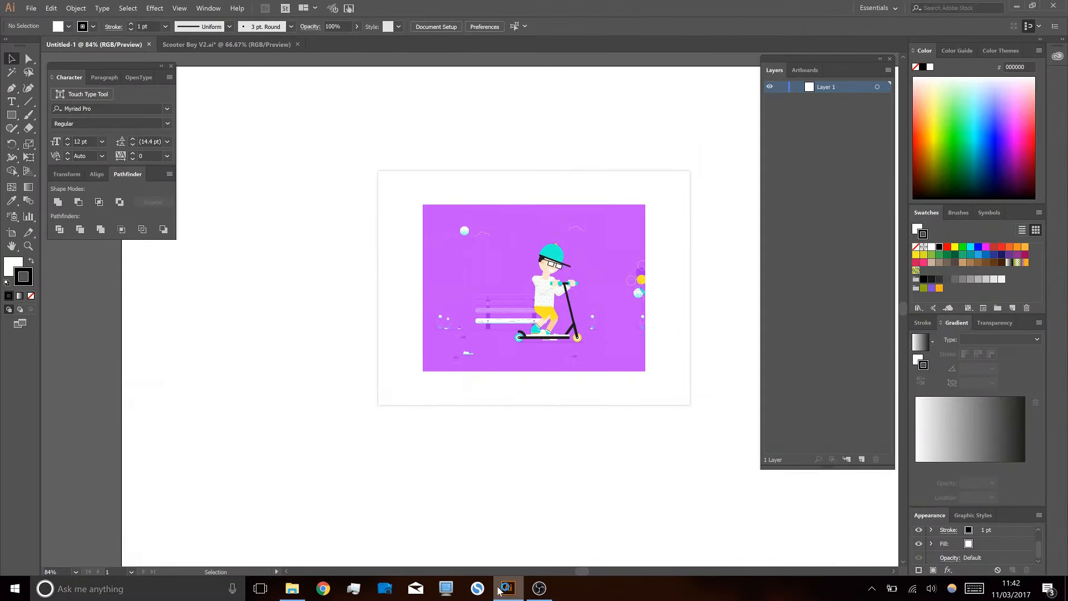
# - Close the Scooter Boy.gif preview and look over the finished character in Scooter Boy V2.ai before returning to the untitled document
pyautogui.click(678, 177)
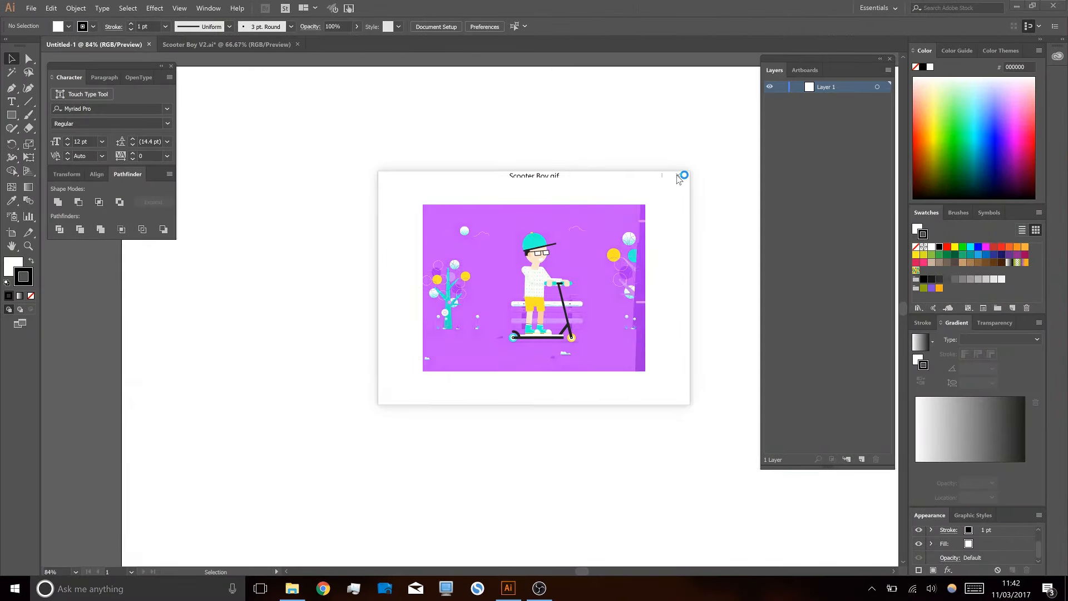
pyautogui.click(240, 45)
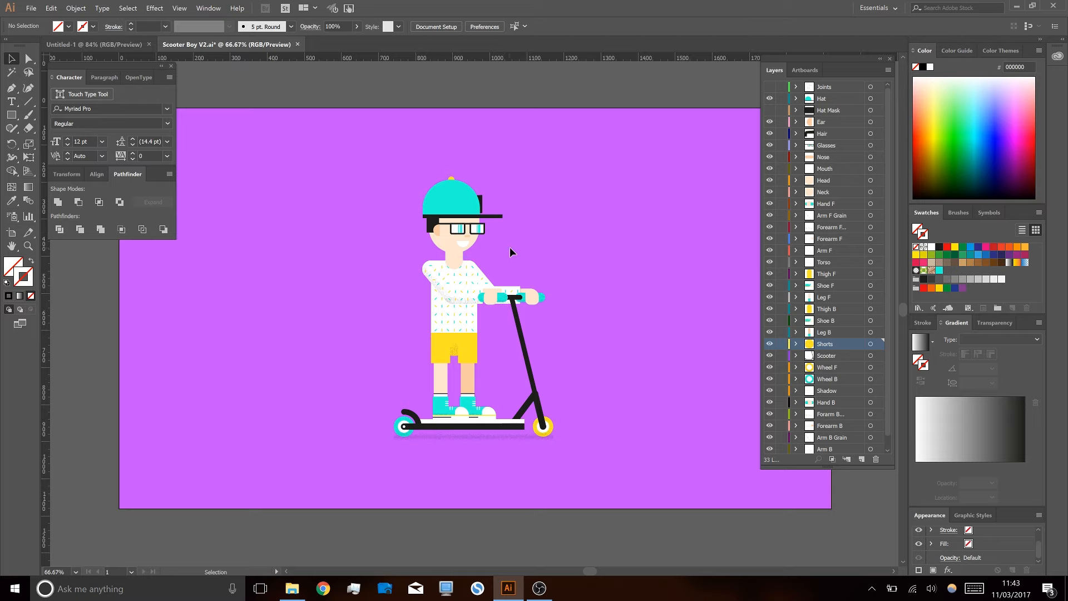
pyautogui.click(137, 49)
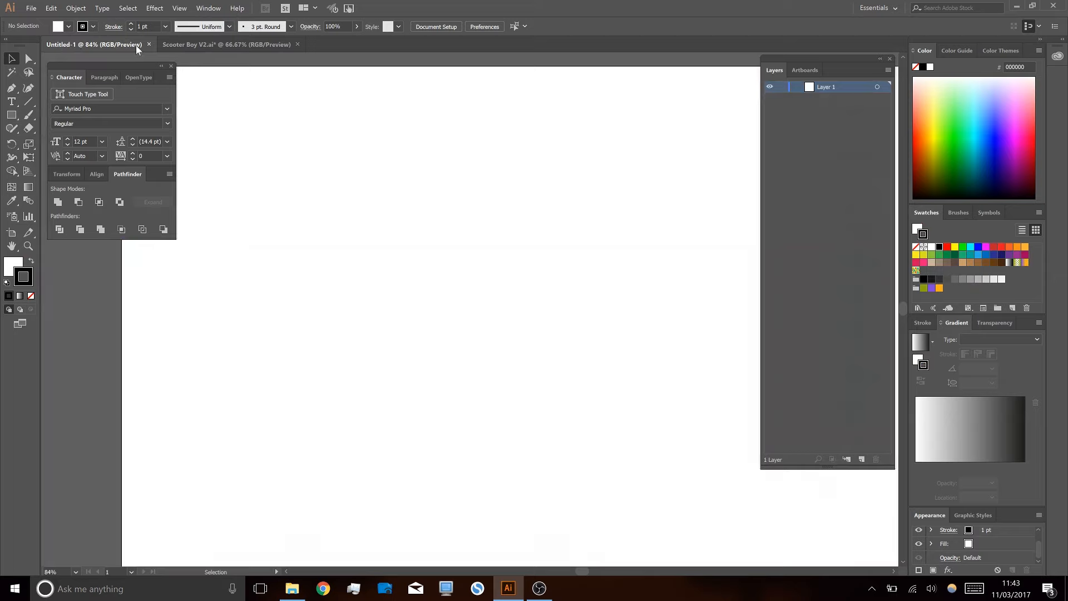
# - Choose the Rectangle tool with a black fill and no stroke
pyautogui.moveTo(11, 114); pyautogui.dragTo(55, 121)
pyautogui.click(32, 261)
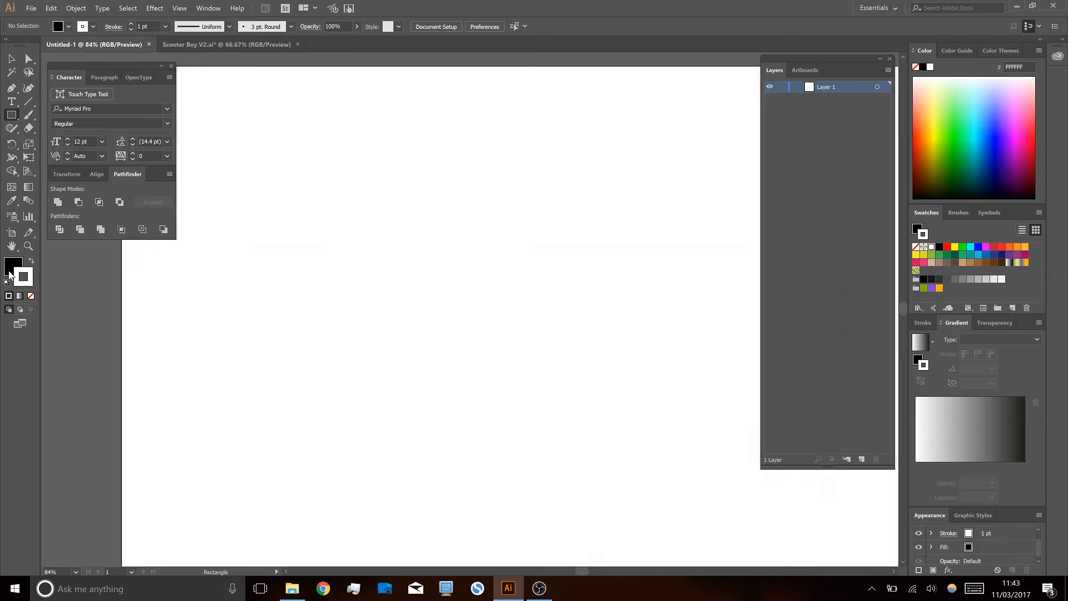
pyautogui.click(30, 295)
pyautogui.click(13, 270)
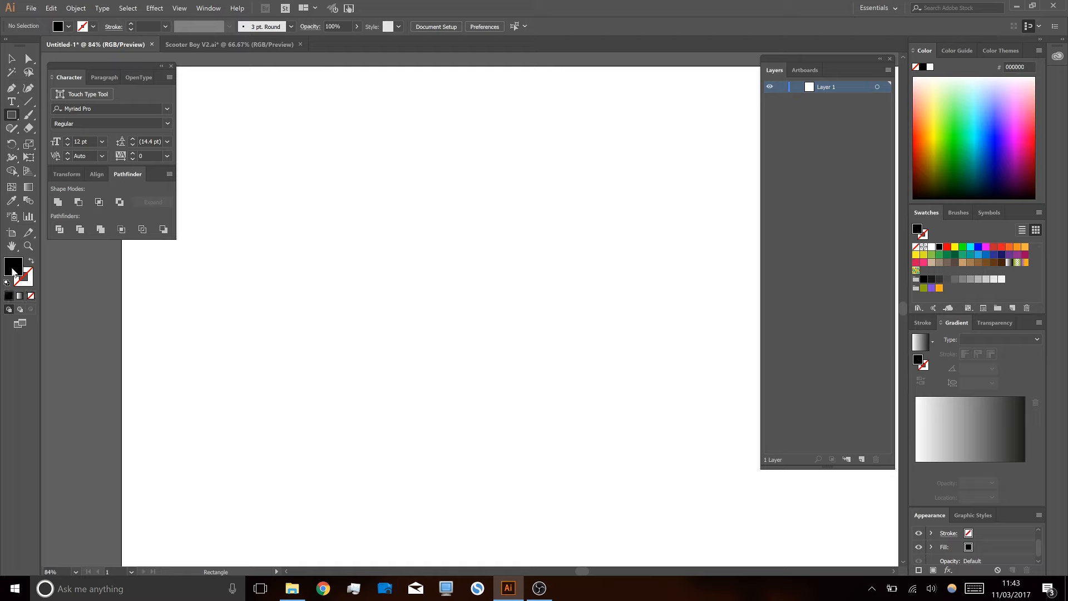
pyautogui.doubleClick(12, 270)
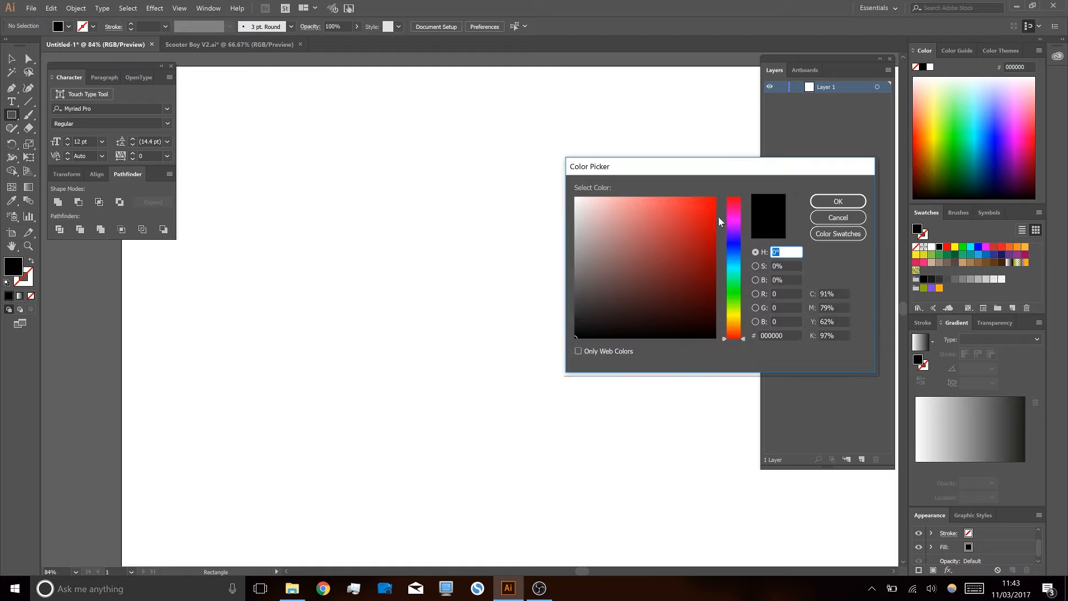
pyautogui.click(837, 202)
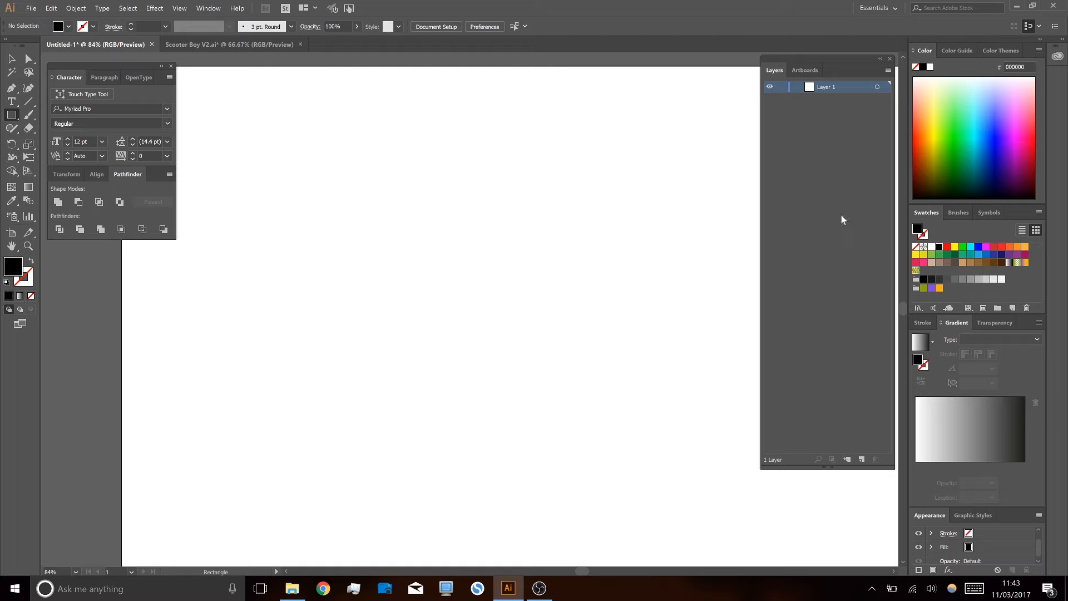
# - Add a second layer, then draw a 1920 × 1080 px rectangle covering the whole artboard on Layer 1
pyautogui.click(862, 460)
pyautogui.click(834, 99)
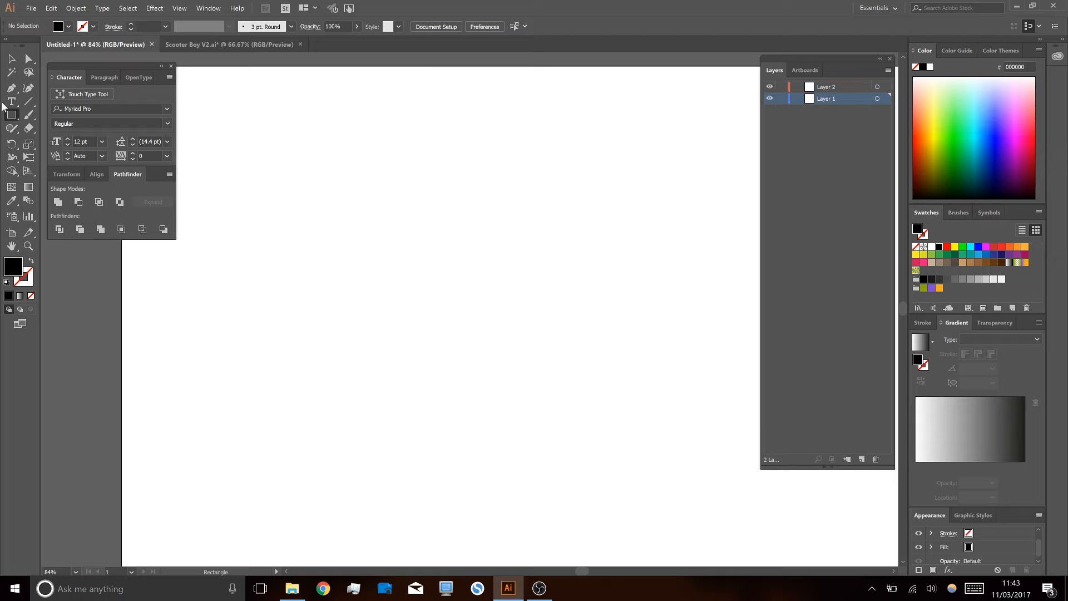
pyautogui.scroll(-1, 287, 170)
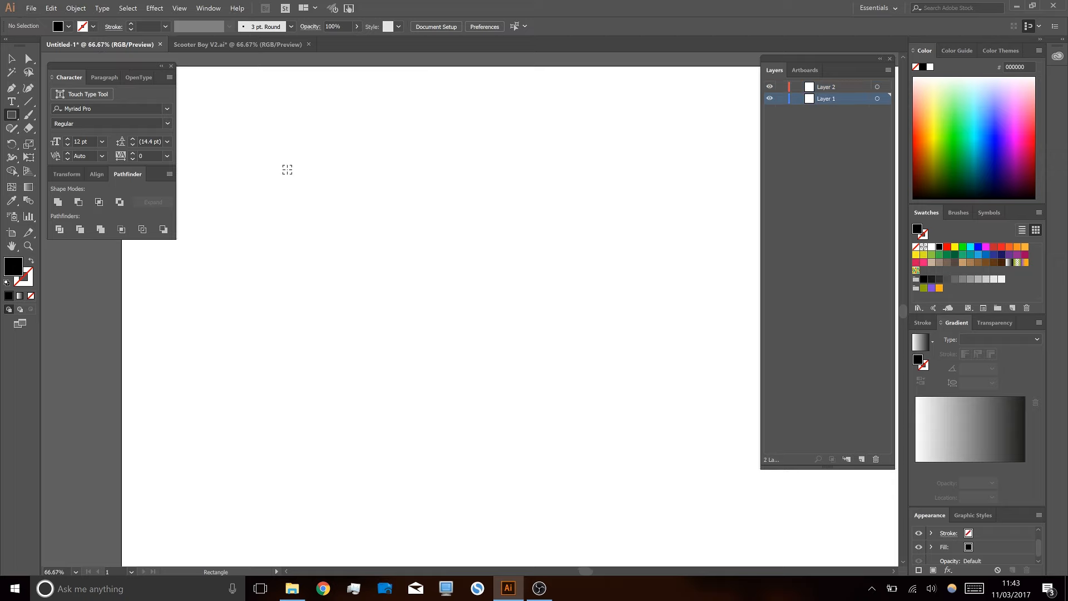
pyautogui.scroll(-1, 287, 169)
pyautogui.moveTo(189, 108); pyautogui.dragTo(722, 407)
pyautogui.press('v')
# - Change the background rectangle's fill to the purple A82EFF
pyautogui.doubleClick(16, 266)
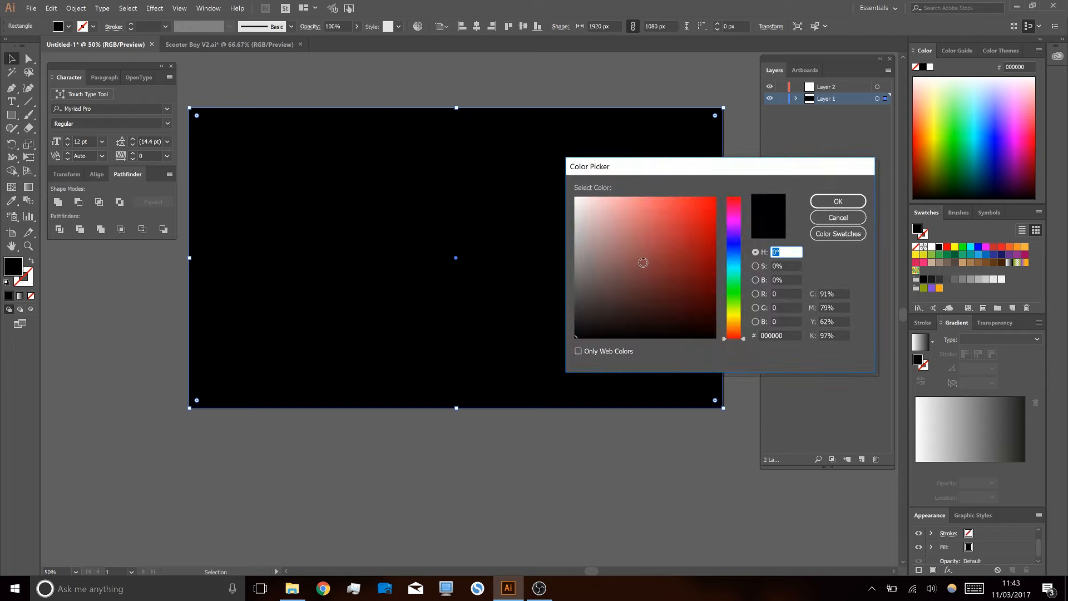
pyautogui.moveTo(837, 215); pyautogui.dragTo(839, 199)
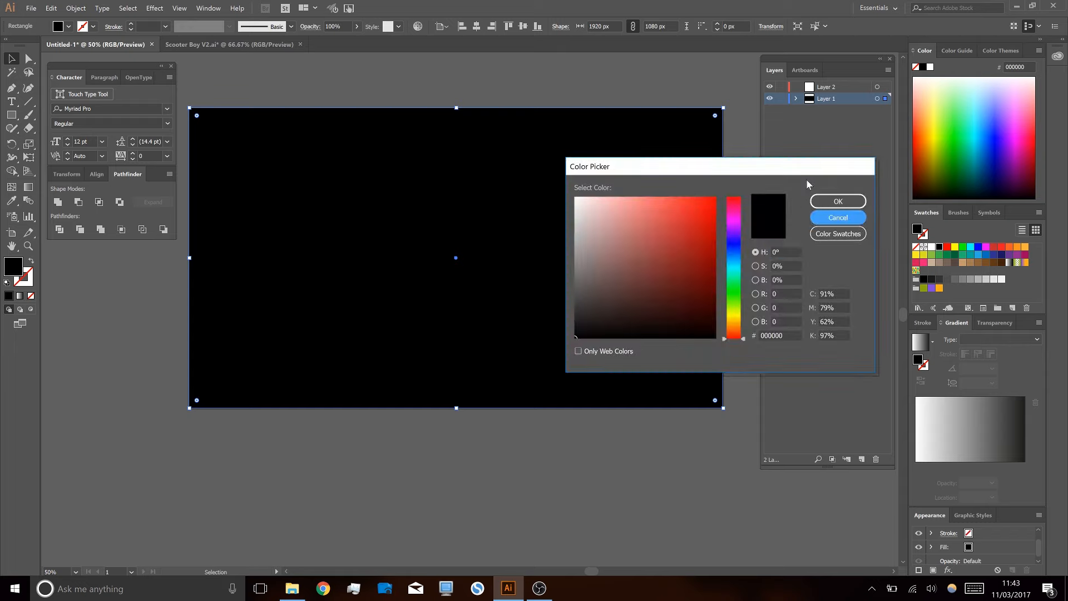
pyautogui.click(736, 224)
pyautogui.moveTo(702, 213); pyautogui.dragTo(692, 191)
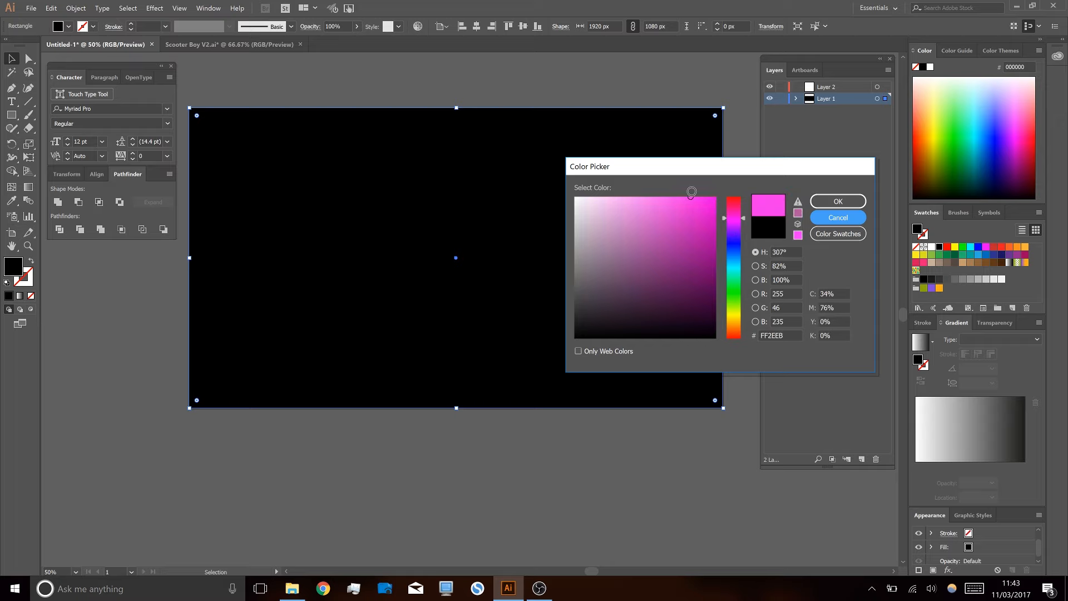
pyautogui.moveTo(742, 222); pyautogui.dragTo(743, 231)
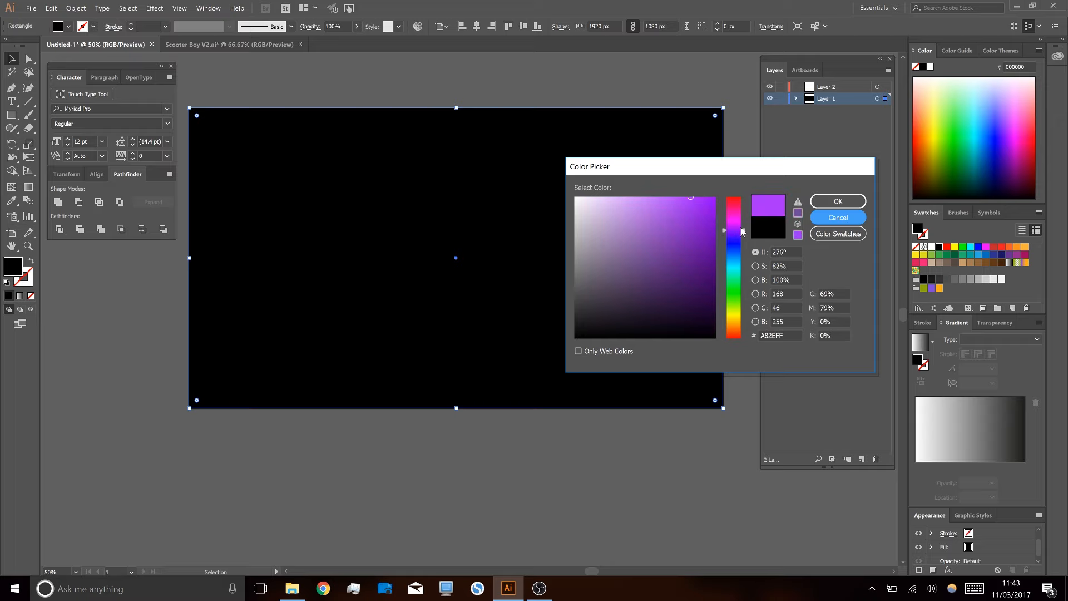
pyautogui.click(826, 200)
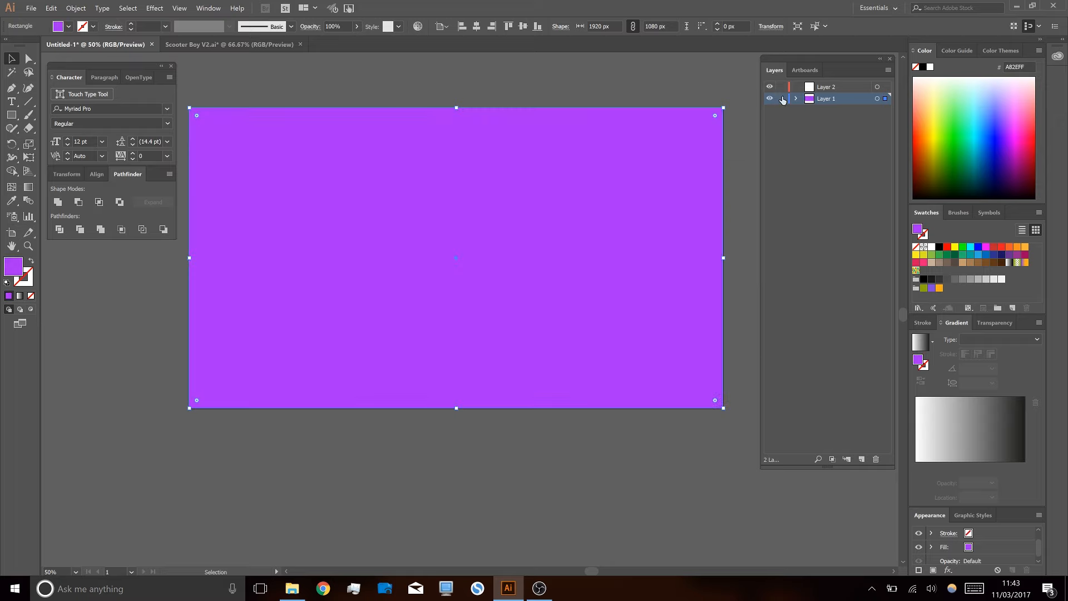
# - Rename the background's layer to BG and lock it
pyautogui.doubleClick(822, 99)
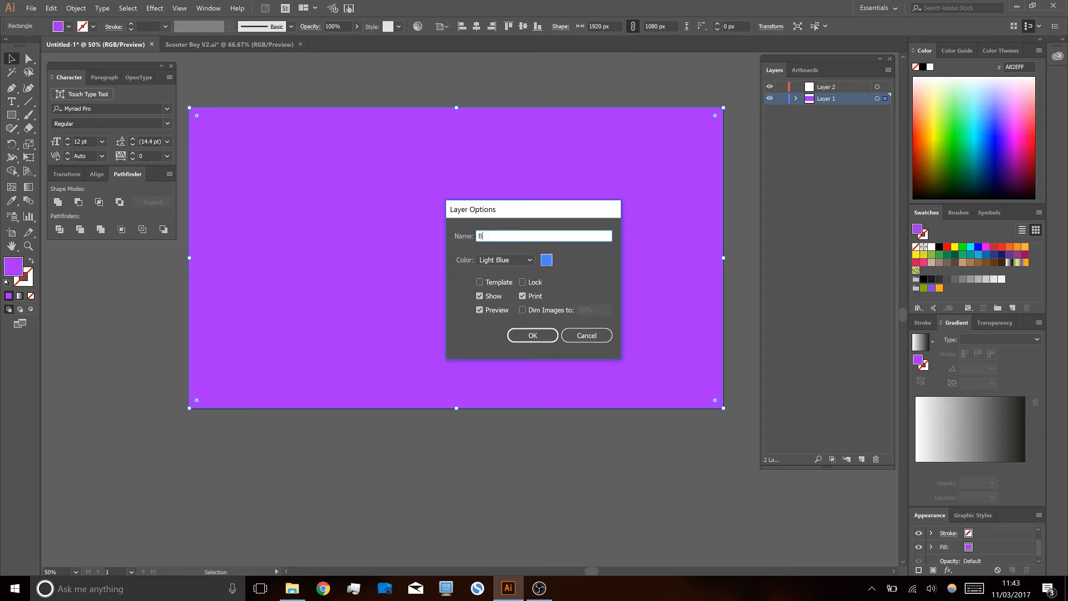
pyautogui.write('BG')
pyautogui.press('Return')
pyautogui.click(782, 99)
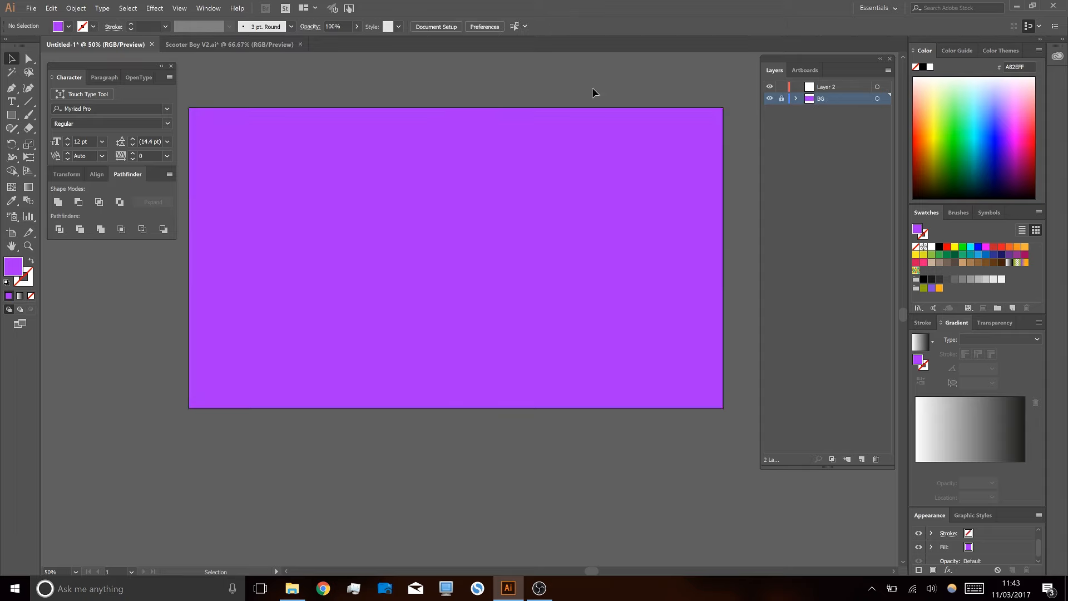
# - Draw a white rectangle about 179 × 273 px on Layer 2 and position it in the upper middle of the artboard
pyautogui.click(12, 116)
pyautogui.doubleClick(13, 266)
pyautogui.moveTo(635, 211); pyautogui.dragTo(569, 195)
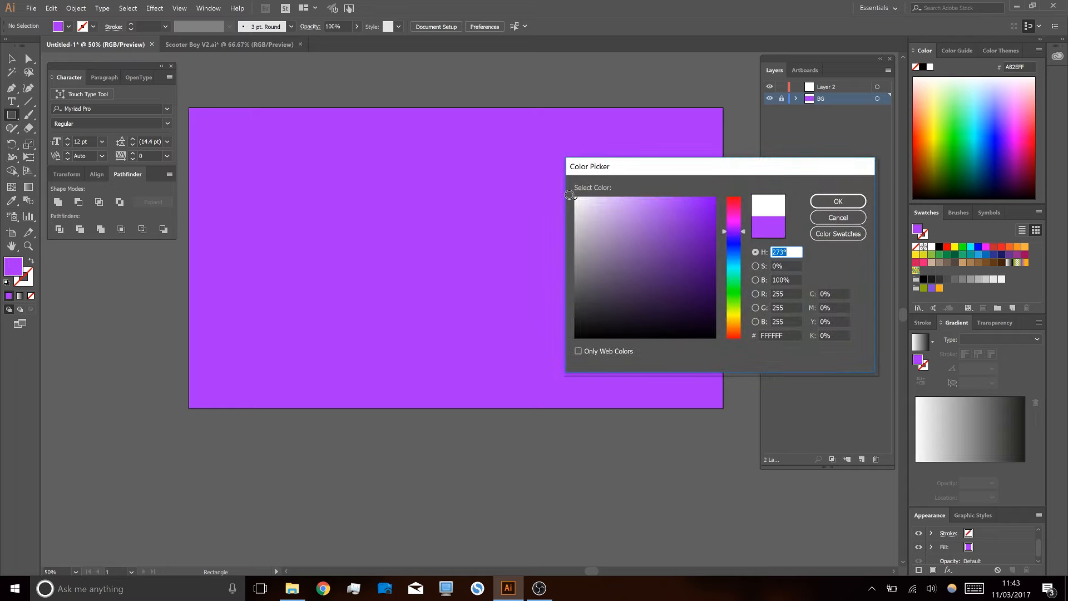
pyautogui.click(838, 201)
pyautogui.click(834, 89)
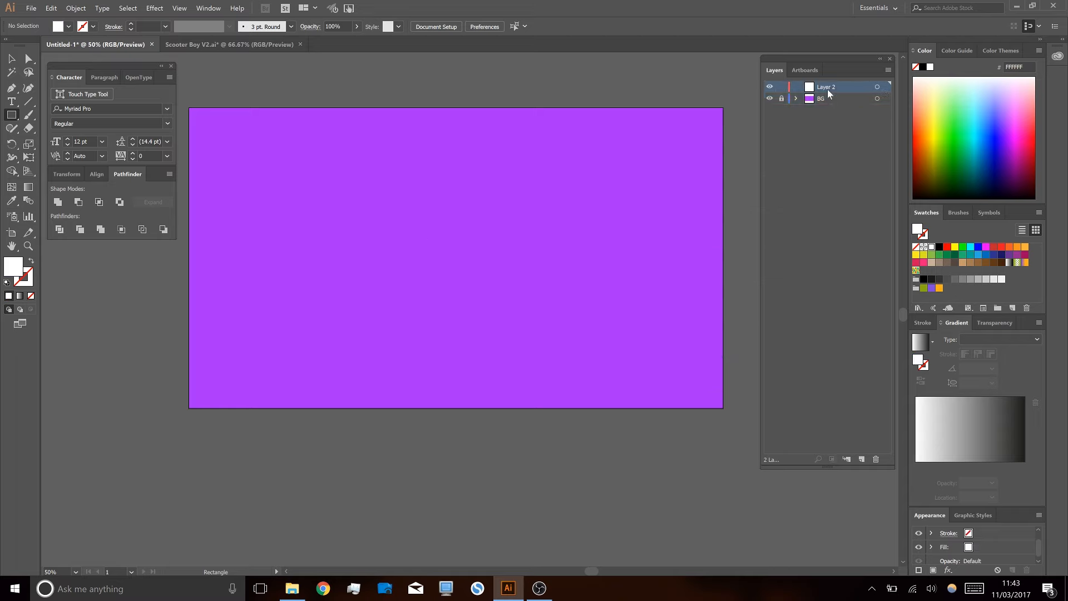
pyautogui.scroll(1, 421, 298)
pyautogui.moveTo(372, 187); pyautogui.dragTo(486, 247)
pyautogui.press('v')
pyautogui.click(480, 263)
pyautogui.moveTo(490, 310); pyautogui.dragTo(490, 310)
pyautogui.click(505, 438)
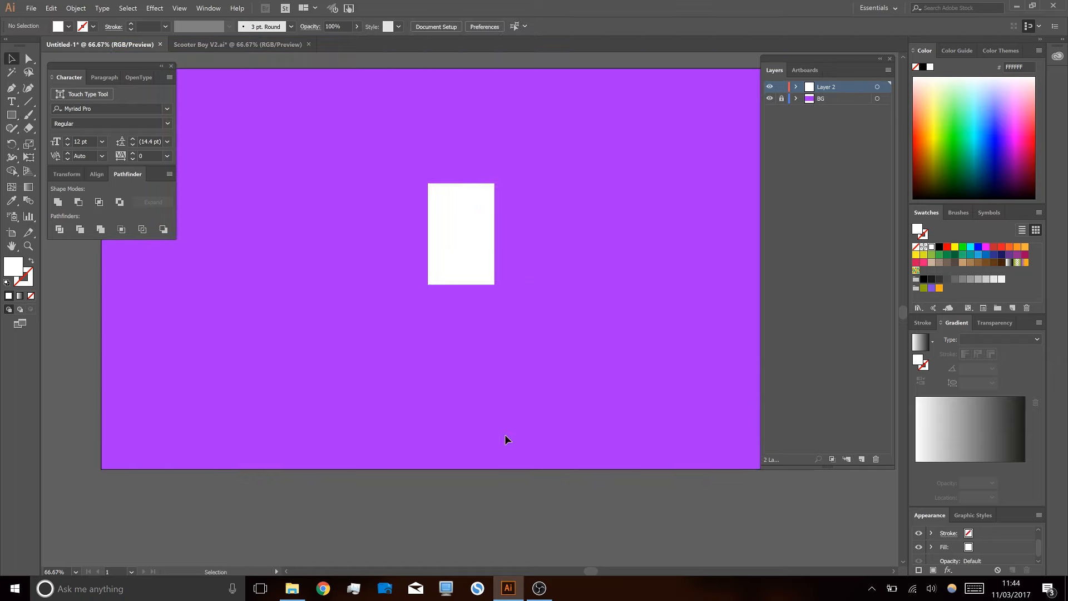
# - Draw a white circle about 179 px wide, centred on the white rectangle's lower edge, to round off its end
pyautogui.click(11, 115)
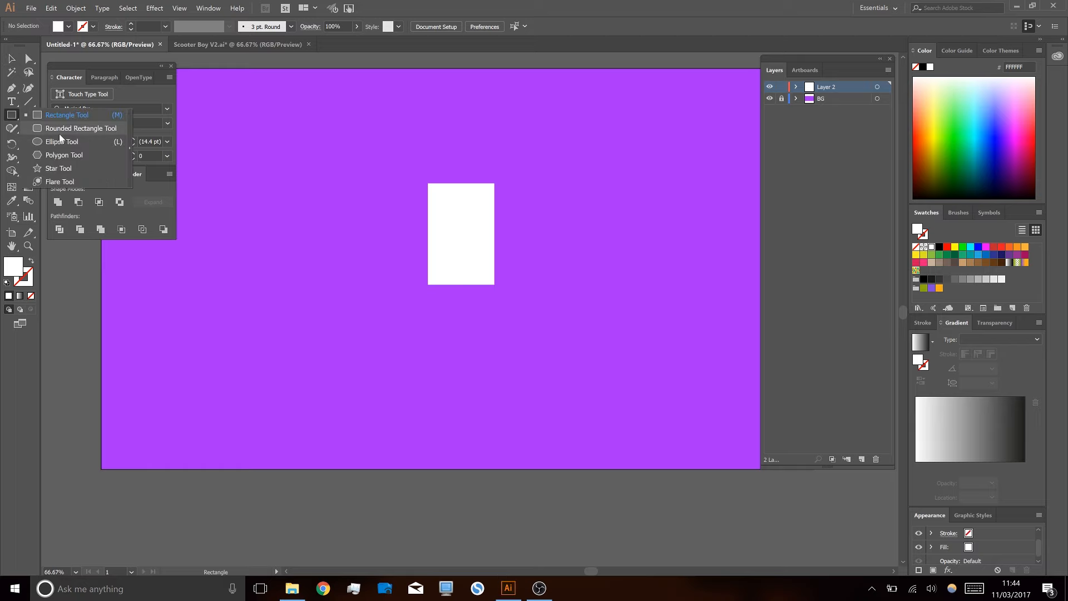
pyautogui.click(61, 141)
pyautogui.moveTo(428, 234); pyautogui.dragTo(525, 380)
pyautogui.press('v')
pyautogui.click(525, 380)
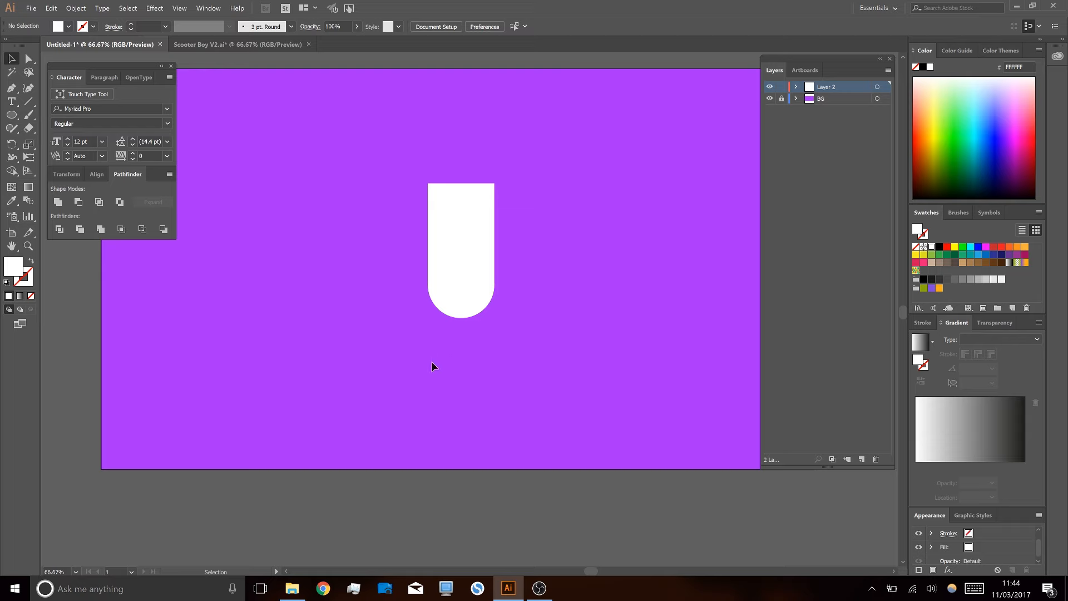
# - Shorten the white rectangle from its upper edge to a height of about 230 px
pyautogui.moveTo(484, 255); pyautogui.dragTo(483, 254)
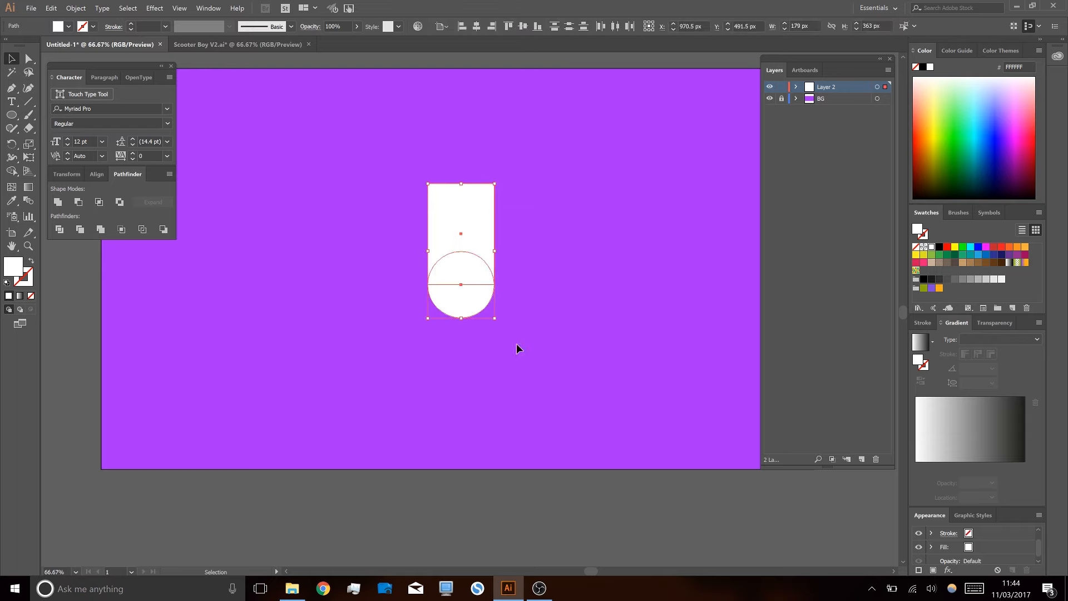
pyautogui.click(503, 322)
pyautogui.click(463, 186)
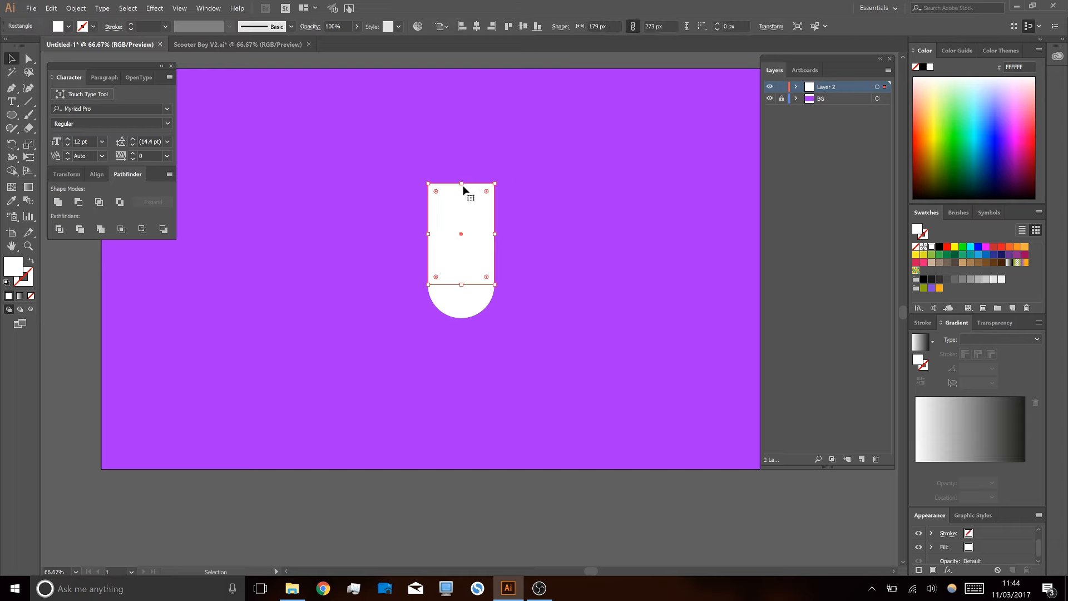
pyautogui.moveTo(463, 182); pyautogui.dragTo(462, 192)
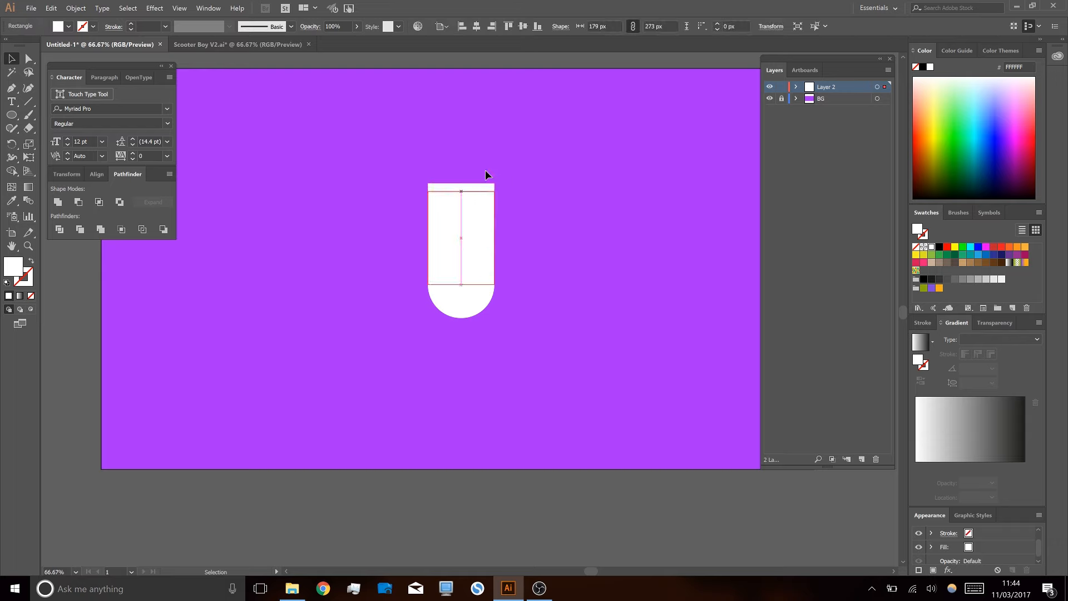
pyautogui.click(533, 148)
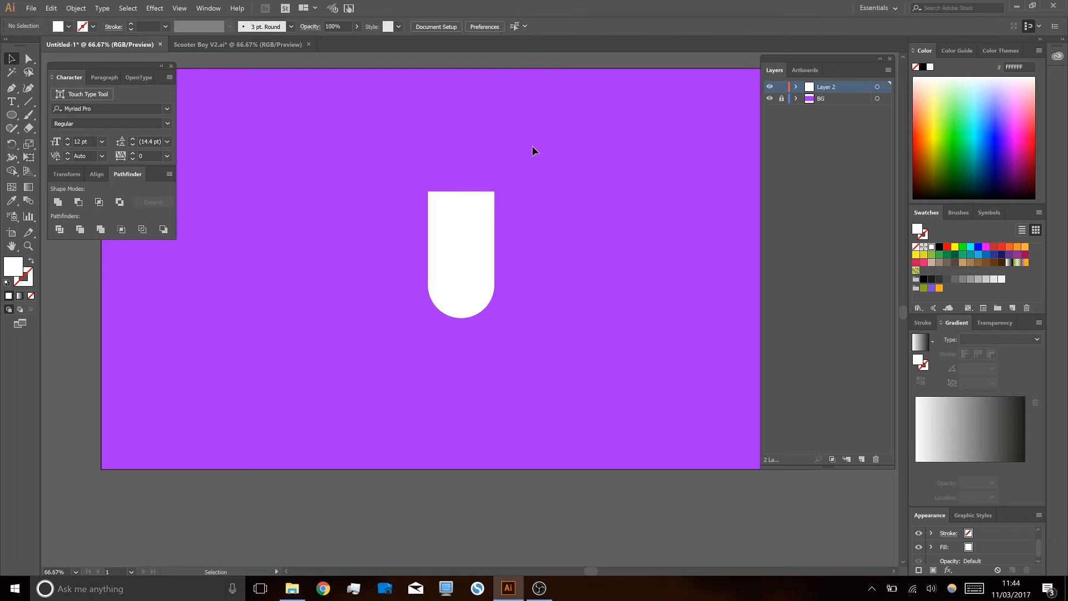
pyautogui.click(469, 204)
pyautogui.moveTo(462, 193); pyautogui.dragTo(462, 199)
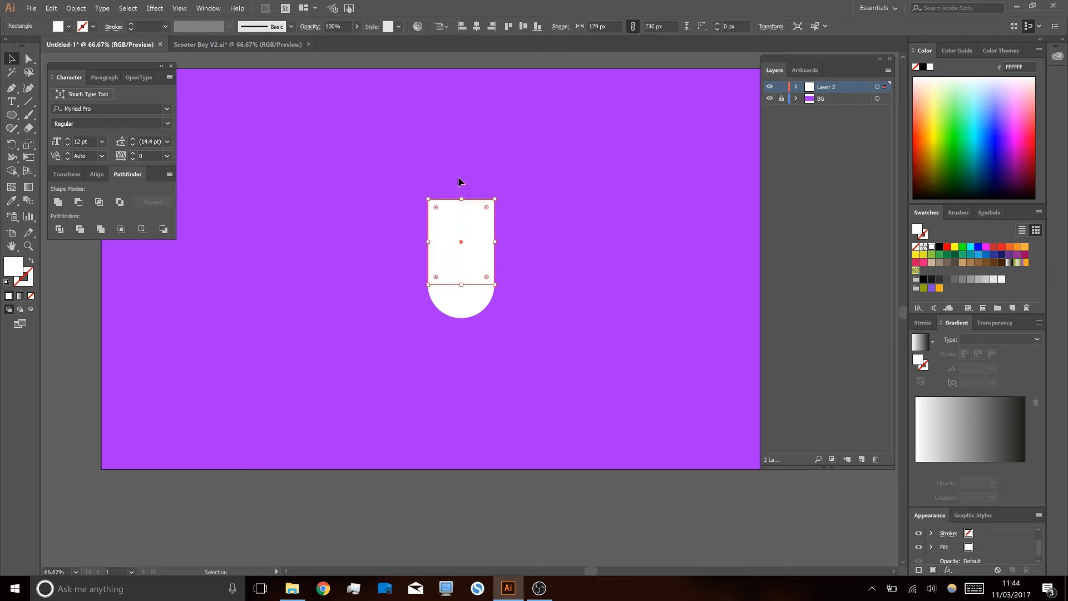
pyautogui.click(456, 179)
# - Draw a white circle about 77 px wide, centre it on the rectangle's right edge at the upper corner, and copy it to the opposite corner
pyautogui.press('l')
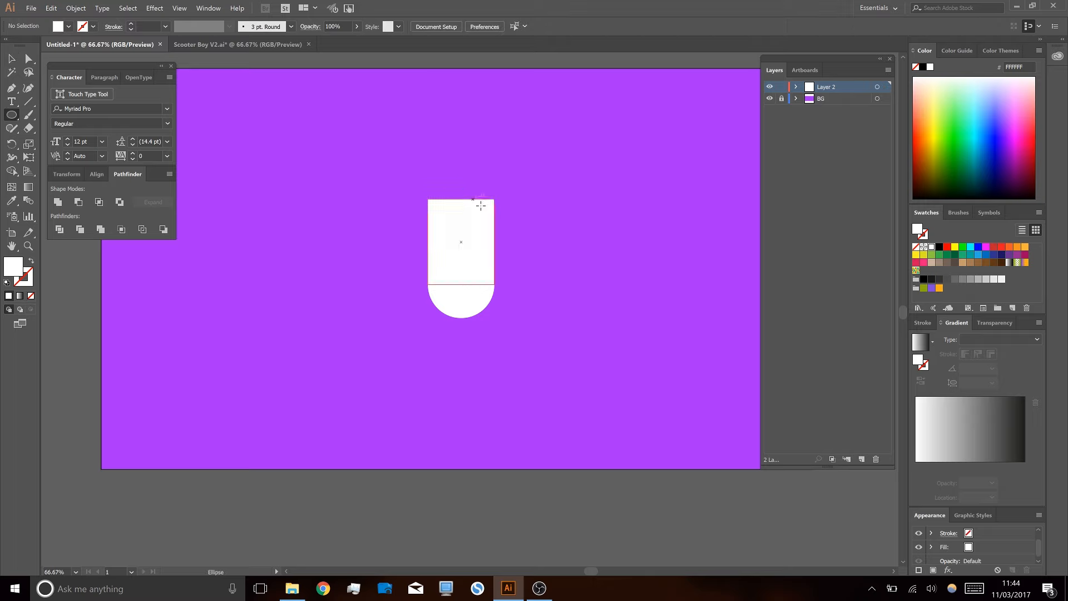
pyautogui.moveTo(495, 199)
pyautogui.mouseDown()
pyautogui.moveTo(527, 232)
pyautogui.moveTo(498, 214)
pyautogui.mouseUp()
pyautogui.press('v')
pyautogui.click(564, 247)
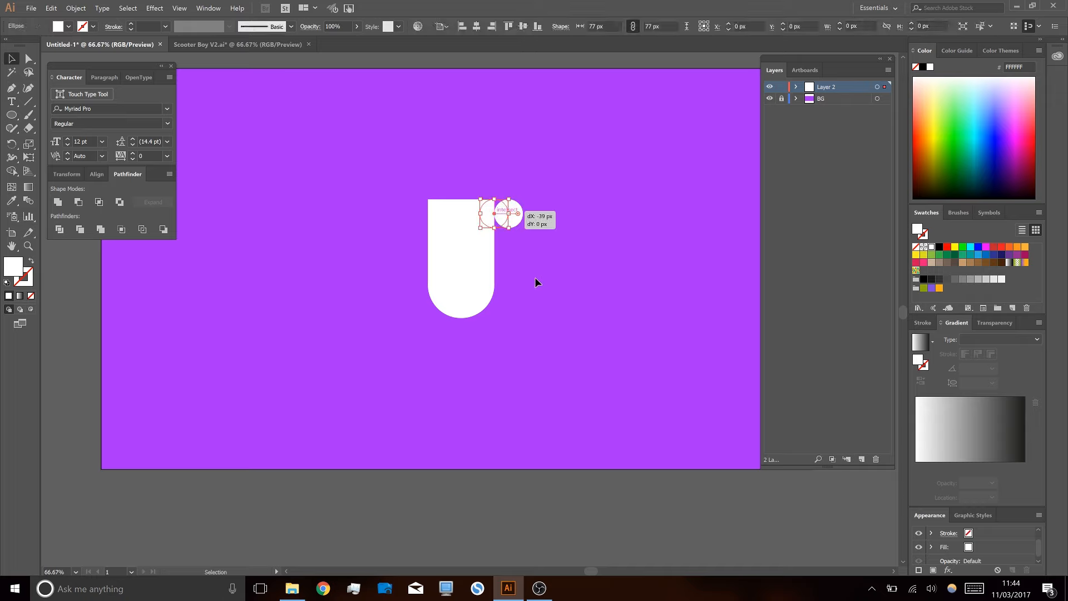
pyautogui.click(533, 278)
pyautogui.moveTo(504, 220); pyautogui.dragTo(437, 221)
pyautogui.click(382, 294)
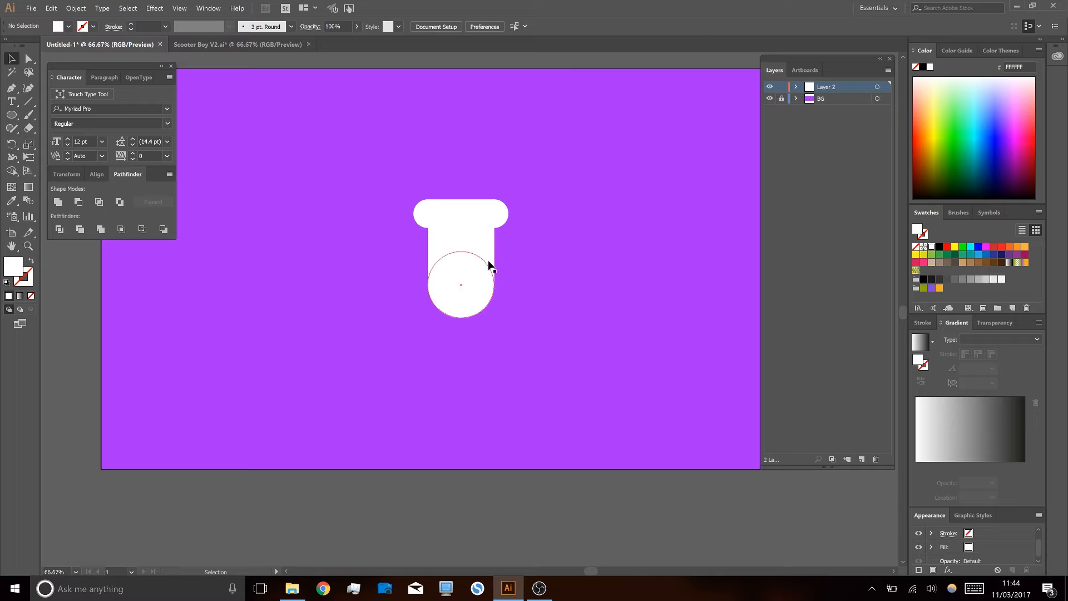
pyautogui.click(464, 314)
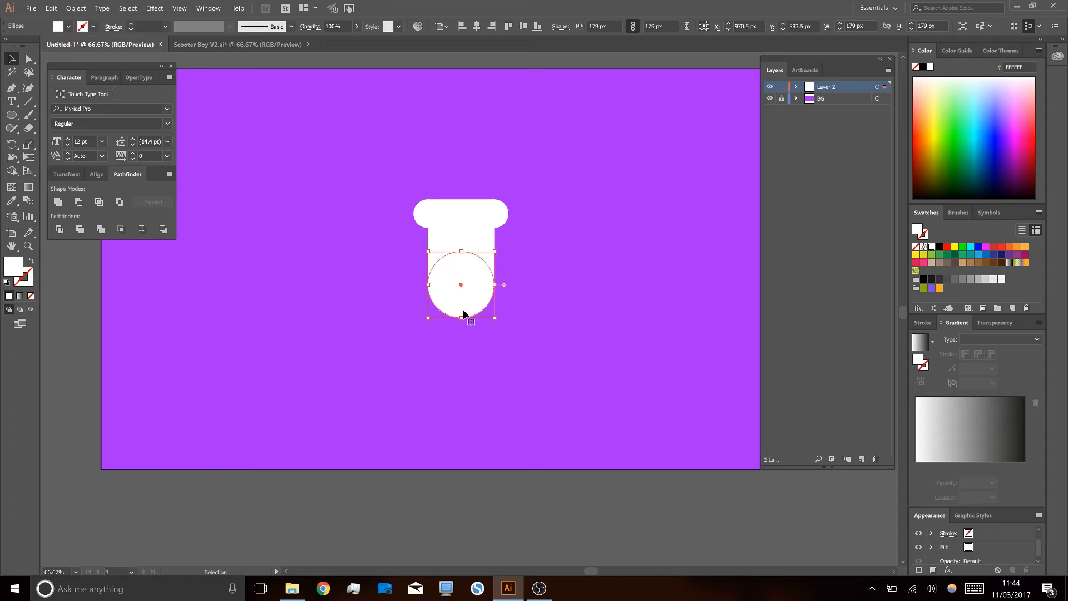
pyautogui.click(505, 357)
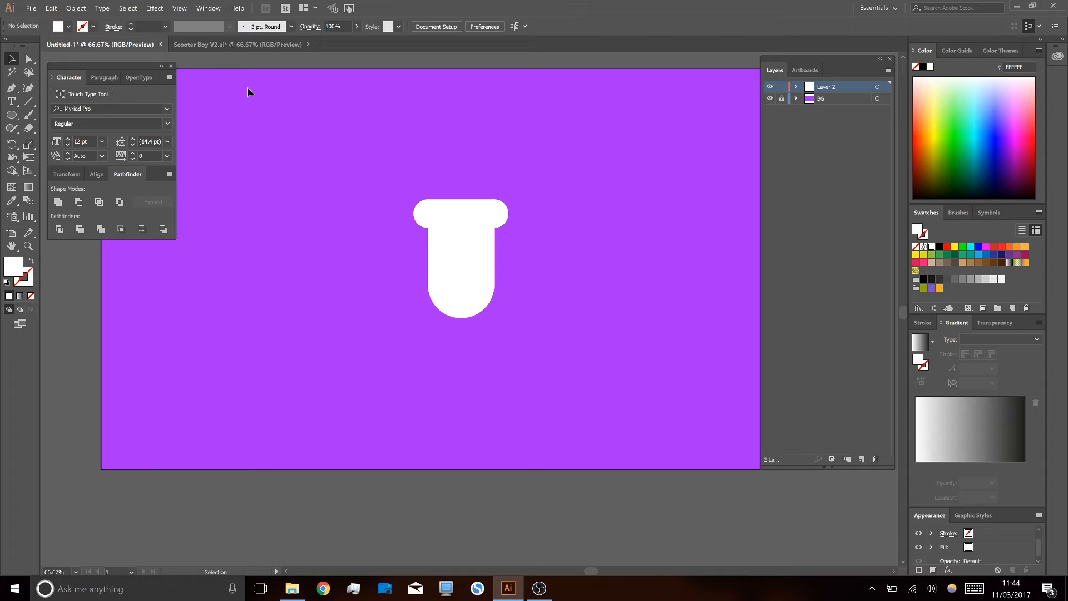
# - Switch to Scooter Boy V2.ai, move the character's front upper arm away from the body, and select the torso group
pyautogui.click(228, 44)
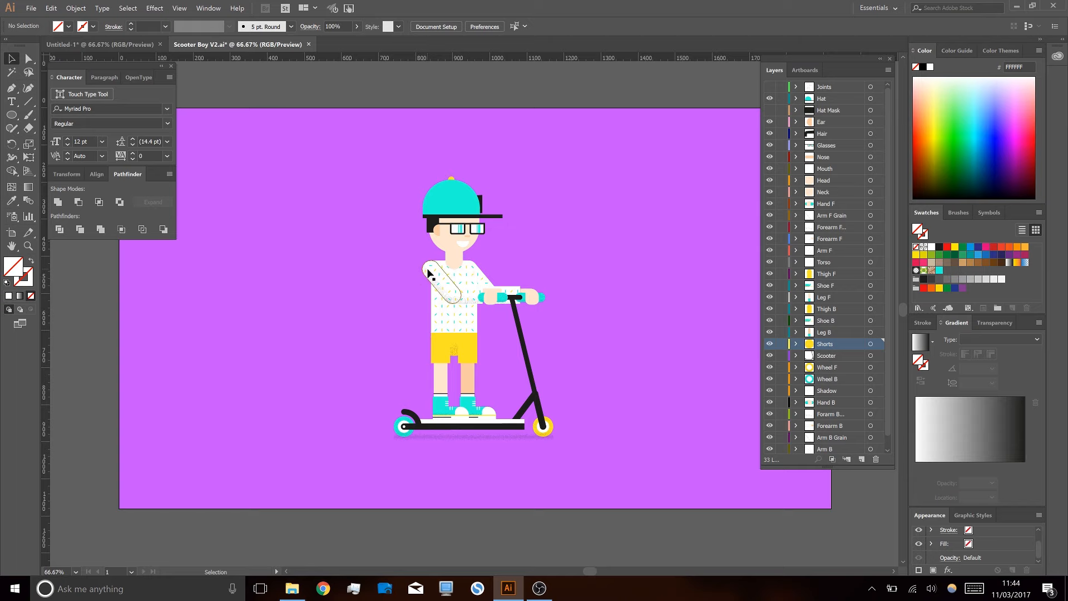
pyautogui.scroll(2, 428, 271)
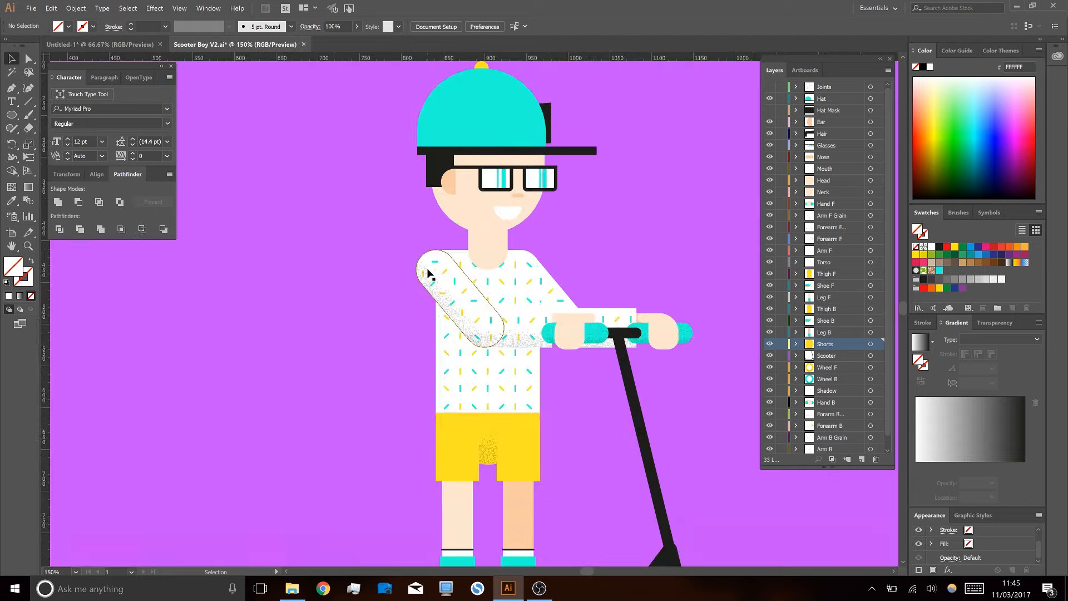
pyautogui.click(439, 273)
pyautogui.moveTo(428, 278); pyautogui.dragTo(351, 279)
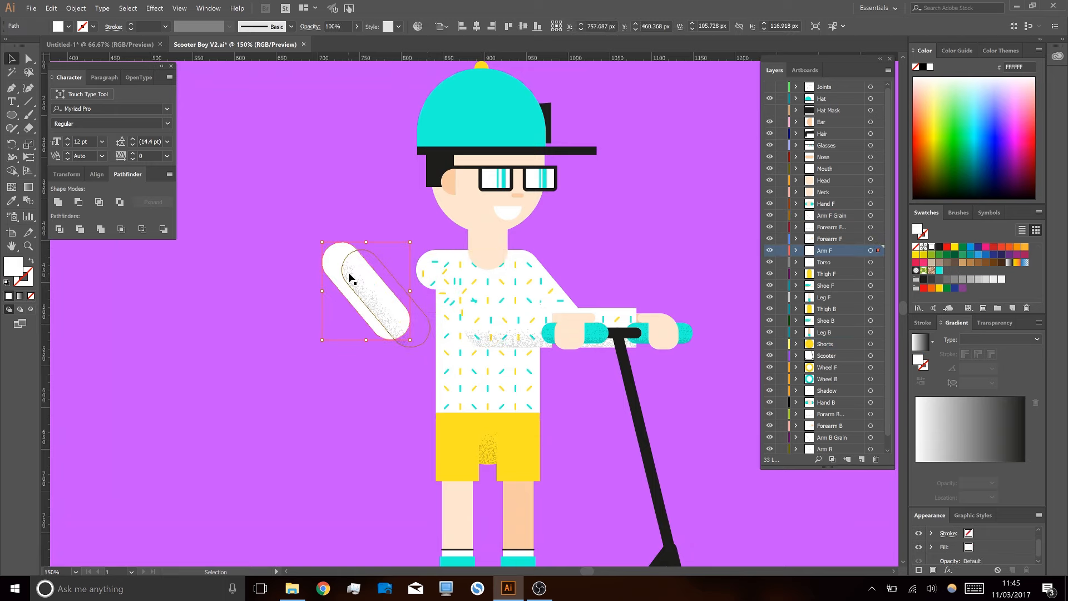
pyautogui.click(452, 301)
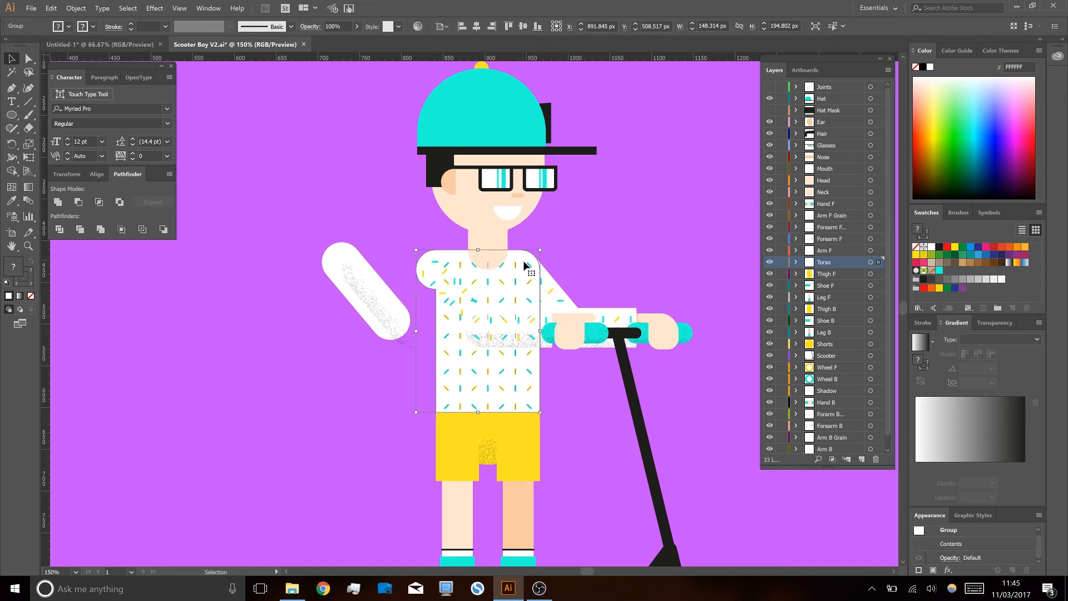
# - Return to the Untitled-1 document and move the right shoulder circle inward until its outer side meets the white rectangle's right edge
pyautogui.click(548, 287)
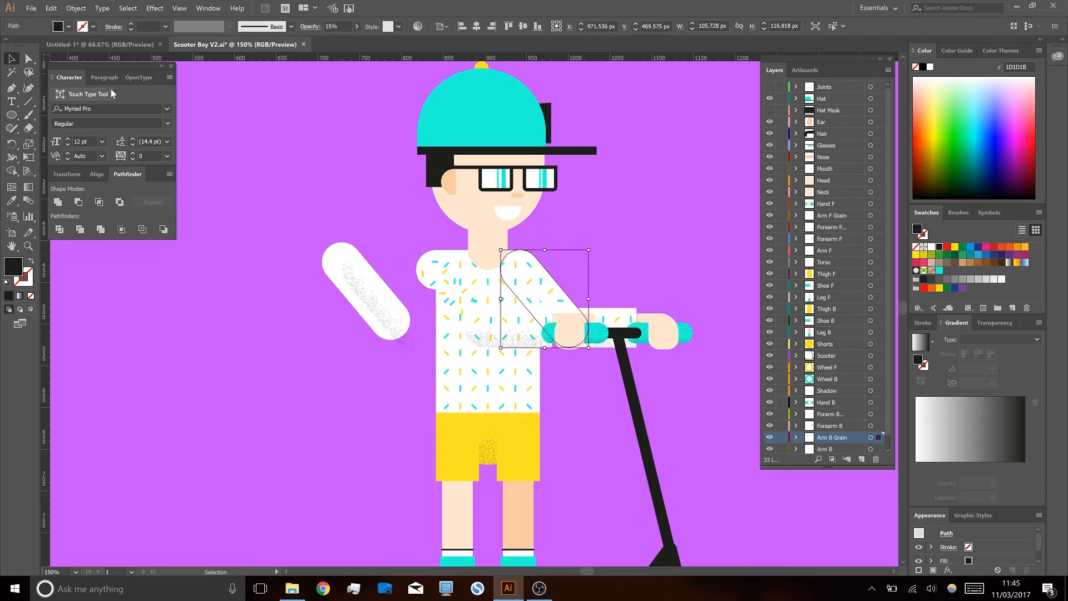
pyautogui.click(114, 45)
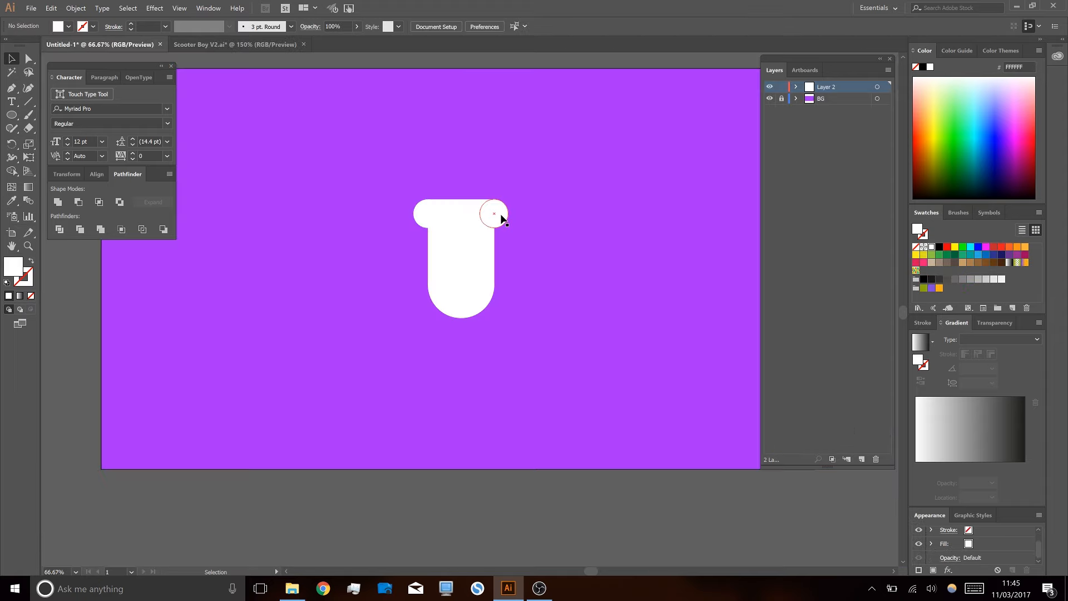
pyautogui.scroll(2, 496, 268)
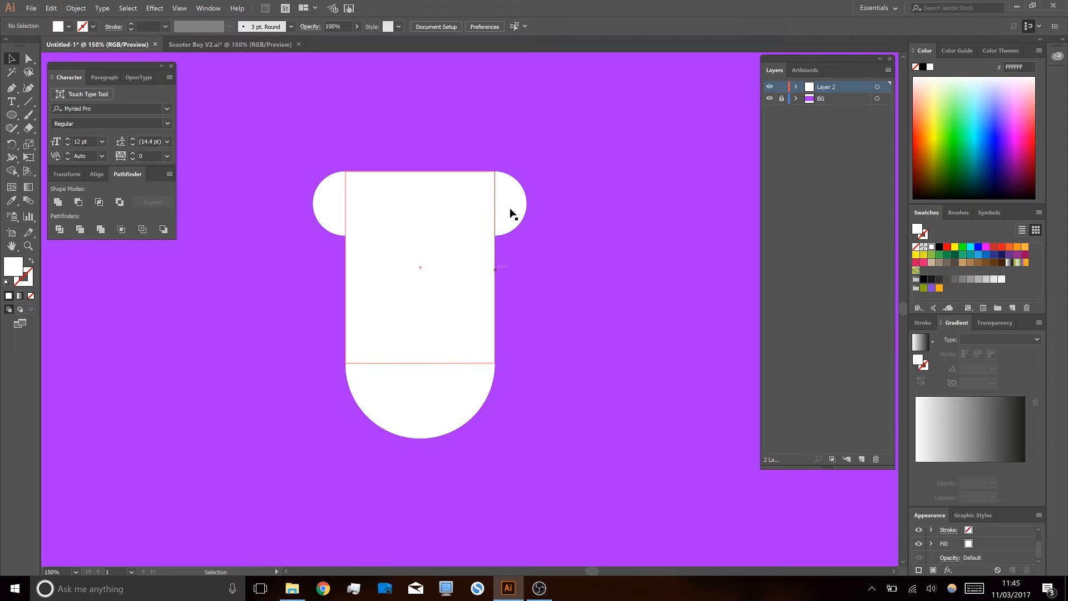
pyautogui.moveTo(528, 204); pyautogui.dragTo(496, 204)
pyautogui.moveTo(529, 262); pyautogui.dragTo(529, 262)
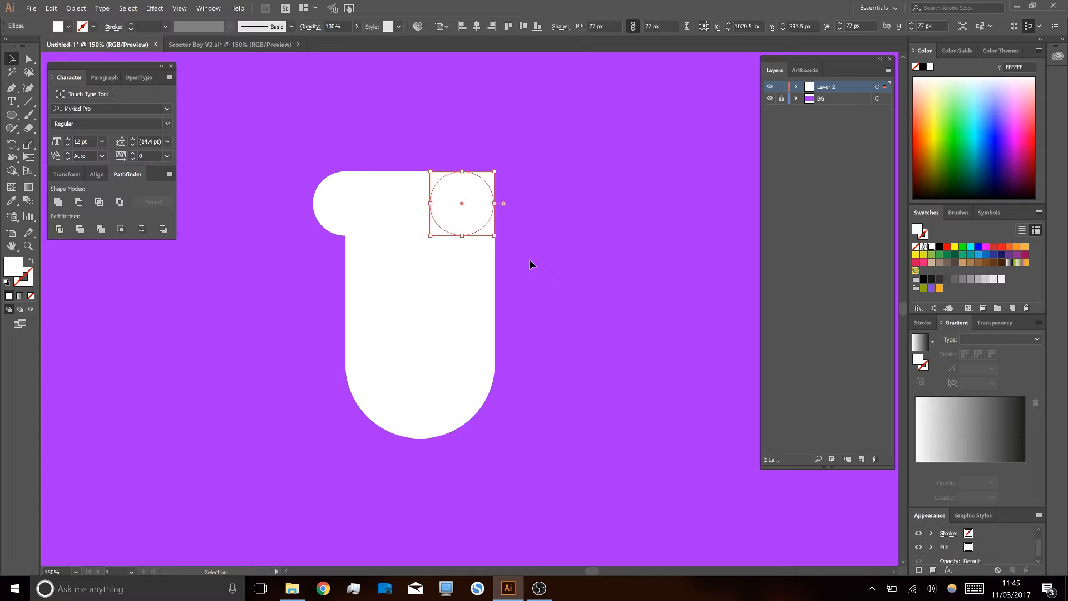
pyautogui.click(530, 260)
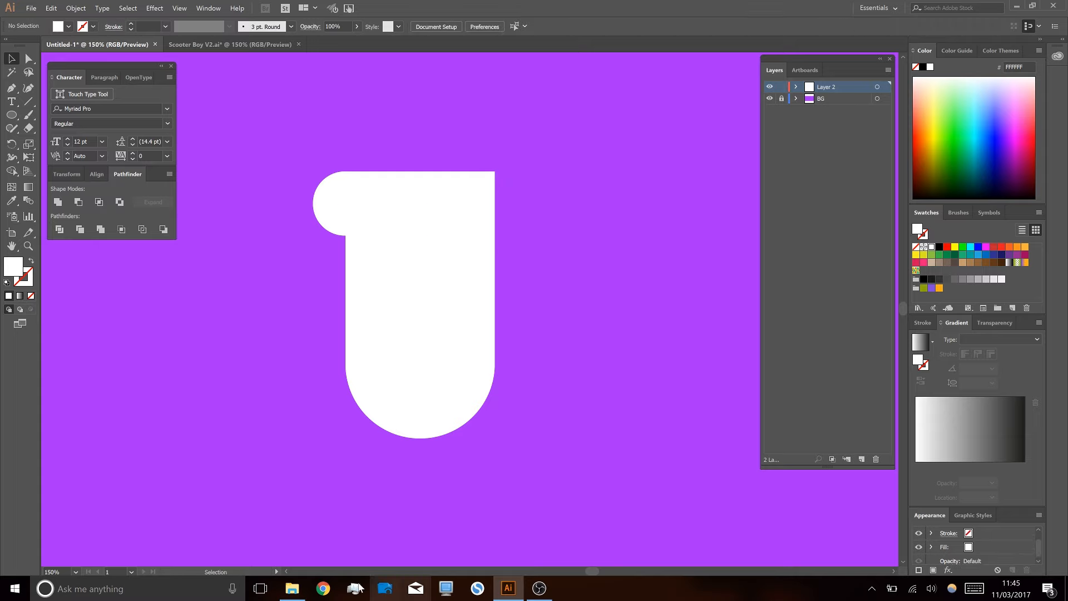
# - Check the torso in Scooter Boy V2.ai, return to Untitled-1 and round the white rectangle's upper-right corner to match the shoulder circle
pyautogui.click(231, 45)
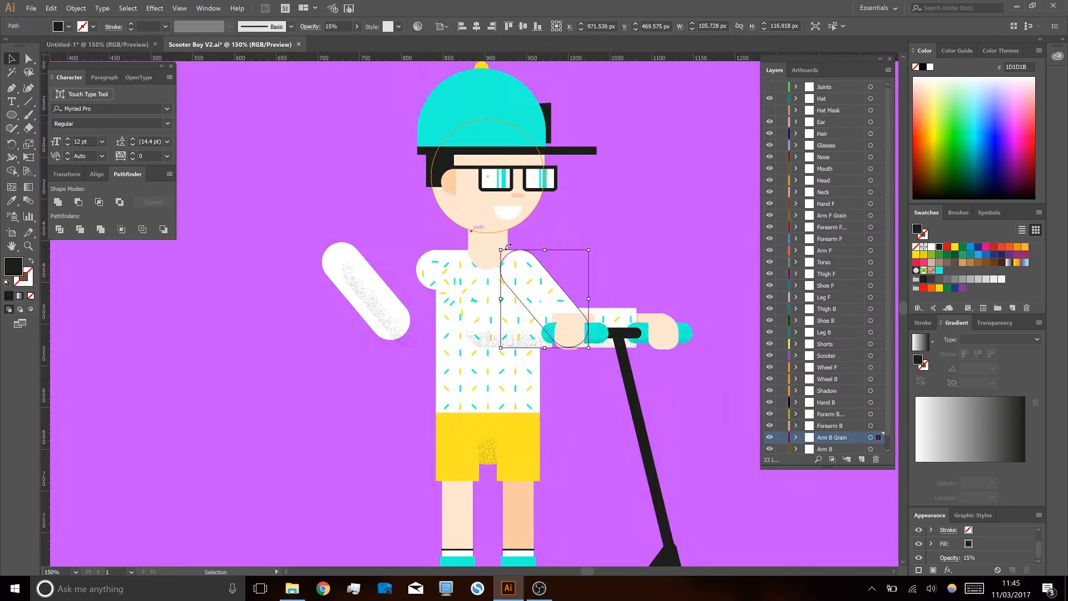
pyautogui.click(161, 44)
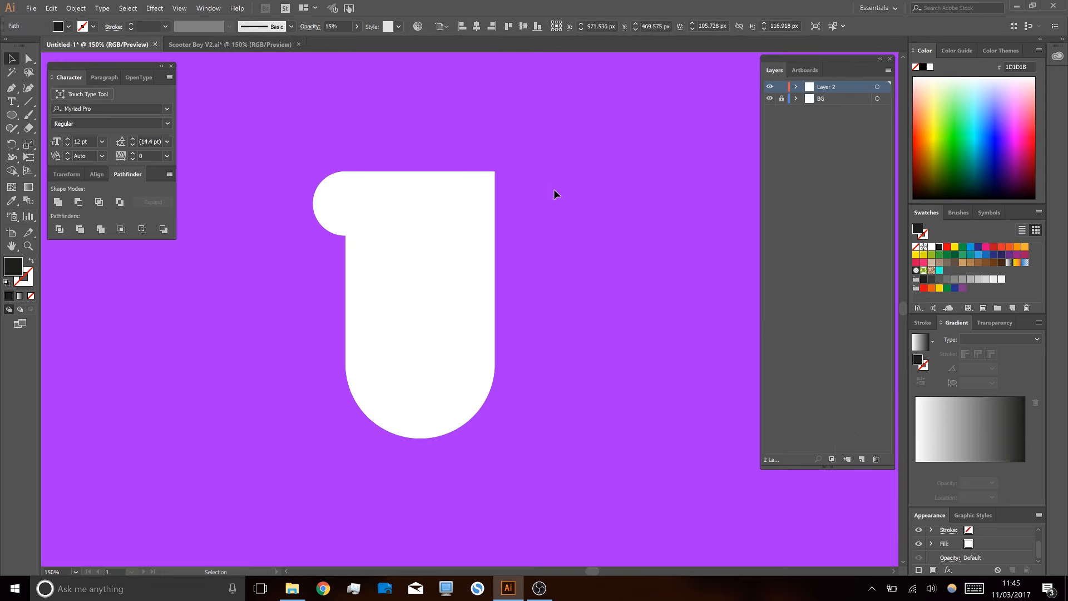
pyautogui.press('a')
pyautogui.click(496, 173)
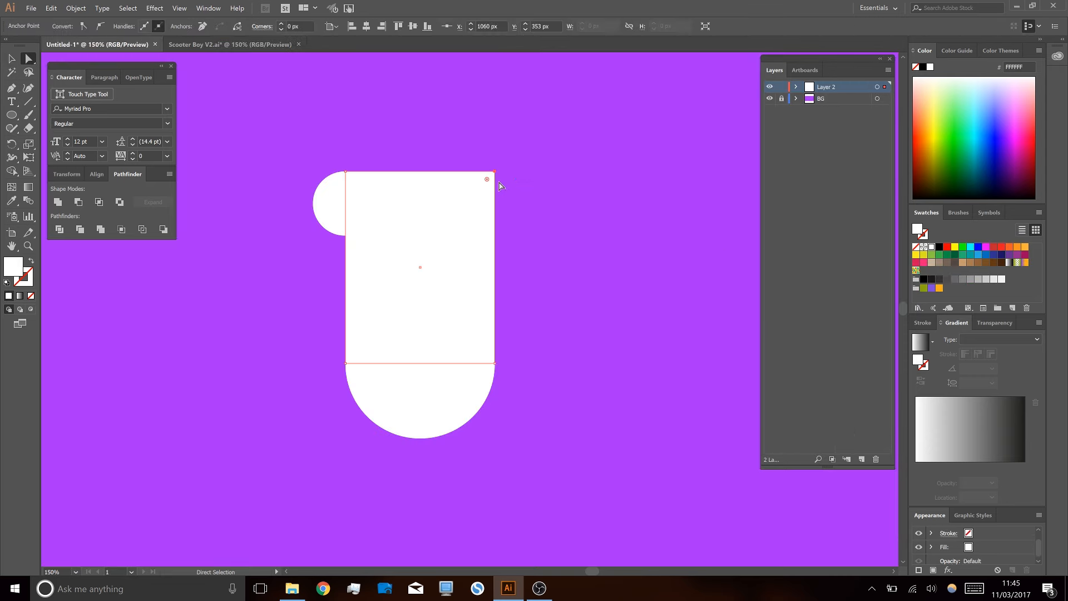
pyautogui.moveTo(488, 180); pyautogui.dragTo(446, 223)
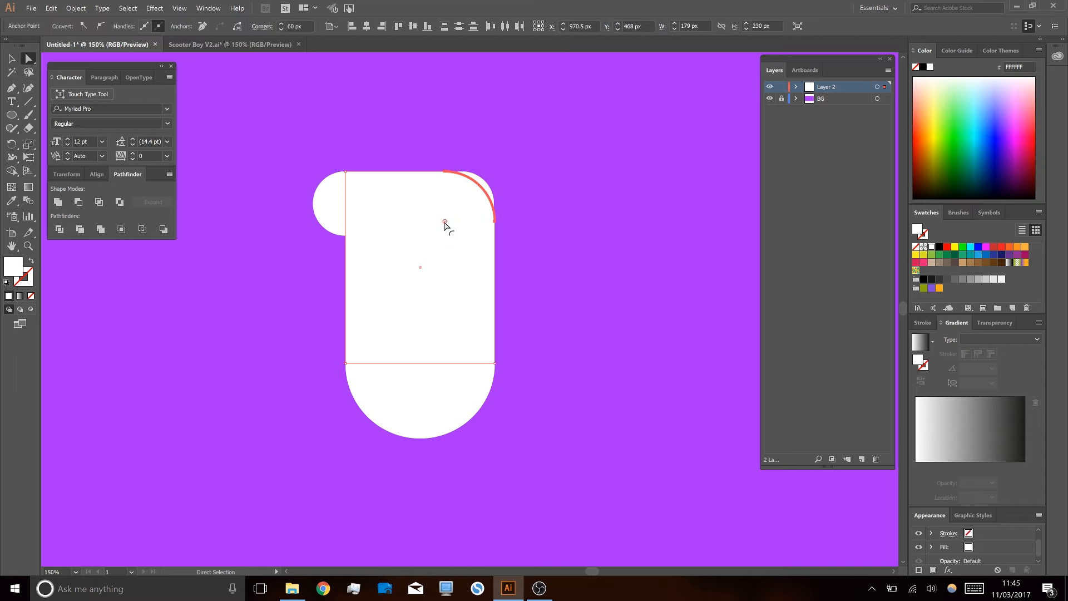
pyautogui.moveTo(446, 225); pyautogui.dragTo(463, 207)
pyautogui.click(551, 258)
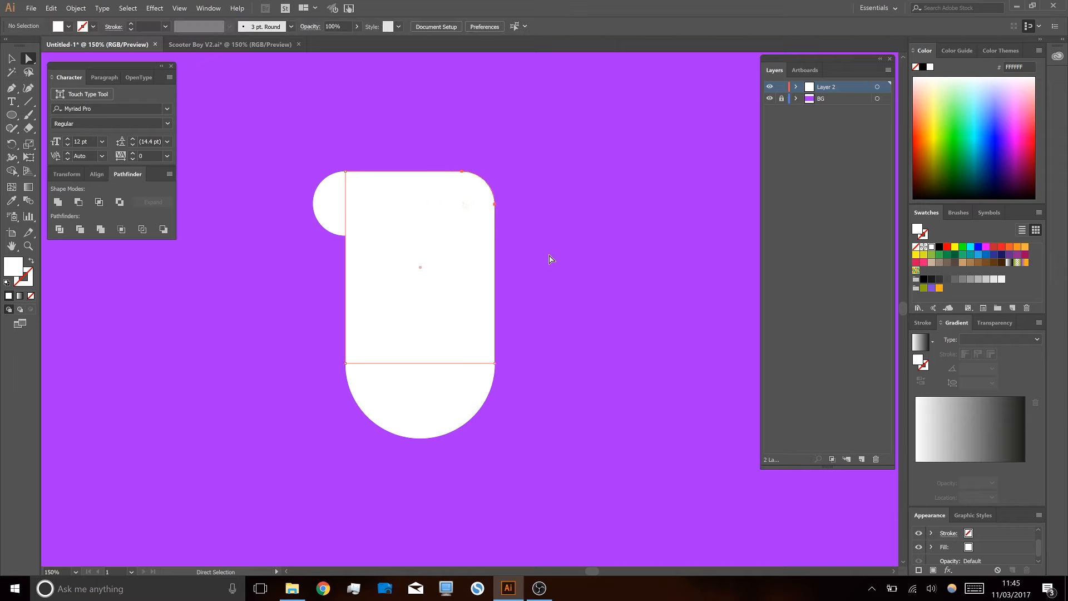
# - Create a layer named Torso and move the white rounded rectangle and the left shoulder circle onto it
pyautogui.press('v')
pyautogui.click(363, 229)
pyautogui.keyDown('shift'); pyautogui.click(329, 205); pyautogui.keyUp('shift')
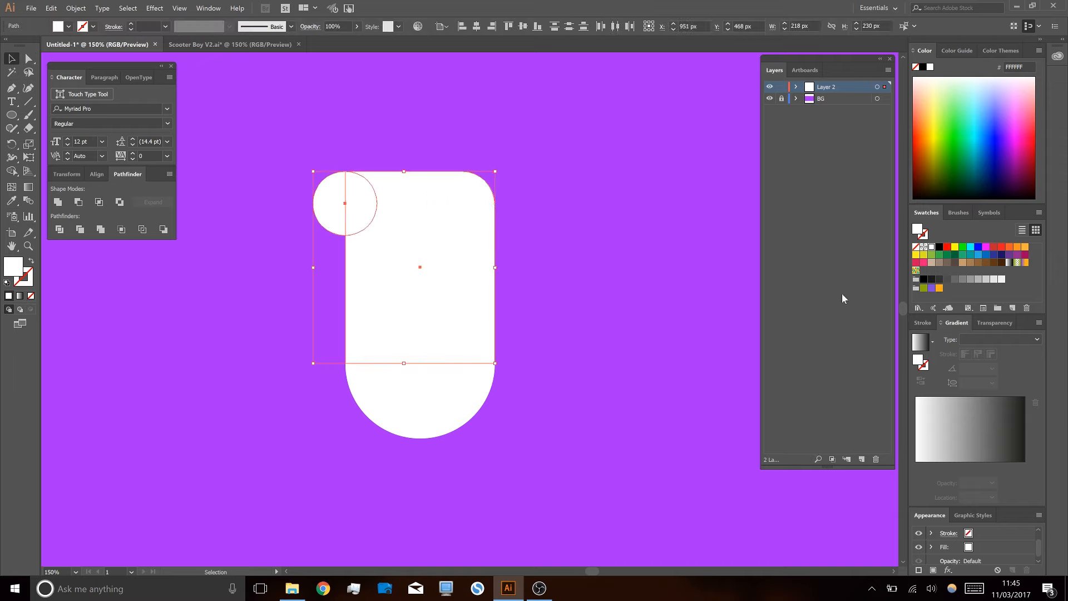
pyautogui.click(864, 459)
pyautogui.click(885, 88)
pyautogui.click(405, 220)
pyautogui.keyDown('shift'); pyautogui.click(337, 205); pyautogui.keyUp('shift')
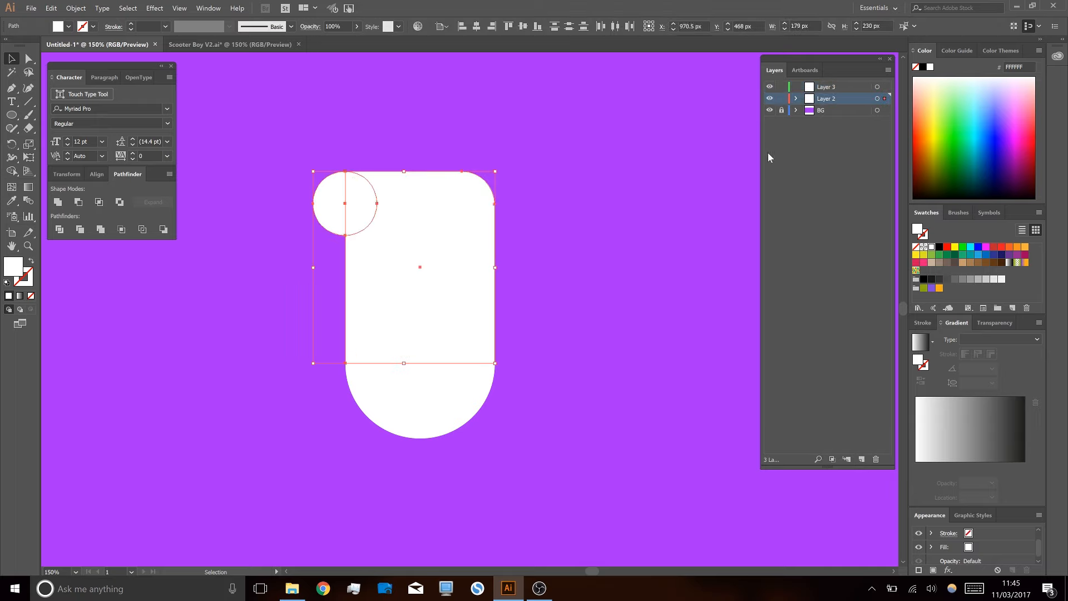
pyautogui.moveTo(884, 91); pyautogui.dragTo(885, 88)
pyautogui.doubleClick(822, 88)
pyautogui.press('Return')
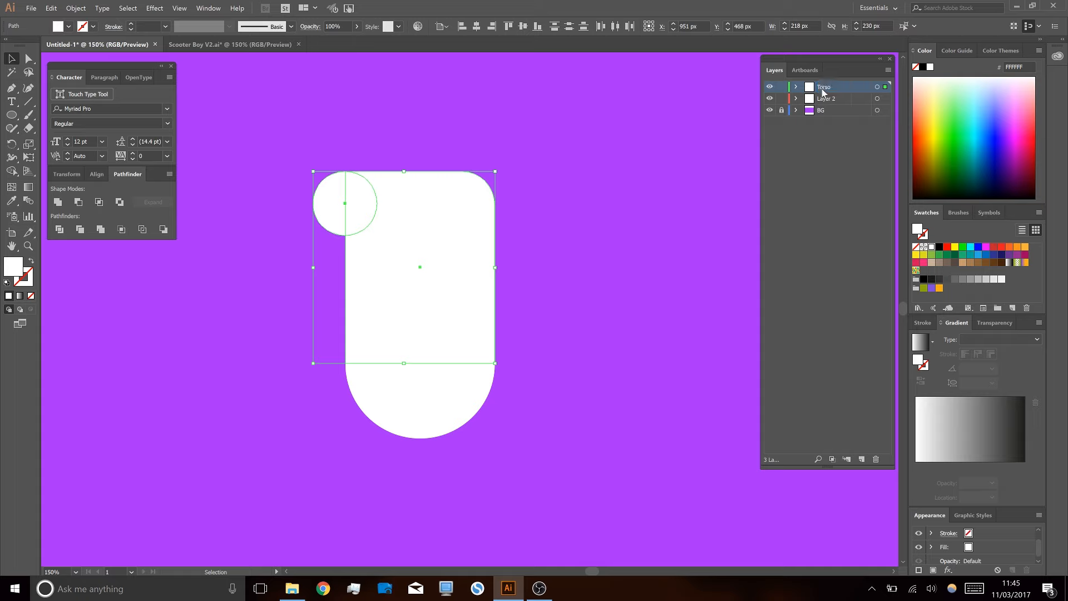
pyautogui.click(720, 139)
# - Rename Layer 2 as Hips and fill its large lower circle with yellow FFFF00
pyautogui.click(437, 430)
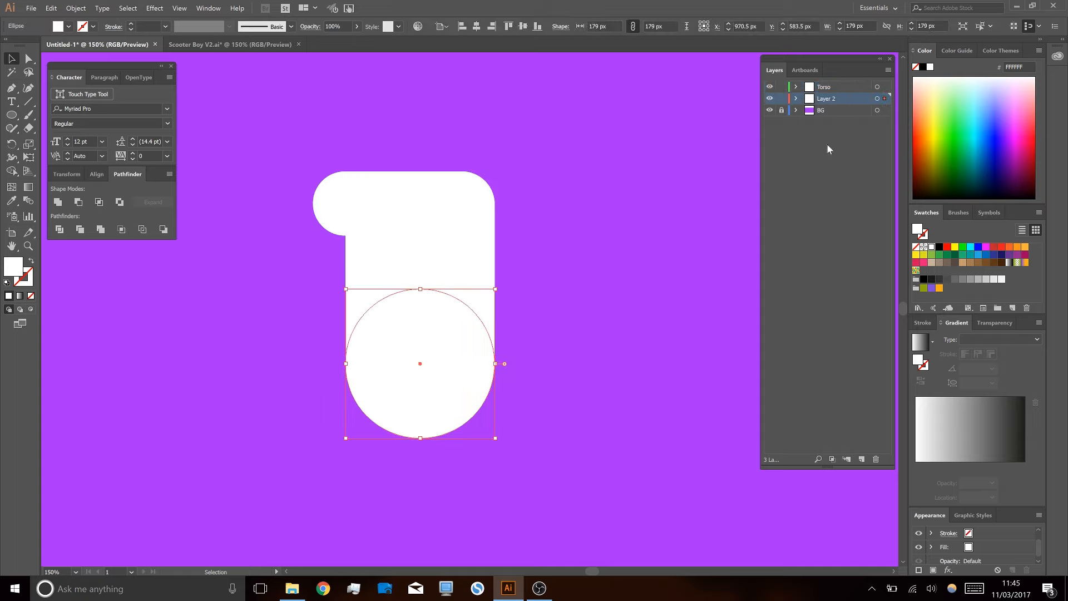
pyautogui.doubleClick(834, 99)
pyautogui.press('Return')
pyautogui.click(523, 445)
pyautogui.click(437, 417)
pyautogui.click(955, 247)
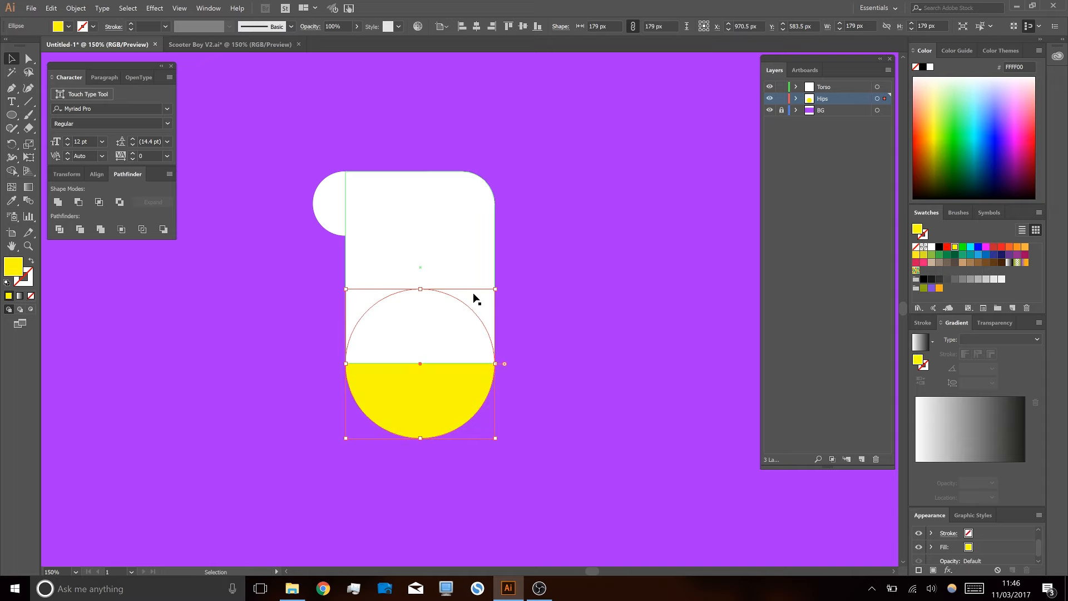
# - Change the hips circle's fill to the warmer yellow FFE600
pyautogui.doubleClick(12, 266)
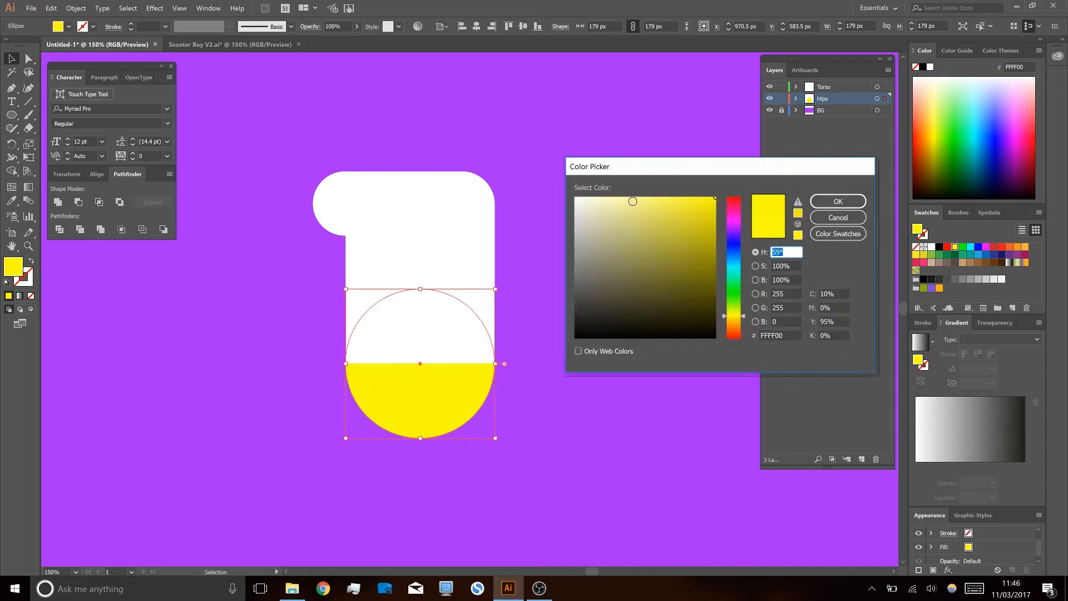
pyautogui.moveTo(740, 316); pyautogui.dragTo(741, 317)
pyautogui.moveTo(713, 199)
pyautogui.mouseDown()
pyautogui.moveTo(693, 193)
pyautogui.moveTo(691, 205)
pyautogui.moveTo(718, 187)
pyautogui.mouseUp()
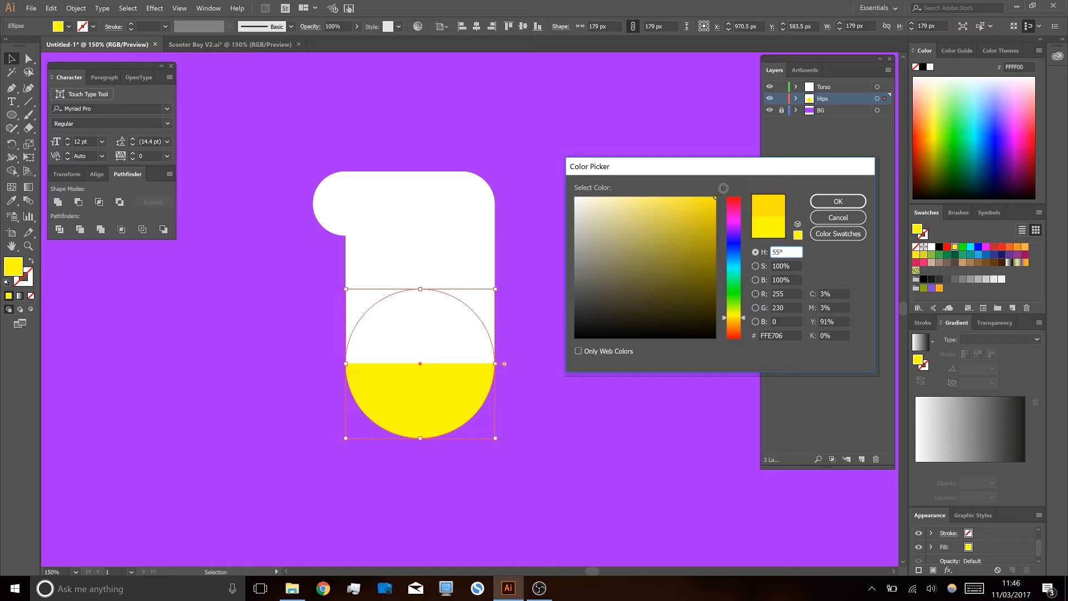
pyautogui.click(835, 201)
pyautogui.click(651, 295)
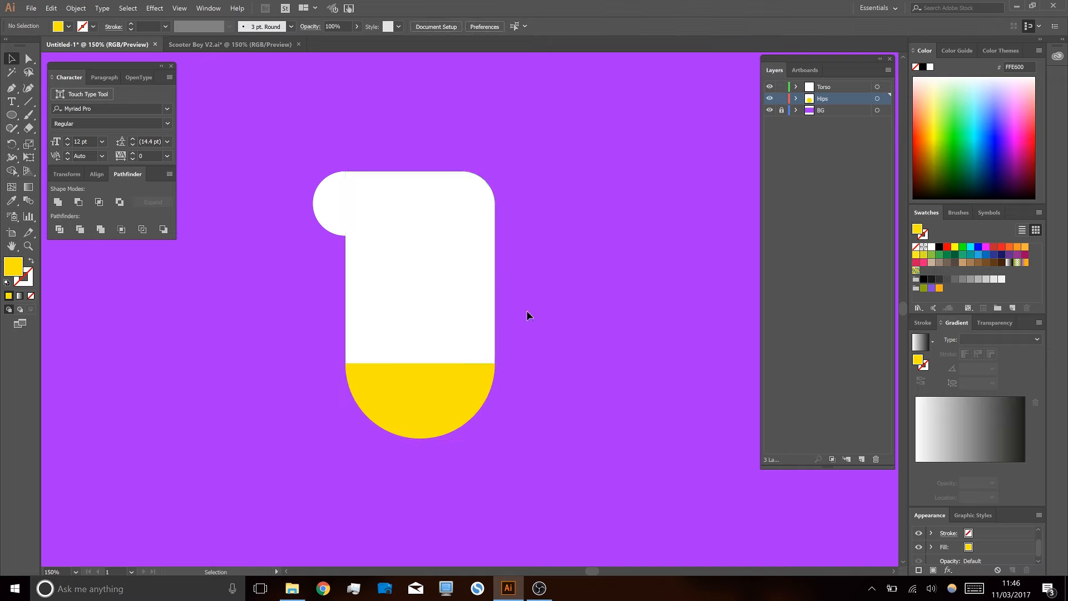
pyautogui.click(457, 303)
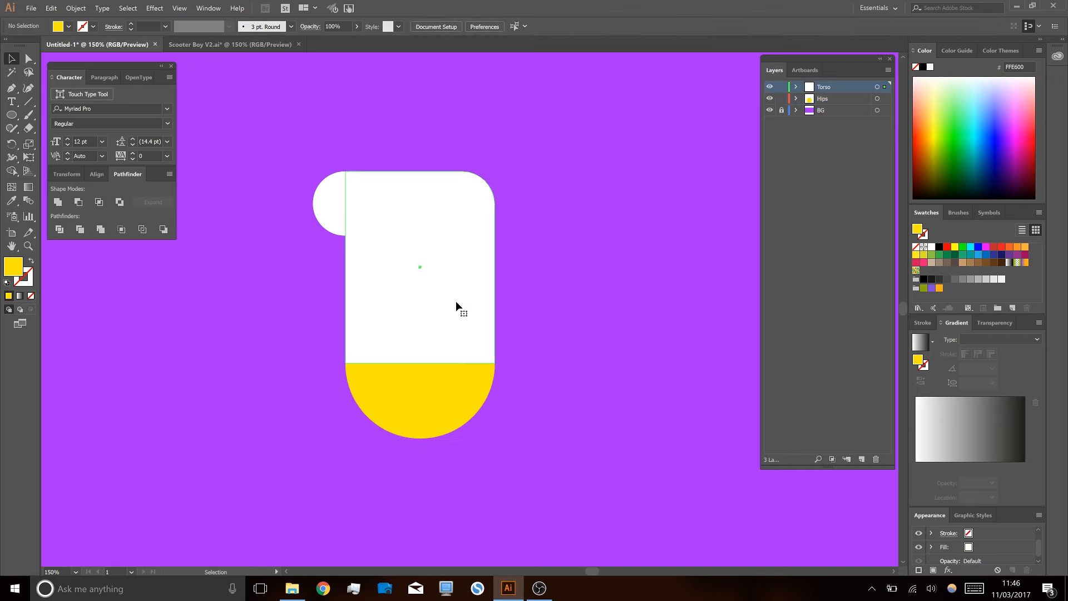
pyautogui.keyDown('shift'); pyautogui.click(326, 202); pyautogui.keyUp('shift')
pyautogui.press('r')
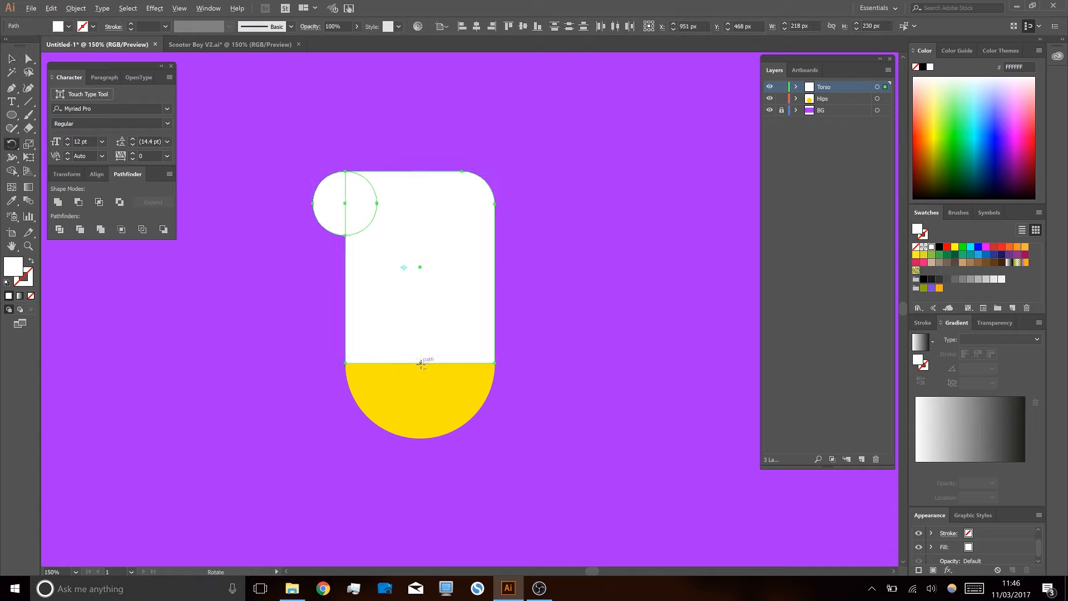
pyautogui.hotkey('ctrl', 'y')
pyautogui.click(420, 363)
pyautogui.keyDown('alt'); pyautogui.click(421, 363); pyautogui.keyUp('alt')
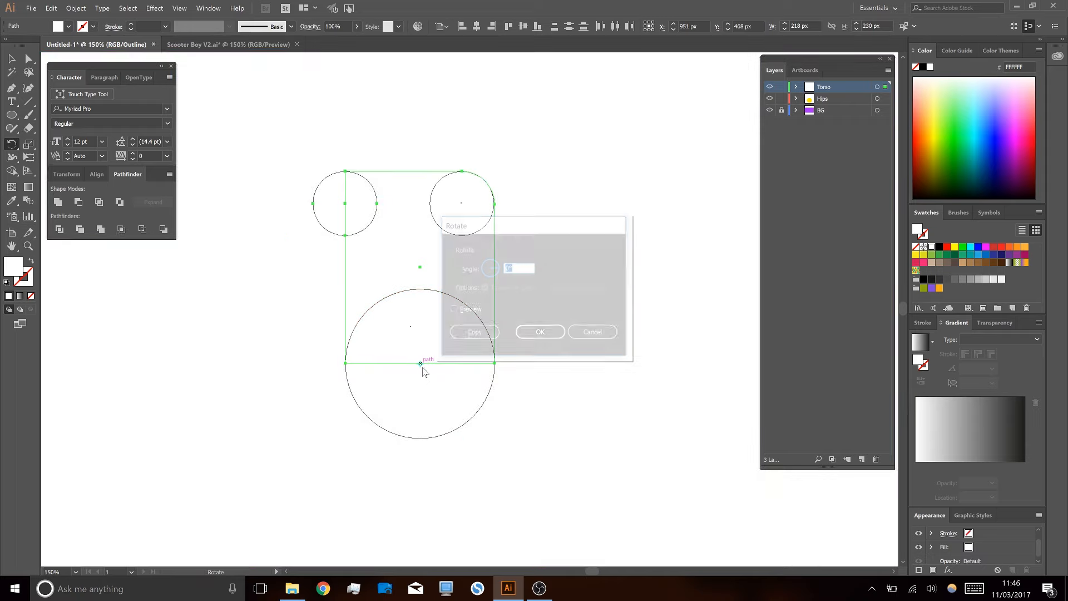
pyautogui.write('10')
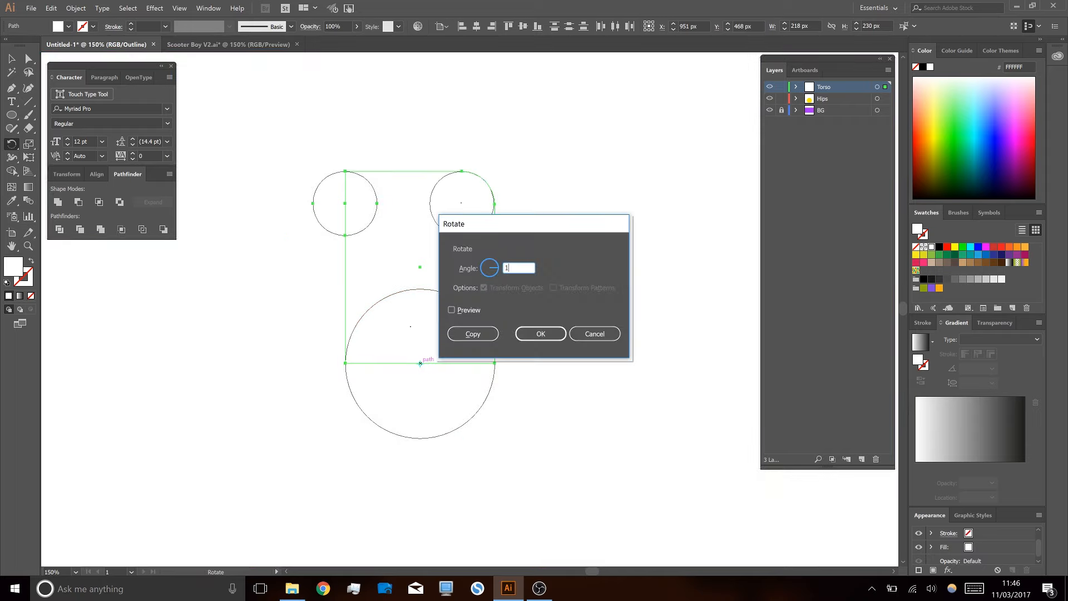
pyautogui.click(589, 335)
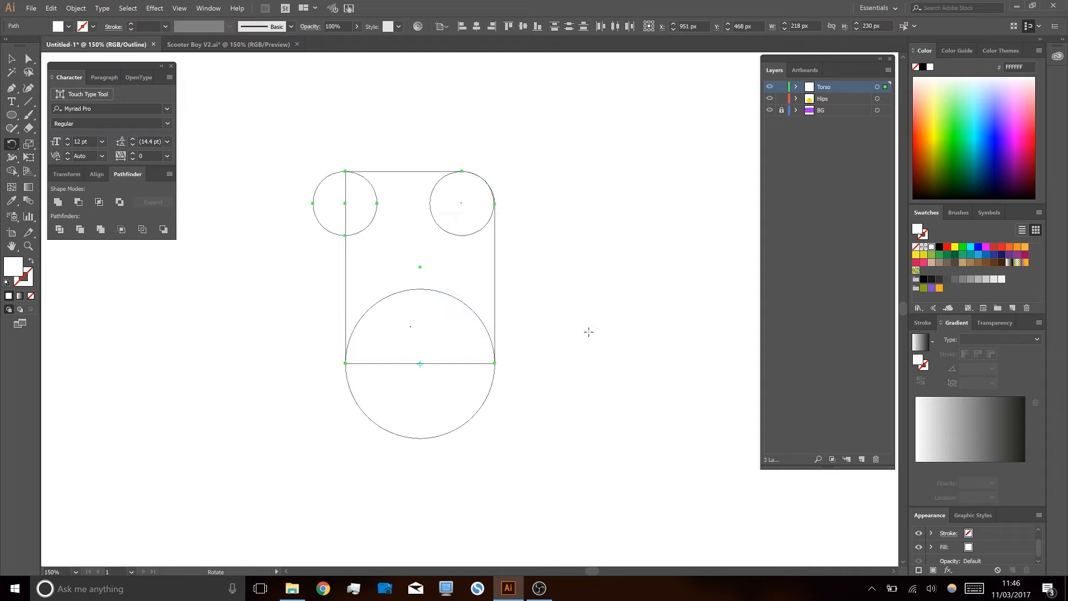
pyautogui.hotkey('ctrl', 't')
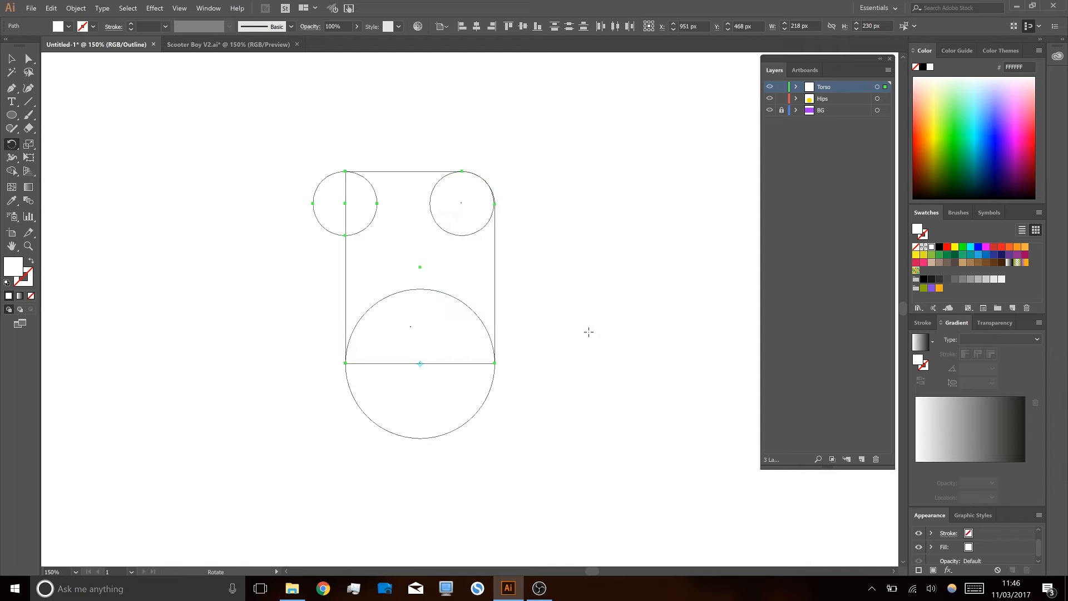
pyautogui.hotkey('ctrl', 'z')
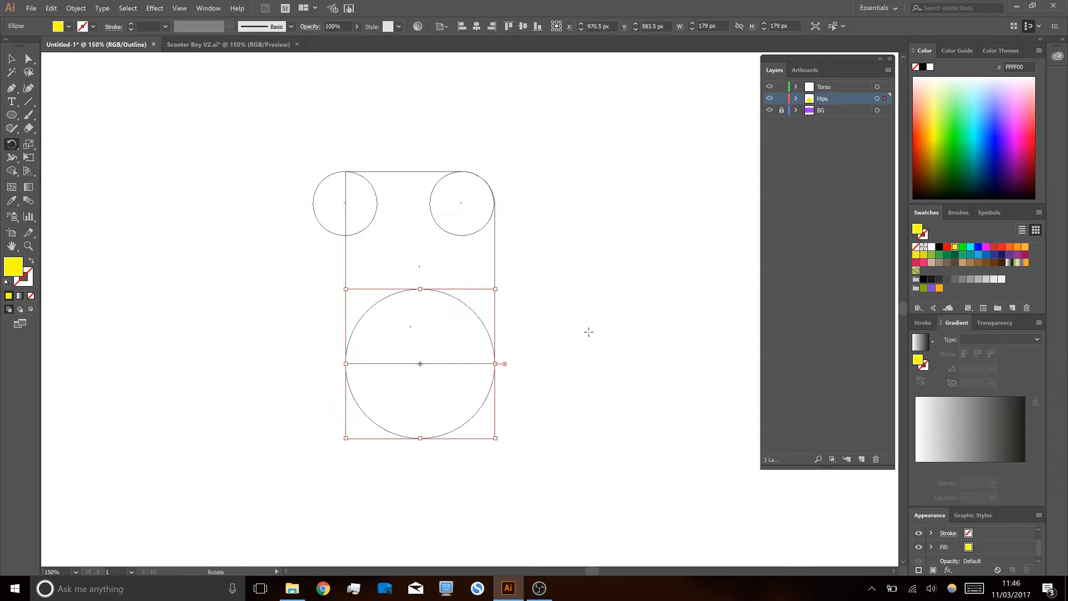
# - Rotate the torso rectangle and both shoulder circles by 10° about the hips circle's centre, repeating the rotation several times
pyautogui.click(12, 59)
pyautogui.moveTo(551, 136); pyautogui.dragTo(289, 239)
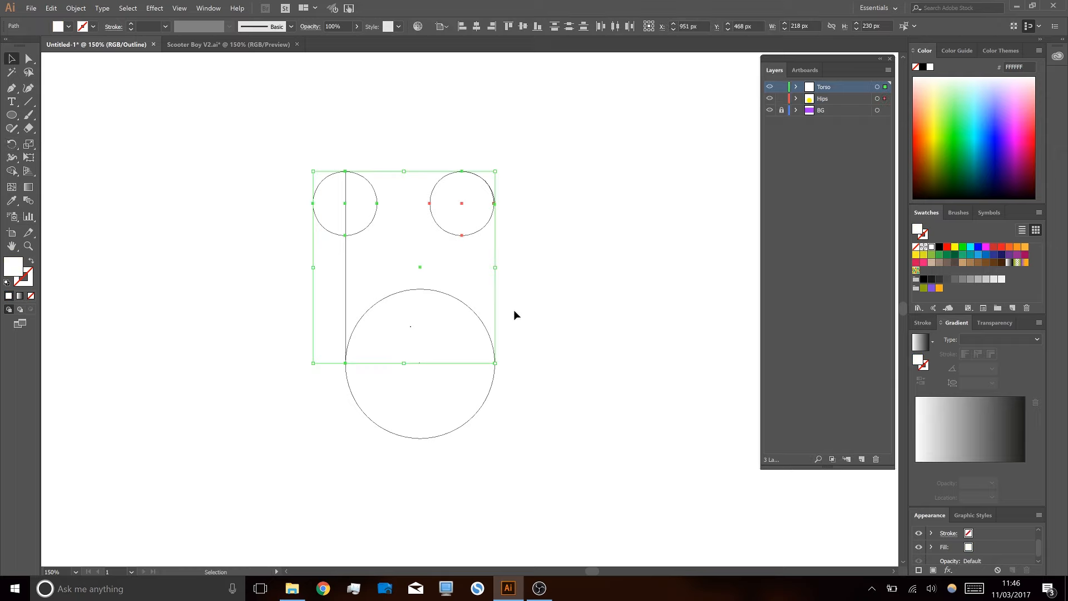
pyautogui.press('r')
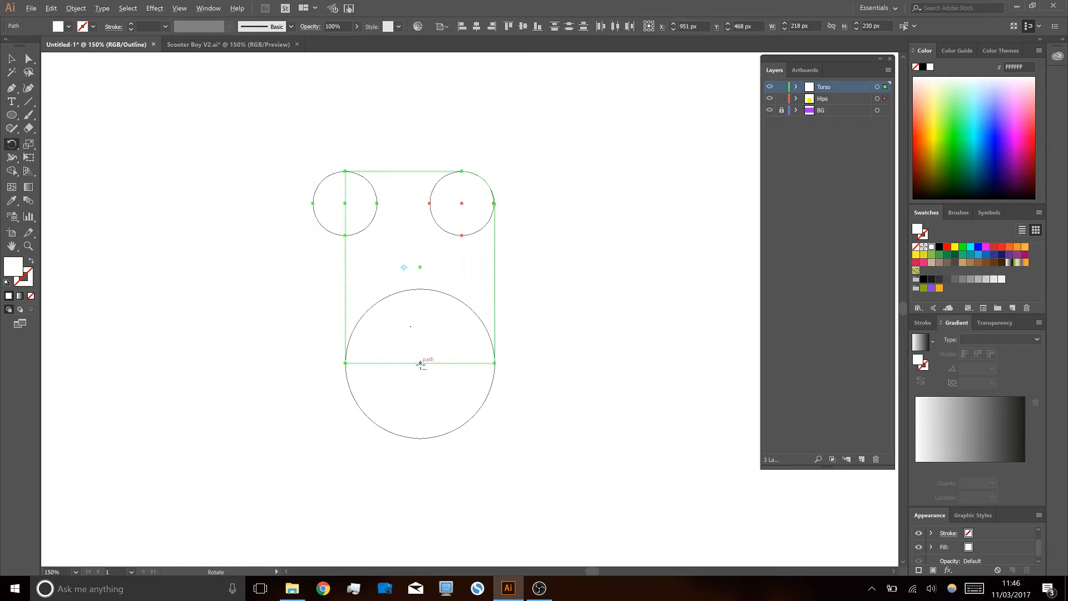
pyautogui.keyDown('alt'); pyautogui.click(420, 363); pyautogui.keyUp('alt')
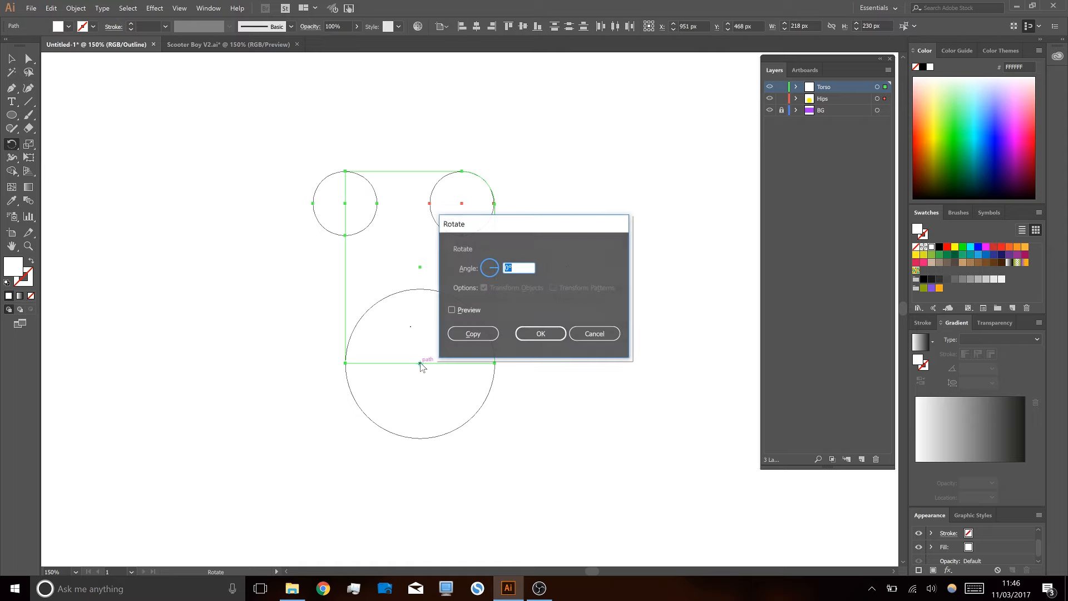
pyautogui.write('10')
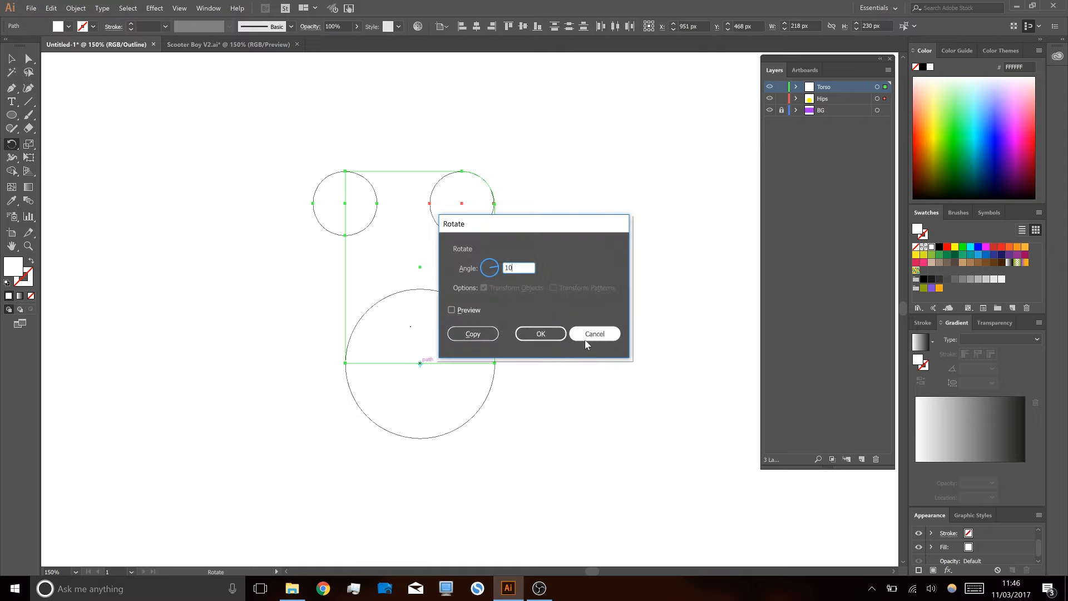
pyautogui.click(548, 333)
pyautogui.press('v')
pyautogui.hotkey('ctrl', 'd')
pyautogui.hotkey('ctrl', 'd')
pyautogui.hotkey('ctrl', 'd')
pyautogui.moveTo(536, 338); pyautogui.dragTo(392, 312)
pyautogui.hotkey('ctrl', 'd')
pyautogui.hotkey('ctrl', 'd')
pyautogui.hotkey('ctrl', 'd')
pyautogui.hotkey('ctrl', 'd')
pyautogui.hotkey('ctrl', 'd')
pyautogui.hotkey('ctrl', 'd')
pyautogui.hotkey('ctrl', 'd')
pyautogui.hotkey('ctrl', 'd')
pyautogui.hotkey('ctrl', 'd')
pyautogui.hotkey('ctrl', 'd')
pyautogui.hotkey('ctrl', 'd')
pyautogui.hotkey('ctrl', 'd')
pyautogui.hotkey('ctrl', 'd')
pyautogui.hotkey('ctrl', 'd')
pyautogui.hotkey('ctrl', 'd')
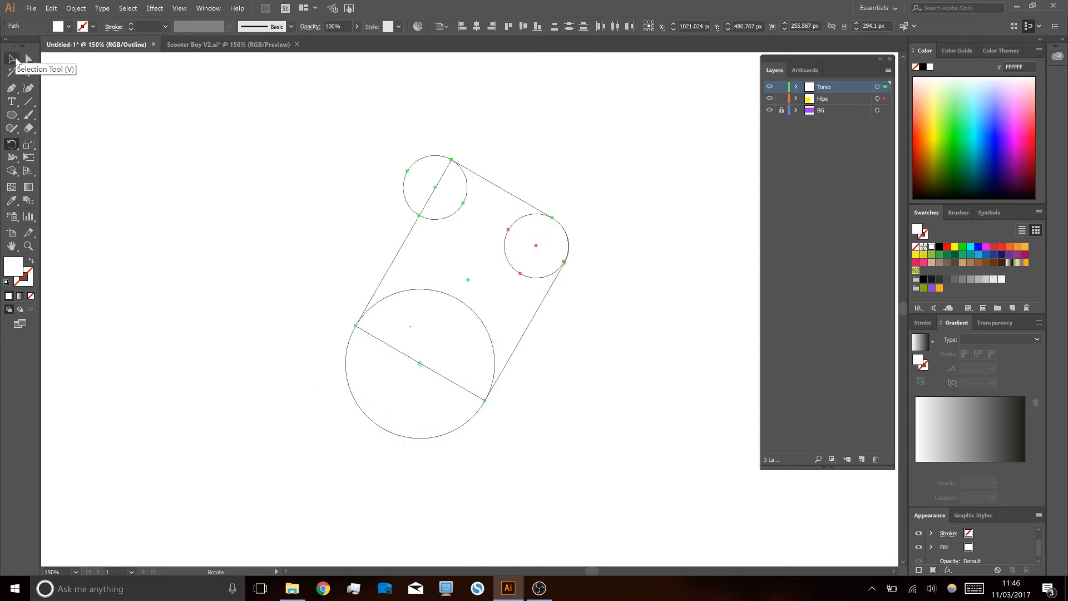
# - Undo the torso's trial rotations, deselect the shapes and return from outline to preview display
pyautogui.hotkey('ctrl', 'z')
pyautogui.hotkey('ctrl', 'z')
pyautogui.hotkey('ctrl', 'z')
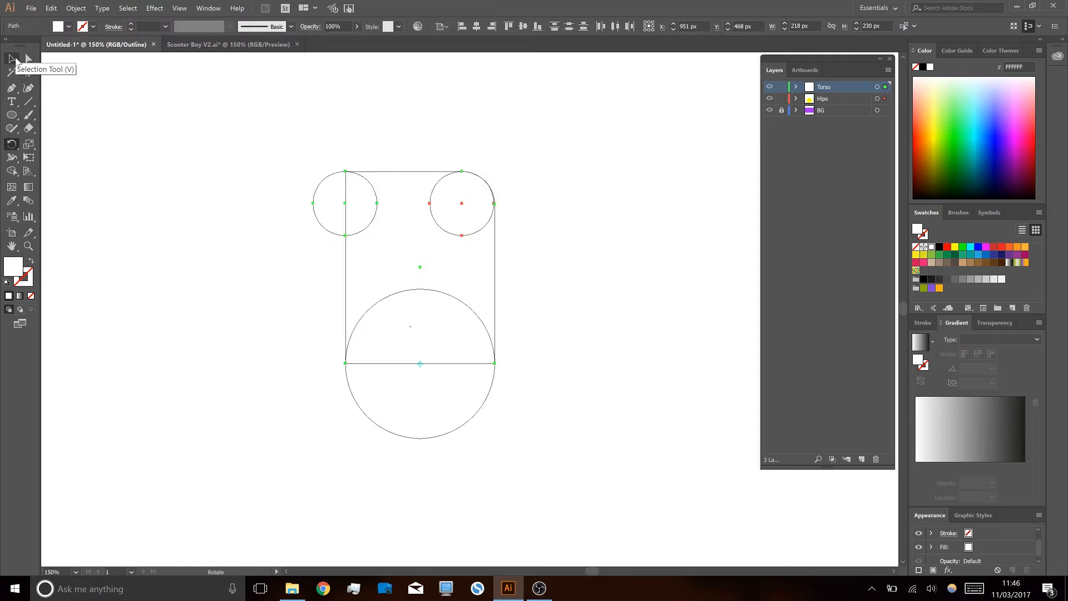
pyautogui.click(12, 59)
pyautogui.click(284, 270)
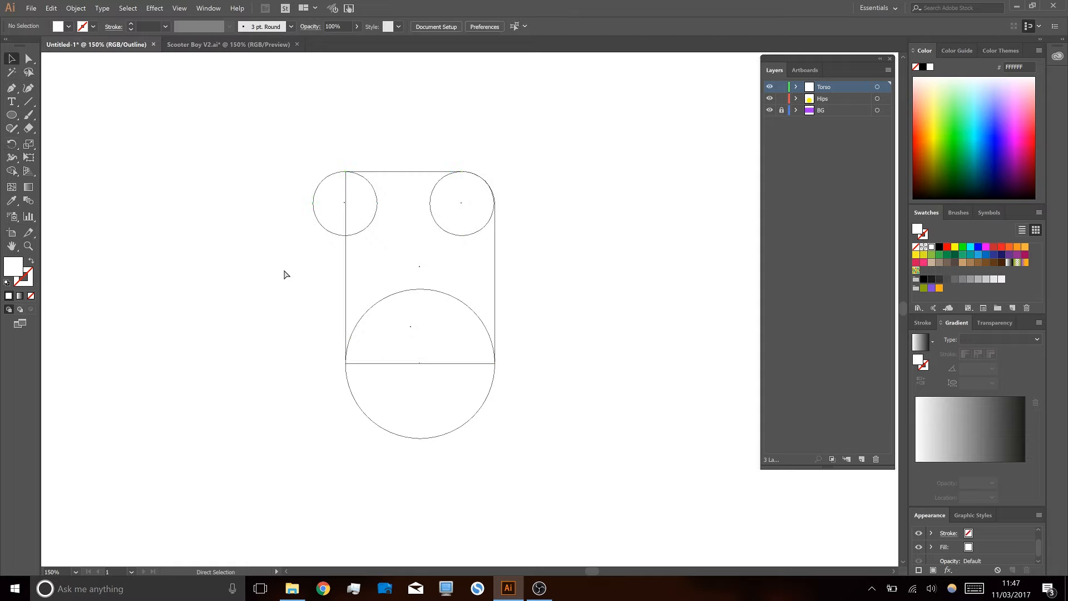
pyautogui.hotkey('ctrl', 'y')
# - Paste the left shoulder circle in place on a new top layer and place a copy of it straight below, beneath the hips
pyautogui.click(335, 198)
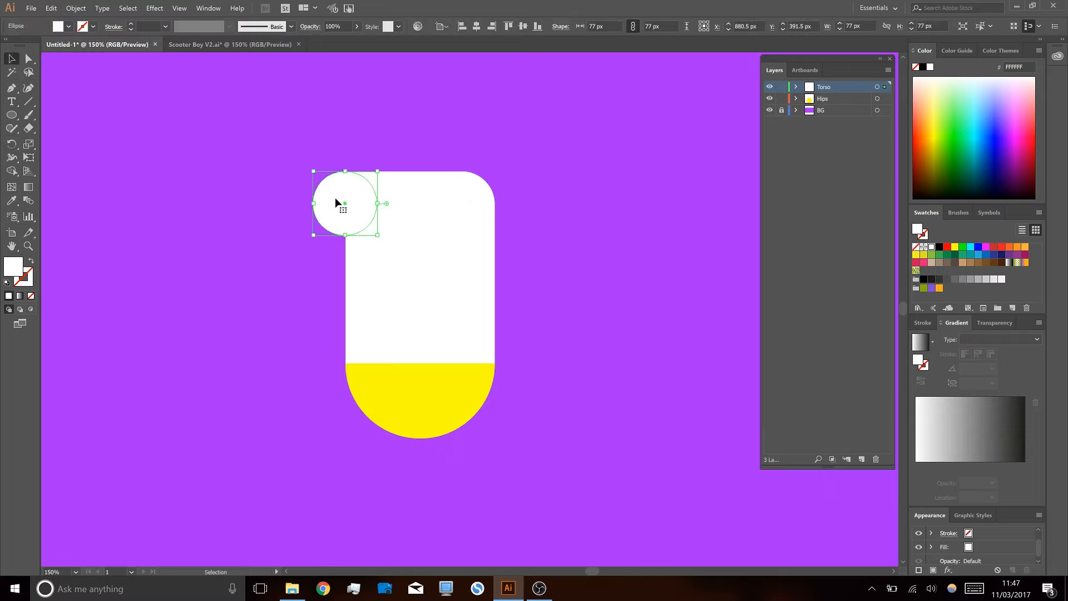
pyautogui.hotkey('ctrl', 'shift', 'b')
pyautogui.hotkey('ctrl', 'shift', 'b')
pyautogui.hotkey('ctrl', 'shift', 'b')
pyautogui.hotkey('ctrl', 'shift', 'b')
pyautogui.click(861, 459)
pyautogui.hotkey('ctrl', 'x')
pyautogui.hotkey('ctrl', 'f')
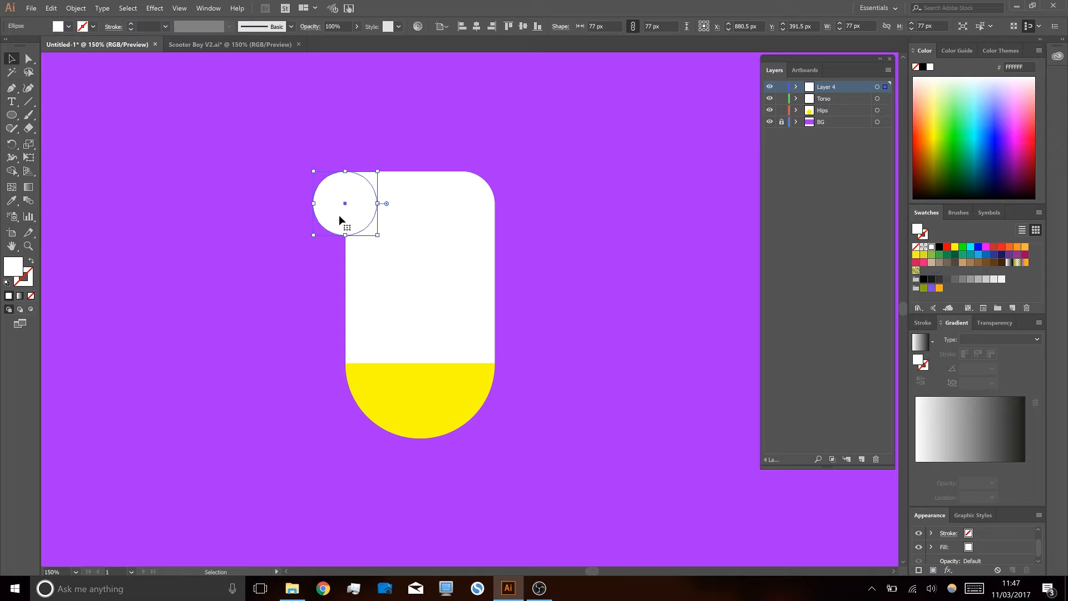
pyautogui.moveTo(338, 223); pyautogui.dragTo(351, 492)
pyautogui.click(283, 393)
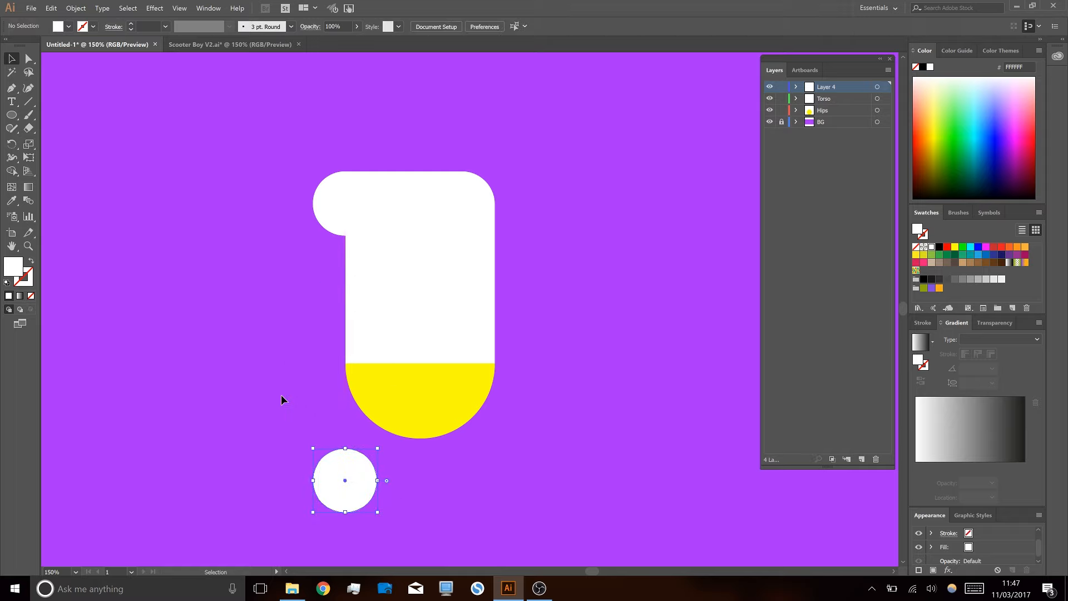
# - Place a copy of the elbow circle straight below it, beneath the hips, and check the arm in Scooter Boy V2.ai
pyautogui.hotkey('ctrl', 'z')
pyautogui.moveTo(349, 316); pyautogui.dragTo(351, 475)
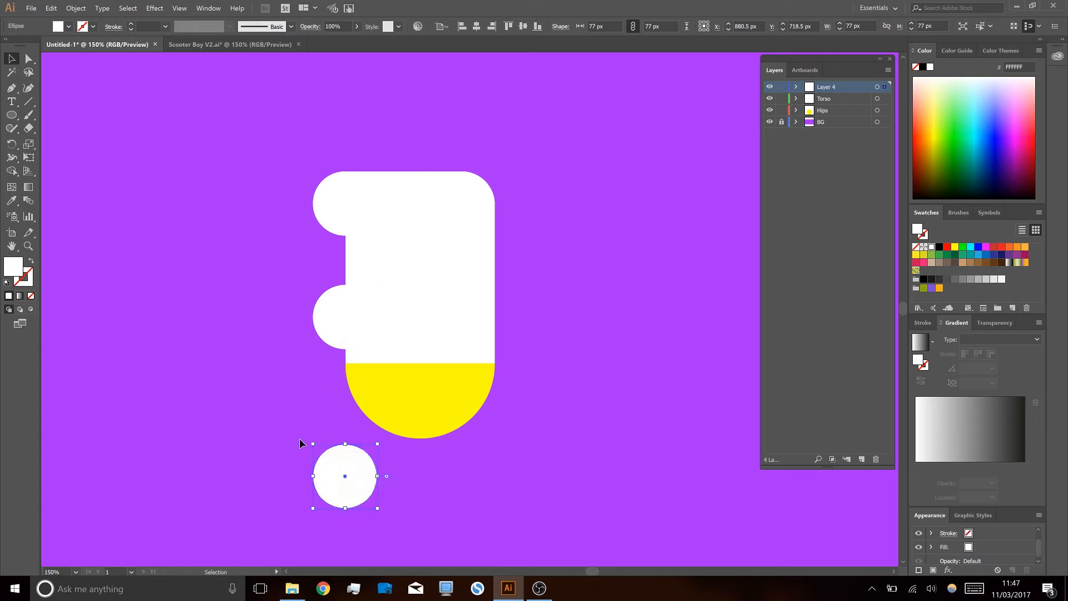
pyautogui.click(211, 44)
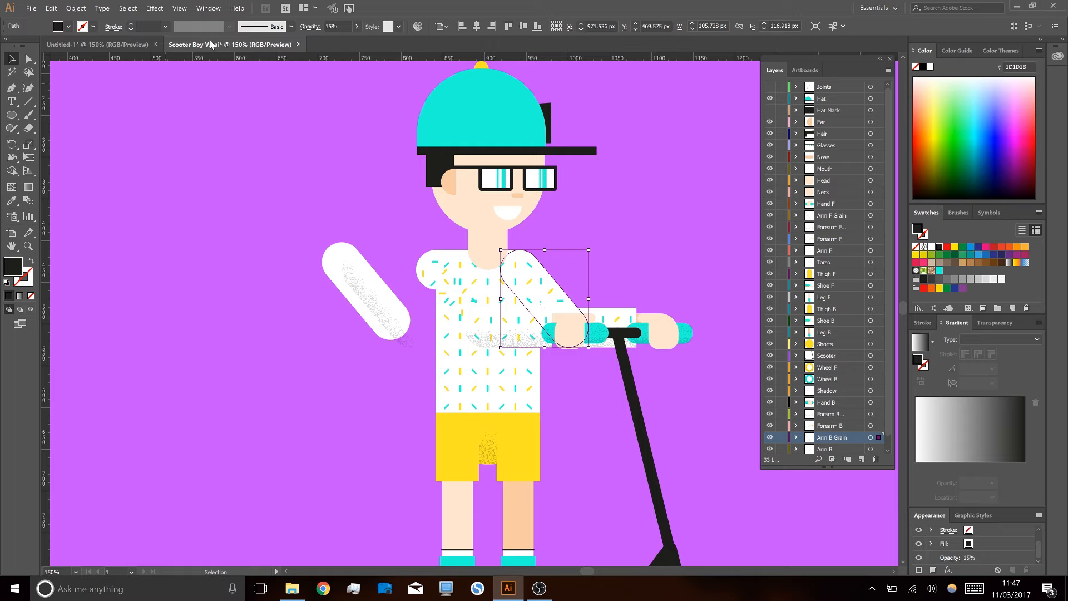
pyautogui.click(98, 45)
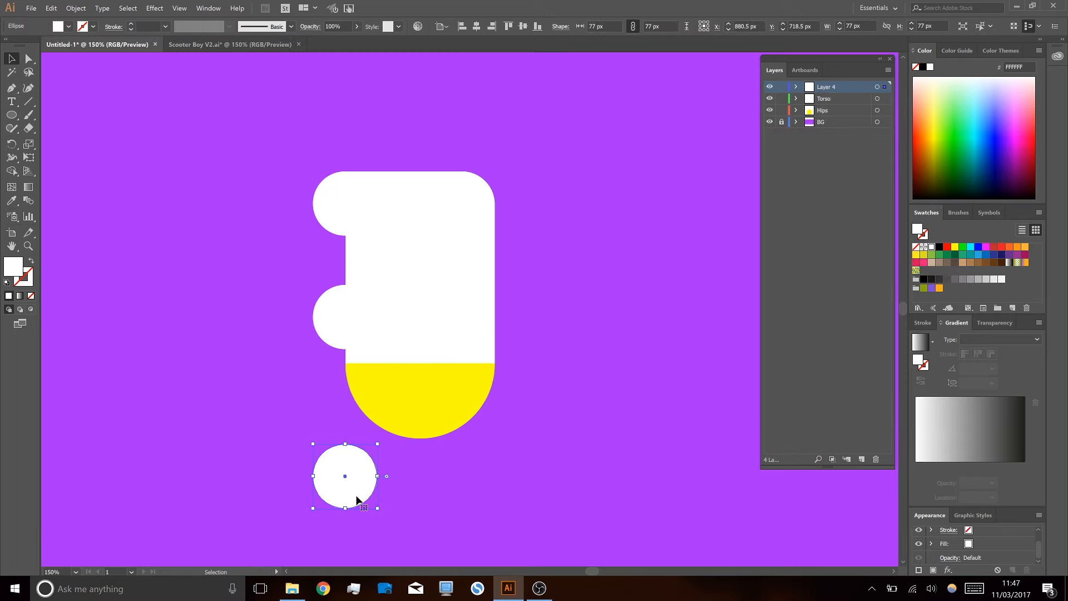
# - Draw a white rectangle joining the centres of the shoulder and elbow circles, and move the upper-arm shapes out to the torso's left
pyautogui.click(332, 315)
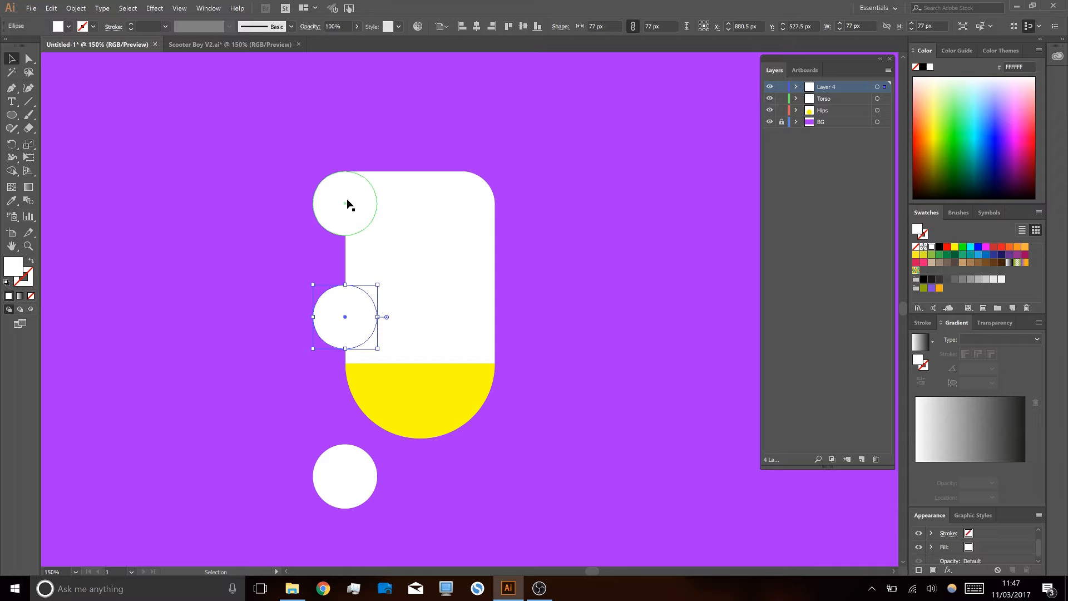
pyautogui.press('m')
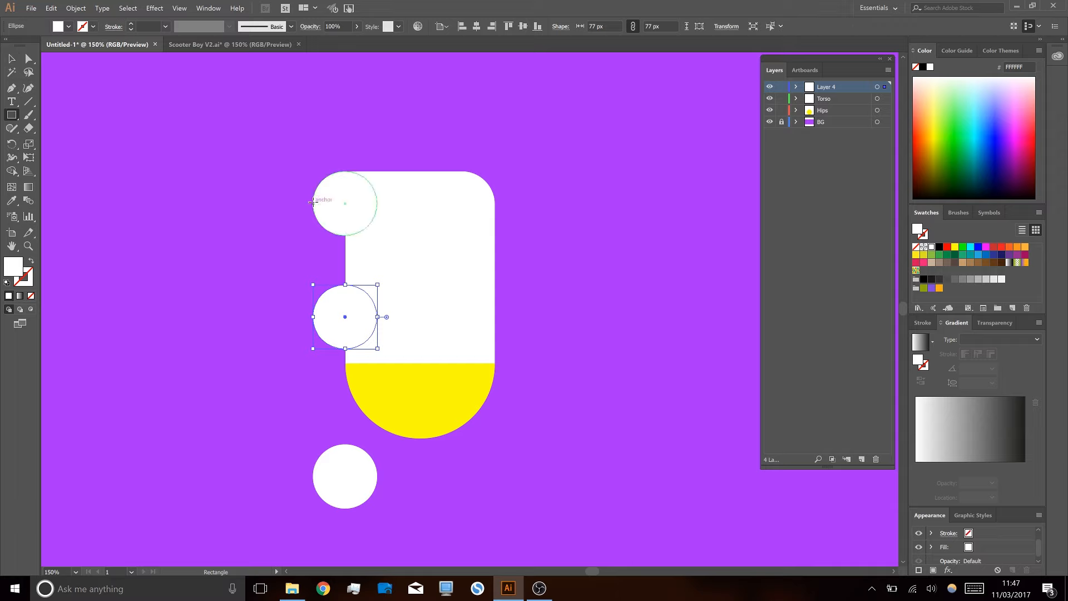
pyautogui.moveTo(312, 203); pyautogui.dragTo(377, 316)
pyautogui.press('v')
pyautogui.moveTo(325, 331); pyautogui.dragTo(216, 174)
pyautogui.click(243, 138)
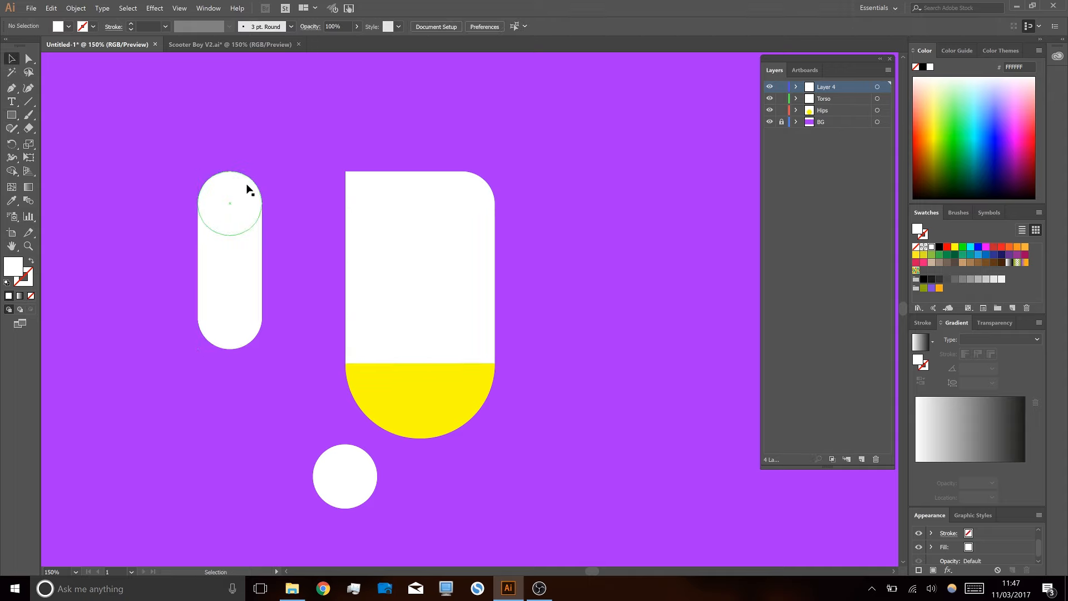
# - Move the torso's own shoulder circle back from the arm to the torso's upper-left corner
pyautogui.click(246, 185)
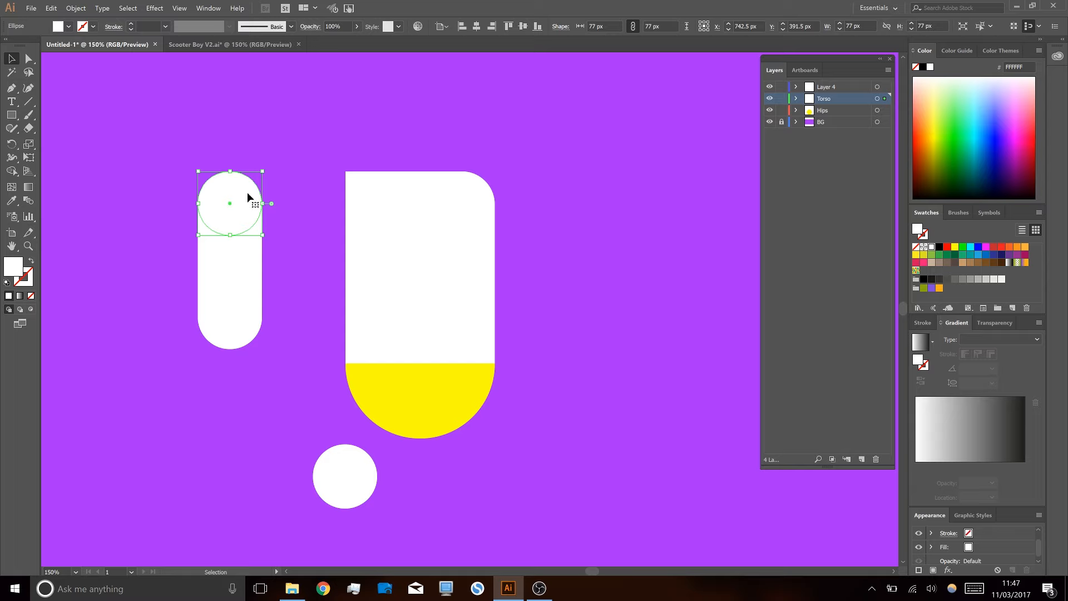
pyautogui.moveTo(251, 189); pyautogui.dragTo(365, 190)
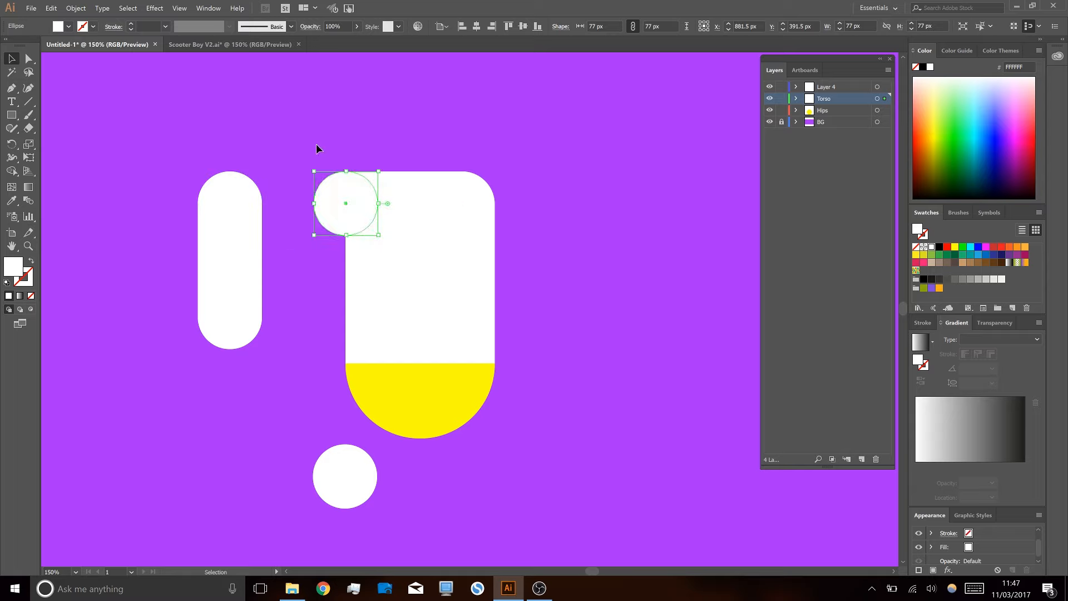
pyautogui.click(312, 140)
# - Group the upper arm's two circles and connecting rectangle
pyautogui.moveTo(186, 160); pyautogui.dragTo(261, 374)
pyautogui.hotkey('ctrl', 'g')
pyautogui.press('v')
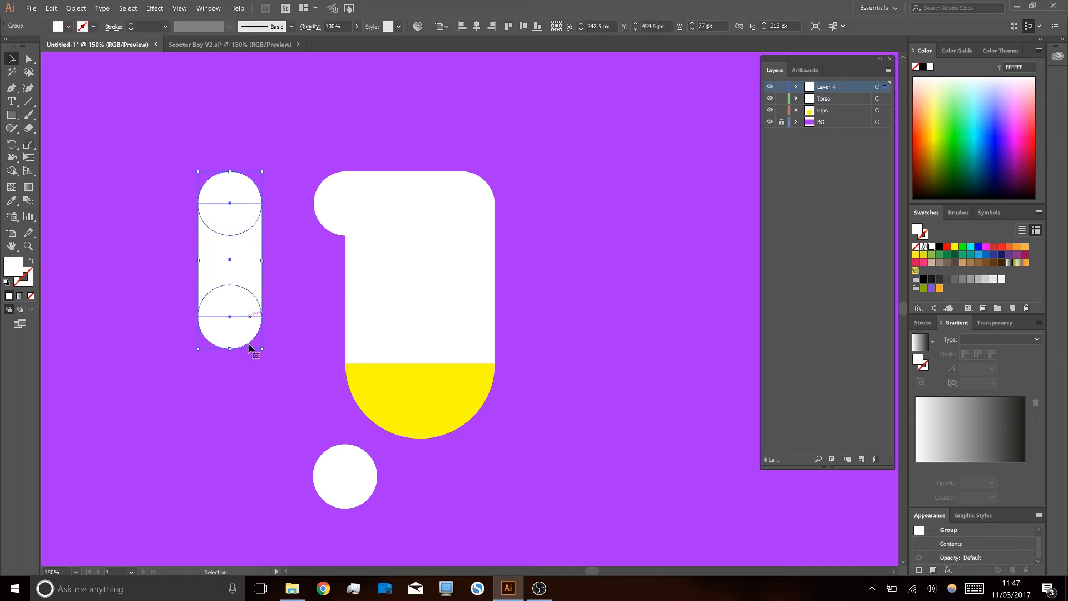
pyautogui.click(214, 379)
# - Align the wrist circle straight below the upper arm and draw a white rectangle connecting the elbow and wrist circle centres
pyautogui.moveTo(350, 486); pyautogui.dragTo(253, 490)
pyautogui.press('m')
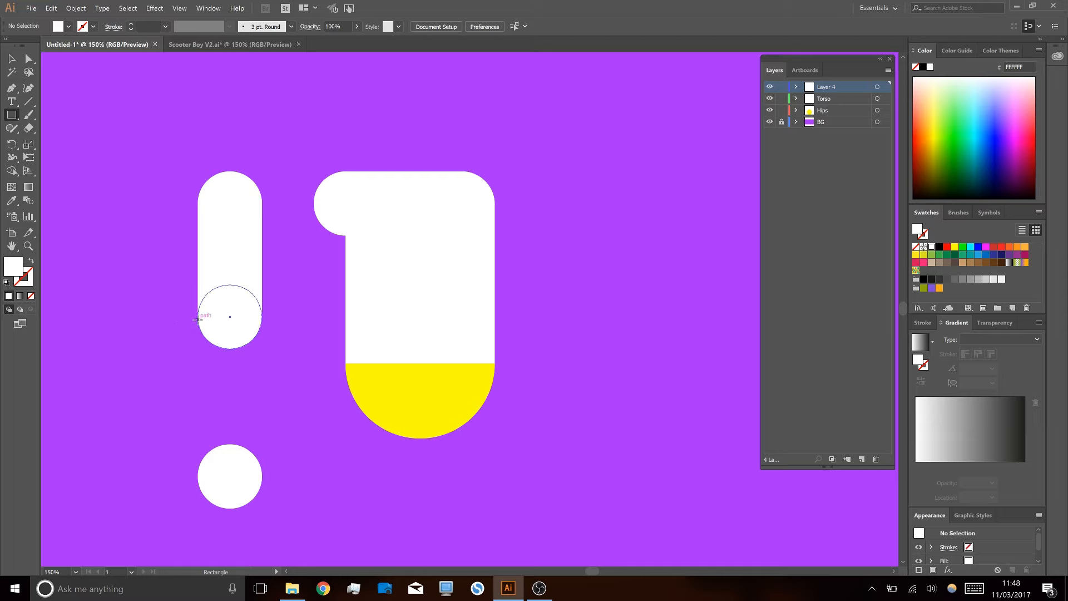
pyautogui.moveTo(198, 316); pyautogui.dragTo(262, 475)
pyautogui.press('v')
pyautogui.click(299, 501)
pyautogui.moveTo(327, 400); pyautogui.dragTo(371, 327)
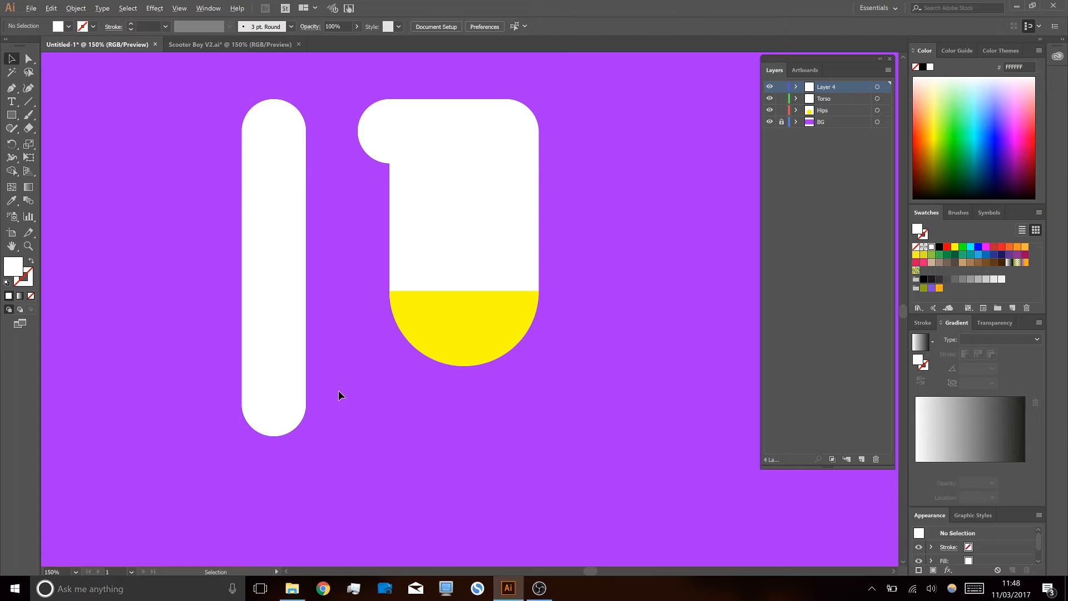
pyautogui.scroll(-1, 338, 390)
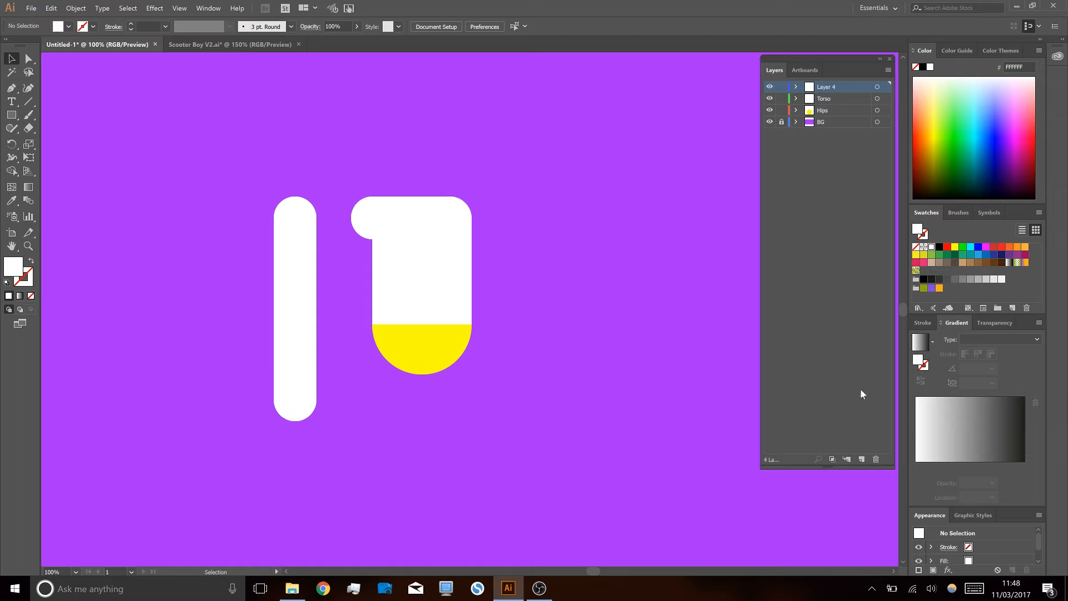
# - Move the forearm rectangle and wrist circle onto a new top layer named Forearm
pyautogui.moveTo(265, 474); pyautogui.dragTo(341, 340)
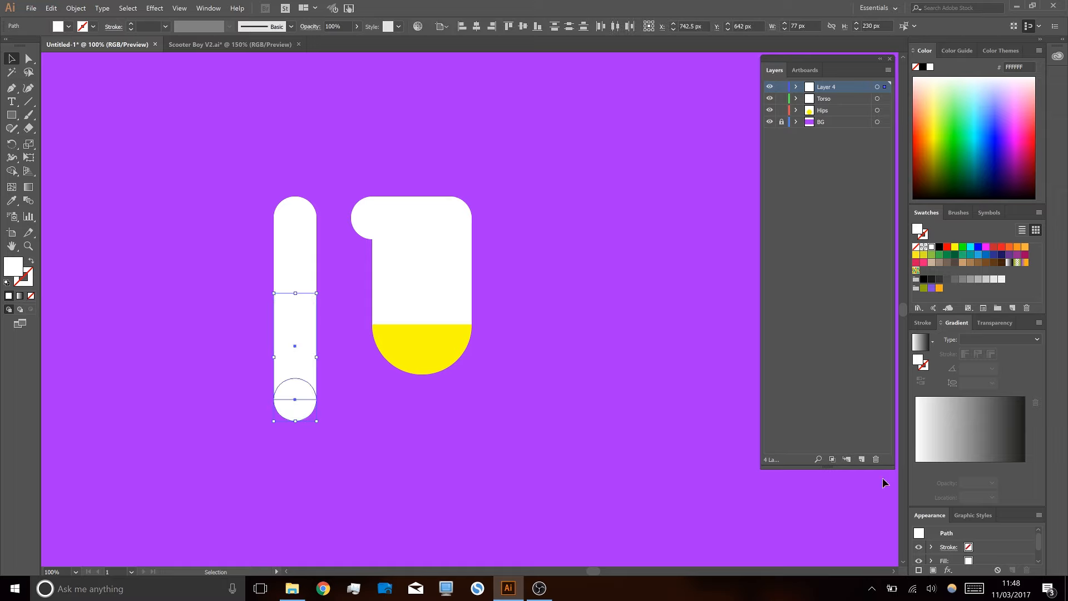
pyautogui.click(862, 459)
pyautogui.moveTo(885, 99); pyautogui.dragTo(885, 87)
pyautogui.doubleClick(828, 89)
pyautogui.write('Forearm')
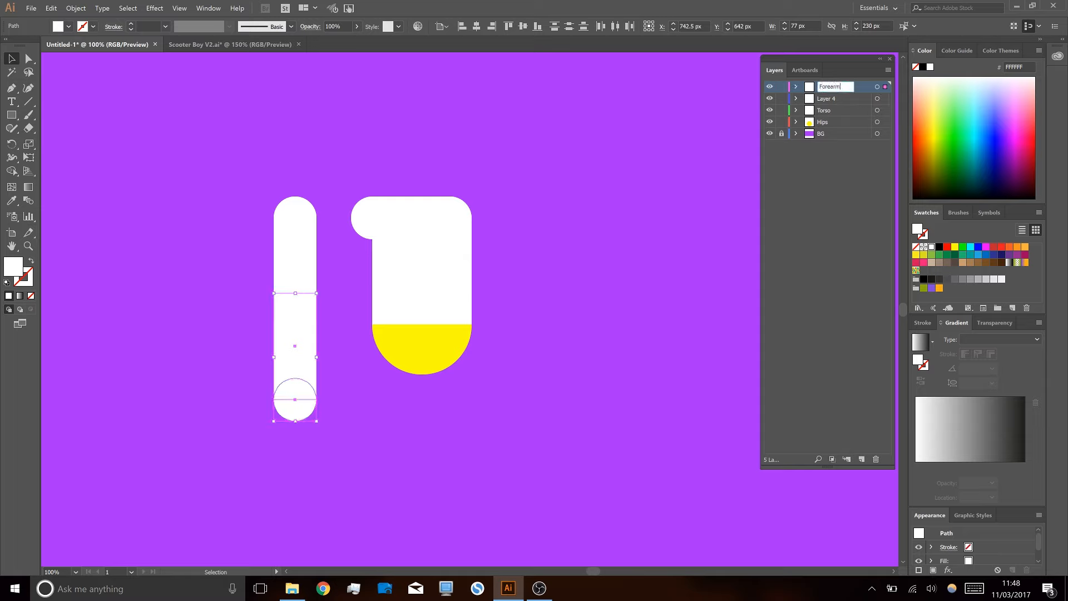
pyautogui.press('Return')
# - Rename the upper-arm layer Arm F and the forearm layer Forearm F
pyautogui.click(817, 100)
pyautogui.doubleClick(830, 98)
pyautogui.write('Arm F')
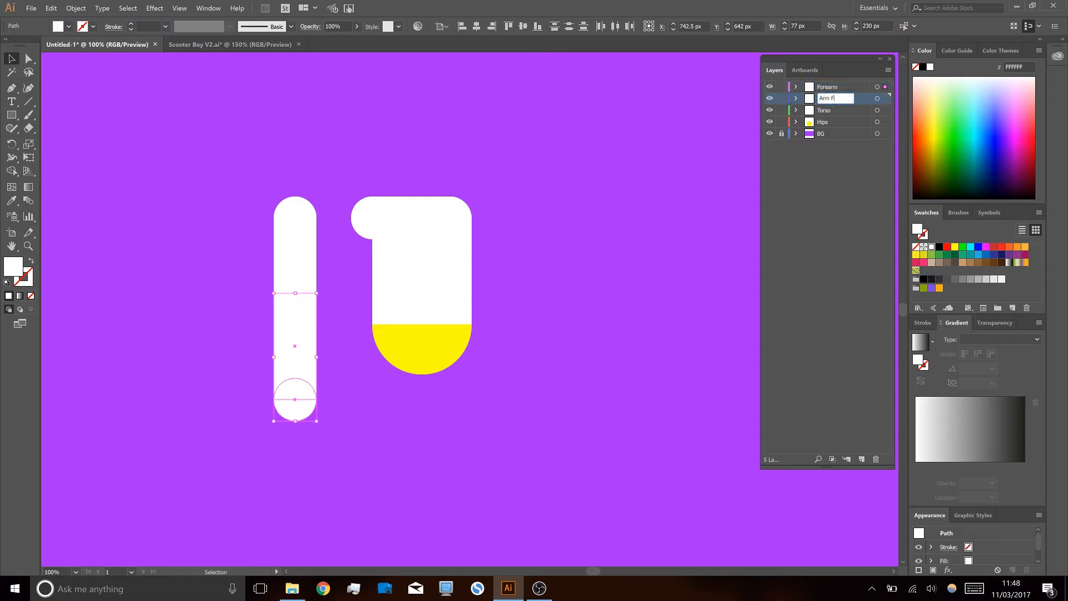
pyautogui.press('Return')
pyautogui.doubleClick(835, 87)
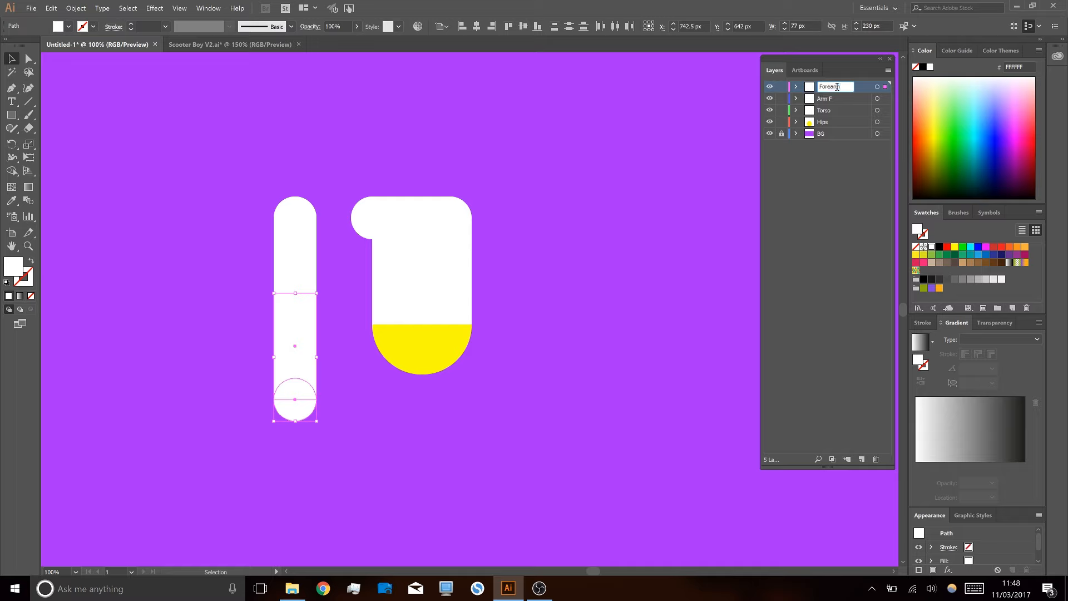
pyautogui.press('Return')
pyautogui.click(215, 178)
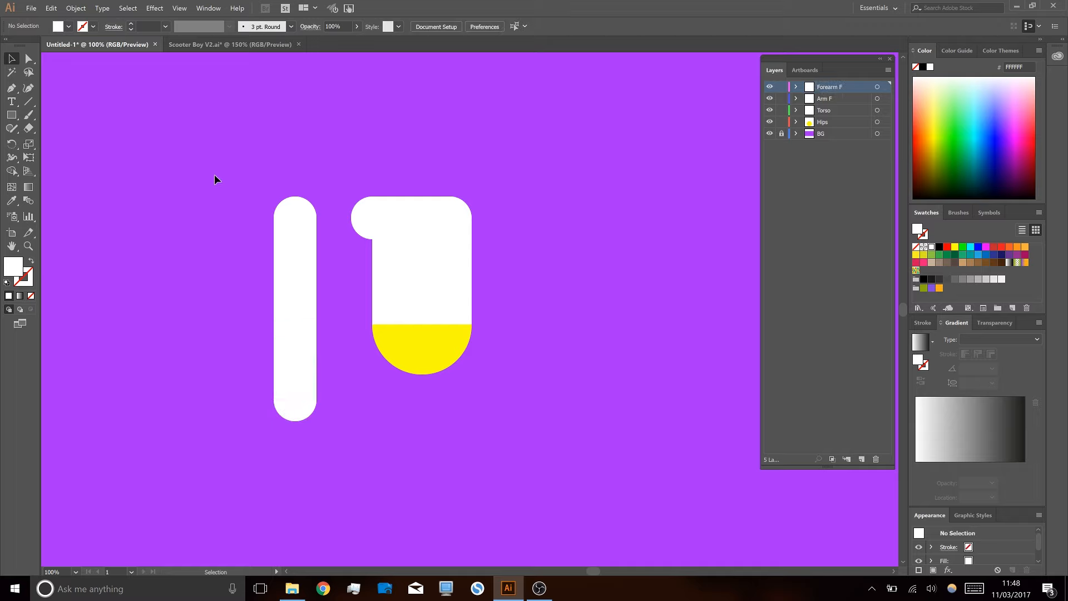
pyautogui.click(310, 410)
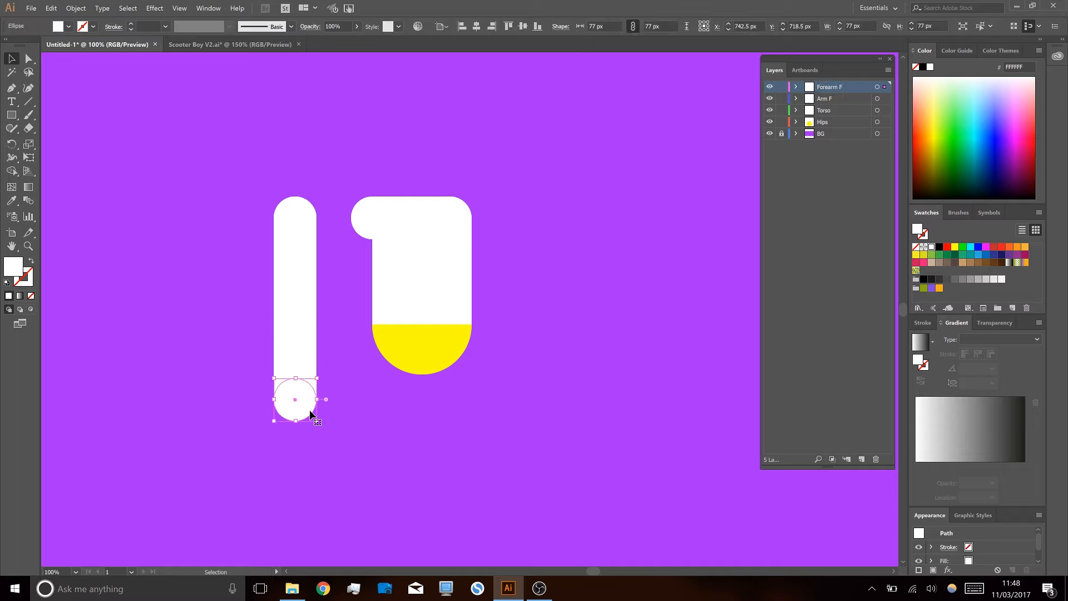
pyautogui.press('Delete')
pyautogui.hotkey('ctrl', 'z')
# - Move the wrist circle up to the forearm's upper end and align it exactly with the elbow circle in outline display
pyautogui.moveTo(294, 405); pyautogui.dragTo(300, 318)
pyautogui.hotkey('ctrl', 'y')
pyautogui.hotkey('ctrl', '+')
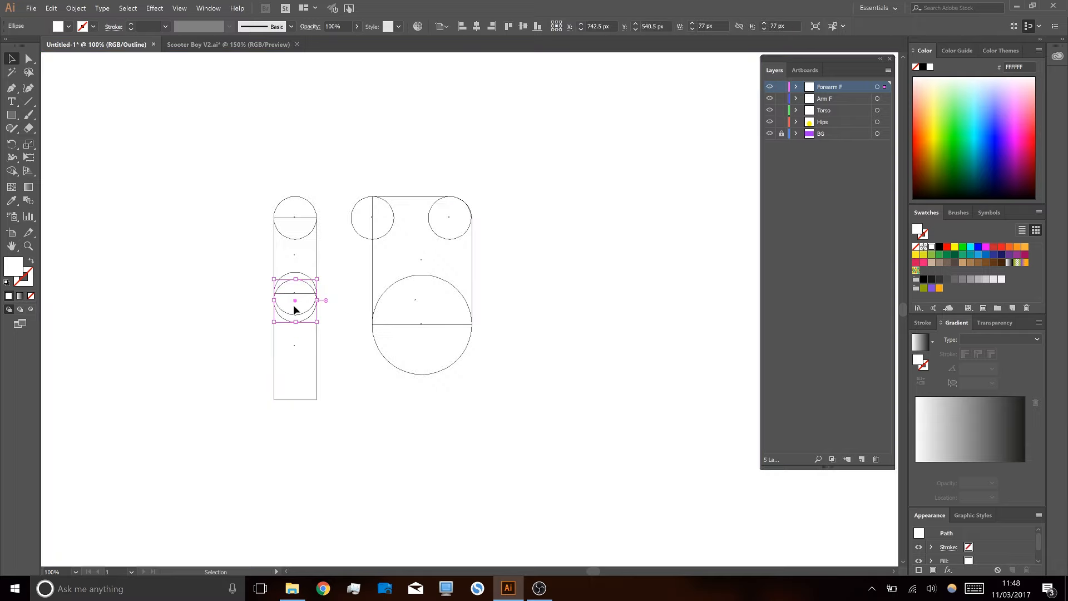
pyautogui.hotkey('ctrl', '+')
pyautogui.moveTo(323, 265); pyautogui.dragTo(321, 251)
pyautogui.click(395, 342)
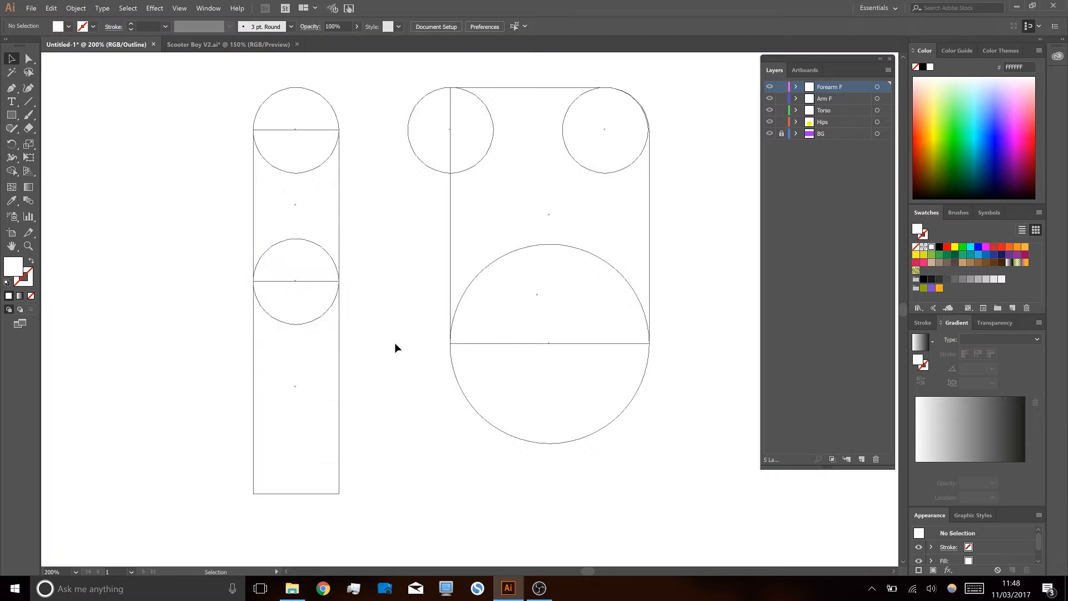
# - Shorten the forearm rectangle from its lower end to about 150 px long and return to preview display
pyautogui.moveTo(398, 459); pyautogui.dragTo(299, 449)
pyautogui.click(310, 496)
pyautogui.press('v')
pyautogui.hotkey('ctrl', 'y')
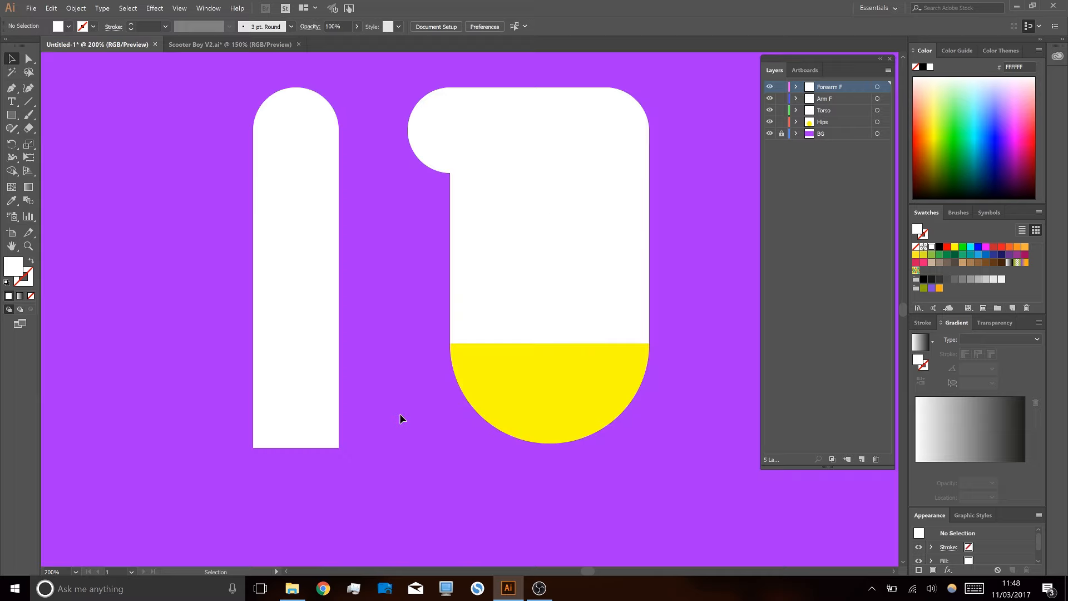
# - Add a new top layer and draw a circle about 50 px wide just below the forearm for the hand
pyautogui.scroll(-3, 462, 361)
pyautogui.click(863, 459)
pyautogui.press('l')
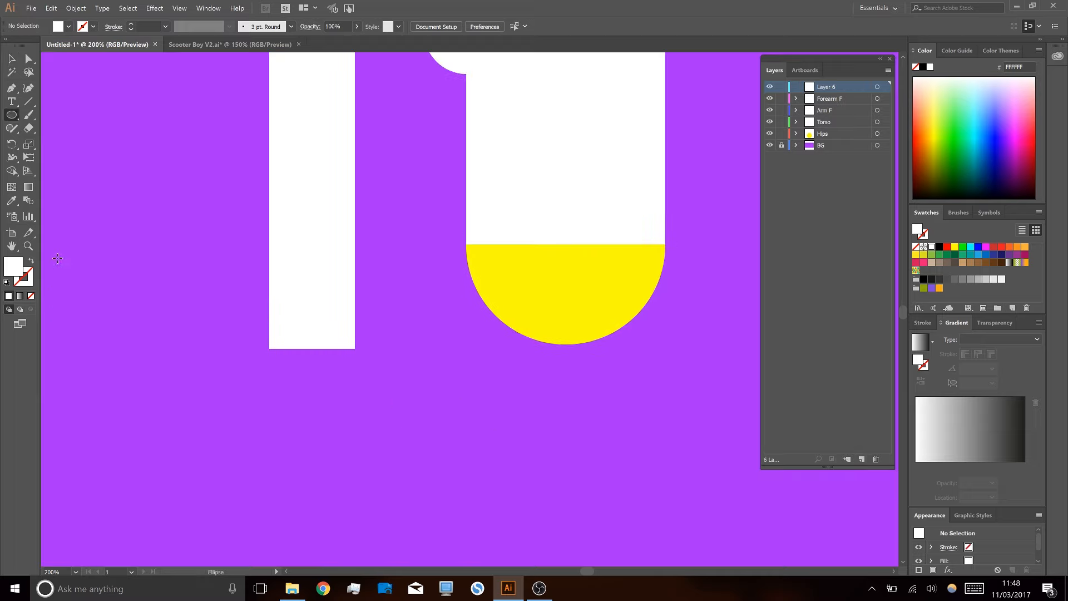
pyautogui.moveTo(311, 391); pyautogui.dragTo(339, 412)
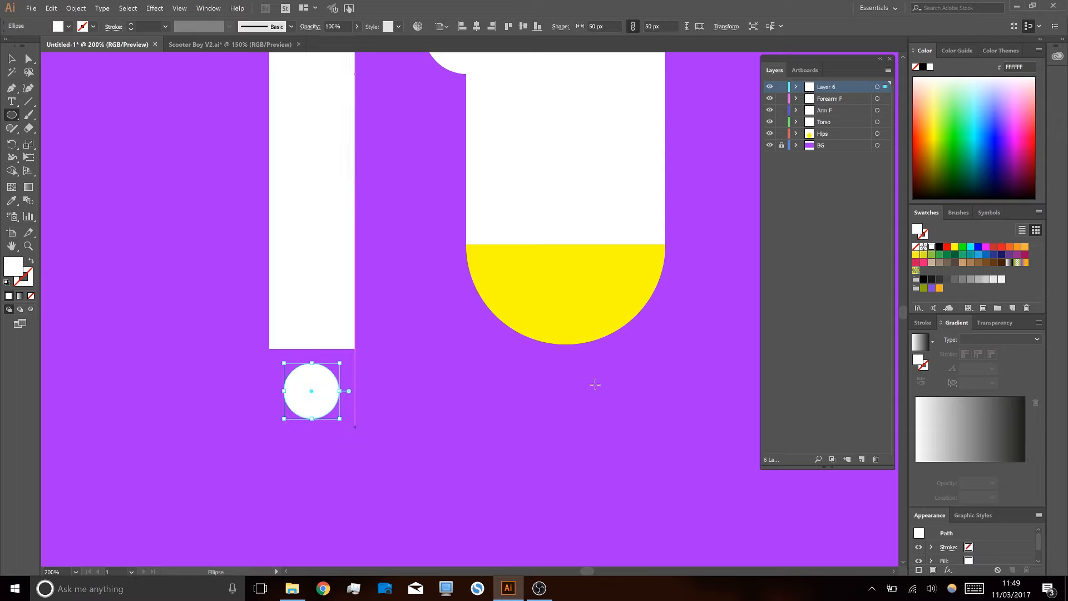
# - Fill the hand circle with the peach skin tone F7D2B7
pyautogui.doubleClick(19, 273)
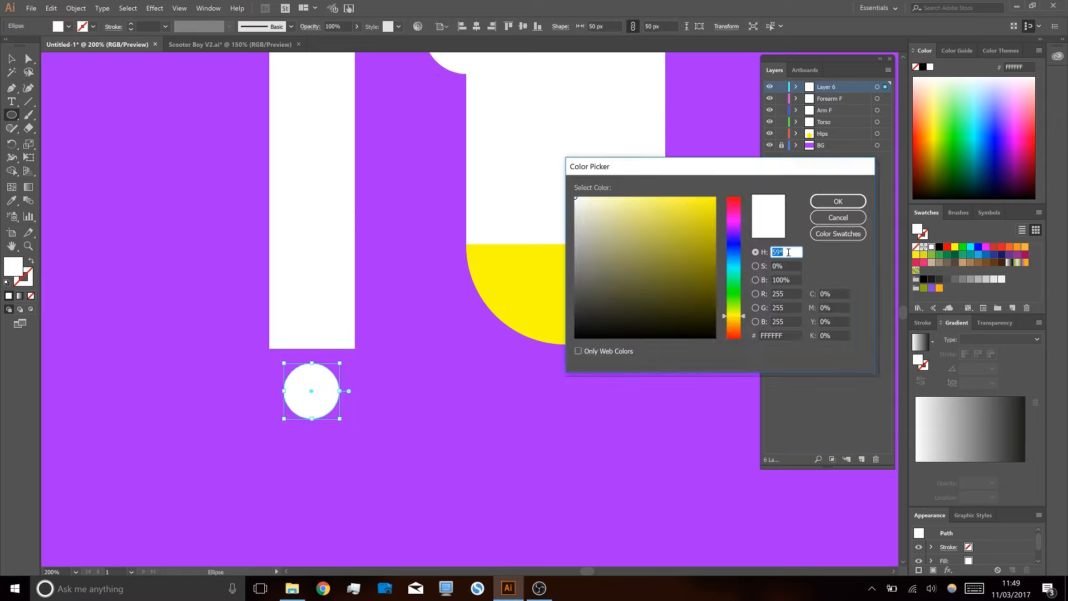
pyautogui.moveTo(737, 299); pyautogui.dragTo(758, 325)
pyautogui.click(706, 217)
pyautogui.moveTo(625, 199); pyautogui.dragTo(614, 204)
pyautogui.moveTo(746, 324)
pyautogui.mouseDown()
pyautogui.moveTo(752, 335)
pyautogui.moveTo(744, 330)
pyautogui.mouseUp()
pyautogui.click(848, 205)
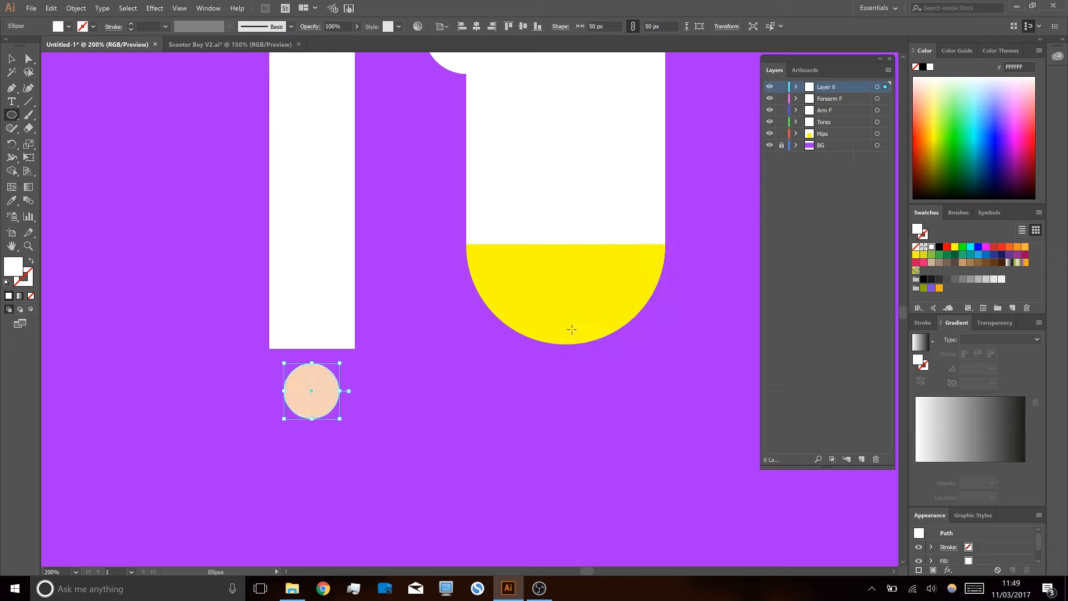
pyautogui.press('v')
pyautogui.click(410, 415)
# - Draw a peach rectangle about 50 by 58 px from the hand circle's middle up into the forearm, and move its layer below Forearm F
pyautogui.press('m')
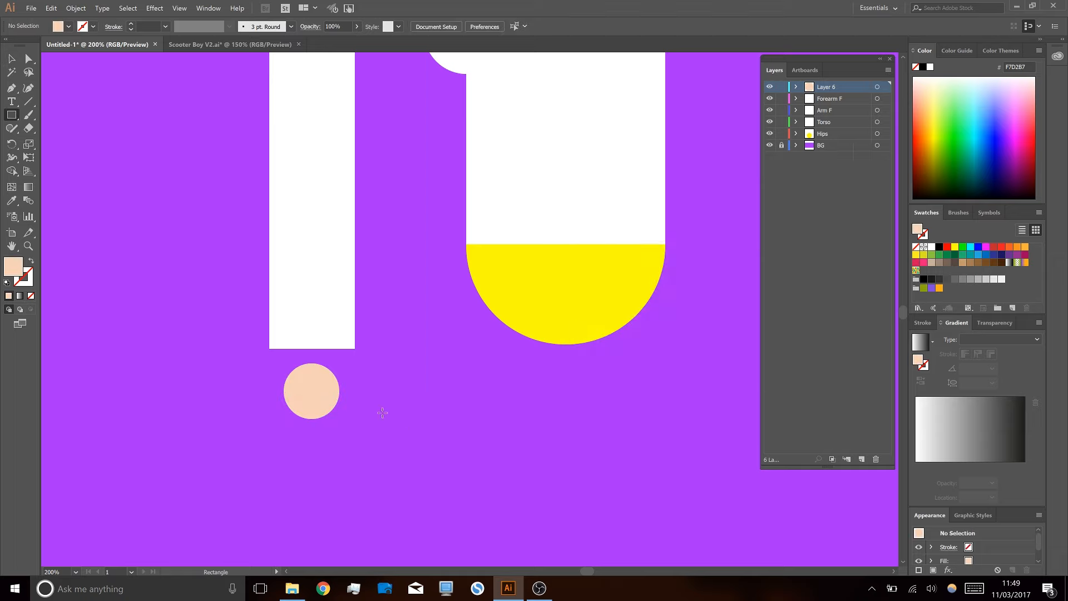
pyautogui.moveTo(284, 391); pyautogui.dragTo(340, 326)
pyautogui.press('v')
pyautogui.moveTo(827, 87); pyautogui.dragTo(828, 106)
pyautogui.click(406, 416)
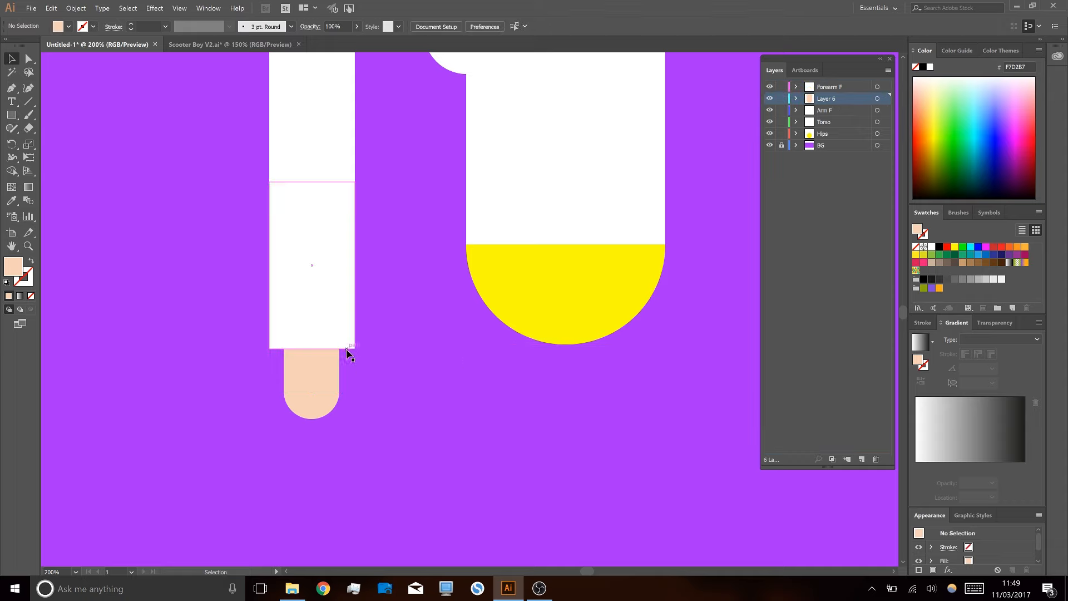
# - Show the rulers and place a vertical guide through the centre of the forearm rectangle
pyautogui.click(330, 365)
pyautogui.click(332, 289)
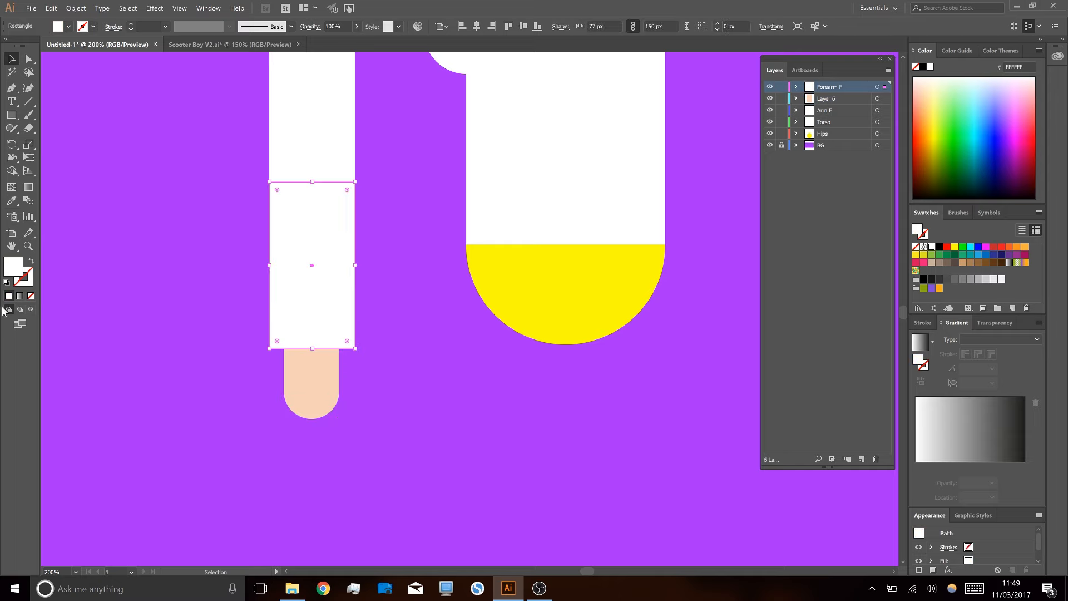
pyautogui.hotkey('ctrl', 'r')
pyautogui.moveTo(45, 345); pyautogui.dragTo(311, 265)
# - Shift the hand's rectangle and circle together sideways to centre them on the vertical guide
pyautogui.click(326, 375)
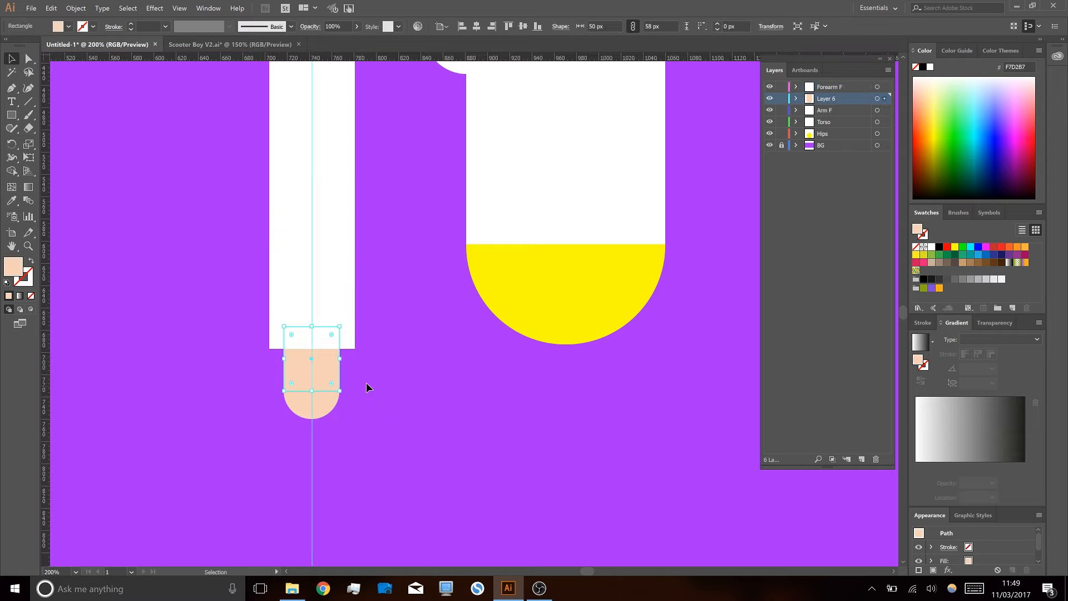
pyautogui.moveTo(319, 424); pyautogui.dragTo(318, 424)
pyautogui.scroll(2, 330, 395)
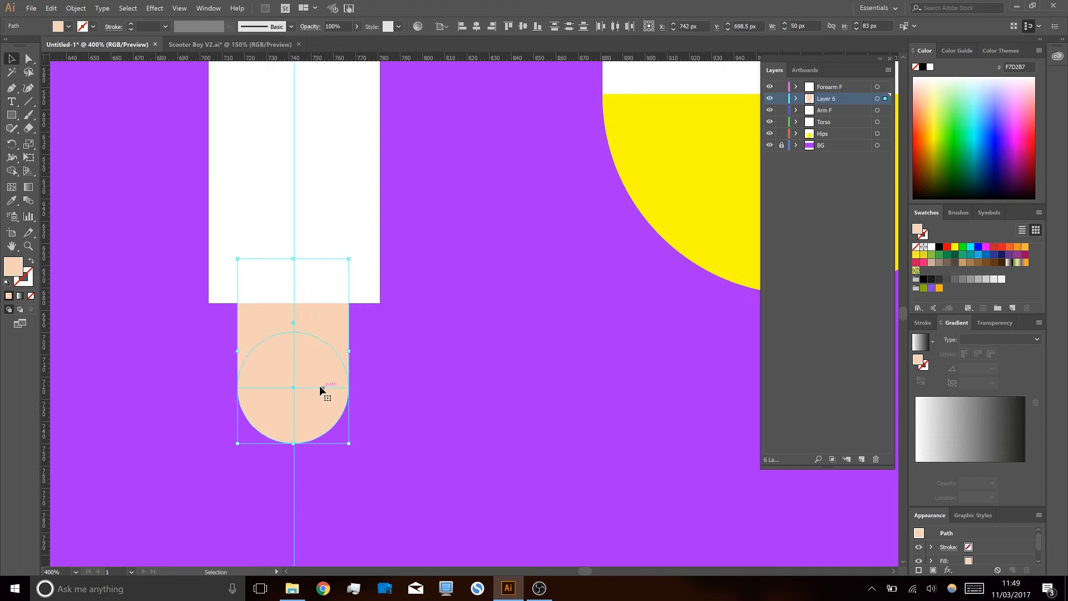
pyautogui.moveTo(310, 365); pyautogui.dragTo(312, 365)
pyautogui.click(407, 401)
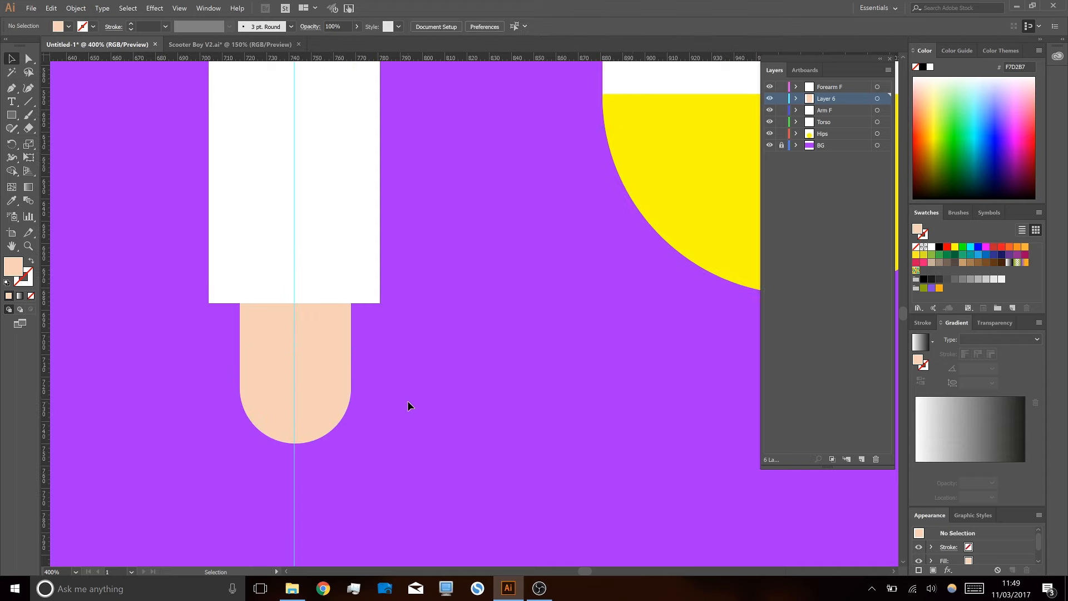
pyautogui.click(331, 355)
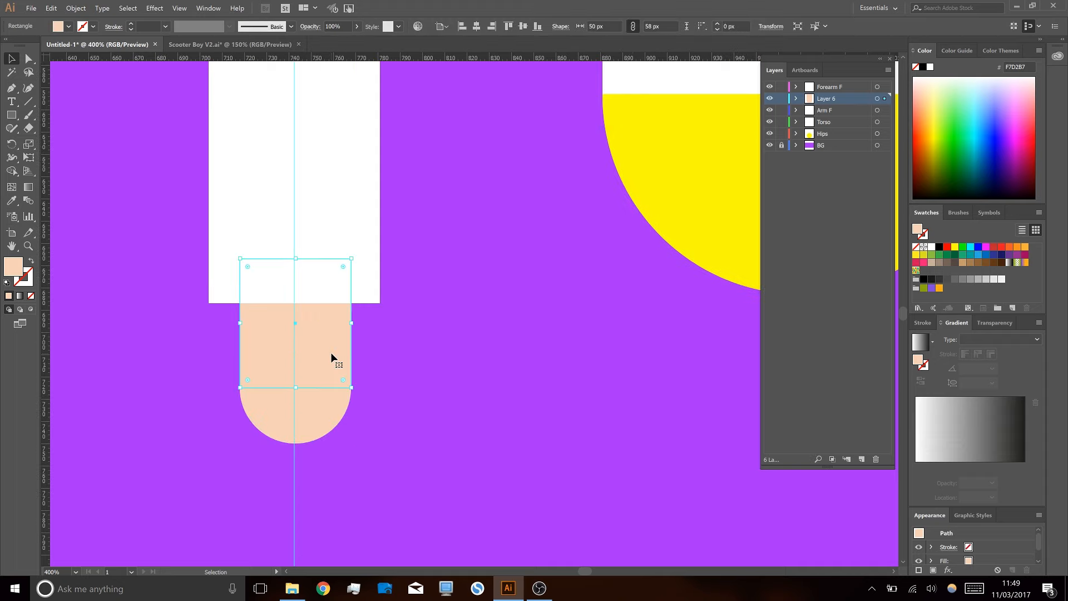
pyautogui.click(380, 375)
# - Delete the vertical guide running through the arm
pyautogui.scroll(-2, 380, 375)
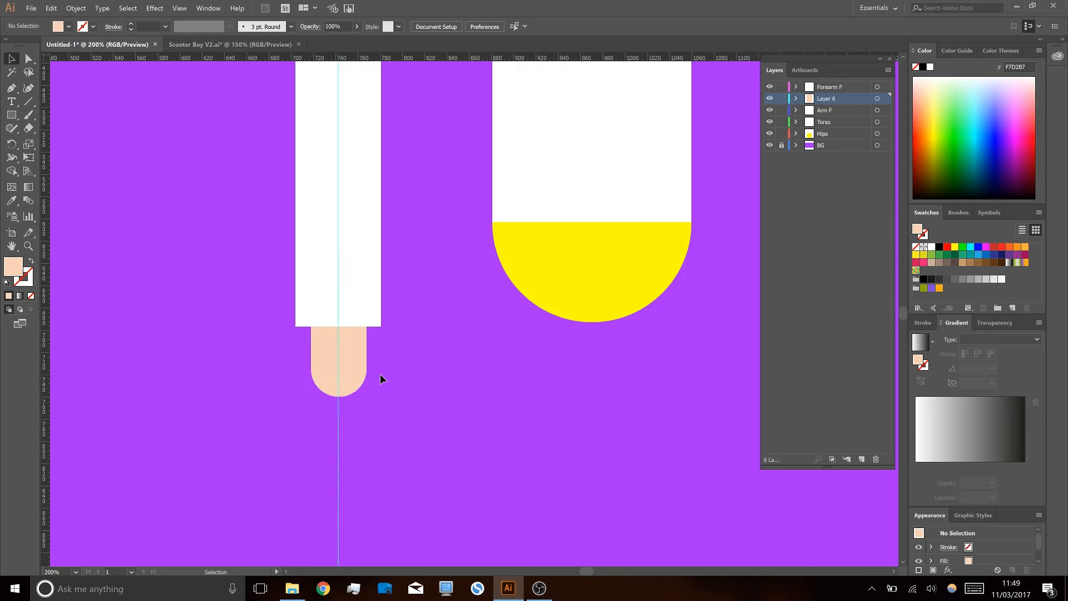
pyautogui.scroll(-2, 379, 373)
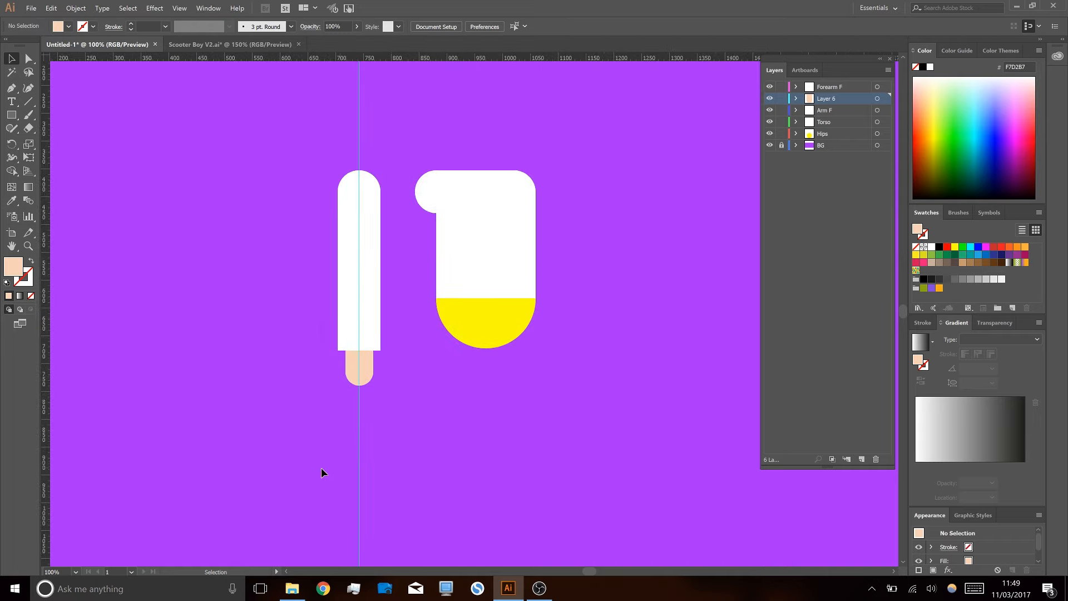
pyautogui.moveTo(365, 498); pyautogui.dragTo(372, 509)
pyautogui.press('Delete')
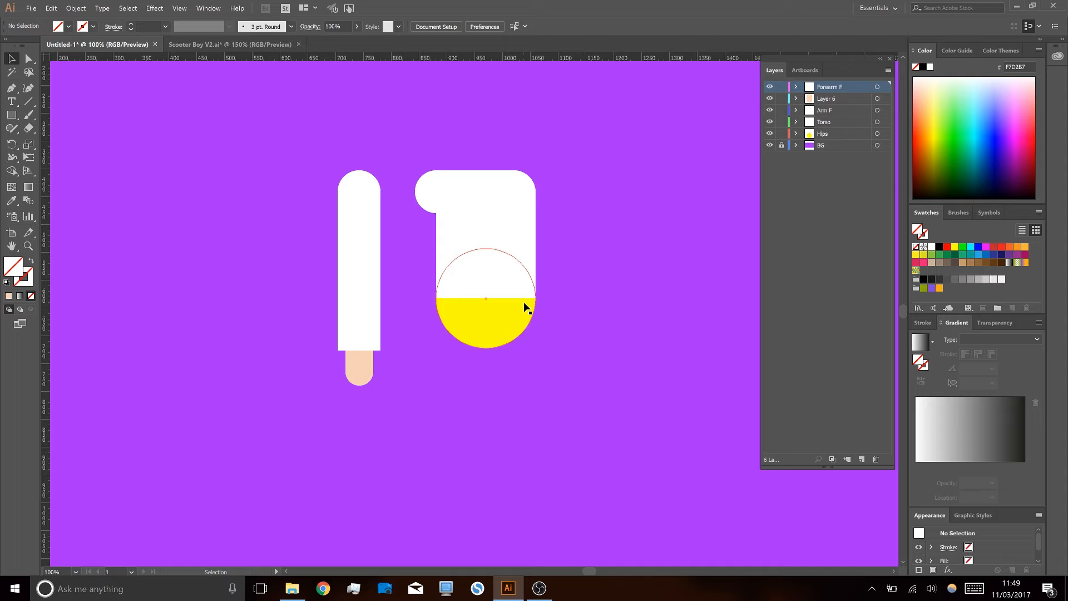
# - Place a copy of the complete arm, with forearm and hand, on the other side of the torso
pyautogui.moveTo(391, 417); pyautogui.dragTo(601, 290)
pyautogui.click(523, 454)
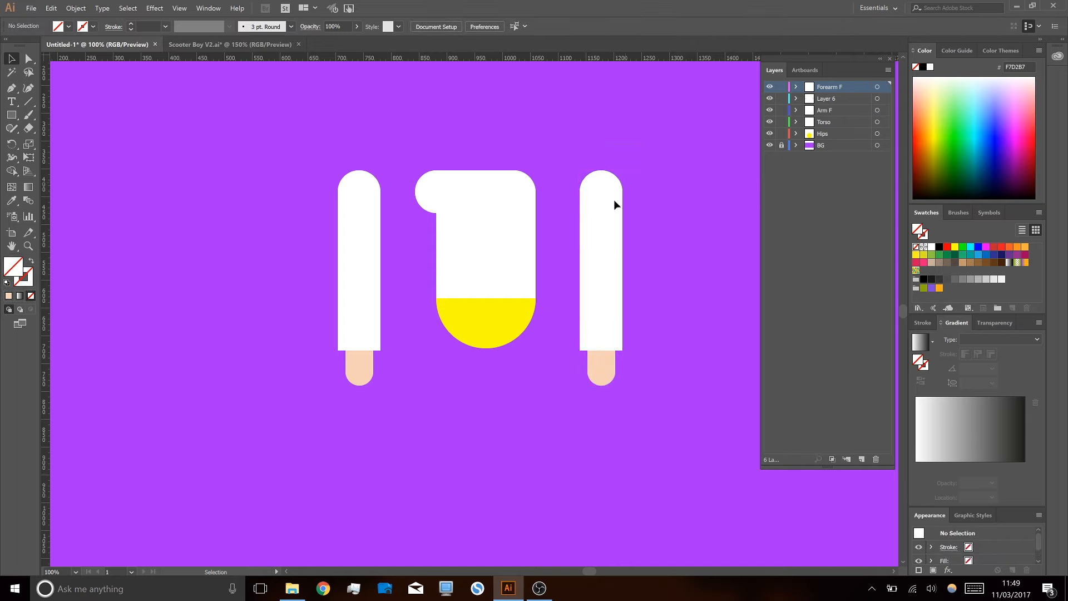
pyautogui.click(599, 229)
pyautogui.click(683, 328)
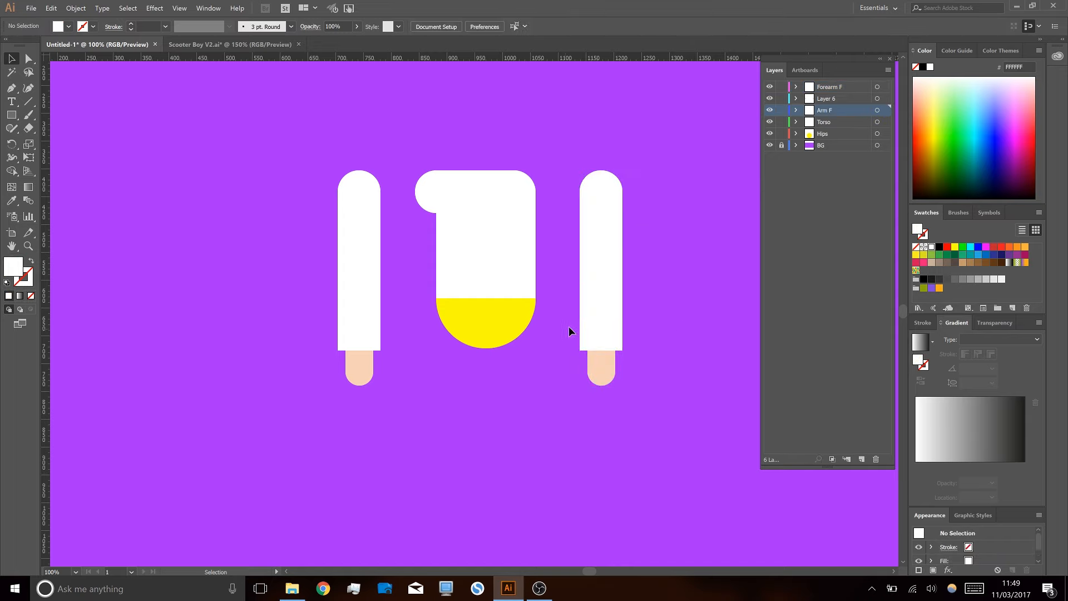
# - Group the copied forearm's circle and rectangle and move the group onto a new layer named Forearm B
pyautogui.click(590, 289)
pyautogui.moveTo(602, 267); pyautogui.dragTo(601, 246)
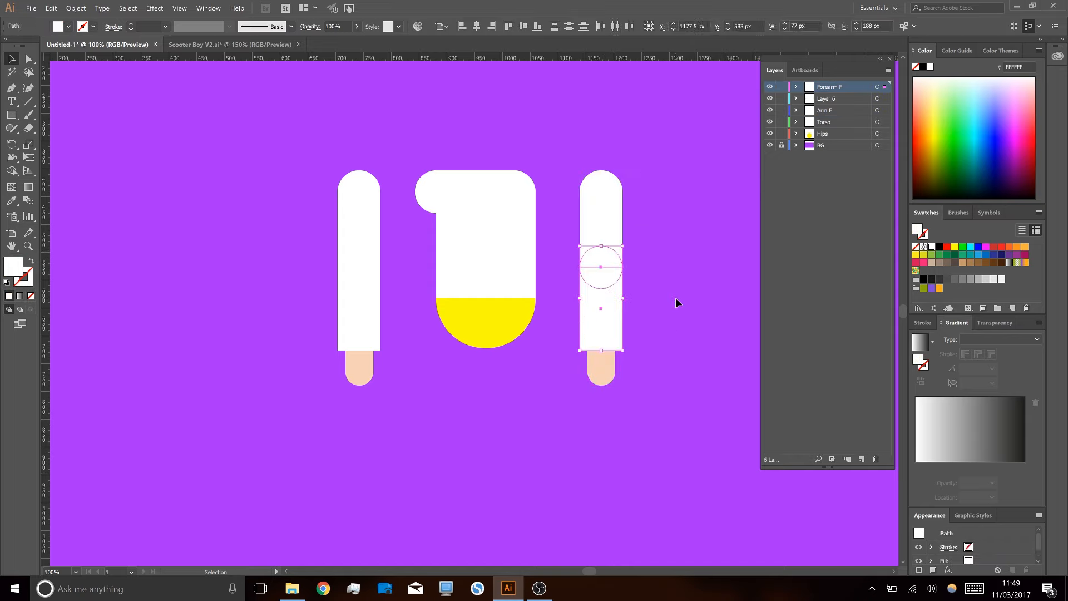
pyautogui.hotkey('ctrl', 'g')
pyautogui.click(862, 459)
pyautogui.moveTo(884, 98); pyautogui.dragTo(885, 87)
pyautogui.doubleClick(826, 87)
pyautogui.write('Fore')
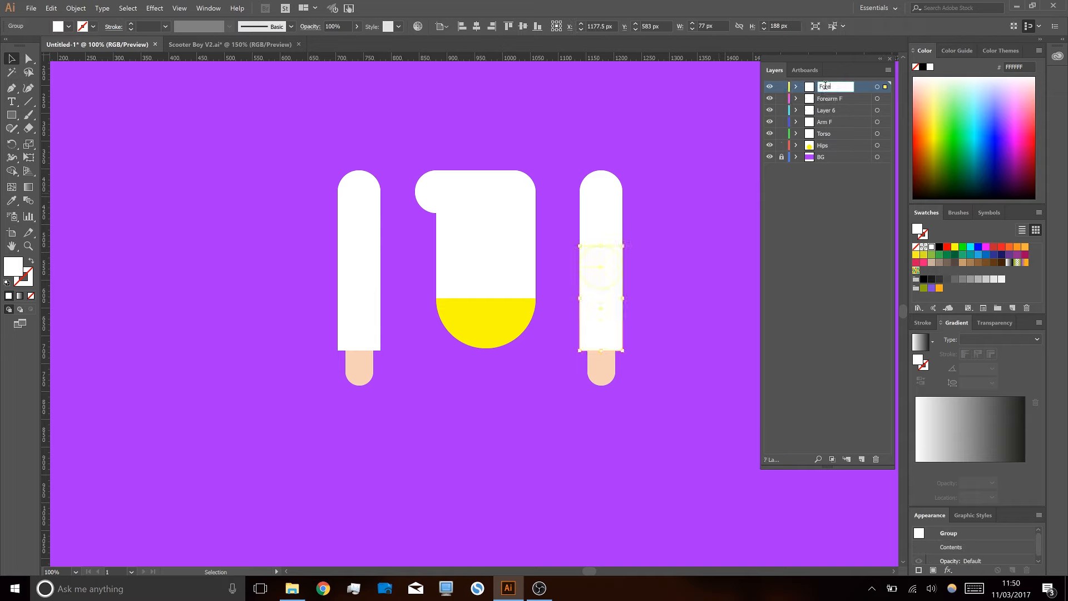
pyautogui.write('arm B')
pyautogui.press('Return')
# - Move the copied upper arm onto a new layer named Arm B, and place Forearm B and Arm B below the Torso layer
pyautogui.click(582, 203)
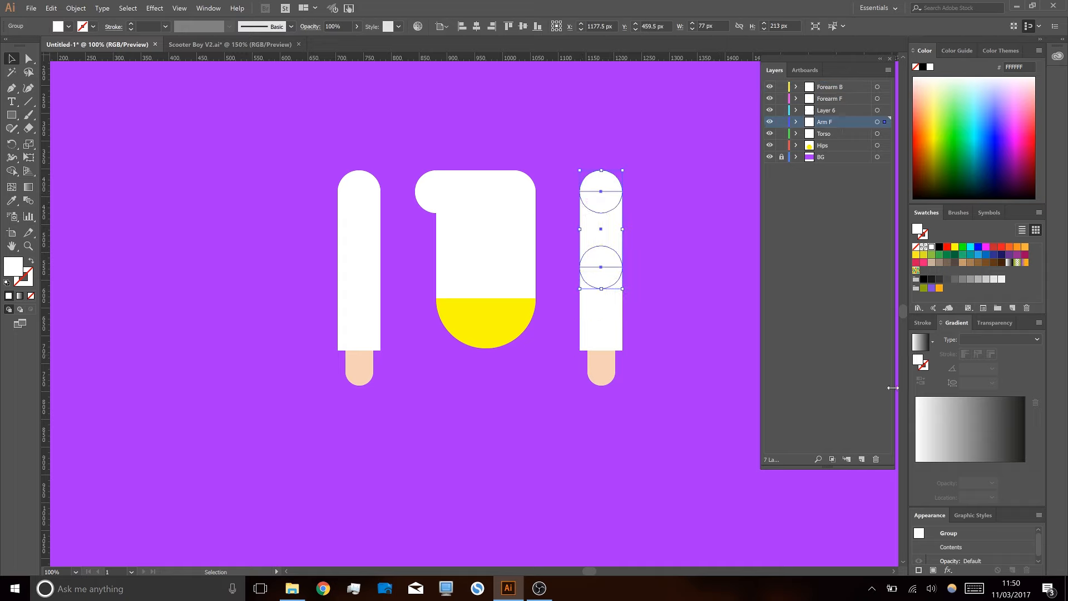
pyautogui.click(865, 457)
pyautogui.moveTo(885, 134); pyautogui.dragTo(884, 122)
pyautogui.write('Arm B')
pyautogui.press('Return')
pyautogui.moveTo(829, 85); pyautogui.dragTo(829, 152)
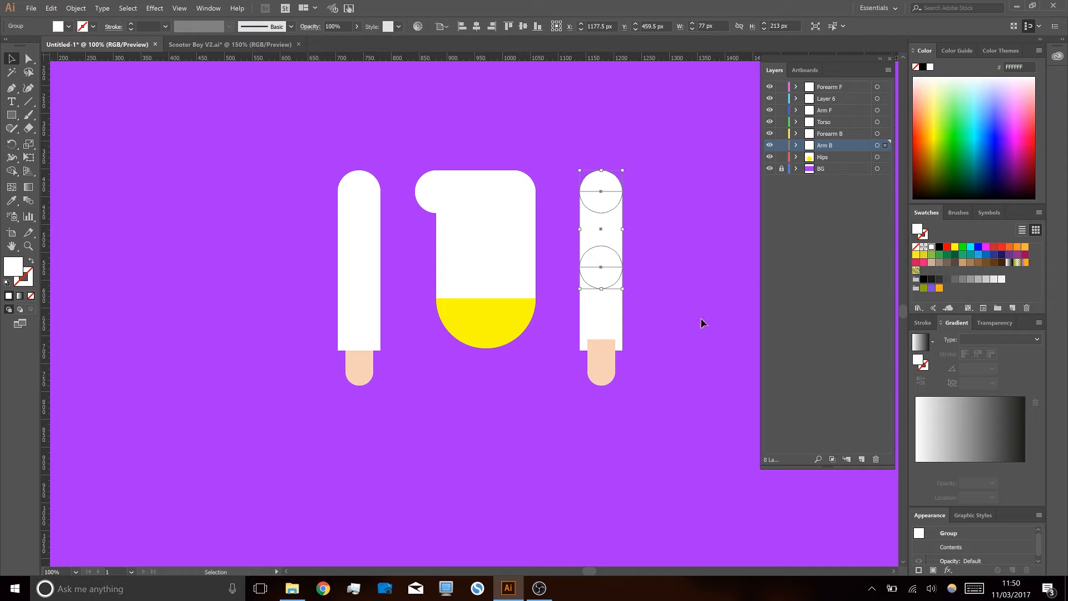
pyautogui.click(636, 302)
# - Group the copied hand's shapes on a new layer named Hand B and place that layer between Forearm B and Arm B
pyautogui.click(618, 363)
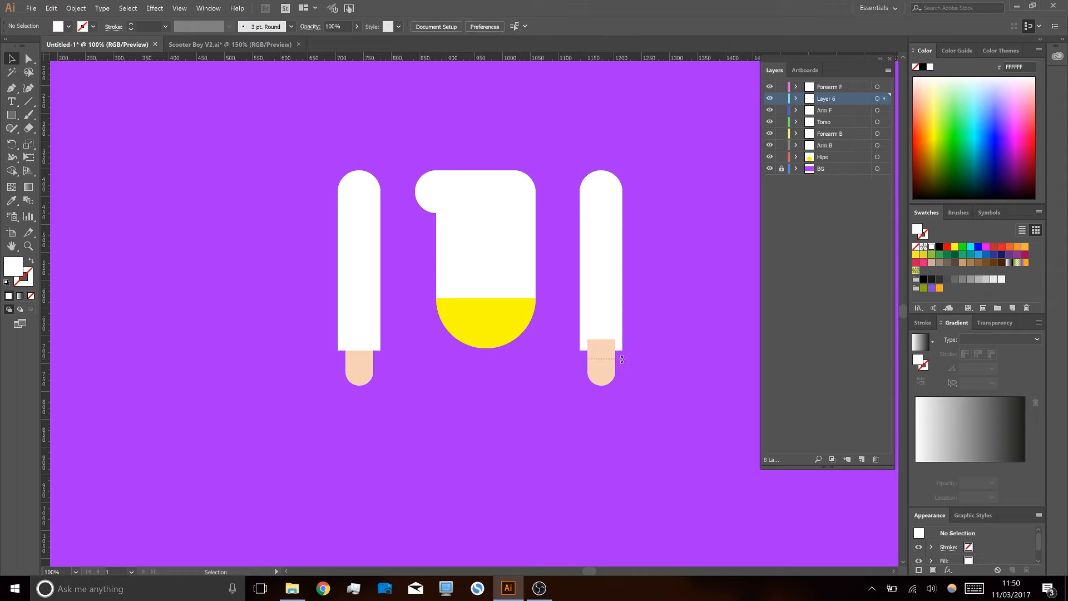
pyautogui.hotkey('ctrl', 'g')
pyautogui.click(861, 459)
pyautogui.moveTo(885, 110); pyautogui.dragTo(884, 99)
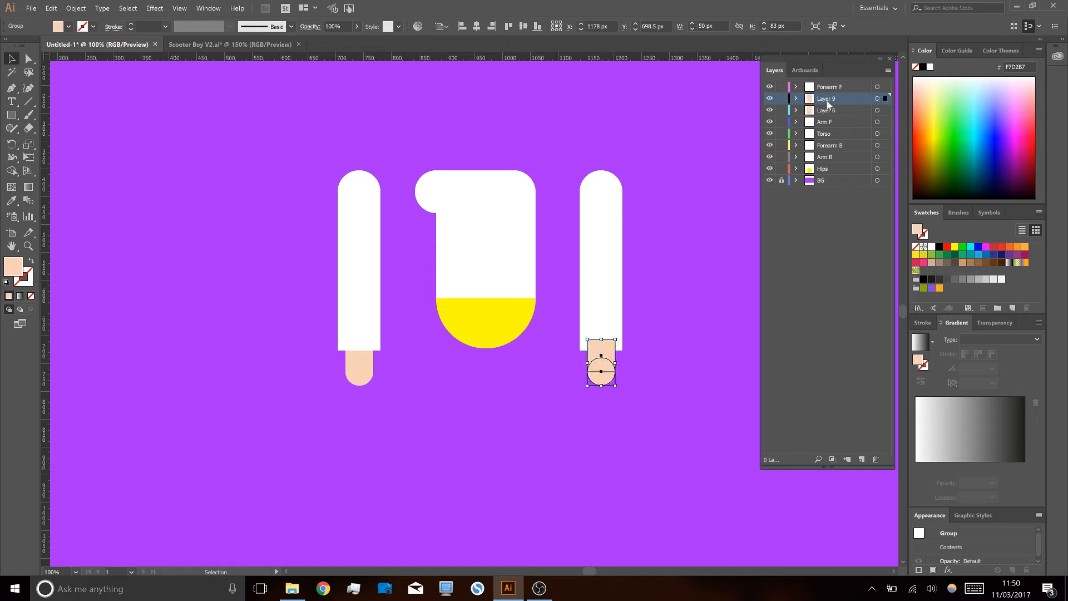
pyautogui.doubleClick(826, 98)
pyautogui.write('Hand B')
pyautogui.press('Return')
pyautogui.moveTo(822, 103); pyautogui.dragTo(840, 153)
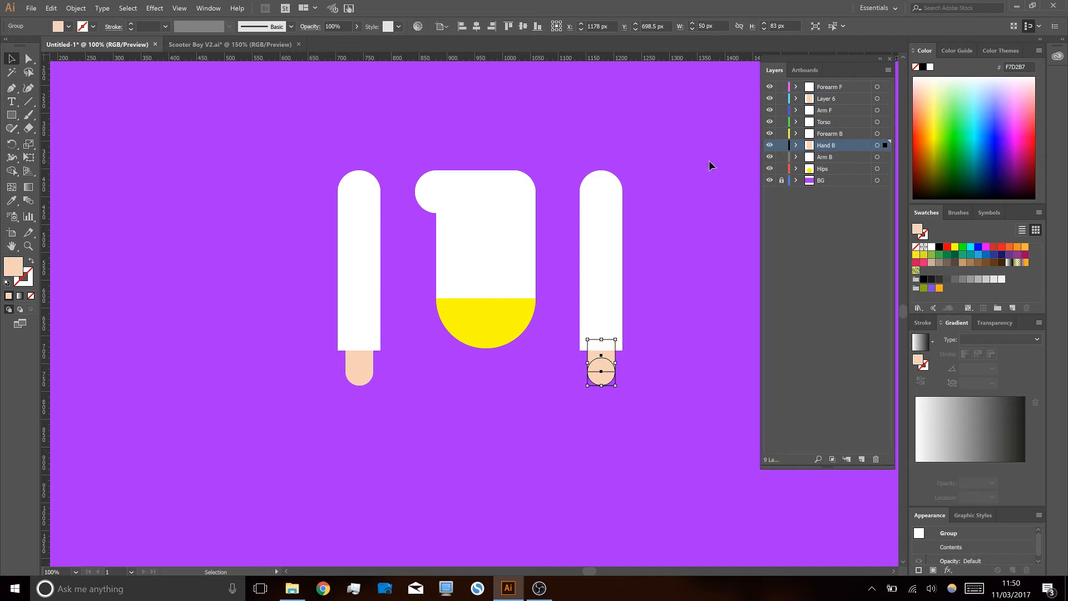
# - Deselect the artwork and rename Layer 6 as Hand F
pyautogui.hotkey('ctrl', 'shift', 'a')
pyautogui.doubleClick(827, 98)
pyautogui.write('Ha')
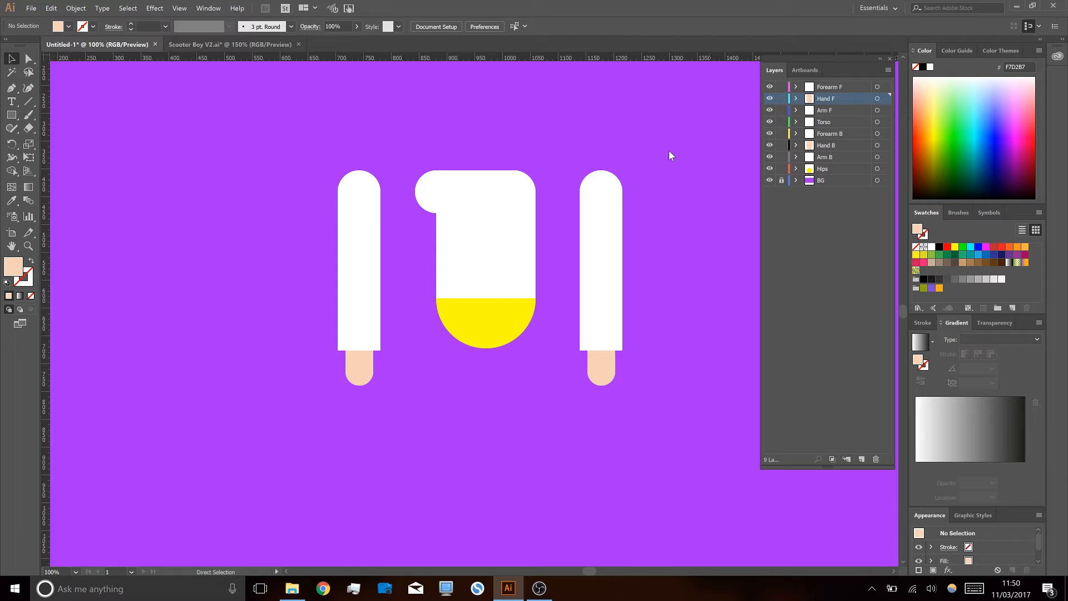
pyautogui.hotkey('ctrl', 's')
pyautogui.click(35, 305)
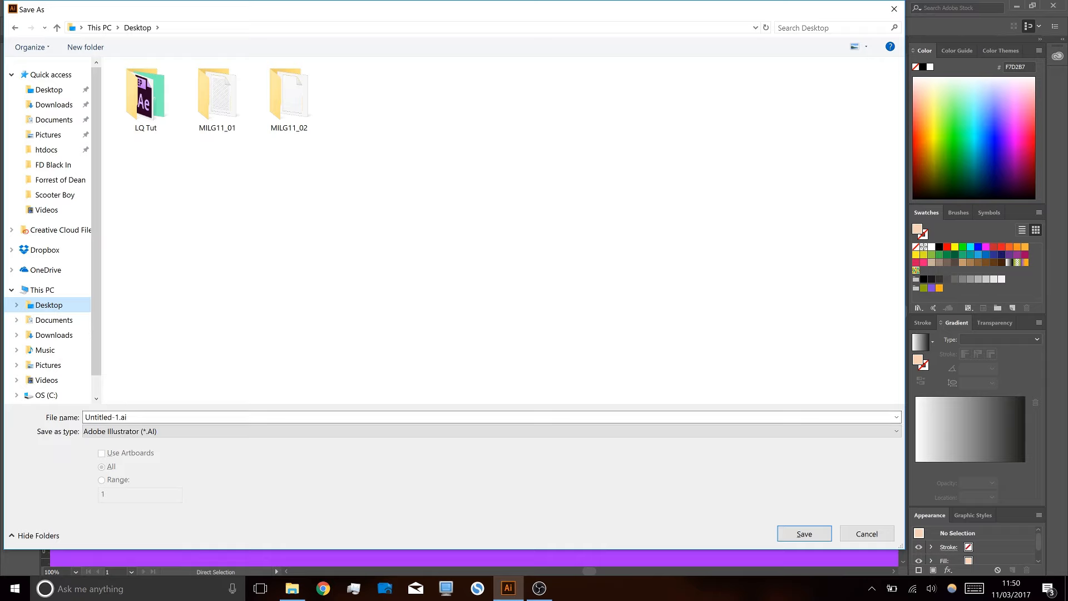
pyautogui.moveTo(130, 418); pyautogui.dragTo(60, 422)
pyautogui.write('skater')
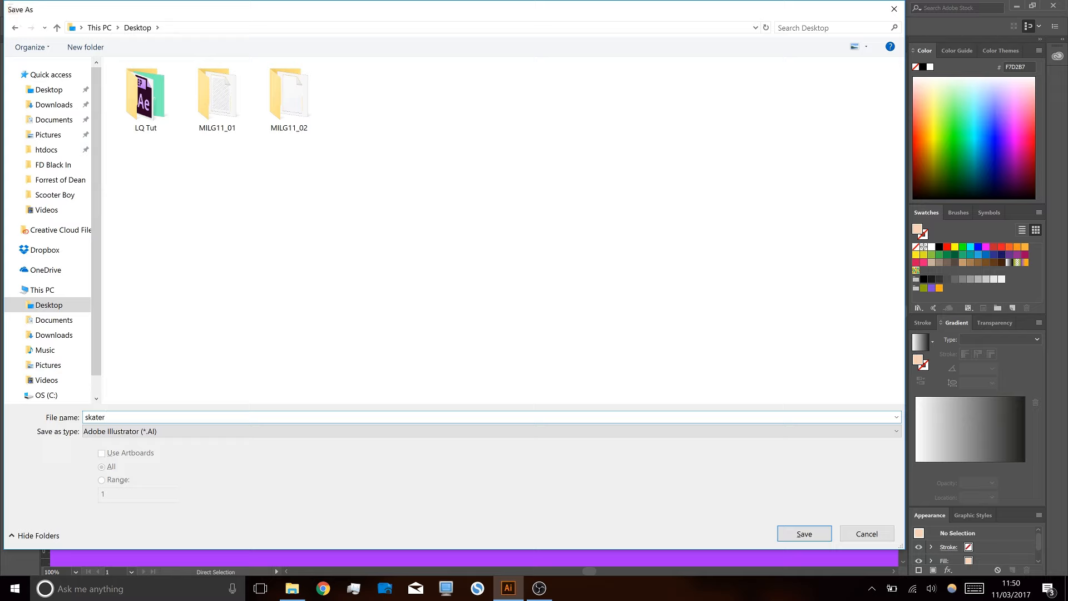
pyautogui.press('Return')
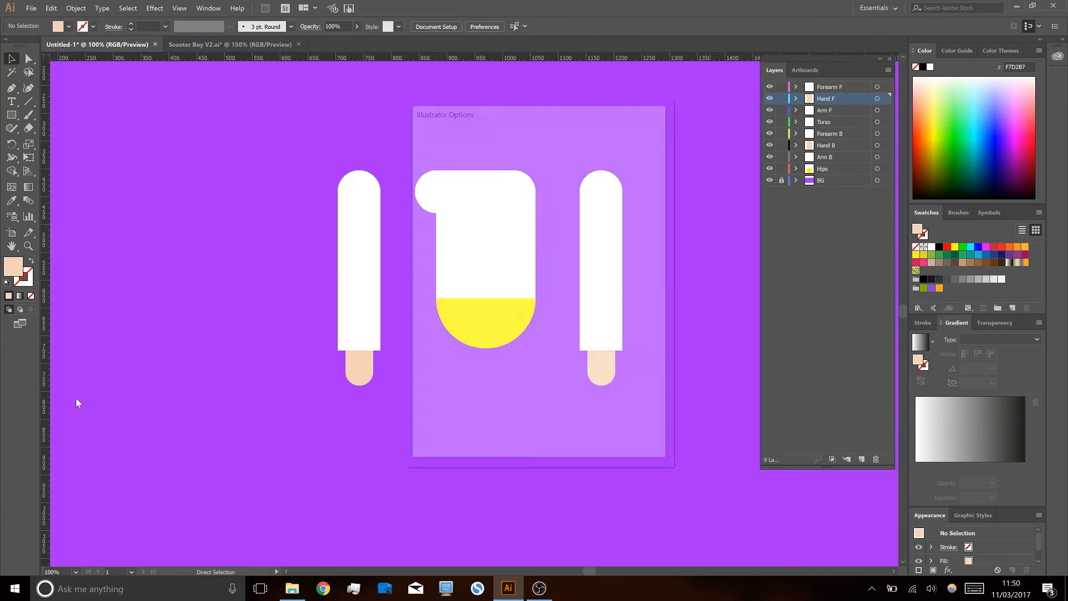
pyautogui.click(639, 440)
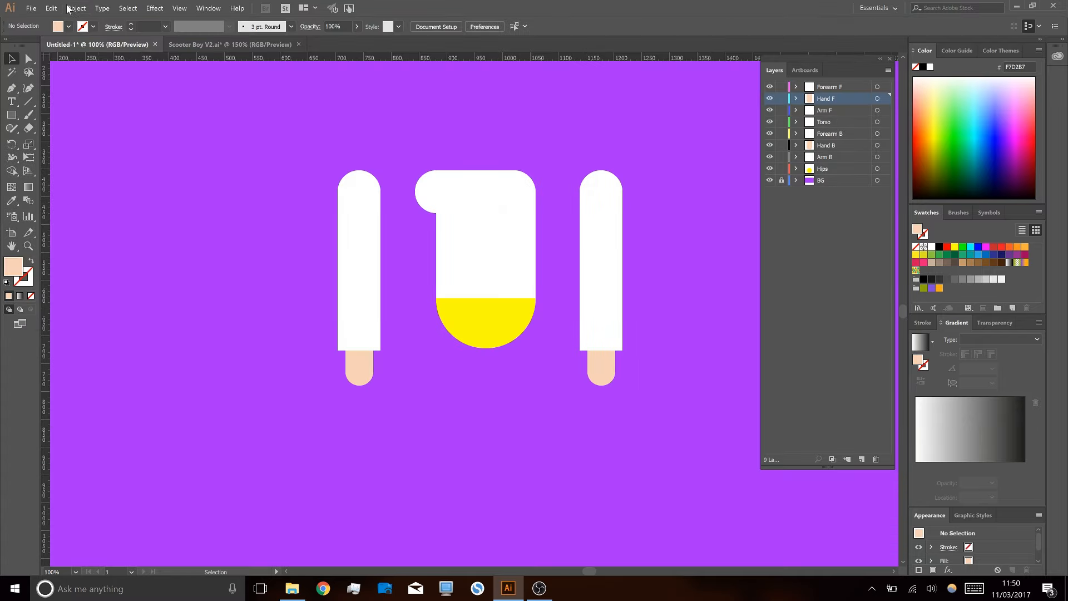
# - Save the document to the Desktop as an Adobe Illustrator file named Skater, keeping the Illustrator CC version options
pyautogui.hotkey('ctrl', 's')
pyautogui.write('Skater')
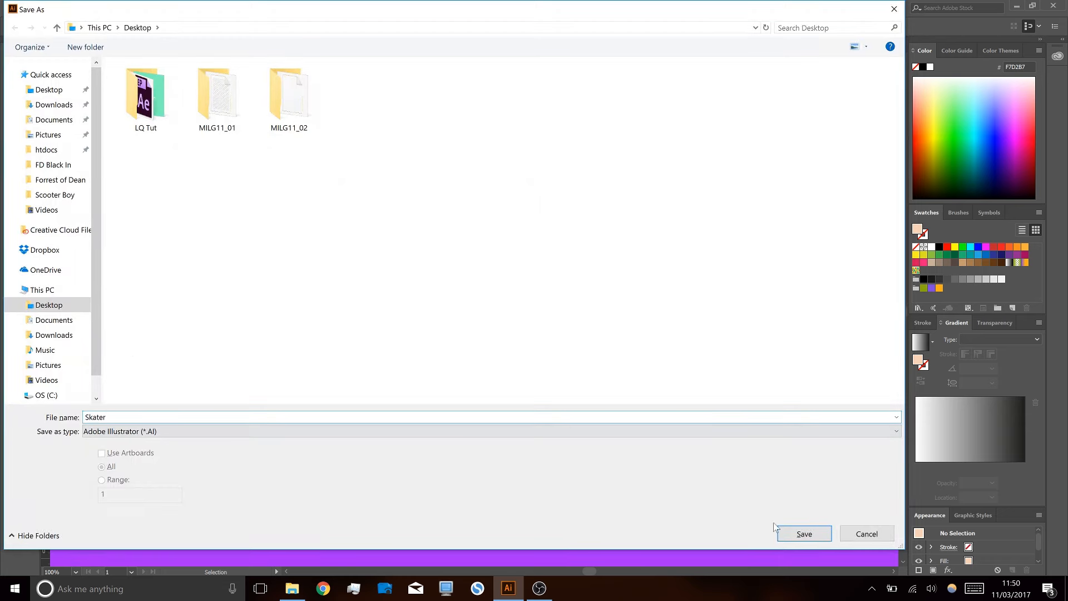
pyautogui.click(815, 535)
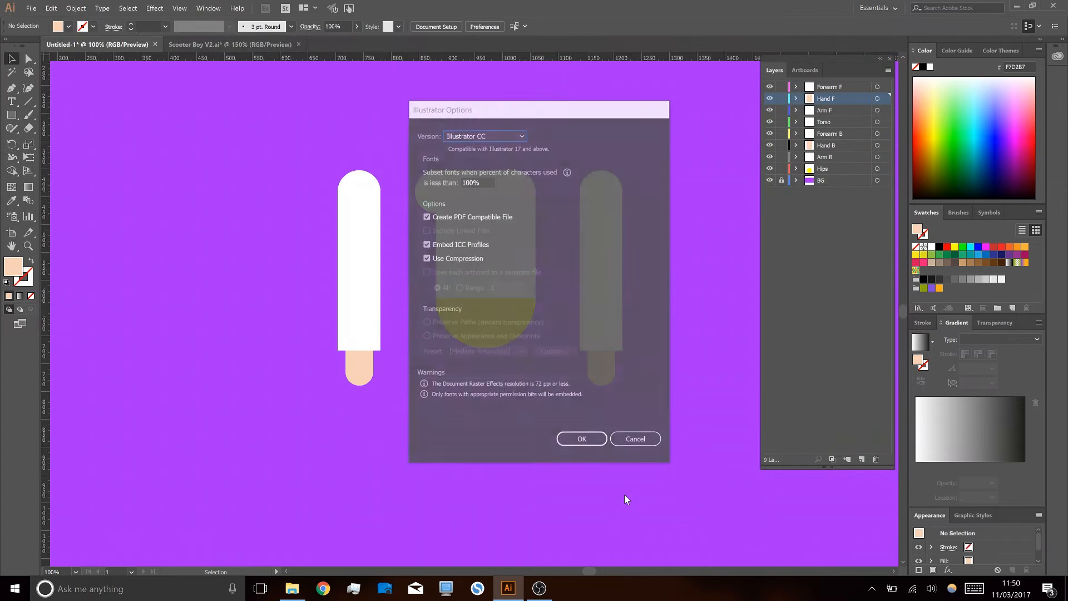
pyautogui.click(582, 441)
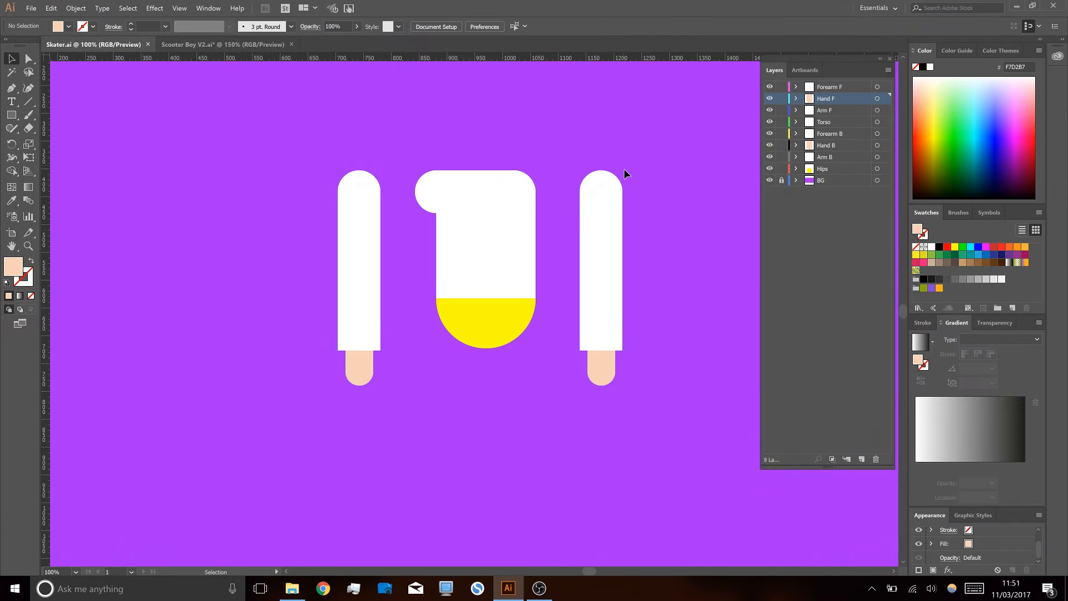
# - Group the front forearm's circle and rectangle, leaving the upper arm out of the group
pyautogui.click(616, 186)
pyautogui.click(618, 300)
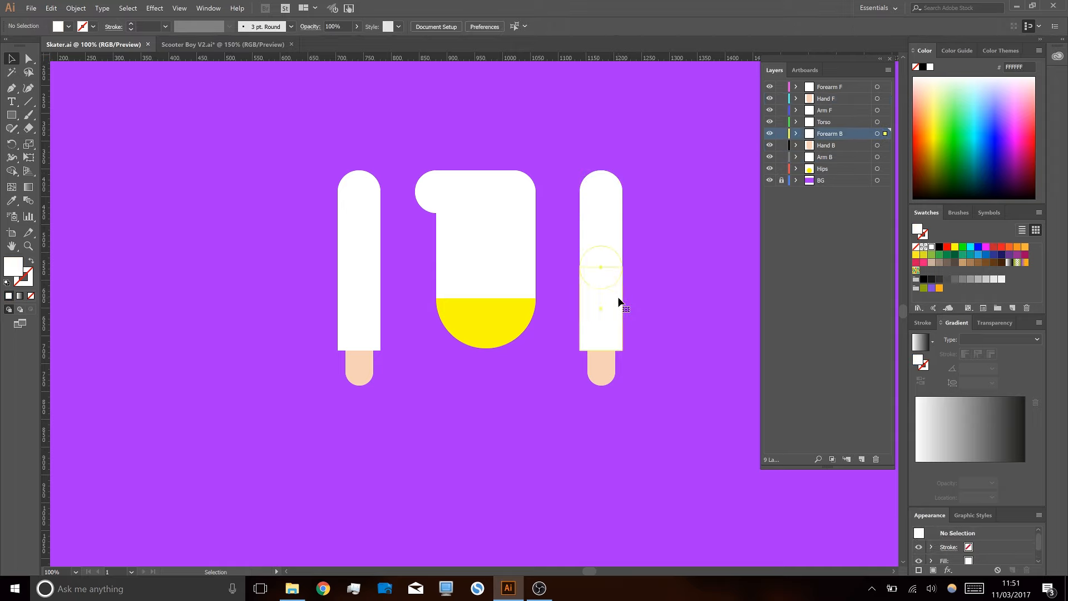
pyautogui.click(405, 315)
pyautogui.click(369, 305)
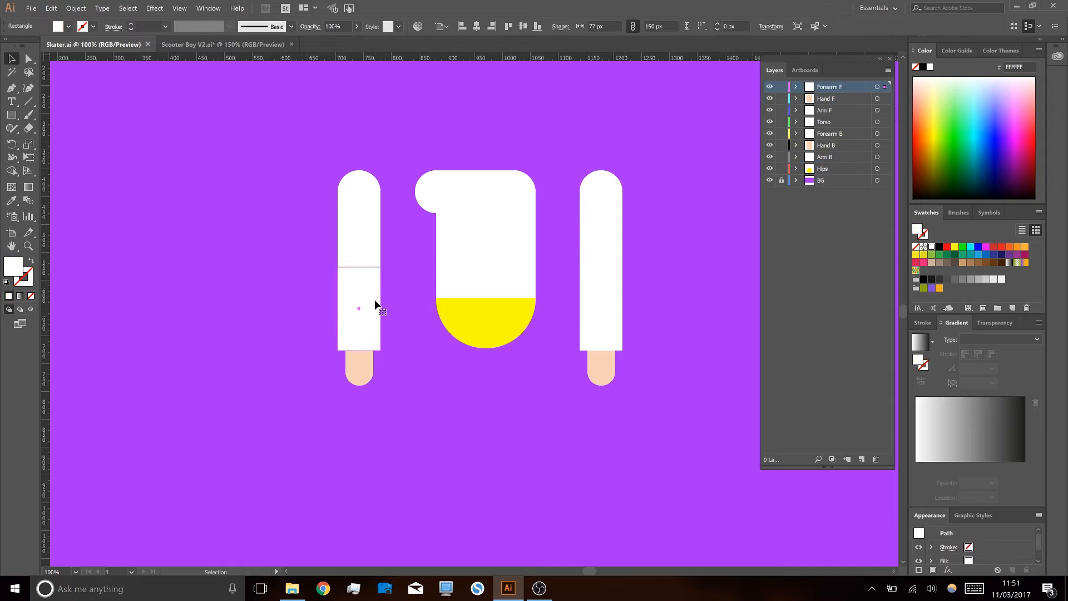
pyautogui.keyDown('shift'); pyautogui.click(377, 217); pyautogui.keyUp('shift')
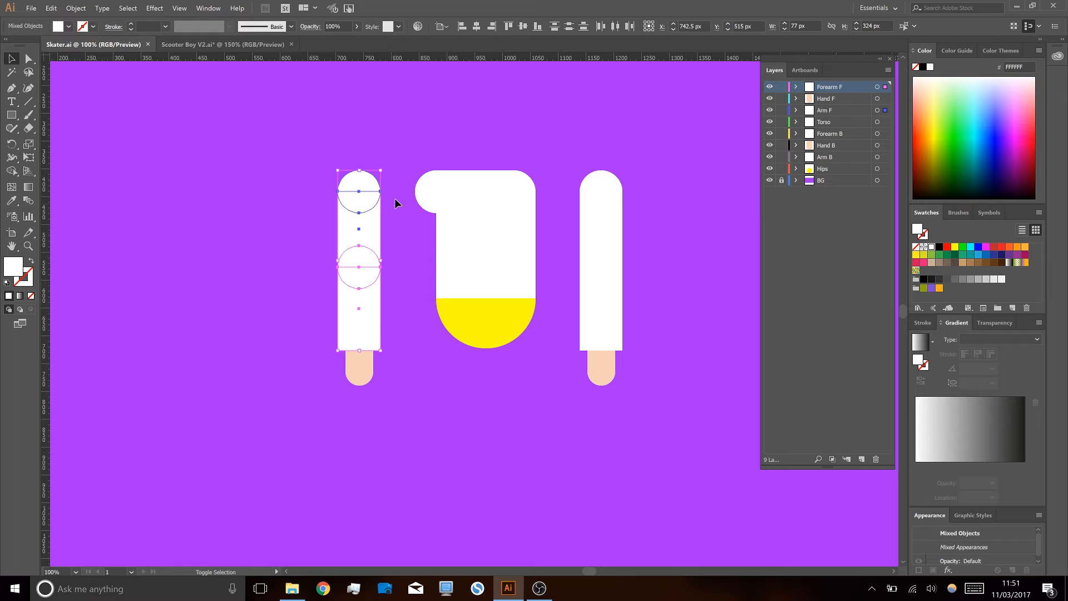
pyautogui.keyDown('shift'); pyautogui.click(378, 216); pyautogui.keyUp('shift')
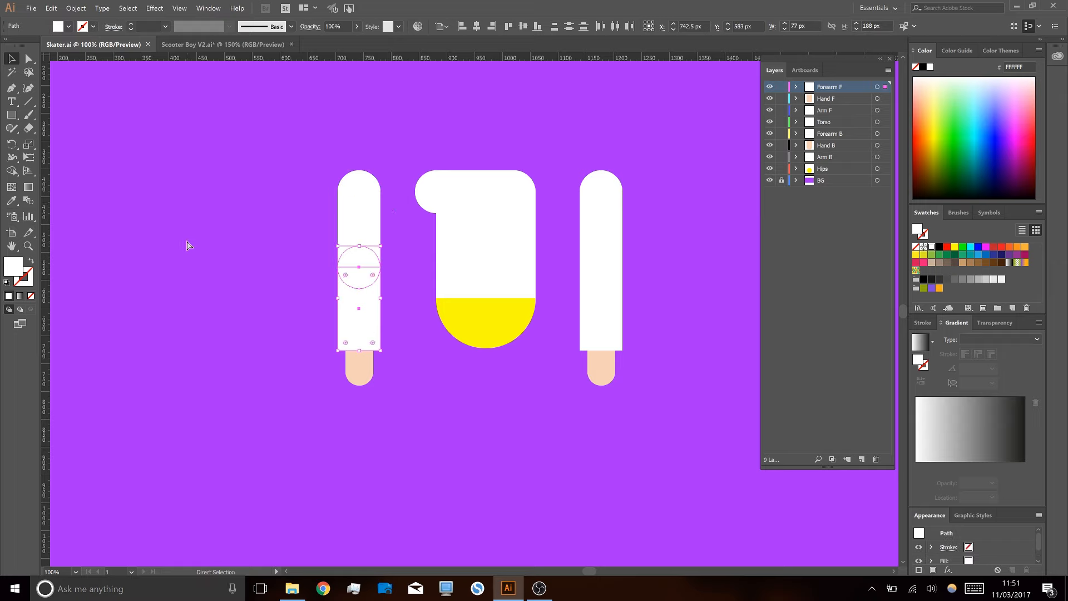
pyautogui.click(413, 414)
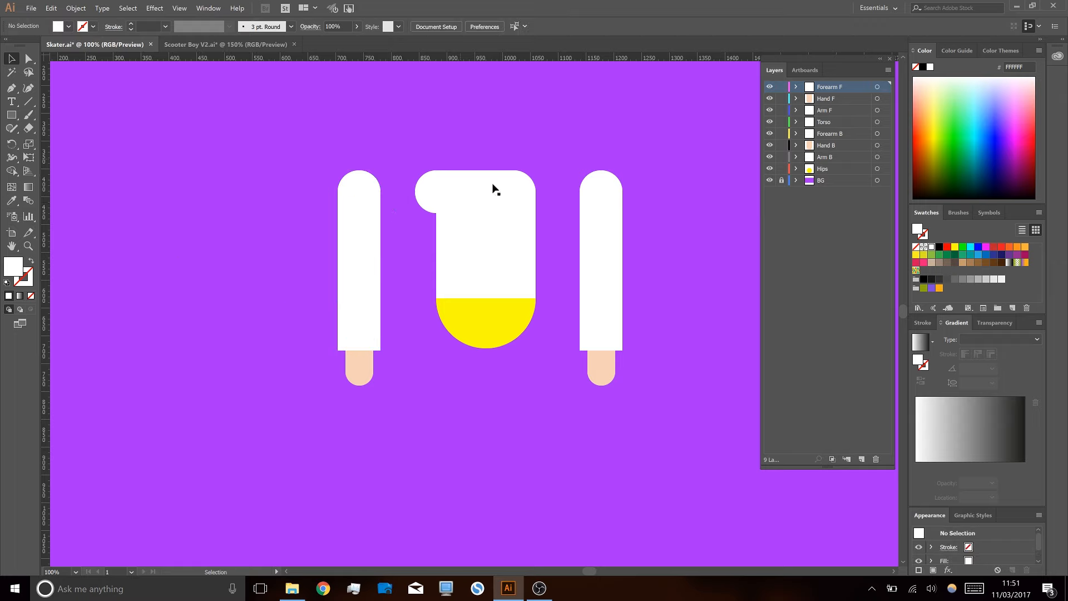
# - Make the Torso layer active and place a vertical guide through the centre of the torso
pyautogui.press('l')
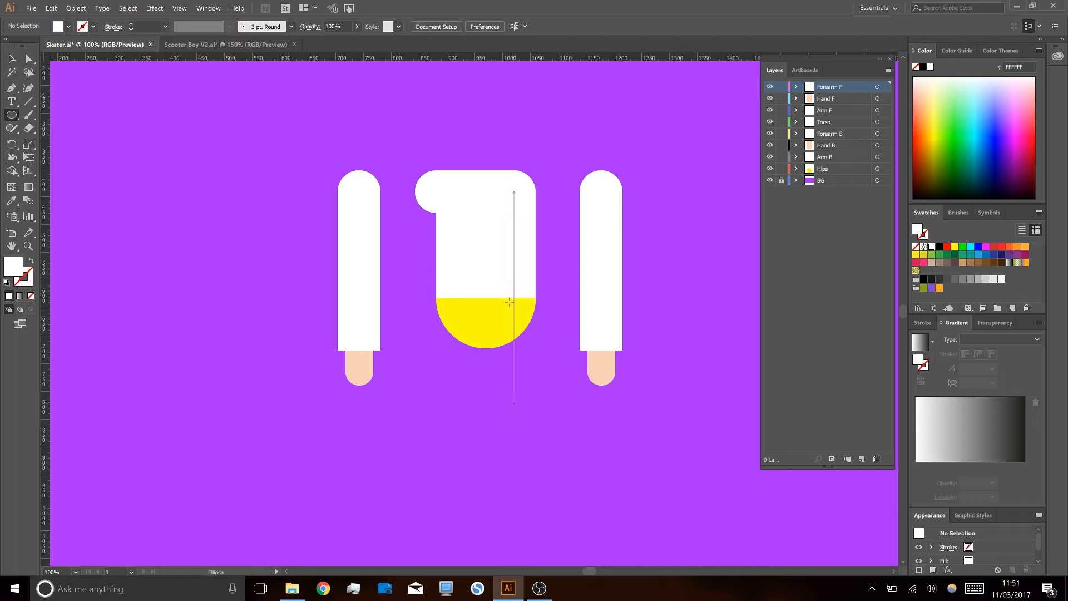
pyautogui.click(827, 133)
pyautogui.click(827, 122)
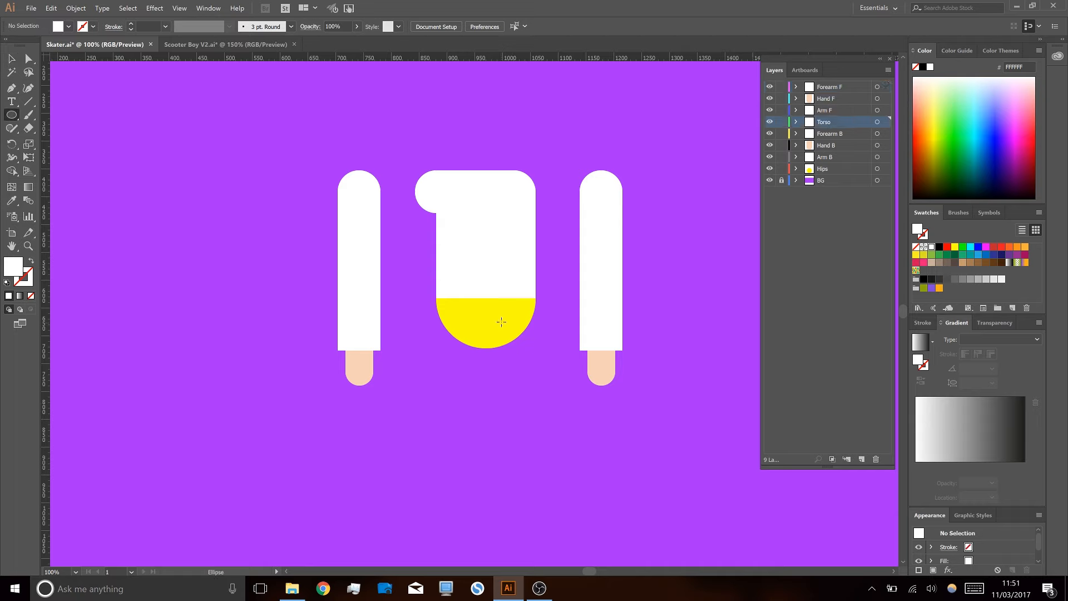
pyautogui.press('v')
pyautogui.moveTo(46, 322); pyautogui.dragTo(487, 354)
# - Draw a circle about 86 px wide centred where the guide meets the torso's upper edge, and fill it with the hand's peach colour
pyautogui.press('l')
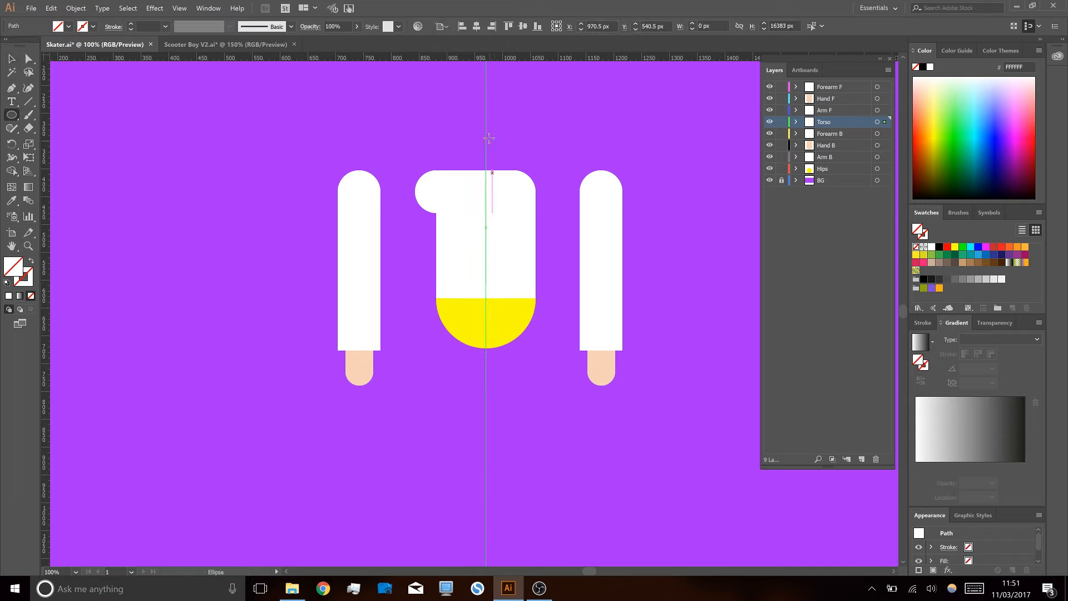
pyautogui.moveTo(487, 170); pyautogui.dragTo(510, 194)
pyautogui.press('i')
pyautogui.click(362, 366)
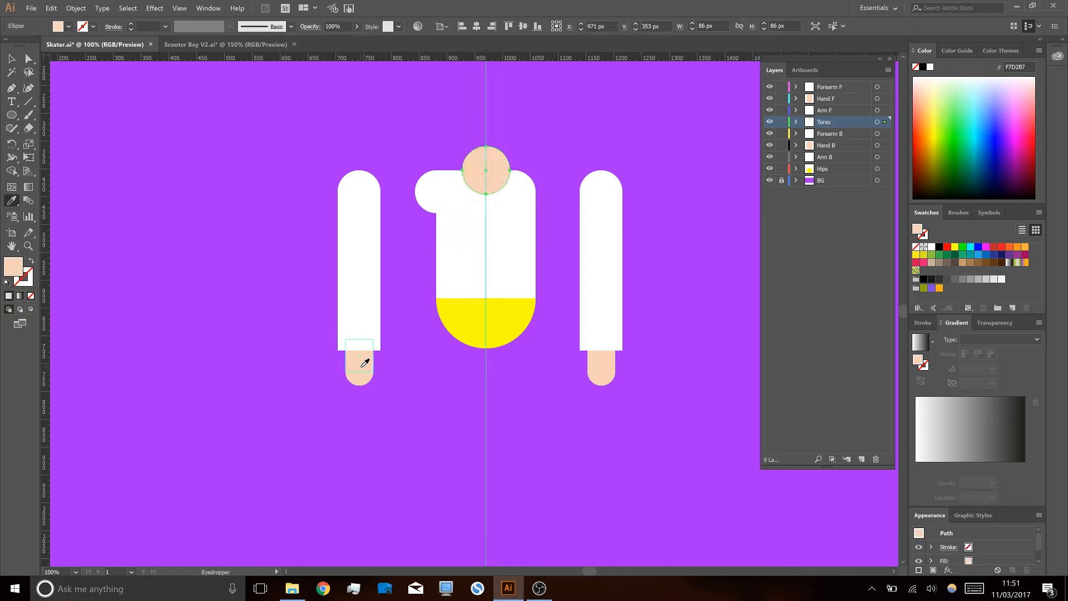
# - Delete the peach circle's uppermost anchor point to form a half-circle neckline, and compare it with Scooter Boy V2.ai
pyautogui.press('a')
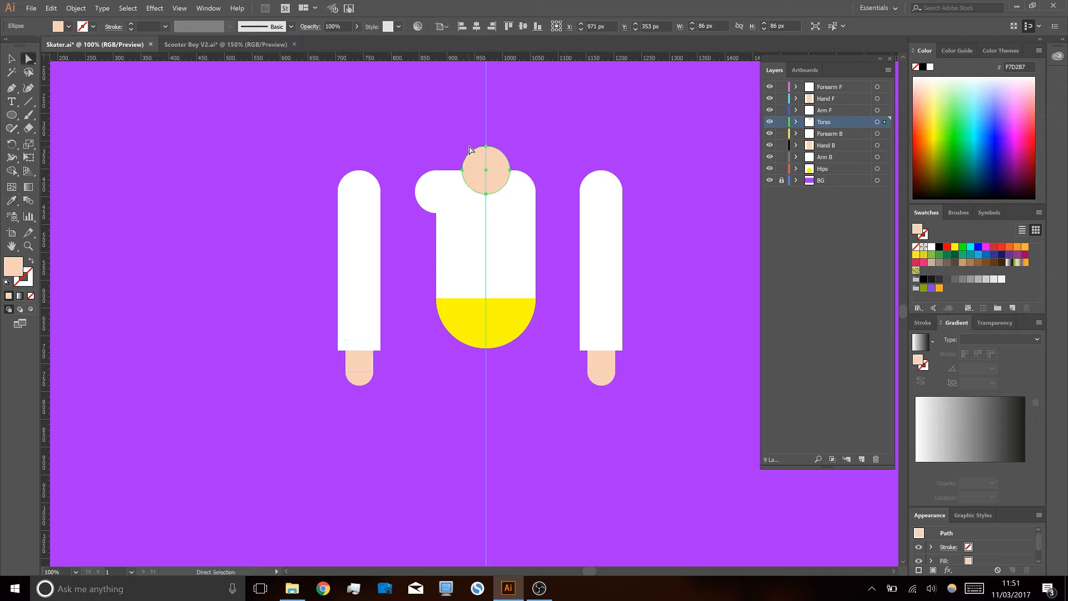
pyautogui.click(487, 145)
pyautogui.press('Delete')
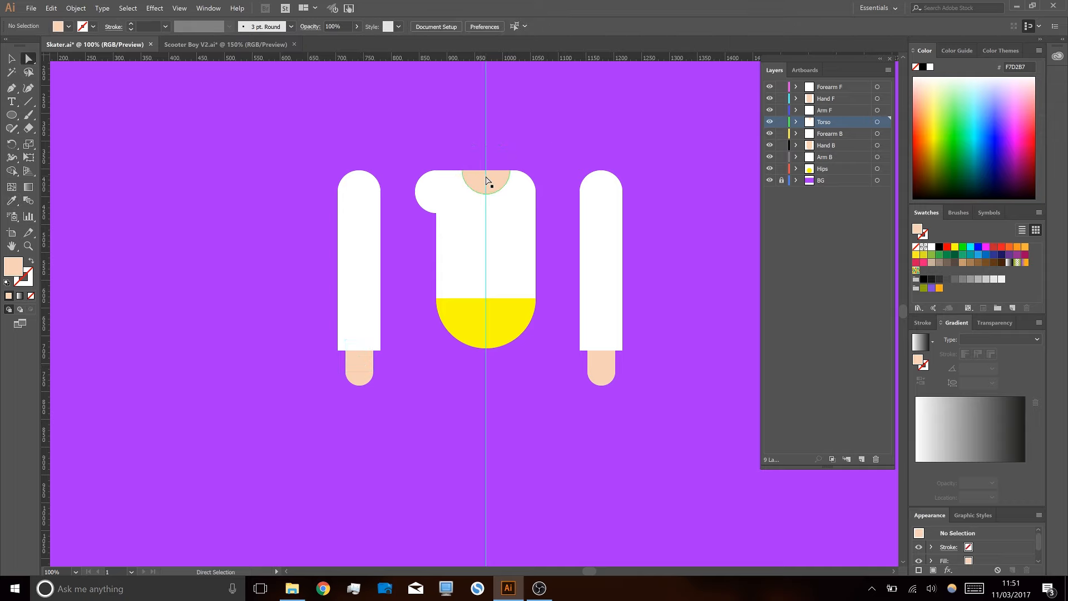
pyautogui.click(190, 46)
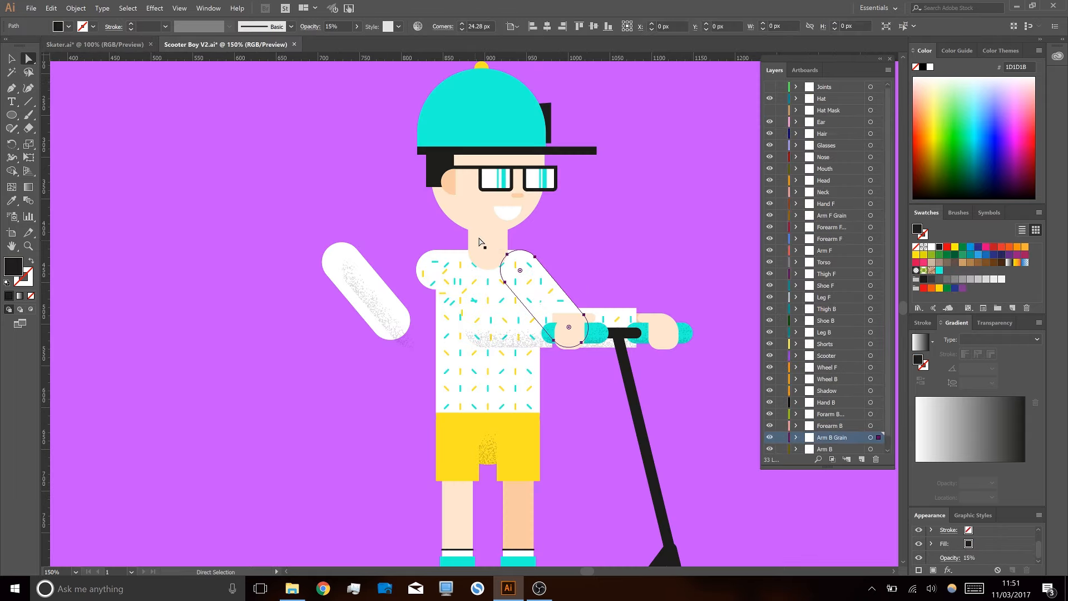
pyautogui.click(113, 45)
pyautogui.press('v')
pyautogui.scroll(1, 437, 152)
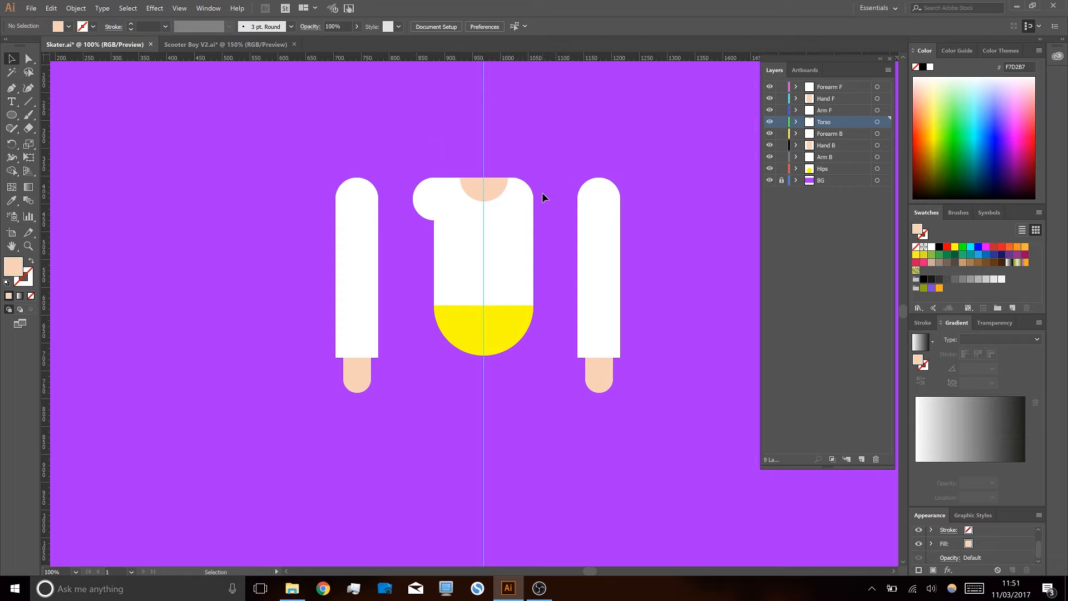
# - Rotate the back arm, forearm and hand together about the shoulder circle's centre by 10°, repeating the rotation twice for 30° in total
pyautogui.moveTo(675, 142); pyautogui.dragTo(585, 502)
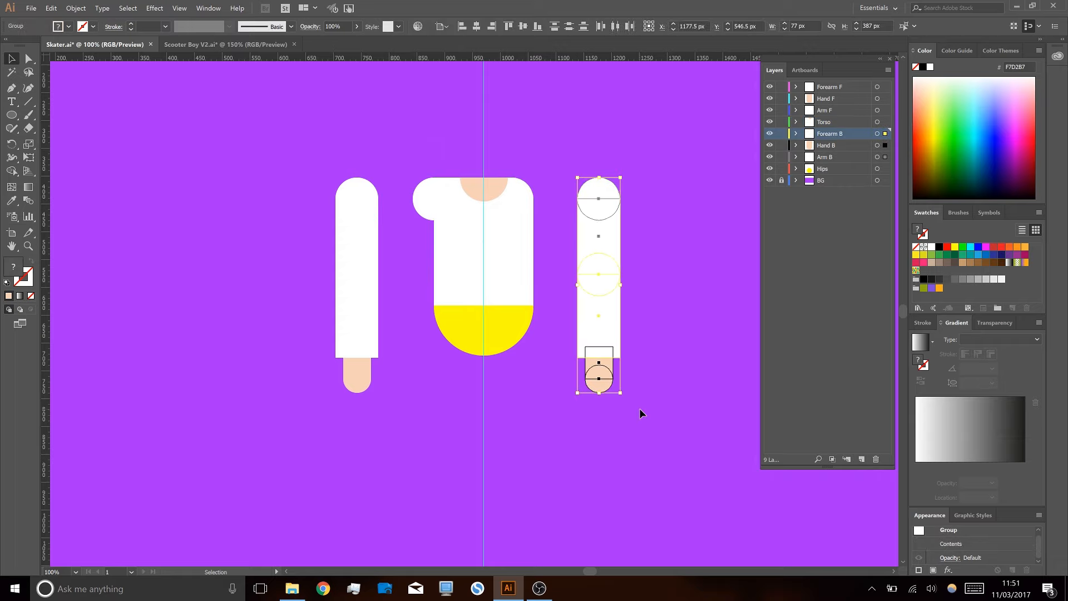
pyautogui.click(580, 423)
pyautogui.moveTo(631, 311); pyautogui.dragTo(642, 325)
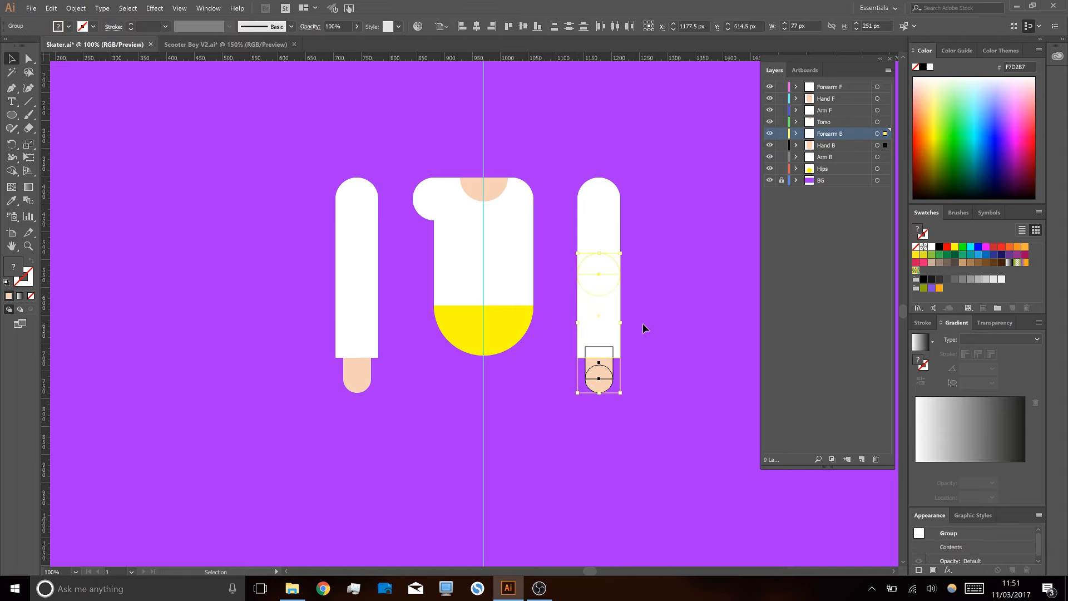
pyautogui.moveTo(665, 142); pyautogui.dragTo(557, 443)
pyautogui.press('r')
pyautogui.click(599, 199)
pyautogui.keyDown('alt'); pyautogui.click(598, 198); pyautogui.keyUp('alt')
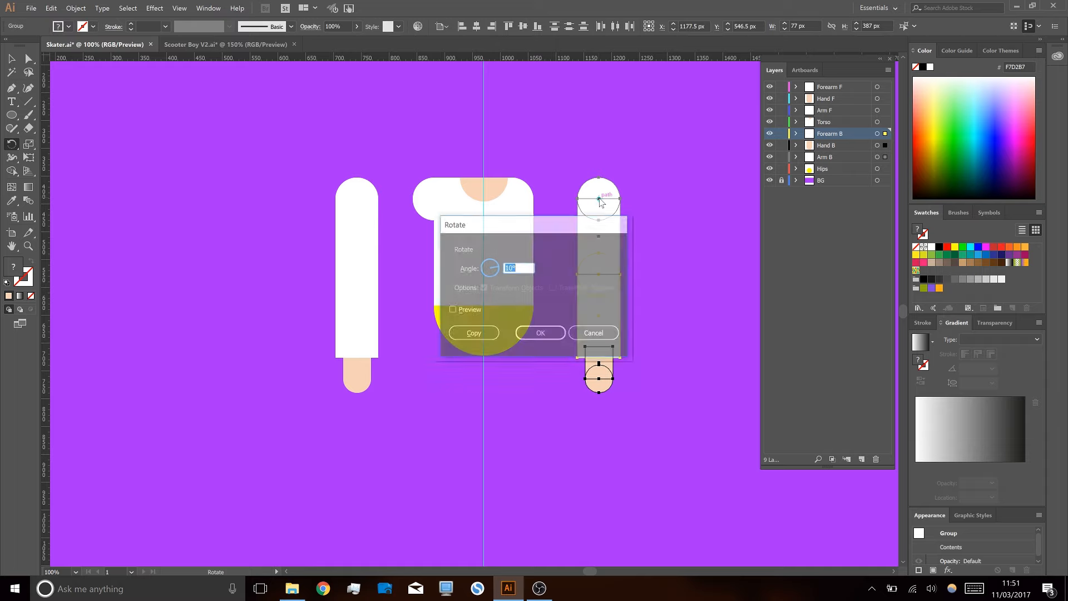
pyautogui.click(540, 333)
pyautogui.hotkey('ctrl', 'd')
pyautogui.hotkey('ctrl', 'd')
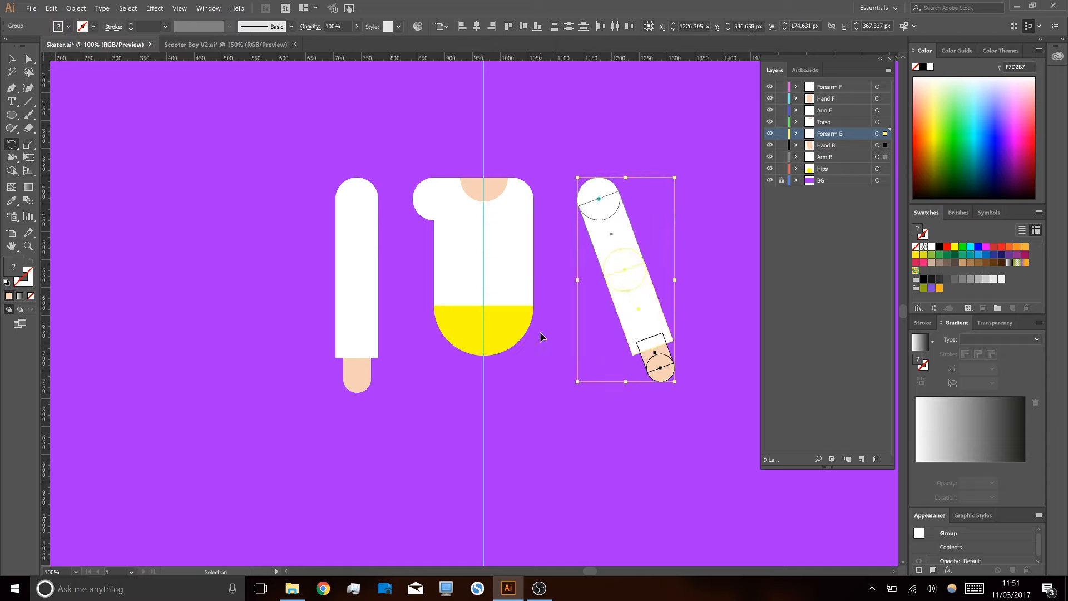
pyautogui.press('v')
pyautogui.moveTo(721, 293); pyautogui.dragTo(653, 389)
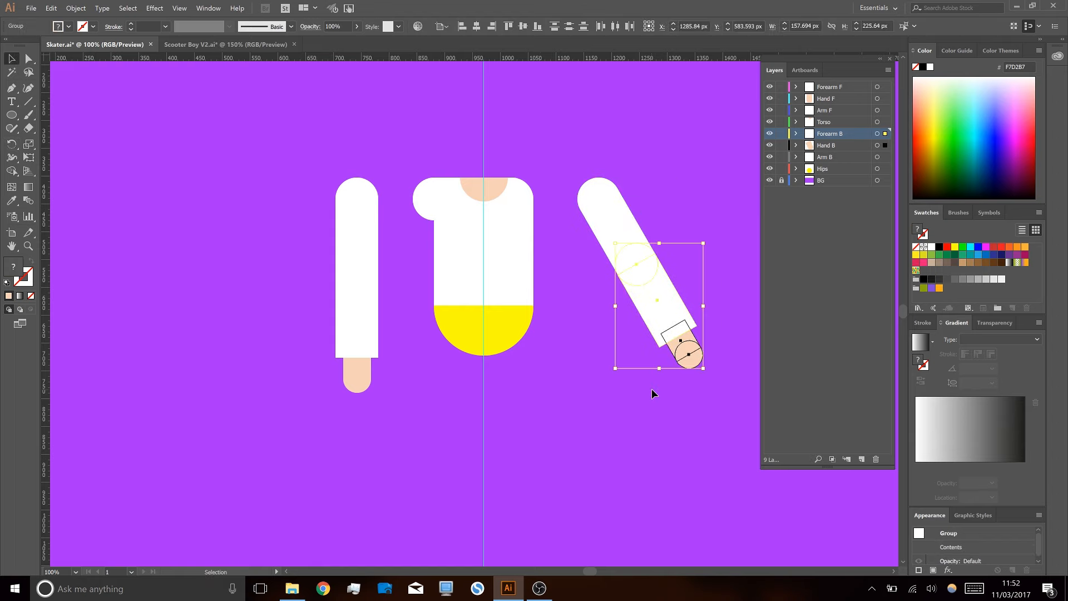
pyautogui.press('r')
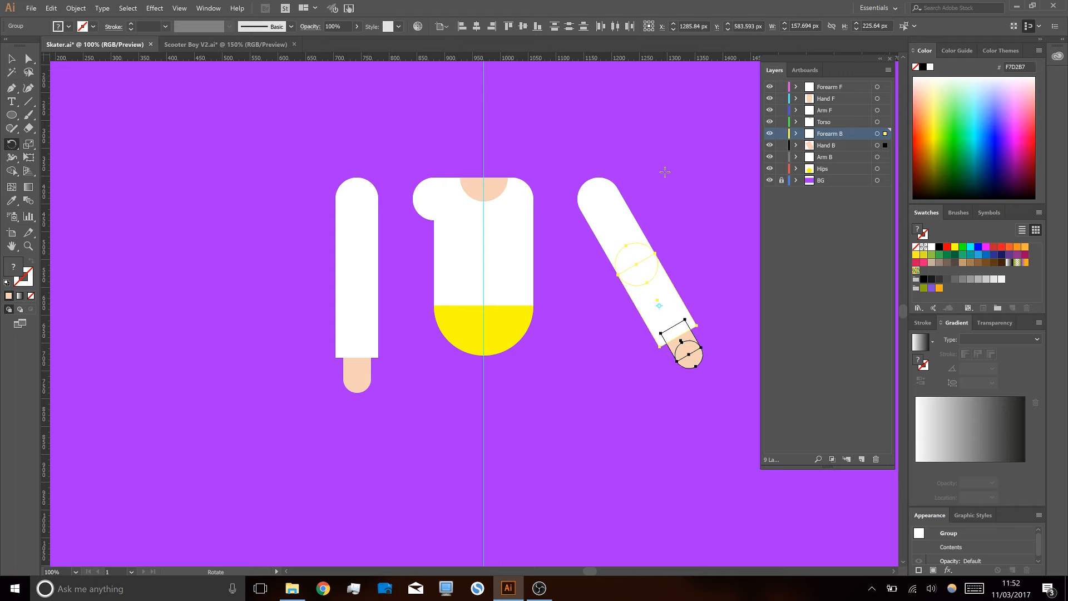
pyautogui.scroll(2, 643, 264)
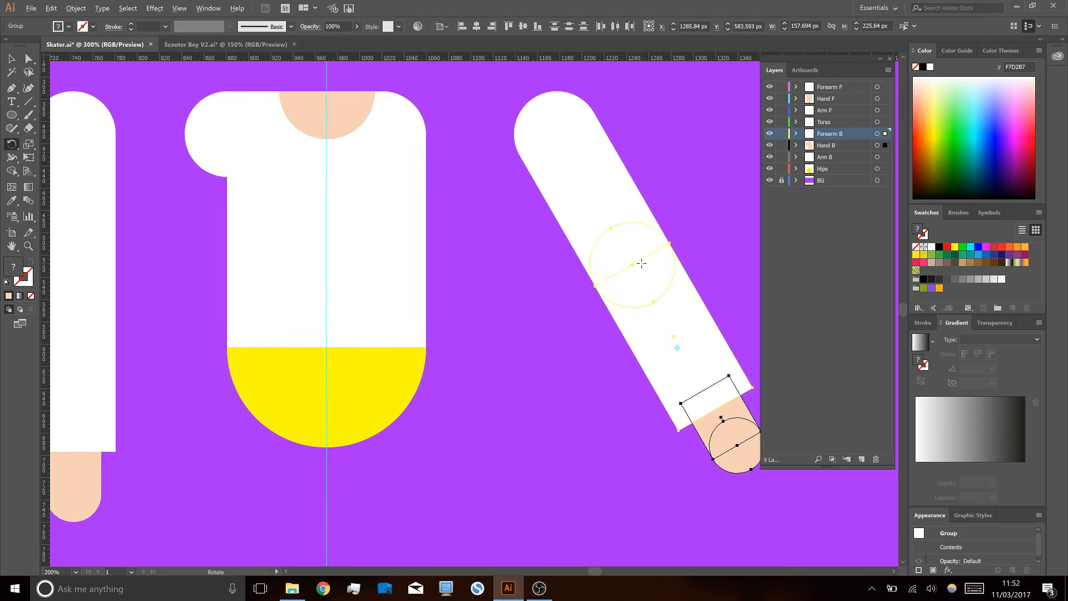
pyautogui.scroll(1, 641, 263)
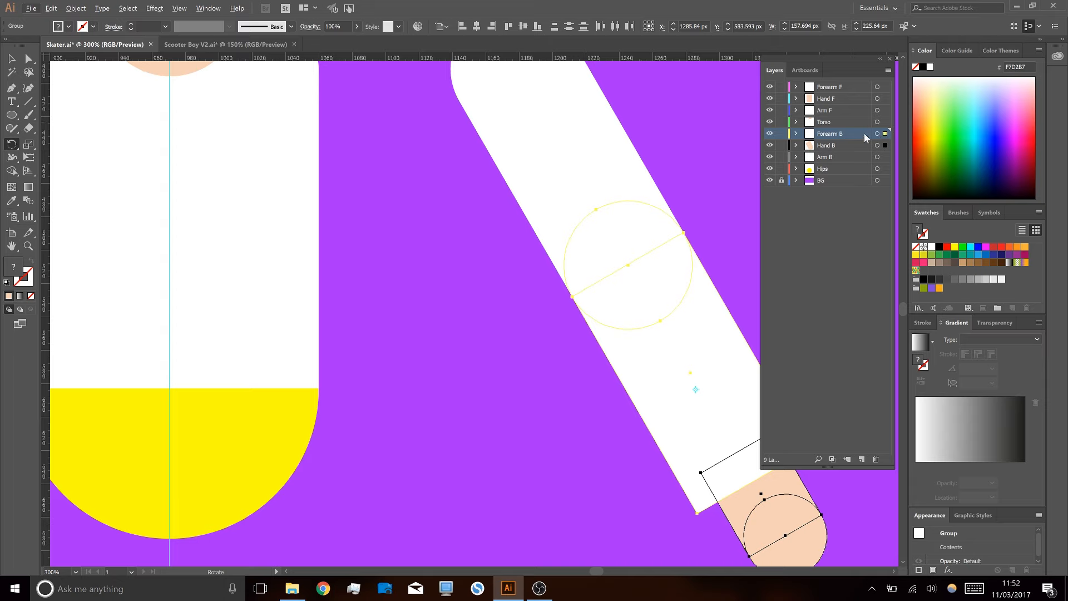
pyautogui.press('alt')
pyautogui.doubleClick(854, 137)
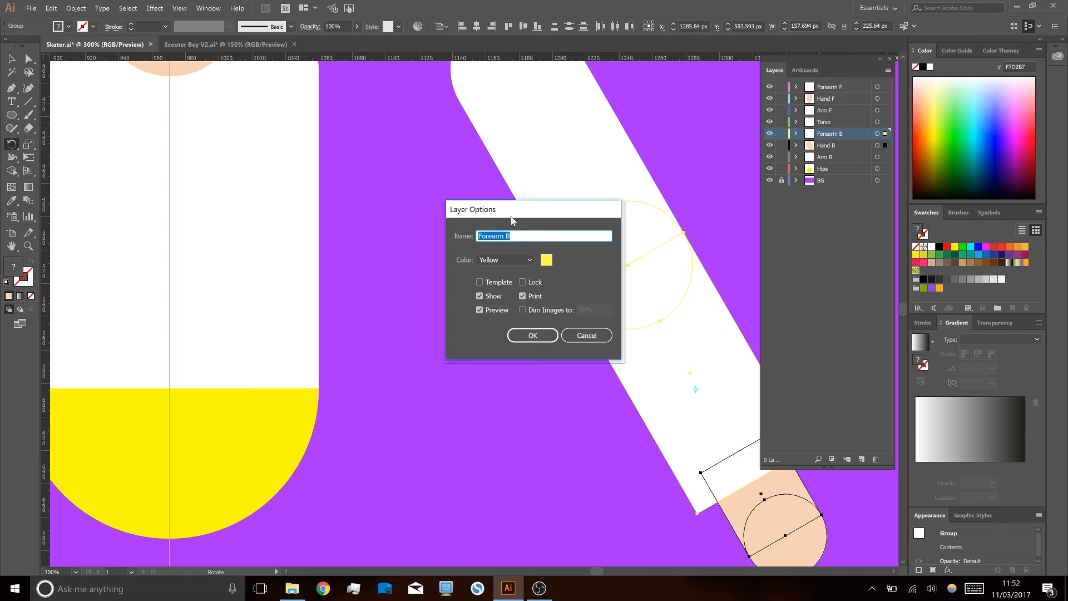
pyautogui.click(530, 264)
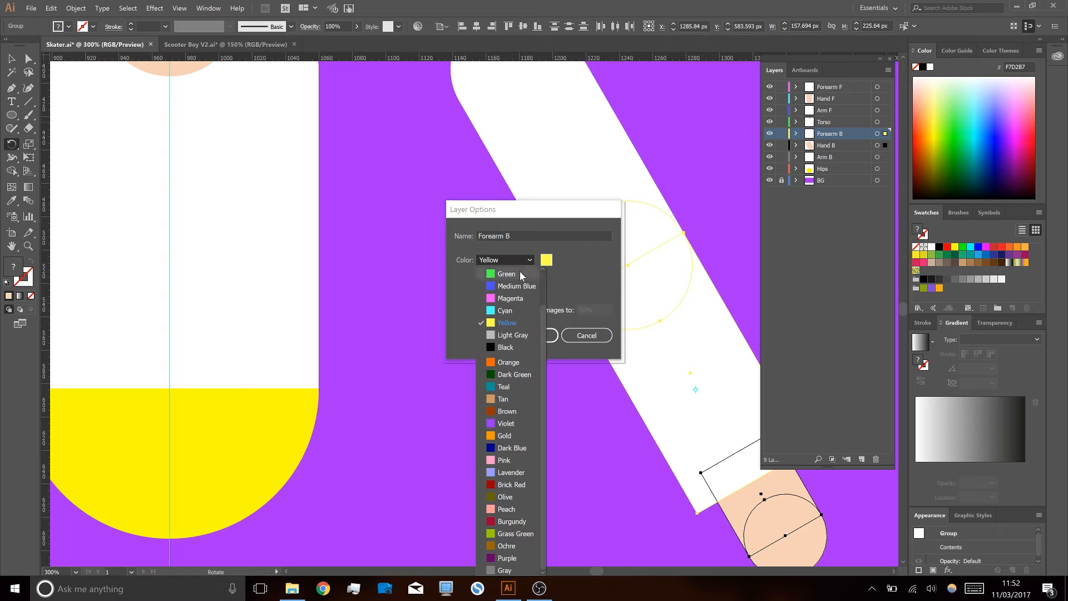
pyautogui.click(507, 448)
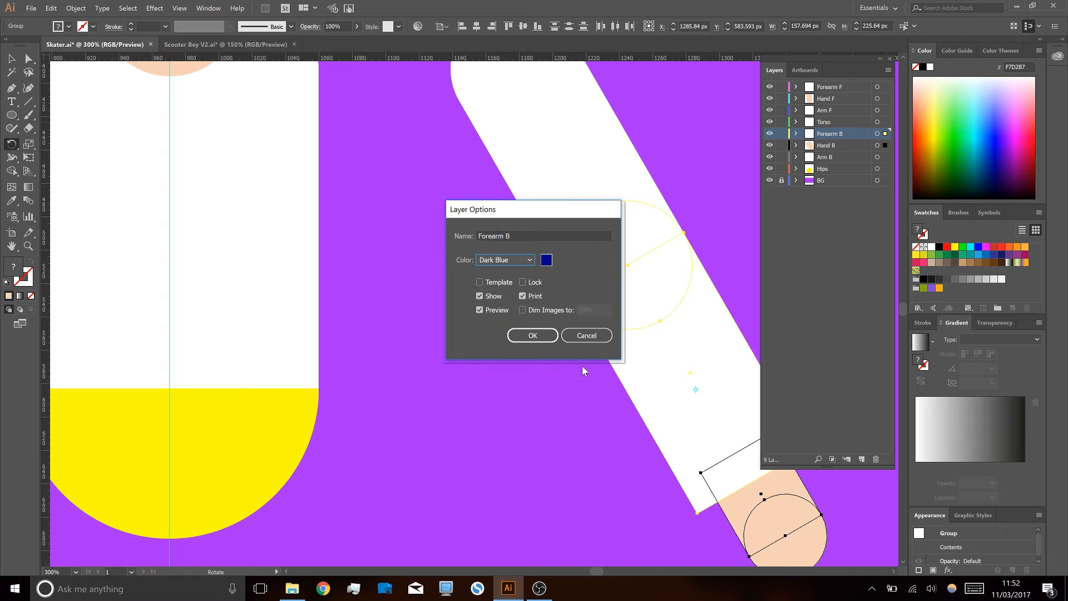
pyautogui.click(603, 330)
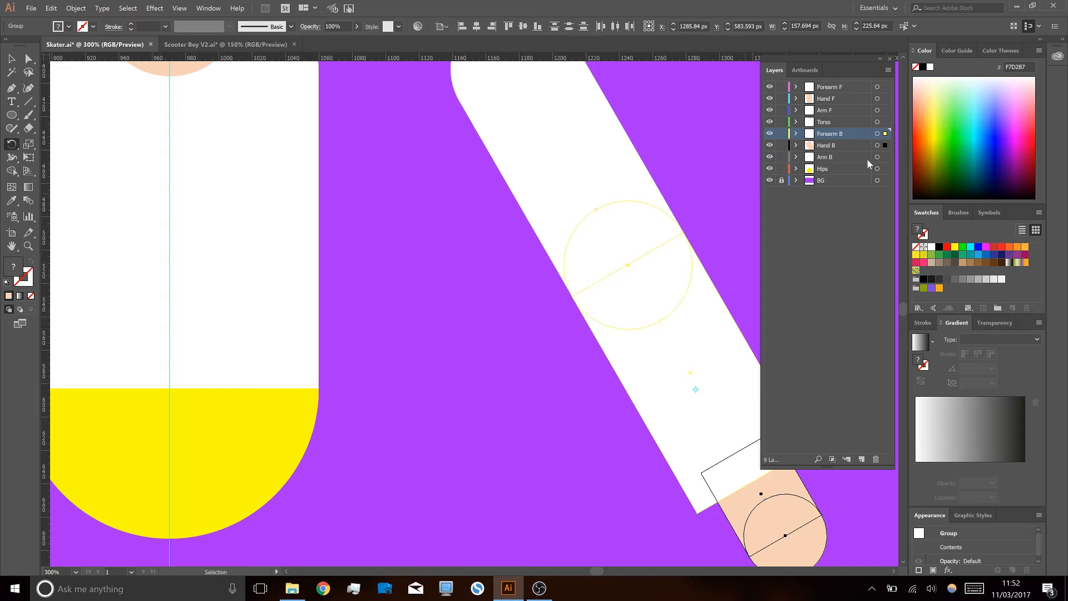
pyautogui.click(852, 238)
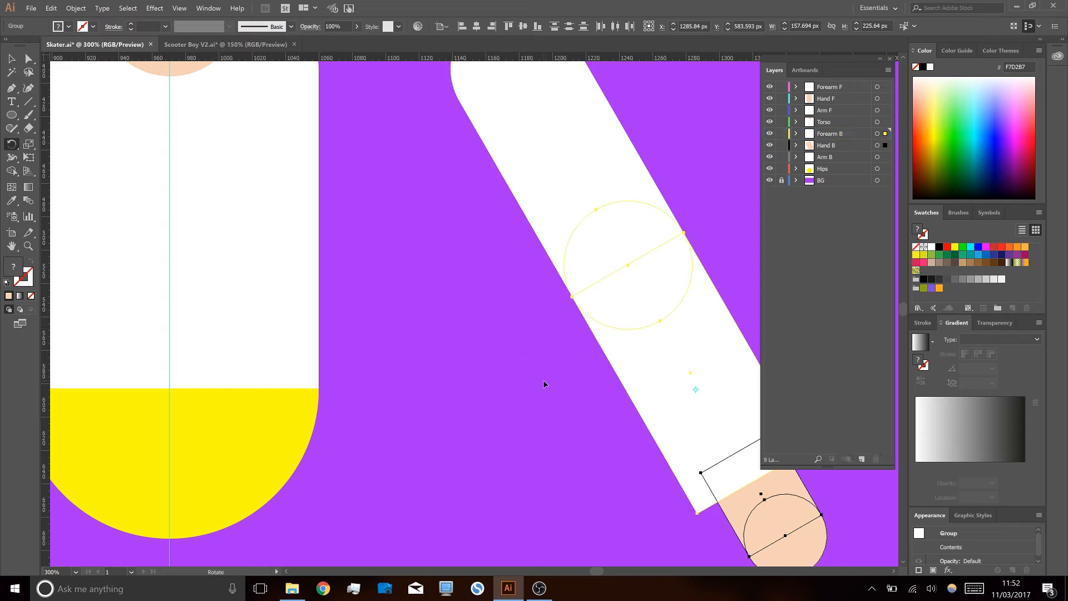
pyautogui.press('v')
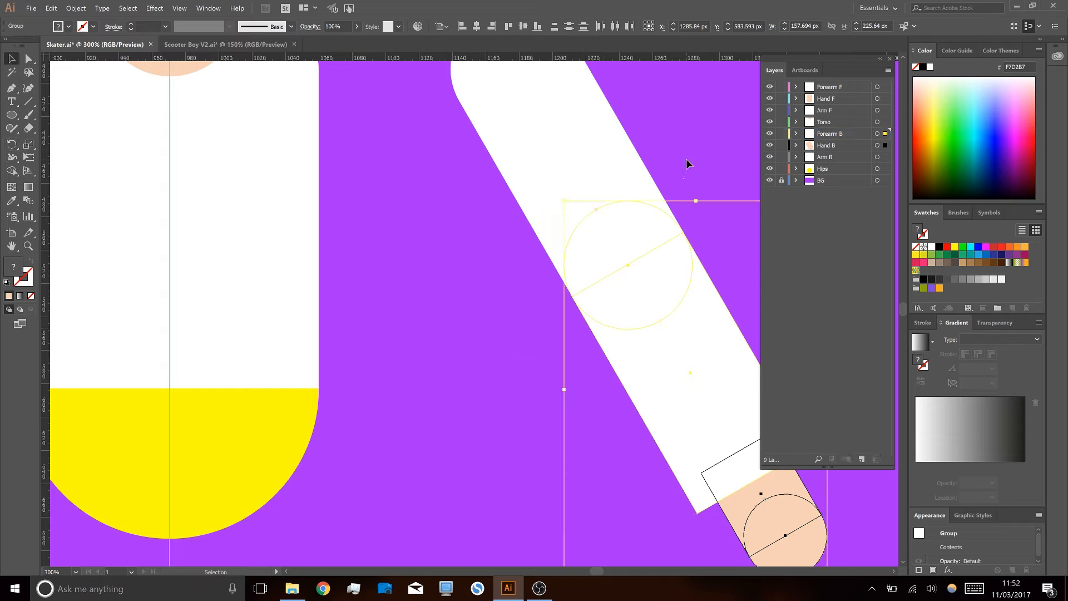
pyautogui.click(689, 162)
# - Change the Forearm B layer's colour to Medium Blue
pyautogui.doubleClick(820, 134)
pyautogui.doubleClick(867, 134)
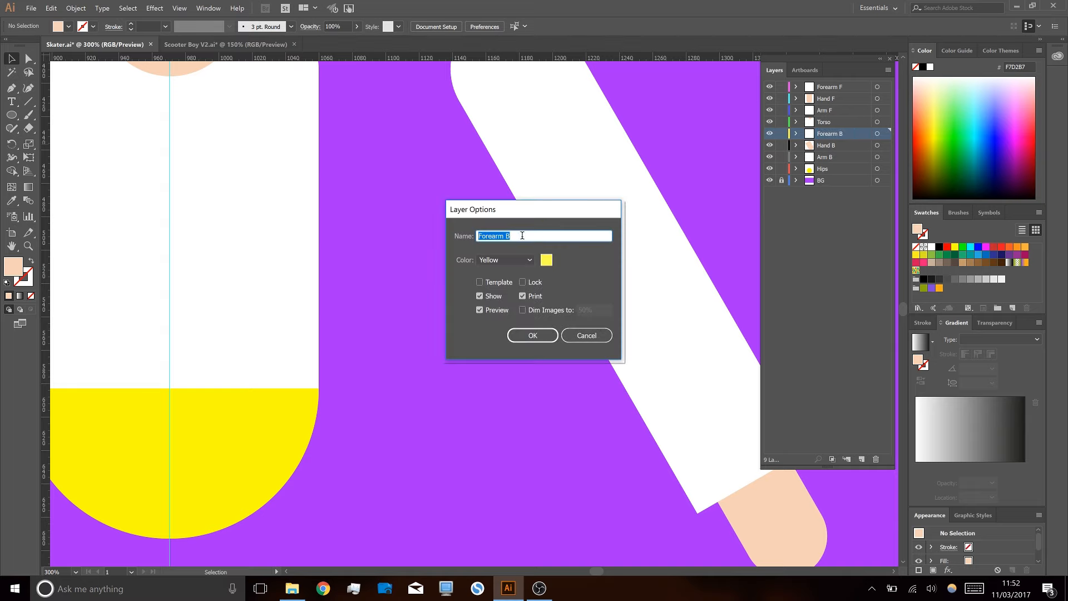
pyautogui.click(529, 261)
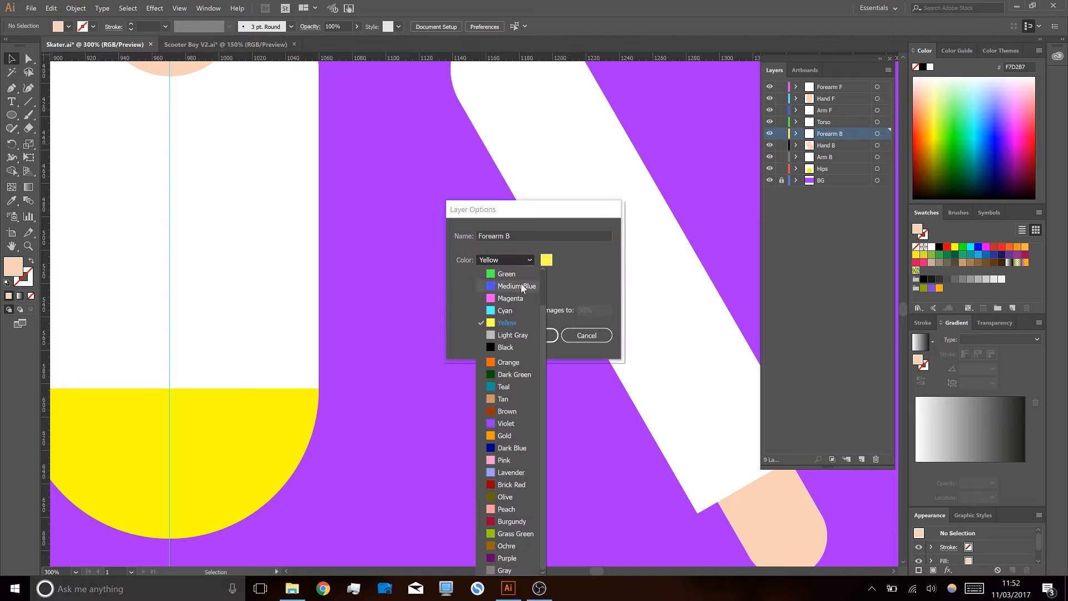
pyautogui.click(520, 286)
pyautogui.click(532, 335)
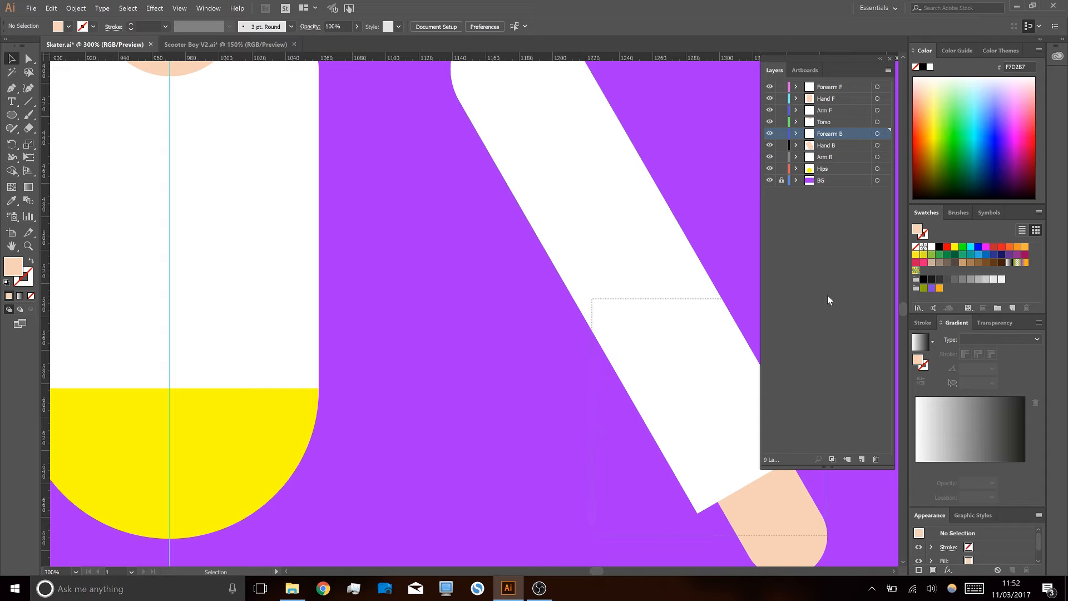
# - Rotate the back forearm and hand about the elbow circle's centre by 10°, repeating the rotation to reach 60° in total
pyautogui.click(699, 305)
pyautogui.keyDown('shift'); pyautogui.click(600, 168); pyautogui.keyUp('shift')
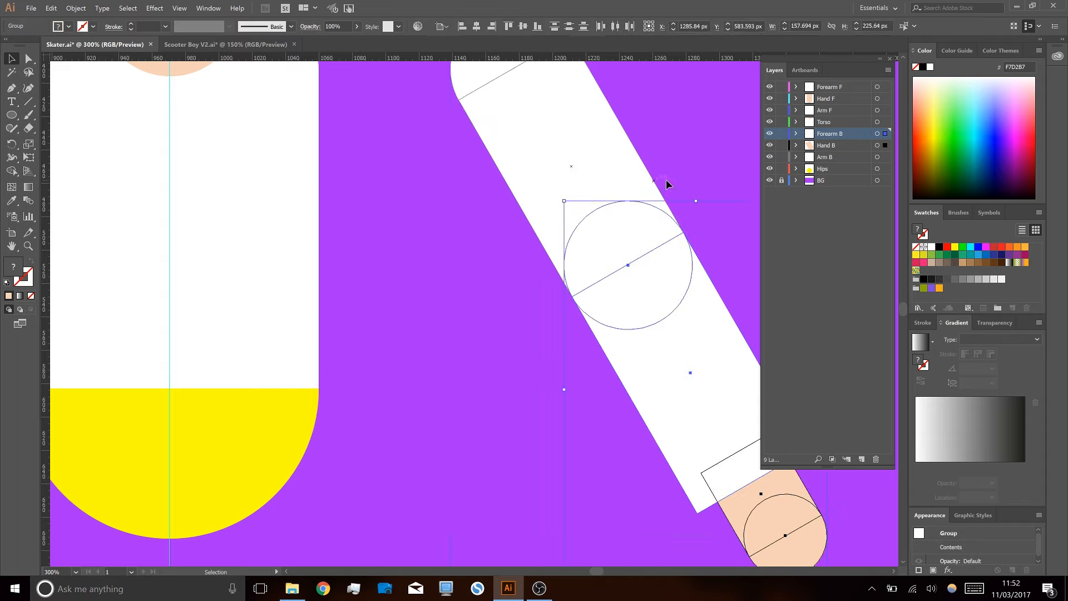
pyautogui.press('r')
pyautogui.click(627, 265)
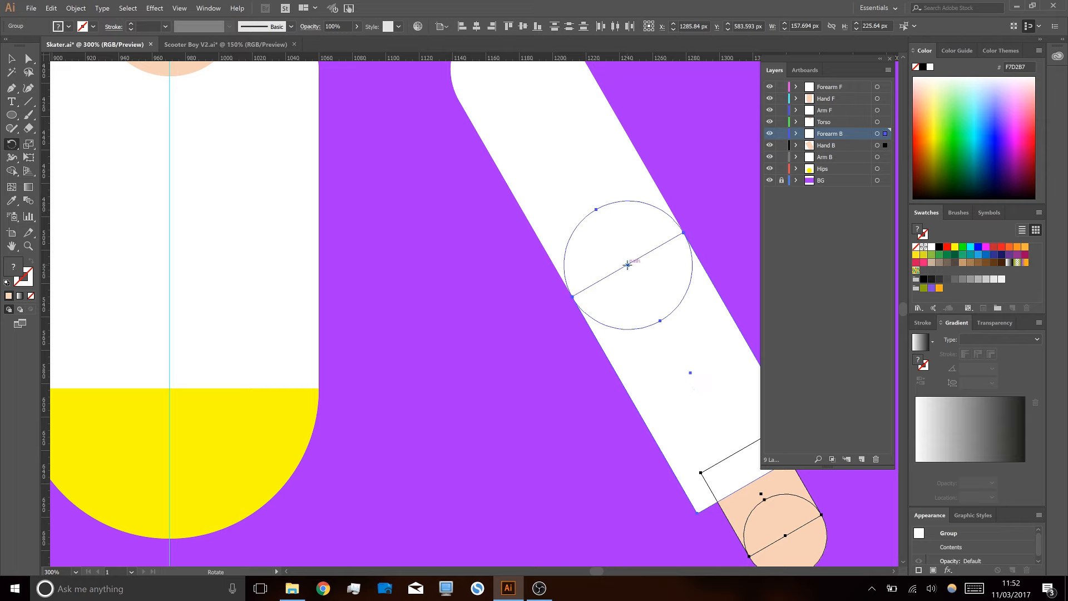
pyautogui.keyDown('alt'); pyautogui.click(627, 266); pyautogui.keyUp('alt')
pyautogui.click(595, 334)
pyautogui.keyDown('alt'); pyautogui.click(628, 265); pyautogui.keyUp('alt')
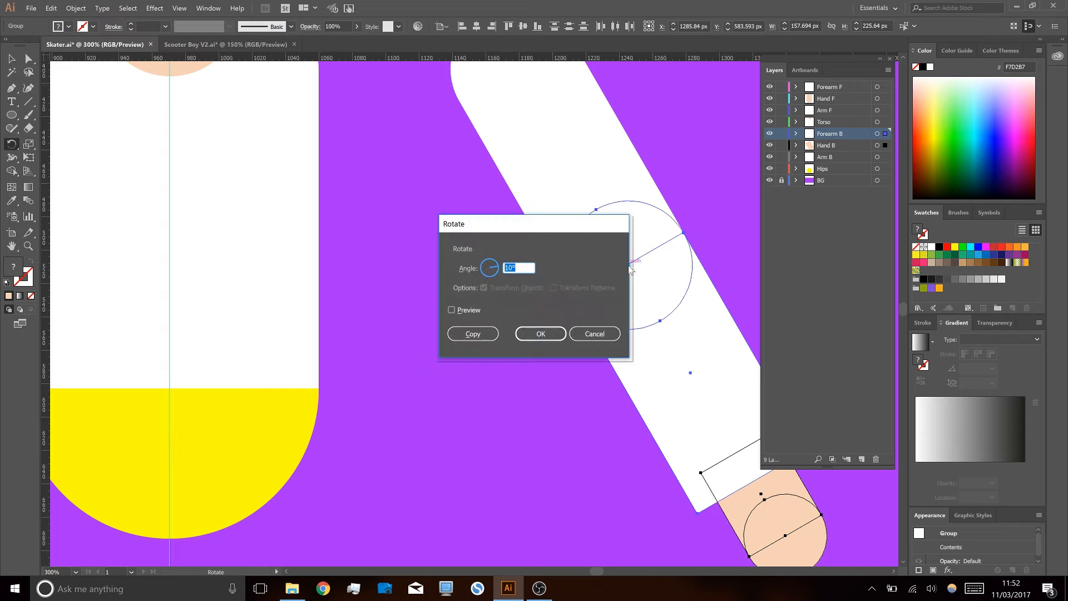
pyautogui.click(545, 330)
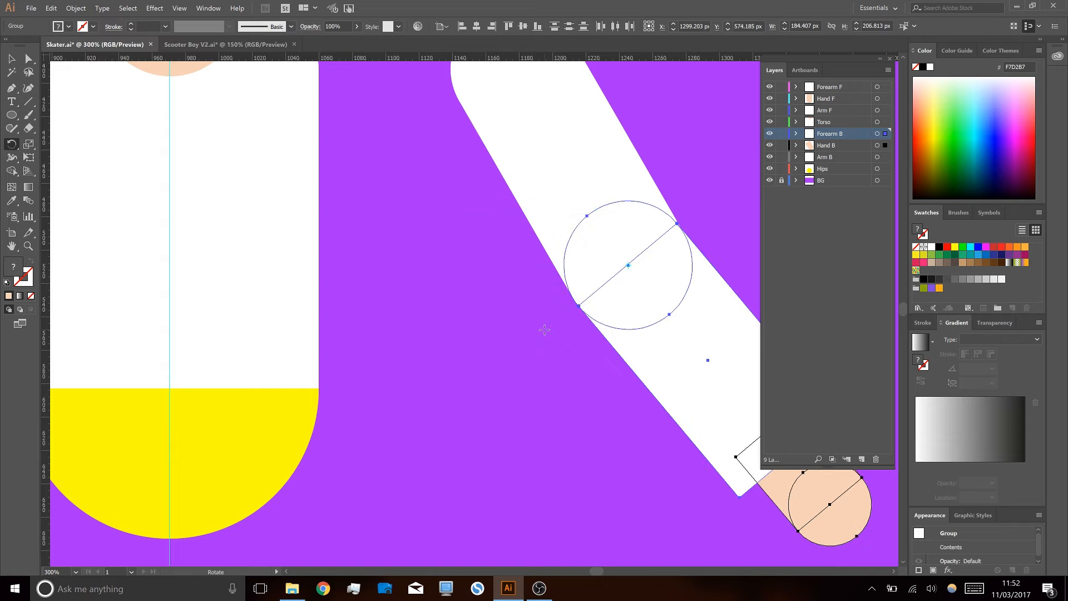
pyautogui.hotkey('ctrl', 'd')
pyautogui.hotkey('ctrl', 'd')
pyautogui.hotkey('ctrl', 'd')
pyautogui.hotkey('ctrl', 'd')
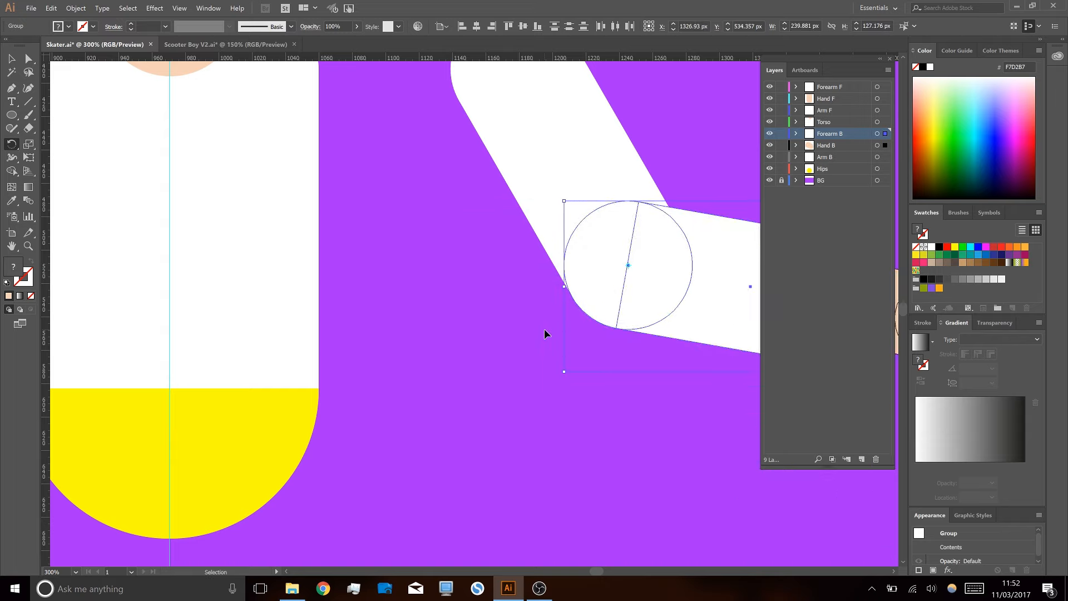
pyautogui.hotkey('ctrl', 'd')
pyautogui.press('v')
pyautogui.moveTo(646, 379); pyautogui.dragTo(515, 409)
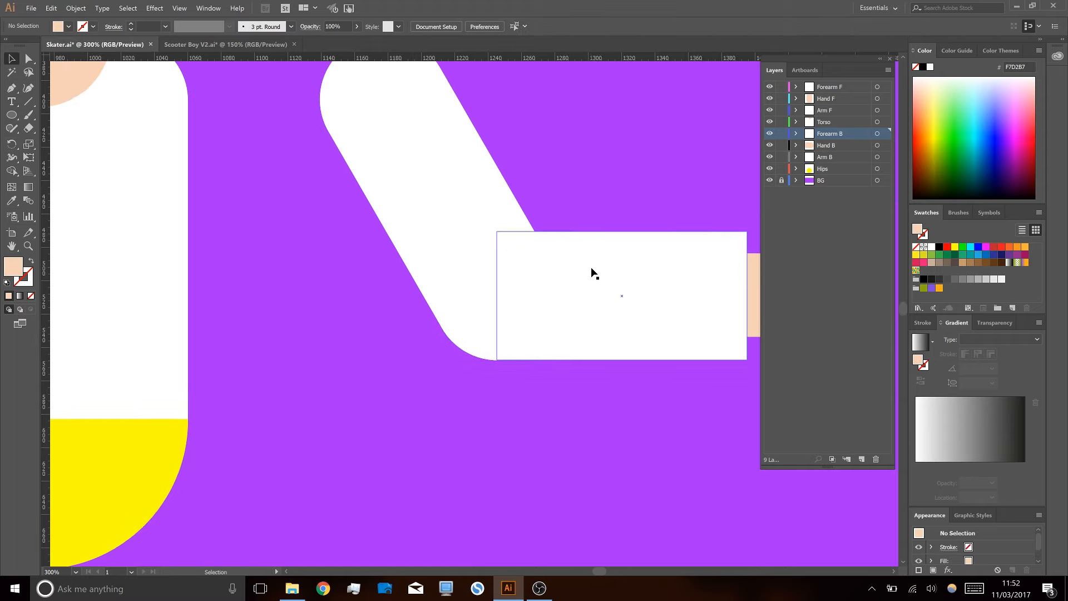
# - Inspect the back arm's elbow and shoulder circles in outline view, and return to the normal preview
pyautogui.hotkey('ctrl', 'y')
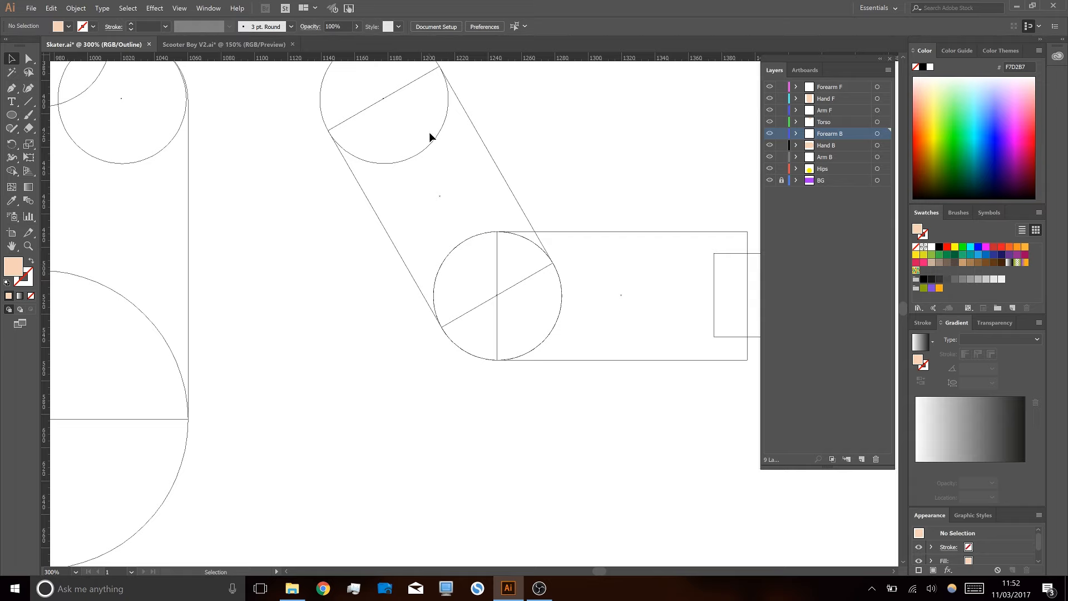
pyautogui.hotkey('ctrl', 'y')
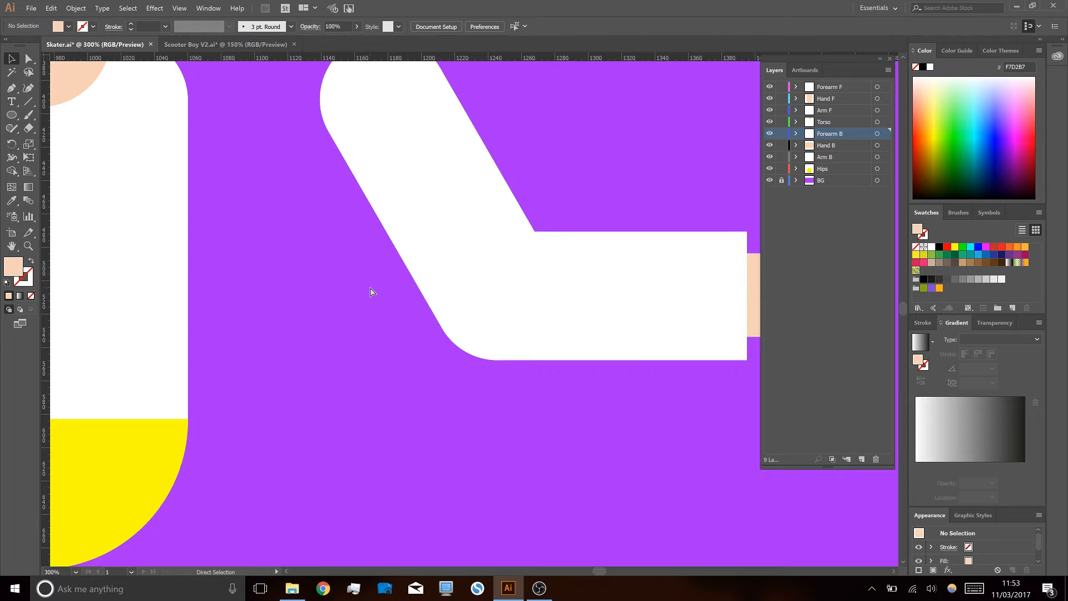
pyautogui.hotkey('ctrl', 'y')
pyautogui.hotkey('ctrl', 'y')
# - Rotate the front arm, forearm and hand together about the shoulder circle's centre by 10°, repeating twice for 30° in total
pyautogui.scroll(-2, 377, 345)
pyautogui.moveTo(397, 408); pyautogui.dragTo(549, 390)
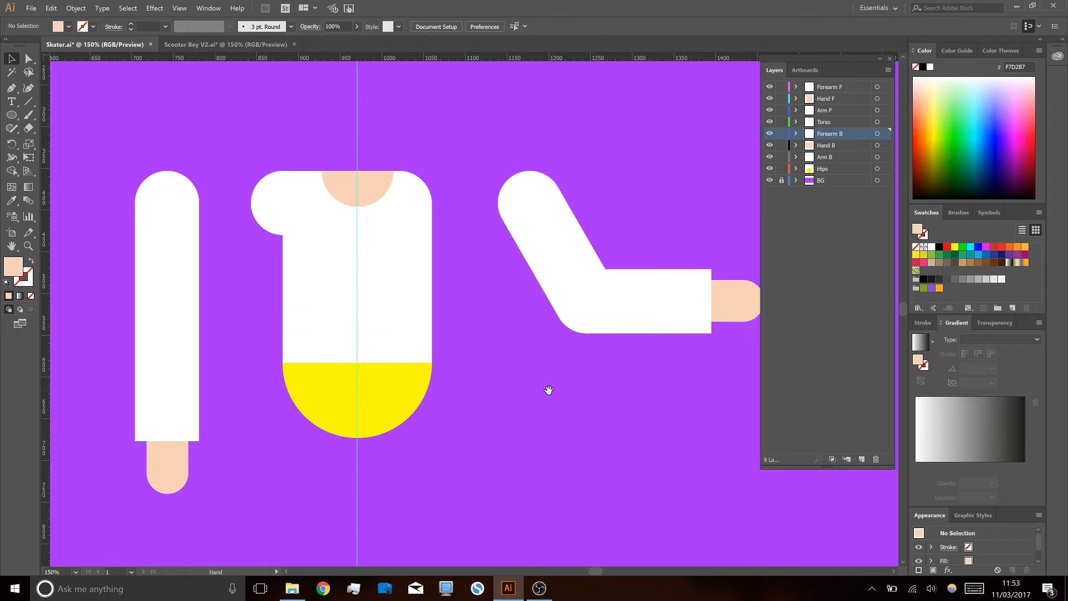
pyautogui.moveTo(129, 229); pyautogui.dragTo(207, 518)
pyautogui.press('r')
pyautogui.click(164, 202)
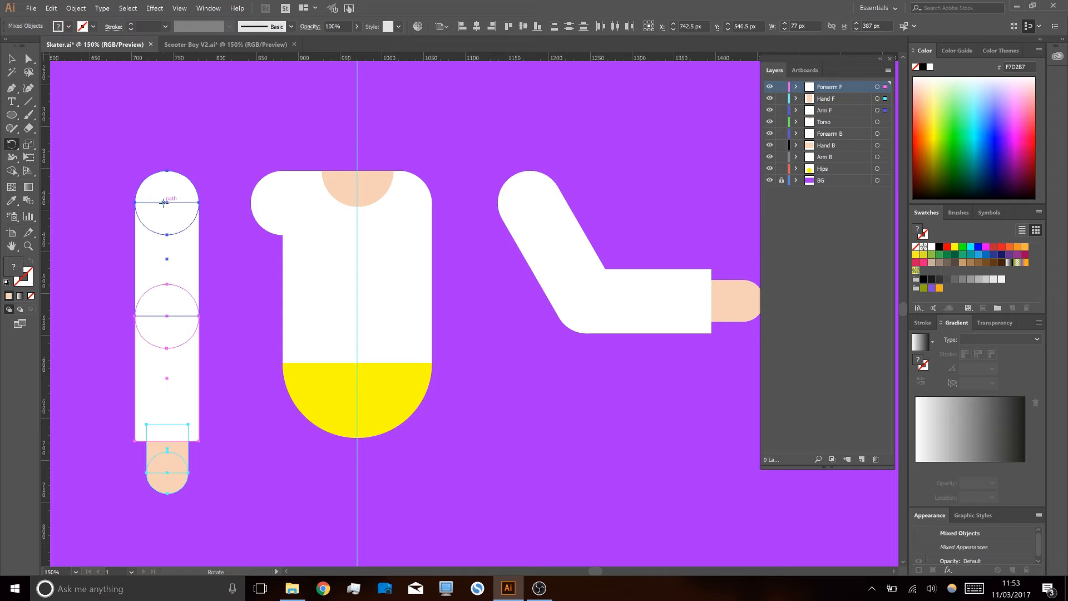
pyautogui.keyDown('alt'); pyautogui.click(167, 202); pyautogui.keyUp('alt')
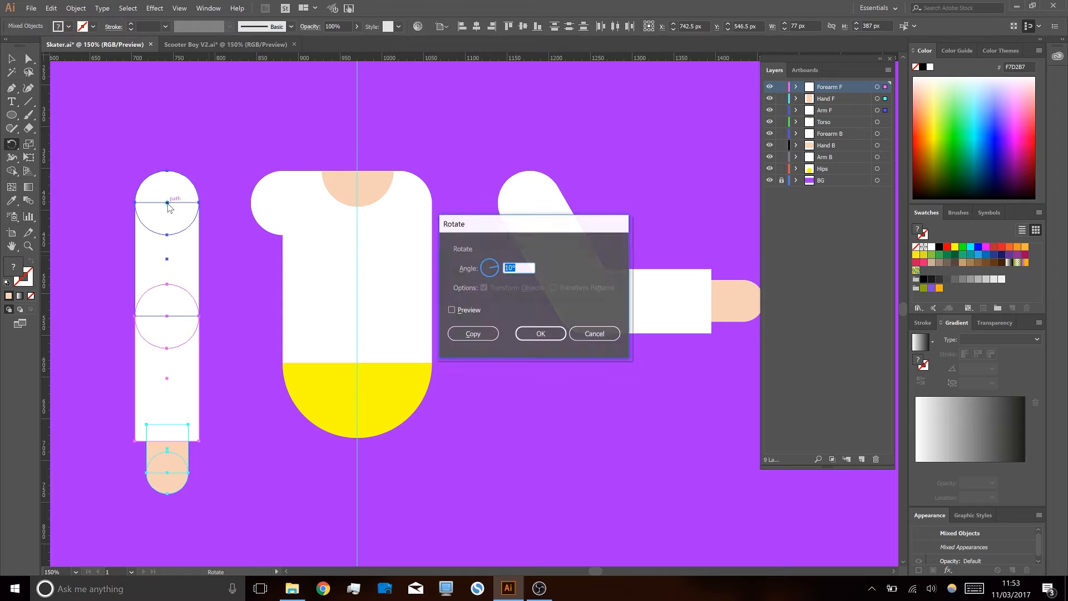
pyautogui.click(535, 334)
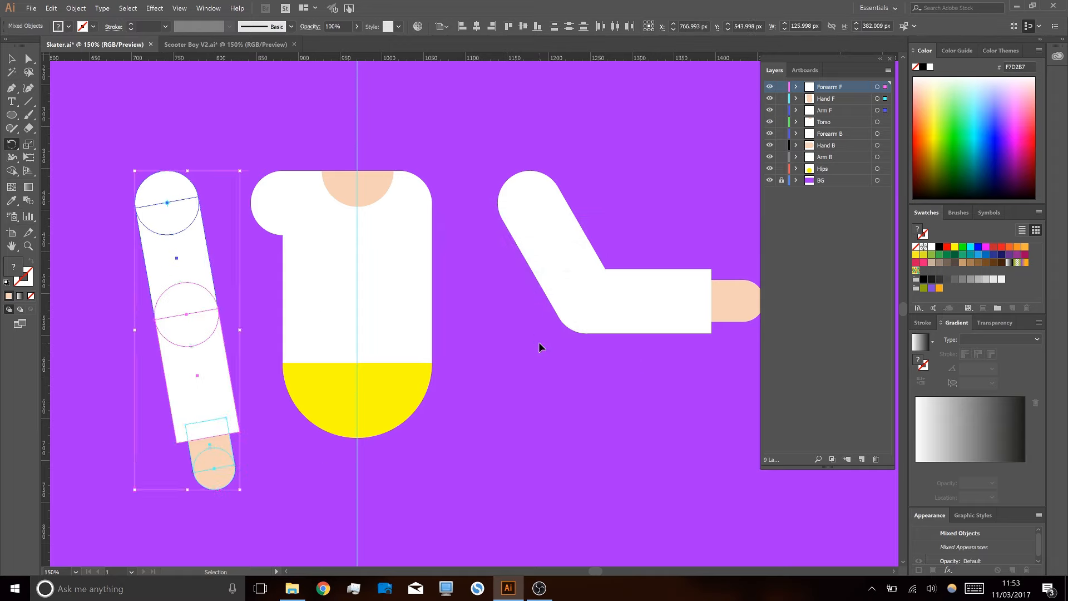
pyautogui.hotkey('ctrl', 'd')
pyautogui.hotkey('ctrl', 'd')
pyautogui.press('v')
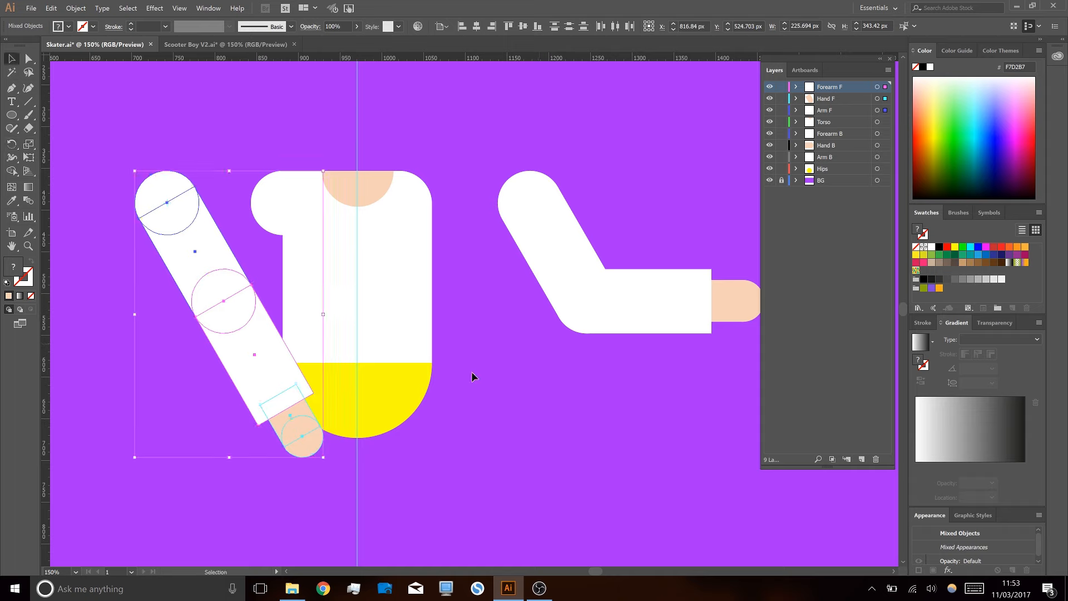
# - Try to rotate the front forearm and the hand's rectangle 10° about the elbow circle's centre, and undo the rotation
pyautogui.click(276, 352)
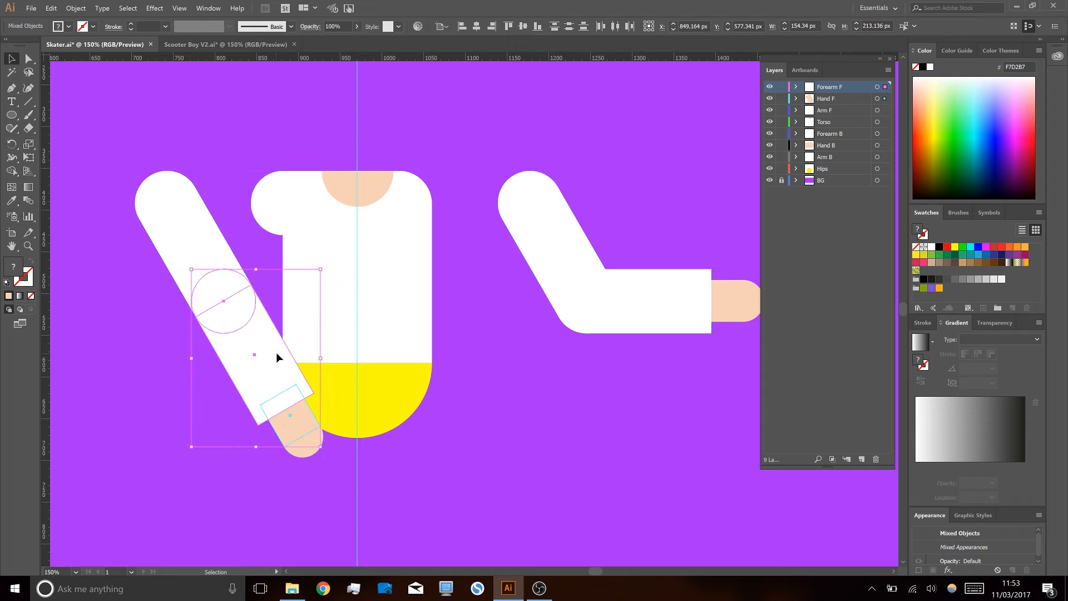
pyautogui.press('r')
pyautogui.click(224, 300)
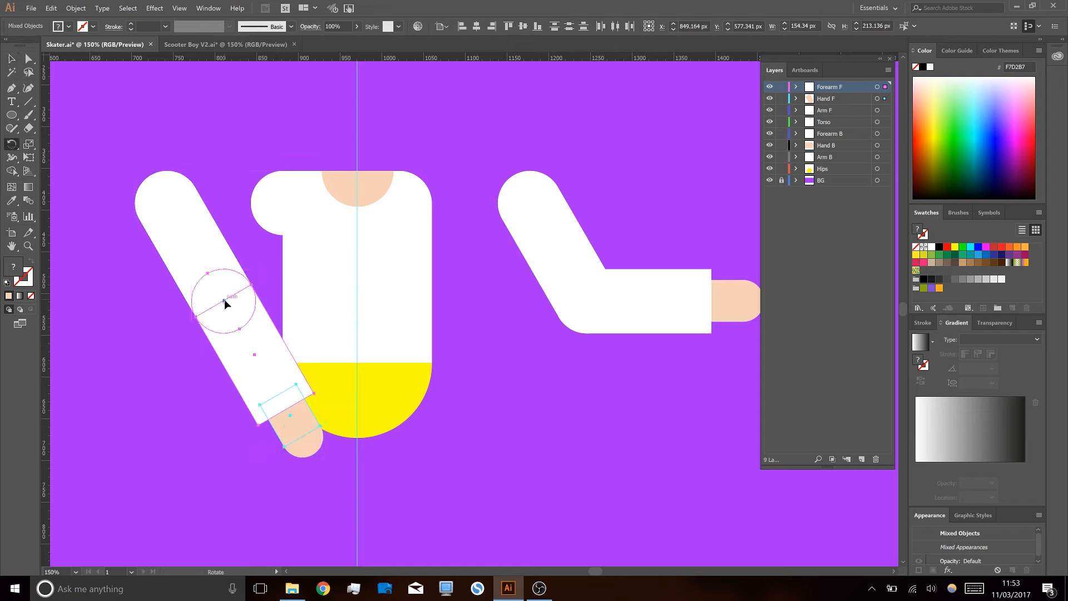
pyautogui.press('Return')
pyautogui.click(544, 334)
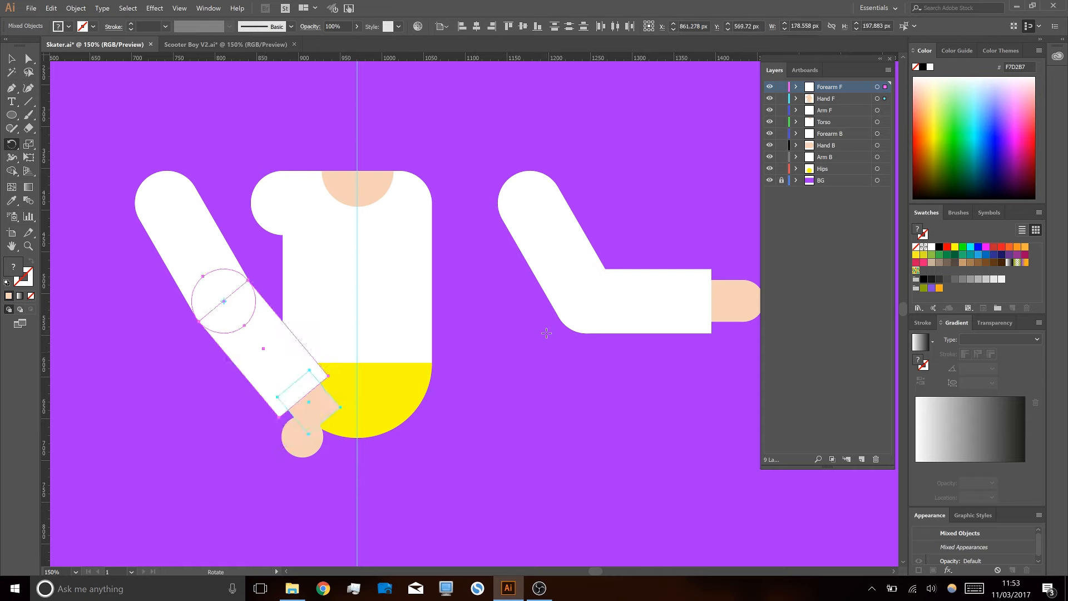
pyautogui.hotkey('ctrl', 'z')
# - Include the hand's circle in the selection and rotate the front forearm and hand about the elbow circle's centre in 10° increments, 60° in total
pyautogui.press('v')
pyautogui.keyDown('shift'); pyautogui.click(302, 455); pyautogui.keyUp('shift')
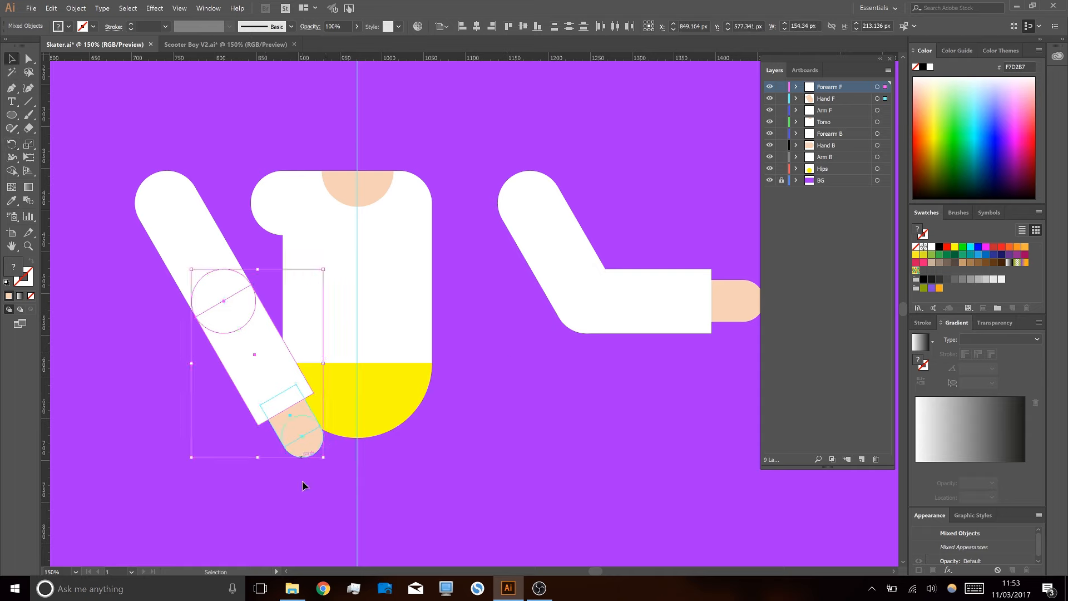
pyautogui.press('r')
pyautogui.click(224, 302)
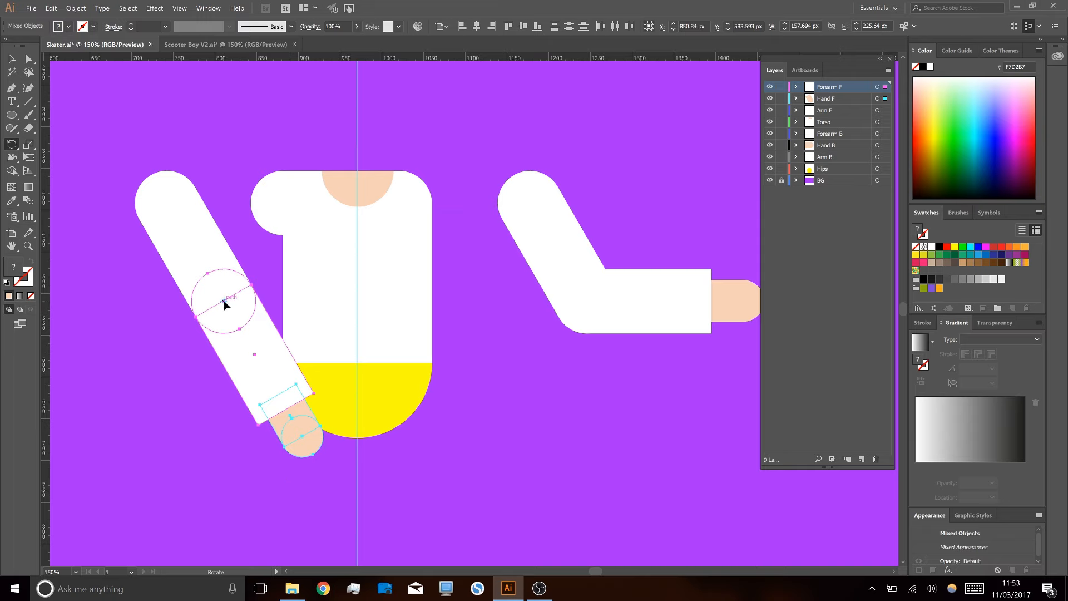
pyautogui.press('Return')
pyautogui.click(539, 332)
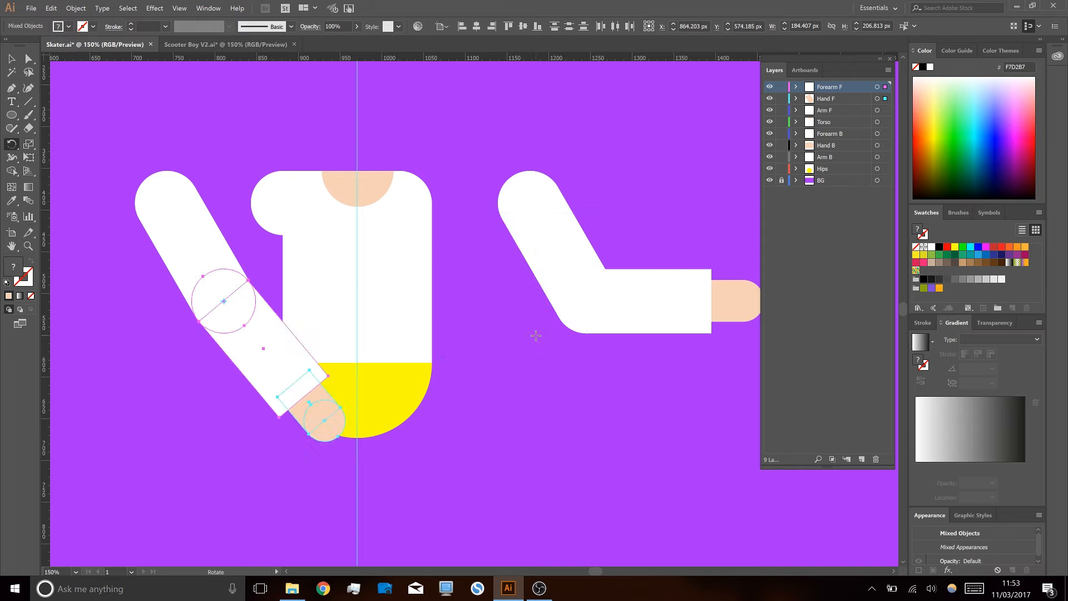
pyautogui.hotkey('ctrl', 'd')
pyautogui.hotkey('ctrl', 'd')
pyautogui.hotkey('ctrl', 'd')
pyautogui.hotkey('ctrl', 'd')
pyautogui.hotkey('ctrl', 'd')
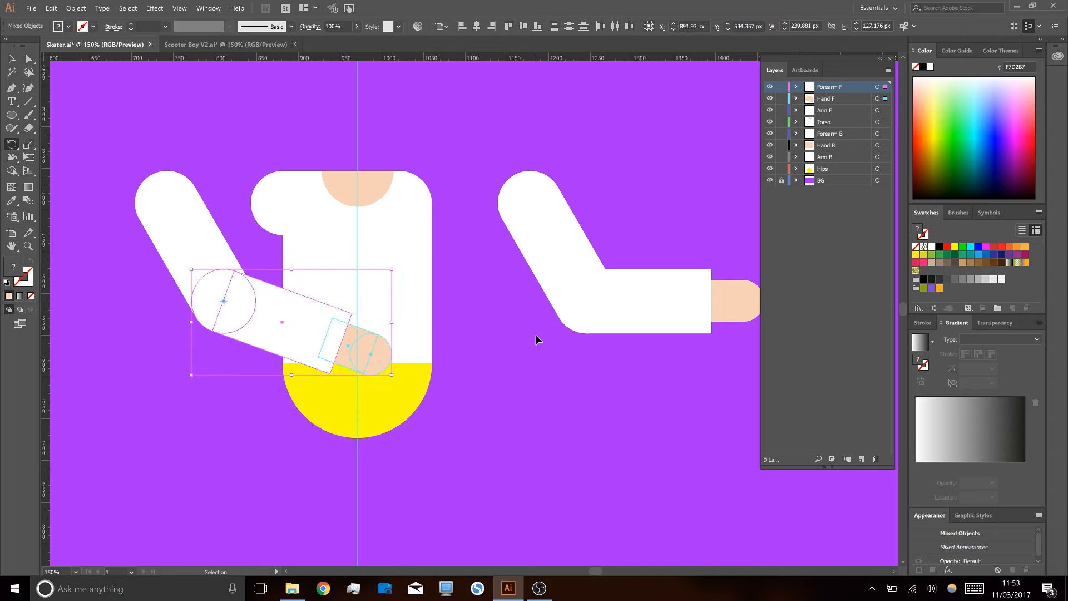
pyautogui.hotkey('ctrl', 'd')
pyautogui.press('v')
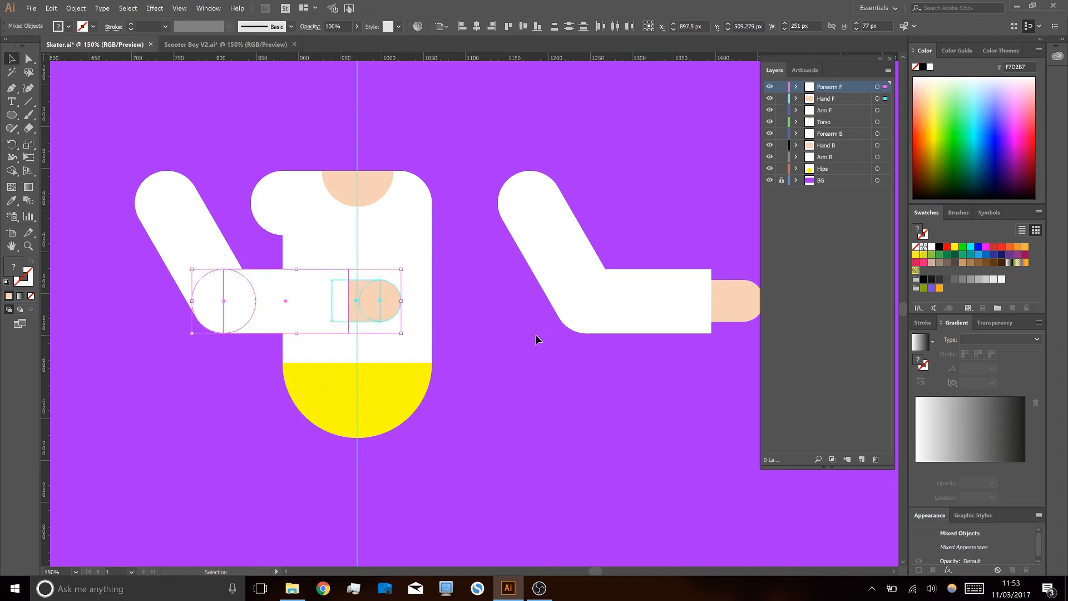
# - Lock the Torso and Hips layers so that only the arm parts can be selected, and clear the selection
pyautogui.click(536, 335)
pyautogui.moveTo(111, 152); pyautogui.dragTo(252, 380)
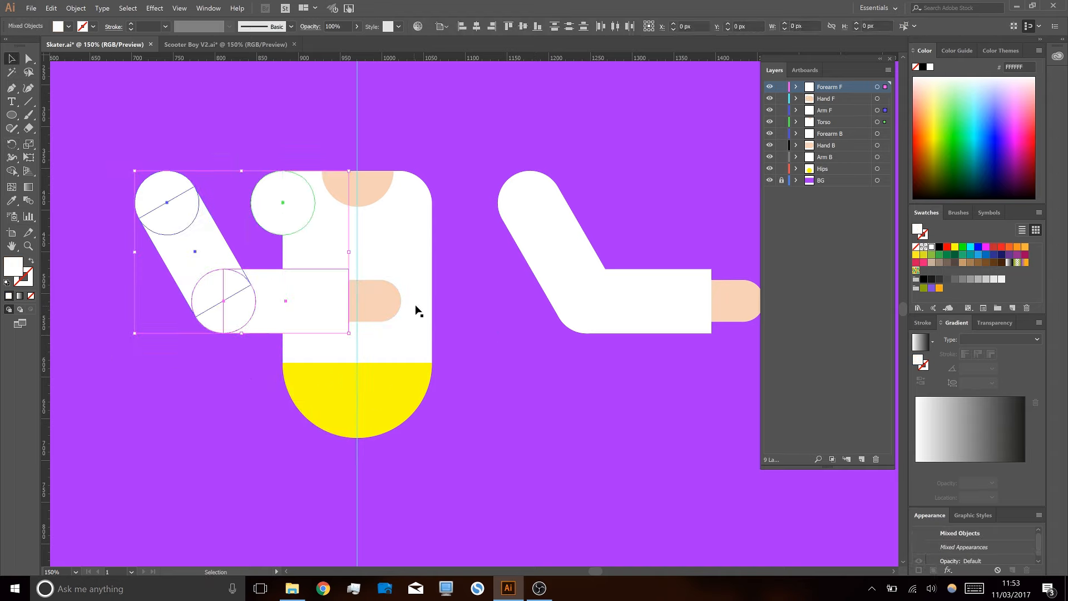
pyautogui.click(781, 123)
pyautogui.moveTo(463, 371); pyautogui.dragTo(360, 266)
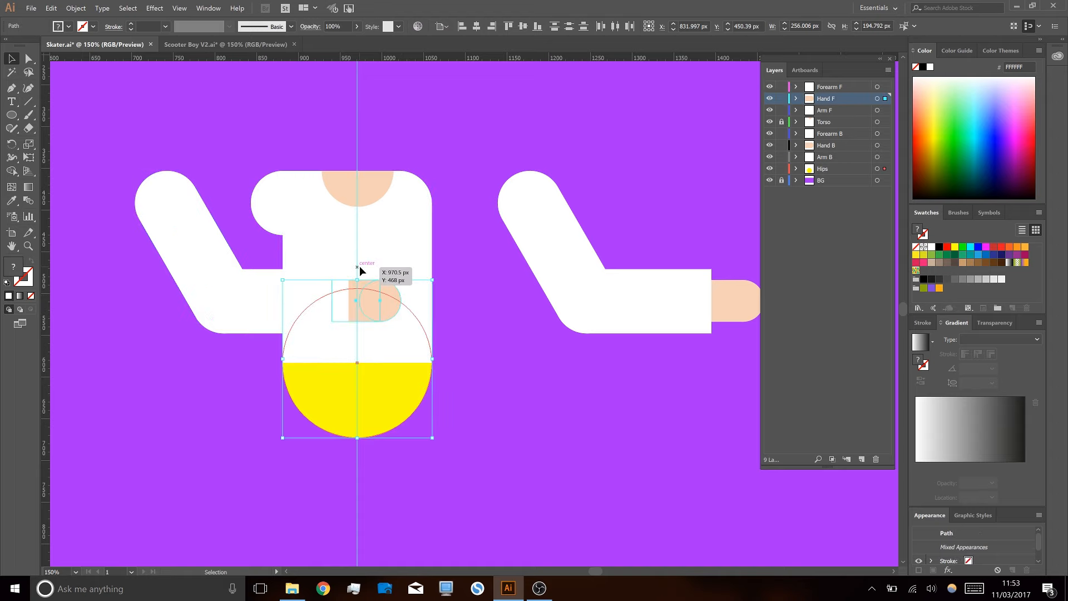
pyautogui.click(781, 168)
pyautogui.click(591, 419)
pyautogui.moveTo(591, 419); pyautogui.dragTo(499, 408)
pyautogui.click(657, 302)
pyautogui.hotkey('ctrl', 'shift', 'a')
pyautogui.hscroll(-3, 465, 334)
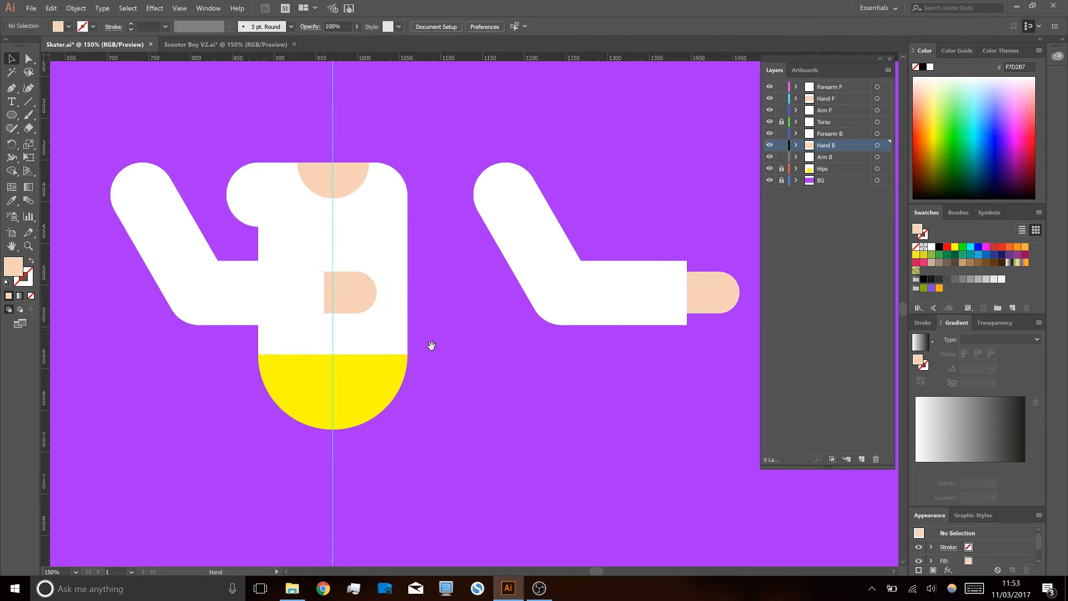
# - Move the complete front arm so its shoulder circle sits on the torso's rear shoulder circle, and switch to outline view
pyautogui.moveTo(143, 371); pyautogui.dragTo(377, 249)
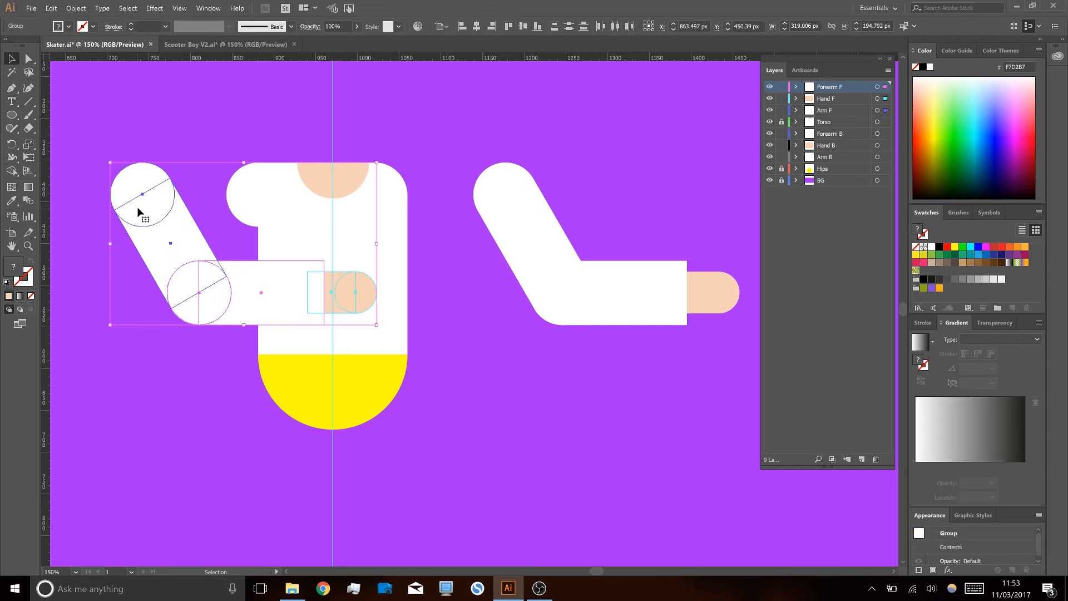
pyautogui.moveTo(143, 196); pyautogui.dragTo(259, 202)
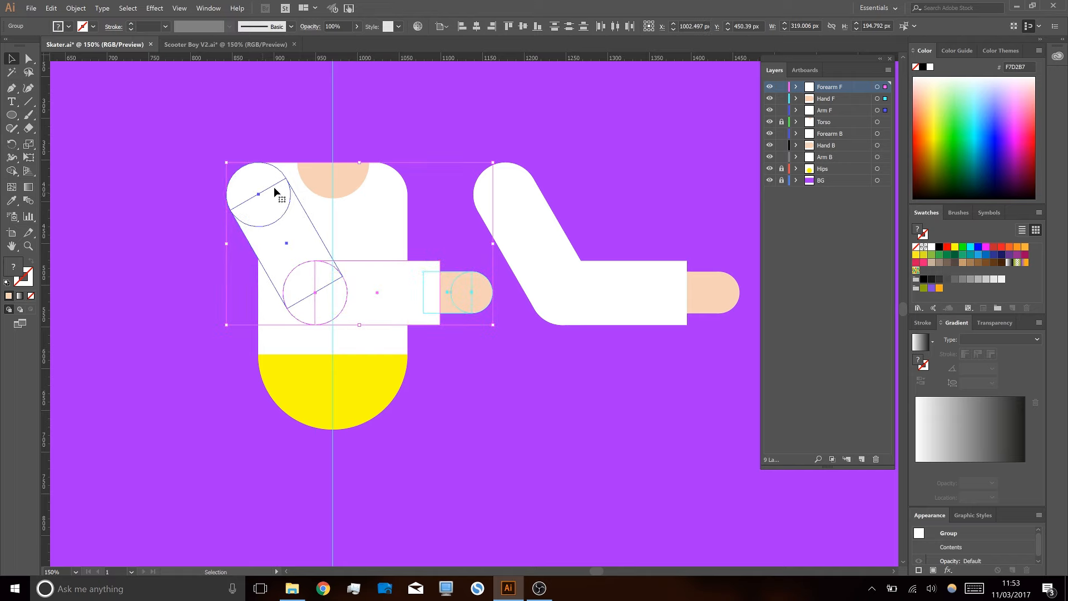
pyautogui.hotkey('ctrl', 'y')
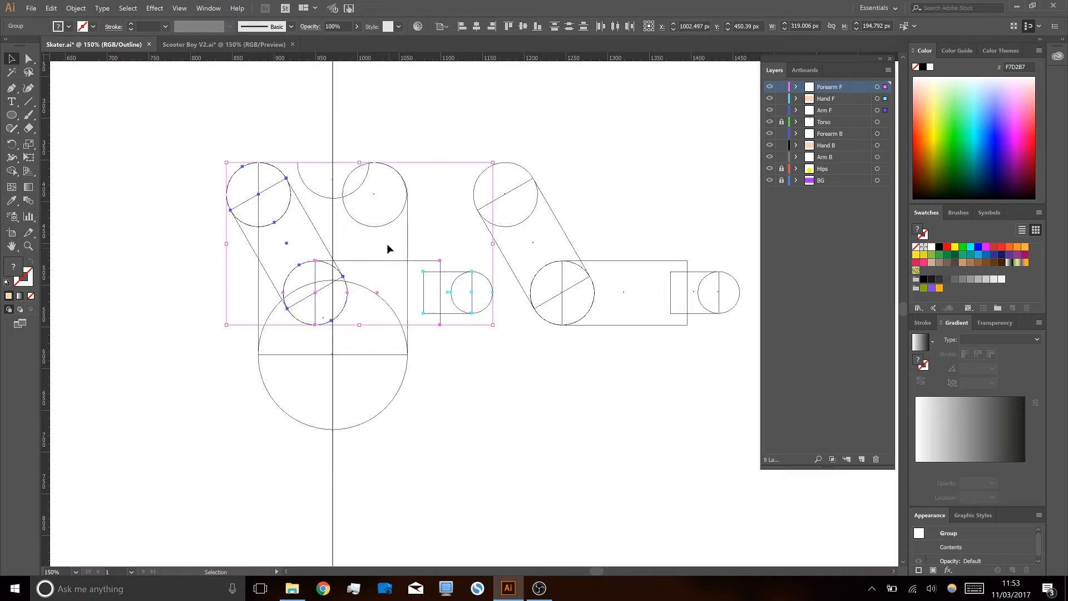
# - Move the complete back arm so its shoulder circle aligns with the torso's other shoulder circle, and return to the normal preview
pyautogui.moveTo(479, 126); pyautogui.dragTo(737, 365)
pyautogui.moveTo(459, 300); pyautogui.dragTo(459, 300)
pyautogui.moveTo(418, 352); pyautogui.dragTo(407, 310)
pyautogui.moveTo(502, 194); pyautogui.dragTo(376, 198)
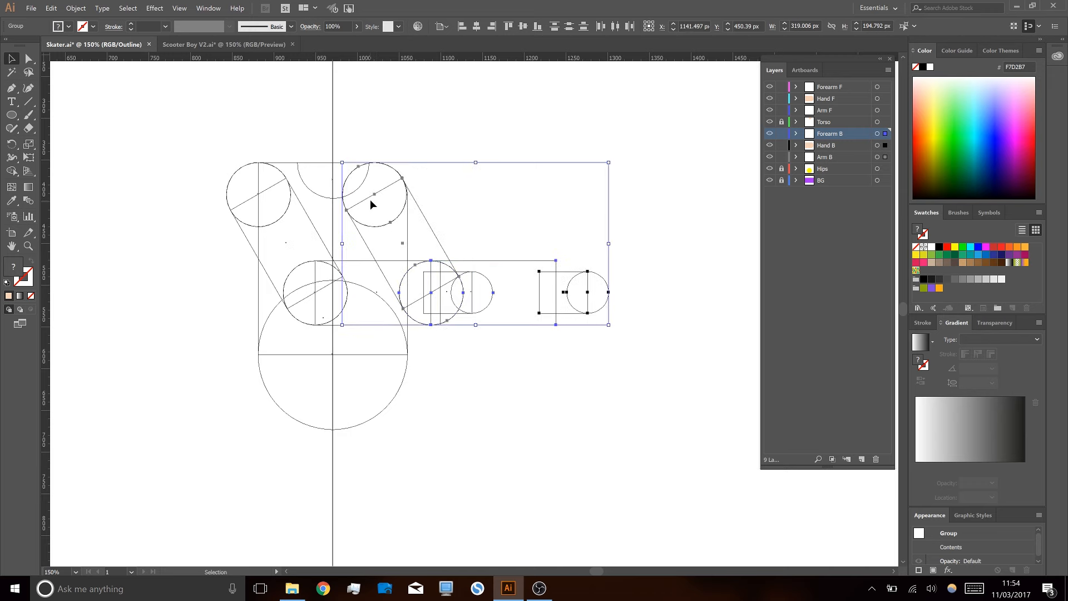
pyautogui.scroll(2, 369, 199)
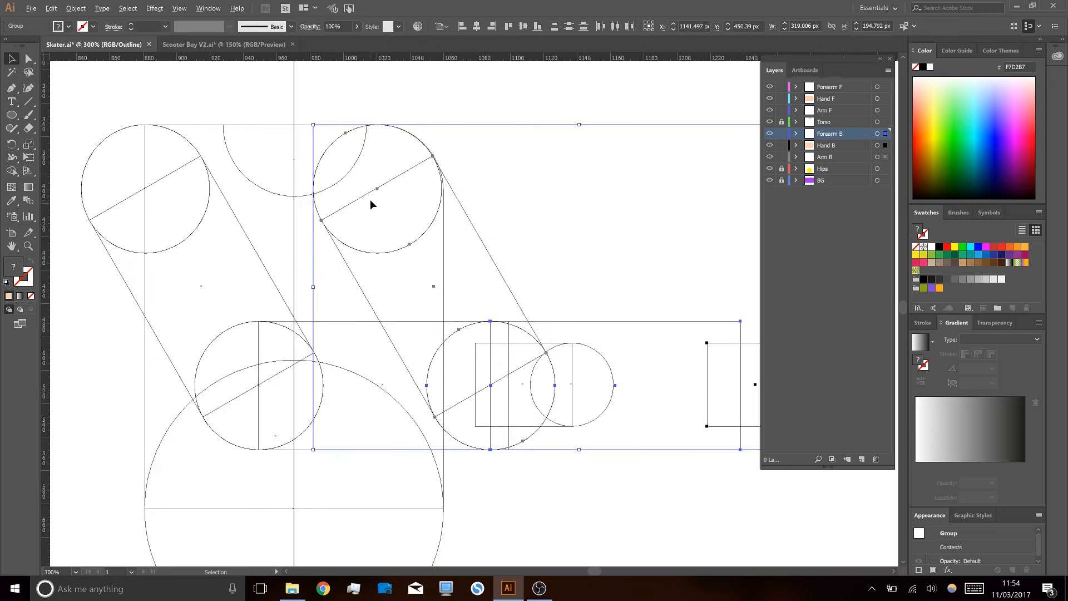
pyautogui.scroll(-1, 369, 199)
pyautogui.press('a')
pyautogui.hotkey('ctrl', 'y')
pyautogui.press('v')
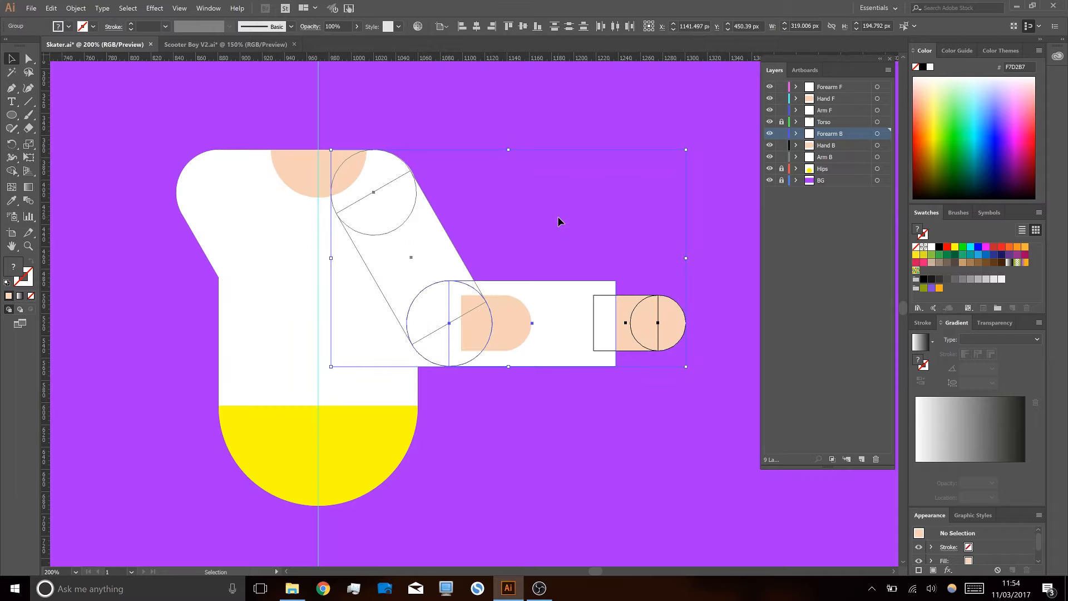
pyautogui.click(557, 222)
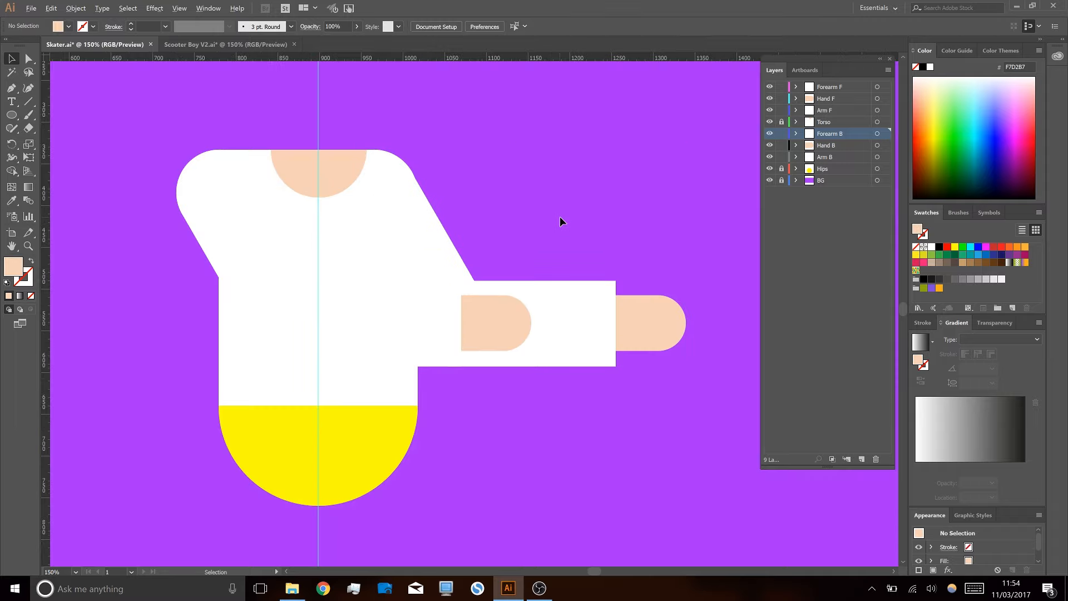
# - Unlock the Hips and Torso layers and scale all the artwork down together to about 332 px wide
pyautogui.scroll(-1, 561, 219)
pyautogui.scroll(-1, 561, 219)
pyautogui.press('space')
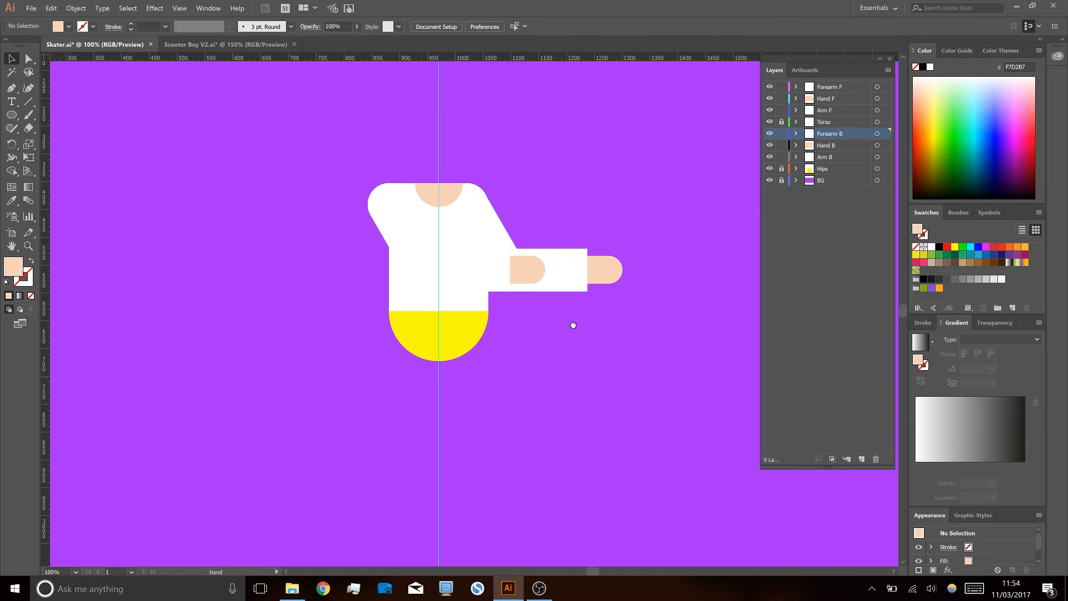
pyautogui.moveTo(601, 373); pyautogui.dragTo(567, 313)
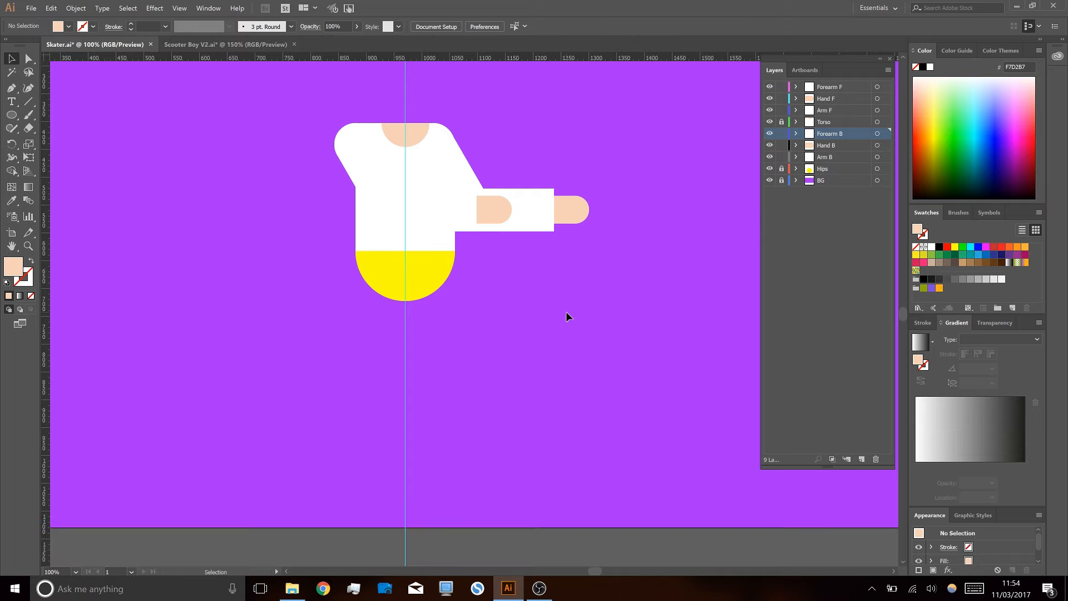
pyautogui.hscroll(1, 566, 311)
pyautogui.click(782, 170)
pyautogui.click(782, 122)
pyautogui.hotkey('ctrl', 'a')
pyautogui.press('space')
pyautogui.moveTo(501, 303); pyautogui.dragTo(513, 397)
pyautogui.moveTo(623, 428); pyautogui.dragTo(587, 403)
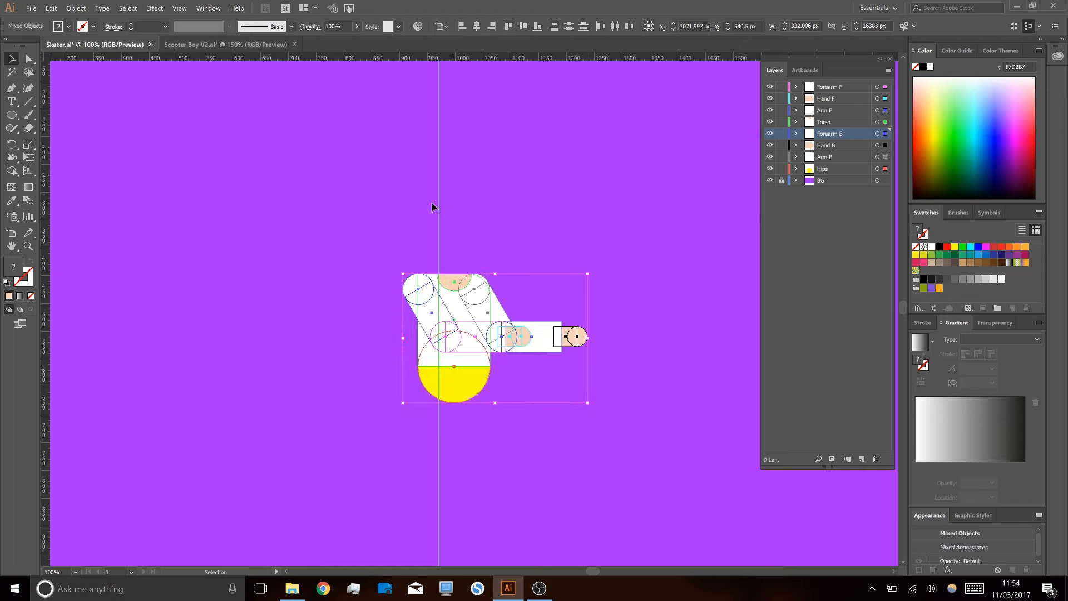
# - Delete the vertical guide, then move the whole figure up and resize it to about 362 by 253 px
pyautogui.click(400, 215)
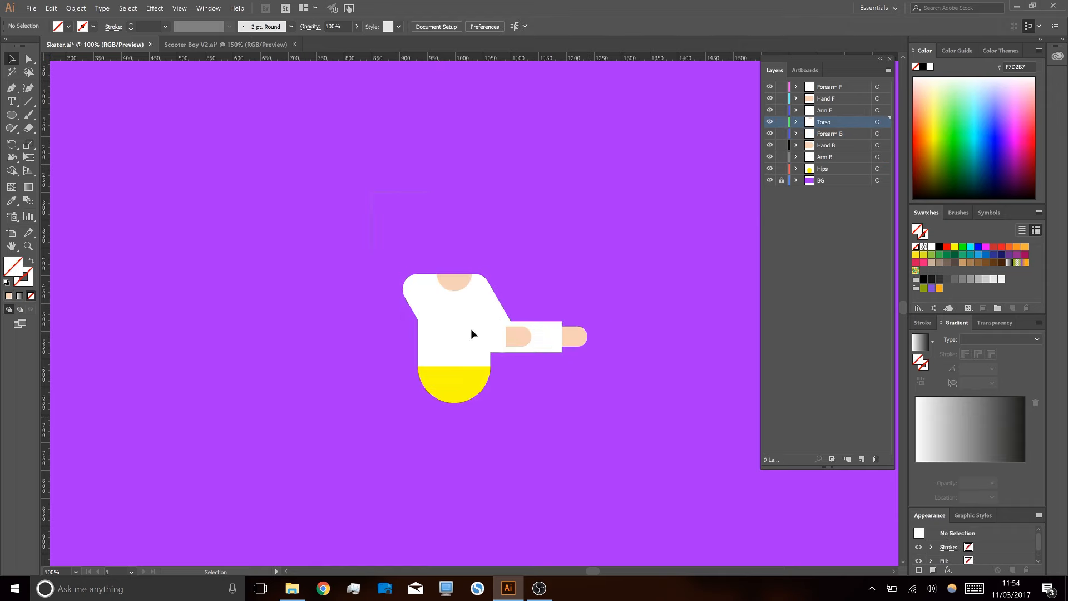
pyautogui.hotkey('ctrl', 'a')
pyautogui.moveTo(472, 380); pyautogui.dragTo(443, 361)
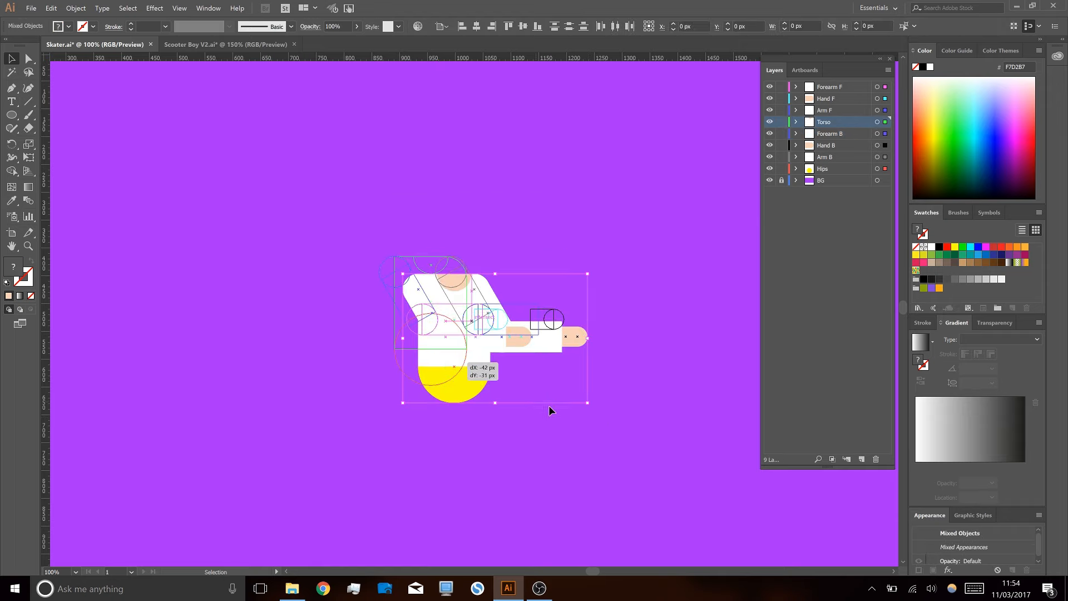
pyautogui.moveTo(566, 389); pyautogui.dragTo(574, 394)
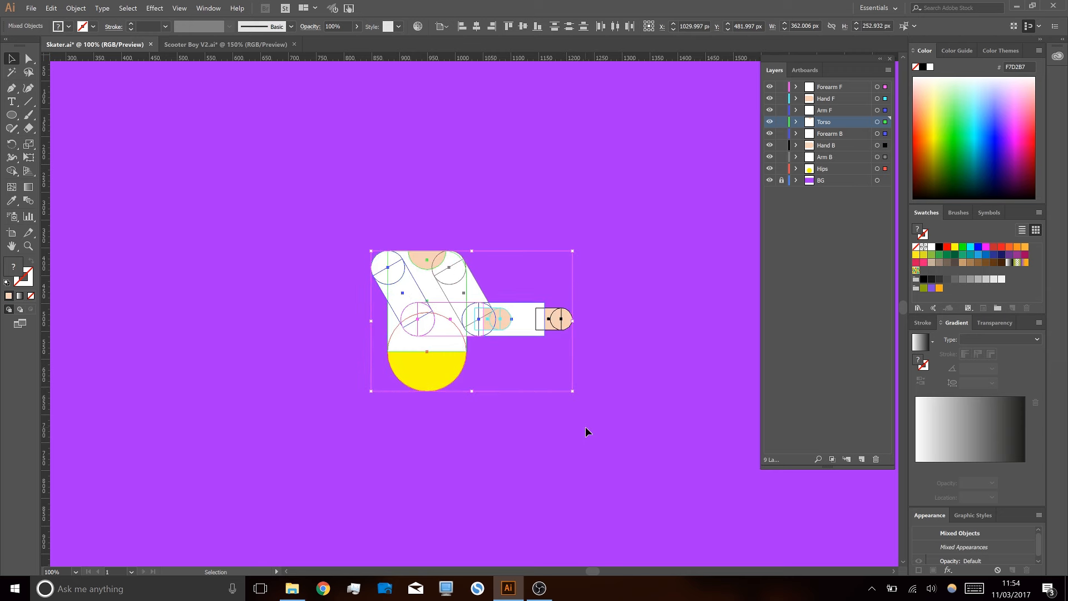
pyautogui.click(586, 433)
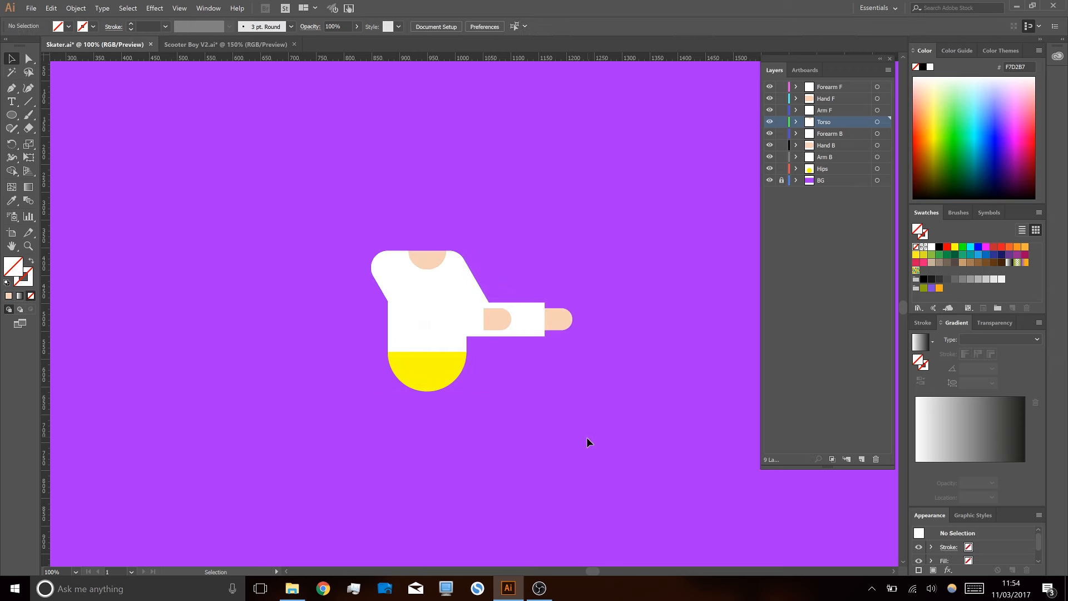
# - Examine the legs, shoes, wheels and scooter of the reference figure in Scooter Boy V2.ai, and return to Skater.ai
pyautogui.click(242, 44)
pyautogui.scroll(-5, 390, 390)
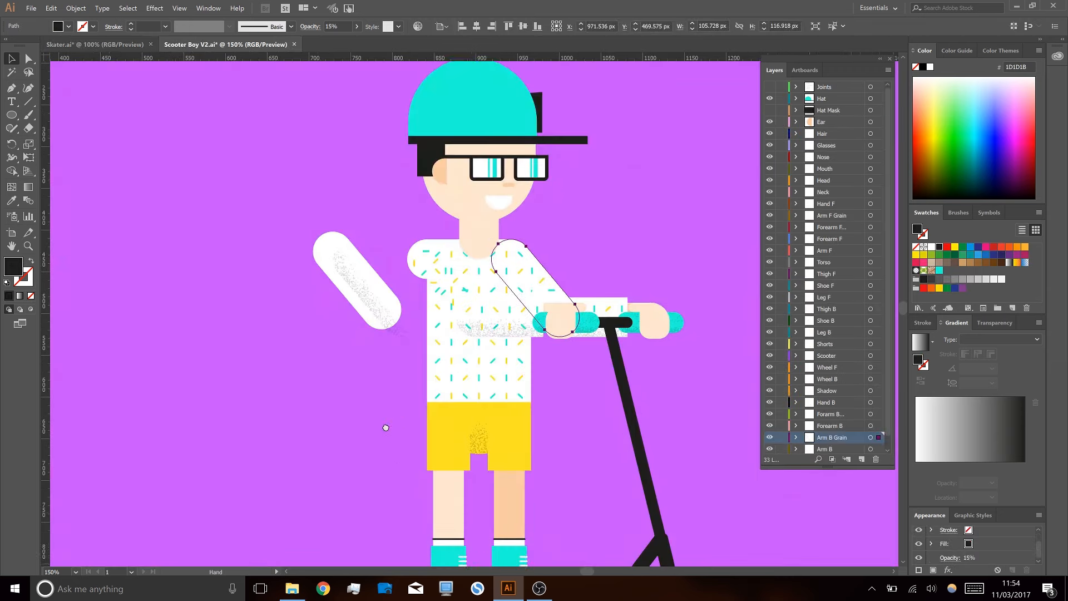
pyautogui.hscroll(2, 379, 400)
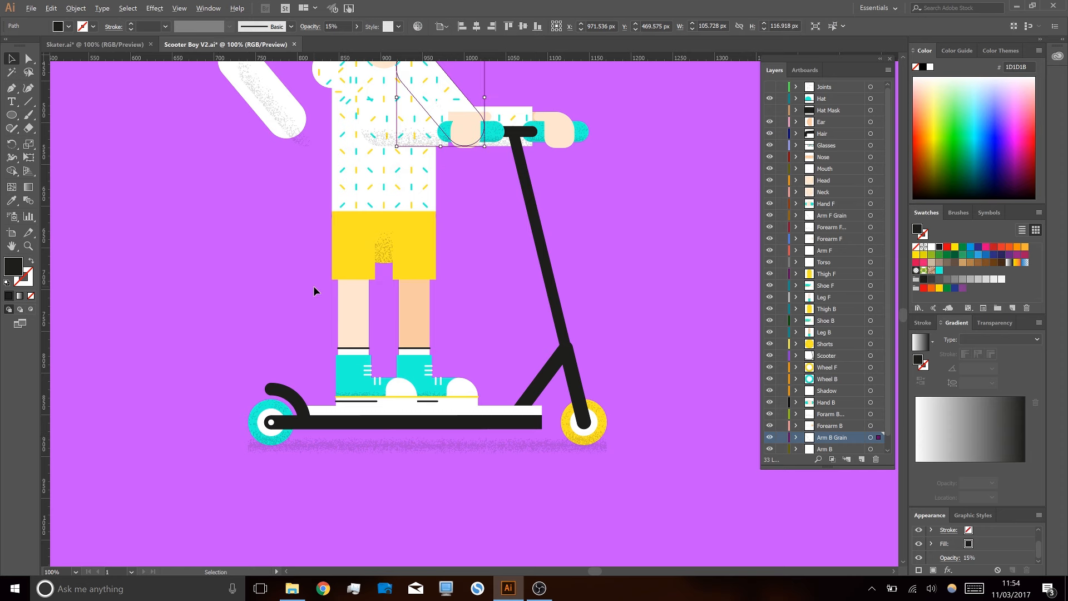
pyautogui.scroll(-1, 313, 286)
pyautogui.moveTo(269, 239); pyautogui.dragTo(352, 314)
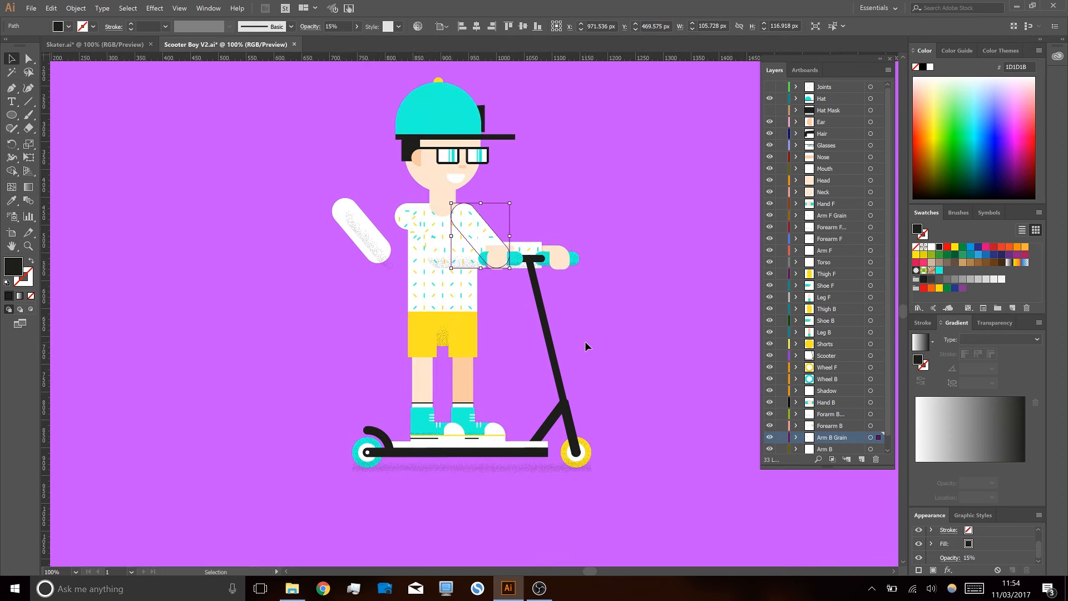
pyautogui.click(106, 44)
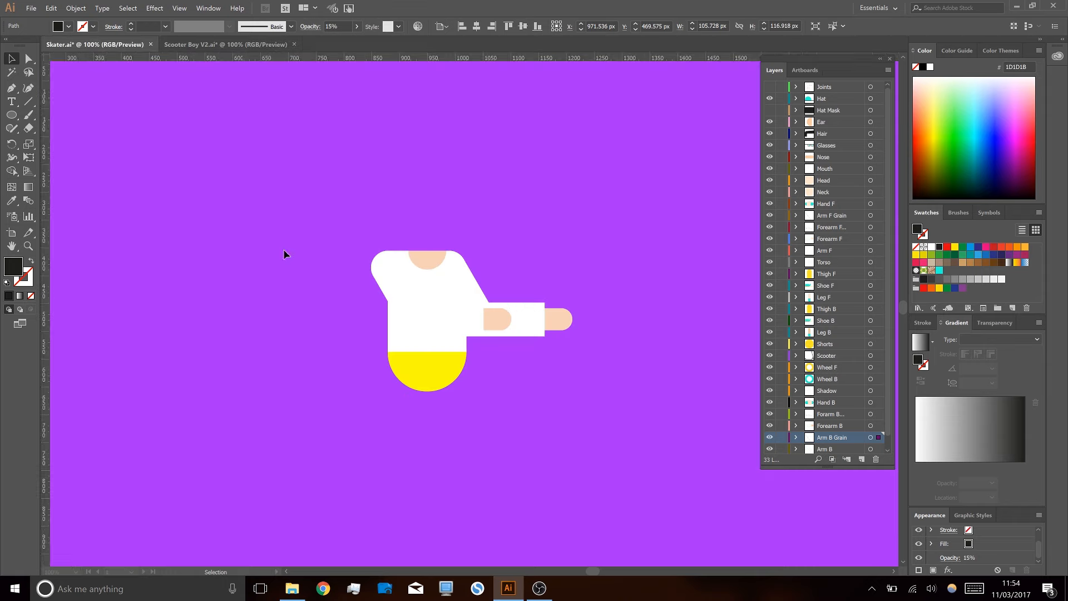
# - Add a new layer above Forearm F and save the file
pyautogui.moveTo(349, 361); pyautogui.dragTo(369, 250)
pyautogui.click(831, 89)
pyautogui.click(862, 459)
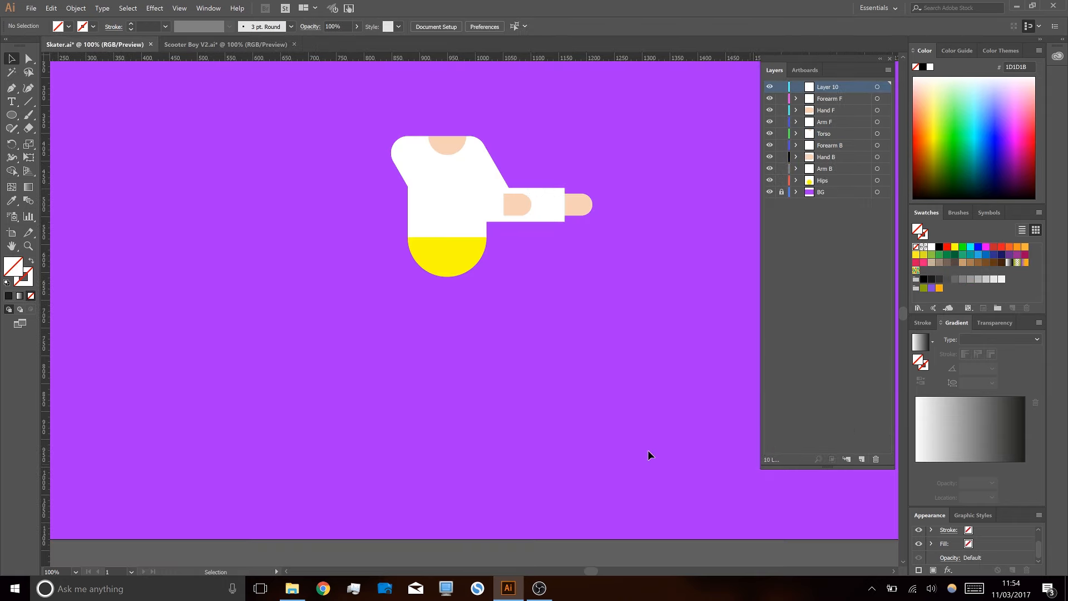
pyautogui.hotkey('ctrl', 's')
# - Draw a circle about 57 px wide below and behind the figure, and fill it with turquoise 00FFB0
pyautogui.press('l')
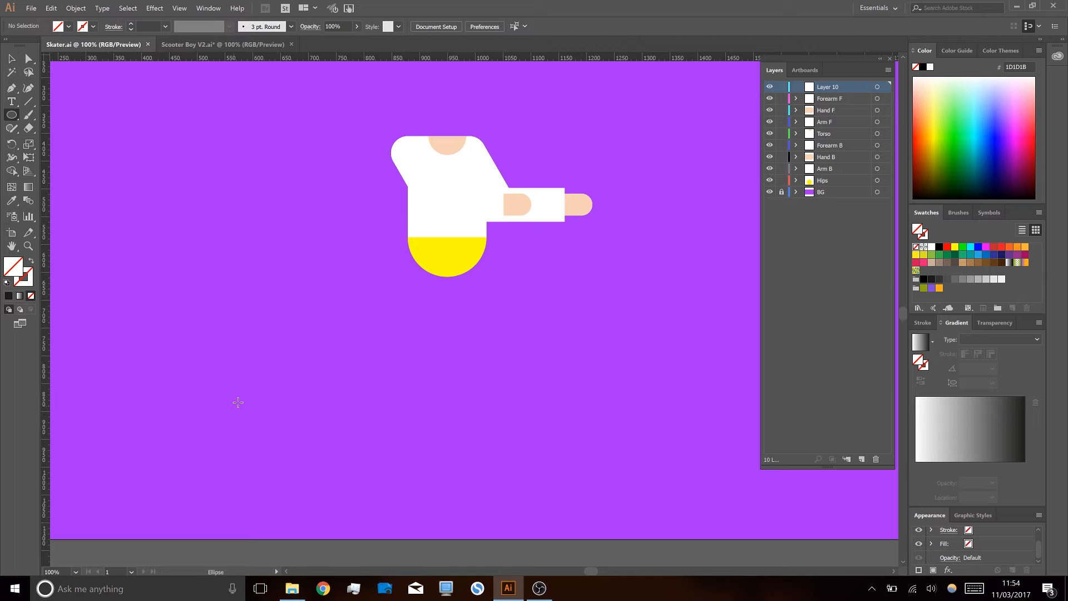
pyautogui.moveTo(243, 391); pyautogui.dragTo(275, 422)
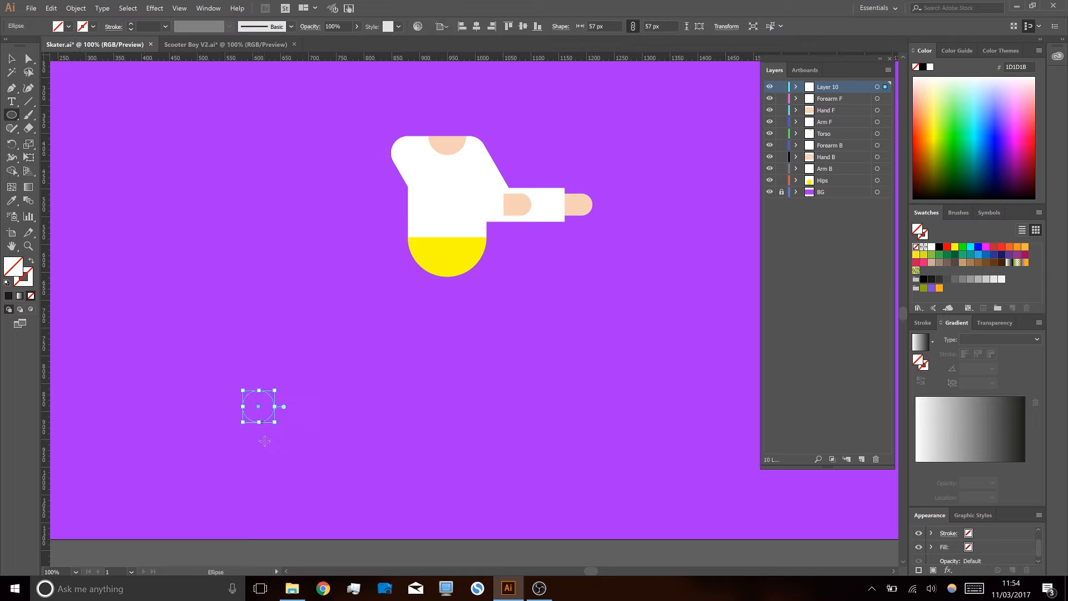
pyautogui.doubleClick(17, 271)
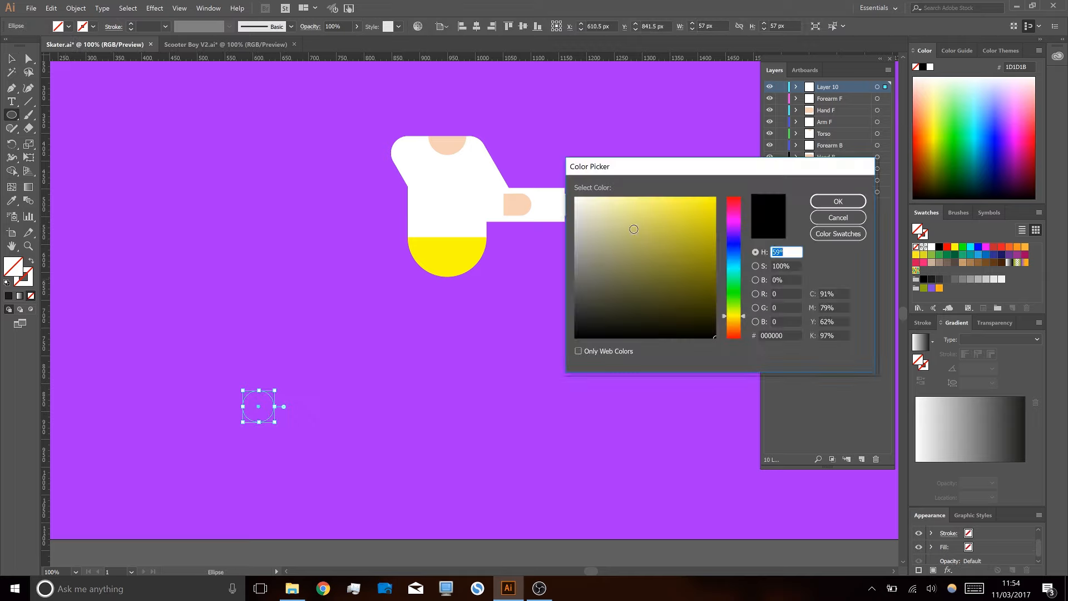
pyautogui.click(734, 267)
pyautogui.moveTo(697, 246)
pyautogui.mouseDown()
pyautogui.moveTo(707, 183)
pyautogui.moveTo(723, 184)
pyautogui.mouseUp()
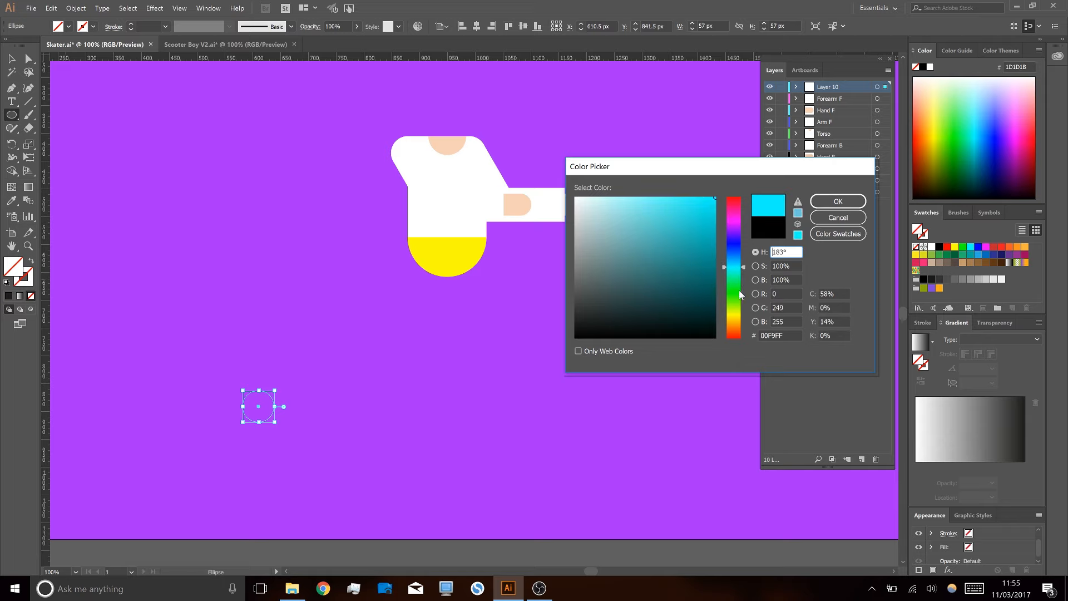
pyautogui.moveTo(746, 270); pyautogui.dragTo(748, 276)
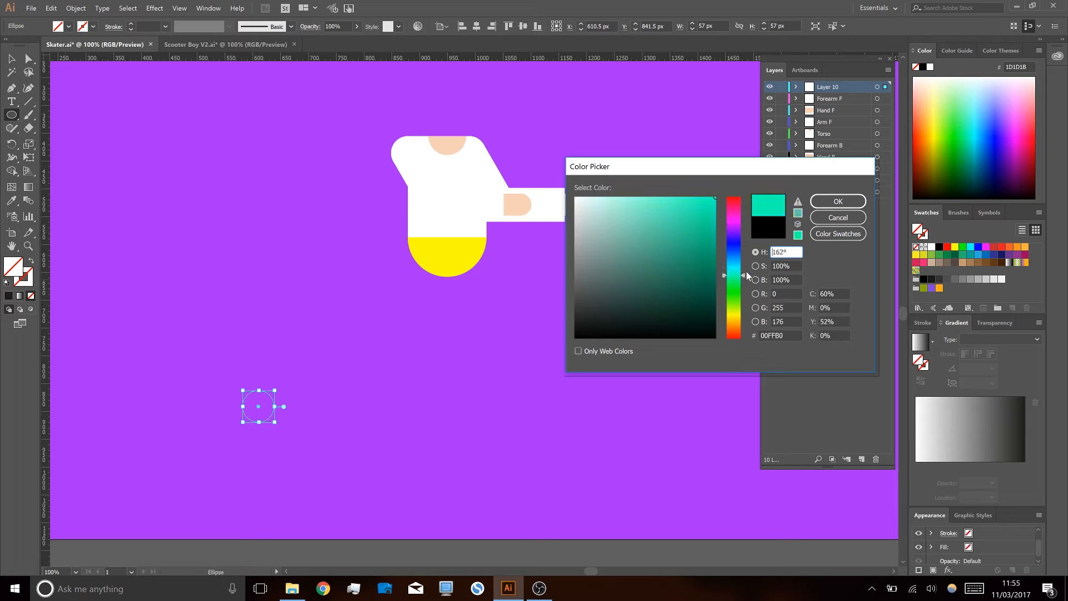
pyautogui.click(841, 199)
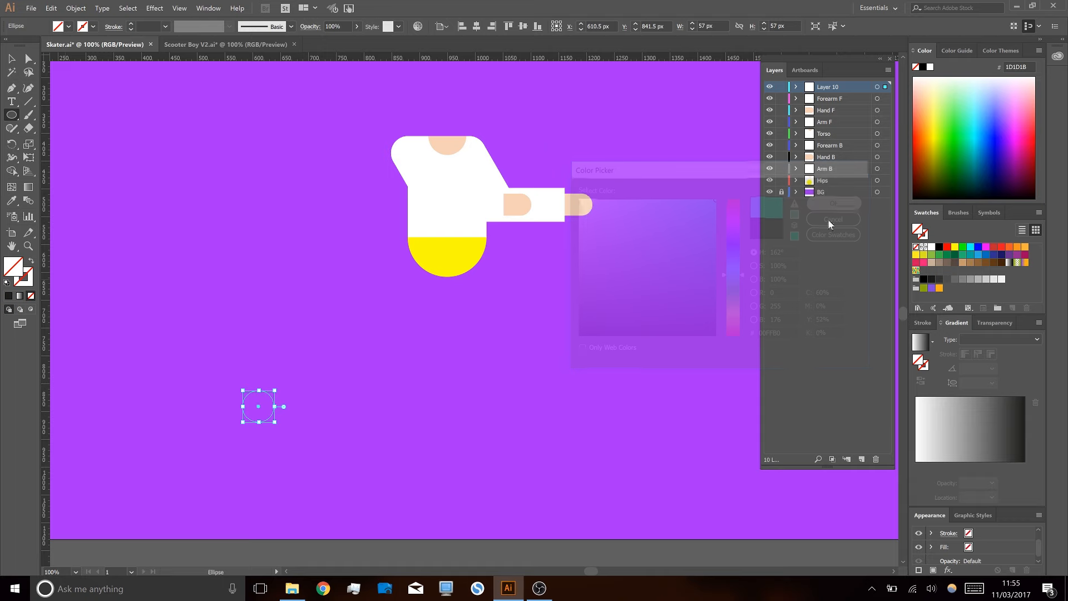
# - Enlarge the turquoise circle evenly about its centre to about 81 px
pyautogui.press('v')
pyautogui.click(265, 397)
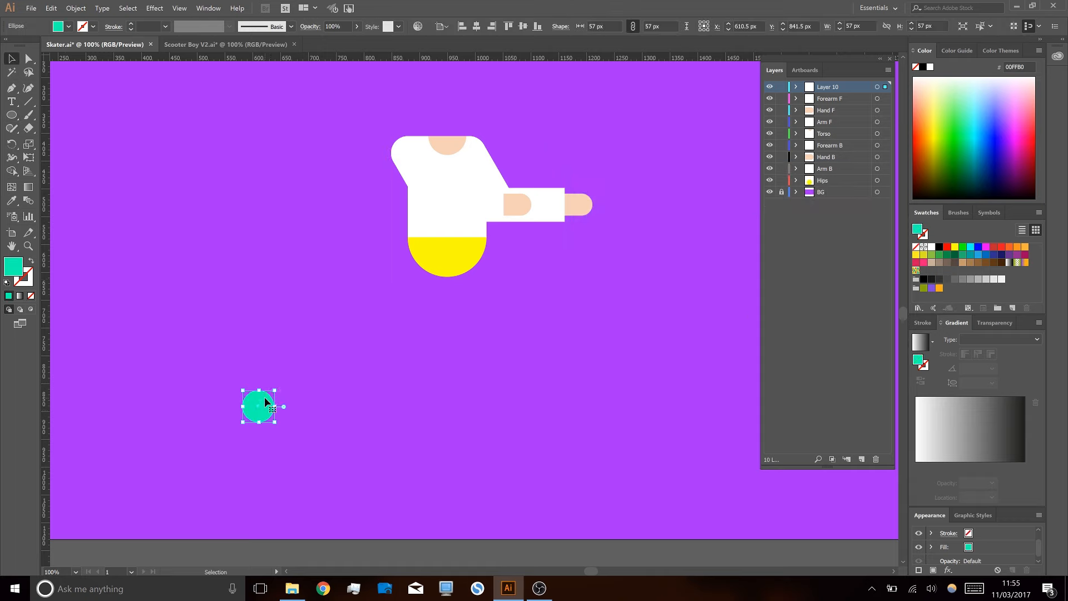
pyautogui.moveTo(274, 391); pyautogui.dragTo(286, 387)
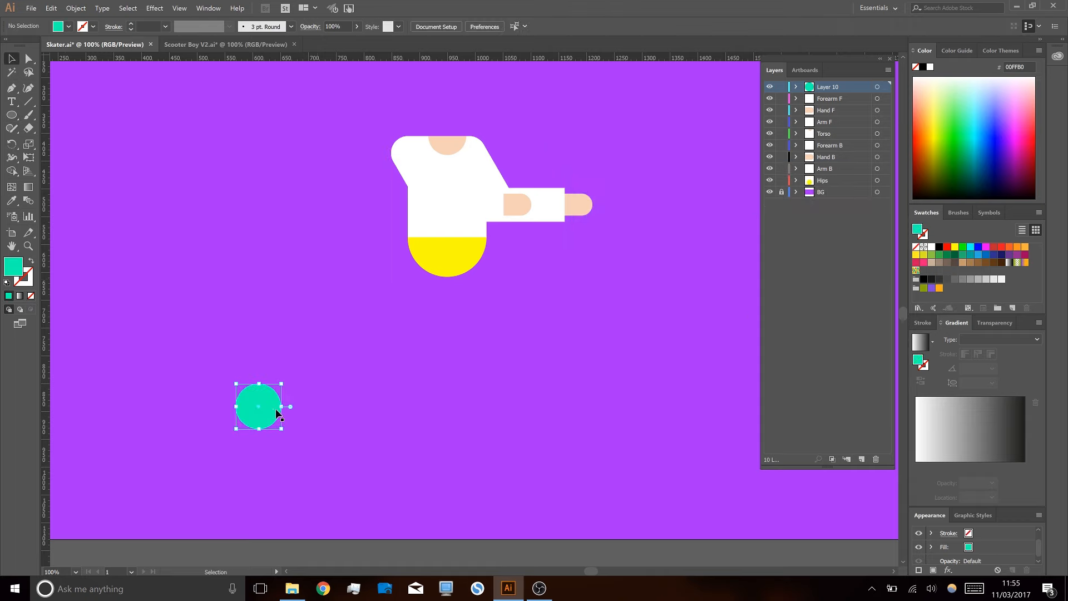
# - Duplicate the wheel circle in place, scale the copy about its centre to about 43 px, and fill it with the torso's white
pyautogui.press('a')
pyautogui.press('v')
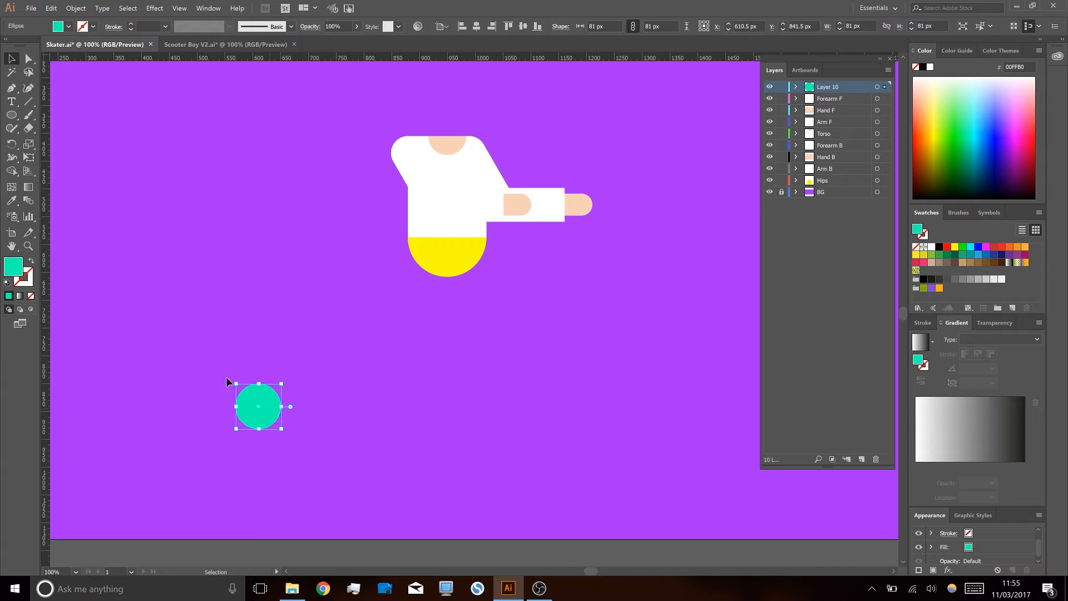
pyautogui.moveTo(284, 384); pyautogui.dragTo(280, 397)
pyautogui.press('i')
pyautogui.click(433, 190)
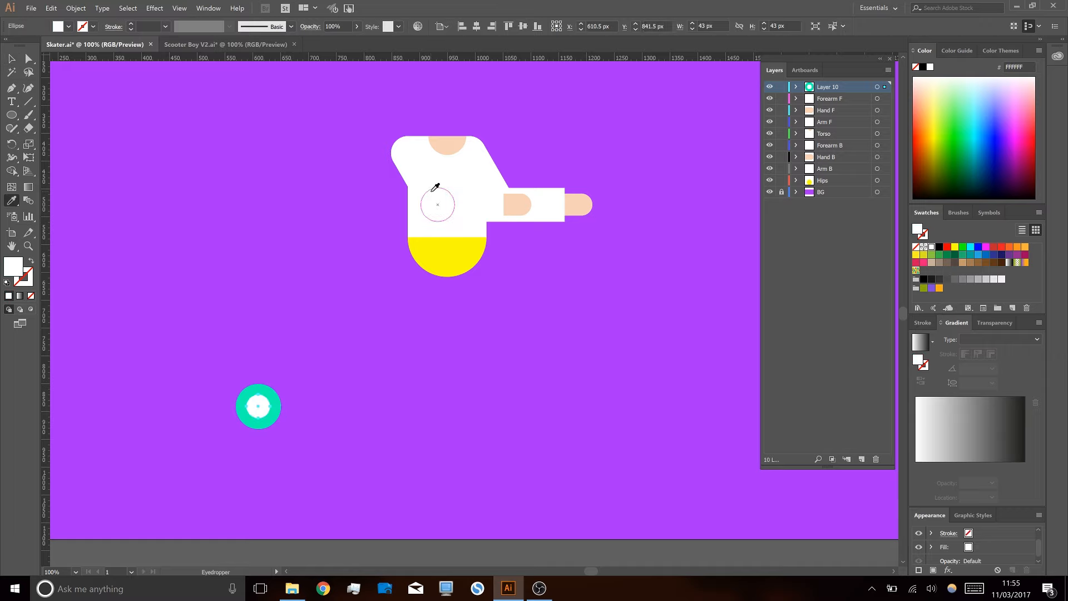
pyautogui.press('v')
pyautogui.click(298, 351)
pyautogui.scroll(-1, 300, 412)
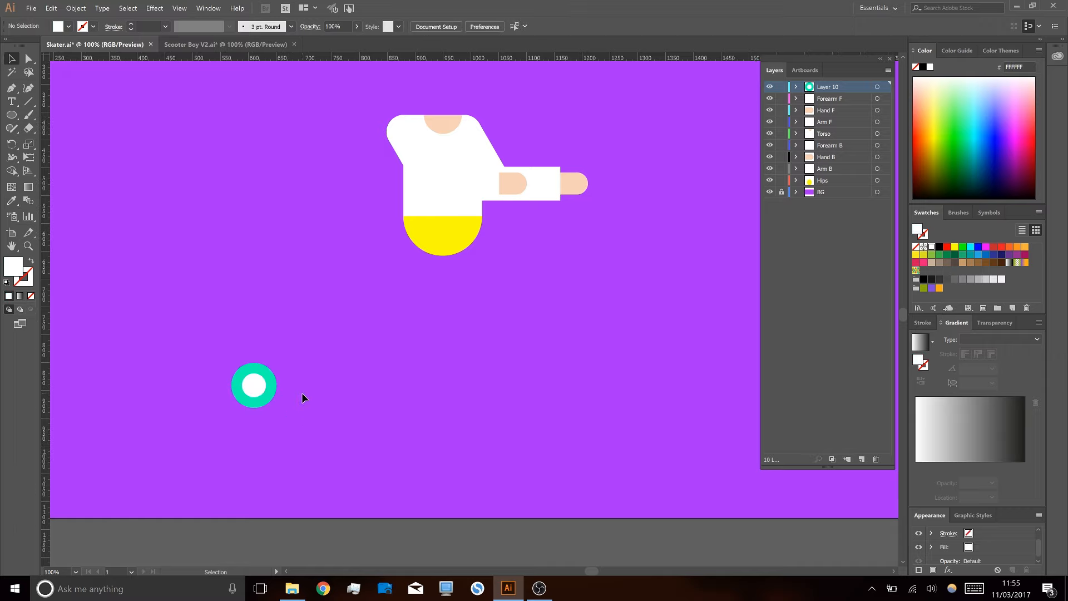
# - Compare the new wheel with the scooter's rear wheel in Scooter Boy V2.ai, and return to Skater.ai
pyautogui.click(218, 45)
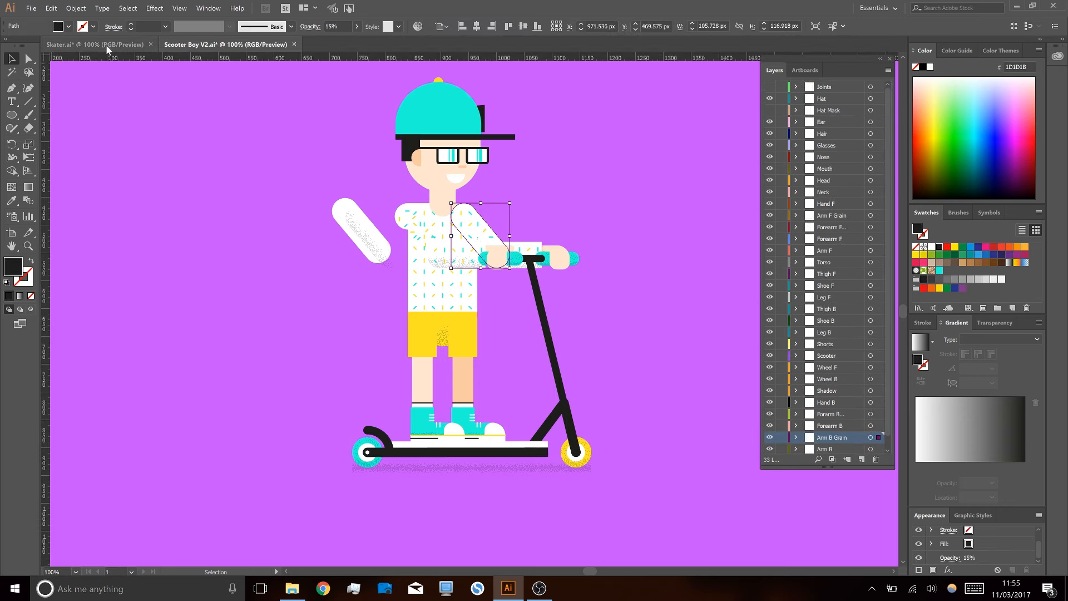
pyautogui.click(106, 45)
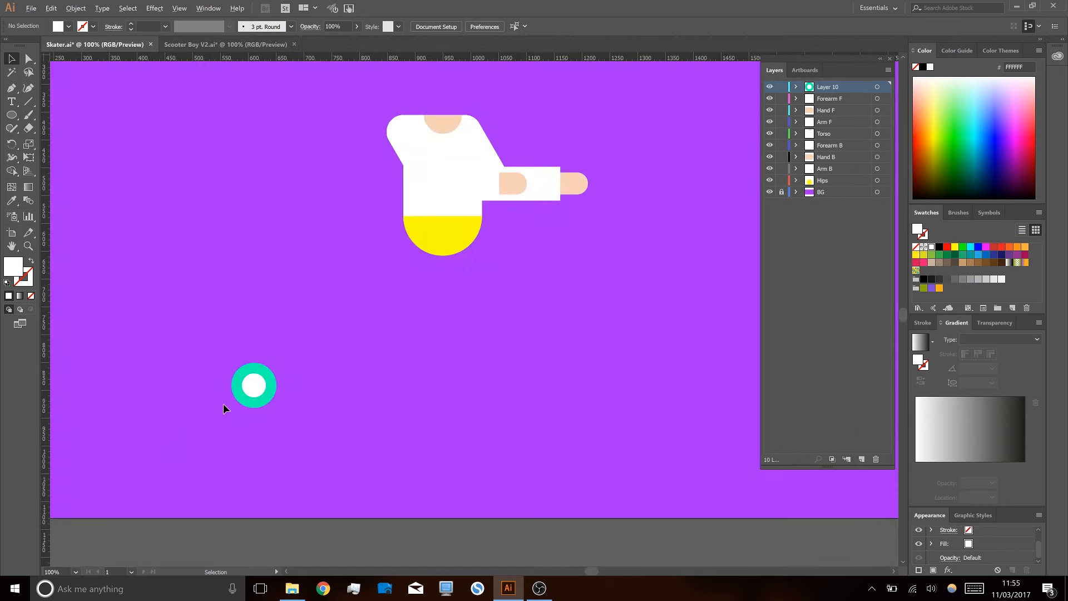
# - Enlarge the wheel's white inner circle slightly about its centre, leaving a thinner turquoise ring
pyautogui.click(286, 362)
pyautogui.moveTo(288, 359); pyautogui.dragTo(294, 353)
pyautogui.click(354, 410)
pyautogui.scroll(-1, 352, 405)
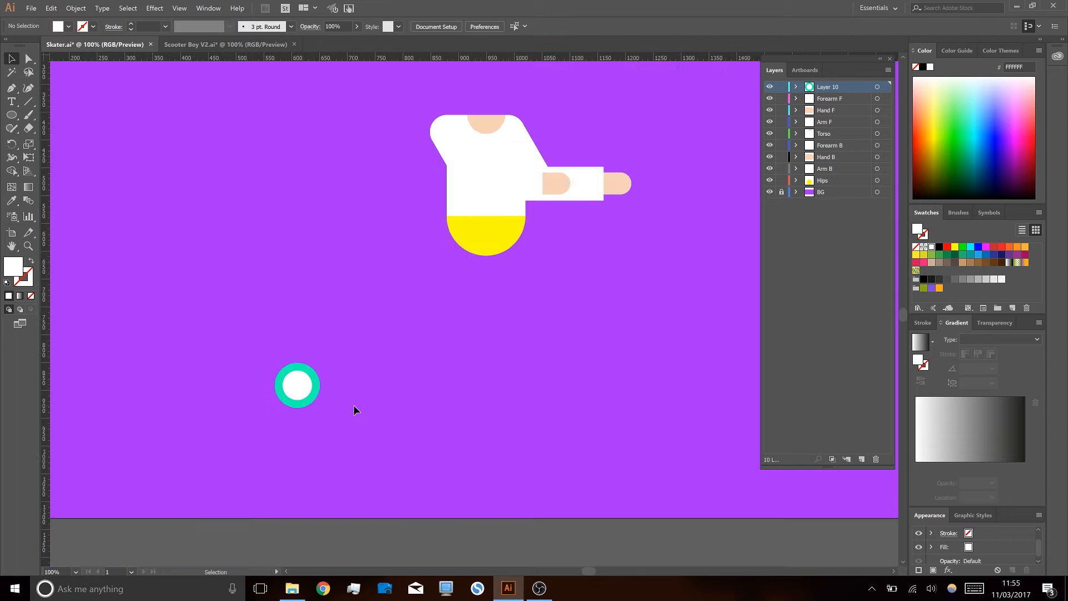
# - Check the scooter deck in Scooter Boy V2.ai, and draw a horizontal line about 433 px long from the wheel's centre in Skater.ai
pyautogui.click(239, 47)
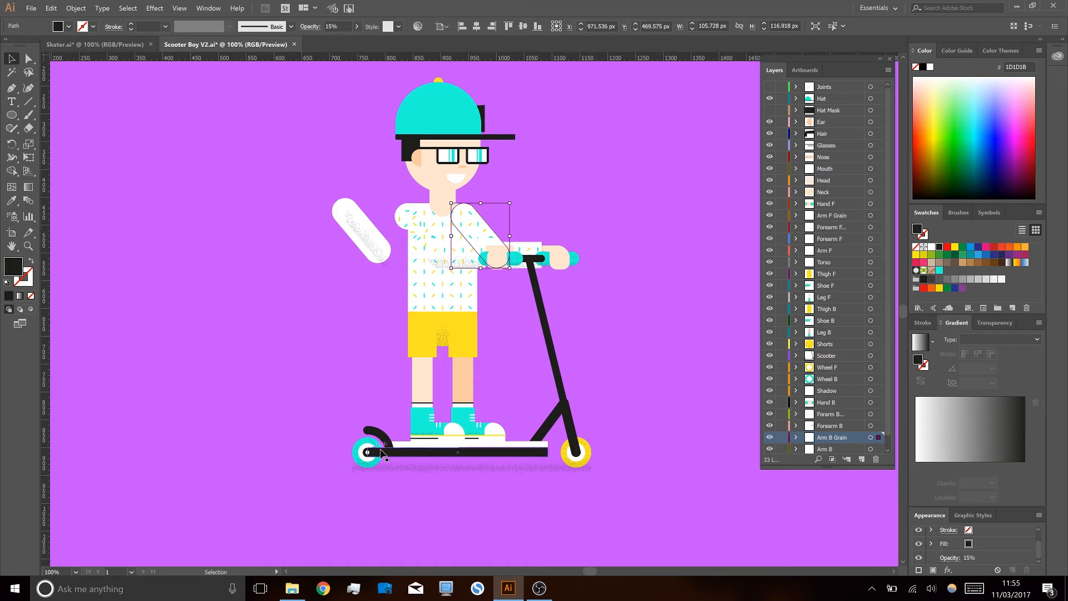
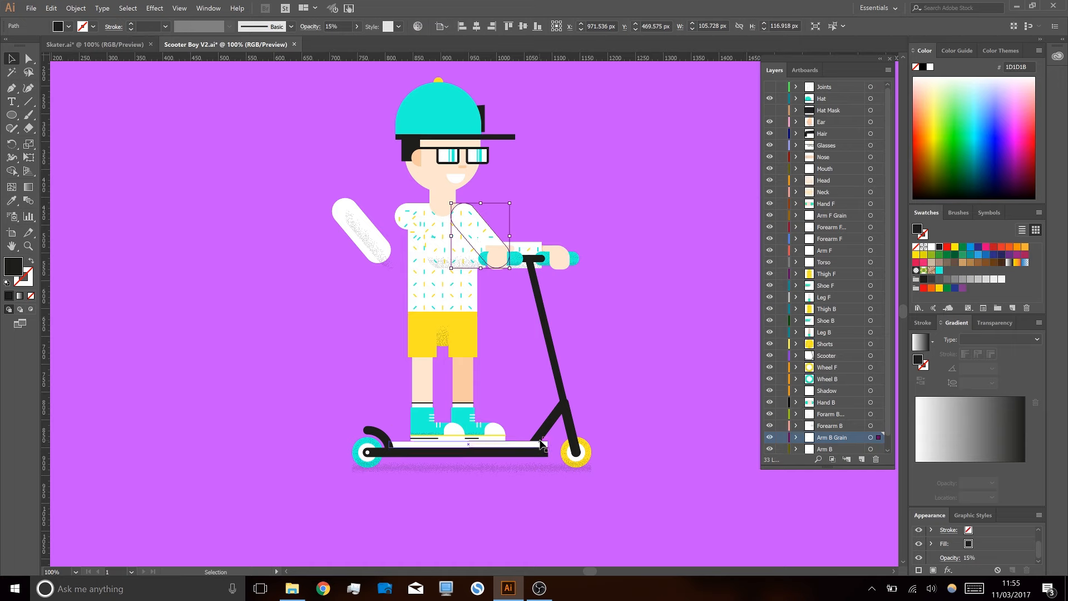
pyautogui.click(94, 44)
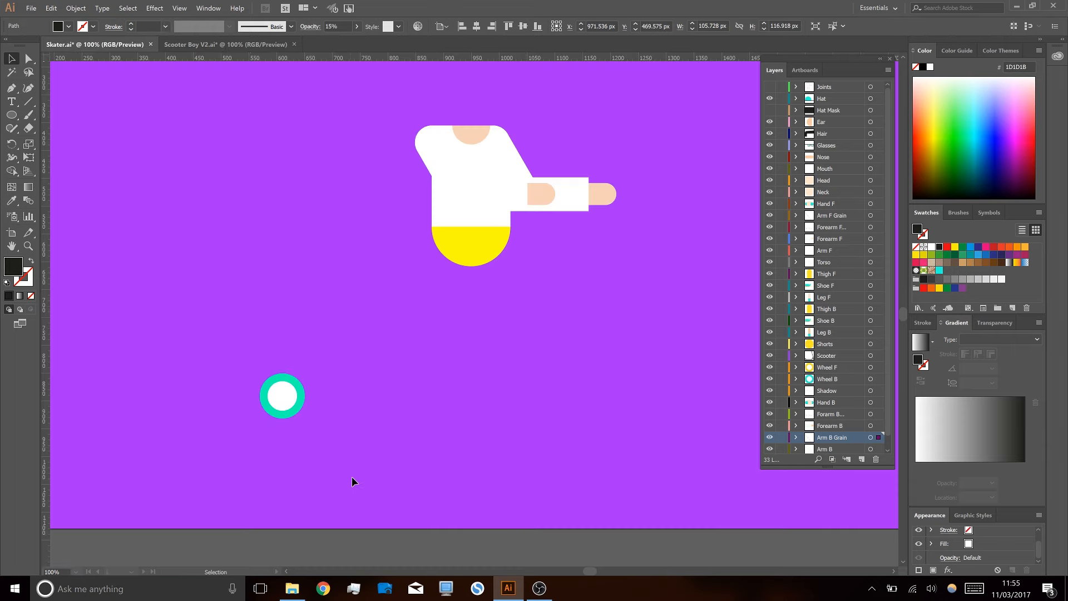
pyautogui.press('\\')
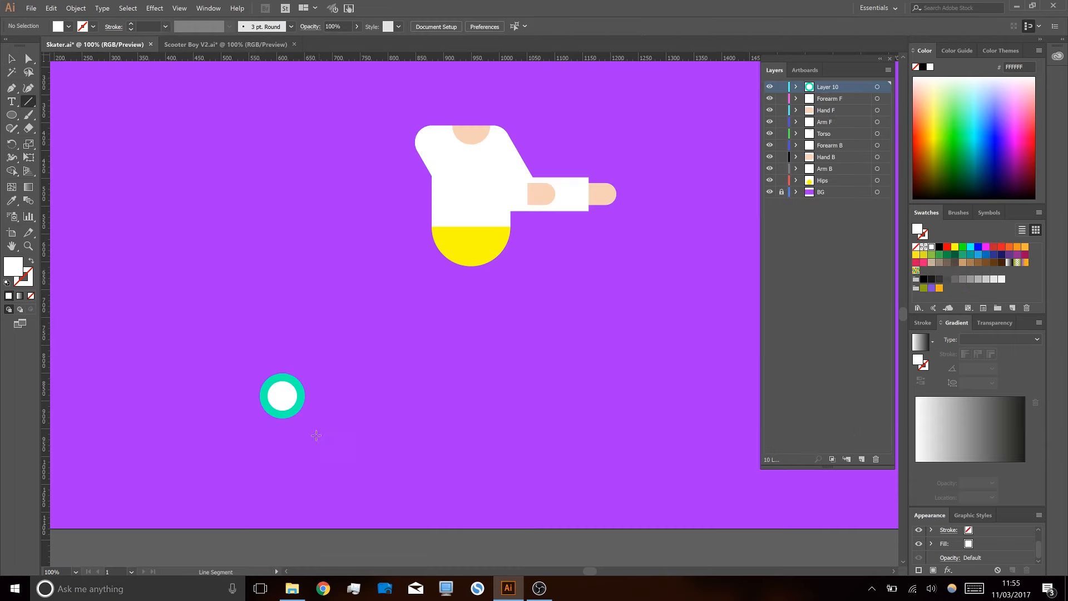
pyautogui.moveTo(282, 396); pyautogui.dragTo(523, 396)
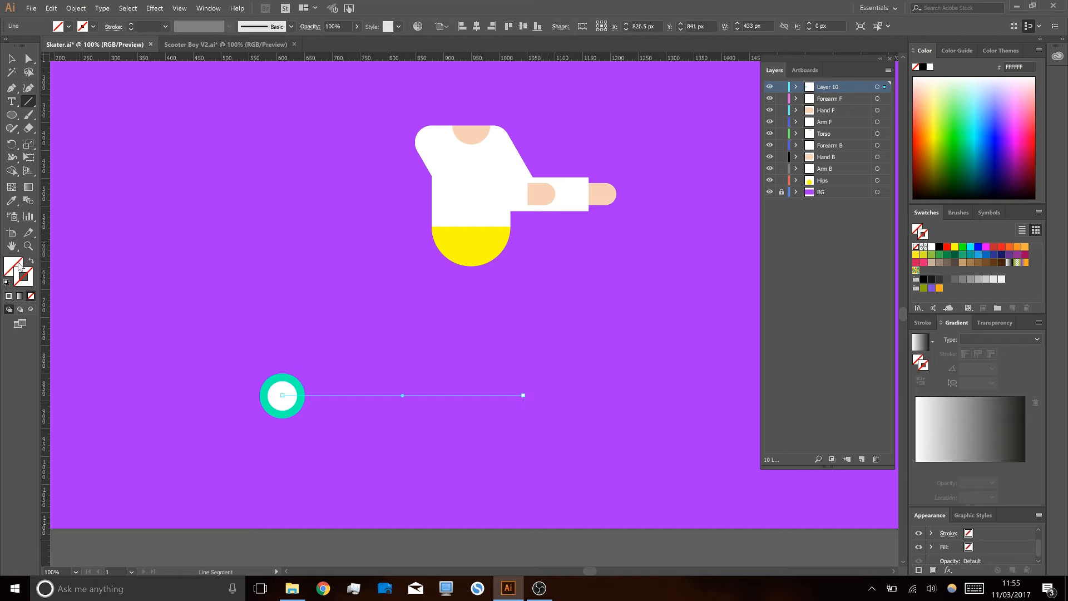
# - Give the deck line a visible stroke and colour it black 000000
pyautogui.doubleClick(24, 277)
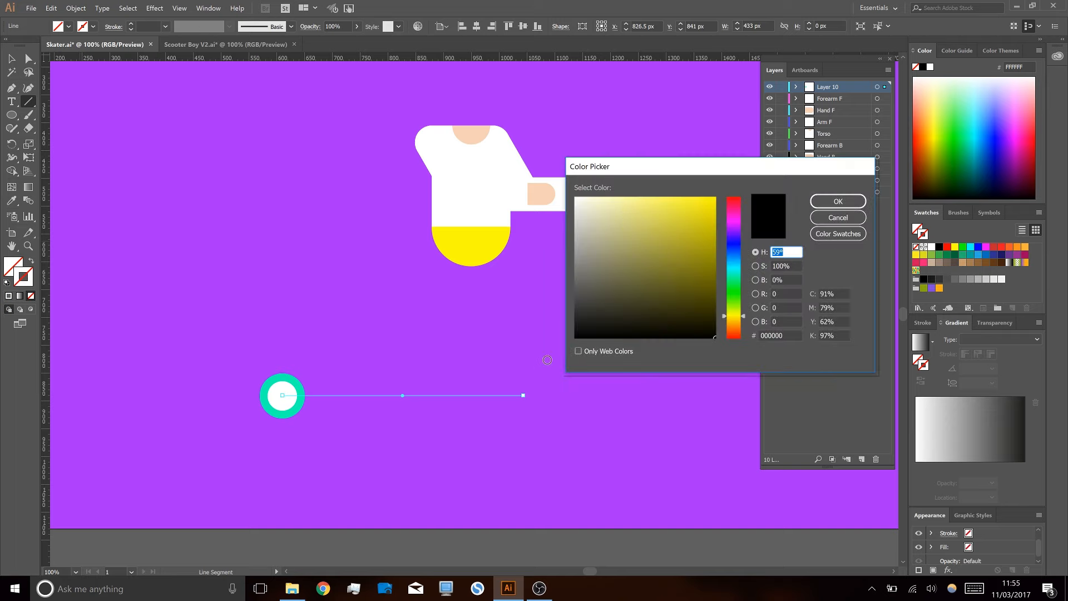
pyautogui.click(838, 201)
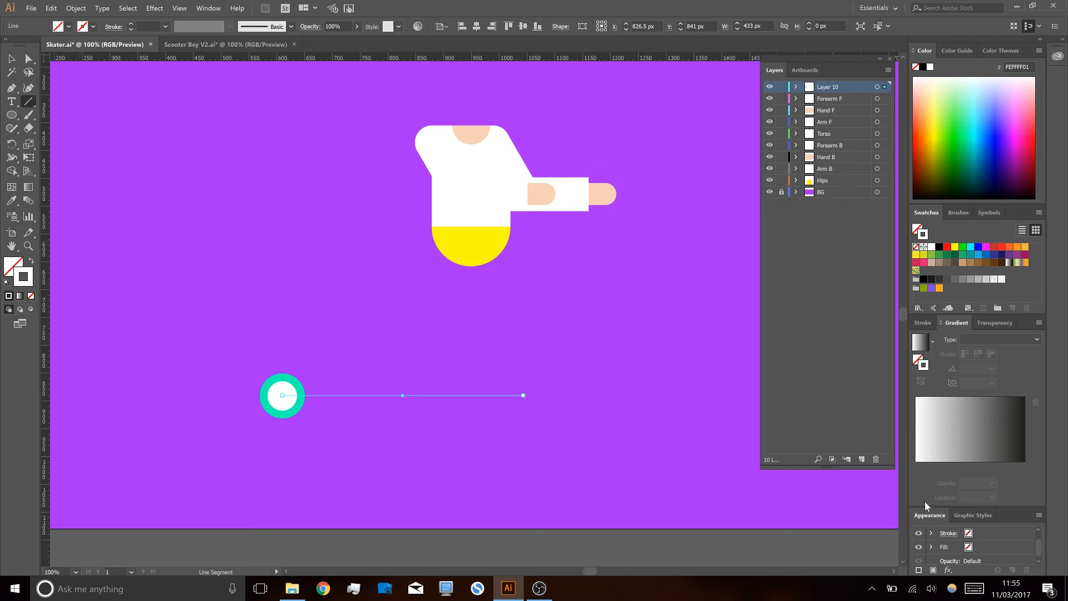
pyautogui.click(132, 23)
pyautogui.click(131, 23)
pyautogui.click(131, 23)
pyautogui.click(131, 24)
pyautogui.click(131, 24)
pyautogui.click(132, 24)
pyautogui.doubleClick(25, 277)
pyautogui.moveTo(605, 300); pyautogui.dragTo(565, 353)
pyautogui.click(842, 201)
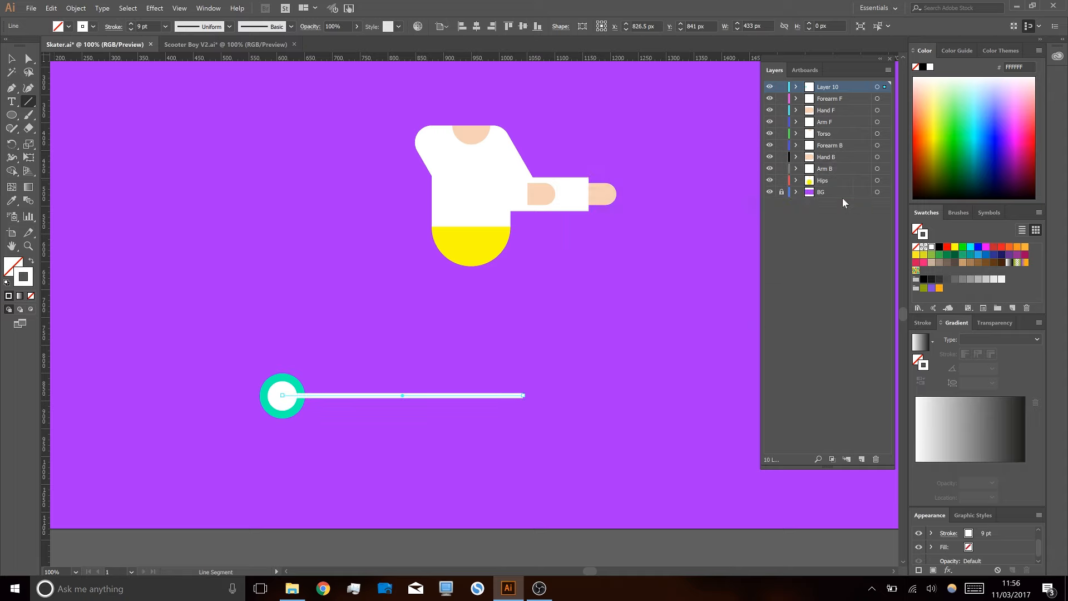
# - Set the deck line's stroke weight to 25 pt and give it round caps
pyautogui.click(131, 24)
pyautogui.click(132, 24)
pyautogui.click(131, 24)
pyautogui.click(132, 24)
pyautogui.click(131, 24)
pyautogui.click(132, 25)
pyautogui.click(132, 25)
pyautogui.click(132, 25)
pyautogui.click(131, 25)
pyautogui.click(131, 24)
pyautogui.click(131, 24)
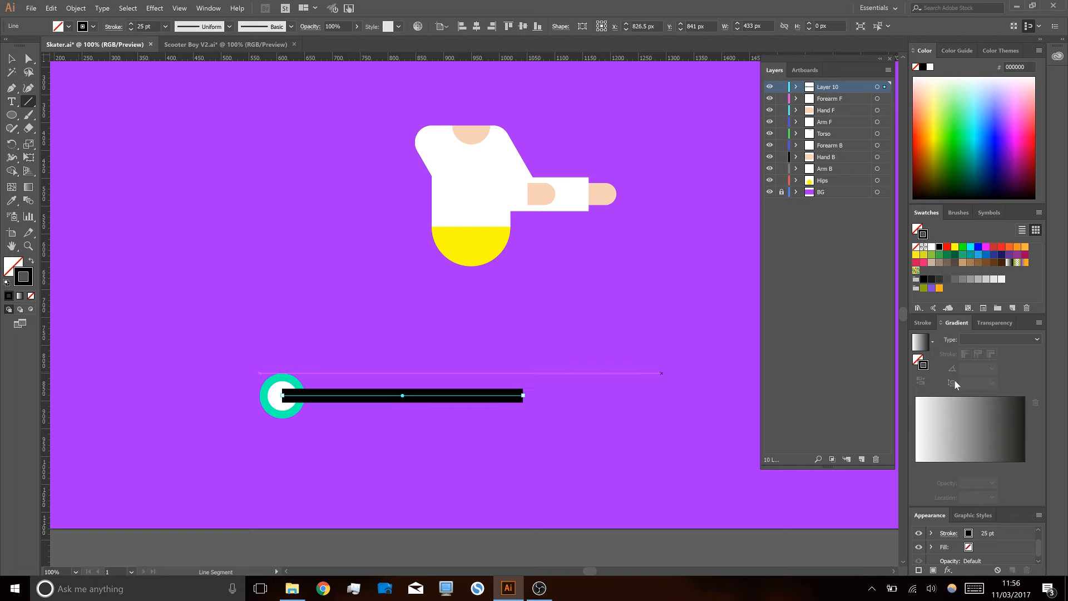
pyautogui.click(924, 323)
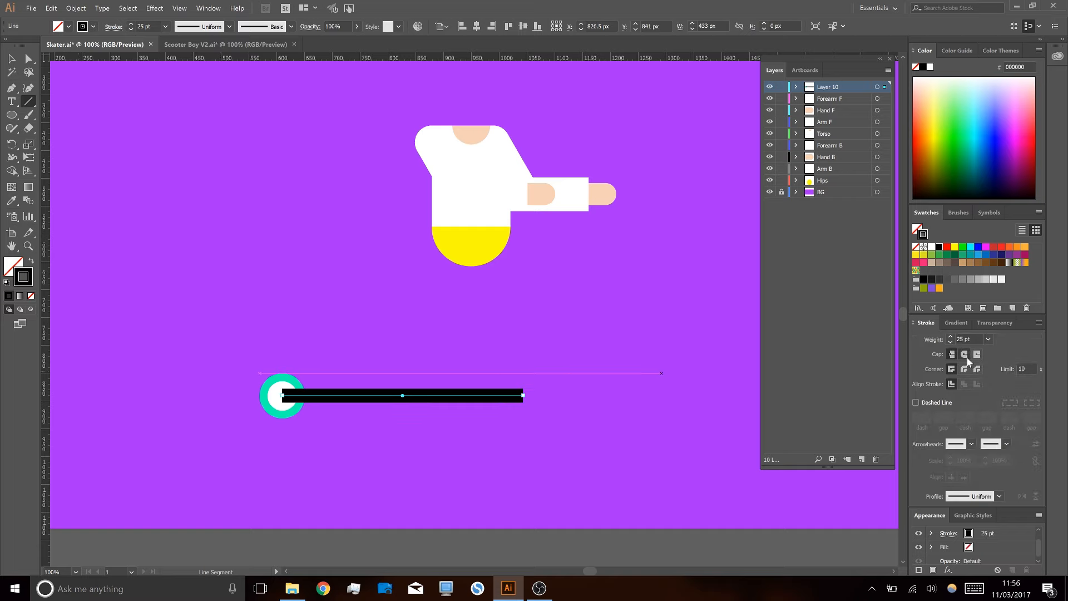
pyautogui.click(965, 355)
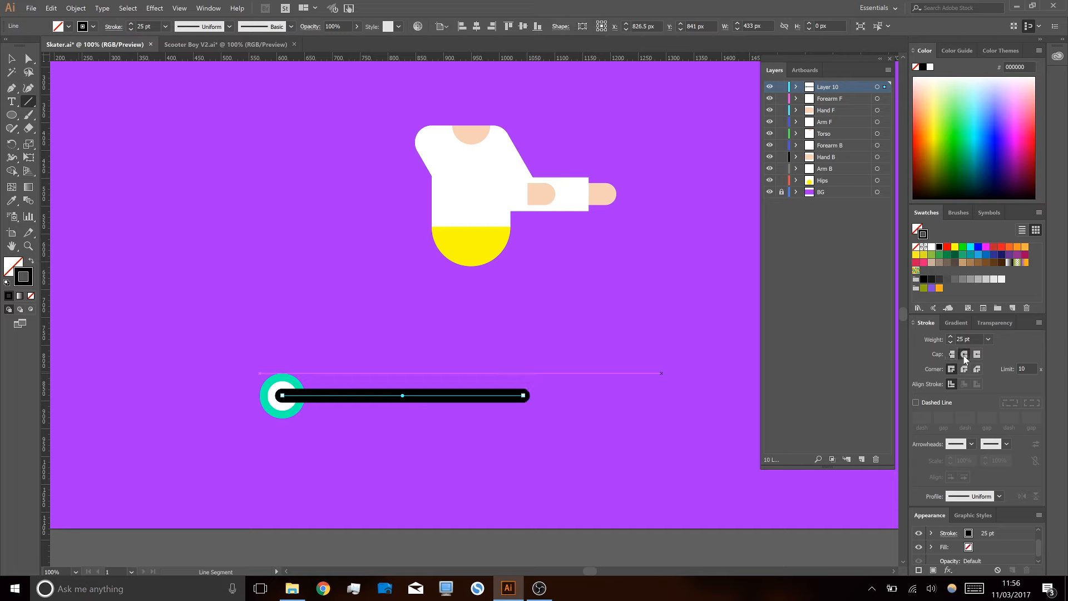
pyautogui.click(12, 58)
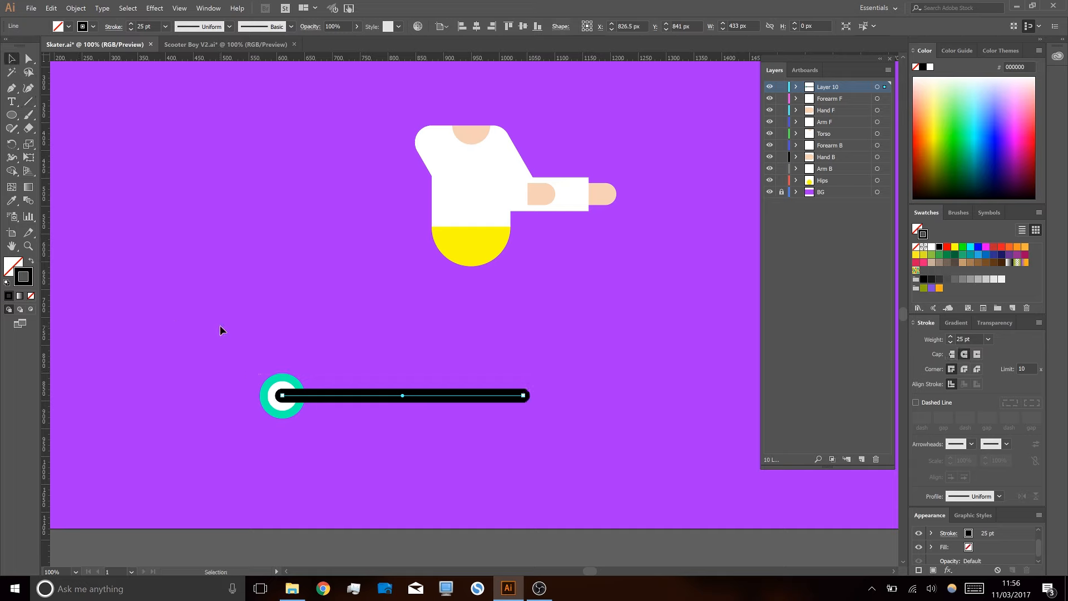
# - Move the wheel and the line's rear end toward the figure, and extend the front end so the line is about 340 px long
pyautogui.press('a')
pyautogui.keyDown('shift'); pyautogui.click(285, 396); pyautogui.keyUp('shift')
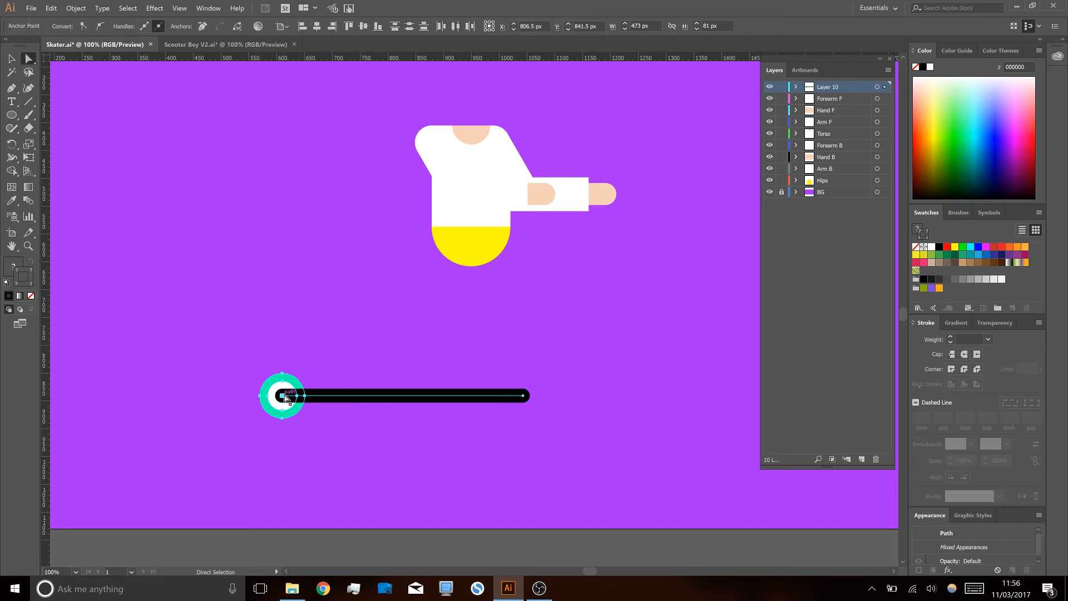
pyautogui.moveTo(284, 398); pyautogui.dragTo(381, 418)
pyautogui.click(579, 389)
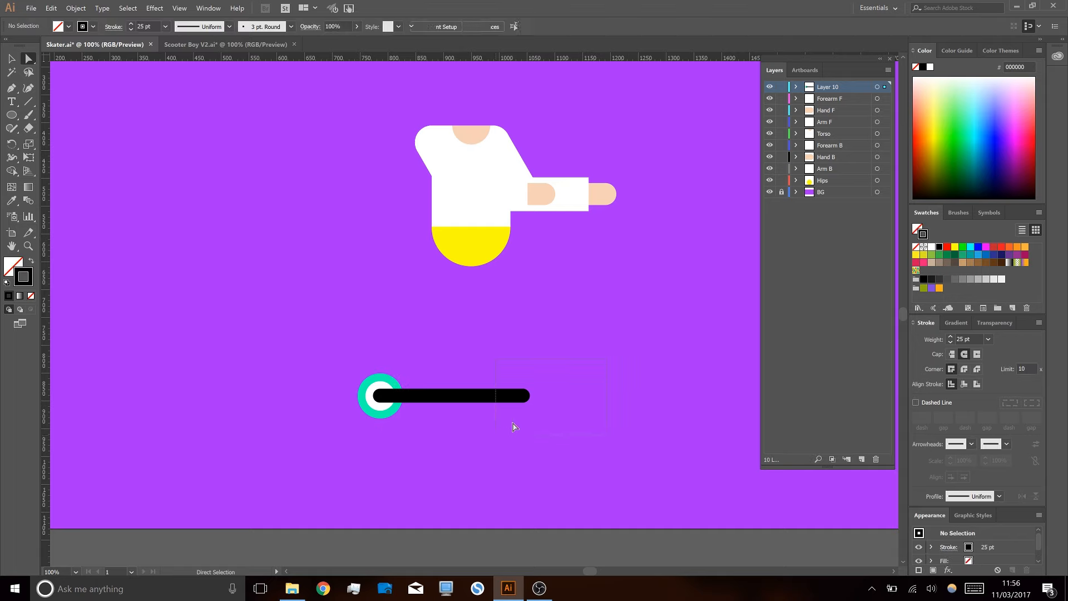
pyautogui.click(525, 397)
pyautogui.moveTo(525, 397); pyautogui.dragTo(565, 435)
pyautogui.click(564, 451)
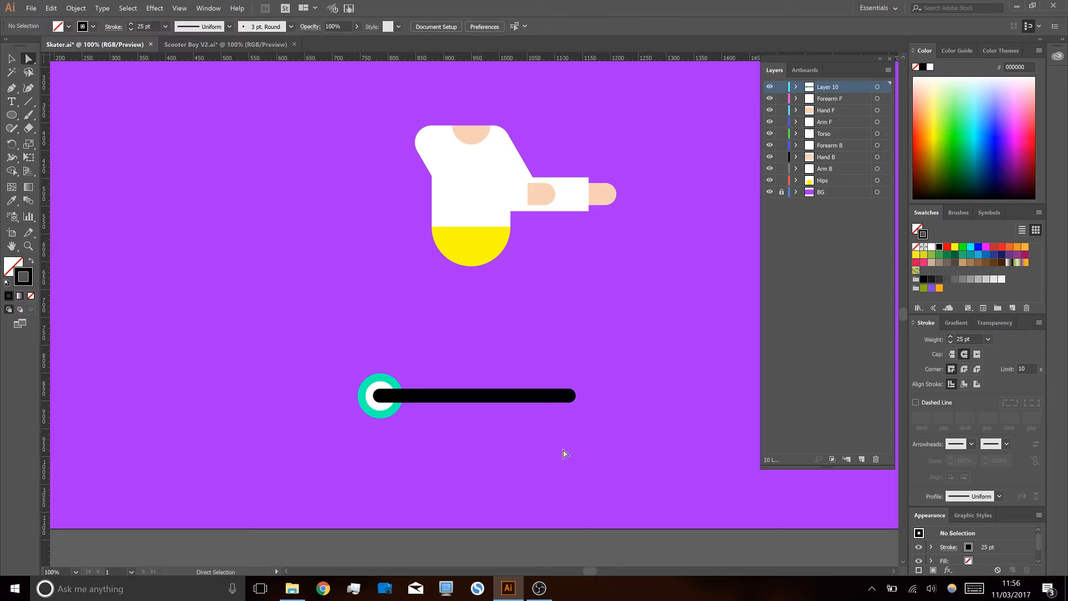
# - Change the deck line's caps to butt, and check the deck's rear wheel joint in Scooter Boy V2.ai before returning to Skater.ai
pyautogui.press('v')
pyautogui.click(561, 400)
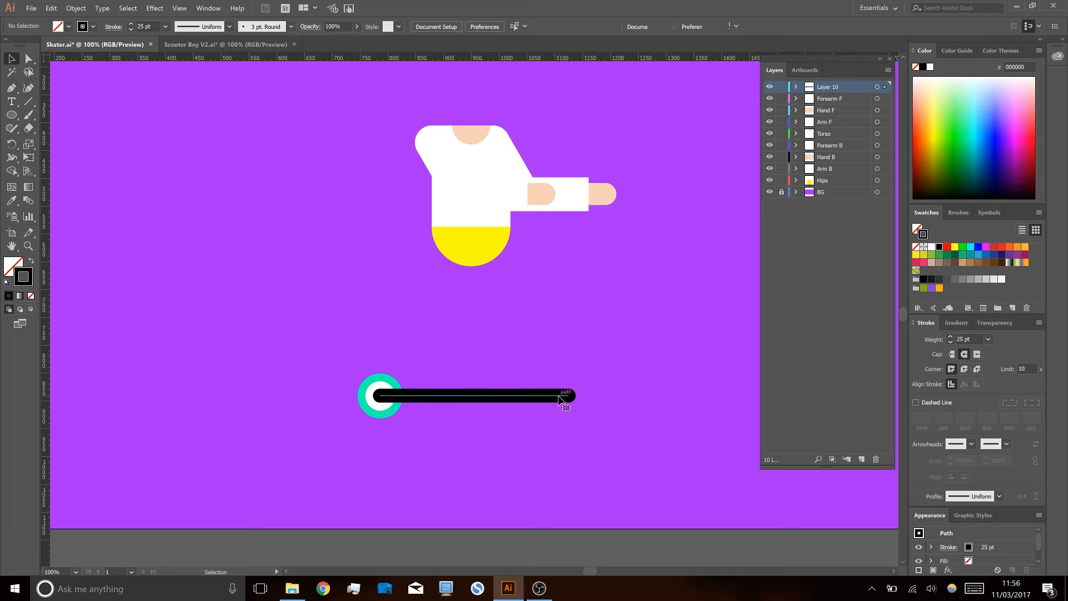
pyautogui.click(528, 426)
pyautogui.click(224, 45)
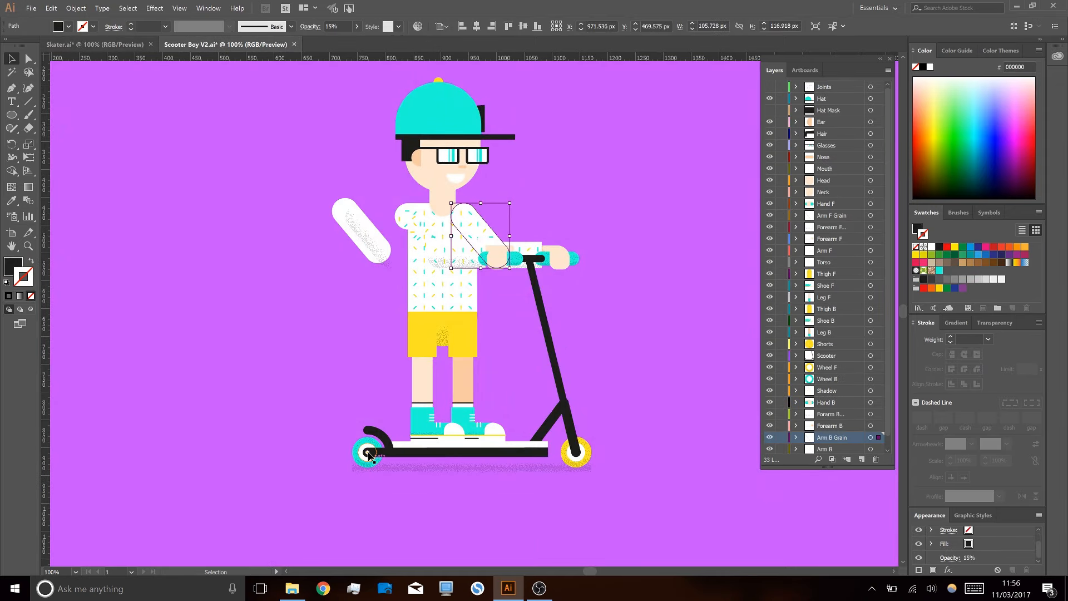
pyautogui.click(94, 44)
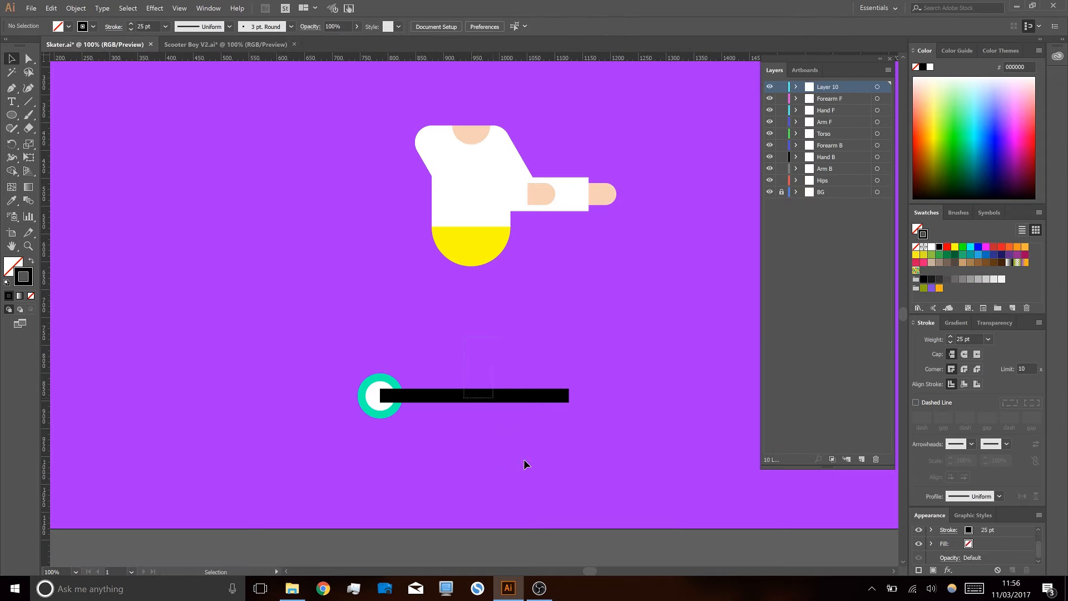
# - Expand the deck line's fill and stroke into a filled shape
pyautogui.click(150, 8)
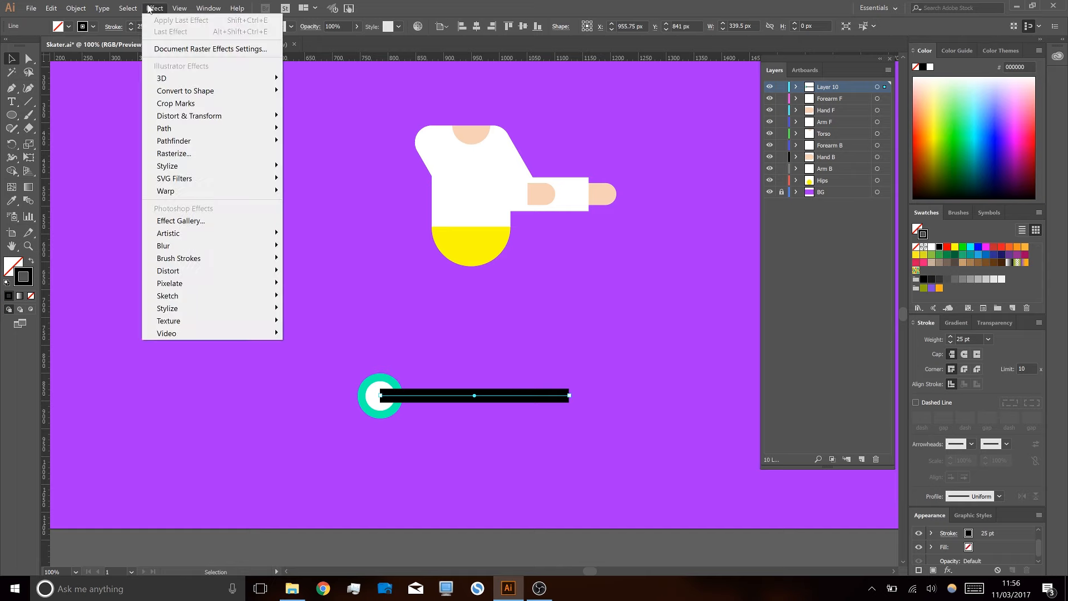
pyautogui.moveTo(76, 8)
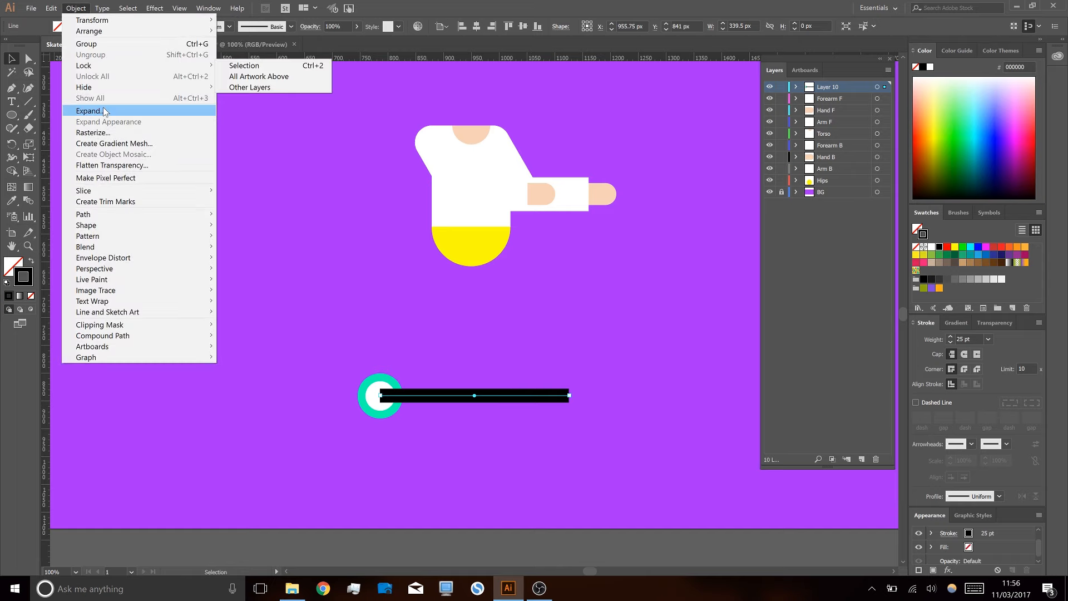
pyautogui.click(104, 111)
pyautogui.click(515, 356)
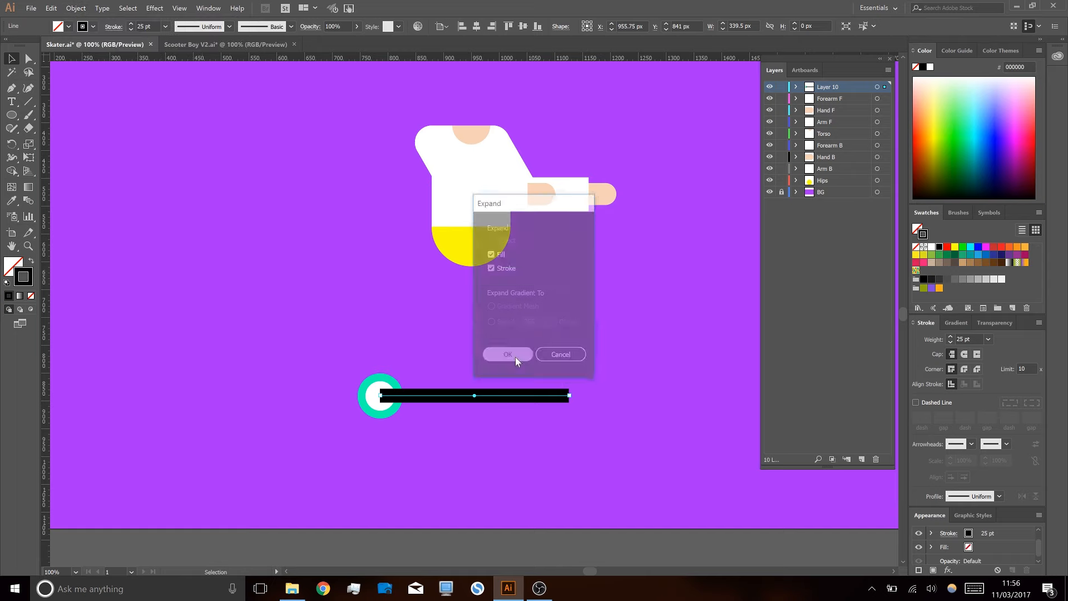
pyautogui.scroll(2, 396, 411)
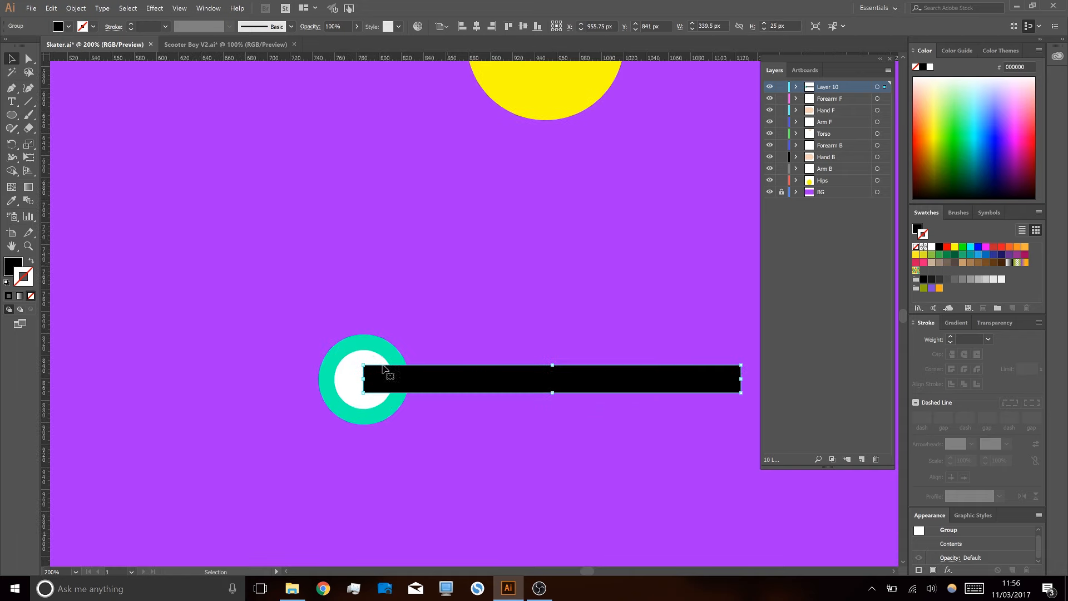
pyautogui.click(452, 269)
# - Draw a black circle about 25 px wide and centre it on the deck bar's rear end at the wheel's centre
pyautogui.press('l')
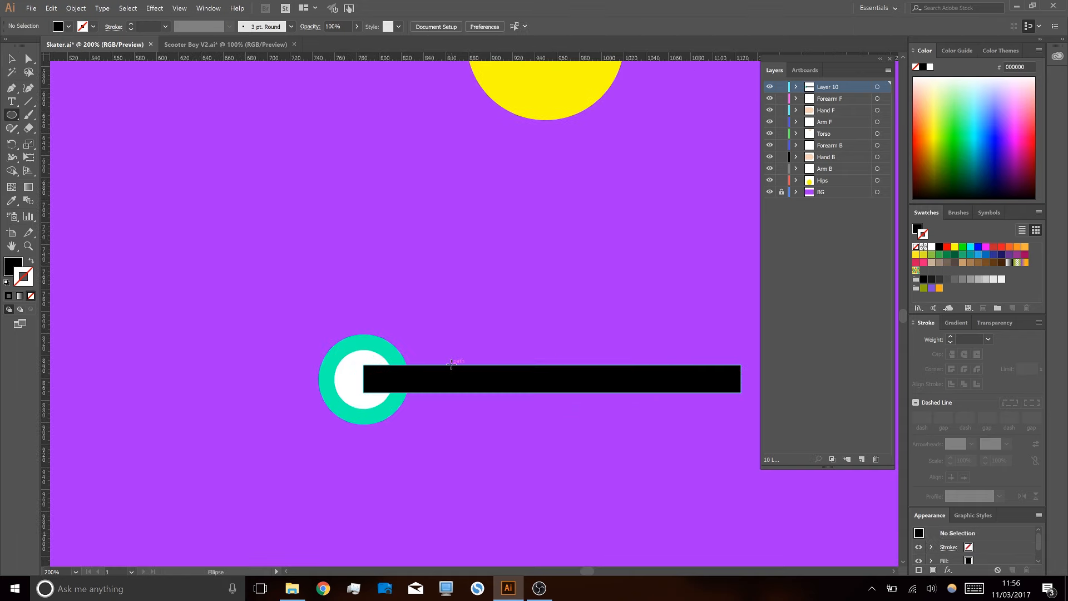
pyautogui.moveTo(451, 364); pyautogui.dragTo(470, 393)
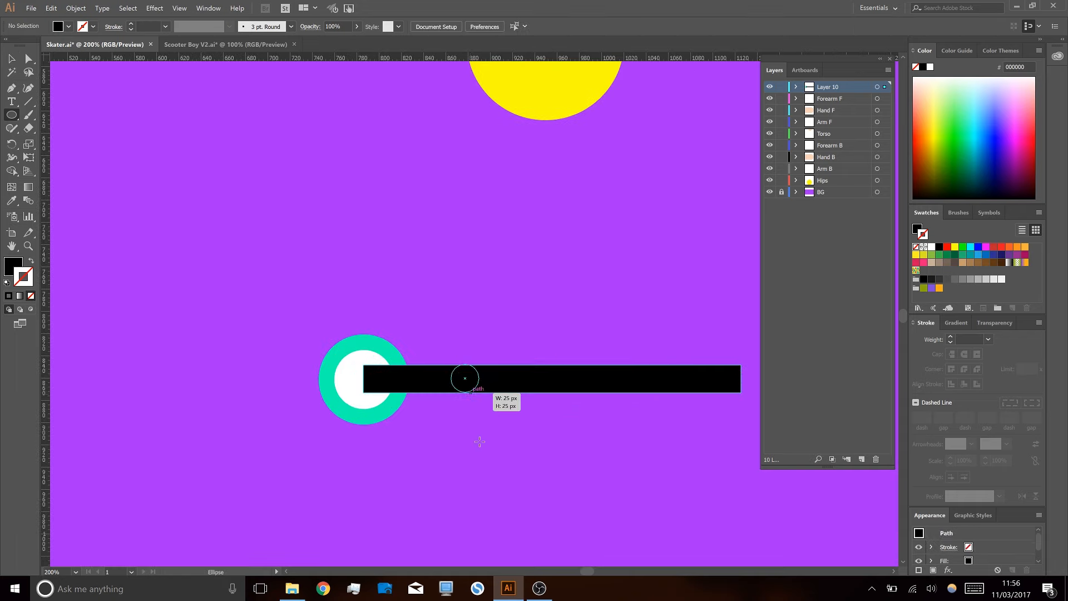
pyautogui.moveTo(480, 441); pyautogui.dragTo(480, 443)
pyautogui.press('v')
pyautogui.moveTo(465, 379); pyautogui.dragTo(364, 383)
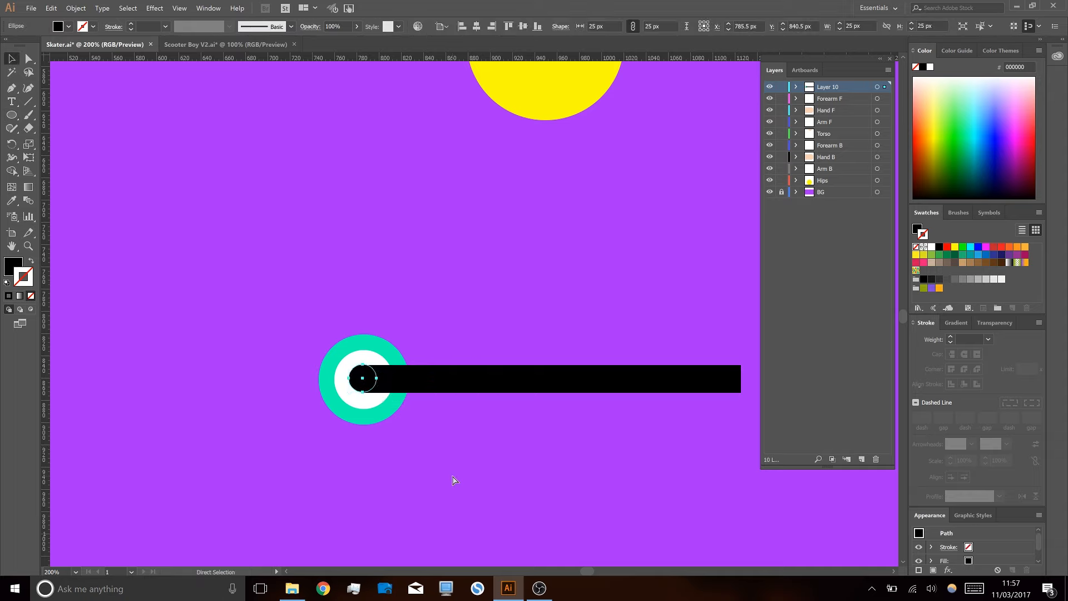
# - Duplicate the black circle in place, scale the copy about its centre to about 13 px, and fill it with the wheel's white
pyautogui.press('ctrl')
pyautogui.moveTo(376, 362); pyautogui.dragTo(371, 372)
pyautogui.press('i')
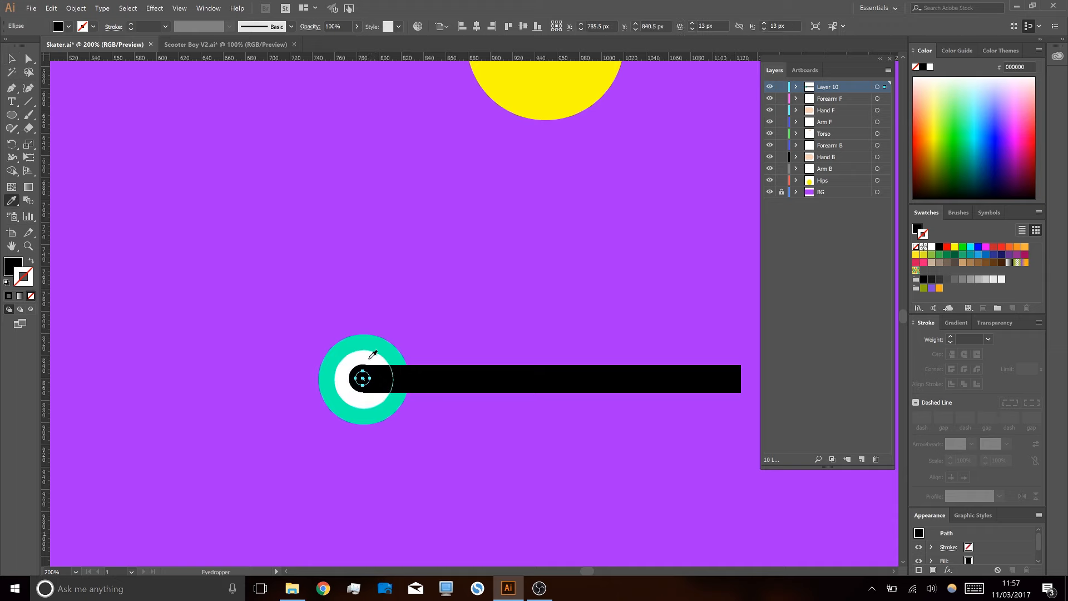
pyautogui.click(369, 353)
pyautogui.press('v')
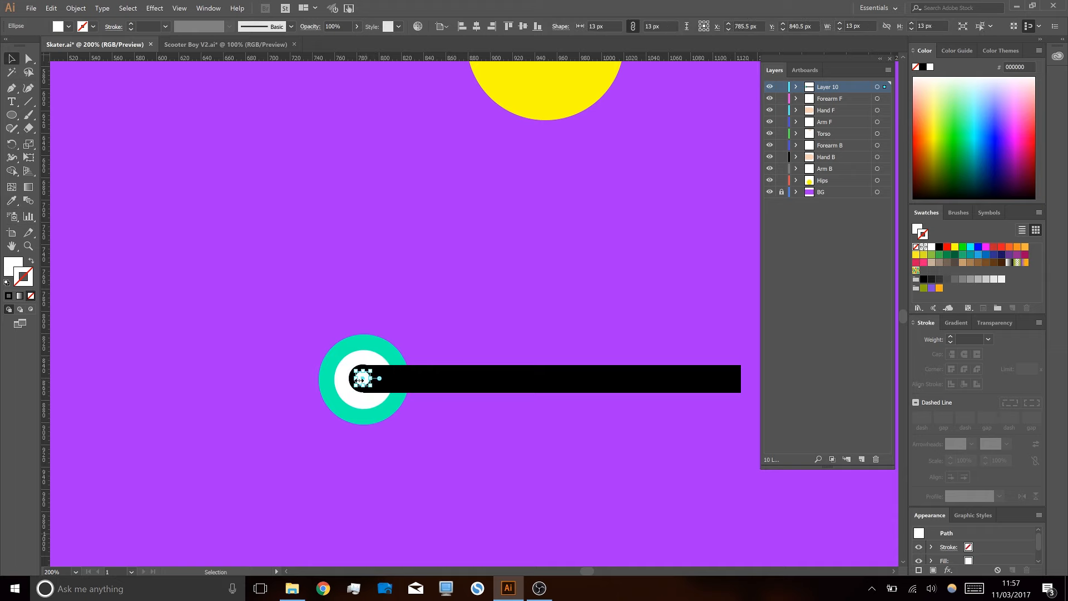
pyautogui.scroll(1, 360, 379)
pyautogui.scroll(1, 359, 379)
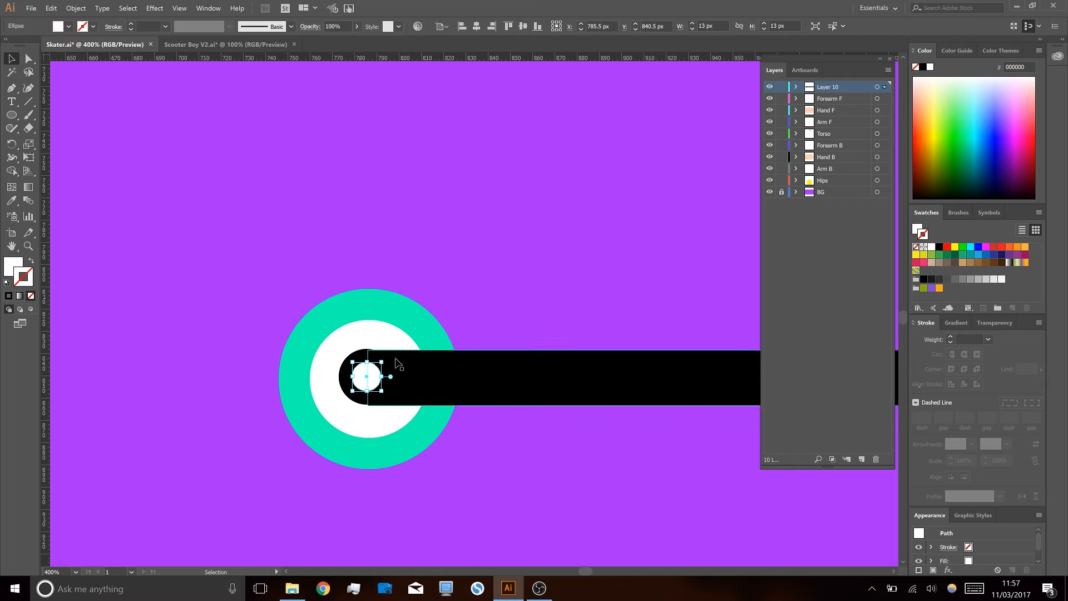
# - Shrink the small white circle, and delete it together with the black circle at the deck bar's end
pyautogui.moveTo(376, 366); pyautogui.dragTo(480, 225)
pyautogui.scroll(1, 499, 268)
pyautogui.keyDown('shift'); pyautogui.click(358, 276); pyautogui.keyUp('shift')
pyautogui.moveTo(358, 278); pyautogui.dragTo(659, 280)
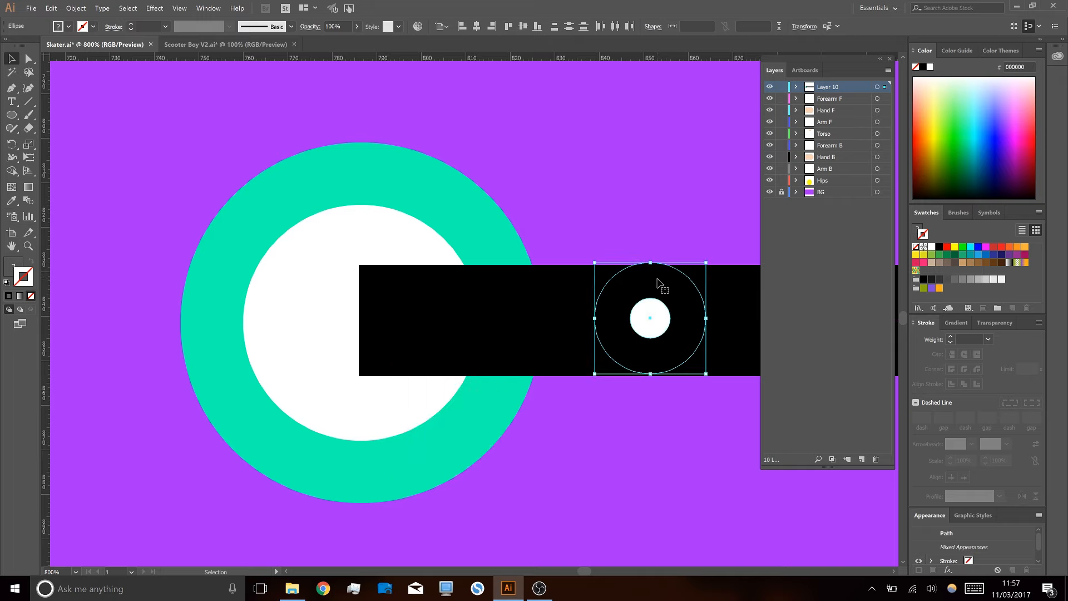
pyautogui.press('Delete')
# - Try to draw a circle about 26 px wide spanning the deck bar's full height
pyautogui.press('l')
pyautogui.moveTo(684, 312); pyautogui.dragTo(727, 377)
pyautogui.hotkey('ctrl', 'z')
pyautogui.moveTo(591, 390); pyautogui.dragTo(300, 322)
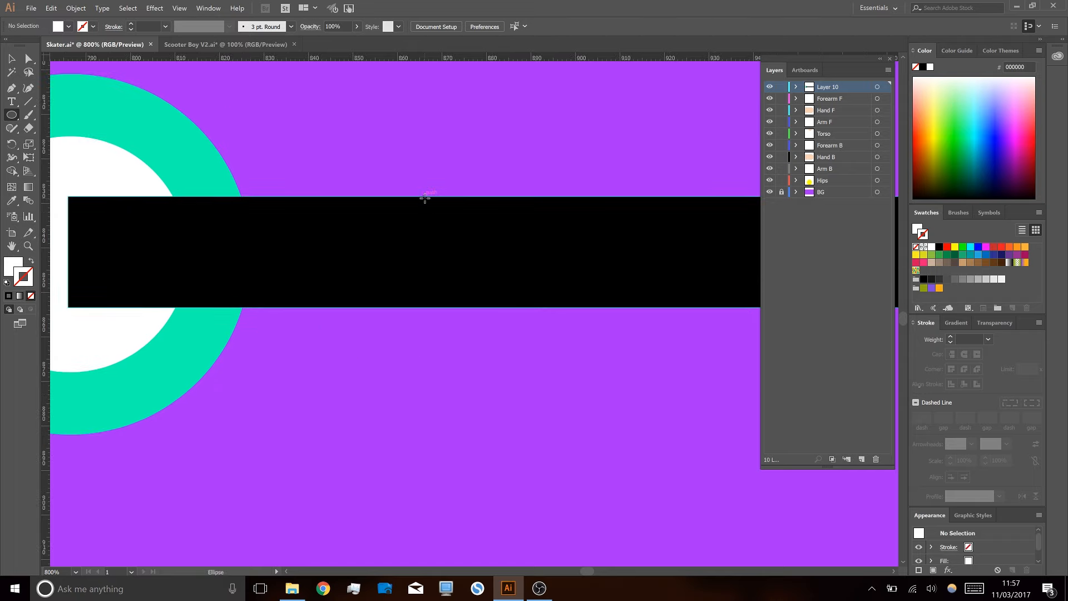
pyautogui.moveTo(426, 195); pyautogui.dragTo(497, 308)
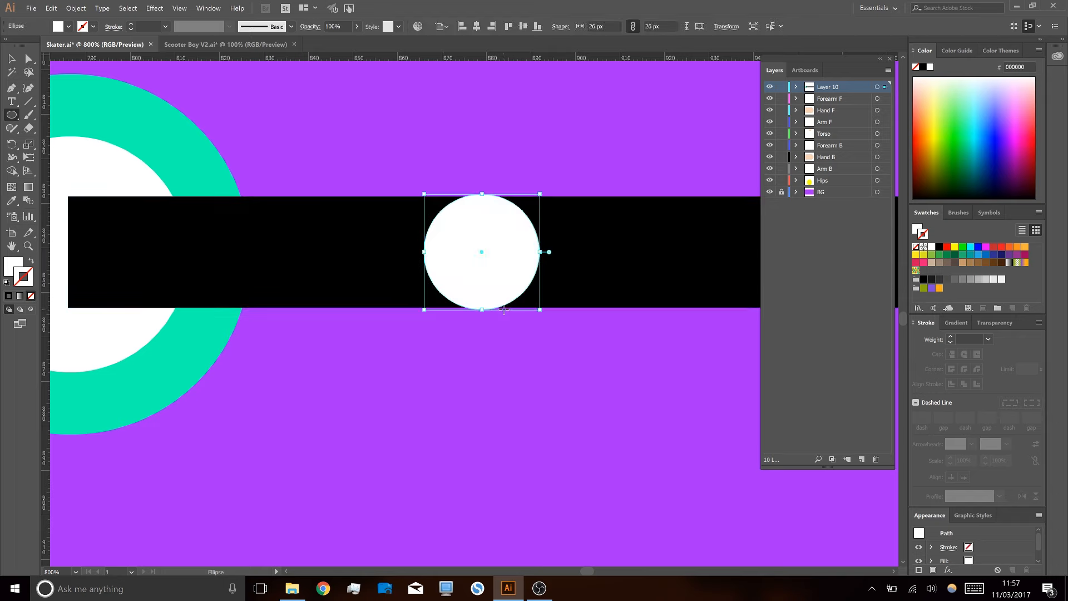
pyautogui.hotkey('ctrl', 'z')
# - Increase the deck bar's height evenly about its centre to about 28 px
pyautogui.press('v')
pyautogui.click(515, 221)
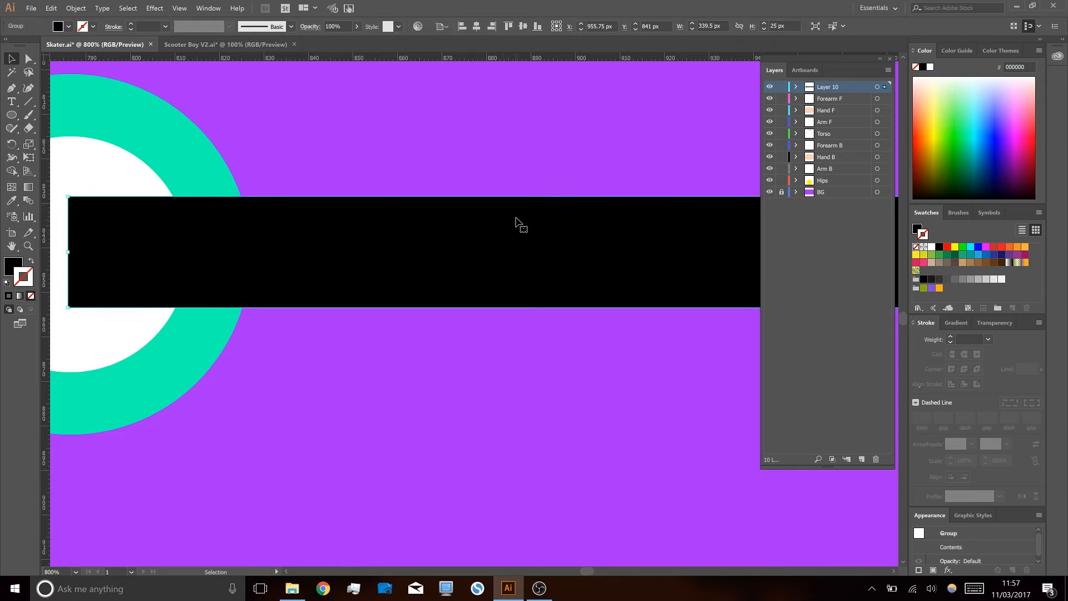
pyautogui.moveTo(68, 197); pyautogui.dragTo(67, 190)
pyautogui.hotkey('ctrl', 'z')
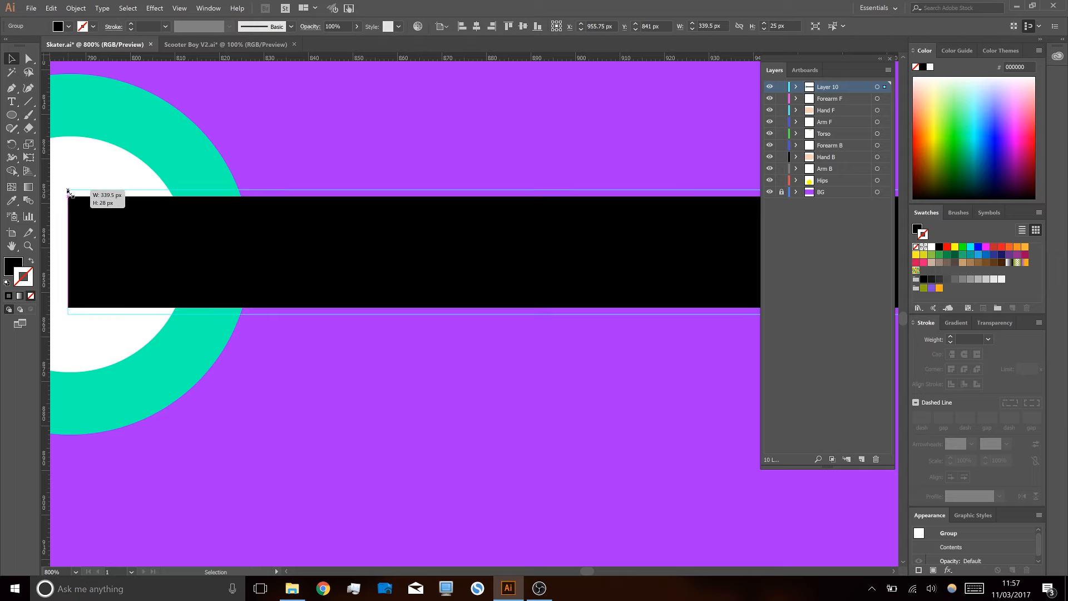
pyautogui.click(408, 436)
pyautogui.press('l')
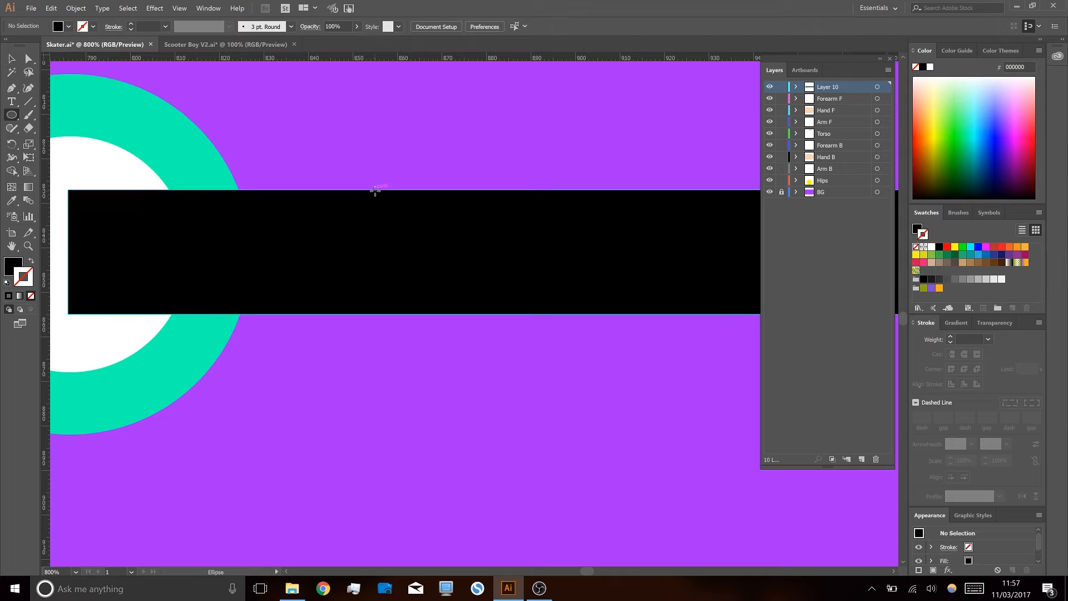
# - Draw a black circle about 28 px wide matching the deck bar's height, centred on the wheel at the bar's end
pyautogui.moveTo(375, 190); pyautogui.dragTo(452, 314)
pyautogui.moveTo(434, 365); pyautogui.dragTo(685, 393)
pyautogui.press('v')
pyautogui.moveTo(690, 282); pyautogui.dragTo(332, 307)
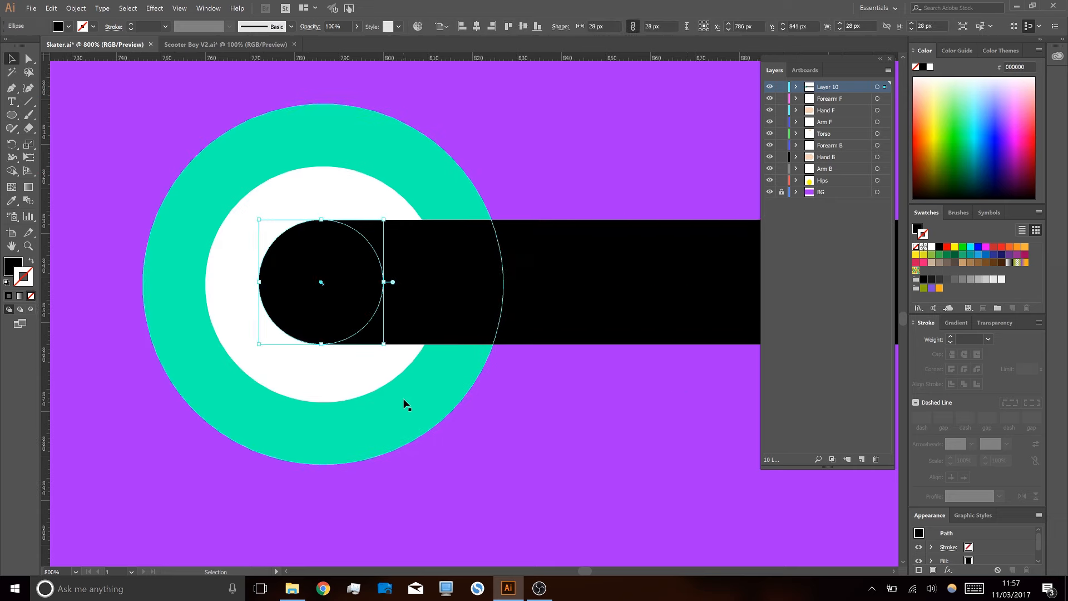
# - Duplicate the black end circle in place, fill the copy with the wheel's white, and scale it about its centre to about 12 px
pyautogui.press('i')
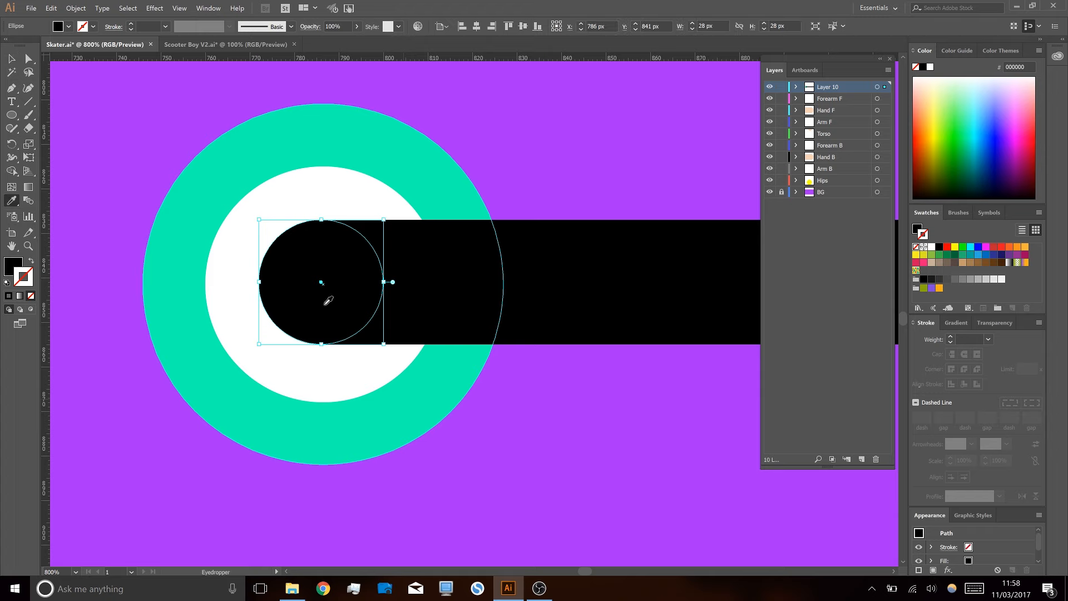
pyautogui.click(300, 183)
pyautogui.press('v')
pyautogui.moveTo(383, 222); pyautogui.dragTo(349, 255)
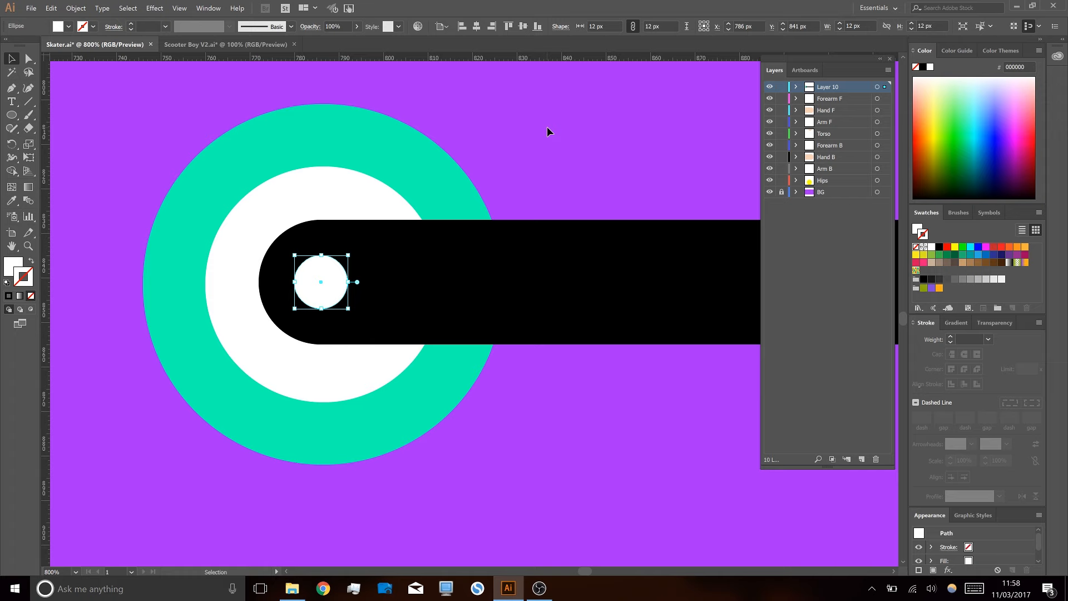
pyautogui.click(572, 159)
# - Duplicate the teal wheel circle in place at the front, enlarge it about its centre to about 121 px, and make it an unfilled black outline
pyautogui.scroll(-3, 572, 159)
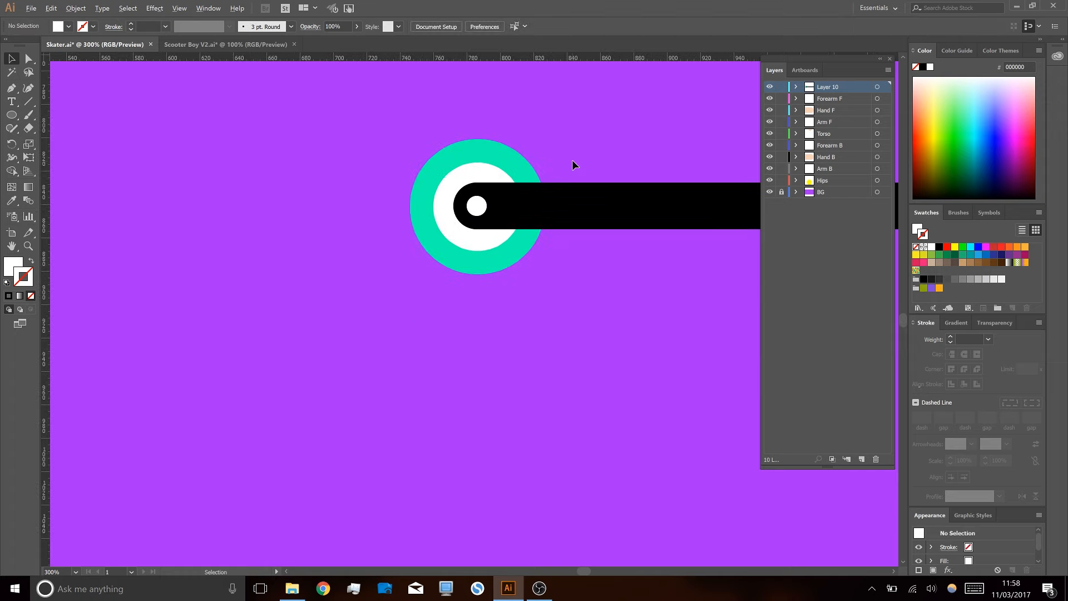
pyautogui.scroll(-2, 577, 153)
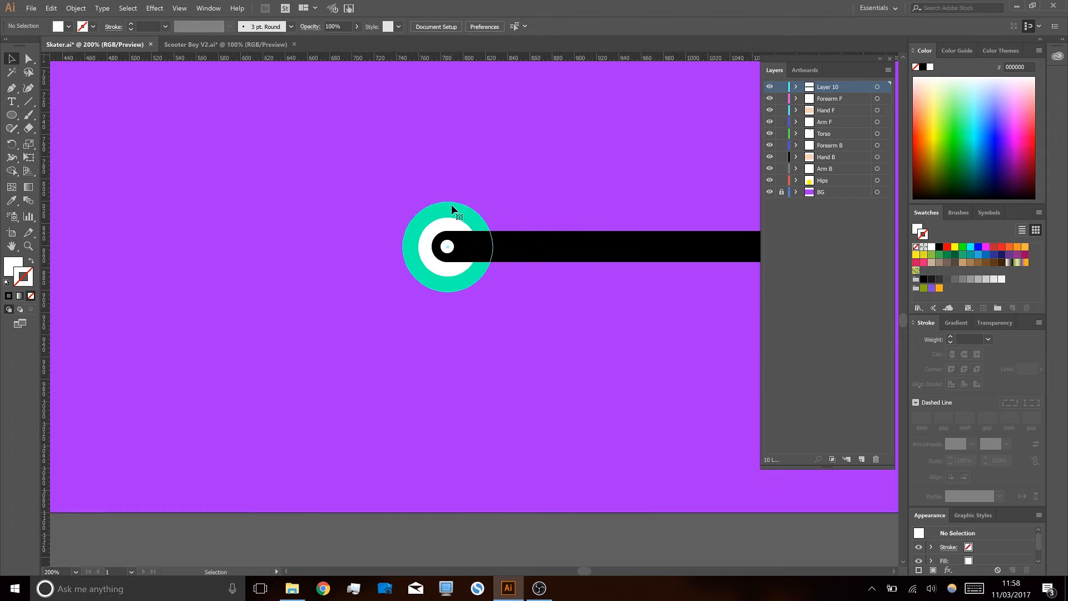
pyautogui.click(451, 206)
pyautogui.press('a')
pyautogui.press('v')
pyautogui.hotkey('ctrl', 'shift', ']')
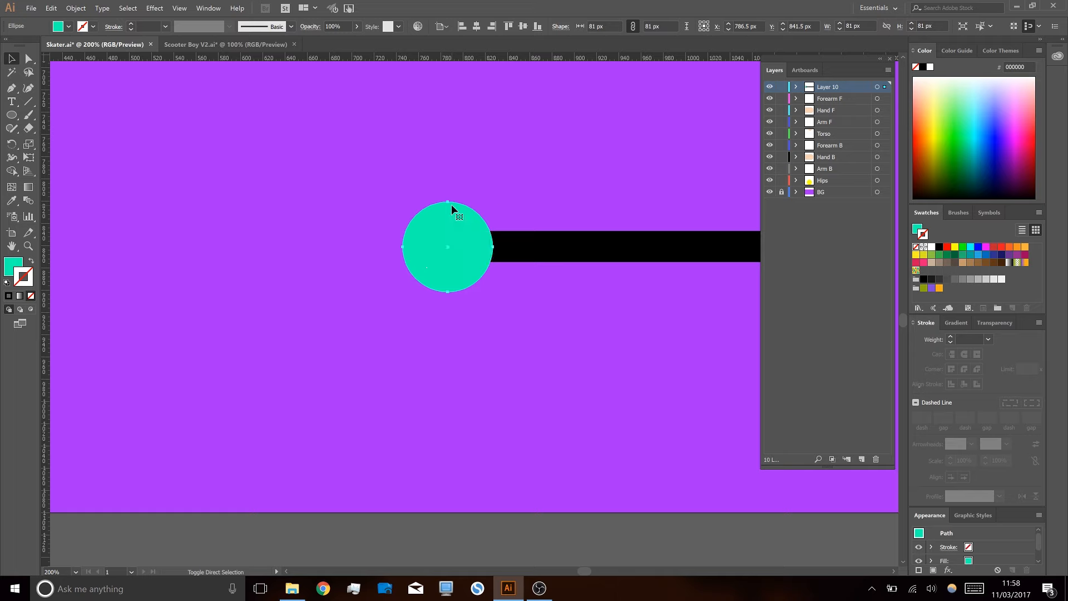
pyautogui.moveTo(497, 201); pyautogui.dragTo(516, 177)
pyautogui.press('i')
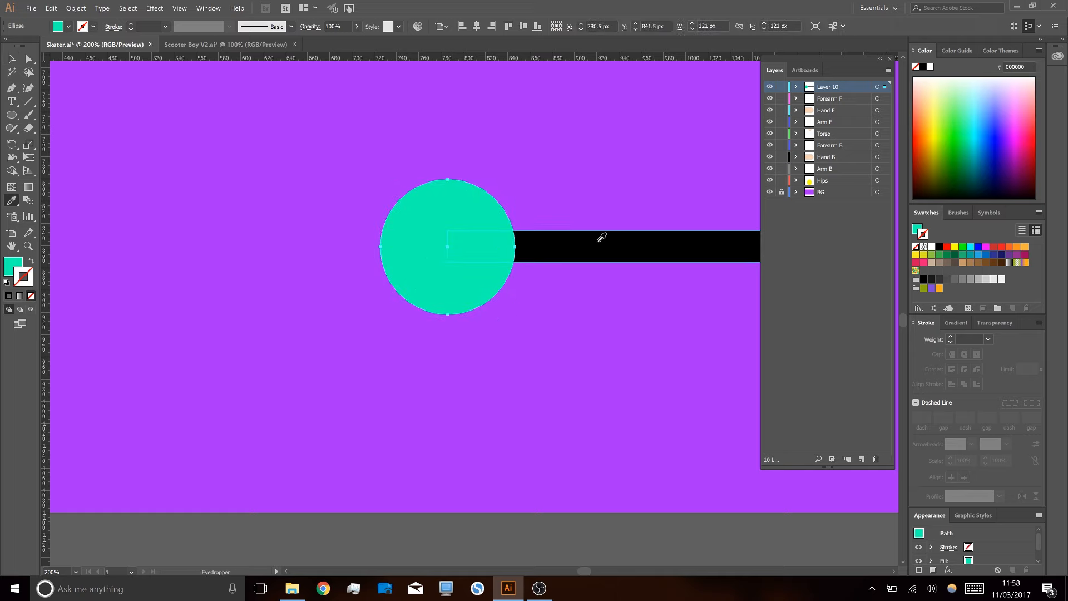
pyautogui.click(601, 240)
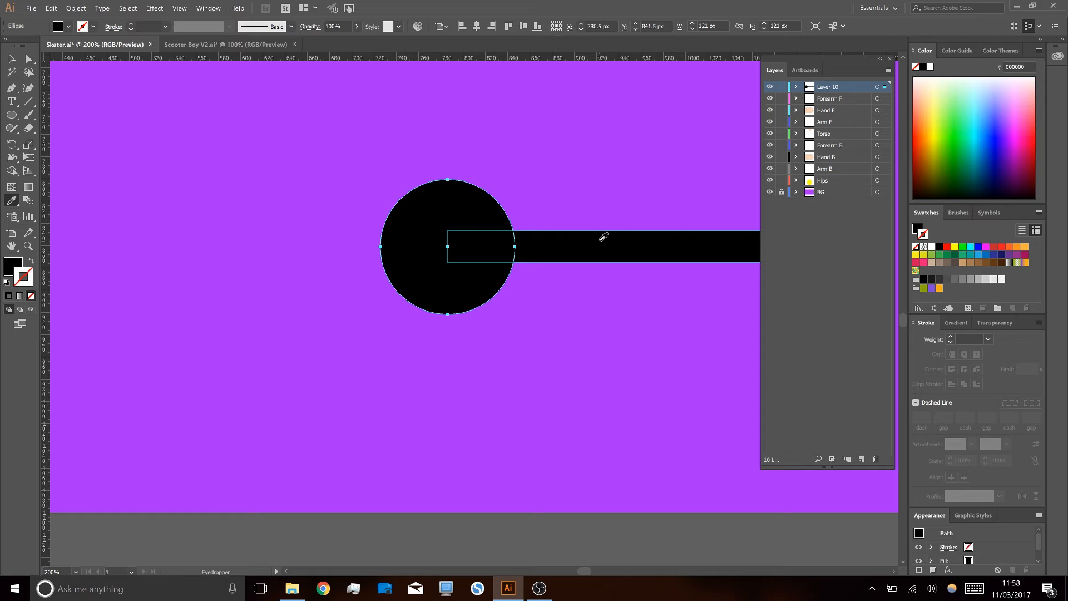
pyautogui.hotkey('shift', 'x')
# - Delete the outline circle's left and lower anchor points, leaving only the upper-right quarter arc as a mudguard
pyautogui.press('a')
pyautogui.click(491, 191)
pyautogui.click(381, 246)
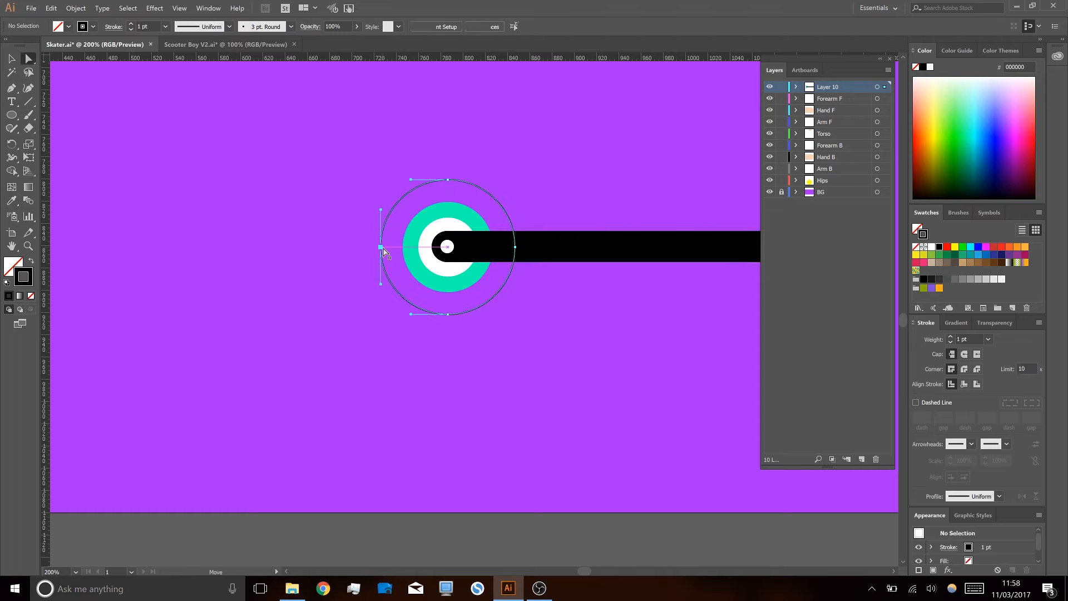
pyautogui.keyDown('shift'); pyautogui.click(448, 314); pyautogui.keyUp('shift')
pyautogui.press('Delete')
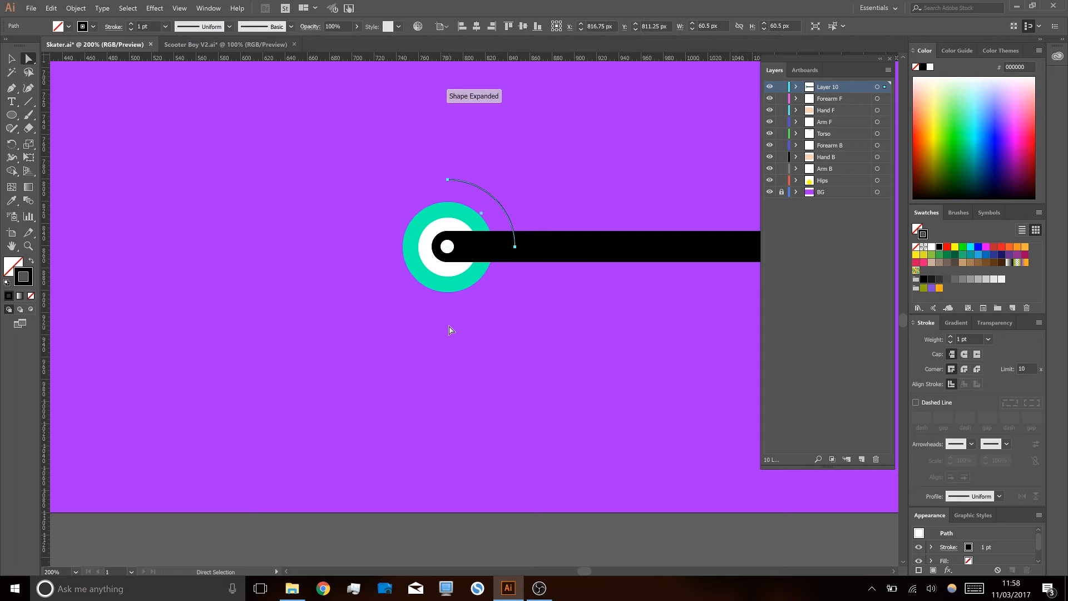
# - Give the mudguard arc round caps and a 20 pt stroke
pyautogui.press('v')
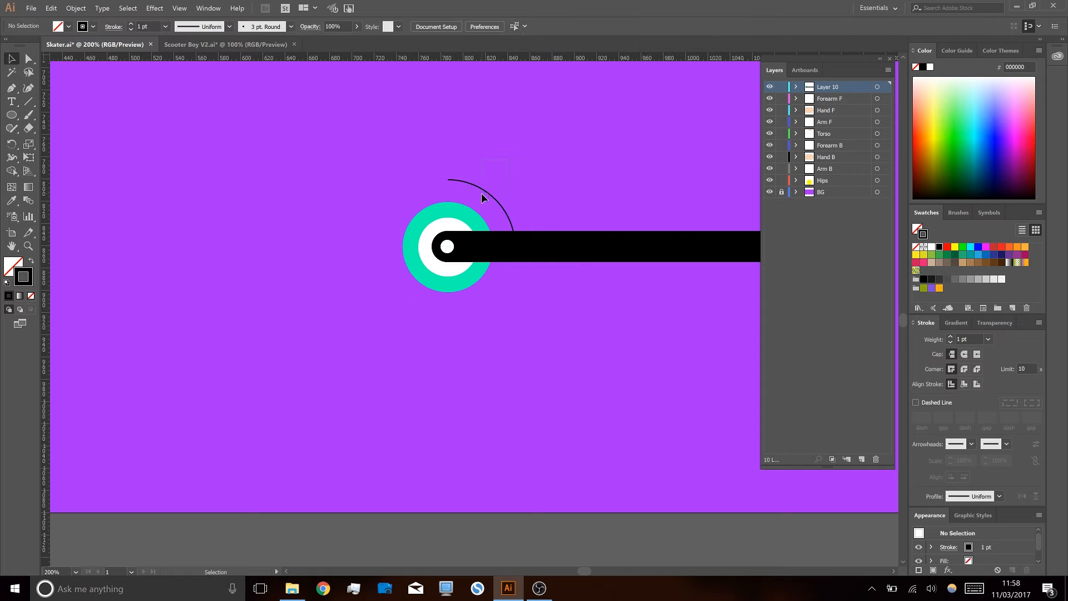
pyautogui.click(482, 191)
pyautogui.click(966, 354)
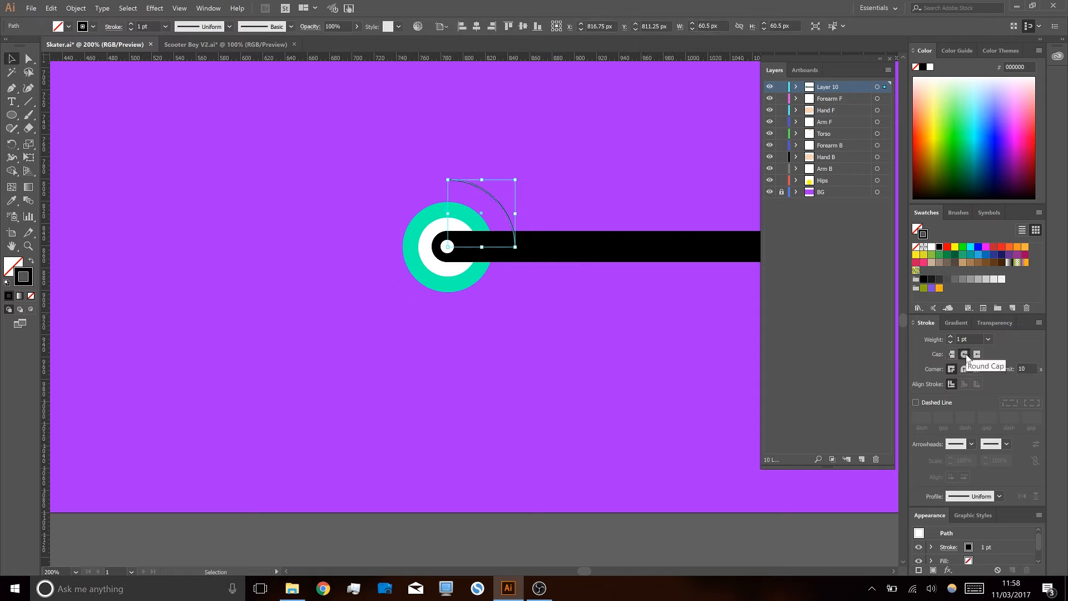
pyautogui.click(131, 23)
pyautogui.click(130, 24)
pyautogui.click(131, 24)
pyautogui.click(131, 24)
pyautogui.click(131, 24)
pyautogui.click(131, 24)
pyautogui.click(131, 24)
pyautogui.click(131, 24)
pyautogui.click(130, 24)
pyautogui.click(131, 23)
pyautogui.click(130, 24)
pyautogui.click(131, 24)
pyautogui.click(130, 24)
pyautogui.click(130, 24)
pyautogui.click(129, 24)
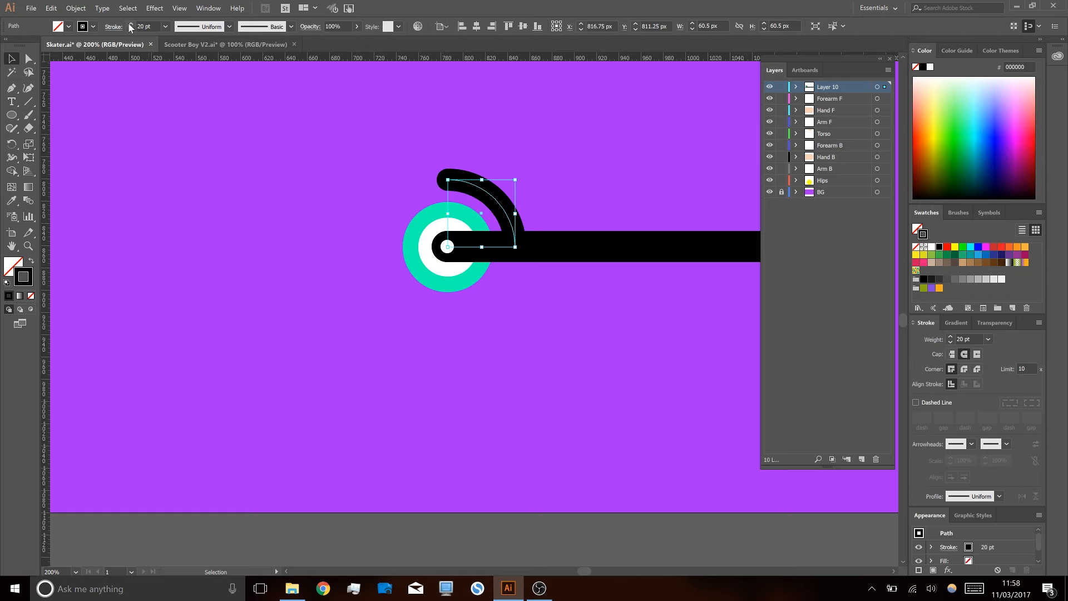
pyautogui.click(166, 119)
pyautogui.moveTo(577, 136); pyautogui.dragTo(374, 207)
pyautogui.scroll(-1, 415, 215)
pyautogui.scroll(-1, 340, 261)
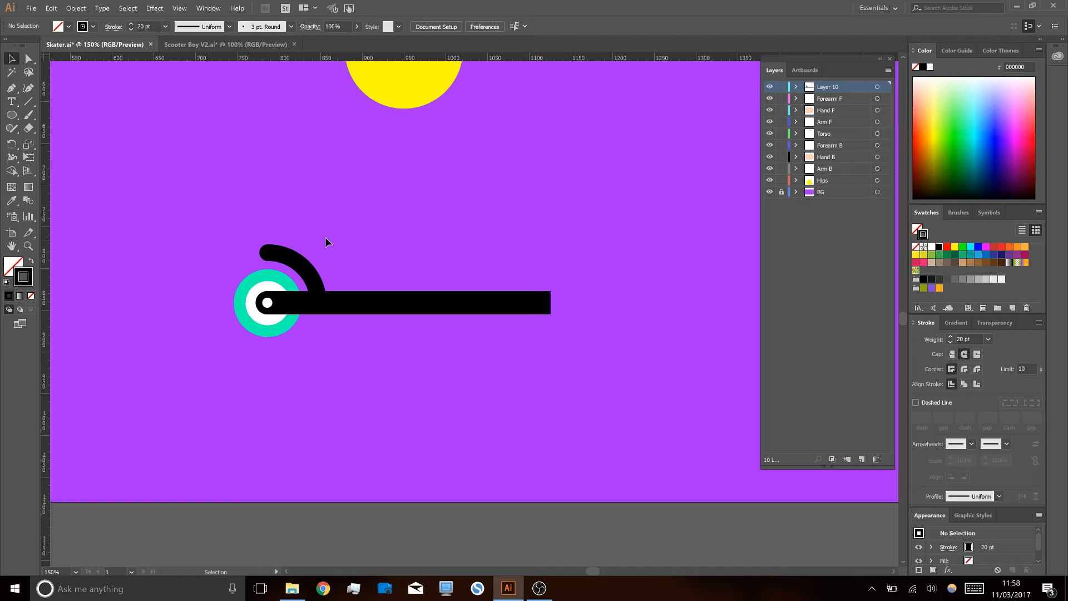
pyautogui.press('\\')
pyautogui.moveTo(267, 302); pyautogui.dragTo(453, 305)
pyautogui.press('v')
pyautogui.click(250, 346)
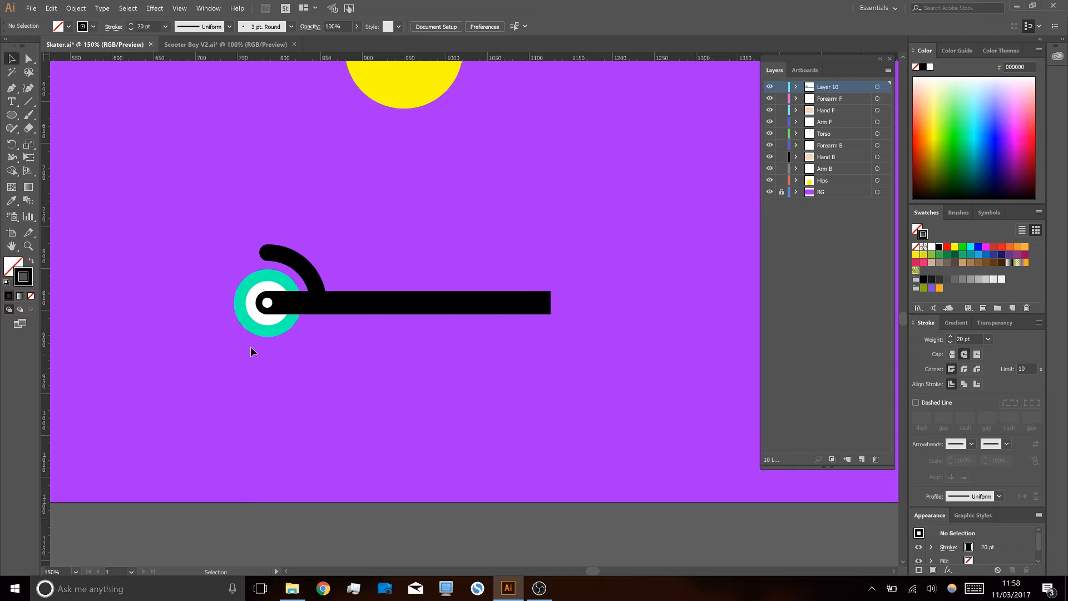
# - Duplicate the wheel's concentric circles horizontally to beyond the deck bar's free end as the front wheel
pyautogui.click(266, 292)
pyautogui.moveTo(270, 328); pyautogui.dragTo(637, 329)
pyautogui.click(652, 384)
# - Fill the front wheel's outer circle with the yellow of the character's hips
pyautogui.press('a')
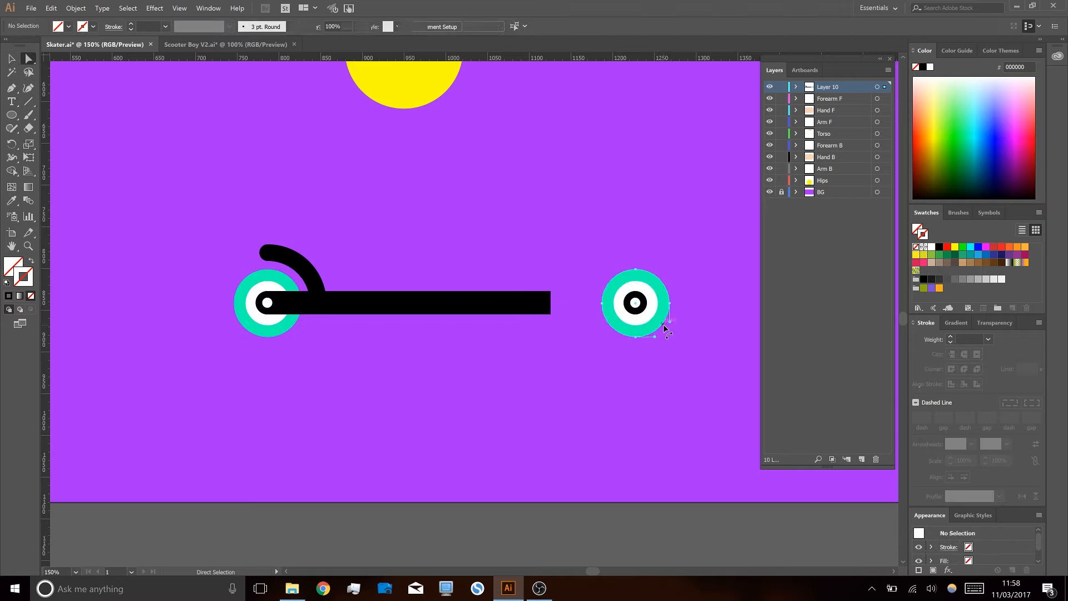
pyautogui.click(666, 328)
pyautogui.press('i')
pyautogui.click(411, 94)
pyautogui.hotkey('ctrl', 'shift', 'a')
# - Move the whole front wheel about 46 px horizontally away from the deck bar
pyautogui.press('v')
pyautogui.hotkey('ctrl', '1')
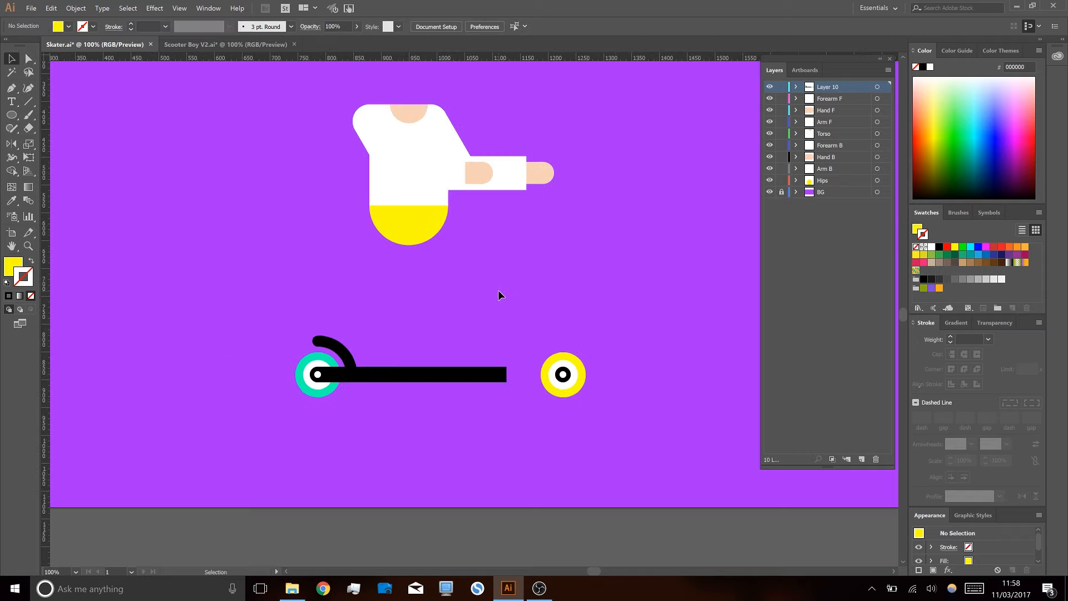
pyautogui.moveTo(498, 291); pyautogui.dragTo(480, 315)
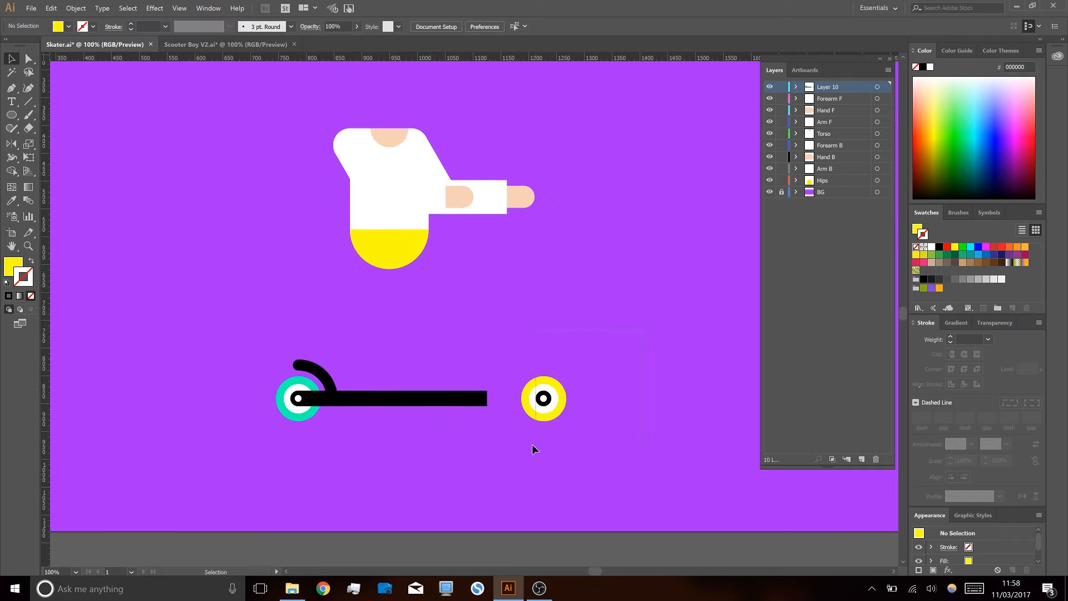
pyautogui.click(543, 401)
pyautogui.moveTo(543, 400); pyautogui.dragTo(568, 410)
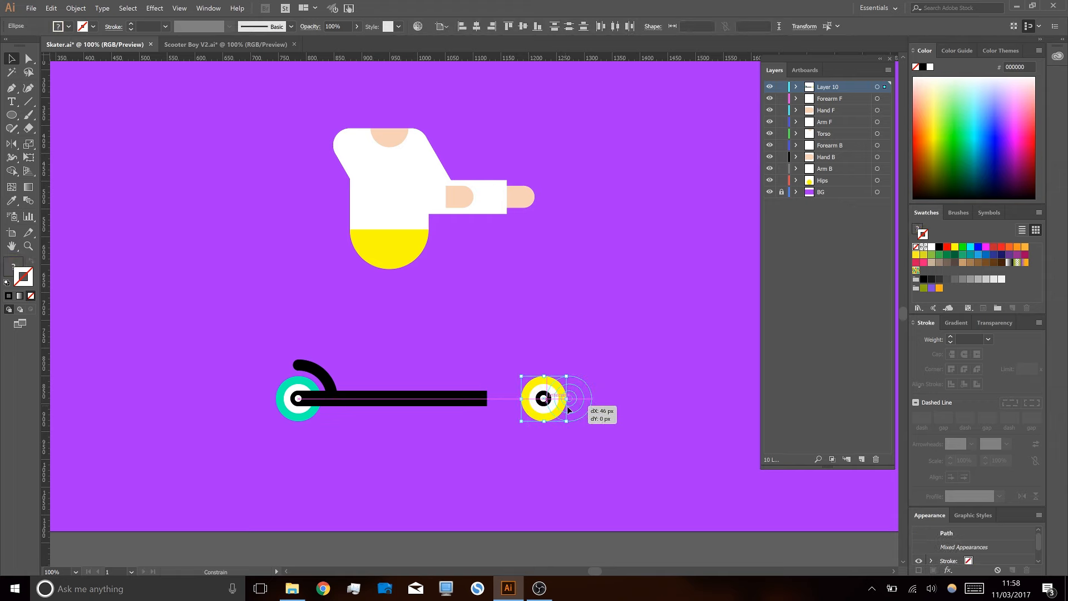
pyautogui.moveTo(572, 475); pyautogui.dragTo(572, 476)
pyautogui.hotkey('ctrl', 'shift', 'a')
# - Draw a steering line about 385 px long at 110° from the front wheel's centre to the forearm, with the mudguard's 20 pt black stroke
pyautogui.press('\\')
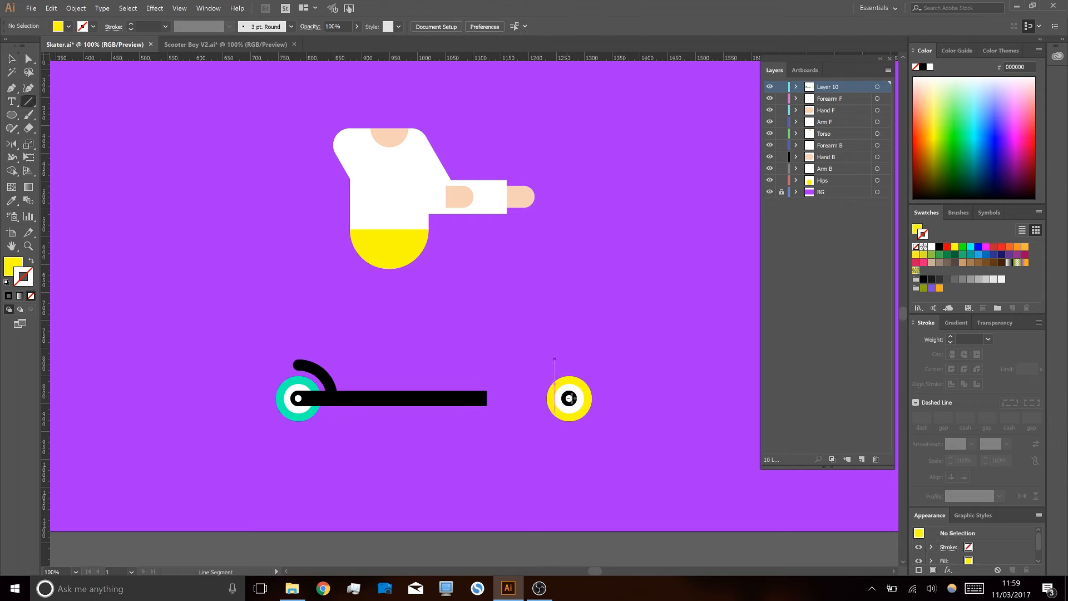
pyautogui.moveTo(569, 398)
pyautogui.mouseDown()
pyautogui.moveTo(532, 205)
pyautogui.moveTo(496, 197)
pyautogui.mouseUp()
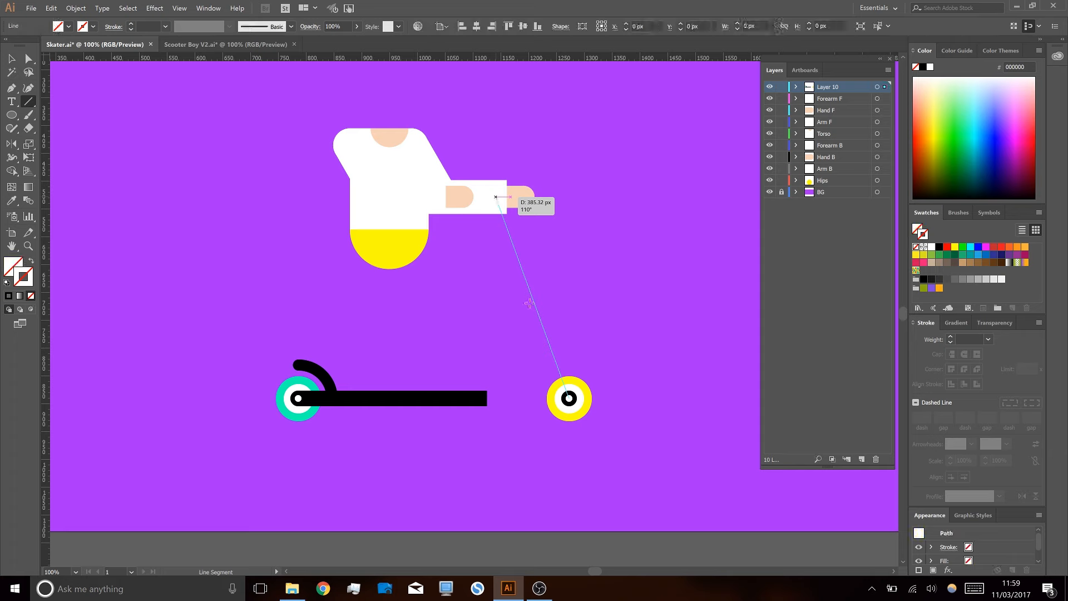
pyautogui.press('i')
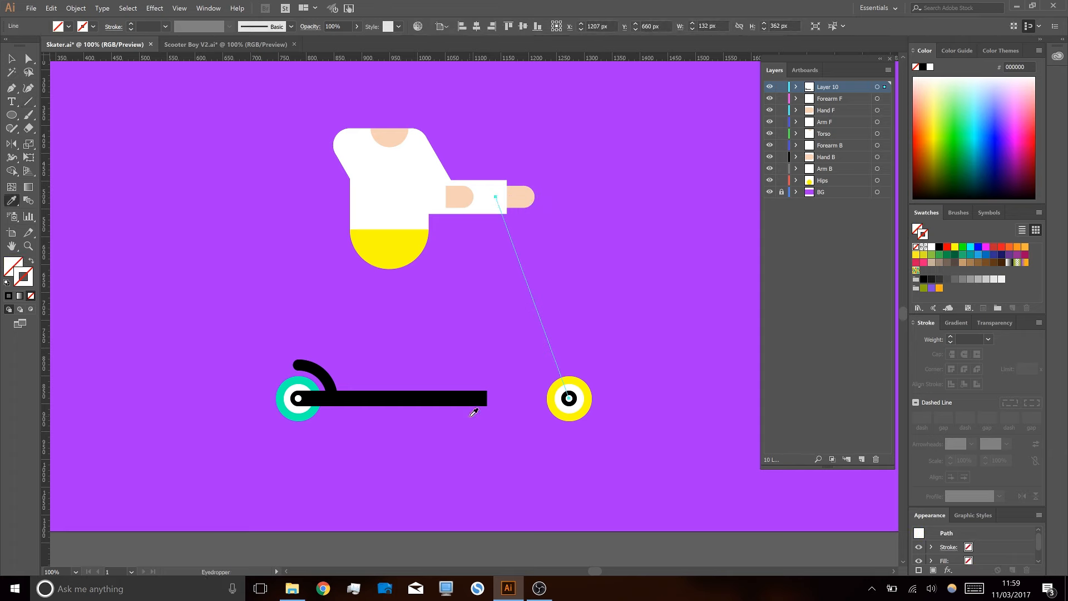
pyautogui.click(321, 370)
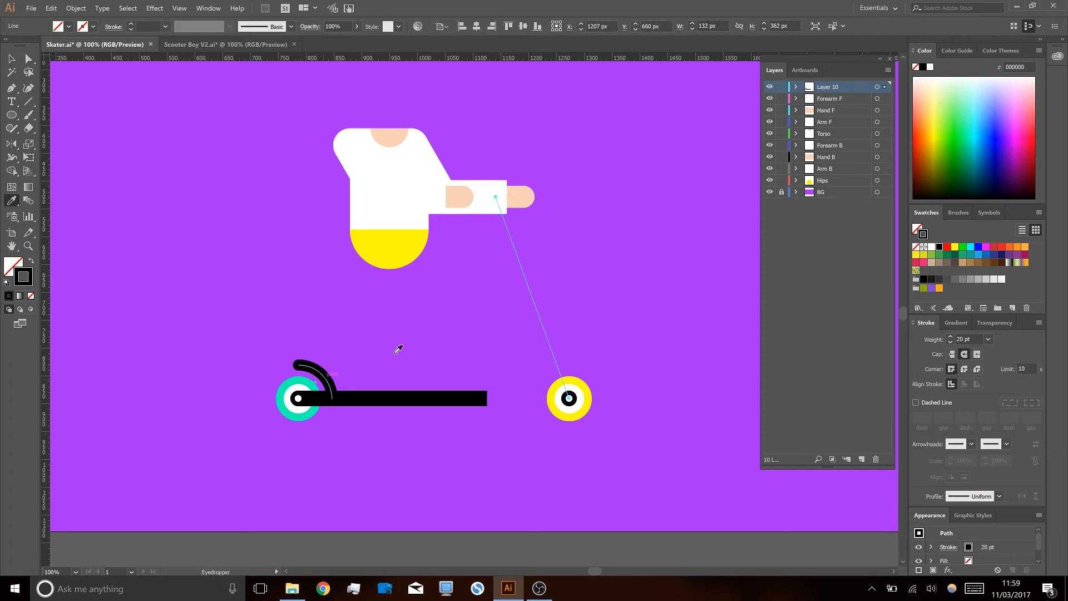
pyautogui.press('v')
pyautogui.click(463, 319)
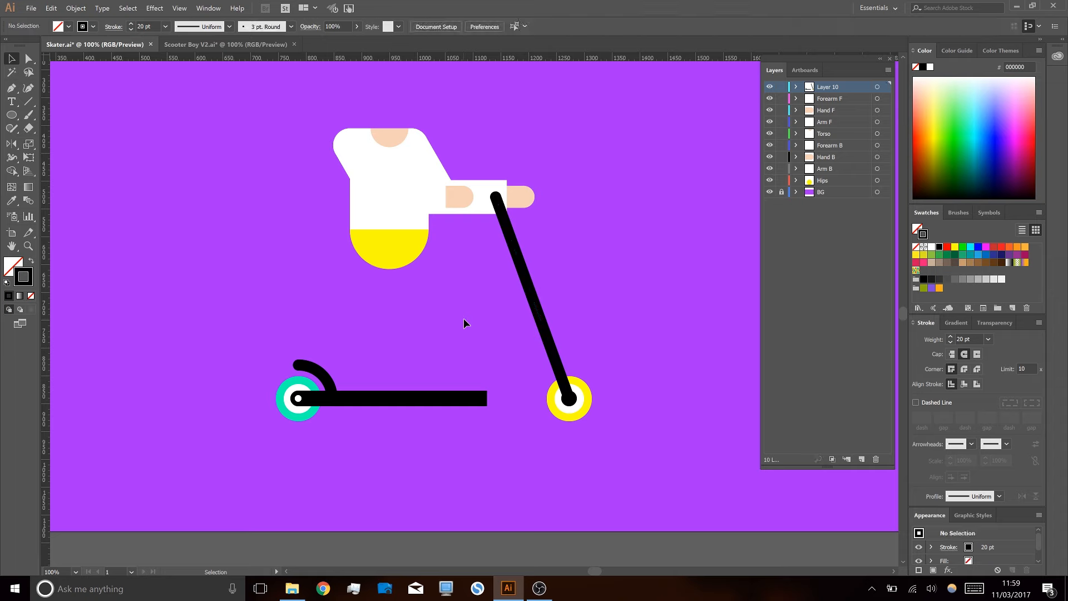
# - Move the front wheel together with the steering line's lower end 50 px toward the deck bar
pyautogui.press('a')
pyautogui.moveTo(670, 345); pyautogui.dragTo(514, 448)
pyautogui.hotkey('shift', 'Left')
pyautogui.hotkey('shift', 'Left')
pyautogui.hotkey('shift', 'Left')
pyautogui.hotkey('shift', 'Left')
pyautogui.hotkey('shift', 'Left')
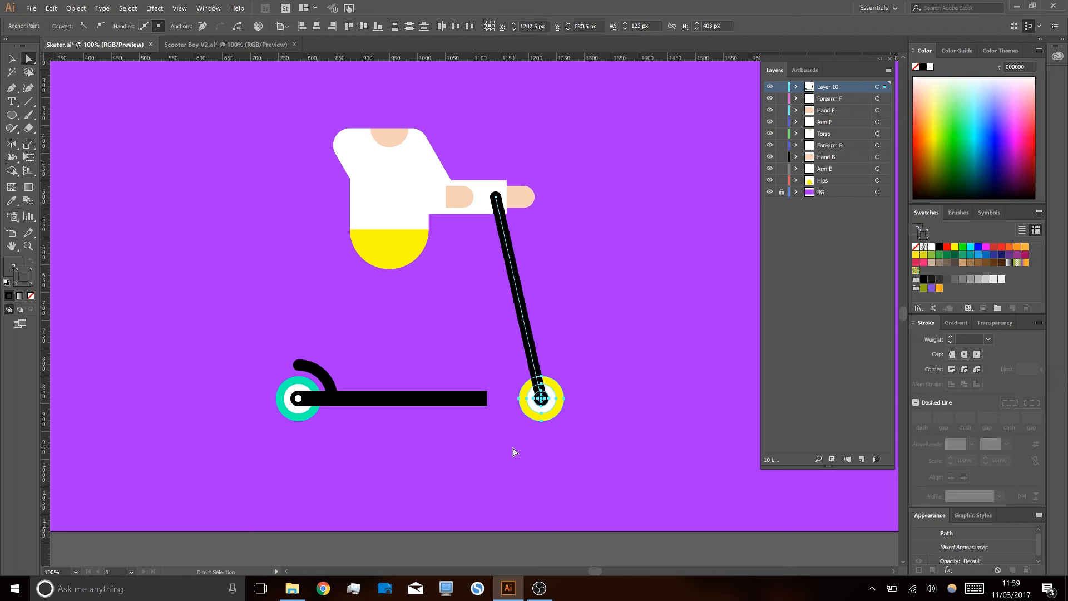
pyautogui.hotkey('ctrl', 'shift', 'a')
# - Draw a short horizontal handlebar line centred on the steering line's upper end, with a rounded 20 pt black stroke
pyautogui.press('v')
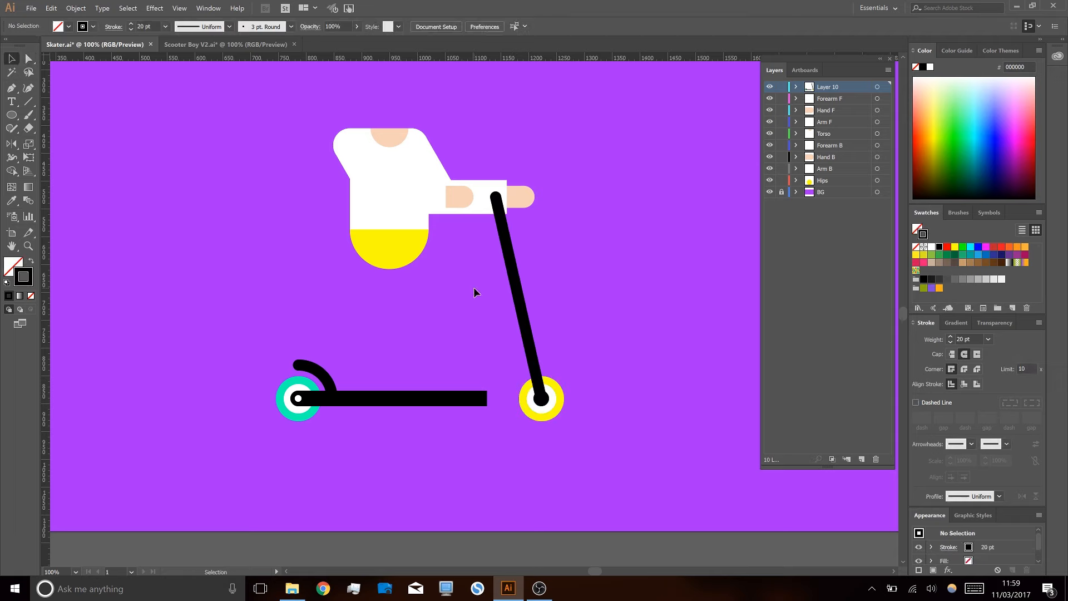
pyautogui.press('\\')
pyautogui.moveTo(496, 196); pyautogui.dragTo(512, 197)
pyautogui.press('v')
pyautogui.click(453, 339)
# - Extend the deck bar's free end slightly toward the front wheel
pyautogui.press('a')
pyautogui.moveTo(488, 401); pyautogui.dragTo(526, 341)
pyautogui.click(503, 446)
# - Draw a diagonal brace about 91 by 103 px from the deck bar's front to the steering line, with the same 20 pt black stroke
pyautogui.press('\\')
pyautogui.press('i')
pyautogui.click(540, 369)
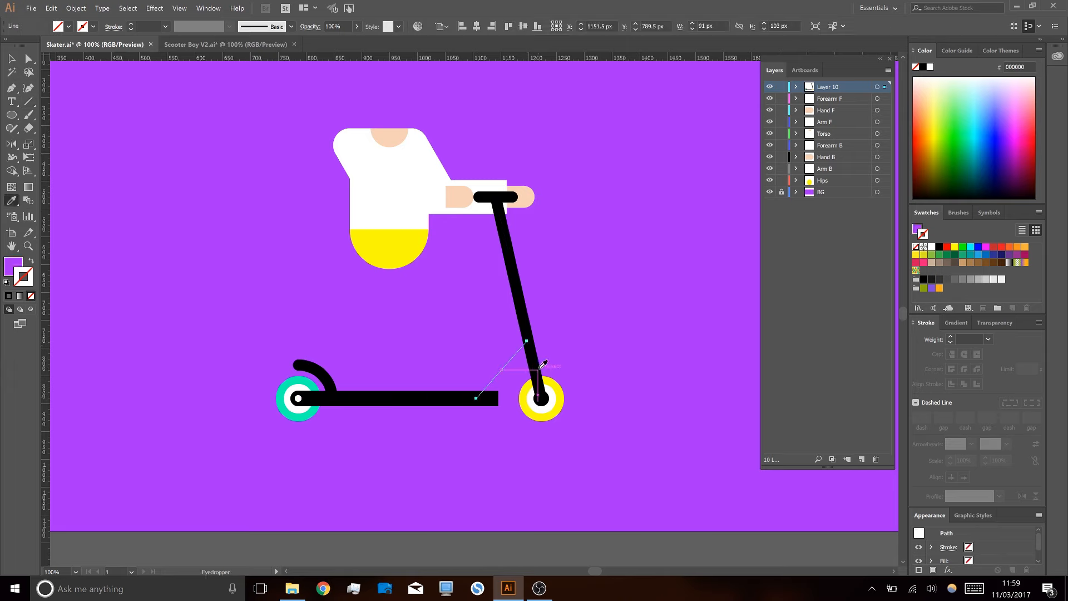
pyautogui.click(537, 370)
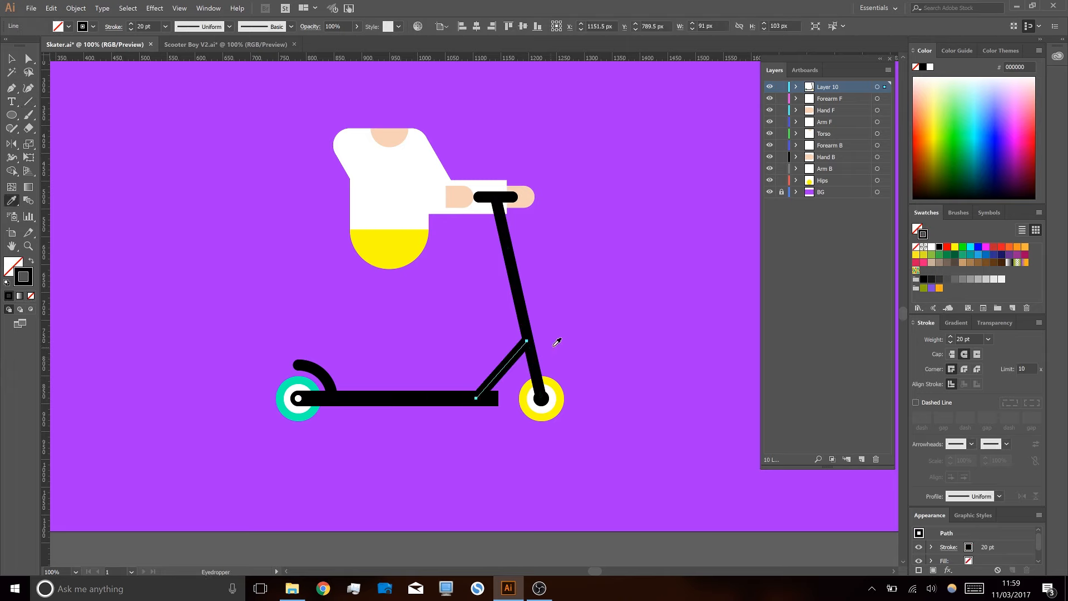
pyautogui.press('v')
pyautogui.click(554, 345)
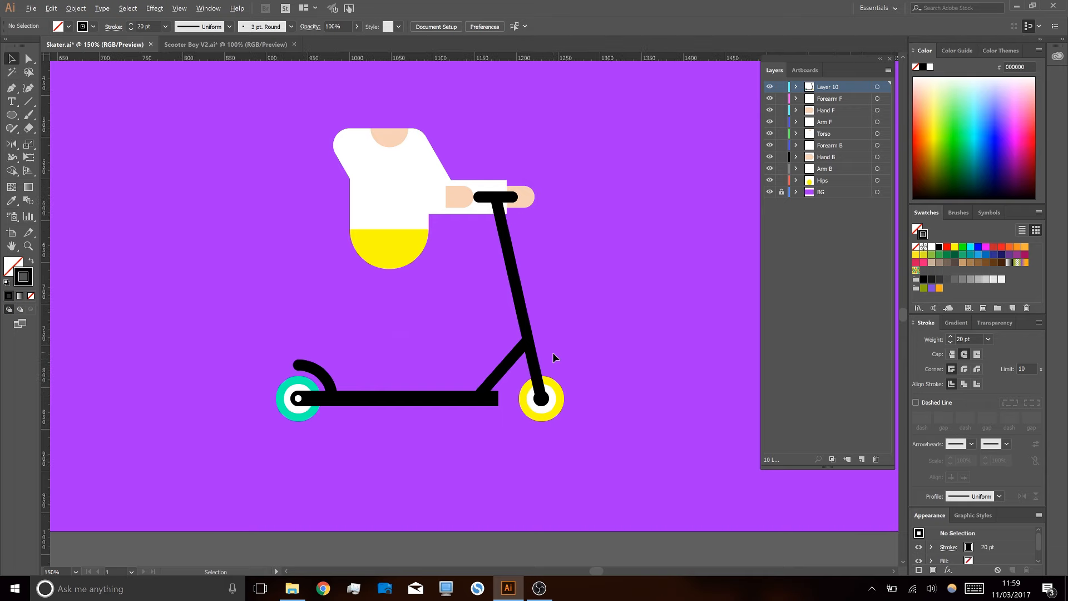
# - Rearrange the steering line's stacking so it lies behind the front wheel's white hub dot but above the yellow ring
pyautogui.scroll(1, 552, 352)
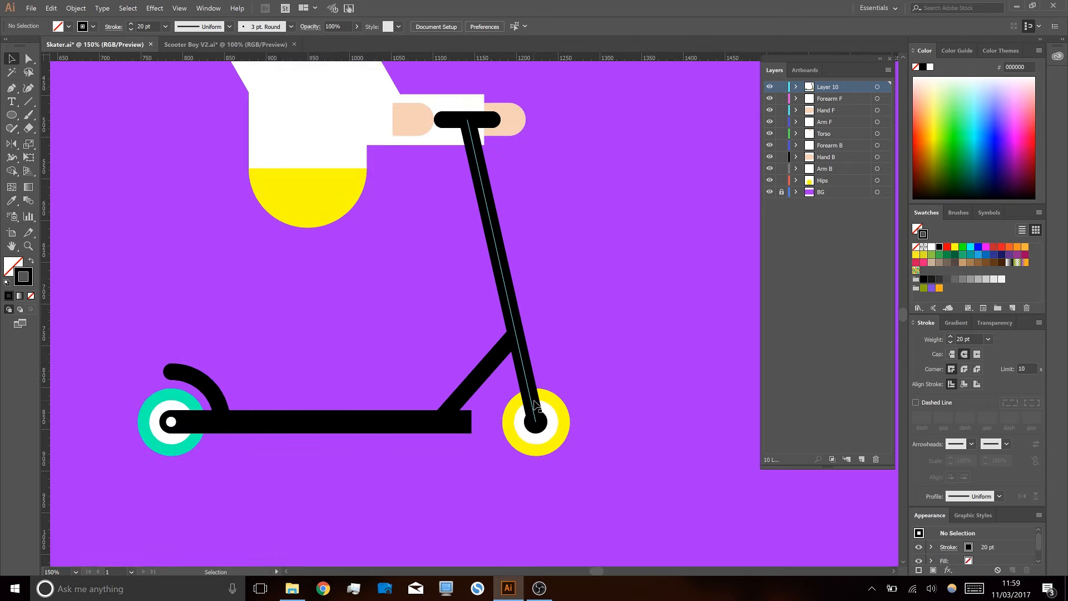
pyautogui.click(535, 403)
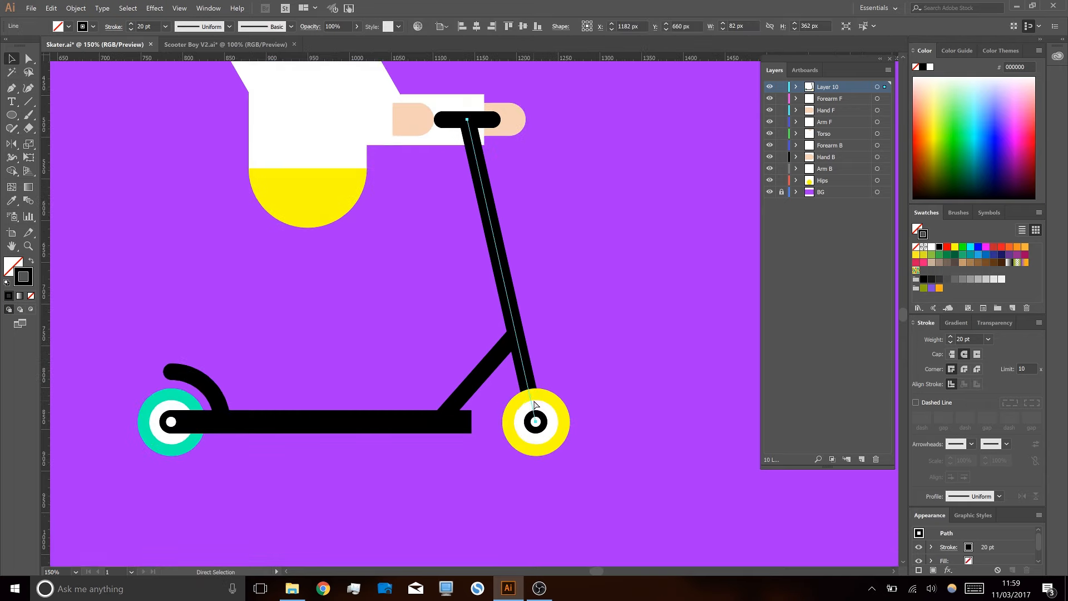
pyautogui.hotkey('ctrl', 'c')
pyautogui.click(560, 352)
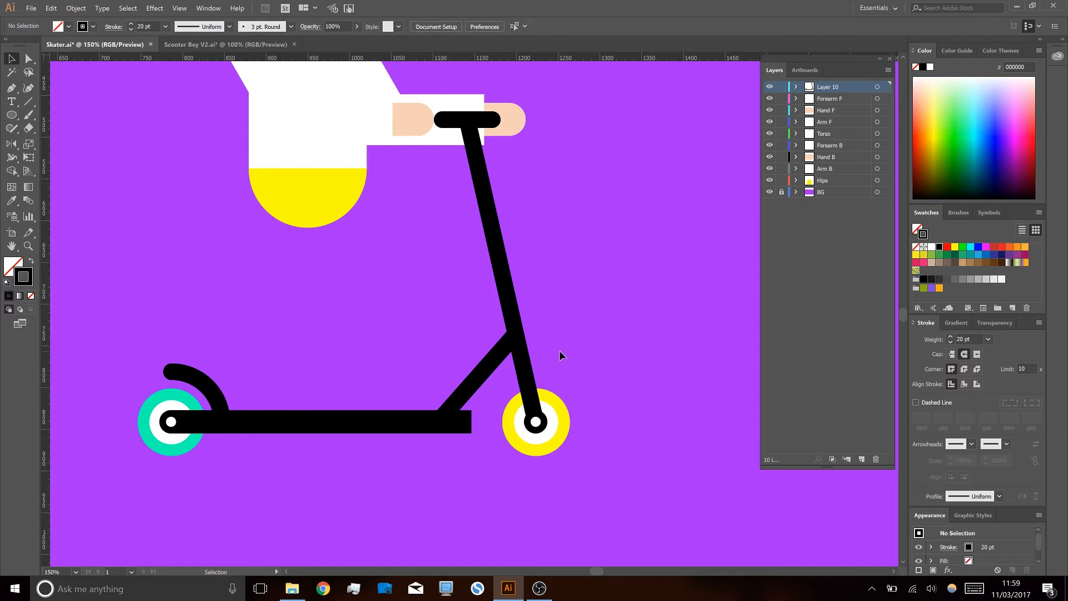
# - Draw a fork line about 31 by 135 px from the front hub up along the steering line, and place it behind the white hub dot
pyautogui.press('\\')
pyautogui.moveTo(536, 421); pyautogui.dragTo(515, 336)
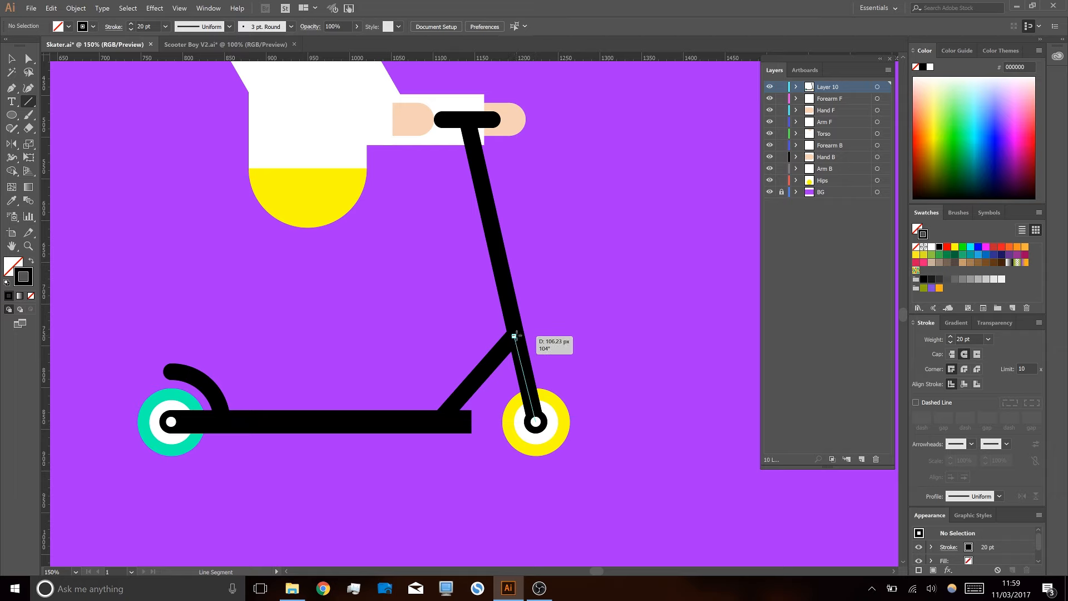
pyautogui.moveTo(514, 334); pyautogui.dragTo(511, 308)
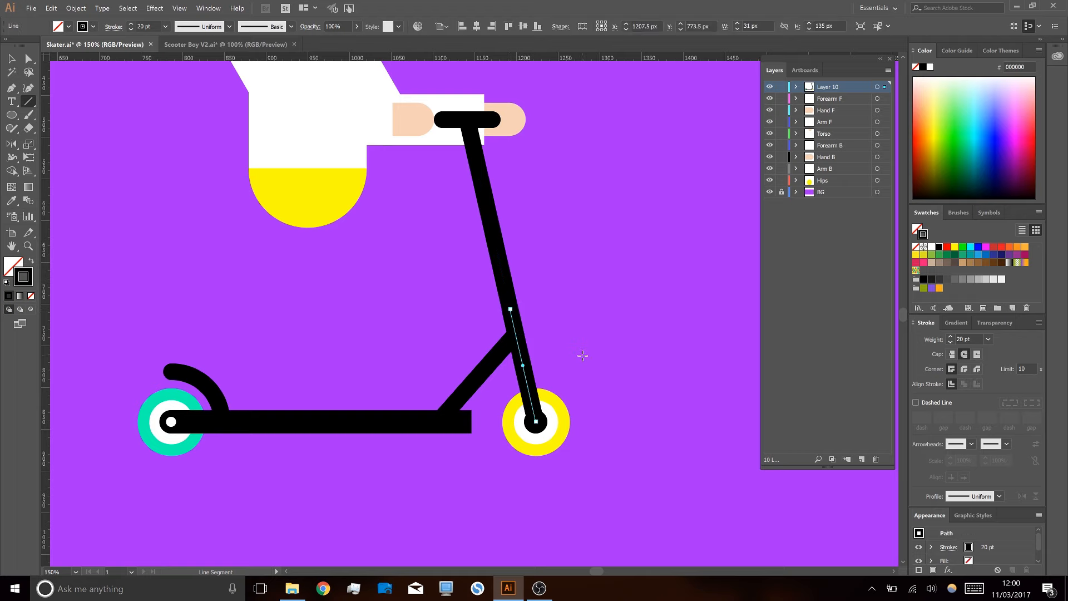
pyautogui.press('ctrl')
pyautogui.press('v')
pyautogui.press('a')
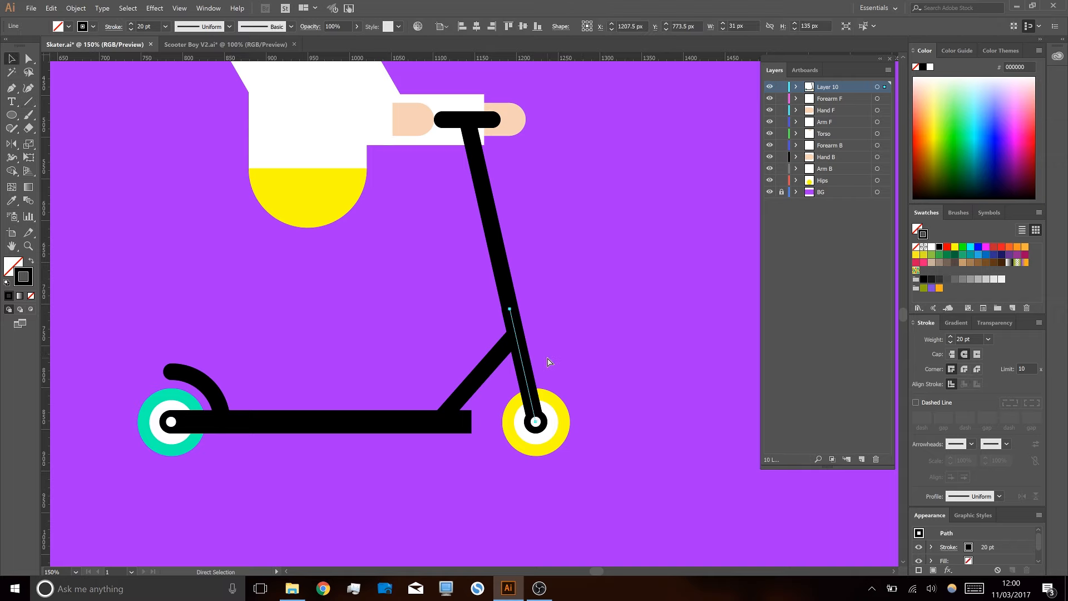
# - Set the stroke weight of the fork line above the front wheel to 28 pt
pyautogui.press('v')
pyautogui.click(131, 23)
pyautogui.click(131, 22)
pyautogui.click(130, 22)
pyautogui.click(131, 23)
pyautogui.click(131, 22)
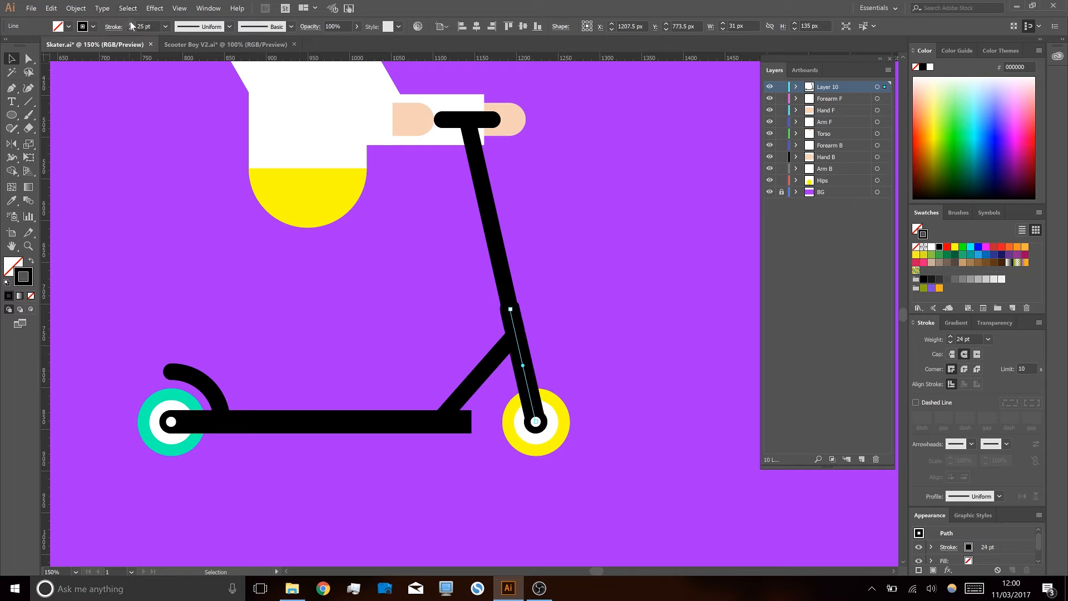
pyautogui.click(131, 23)
pyautogui.click(131, 23)
pyautogui.click(131, 23)
pyautogui.click(131, 23)
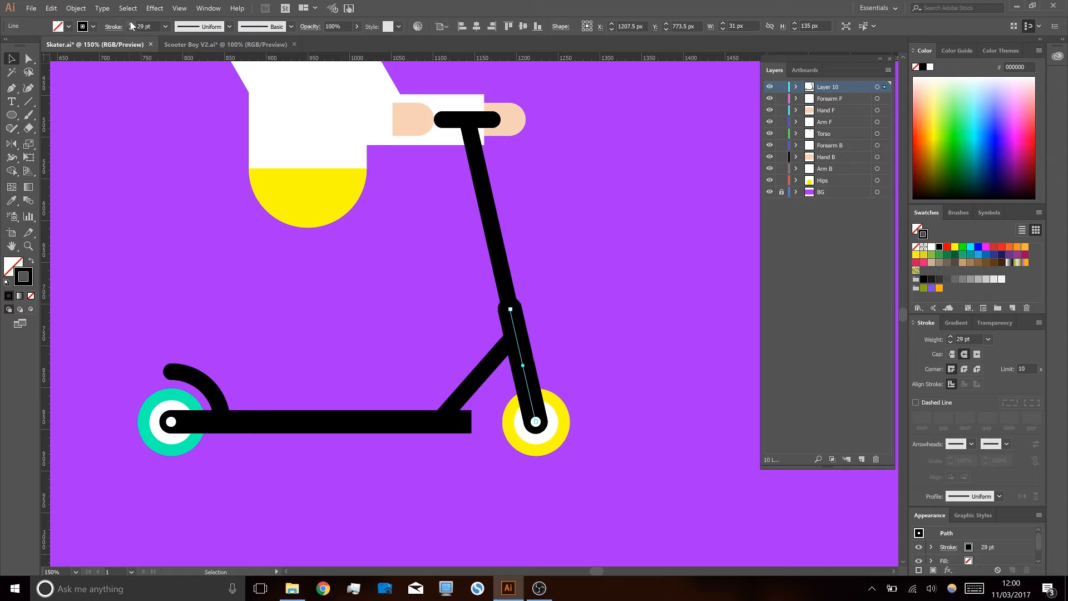
pyautogui.click(131, 28)
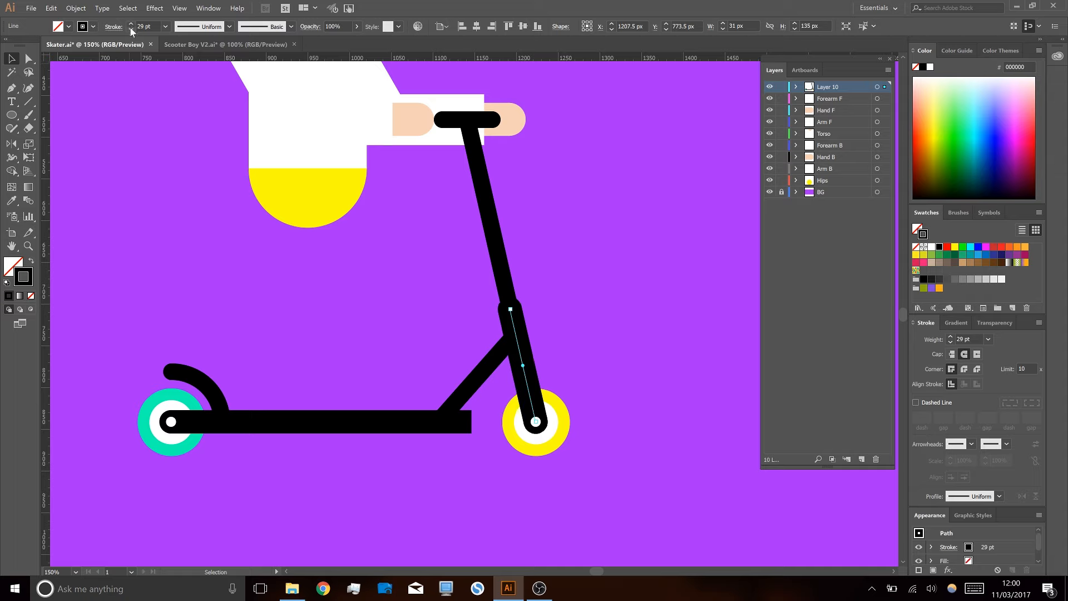
# - Copy the fork line's 28 pt black stroke onto the diagonal brace
pyautogui.click(350, 319)
pyautogui.click(485, 383)
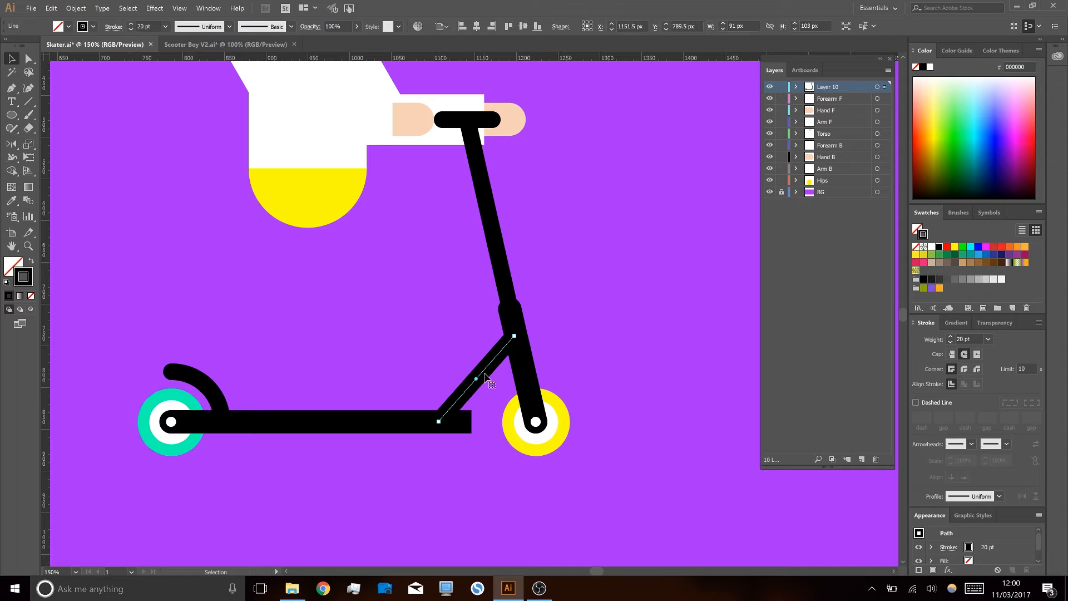
pyautogui.press('i')
pyautogui.click(527, 368)
pyautogui.press('v')
pyautogui.click(571, 329)
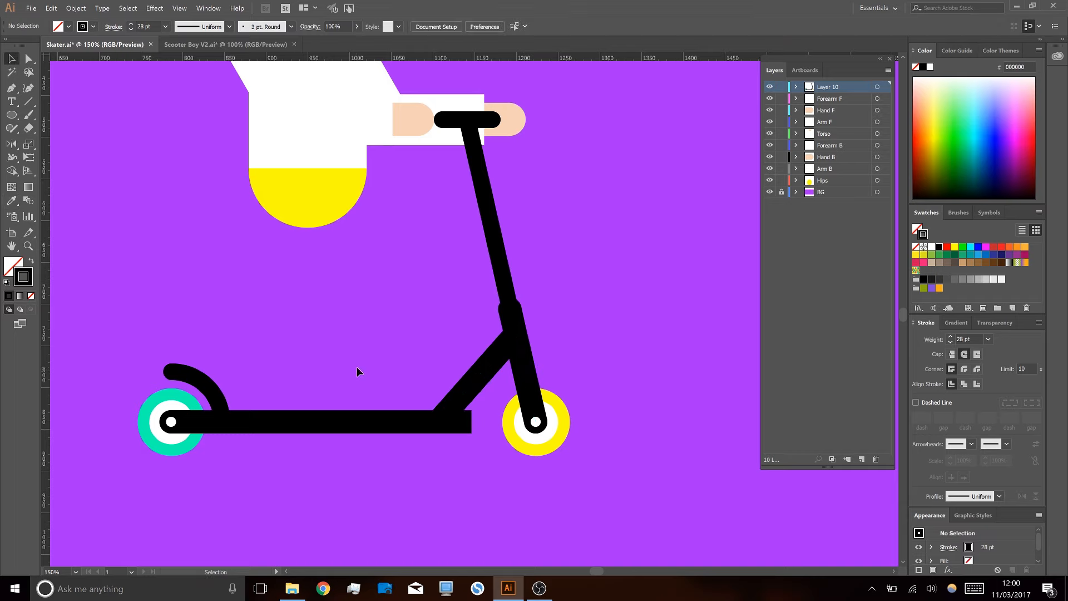
# - Draw a strip about 307 by 16 px along the deck bar's upper edge and give it the torso's white fill without stroke
pyautogui.press('m')
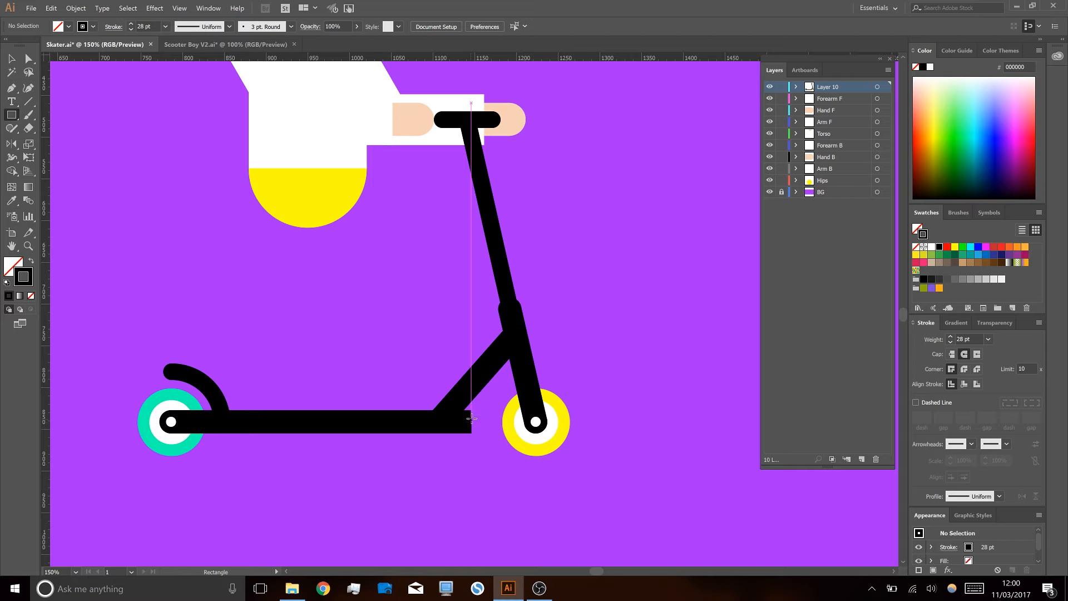
pyautogui.moveTo(471, 410)
pyautogui.mouseDown()
pyautogui.moveTo(293, 387)
pyautogui.moveTo(216, 396)
pyautogui.mouseUp()
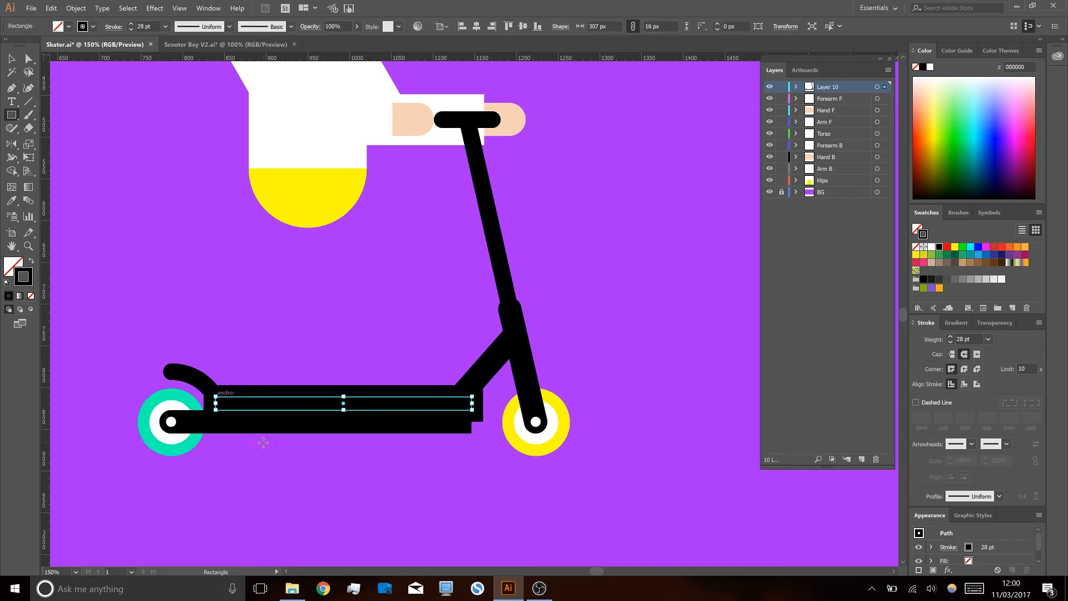
pyautogui.press('i')
pyautogui.click(321, 151)
pyautogui.click(321, 151)
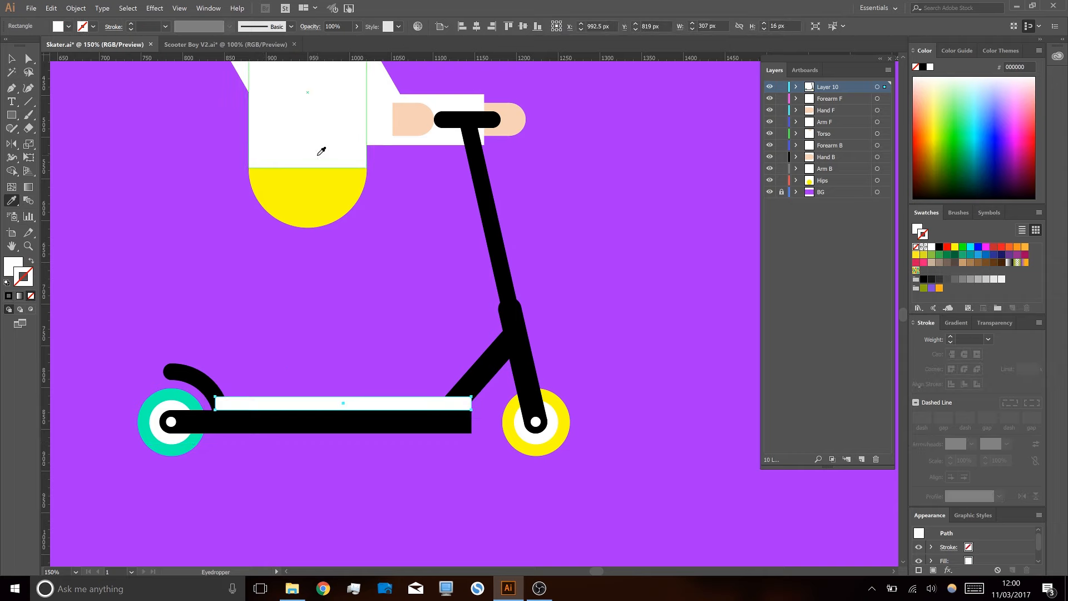
pyautogui.press('v')
pyautogui.click(372, 329)
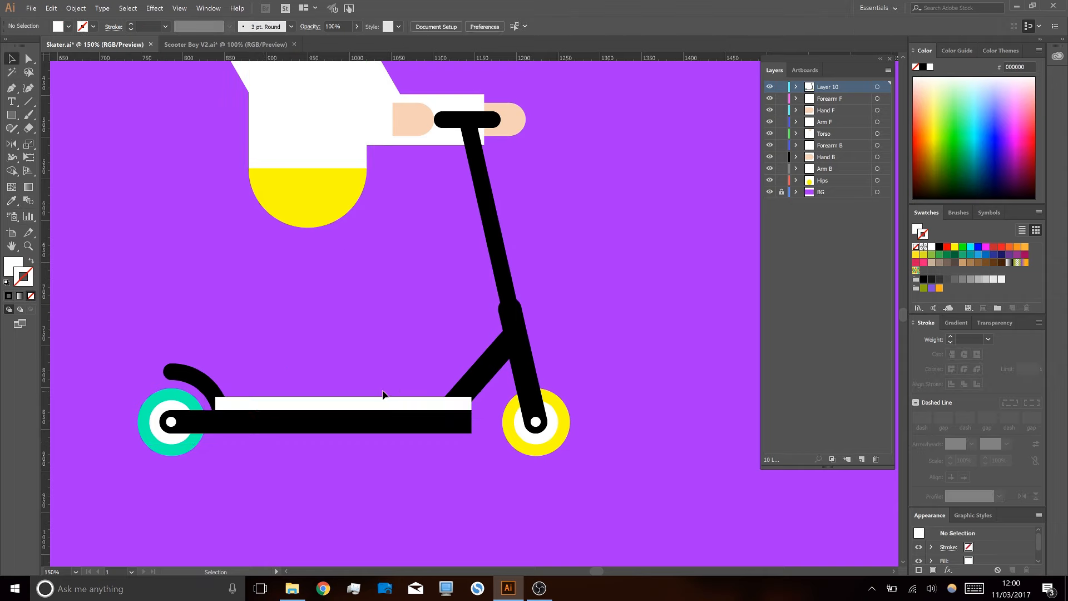
# - Check the scooter in Scooter Boy V2.ai, then extend the front ends of the white strip and deck bar slightly toward the front wheel in Skater.ai
pyautogui.click(228, 44)
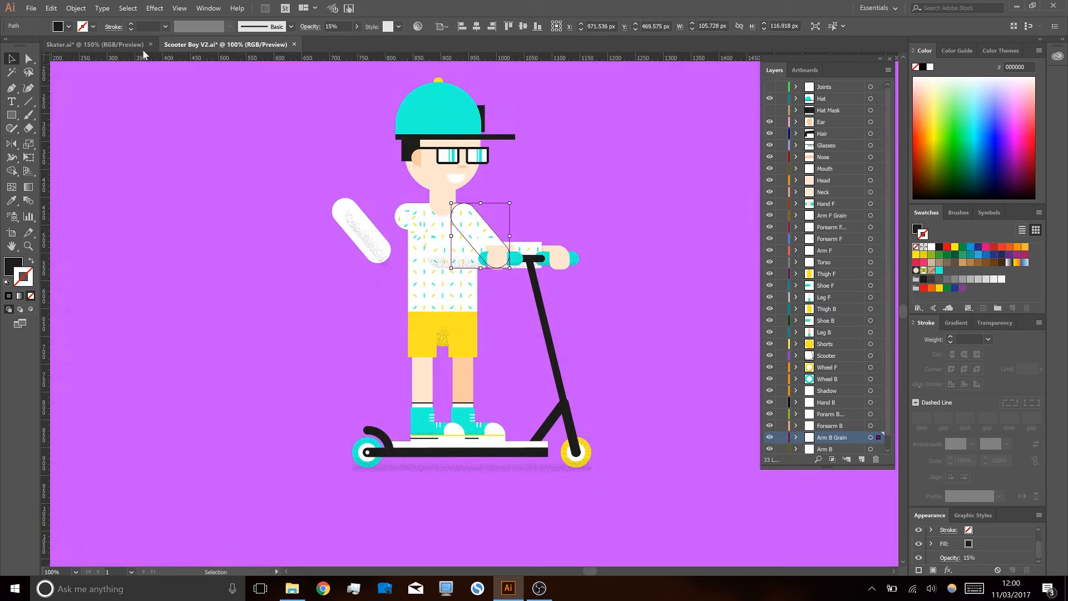
pyautogui.hotkey('ctrl', 'Tab')
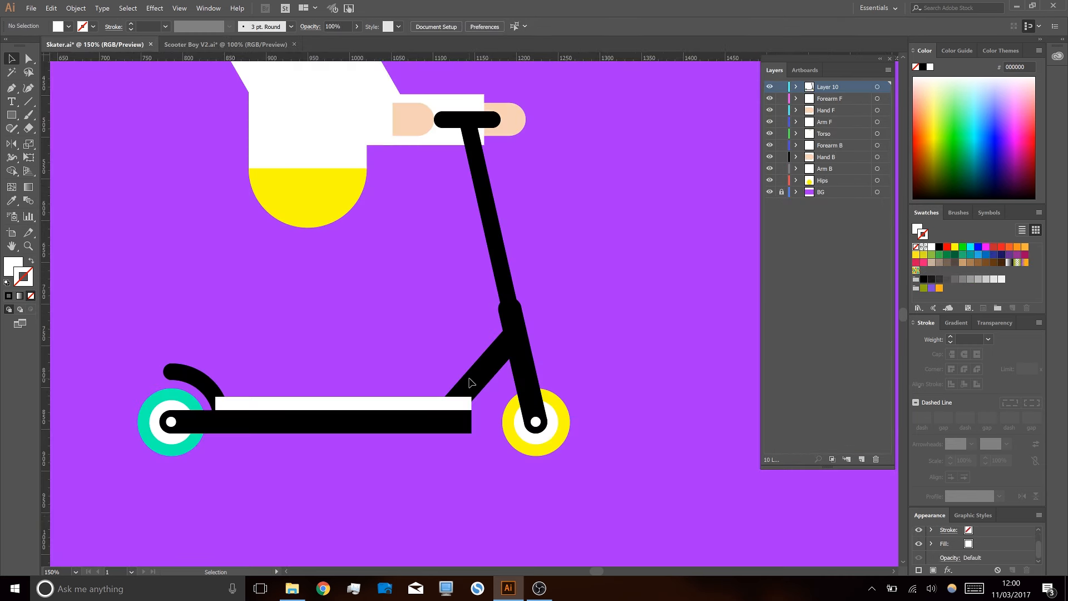
pyautogui.press('a')
pyautogui.moveTo(472, 397); pyautogui.dragTo(475, 409)
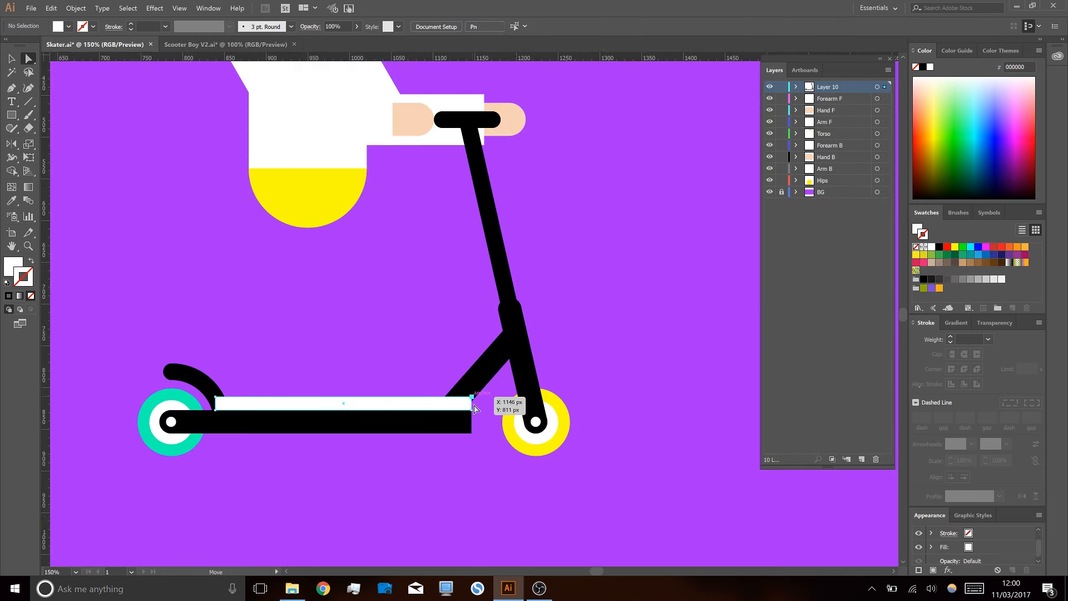
pyautogui.keyDown('shift'); pyautogui.click(472, 411); pyautogui.keyUp('shift')
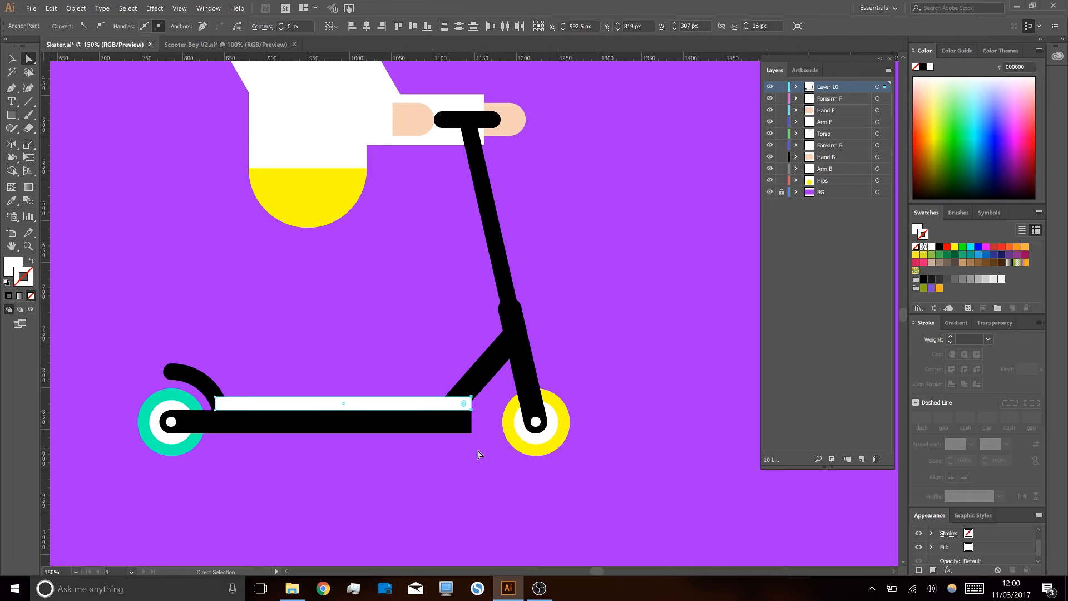
pyautogui.moveTo(476, 392); pyautogui.dragTo(483, 431)
pyautogui.press('Right')
pyautogui.press('Right')
pyautogui.press('Right')
pyautogui.press('Right')
pyautogui.press('Right')
pyautogui.press('Right')
pyautogui.press('Right')
pyautogui.press('Right')
pyautogui.press('Right')
pyautogui.press('Right')
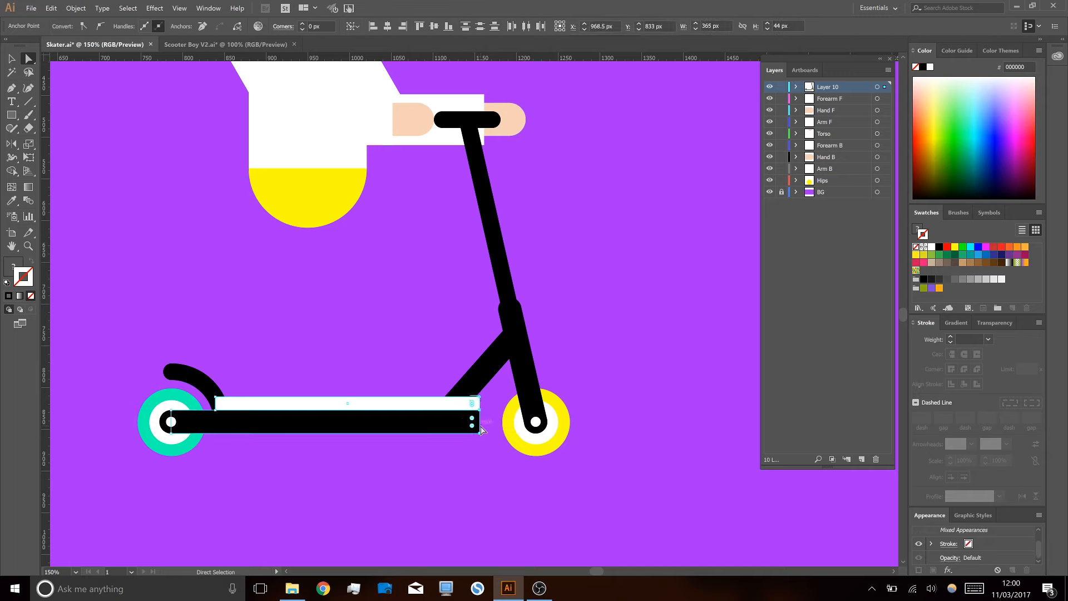
pyautogui.click(620, 354)
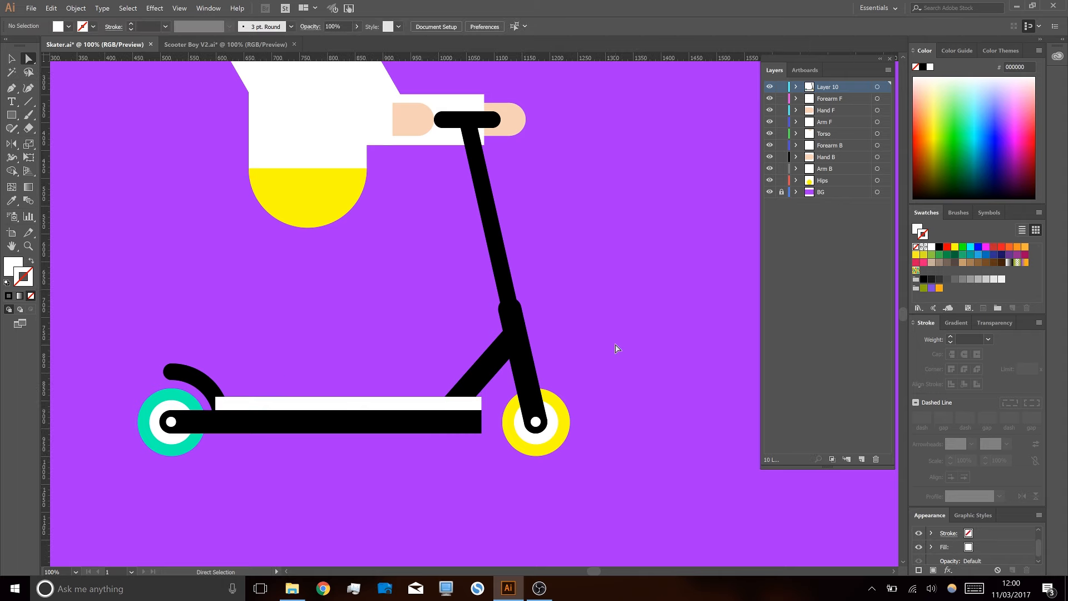
# - Bring the rear mudguard arc in front of the white deck strip and compare it with the scooter in Scooter Boy V2.ai
pyautogui.scroll(-1, 616, 349)
pyautogui.press('v')
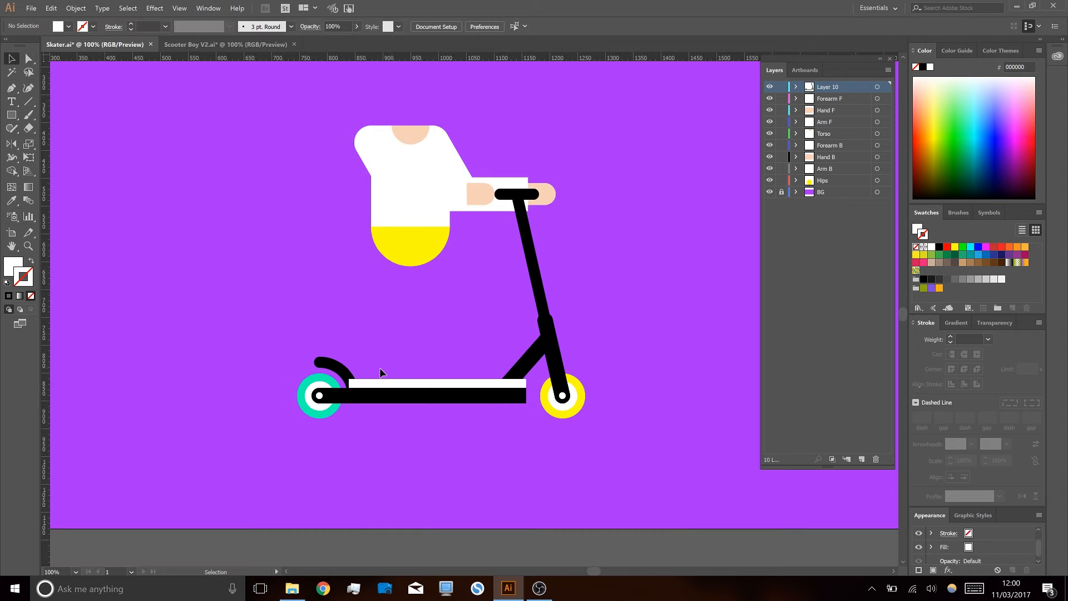
pyautogui.click(340, 375)
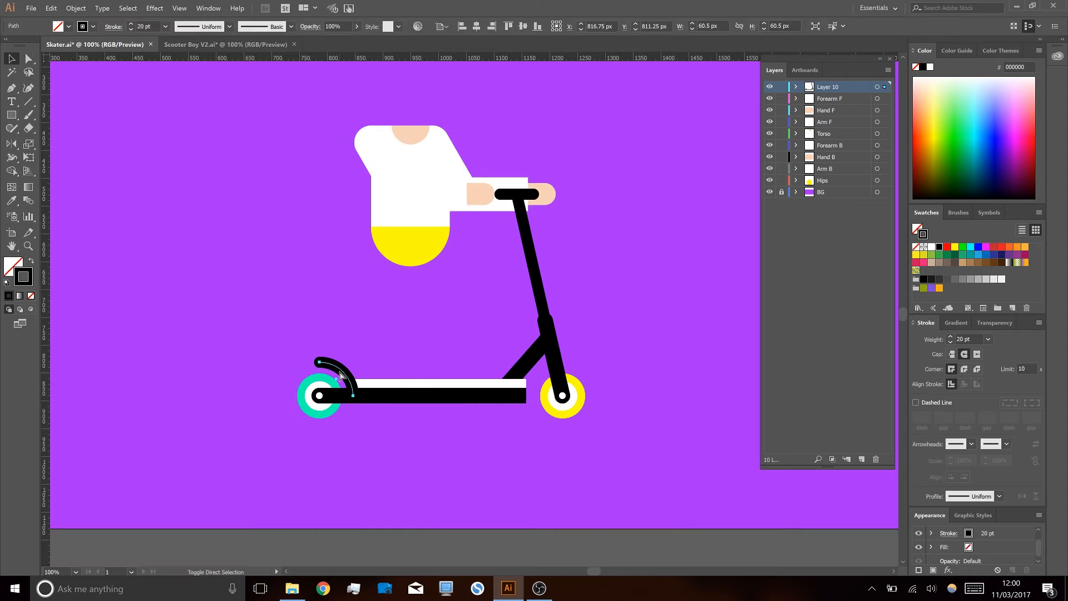
pyautogui.click(387, 335)
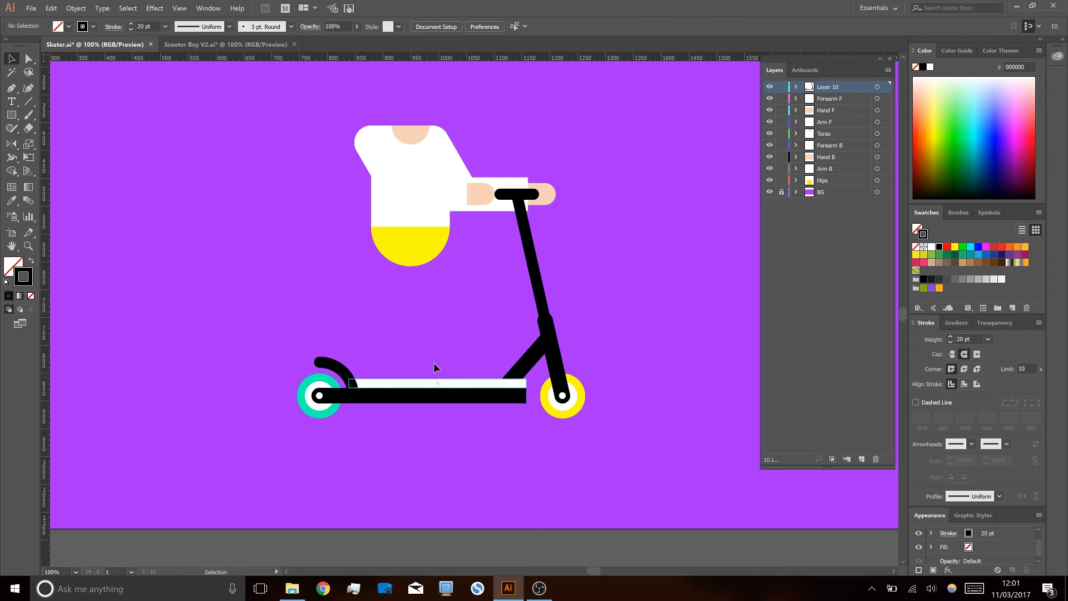
pyautogui.click(257, 45)
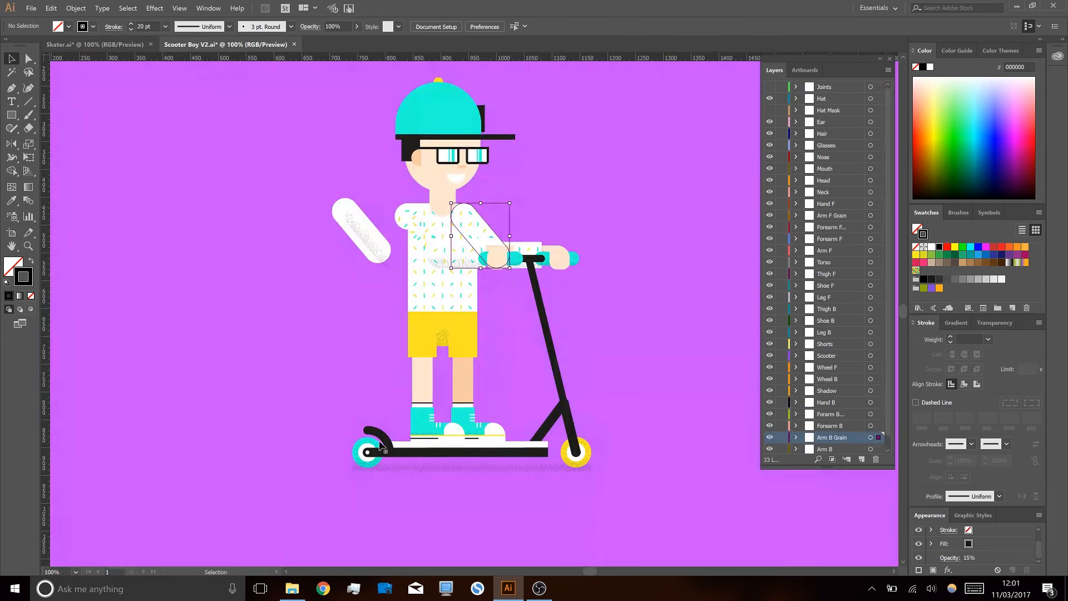
pyautogui.click(106, 44)
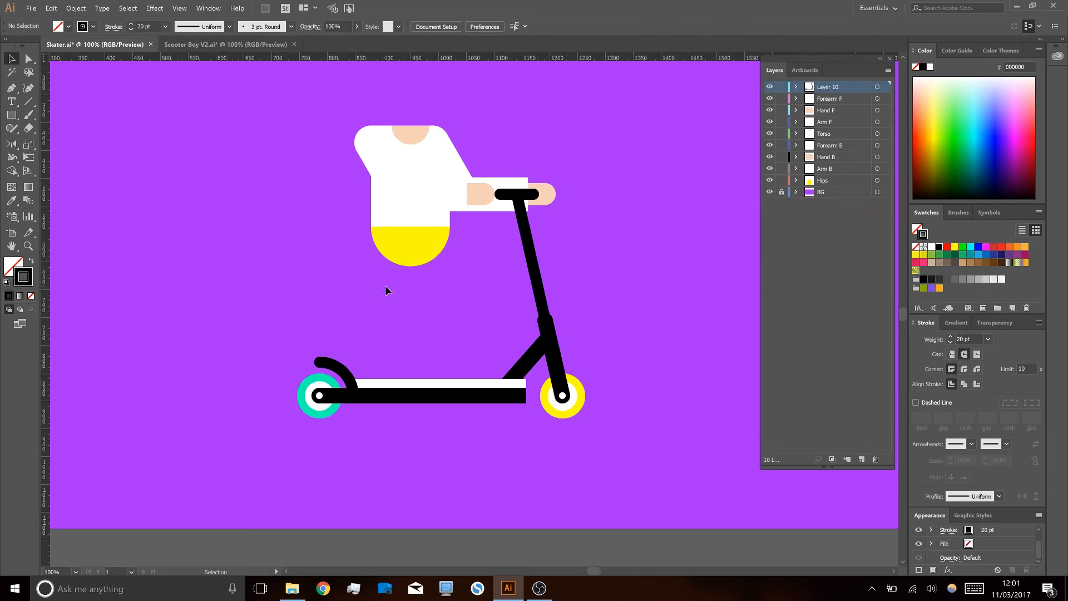
# - Raise the torso, arms, hands and hips together with the handlebar and the steering line's upper anchor, keeping the wheels and deck in place
pyautogui.moveTo(381, 279); pyautogui.dragTo(405, 349)
pyautogui.press('a')
pyautogui.hotkey('ctrl', 'a')
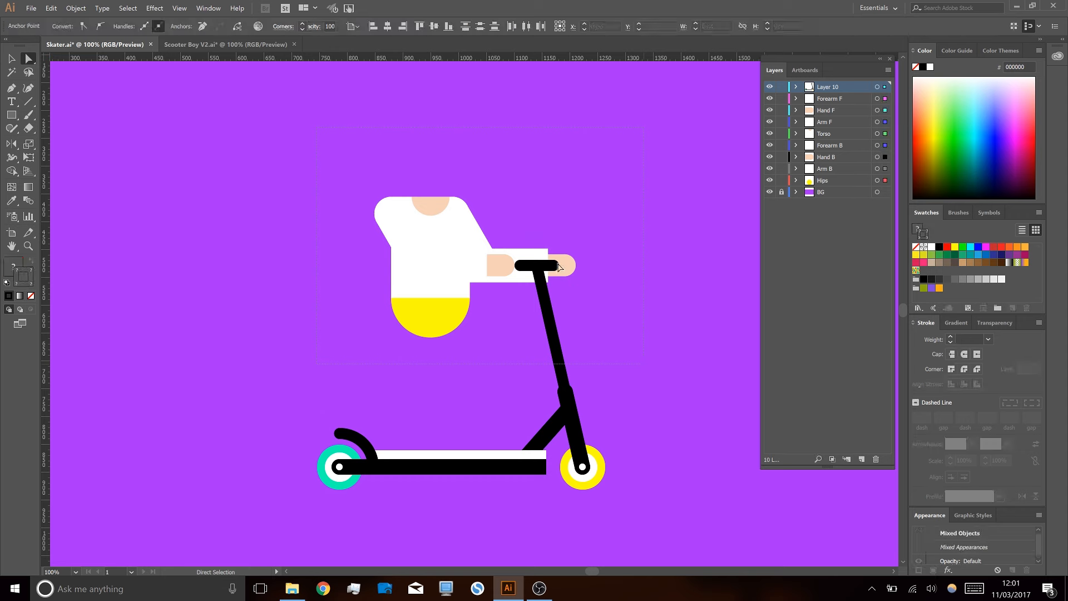
pyautogui.moveTo(553, 269); pyautogui.dragTo(554, 229)
pyautogui.hotkey('ctrl', 'shift', 'a')
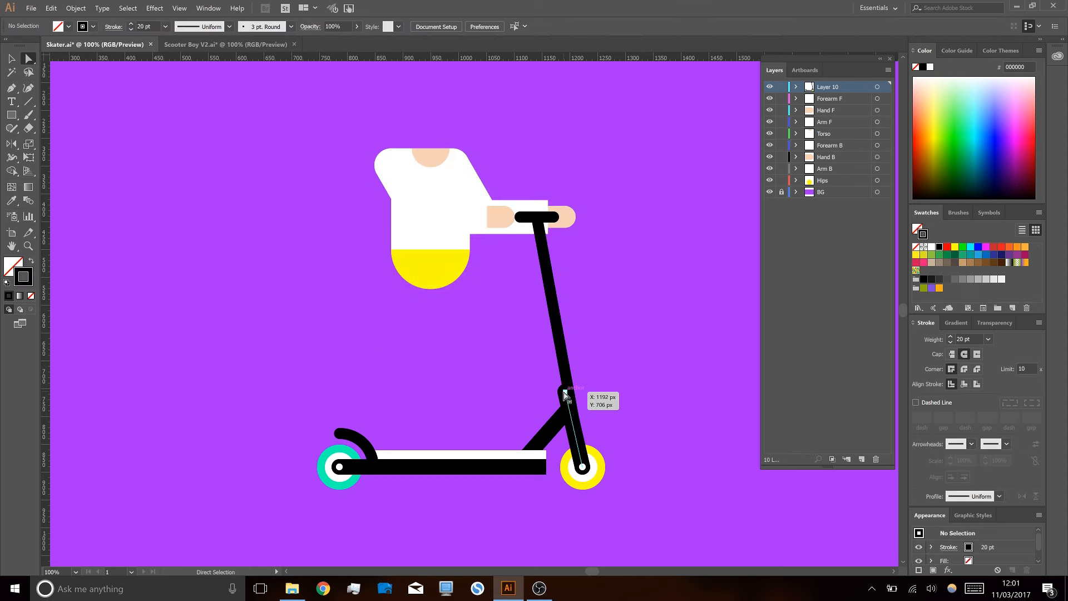
# - Shift the fork line's upper anchor onto the steering line's new angle and save Skater.ai
pyautogui.moveTo(566, 392); pyautogui.dragTo(572, 404)
pyautogui.hotkey('ctrl', 'shift', 'a')
pyautogui.hotkey('ctrl', 'shift', 'a')
pyautogui.scroll(-1, 596, 361)
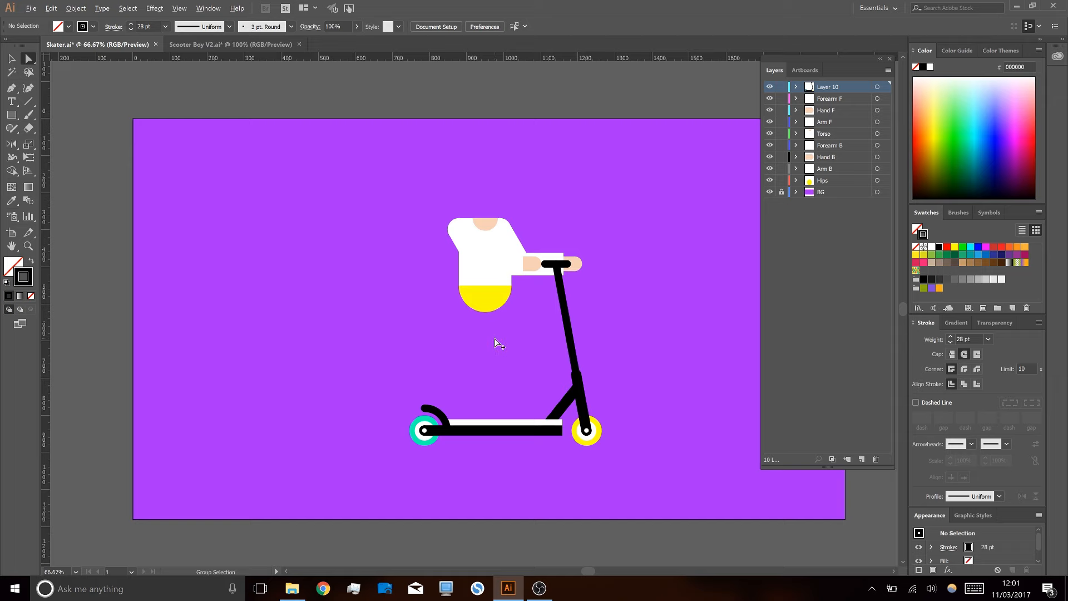
pyautogui.scroll(1, 497, 342)
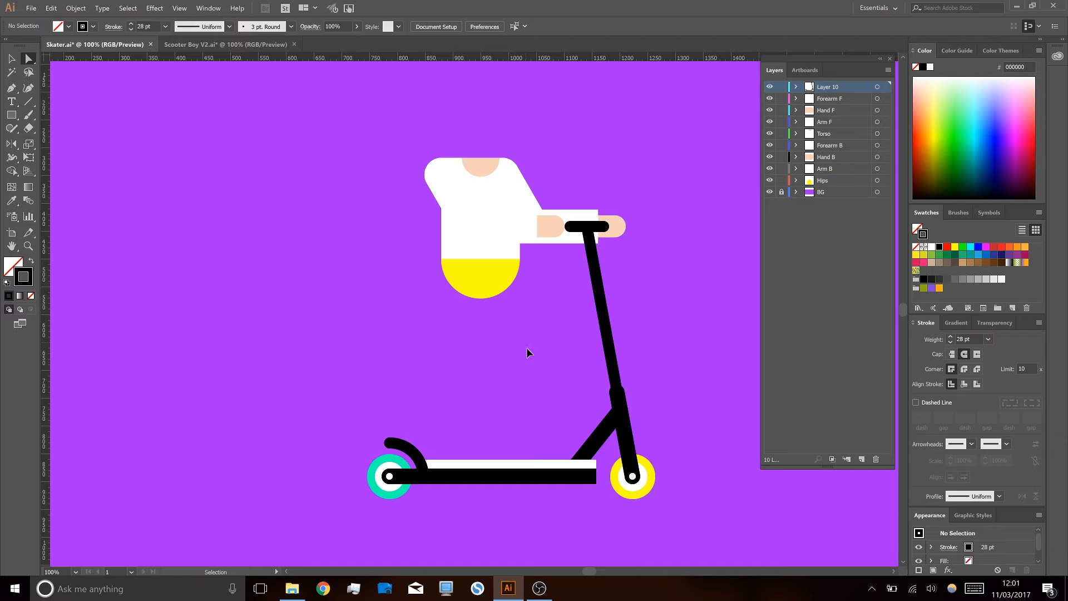
pyautogui.hotkey('ctrl', 's')
pyautogui.press('v')
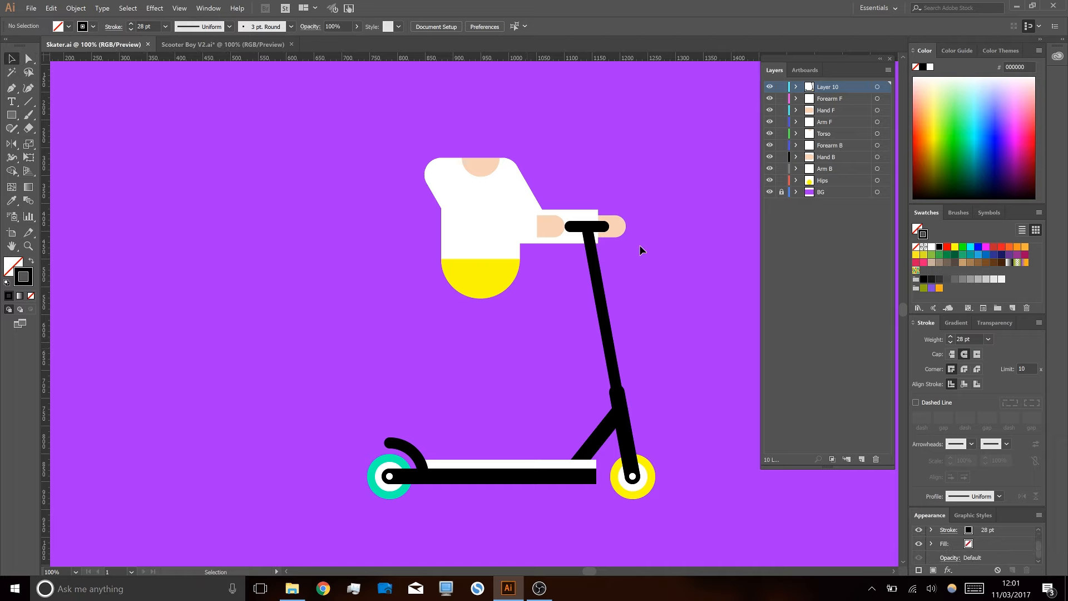
# - Rename the scooter artwork's layer as Scooter
pyautogui.doubleClick(824, 87)
pyautogui.write('Scooter')
pyautogui.press('Return')
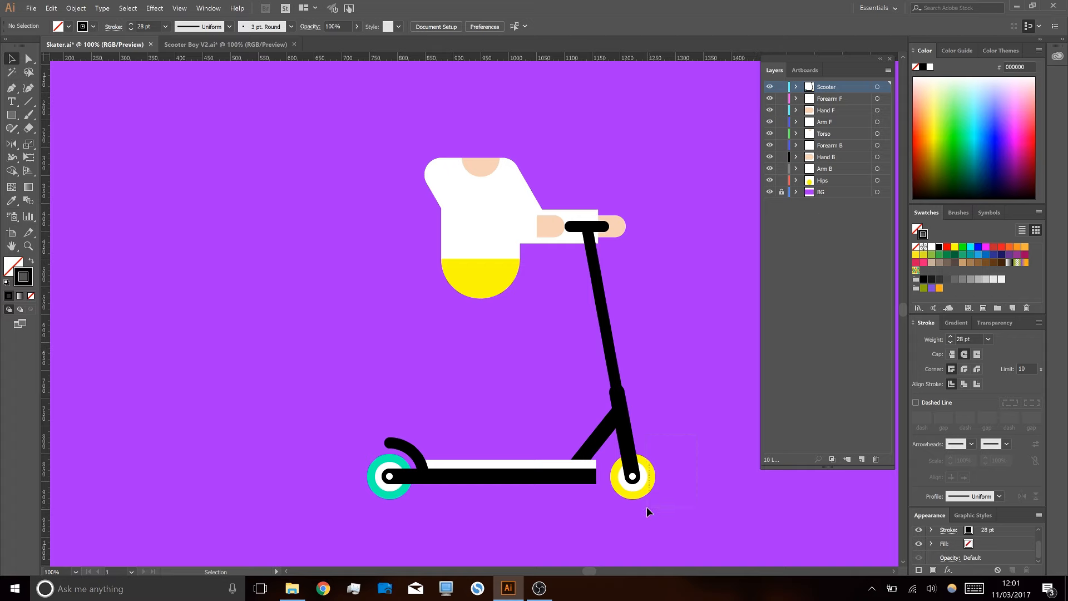
# - Move the front wheel's yellow and white circles to a new layer named Wheel F, ordered directly below the Scooter layer
pyautogui.moveTo(643, 503); pyautogui.dragTo(643, 503)
pyautogui.click(861, 459)
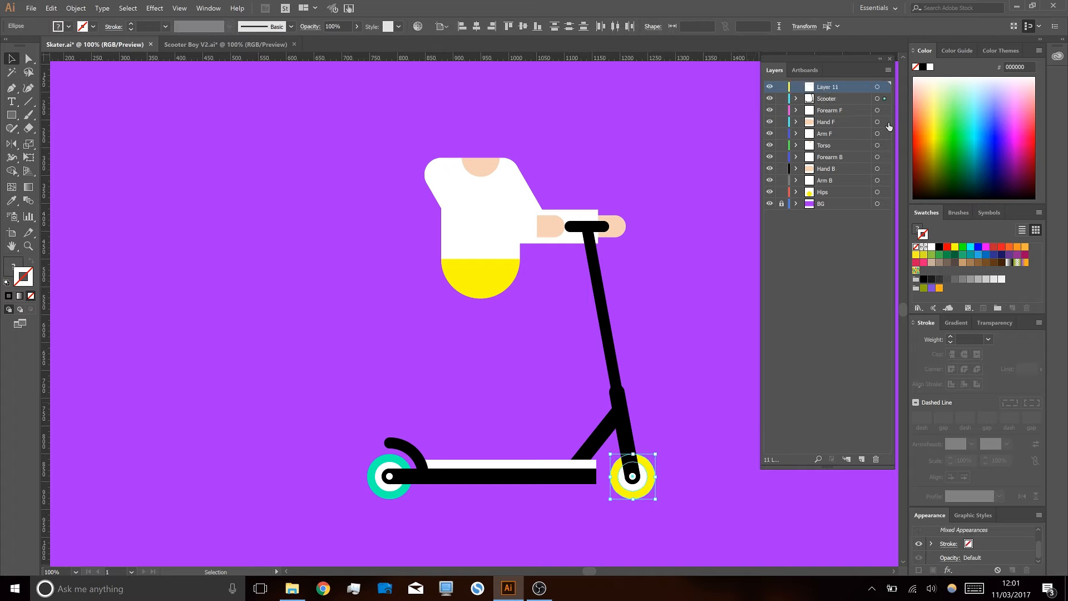
pyautogui.moveTo(885, 99); pyautogui.dragTo(885, 87)
pyautogui.doubleClick(823, 87)
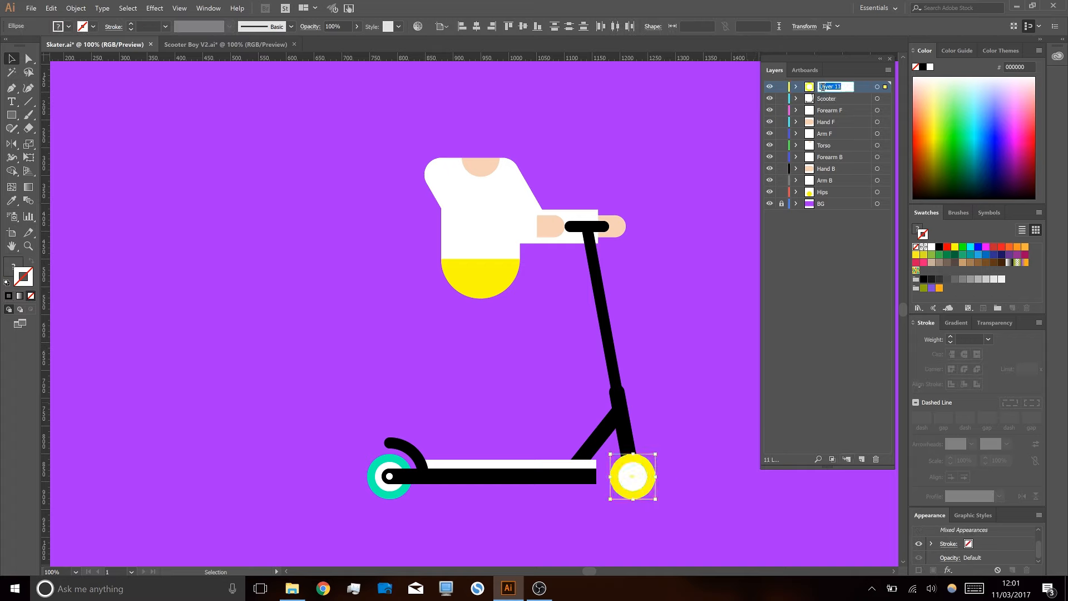
pyautogui.write('Wheel F')
pyautogui.press('Return')
pyautogui.moveTo(829, 101); pyautogui.dragTo(828, 84)
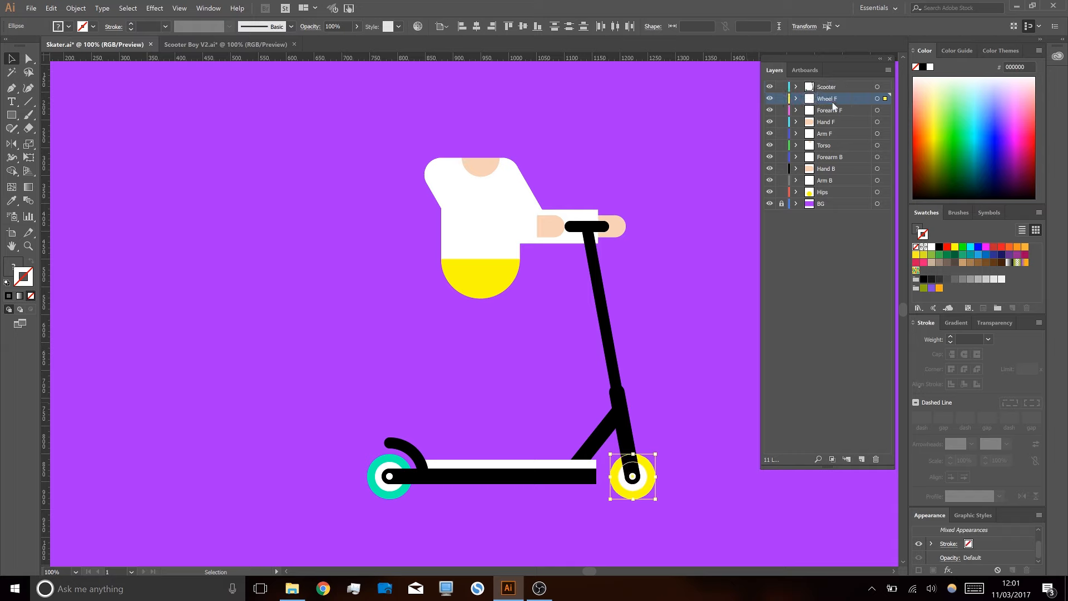
# - Move the rear wheel's circles to a new layer named Wheel B directly below the Scooter layer, and save the file
pyautogui.click(401, 486)
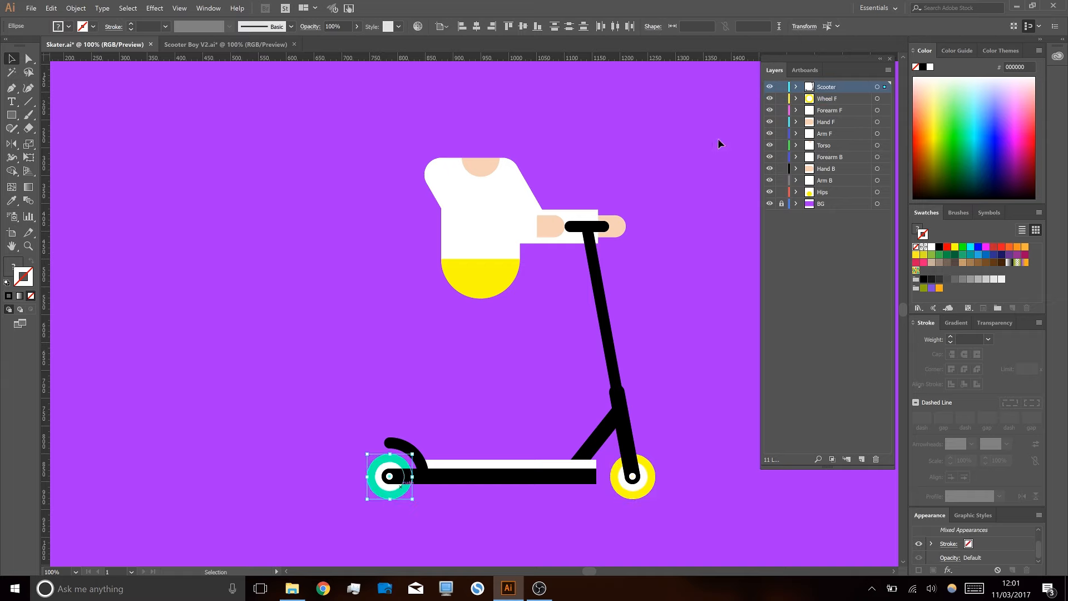
pyautogui.click(861, 460)
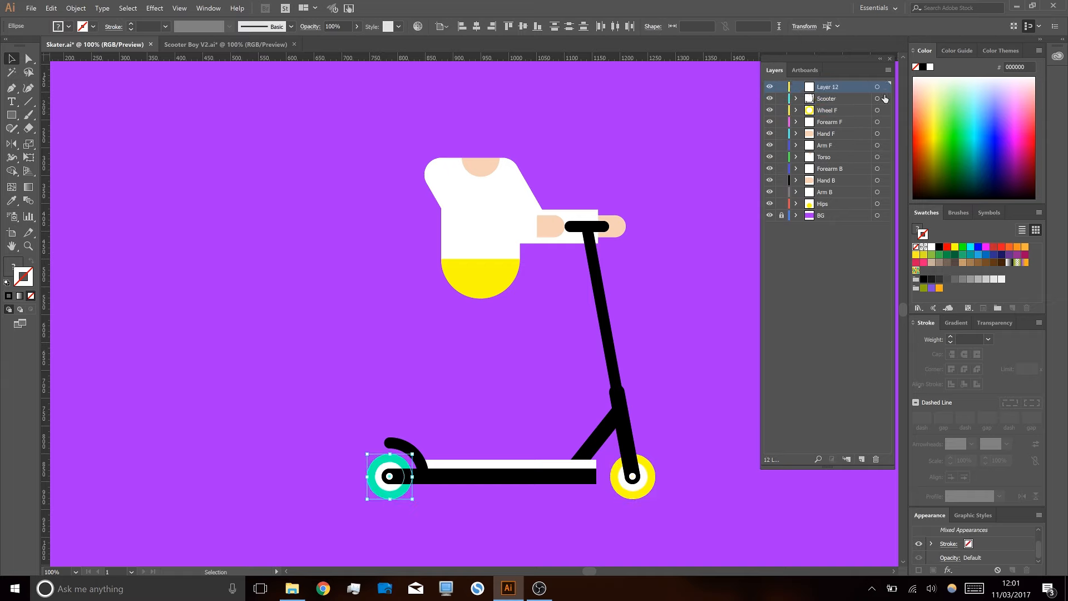
pyautogui.moveTo(832, 88); pyautogui.dragTo(831, 102)
pyautogui.write('Wheel B')
pyautogui.press('Return')
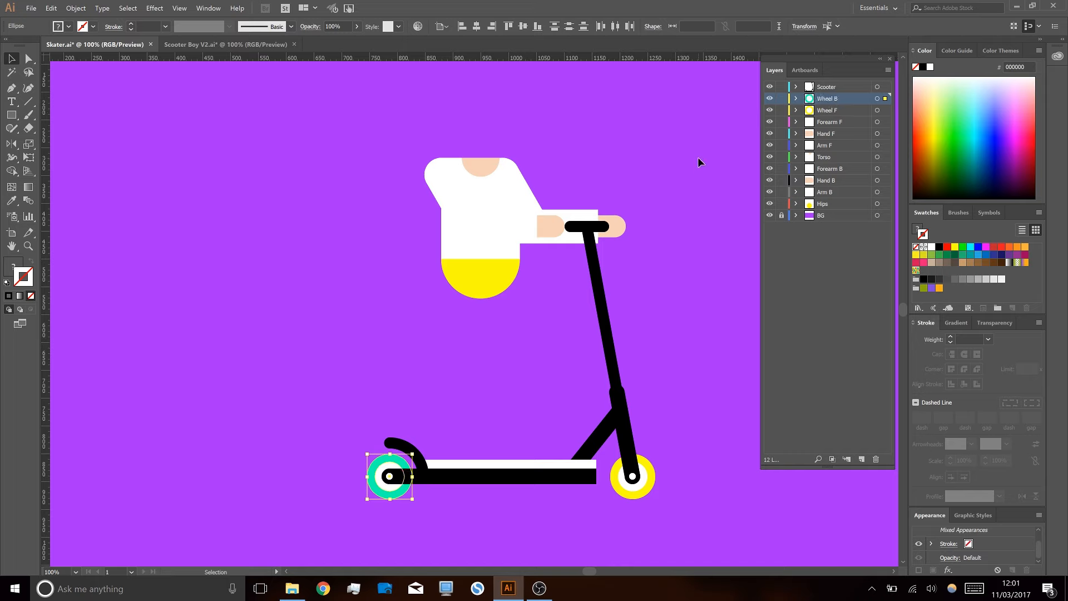
pyautogui.hotkey('ctrl', 'shift', 'a')
pyautogui.hotkey('ctrl', 's')
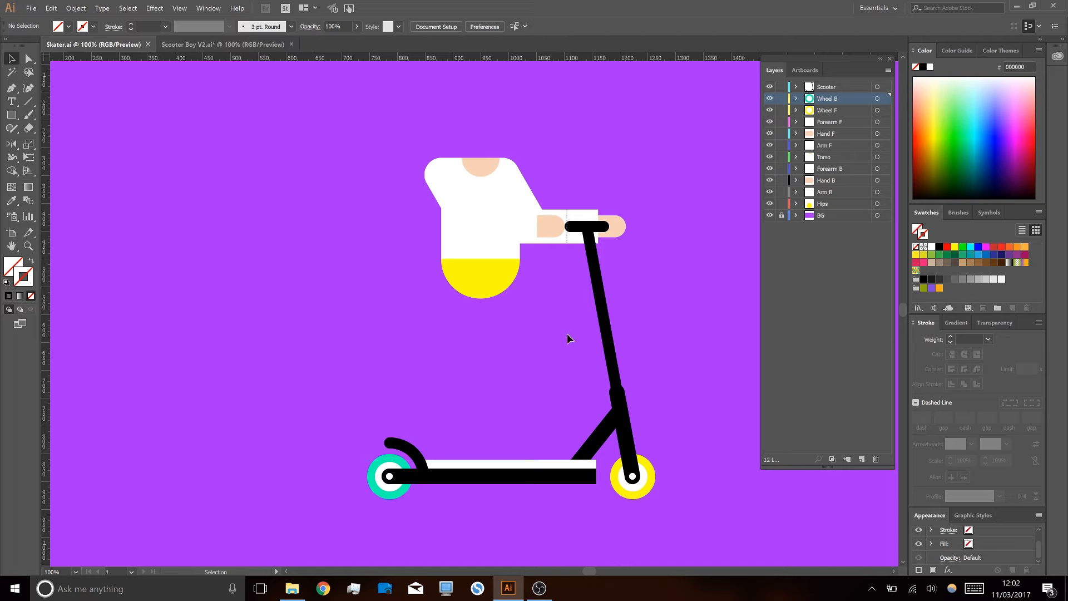
# - Scale the torso, hips, arms and hands up together to about 414 by 289 px and reposition them at the handlebar
pyautogui.moveTo(566, 334); pyautogui.dragTo(565, 334)
pyautogui.keyDown('shift'); pyautogui.click(618, 234); pyautogui.keyUp('shift')
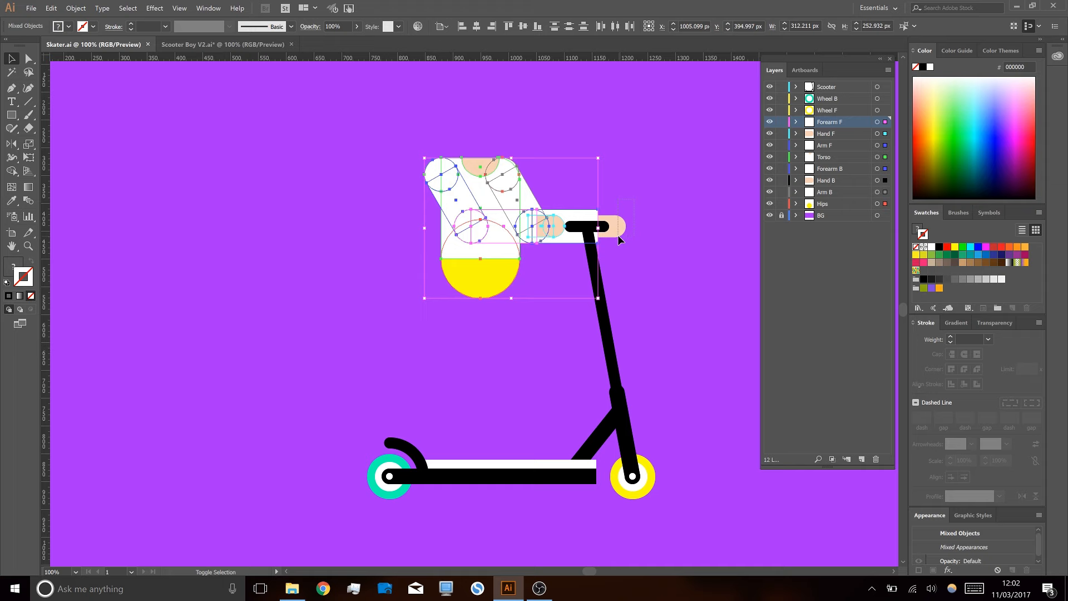
pyautogui.moveTo(626, 158); pyautogui.dragTo(655, 137)
pyautogui.moveTo(531, 210)
pyautogui.mouseDown()
pyautogui.moveTo(511, 219)
pyautogui.moveTo(520, 216)
pyautogui.mouseUp()
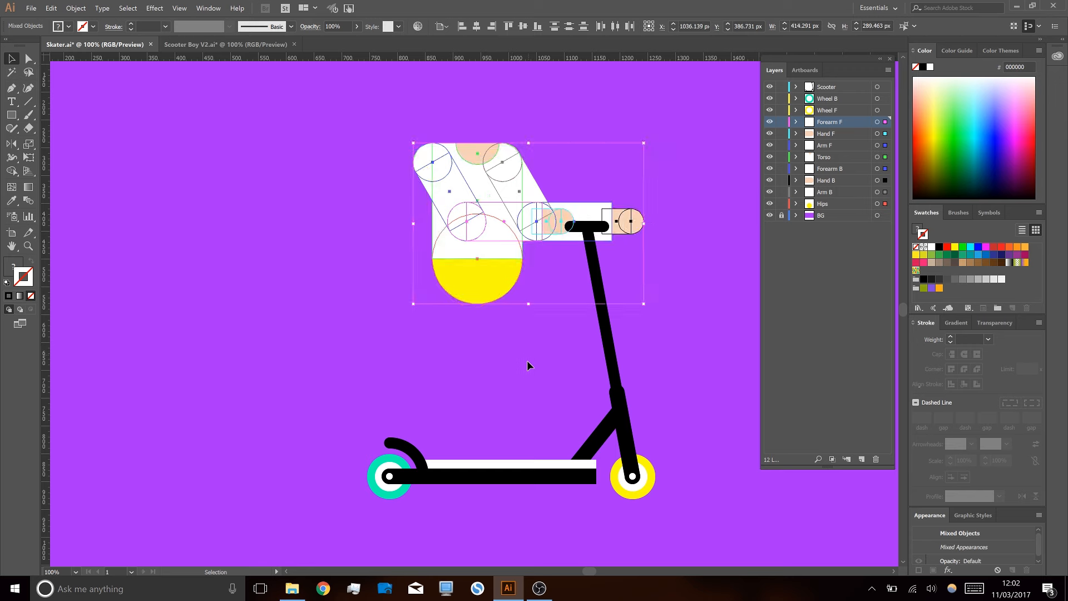
# - Check the legs in the Scooter Boy V2.ai reference and draw a 68 px circle over the hips' left half in Skater.ai
pyautogui.click(527, 369)
pyautogui.scroll(2, 523, 378)
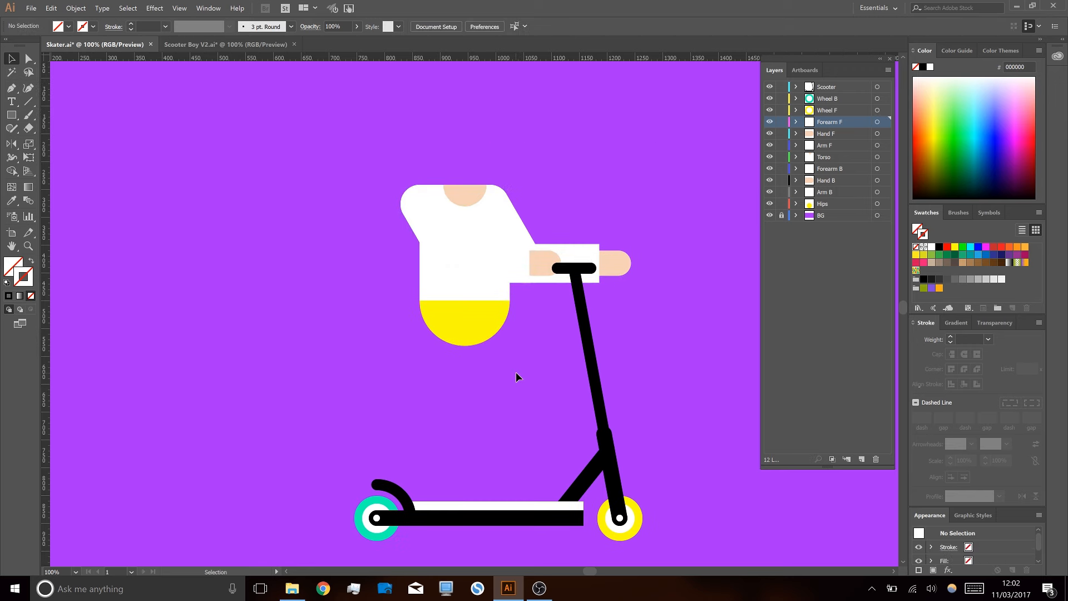
pyautogui.click(255, 44)
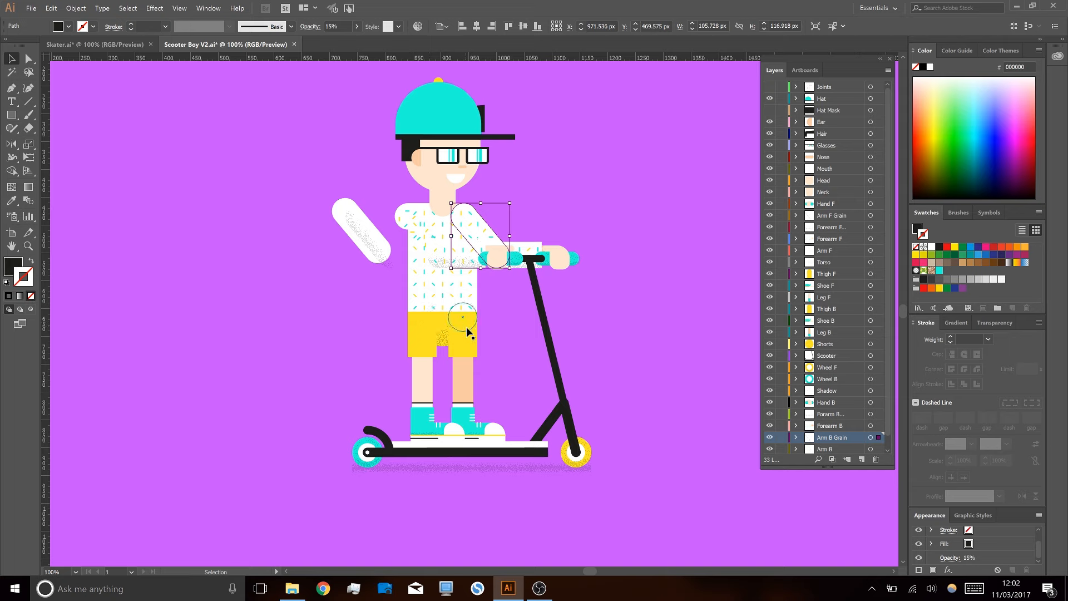
pyautogui.click(127, 44)
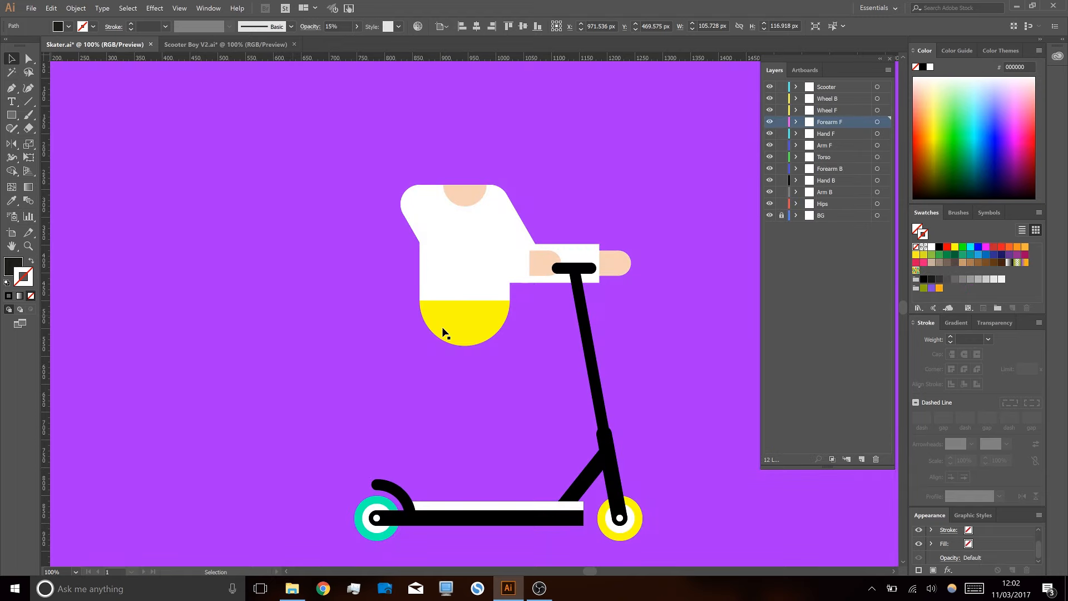
pyautogui.press('l')
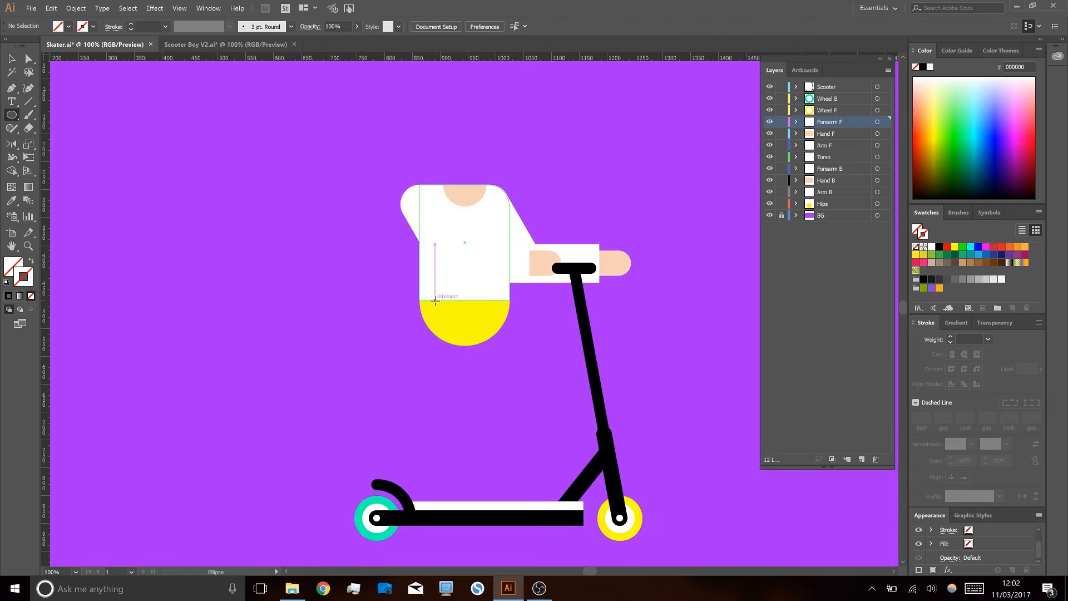
pyautogui.moveTo(435, 301); pyautogui.dragTo(454, 319)
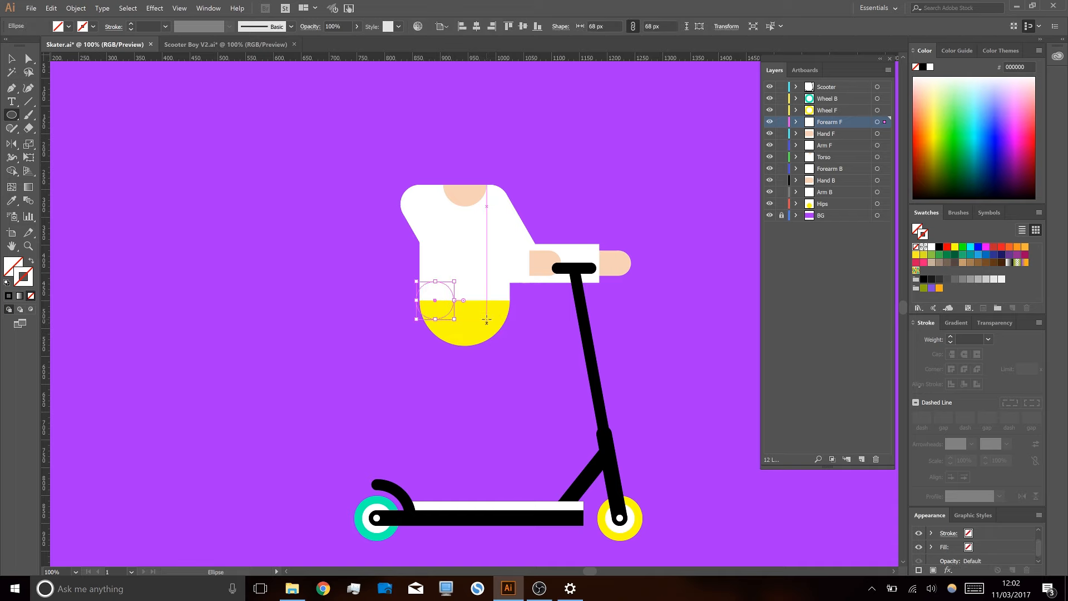
pyautogui.press('super+i')
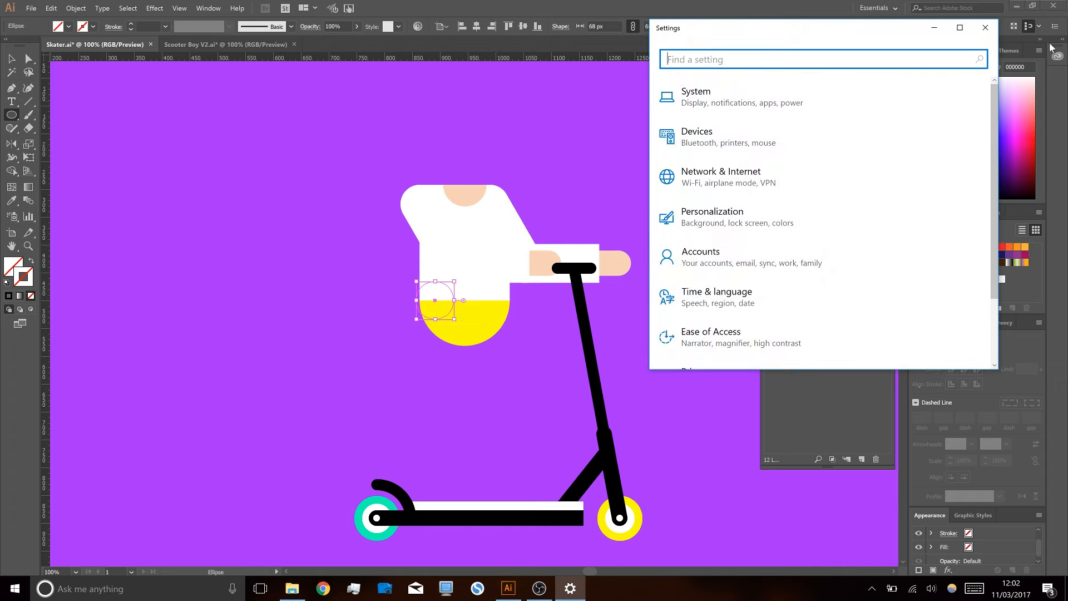
pyautogui.click(996, 29)
pyautogui.click(11, 59)
pyautogui.click(273, 279)
pyautogui.press('super+i')
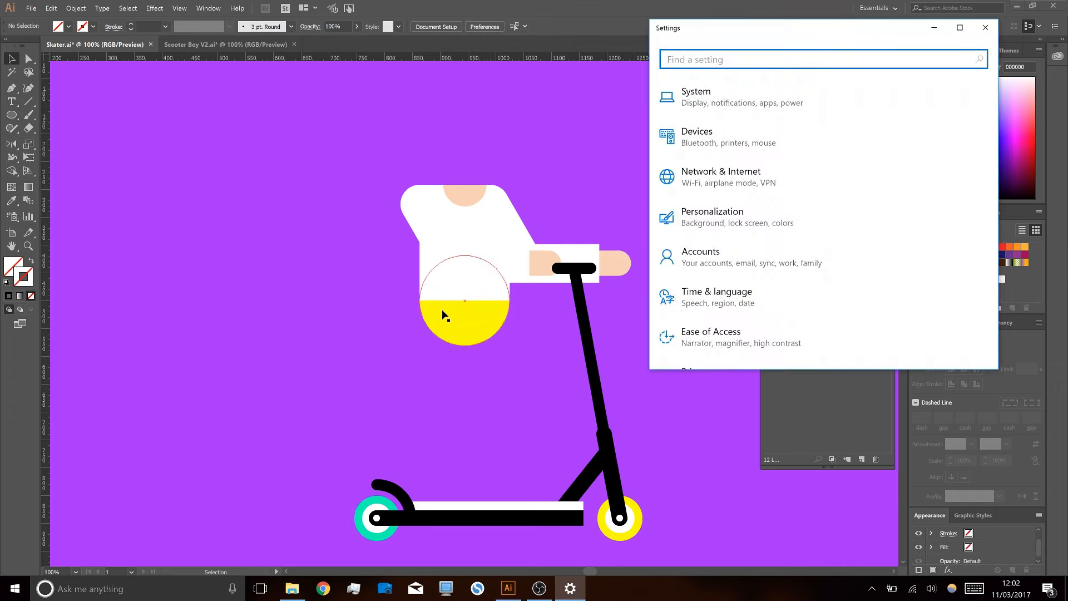
pyautogui.click(508, 290)
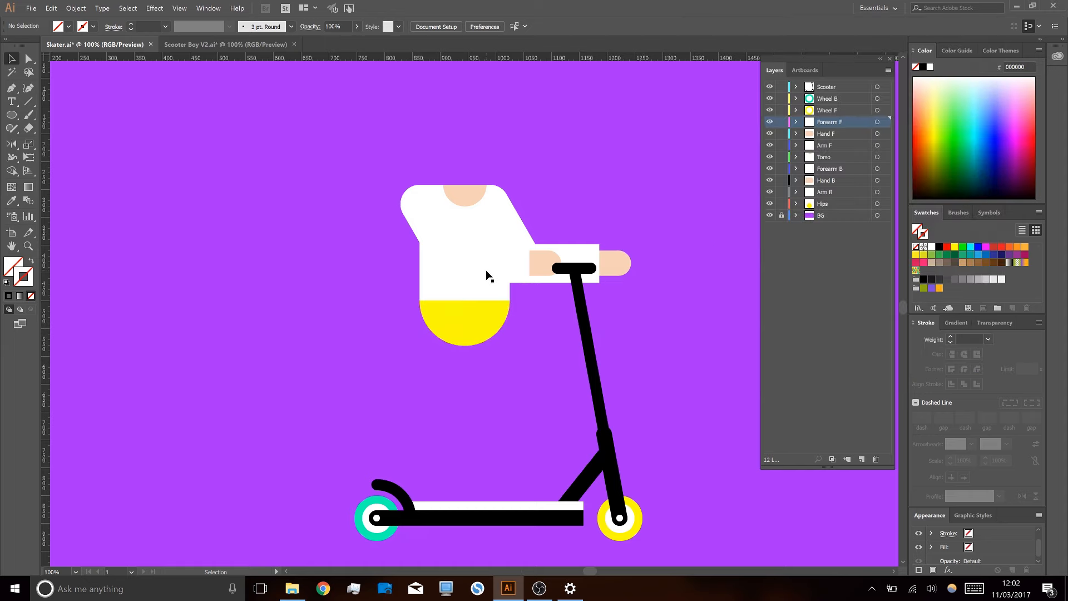
# - Move the 68 px circle below the hips and fill it with the hips' yellow using the Eyedropper
pyautogui.click(437, 312)
pyautogui.keyDown('shift'); pyautogui.click(451, 305); pyautogui.keyUp('shift')
pyautogui.keyDown('shift'); pyautogui.click(476, 329); pyautogui.keyUp('shift')
pyautogui.moveTo(444, 317); pyautogui.dragTo(441, 392)
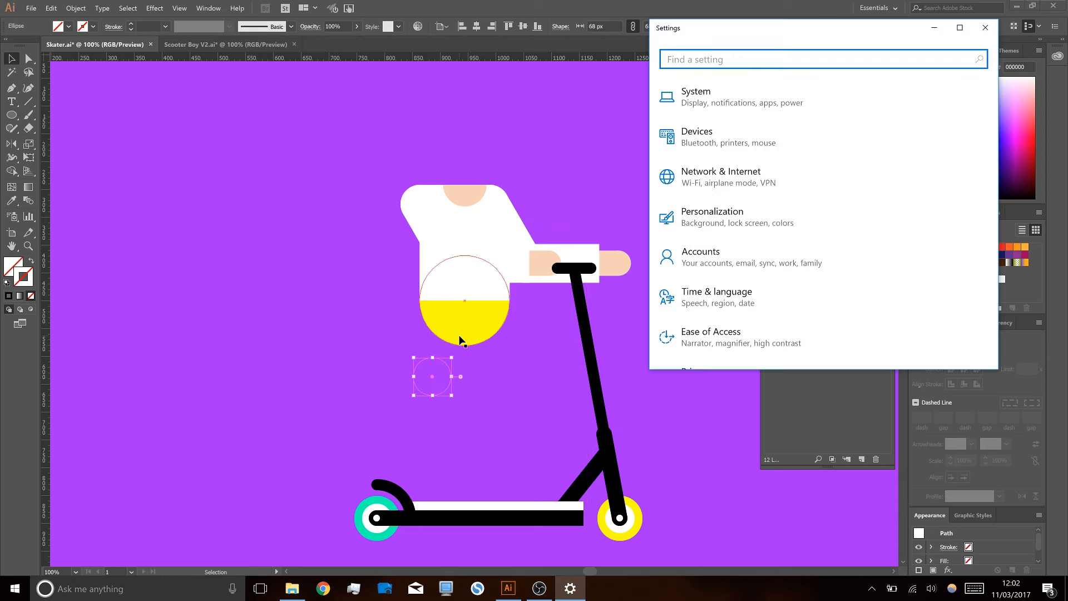
pyautogui.click(989, 29)
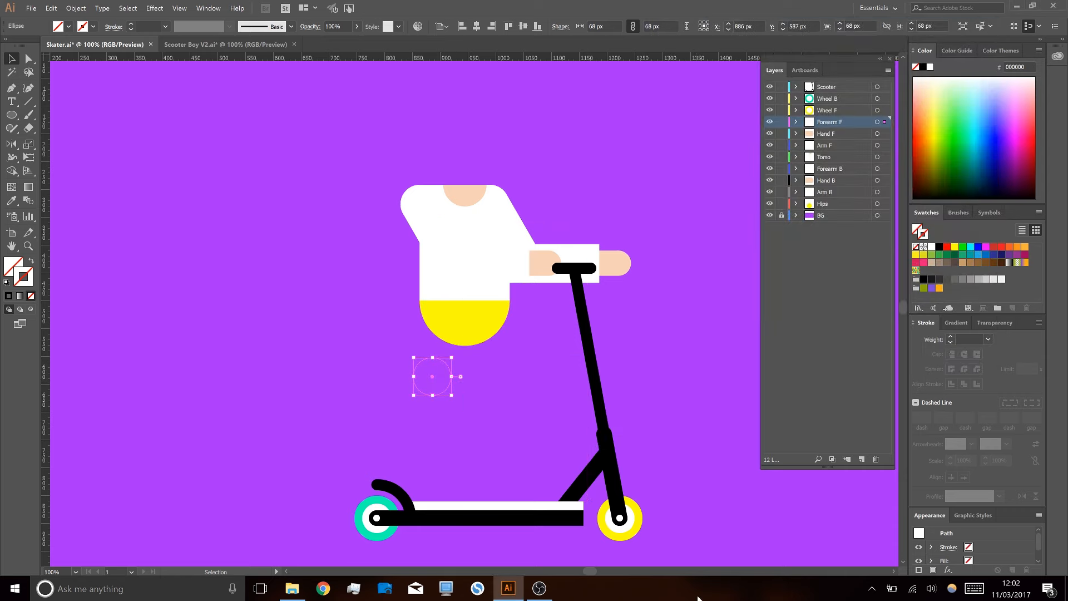
pyautogui.press('i')
pyautogui.click(469, 325)
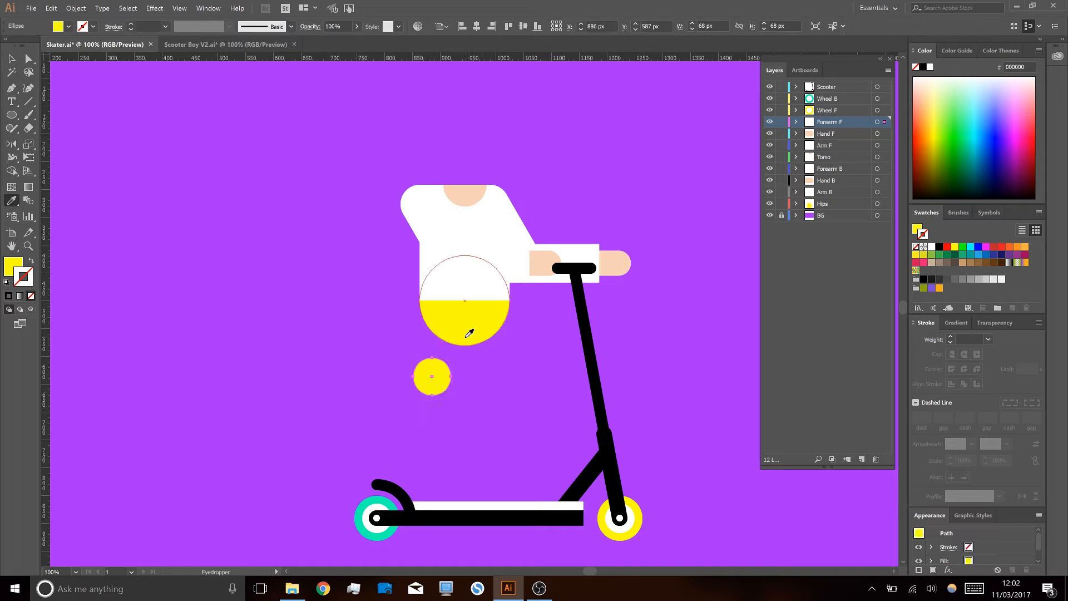
pyautogui.press('v')
pyautogui.click(472, 408)
# - Enlarge the yellow circle to 78 px and place it over the lower left part of the hips
pyautogui.click(437, 386)
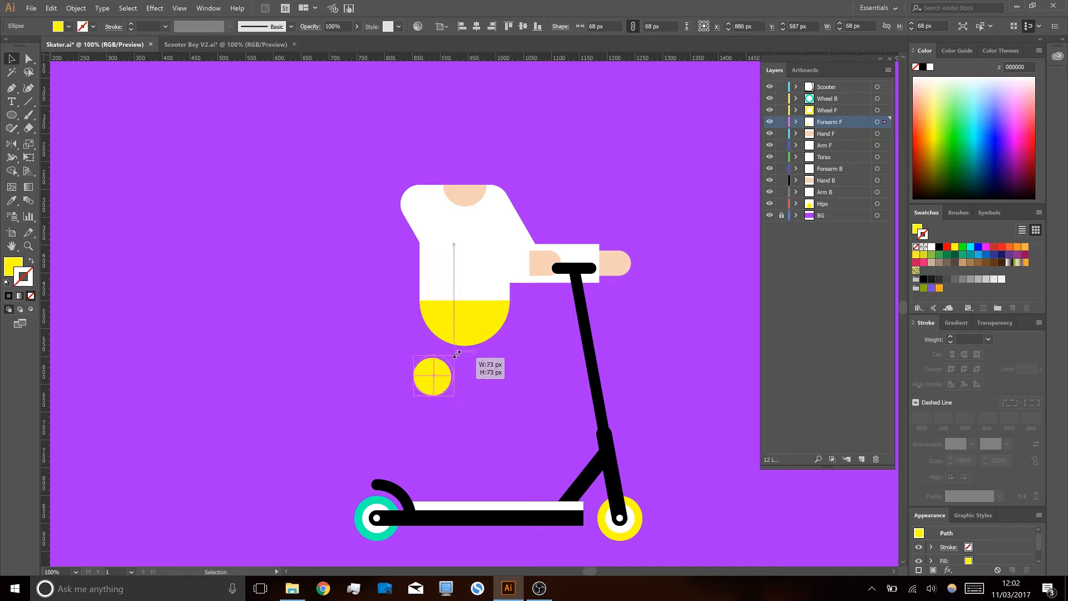
pyautogui.moveTo(435, 376); pyautogui.dragTo(440, 327)
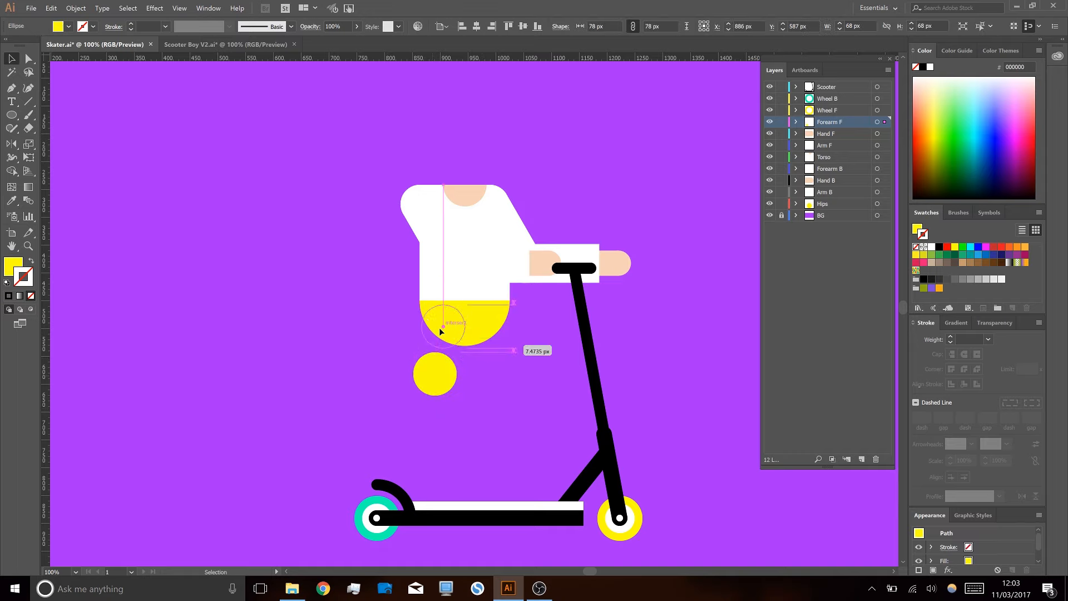
pyautogui.moveTo(477, 358); pyautogui.dragTo(460, 345)
pyautogui.click(474, 387)
pyautogui.hotkey('ctrl', 'z')
pyautogui.click(450, 363)
# - Draw a yellow rectangle down from the circle's middle to form the thigh, and place the thigh left of the body
pyautogui.press('m')
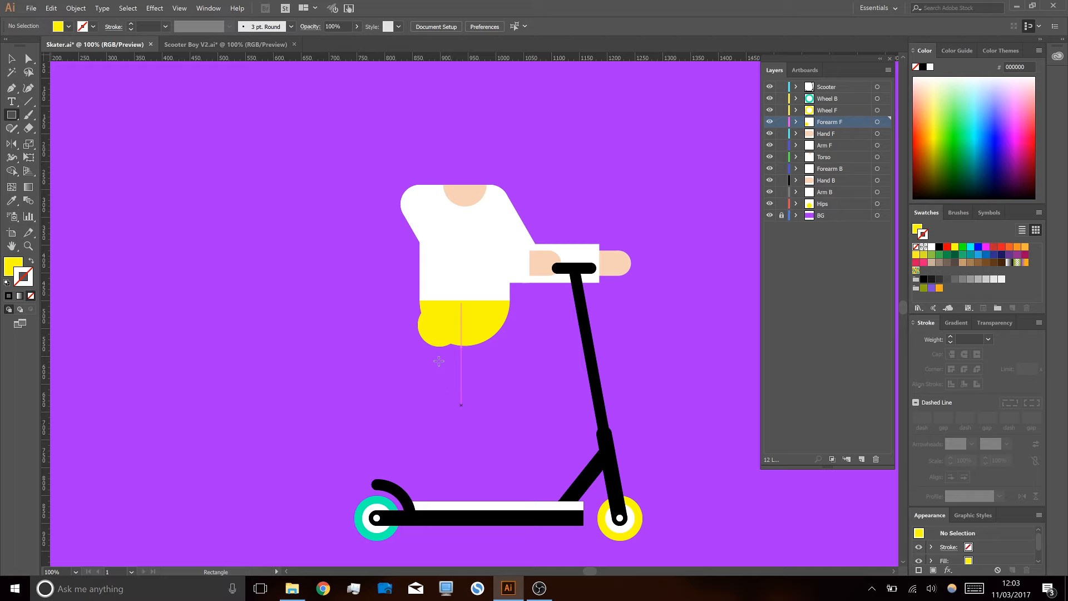
pyautogui.moveTo(417, 325); pyautogui.dragTo(383, 362)
pyautogui.press('v')
pyautogui.keyDown('shift'); pyautogui.click(484, 338); pyautogui.keyUp('shift')
pyautogui.click(452, 426)
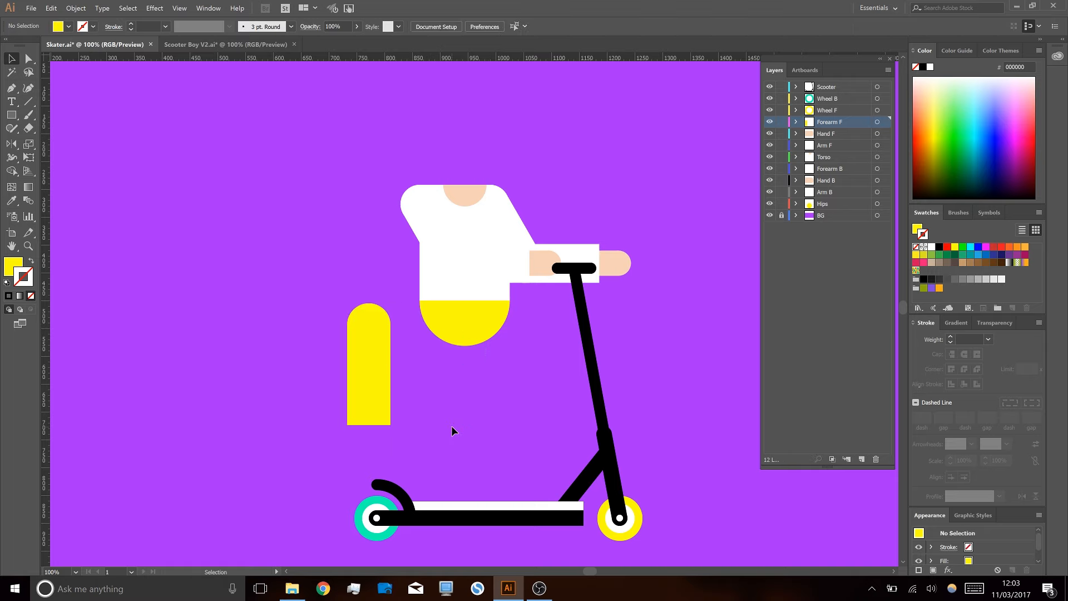
# - Shorten the thigh's rectangle from its lower edge to roughly one and a half times its width
pyautogui.click(361, 413)
pyautogui.moveTo(370, 425); pyautogui.dragTo(369, 392)
pyautogui.click(434, 410)
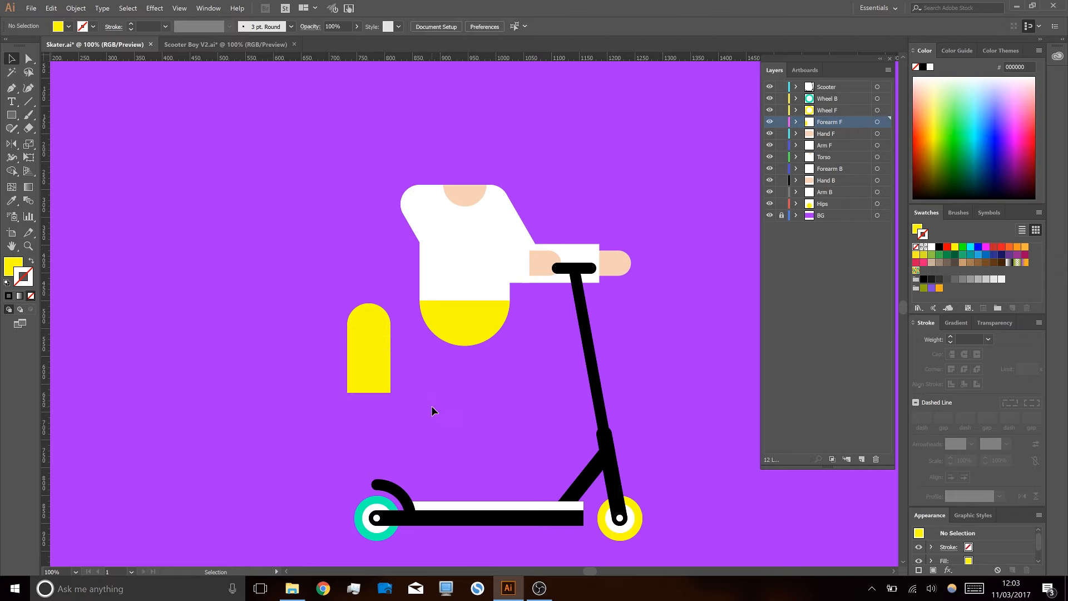
# - Draw a 66 px knee circle centred on the thigh's lower edge, fill it with the skin tone and send it behind the thigh
pyautogui.press('l')
pyautogui.moveTo(369, 393); pyautogui.dragTo(387, 406)
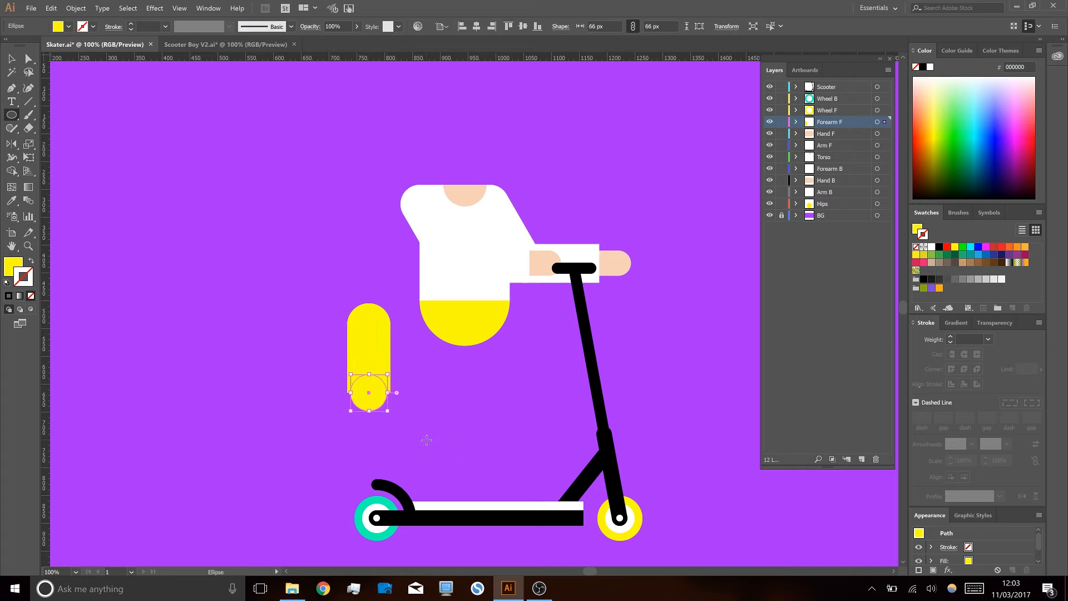
pyautogui.press('i')
pyautogui.click(473, 195)
pyautogui.hotkey('ctrl', '[')
pyautogui.press('v')
pyautogui.click(412, 435)
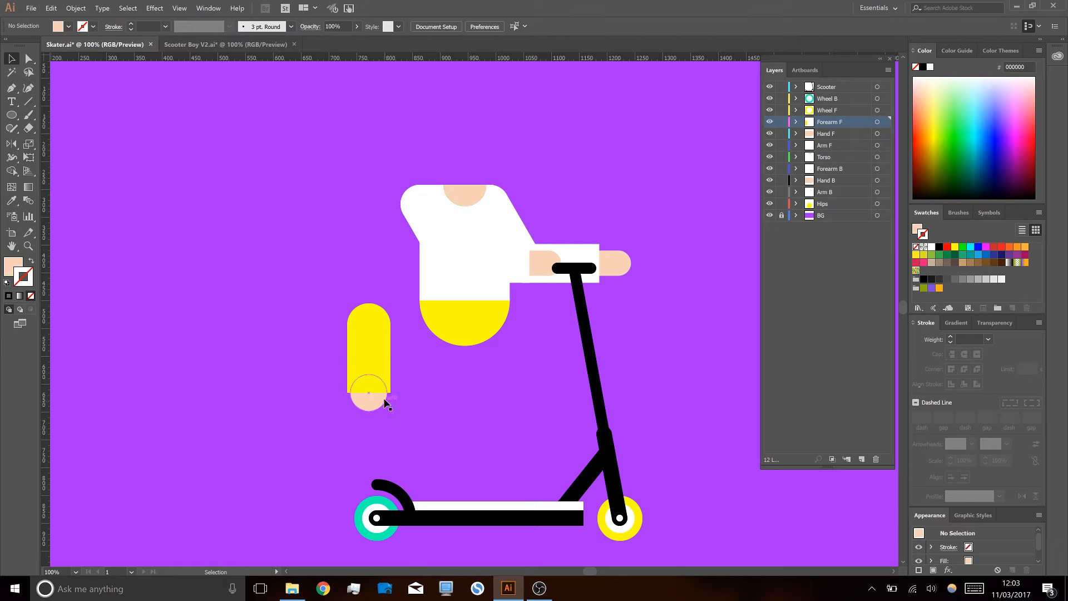
# - Draw a skin-coloured rectangle down from the knee as the lower leg, and move the whole leg further up and left
pyautogui.moveTo(381, 431); pyautogui.dragTo(399, 308)
pyautogui.click(396, 445)
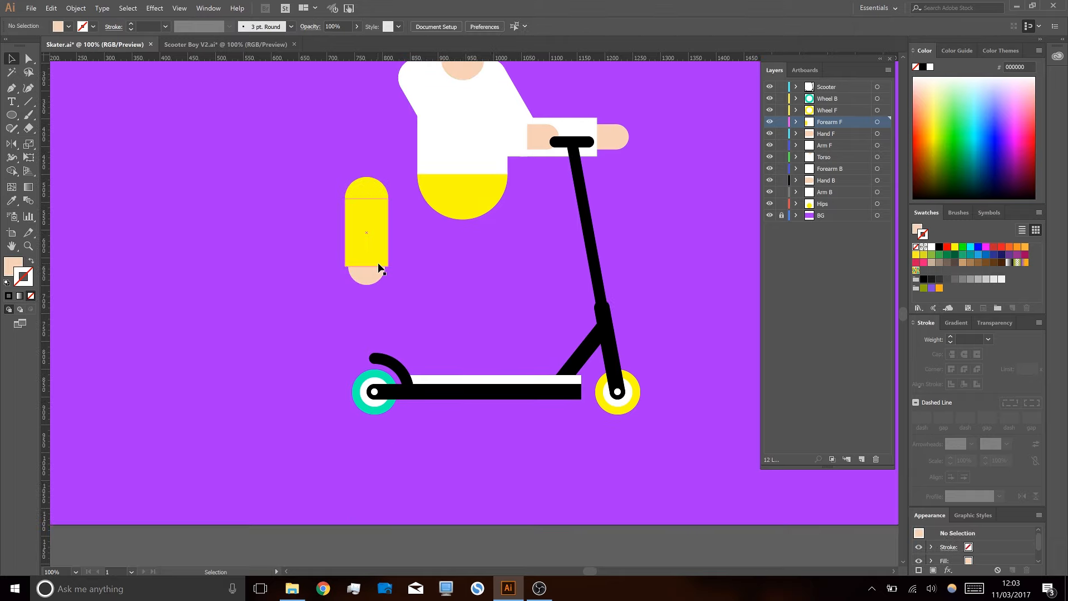
pyautogui.press('m')
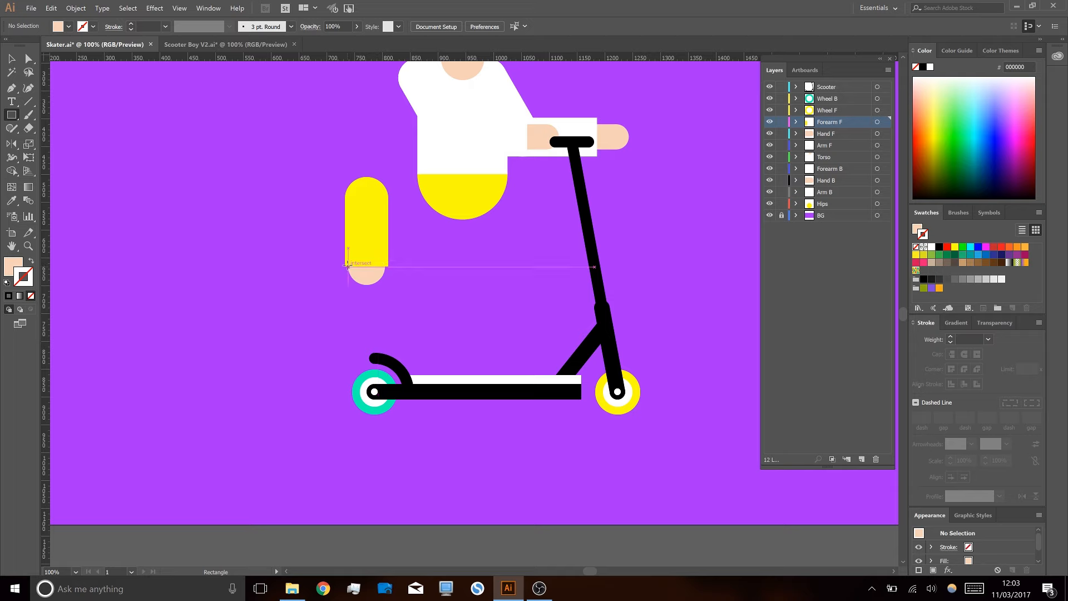
pyautogui.moveTo(347, 266); pyautogui.dragTo(385, 358)
pyautogui.press('v')
pyautogui.moveTo(334, 269)
pyautogui.mouseDown()
pyautogui.moveTo(381, 324)
pyautogui.moveTo(336, 270)
pyautogui.mouseUp()
pyautogui.click(243, 306)
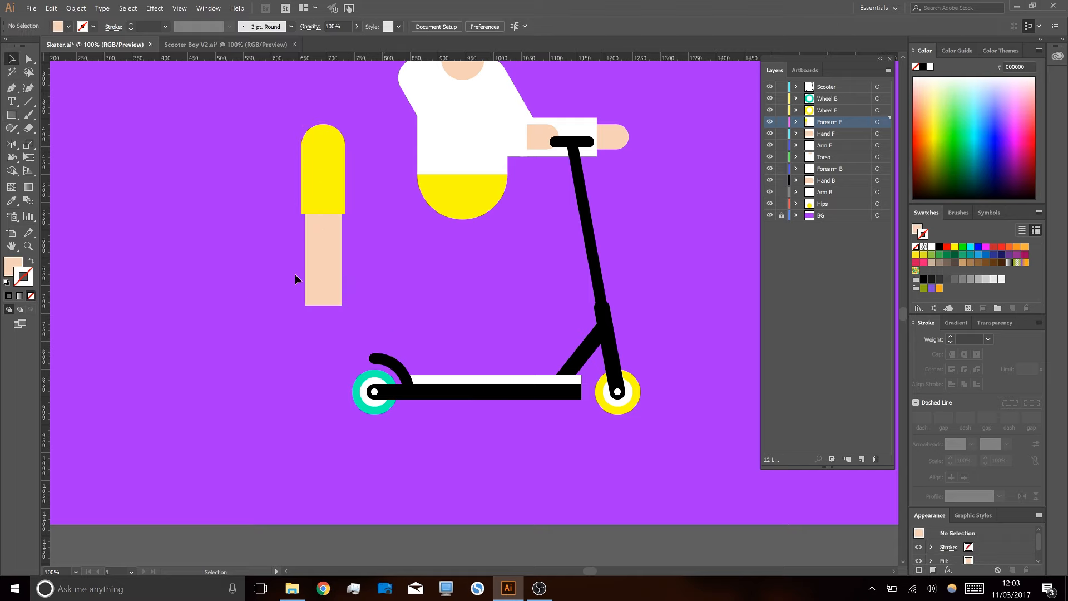
# - Pull the legs and shoes apart in the Scooter Boy V2.ai reference to examine how the lower leg and shoe are constructed
pyautogui.click(224, 46)
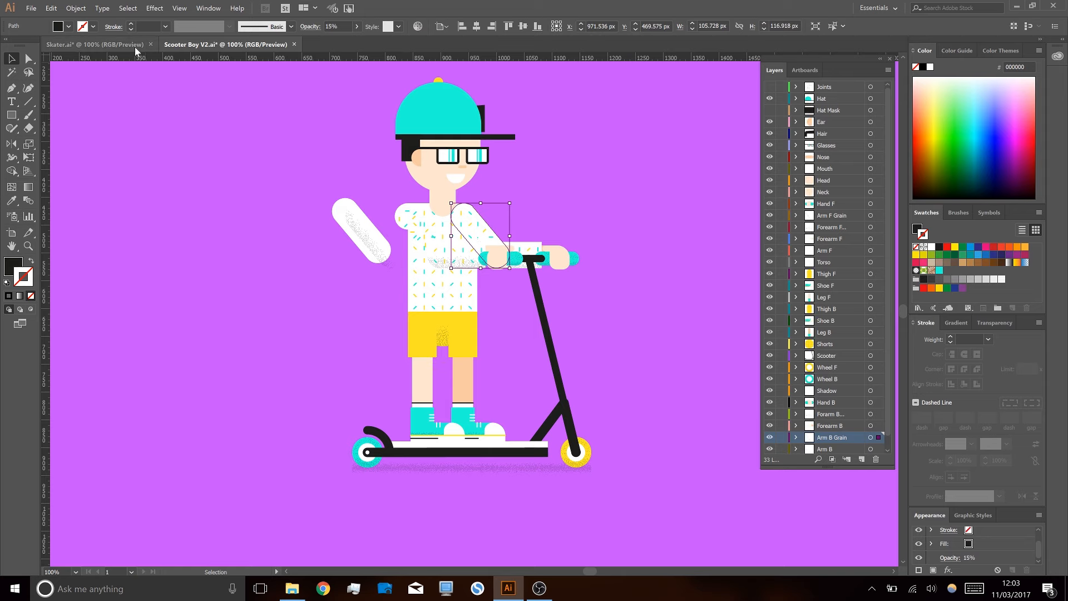
pyautogui.click(425, 413)
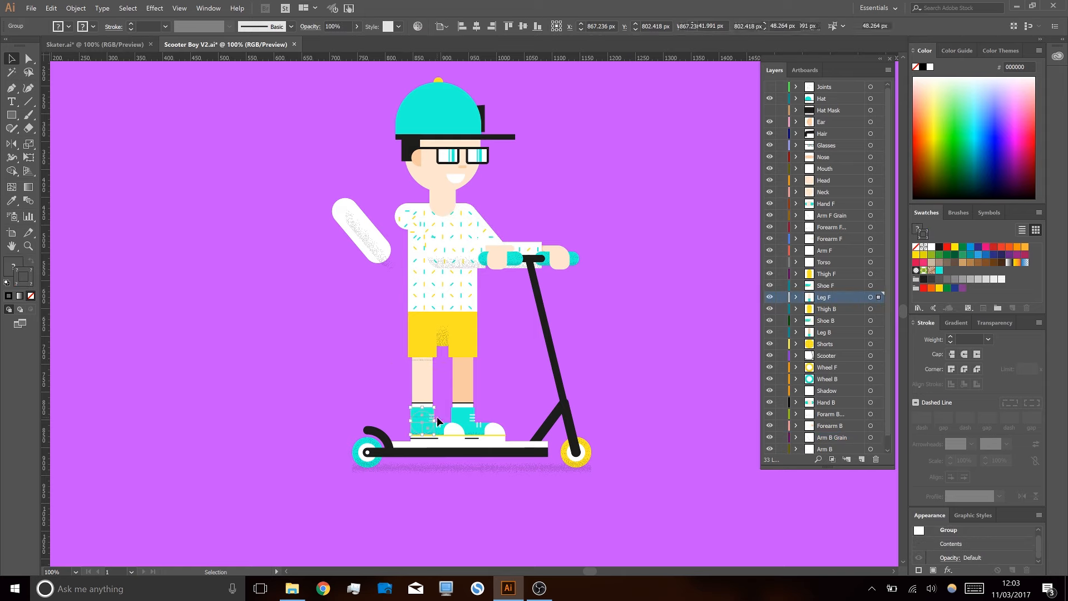
pyautogui.keyDown('shift'); pyautogui.click(422, 384); pyautogui.keyUp('shift')
pyautogui.moveTo(421, 384); pyautogui.dragTo(307, 379)
pyautogui.click(359, 382)
pyautogui.moveTo(405, 408); pyautogui.dragTo(172, 288)
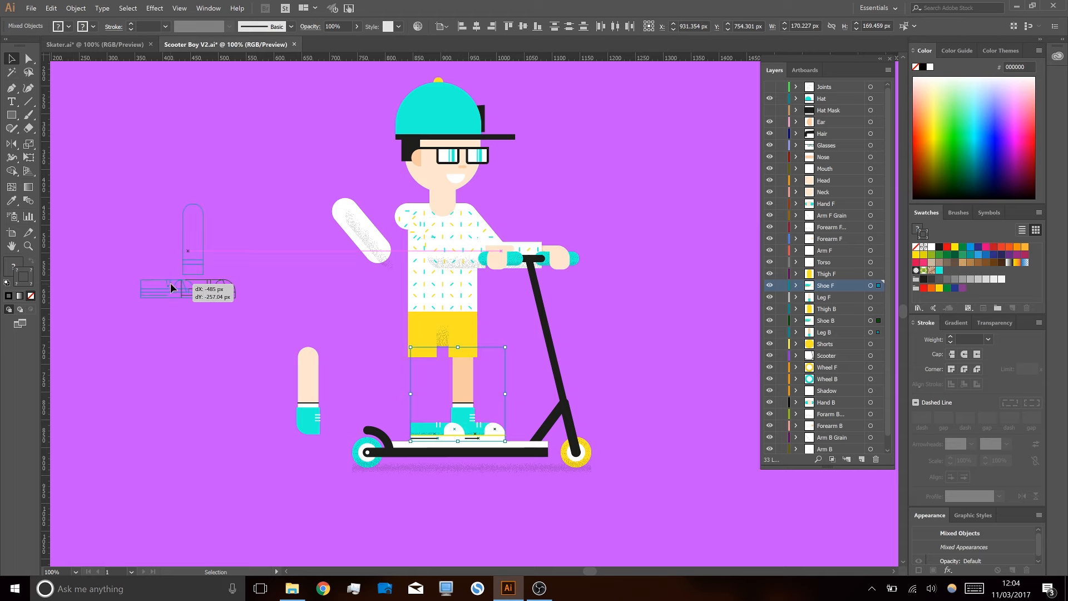
pyautogui.moveTo(262, 245); pyautogui.dragTo(248, 226)
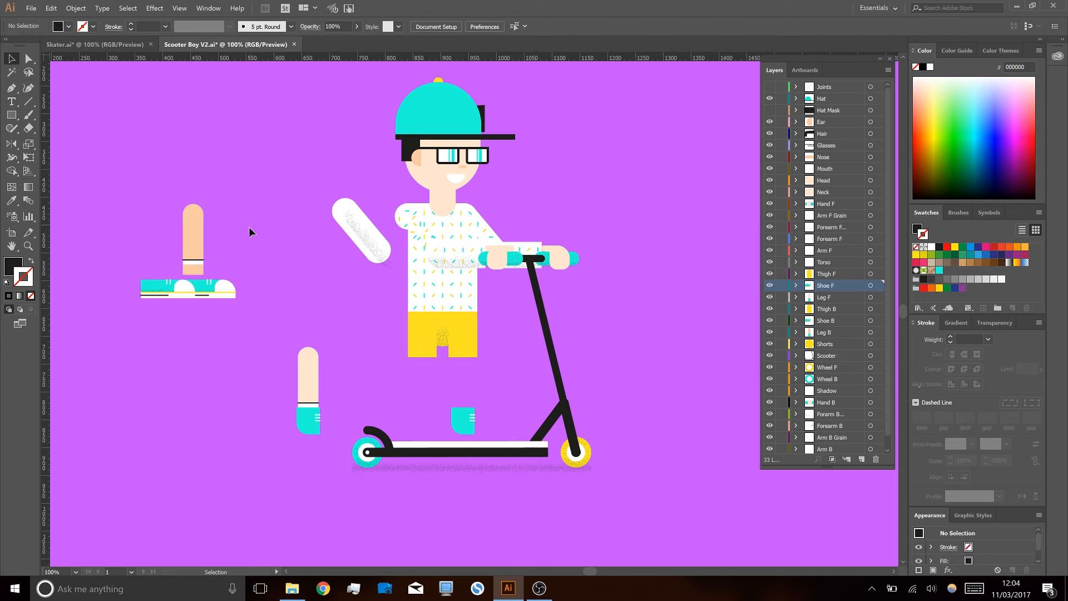
pyautogui.click(207, 320)
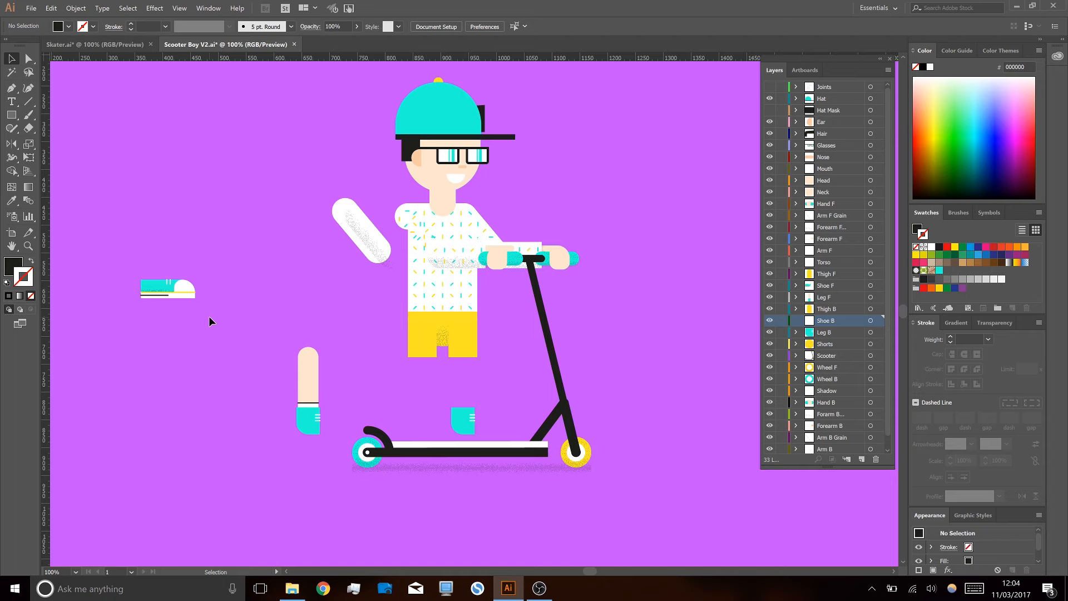
pyautogui.hscroll(-3, 237, 328)
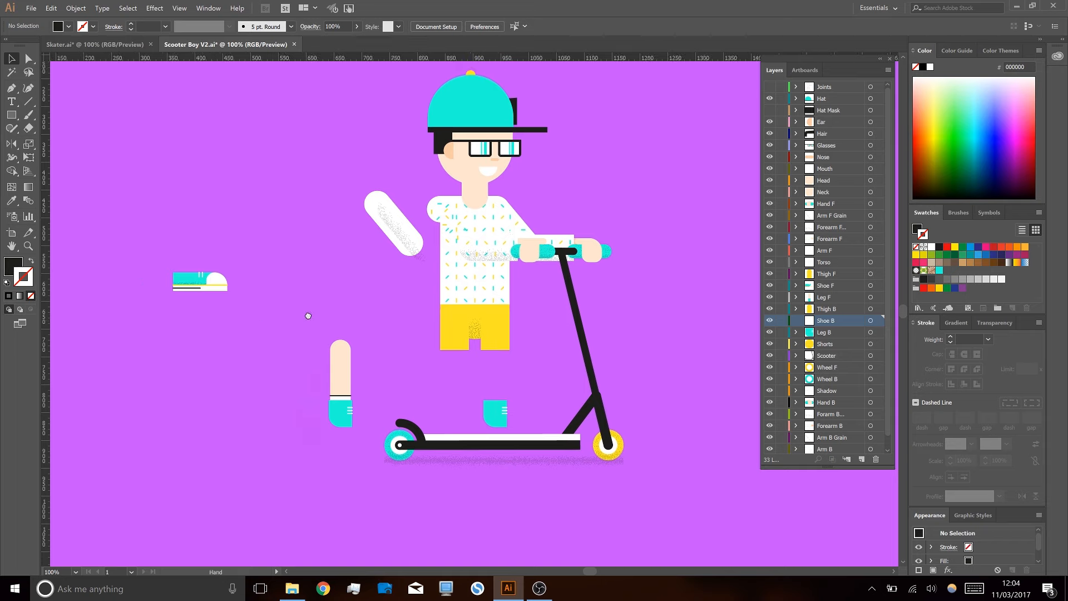
pyautogui.moveTo(296, 309); pyautogui.dragTo(296, 309)
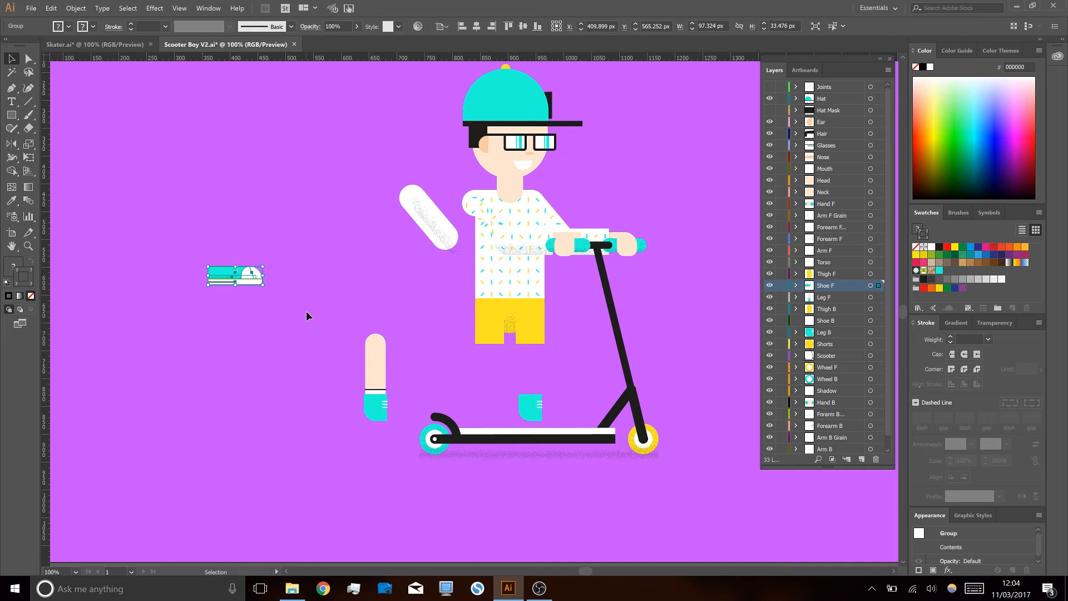
# - In Skater.ai, draw a 78 by 66 px rectangle over the lower leg's end and fill it with the rear wheel's teal
pyautogui.click(120, 44)
pyautogui.moveTo(353, 312); pyautogui.dragTo(393, 349)
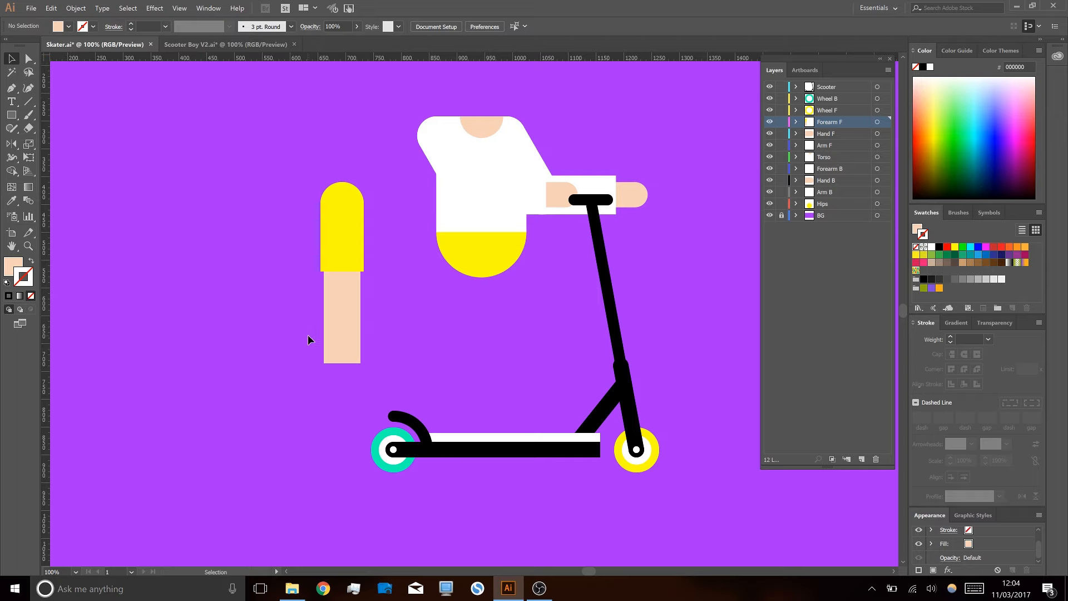
pyautogui.press('l')
pyautogui.press('m')
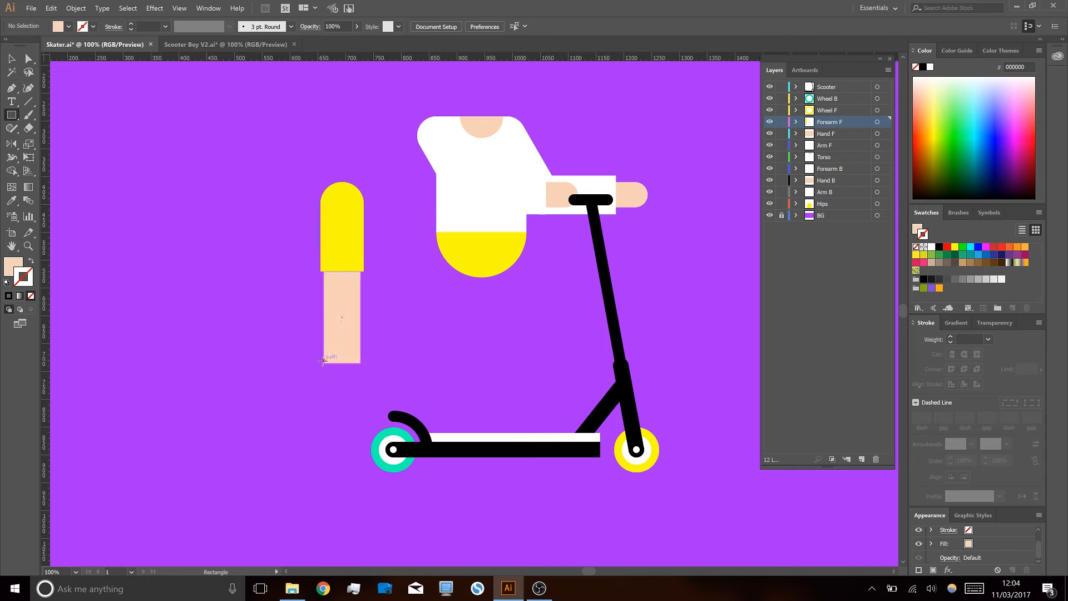
pyautogui.moveTo(323, 365); pyautogui.dragTo(366, 346)
pyautogui.press('v')
pyautogui.press('i')
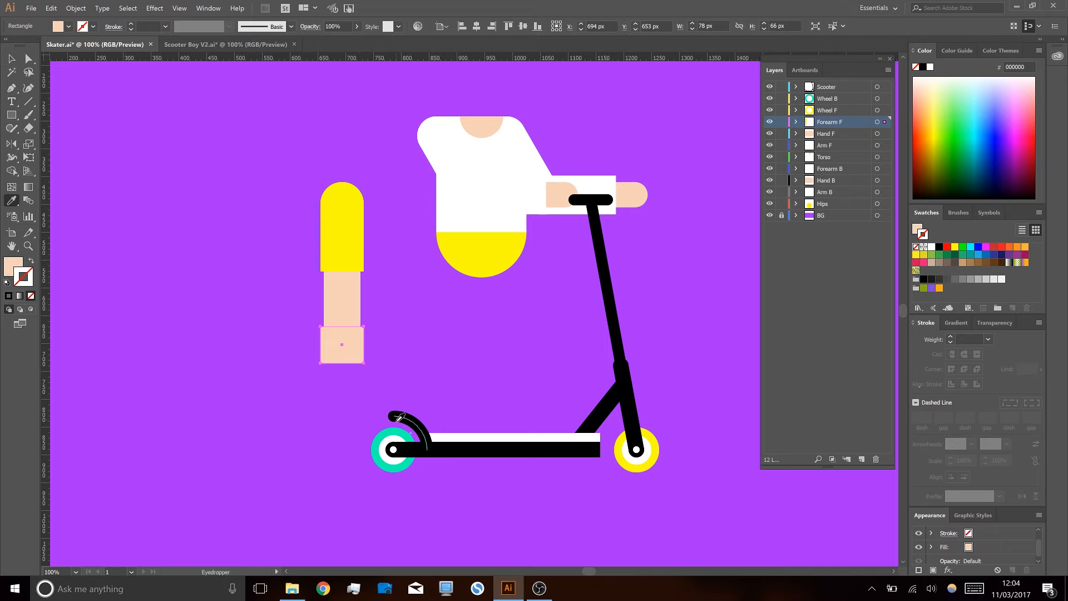
pyautogui.click(384, 440)
pyautogui.press('v')
# - Examine the shape of the shoe's heel in the Scooter Boy V2.ai reference and return to Skater.ai
pyautogui.scroll(1, 349, 391)
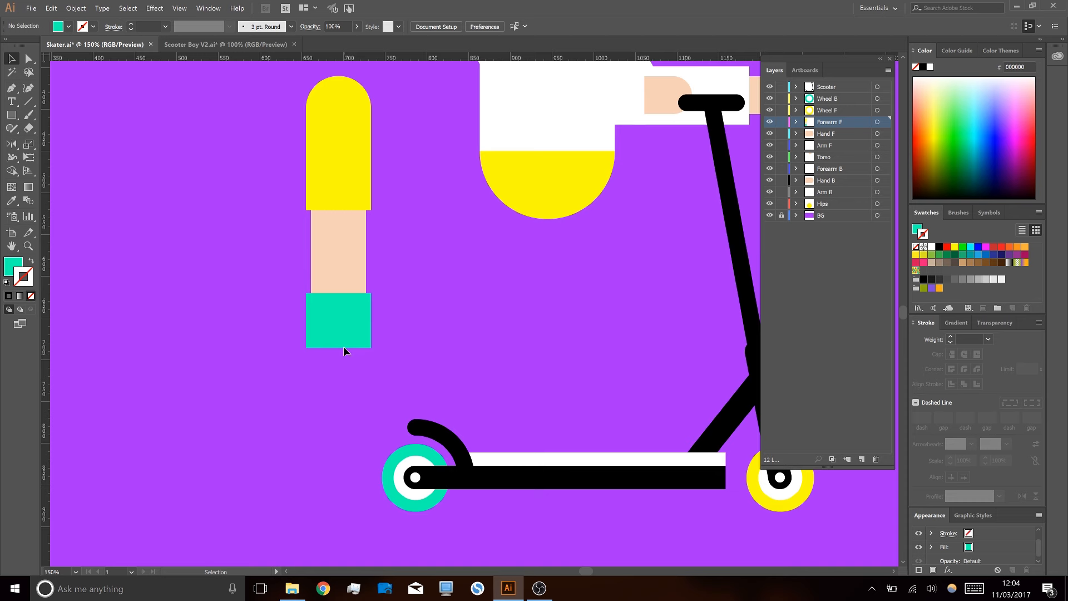
pyautogui.click(344, 384)
pyautogui.click(239, 45)
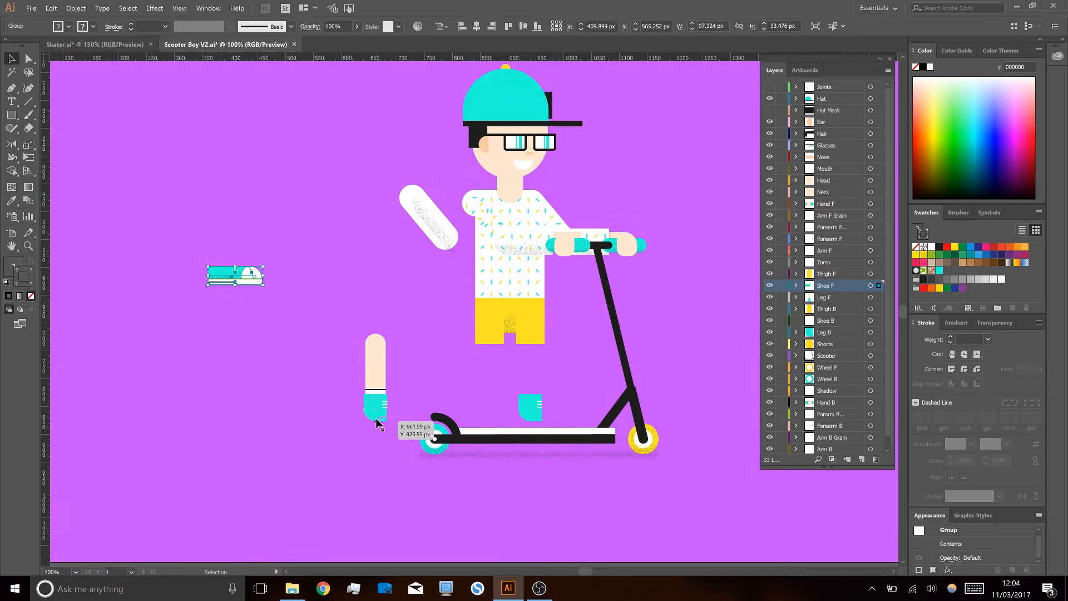
pyautogui.click(95, 45)
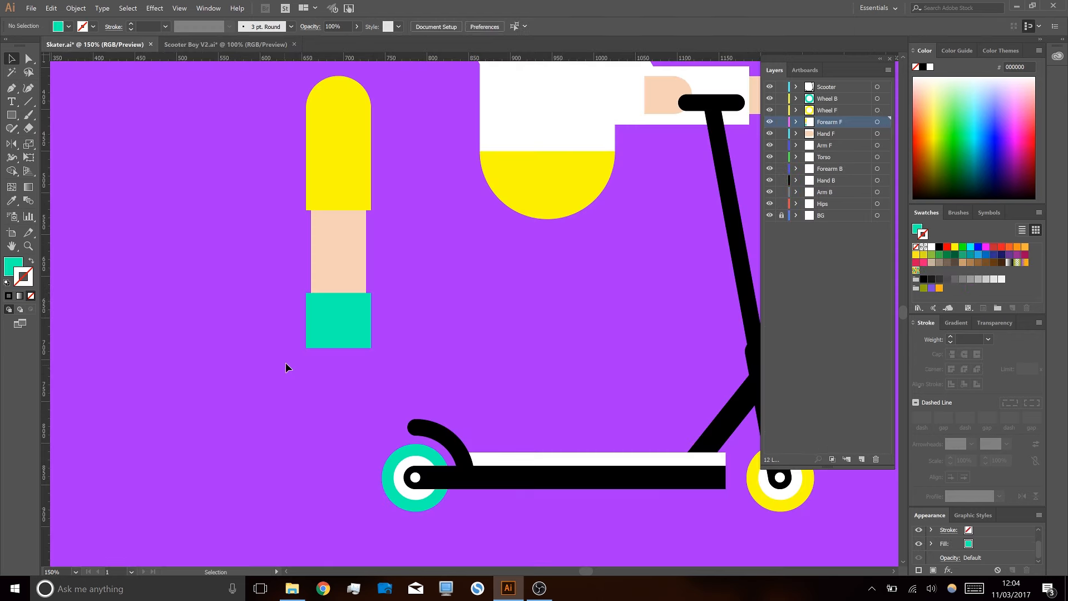
pyautogui.press('l')
pyautogui.moveTo(306, 321)
pyautogui.mouseDown()
pyautogui.moveTo(400, 370)
pyautogui.moveTo(410, 353)
pyautogui.moveTo(375, 348)
pyautogui.mouseUp()
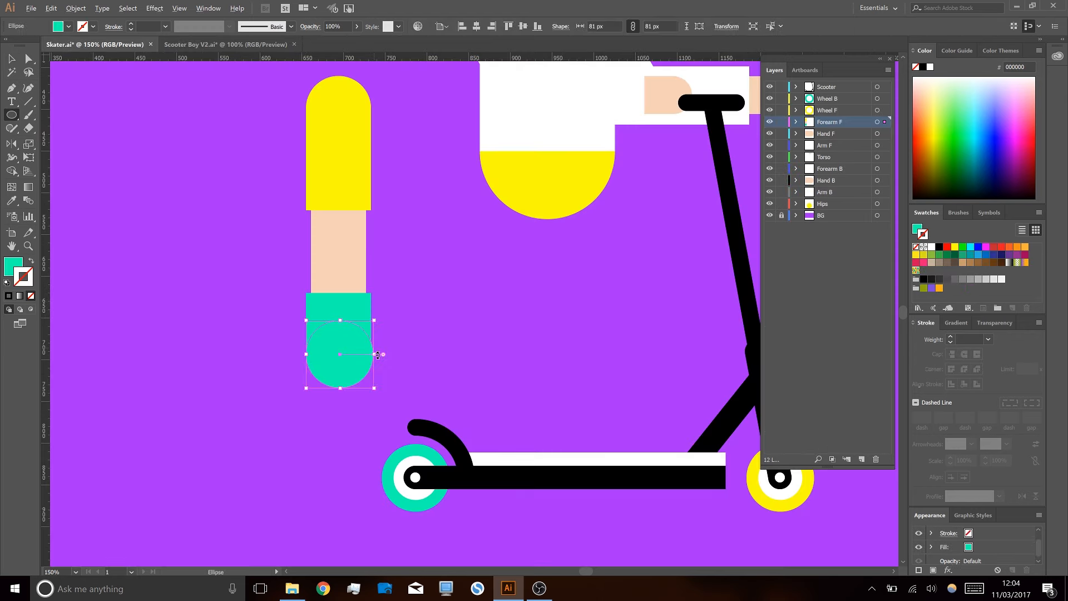
pyautogui.scroll(1, 377, 355)
pyautogui.hotkey('ctrl', 'z')
# - Draw a teal circle across the shoe's lower edge and square off its right half with a teal rectangle, leaving a rounded heel
pyautogui.moveTo(282, 298)
pyautogui.mouseDown()
pyautogui.moveTo(353, 347)
pyautogui.moveTo(370, 385)
pyautogui.moveTo(414, 374)
pyautogui.moveTo(334, 404)
pyautogui.moveTo(328, 353)
pyautogui.moveTo(399, 371)
pyautogui.mouseUp()
pyautogui.press('v')
pyautogui.press('m')
pyautogui.moveTo(369, 310); pyautogui.dragTo(327, 390)
pyautogui.press('v')
pyautogui.click(432, 361)
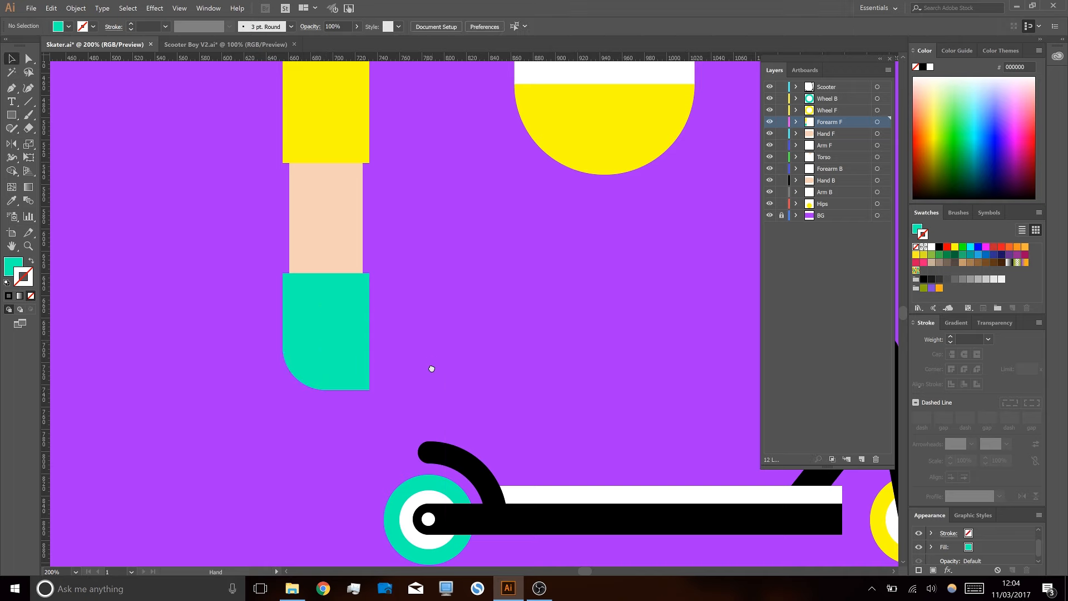
# - Draw a 66 by 22 px sock rectangle on the lower leg directly above the shoe and fill it with the torso's white
pyautogui.scroll(2, 432, 361)
pyautogui.press('m')
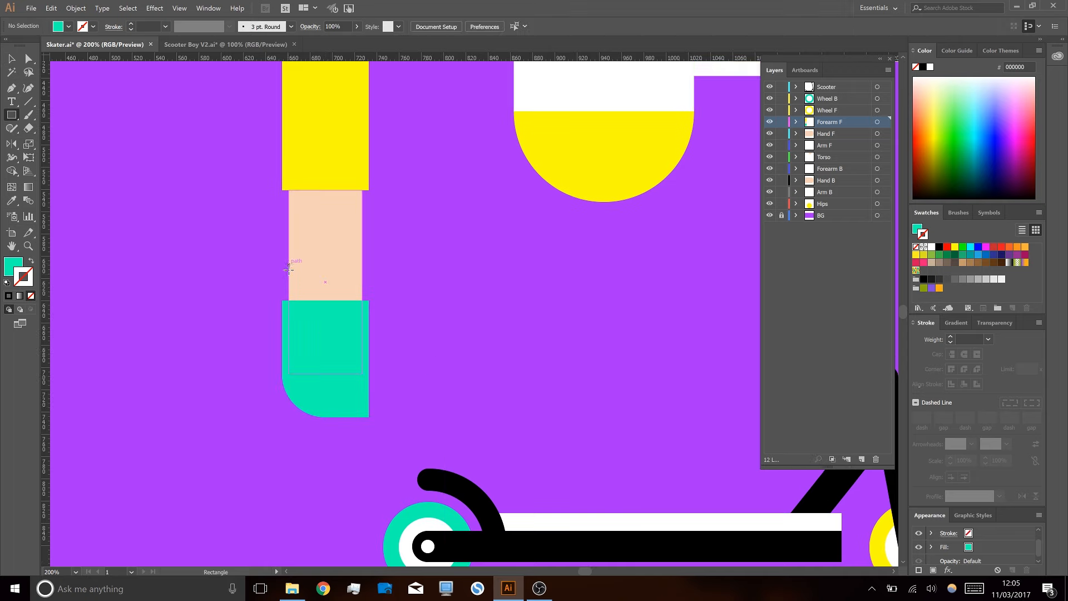
pyautogui.moveTo(289, 276); pyautogui.dragTo(361, 301)
pyautogui.press('i')
pyautogui.click(546, 91)
pyautogui.press('v')
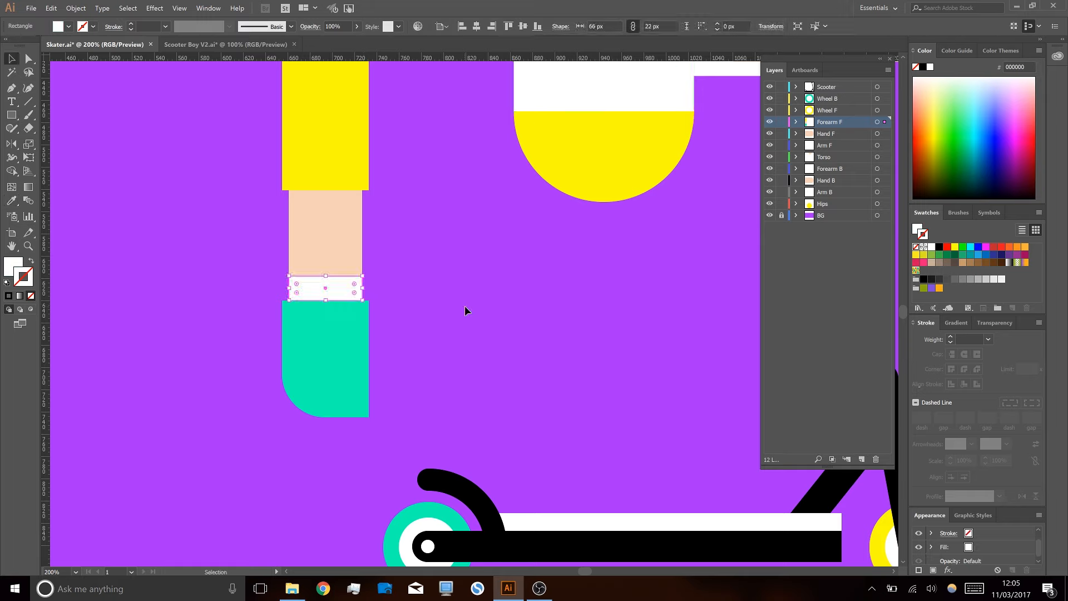
pyautogui.click(459, 320)
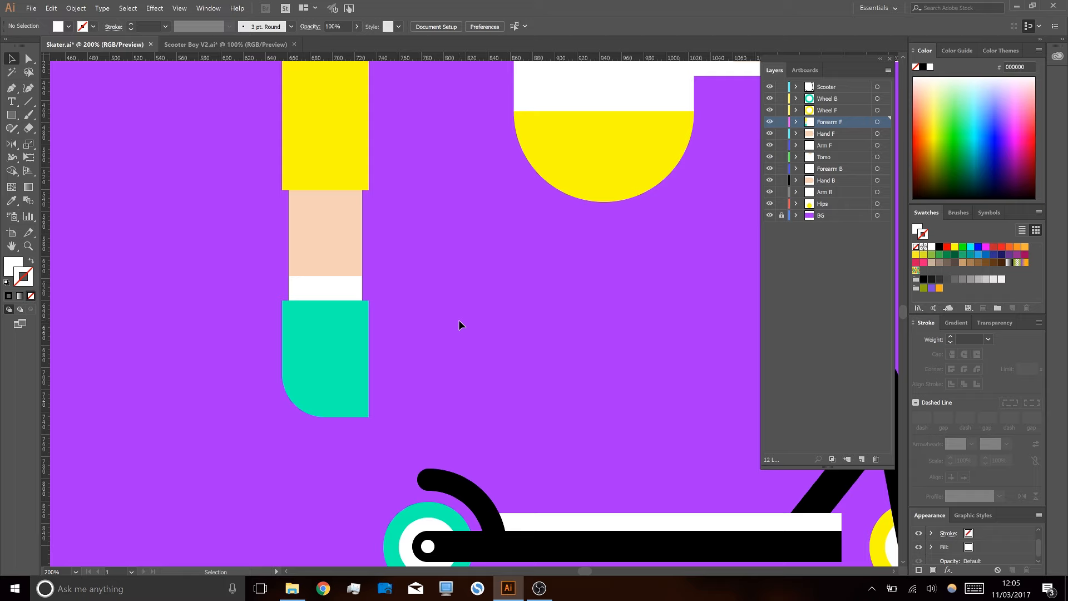
# - Add a 66 by 6 px black stripe across the upper part of the white sock, sampling the colour from the scooter's fender
pyautogui.press('m')
pyautogui.moveTo(289, 283); pyautogui.dragTo(362, 288)
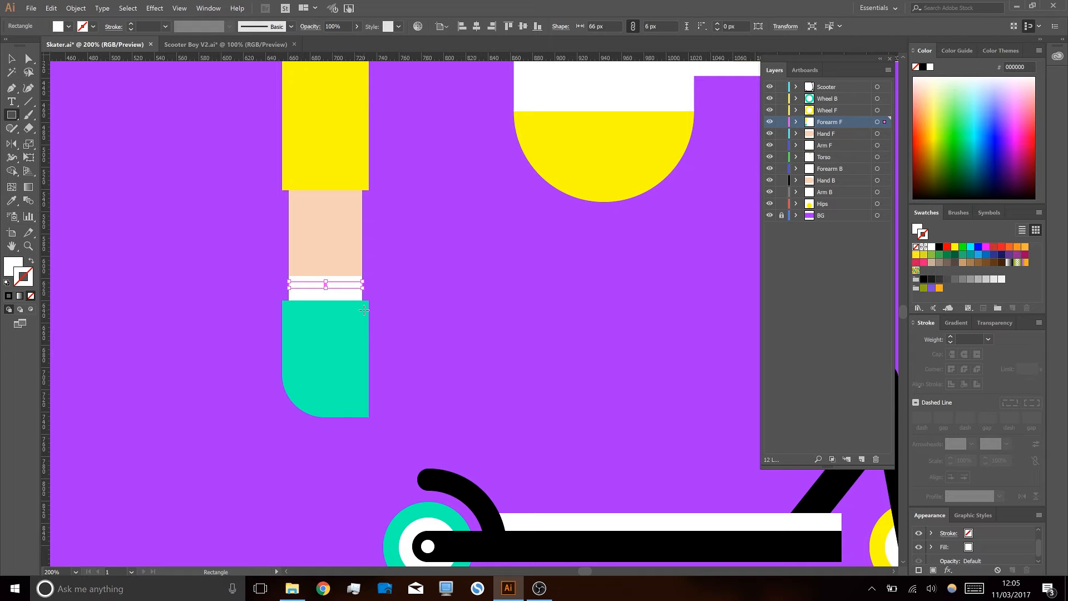
pyautogui.press('i')
pyautogui.click(495, 520)
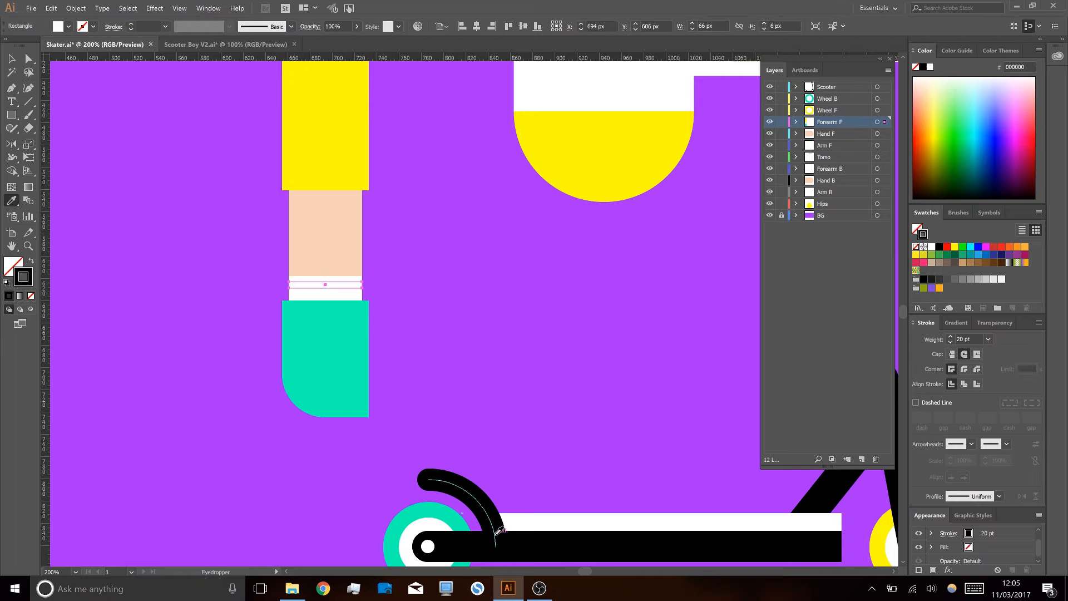
pyautogui.hotkey('shift', 'x')
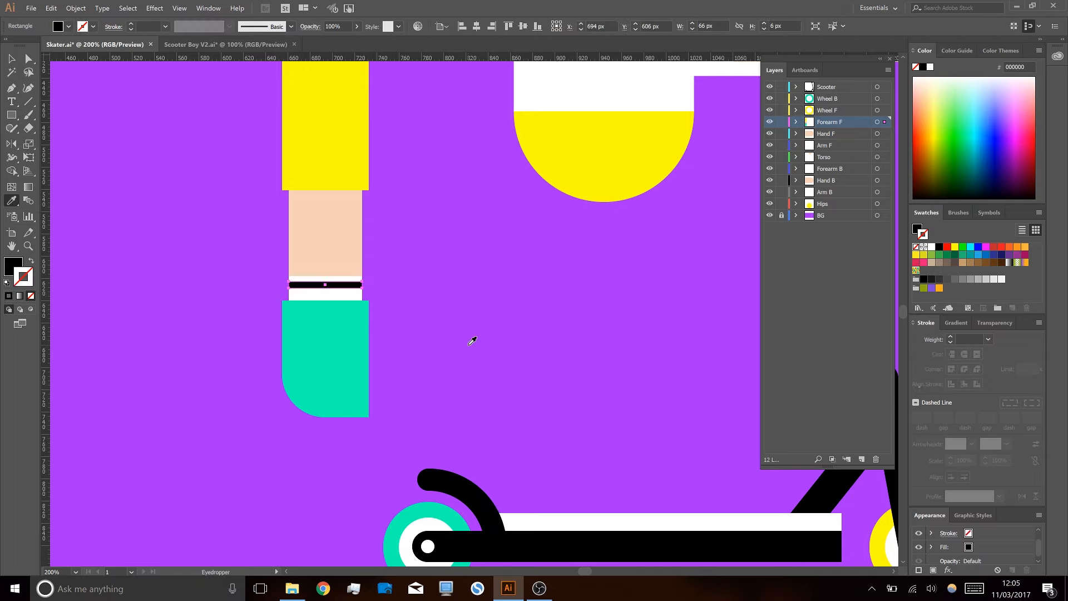
pyautogui.press('v')
pyautogui.click(467, 344)
# - Start a line segment at the right edge of the teal shoe
pyautogui.keyDown('alt'); pyautogui.scroll(-1, 453, 349); pyautogui.keyUp('alt')
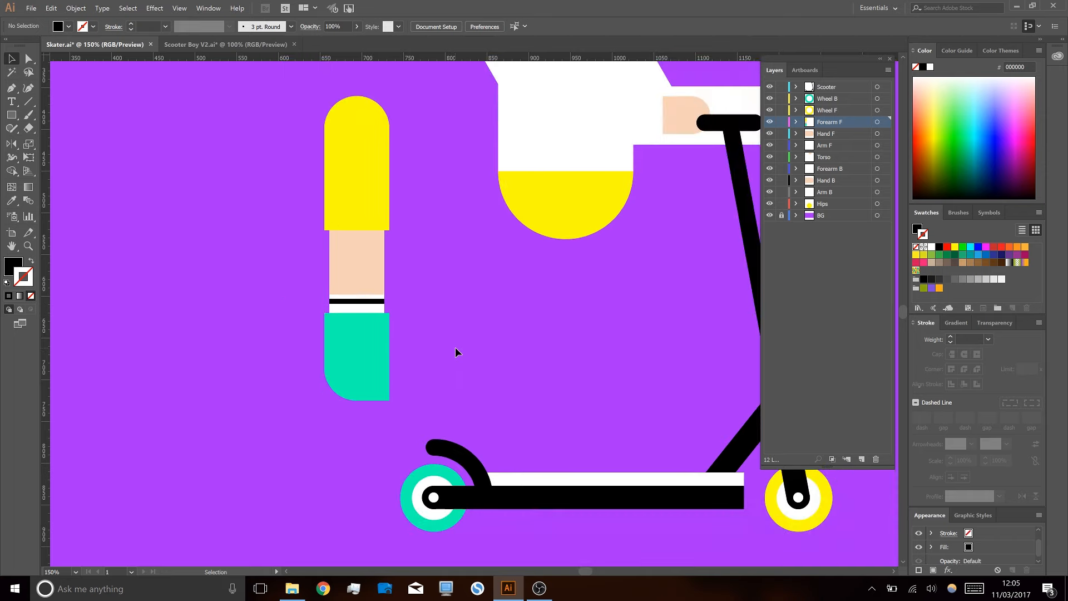
pyautogui.press('\\')
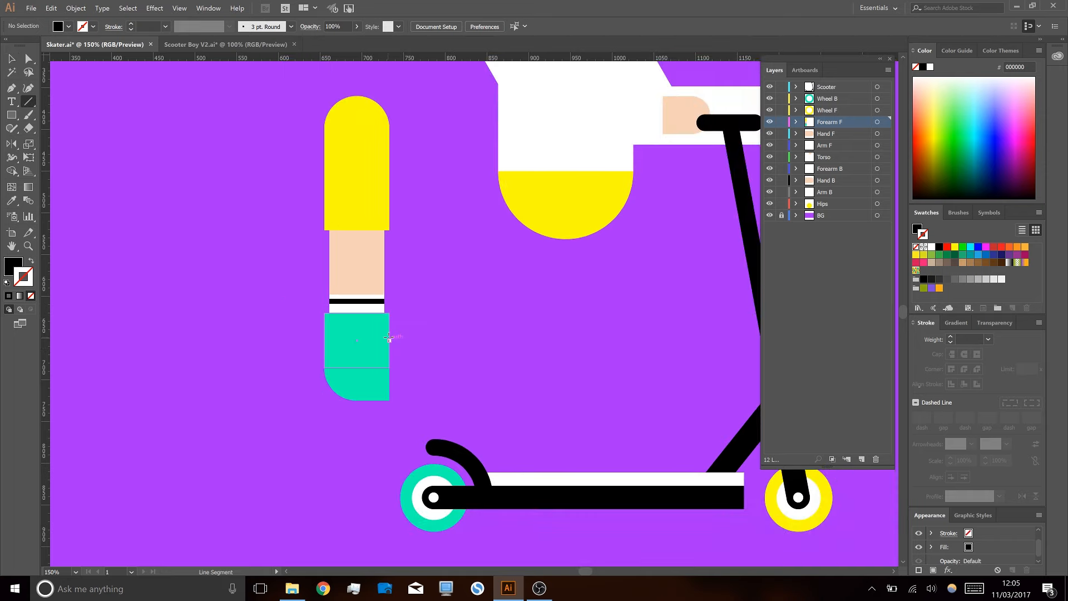
# - Draw a horizontal line about 33 px long at the shoe's front edge and give it a white 6 pt stroke with round caps
pyautogui.moveTo(386, 336); pyautogui.dragTo(362, 336)
pyautogui.press('i')
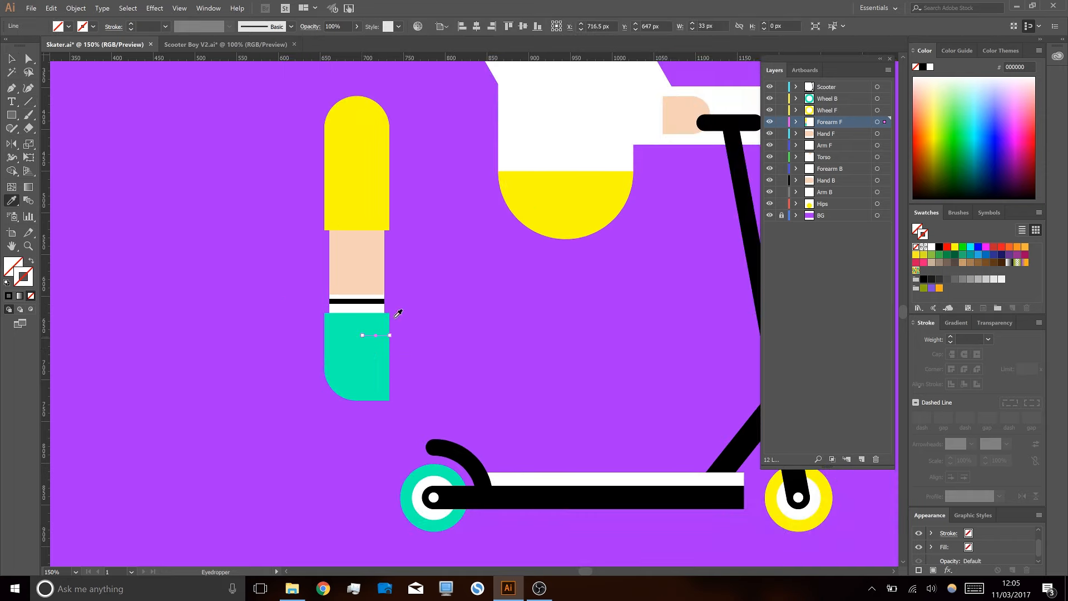
pyautogui.click(543, 139)
pyautogui.hotkey('shift', 'x')
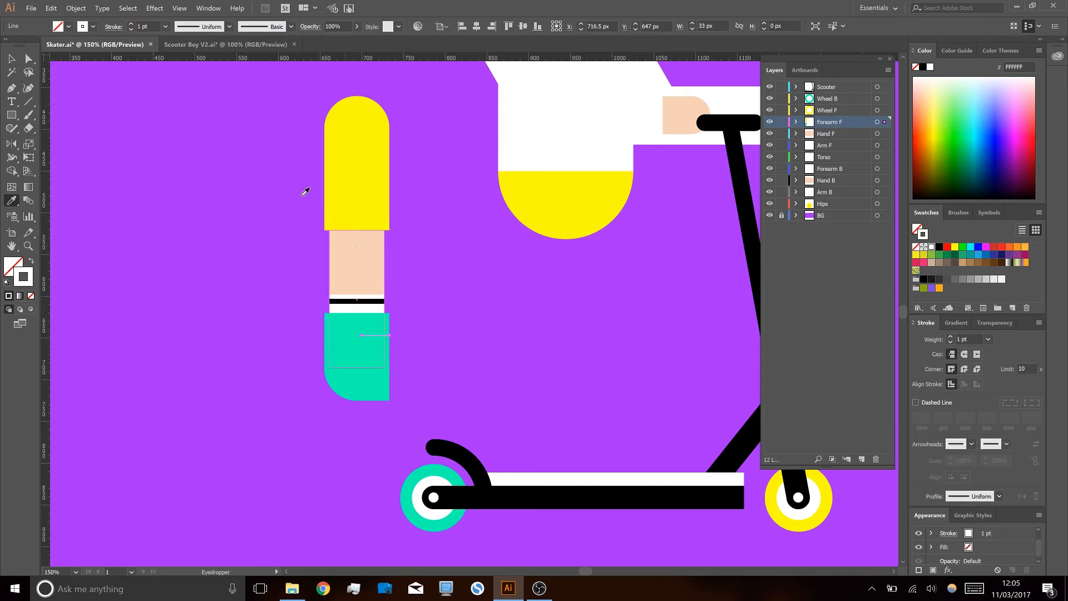
pyautogui.press('v')
pyautogui.click(965, 355)
pyautogui.click(478, 359)
# - Duplicate the white line twice below itself at equal spacing to form three shoelaces
pyautogui.moveTo(385, 336); pyautogui.dragTo(386, 350)
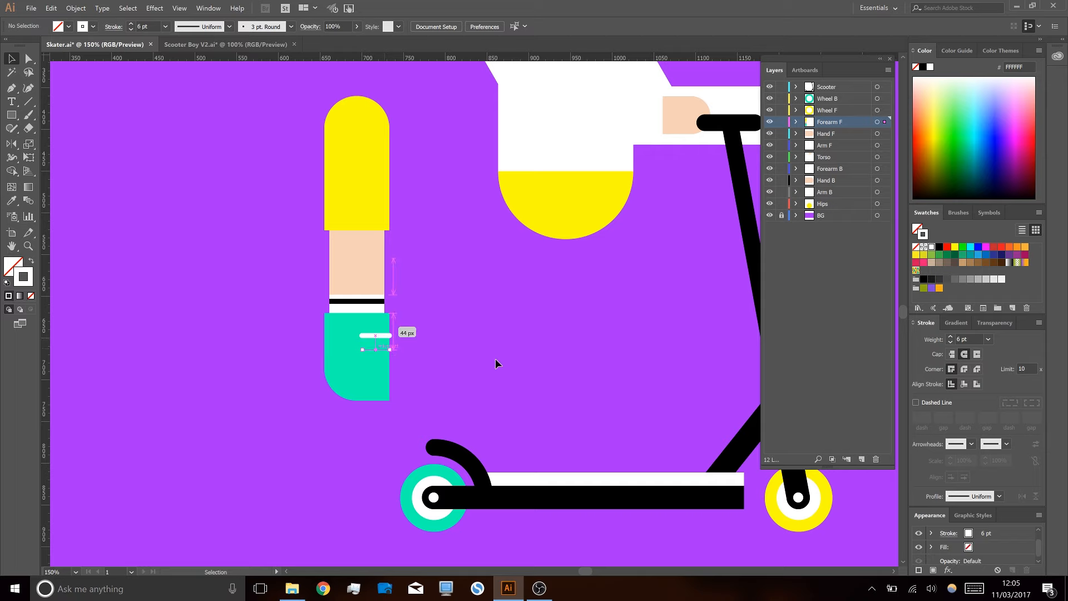
pyautogui.hotkey('ctrl', 'd')
pyautogui.click(506, 382)
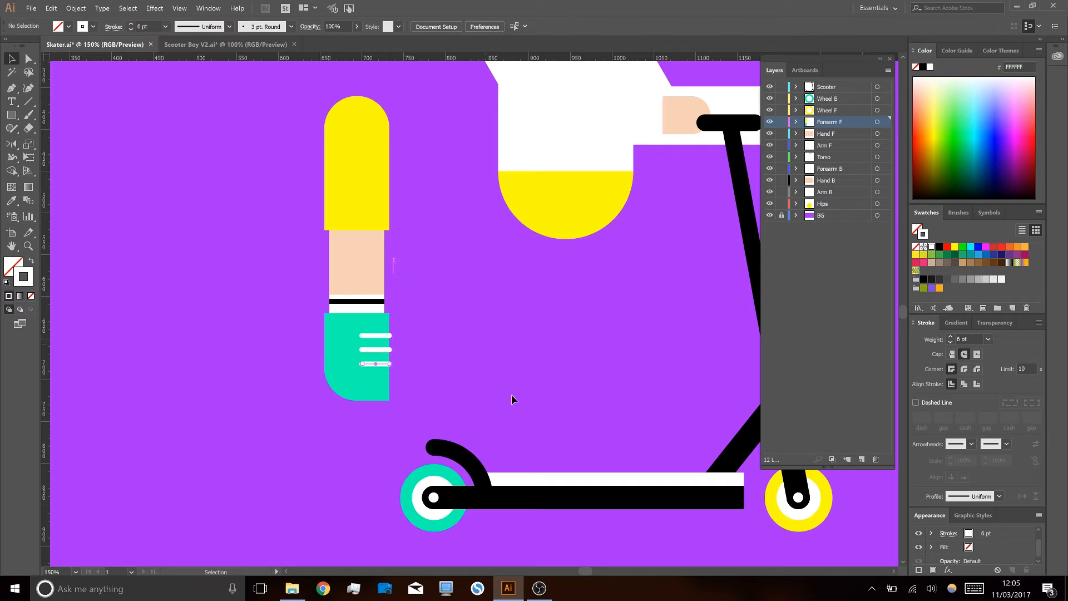
# - Pick out the knee circle in outline view and place it in front of the yellow thigh
pyautogui.moveTo(457, 323); pyautogui.dragTo(455, 358)
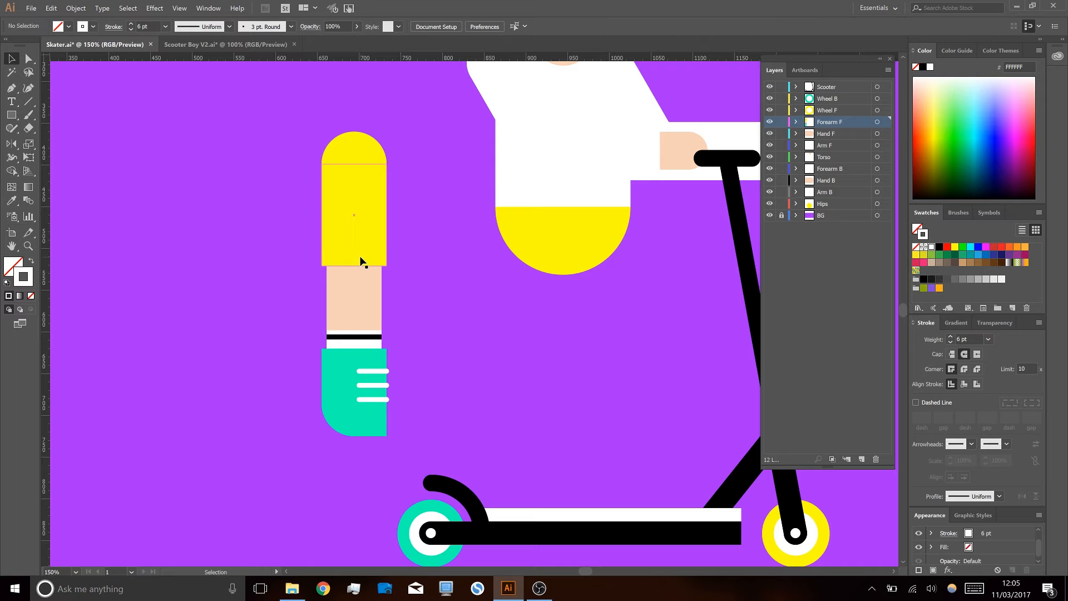
pyautogui.hotkey('ctrl', 'y')
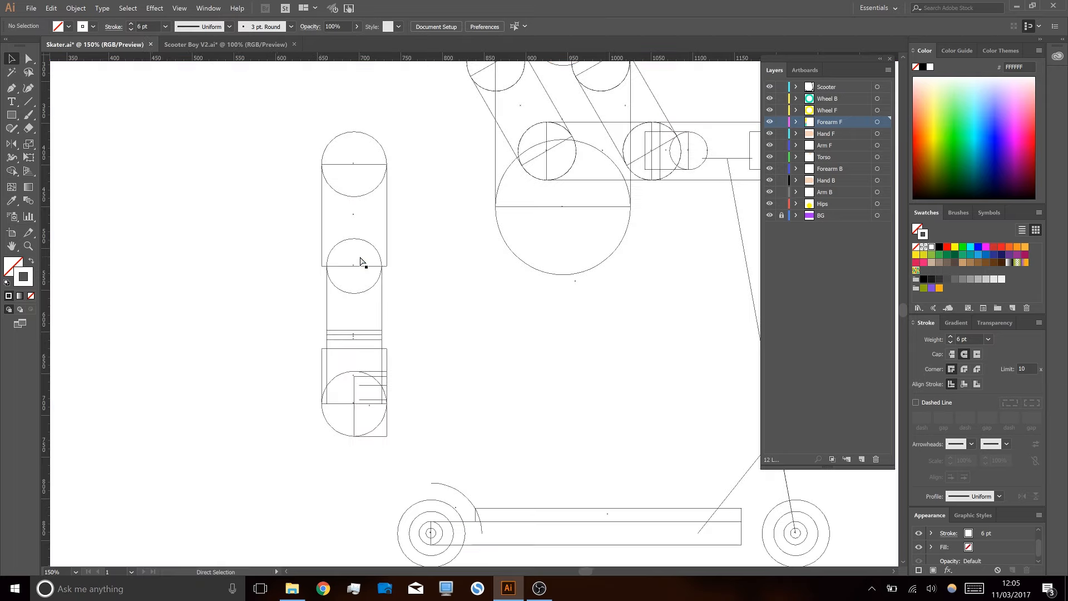
pyautogui.hotkey('ctrl', 'y')
pyautogui.hotkey('ctrl', 'y')
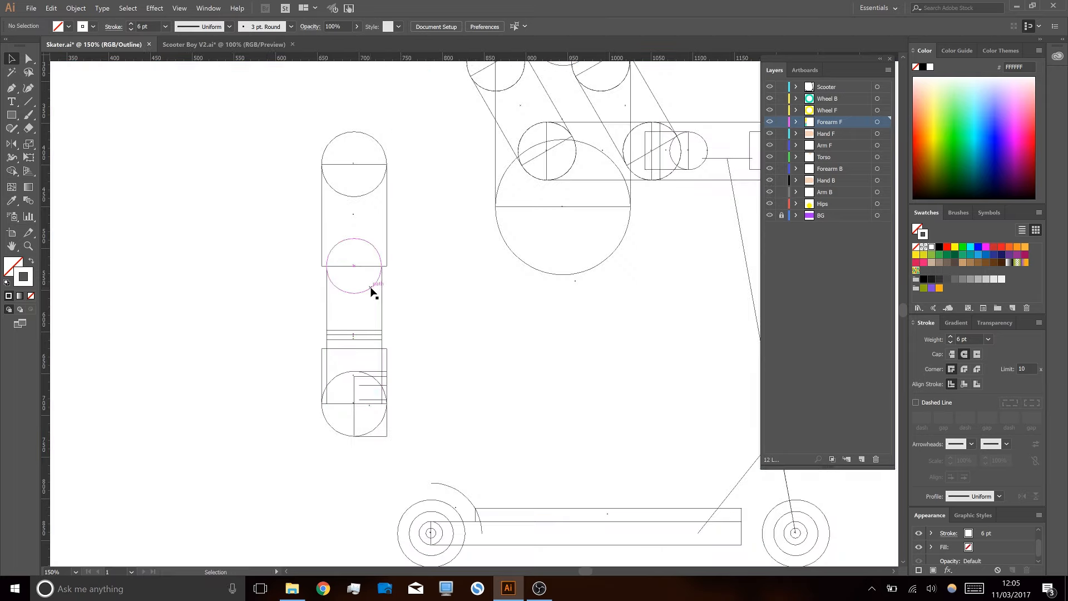
pyautogui.click(371, 287)
pyautogui.doubleClick(369, 289)
pyautogui.click(370, 289)
pyautogui.press('Escape')
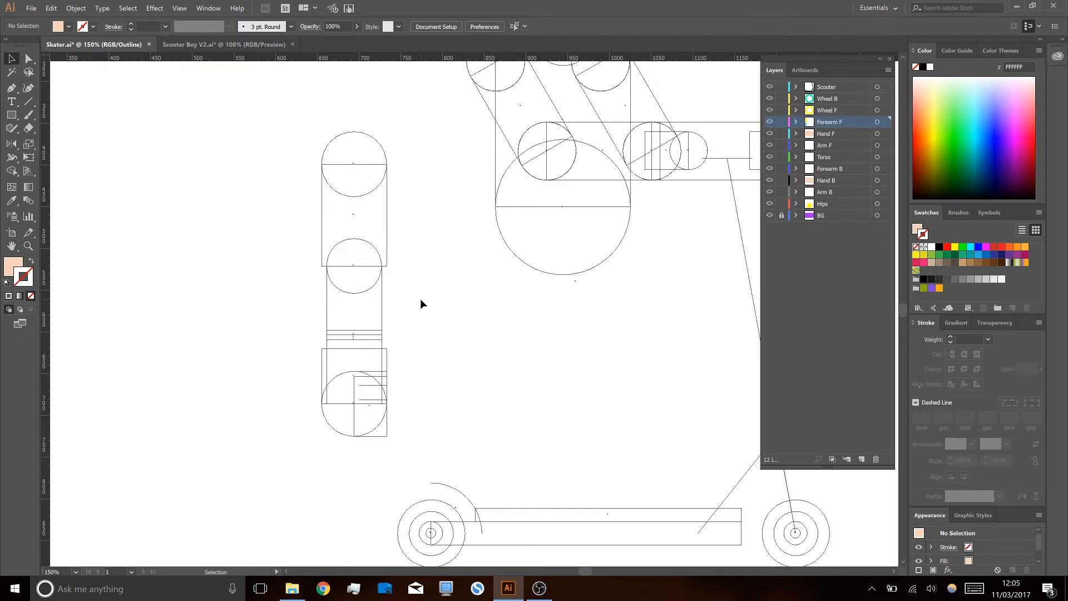
pyautogui.hotkey('ctrl', 'y')
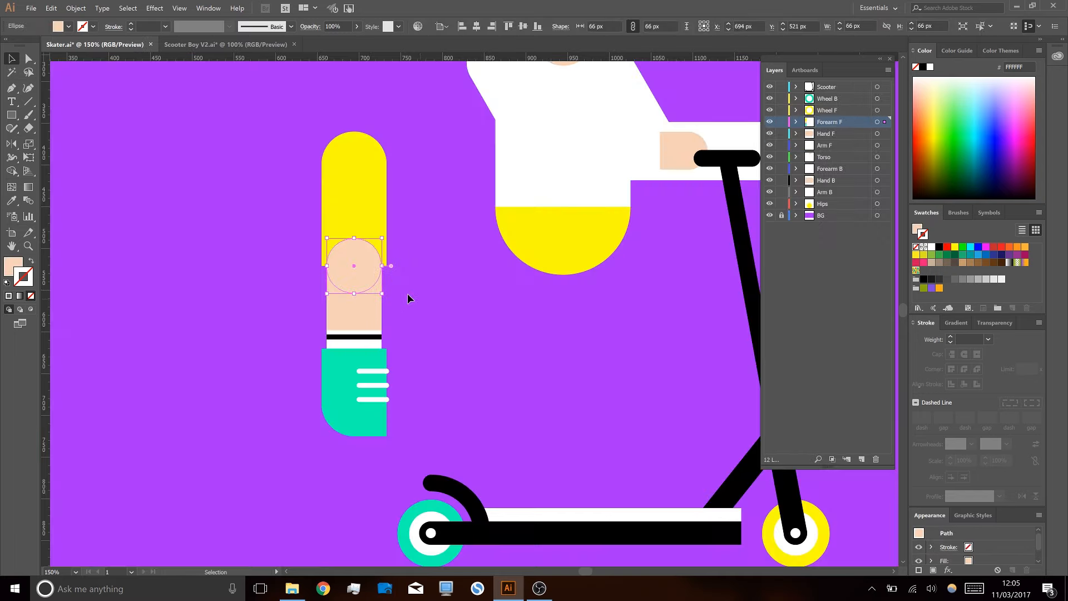
# - Group the lower leg parts without the thigh and move the group onto a new layer above Forearm F
pyautogui.moveTo(403, 427); pyautogui.dragTo(419, 442)
pyautogui.keyDown('shift'); pyautogui.click(372, 188); pyautogui.keyUp('shift')
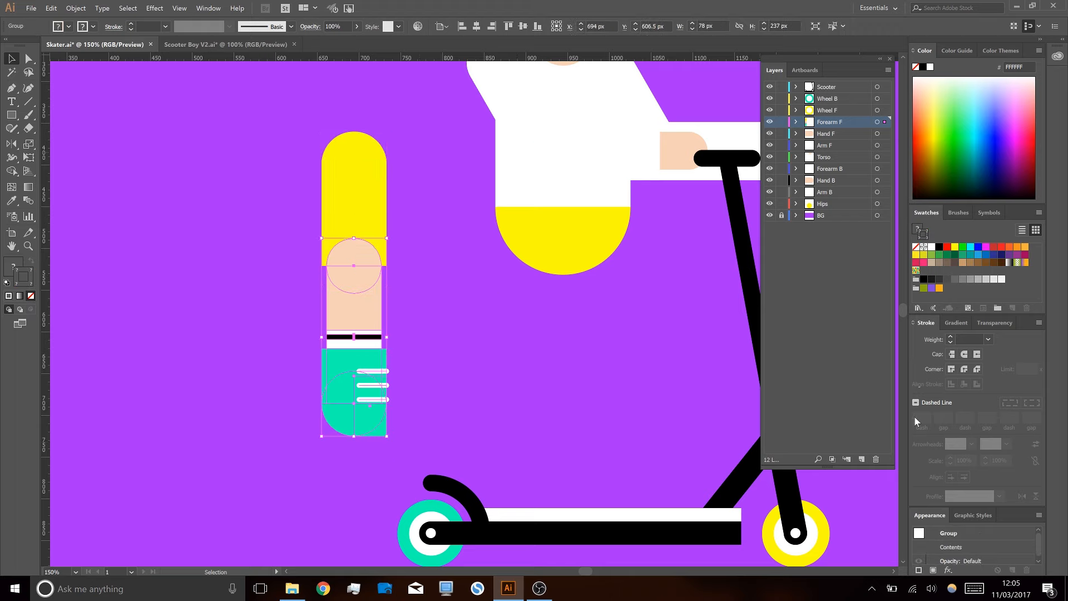
pyautogui.click(861, 458)
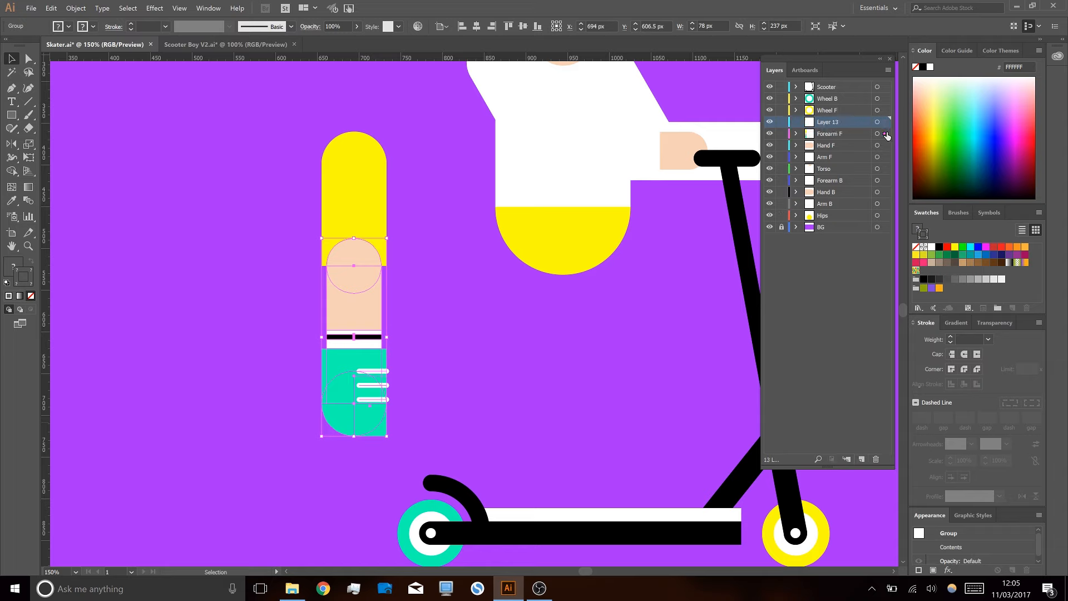
pyautogui.moveTo(887, 134); pyautogui.dragTo(885, 121)
# - Name the lower leg's new layer Calf F
pyautogui.write('Leg B')
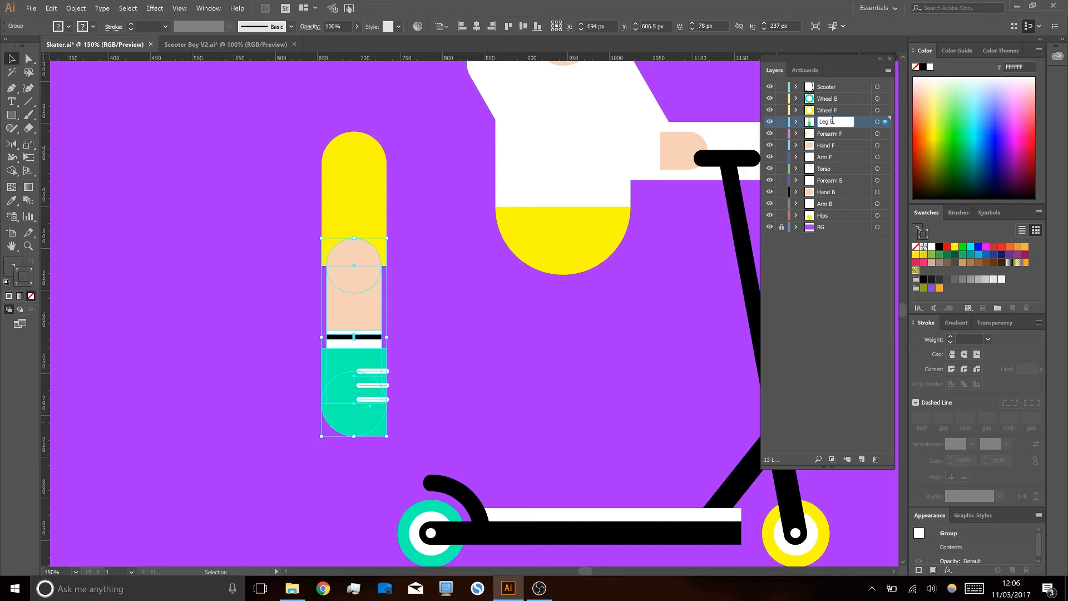
pyautogui.doubleClick(828, 122)
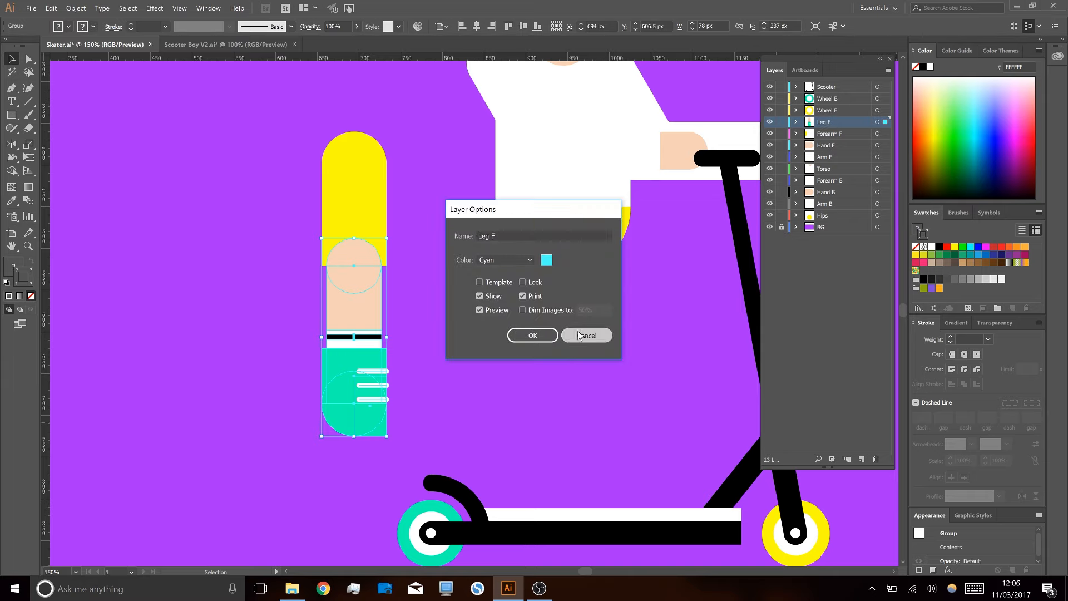
pyautogui.click(580, 335)
pyautogui.doubleClick(825, 124)
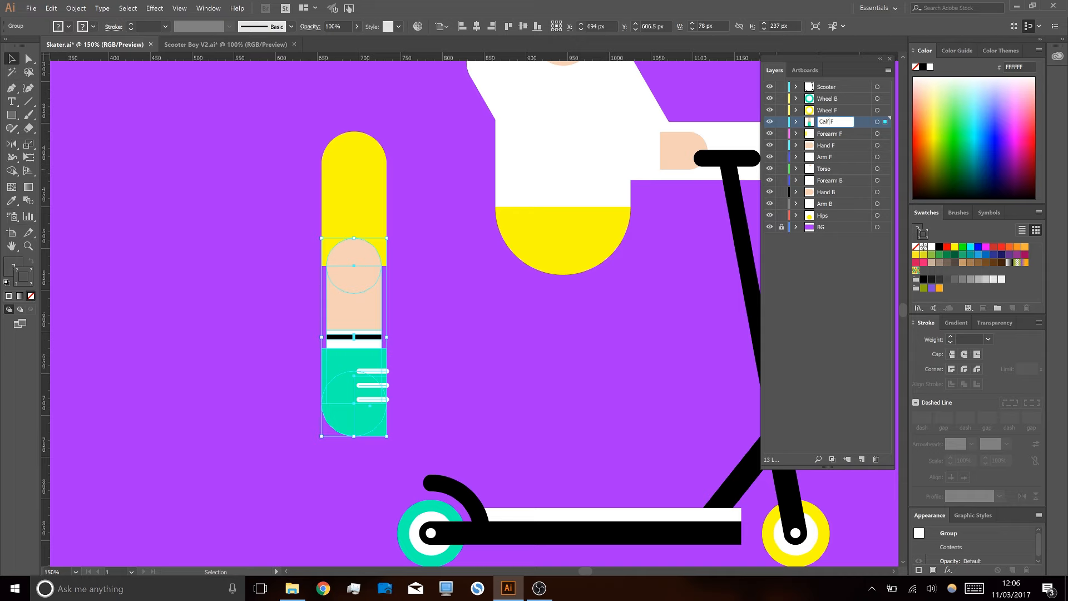
pyautogui.press('Return')
# - Group the yellow thigh shapes and move them onto a new layer named Thigh F above Calf F
pyautogui.click(321, 151)
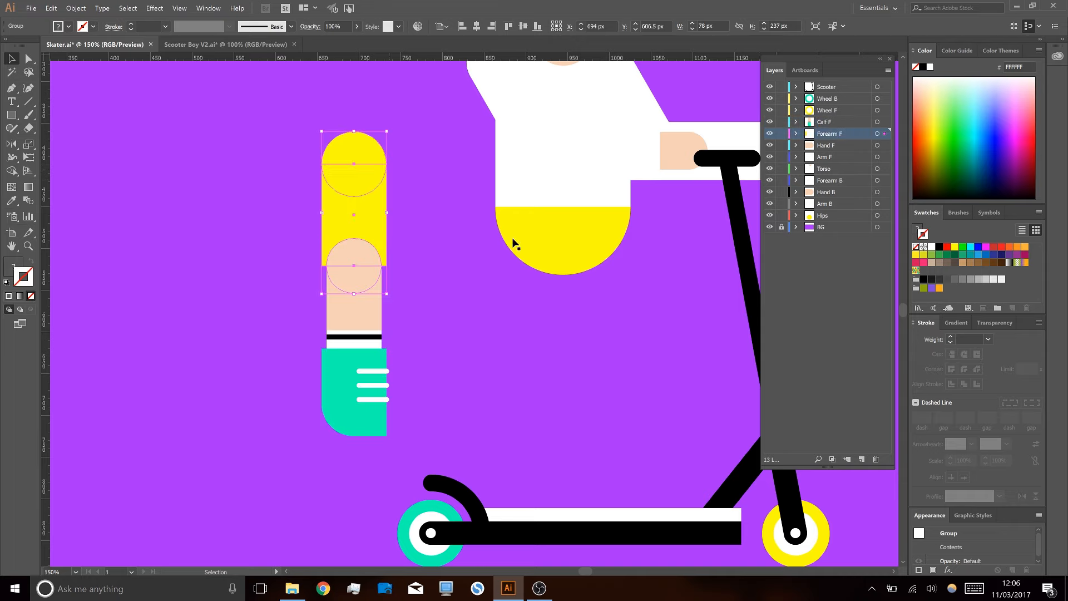
pyautogui.click(862, 459)
pyautogui.moveTo(887, 146); pyautogui.dragTo(835, 118)
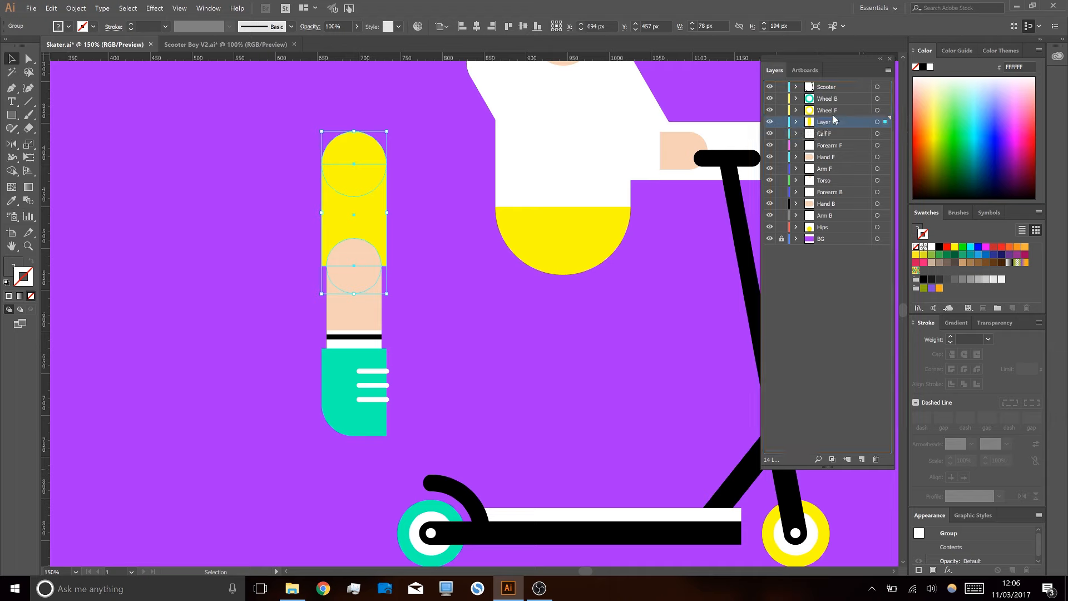
pyautogui.doubleClick(829, 120)
pyautogui.write('Thigh F')
pyautogui.press('Return')
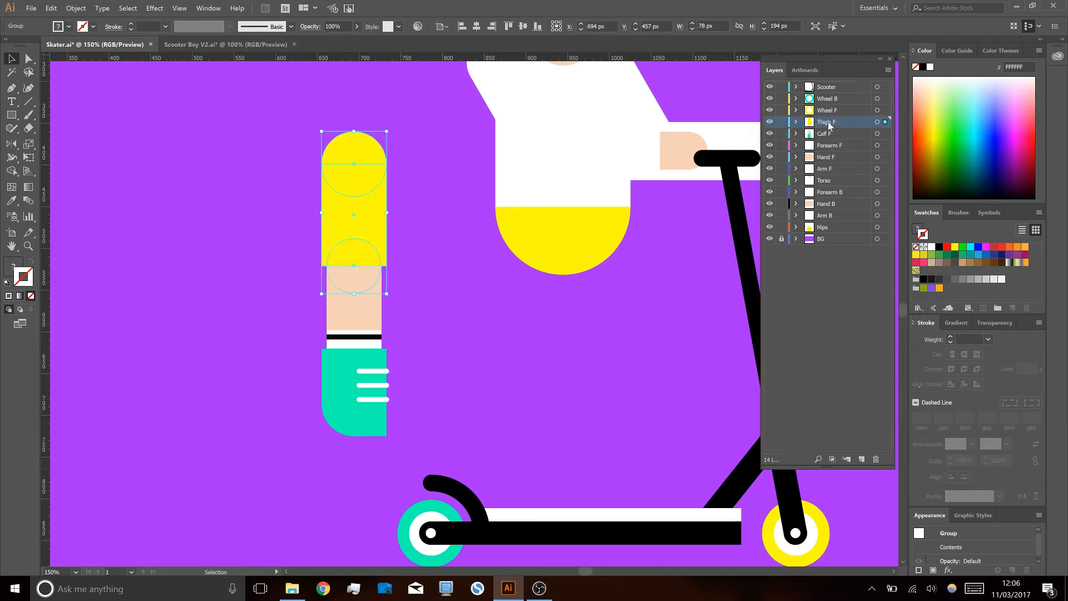
# - Move the thigh and calf together onto the back side of the hips and scale them proportionally to about 58 px wide
pyautogui.click(263, 133)
pyautogui.moveTo(431, 453); pyautogui.dragTo(327, 210)
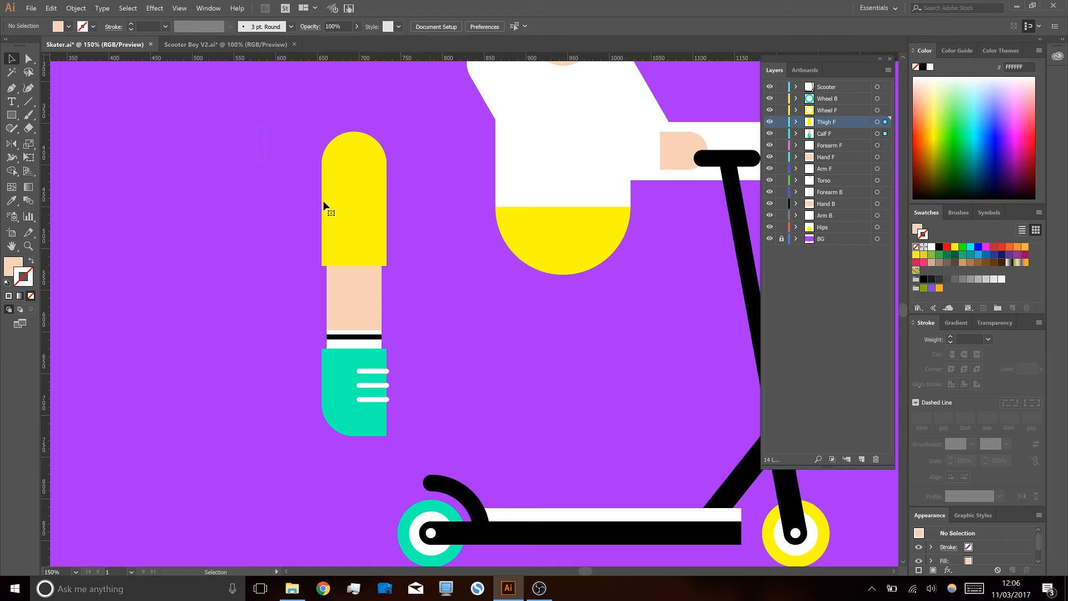
pyautogui.moveTo(358, 158); pyautogui.dragTo(534, 218)
pyautogui.moveTo(567, 491); pyautogui.dragTo(553, 487)
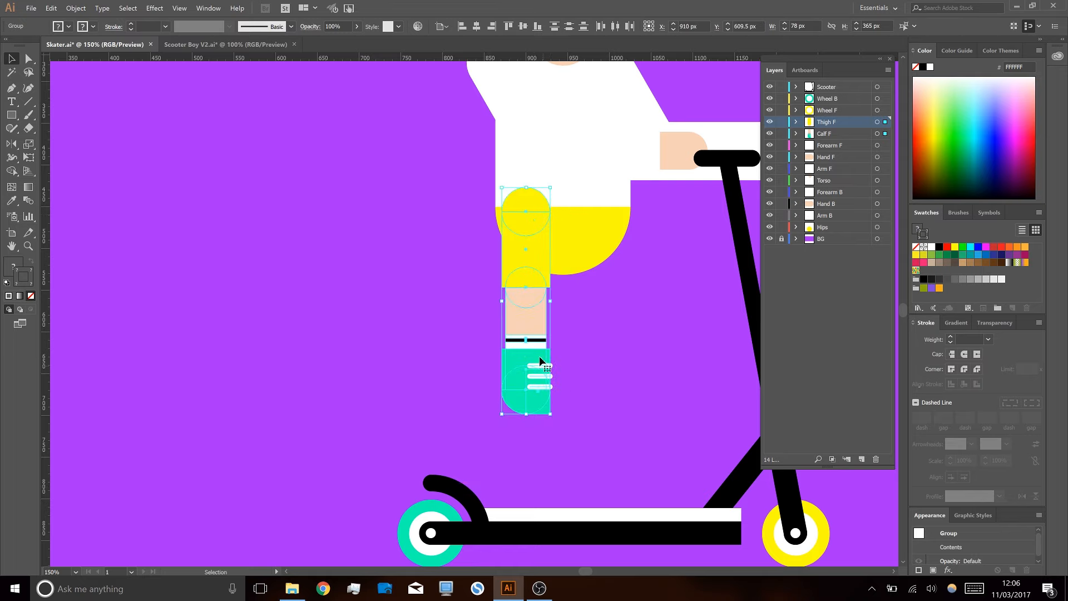
pyautogui.moveTo(531, 239); pyautogui.dragTo(535, 262)
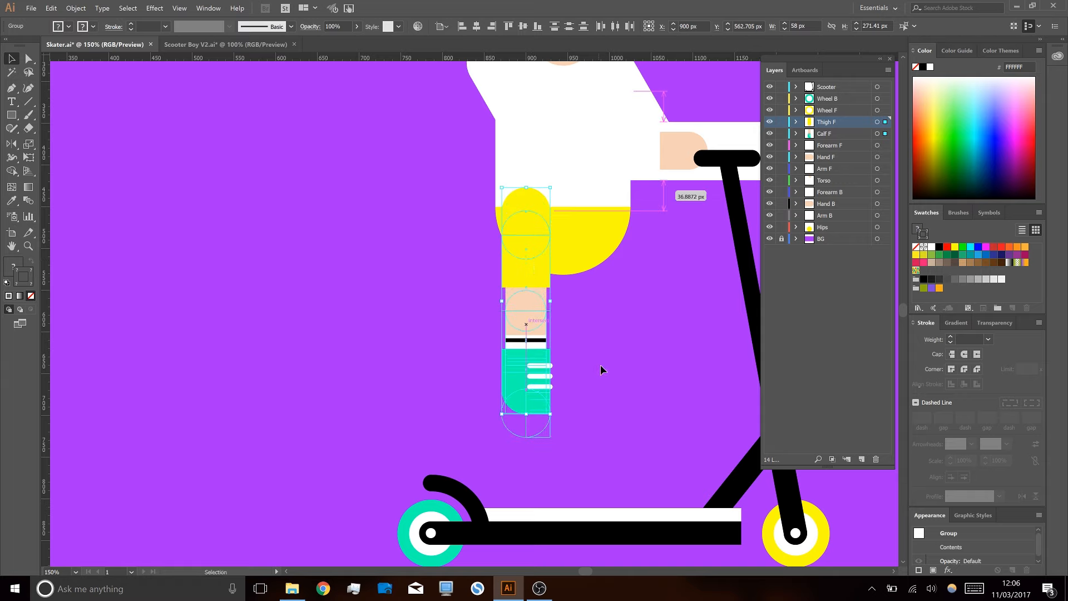
pyautogui.click(610, 379)
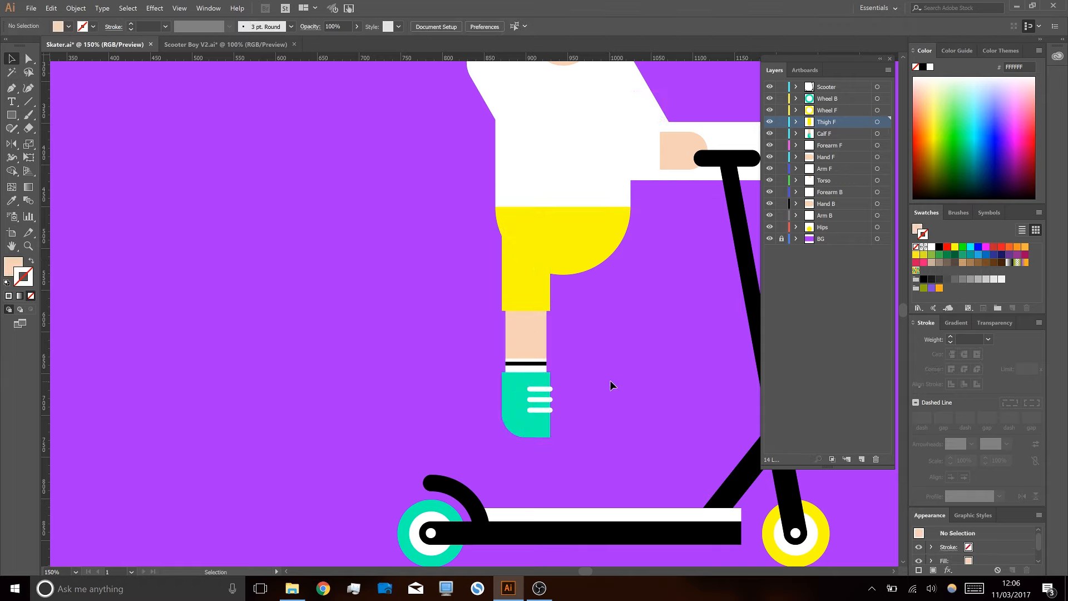
# - Lengthen the calf by moving the shoe, sock and lower calf points straight down toward the scooter deck
pyautogui.press('a')
pyautogui.moveTo(470, 343); pyautogui.dragTo(576, 452)
pyautogui.moveTo(522, 391); pyautogui.dragTo(533, 445)
# - Lengthen the thigh by moving the knee circle and the adjoining anchor points 42 px straight down
pyautogui.moveTo(565, 356); pyautogui.dragTo(524, 298)
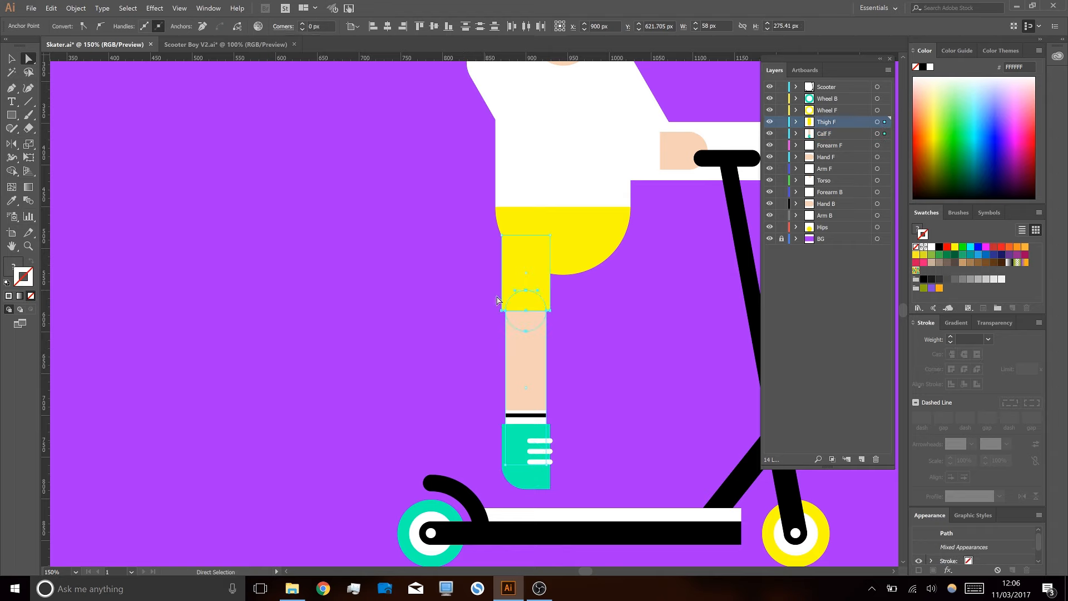
pyautogui.moveTo(529, 310); pyautogui.dragTo(534, 346)
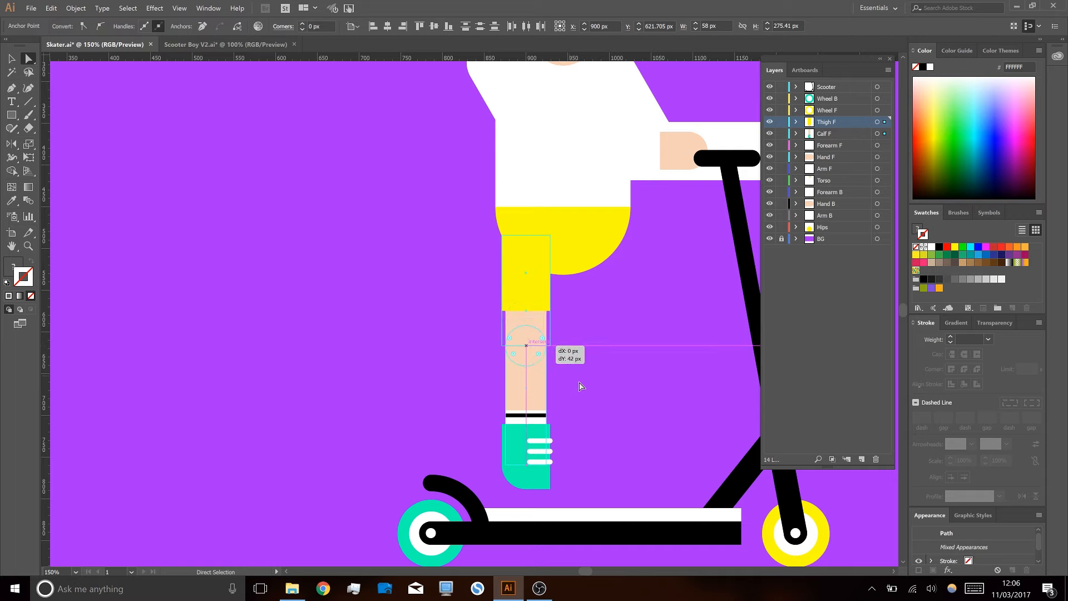
pyautogui.click(625, 406)
pyautogui.moveTo(596, 406); pyautogui.dragTo(529, 406)
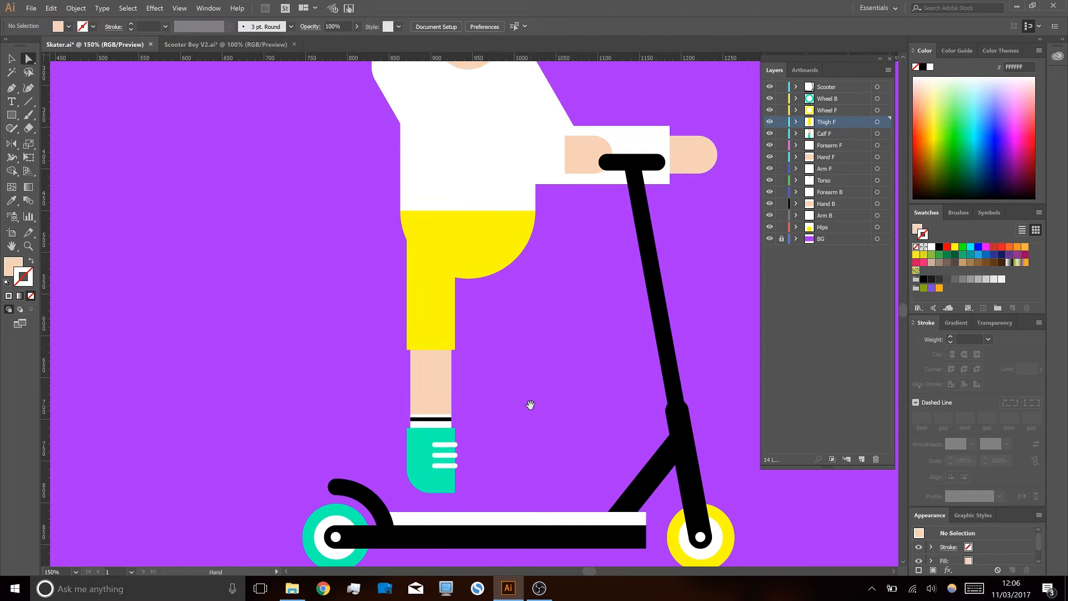
pyautogui.press('v')
pyautogui.moveTo(415, 318); pyautogui.dragTo(498, 335)
pyautogui.press('Delete')
pyautogui.scroll(-2, 529, 449)
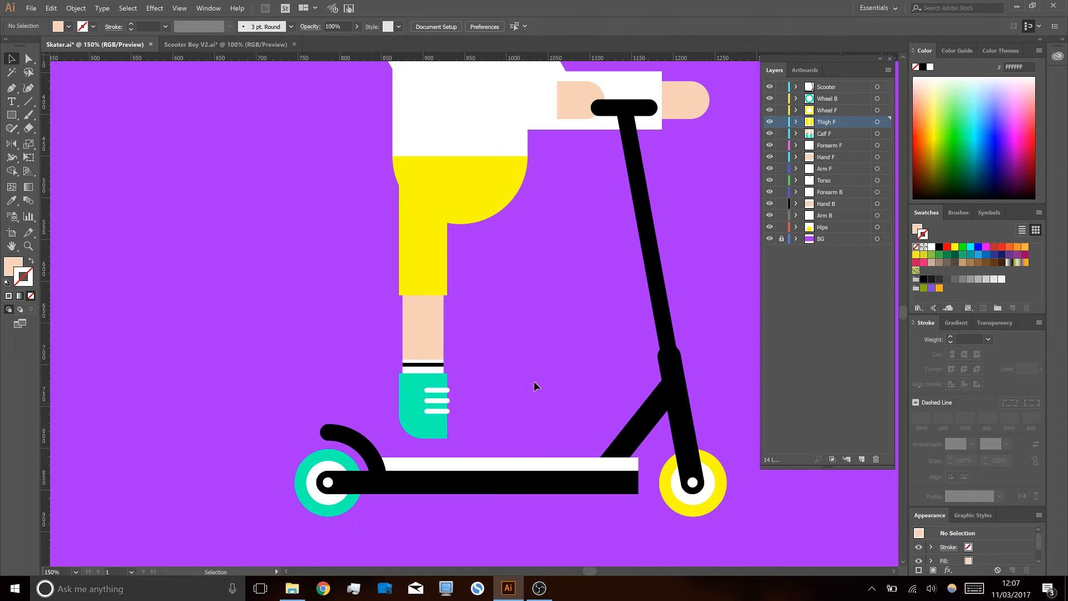
# - Check the finished character's shoes in the Scooter Boy V2 document for reference and return to the Skater document
pyautogui.click(189, 46)
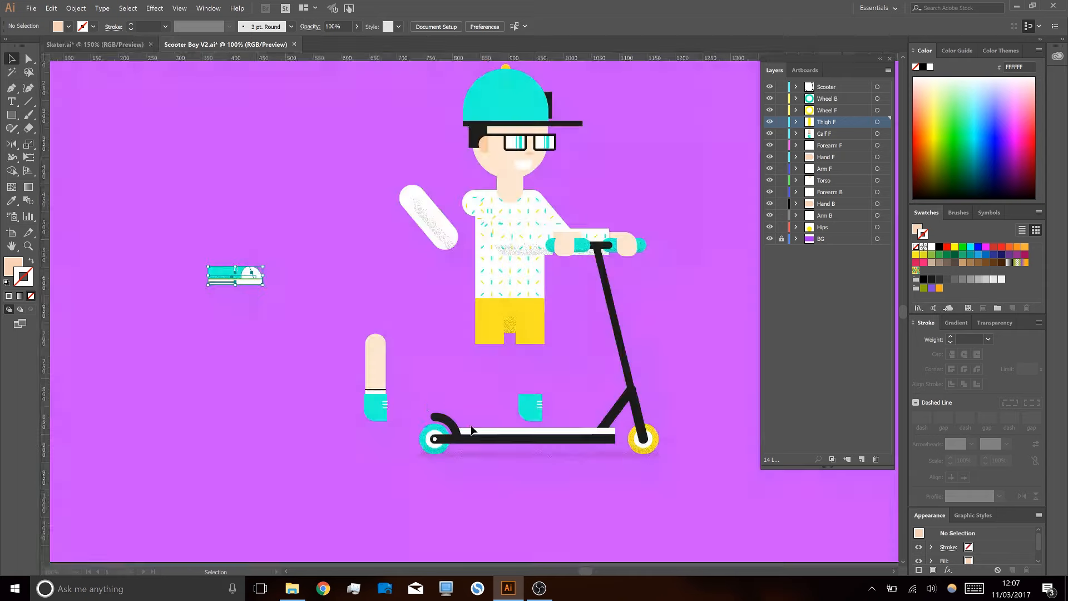
pyautogui.click(178, 238)
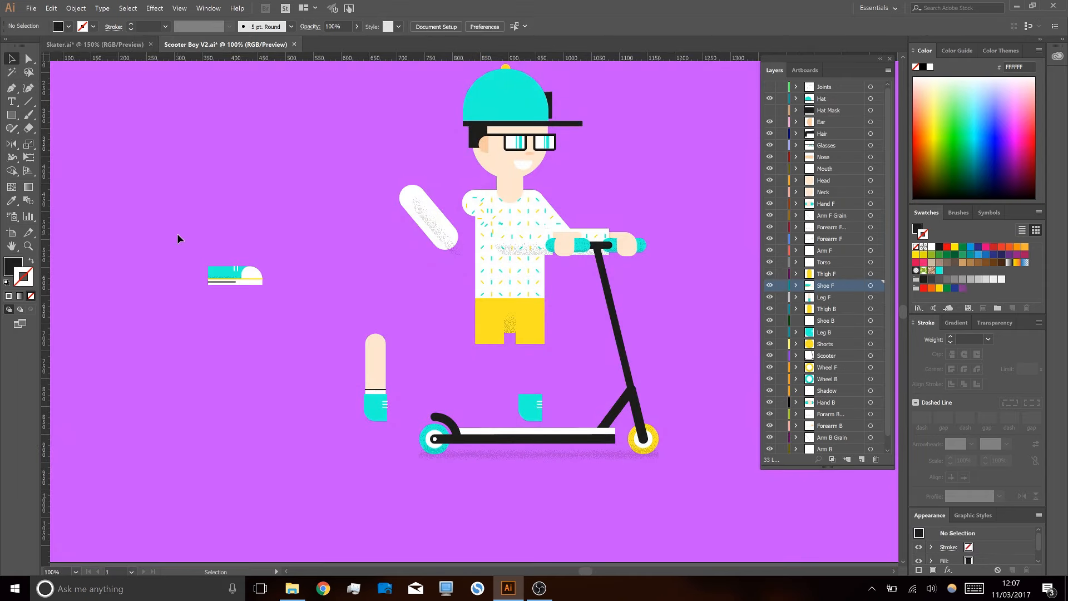
pyautogui.click(106, 44)
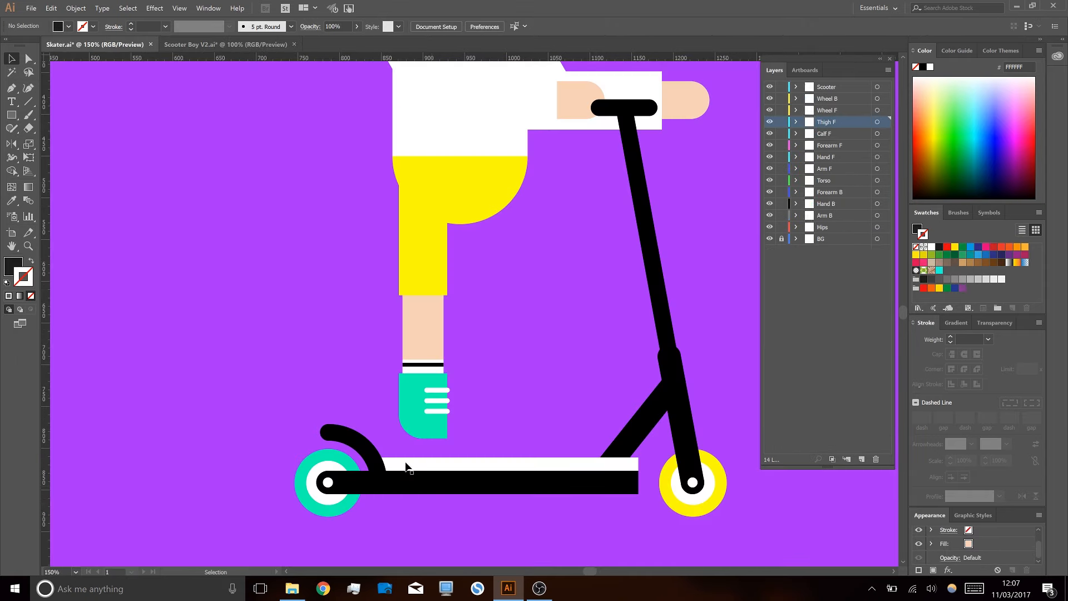
# - Draw a rectangle about 127 by 52 px from the shoe's heel down to the scooter deck and fill it with the shoe's teal
pyautogui.press('m')
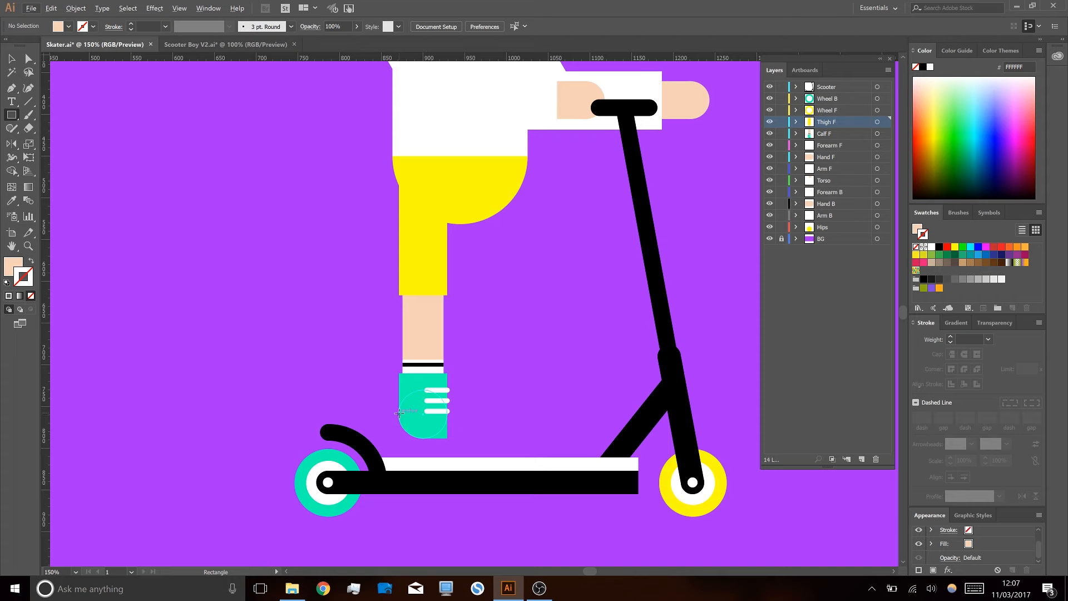
pyautogui.hotkey('ctrl', 'y')
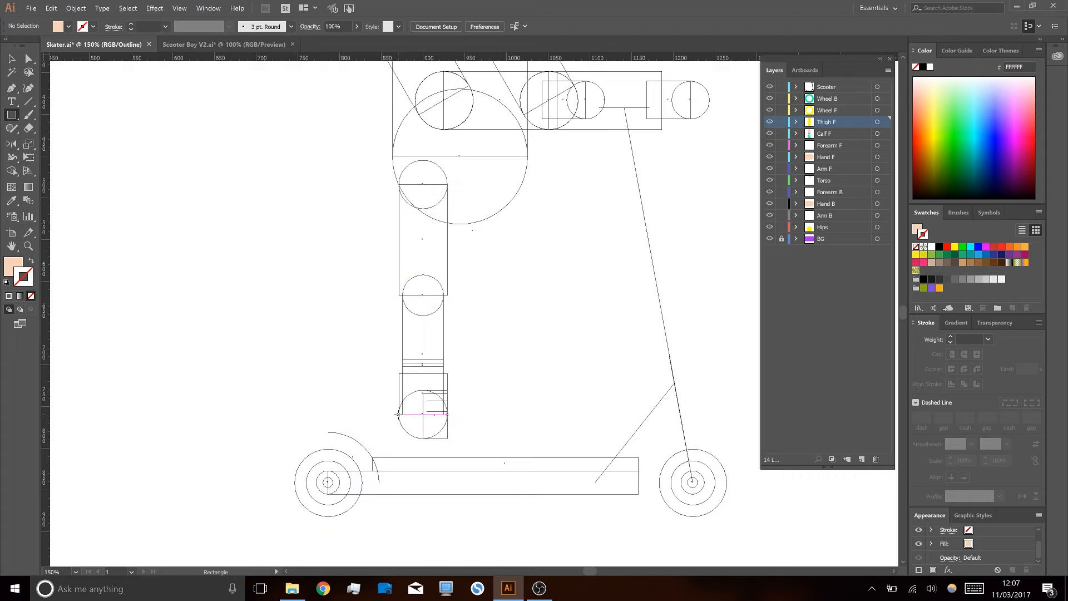
pyautogui.moveTo(399, 414)
pyautogui.mouseDown()
pyautogui.moveTo(464, 443)
pyautogui.moveTo(503, 445)
pyautogui.moveTo(504, 457)
pyautogui.mouseUp()
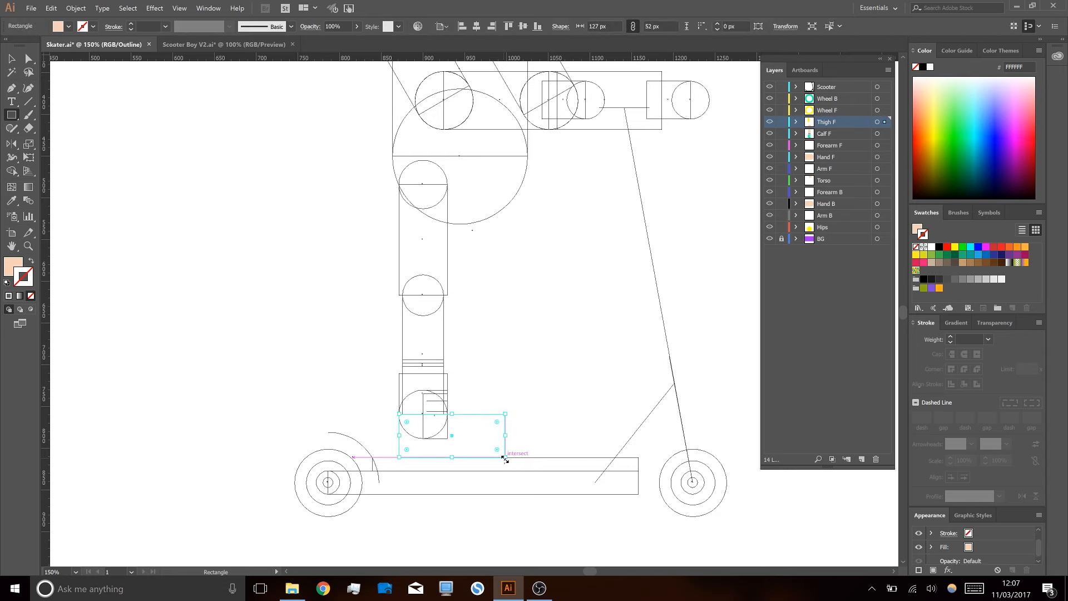
pyautogui.hotkey('ctrl', 'y')
pyautogui.hotkey('ctrl', 'y')
pyautogui.press('i')
pyautogui.click(416, 391)
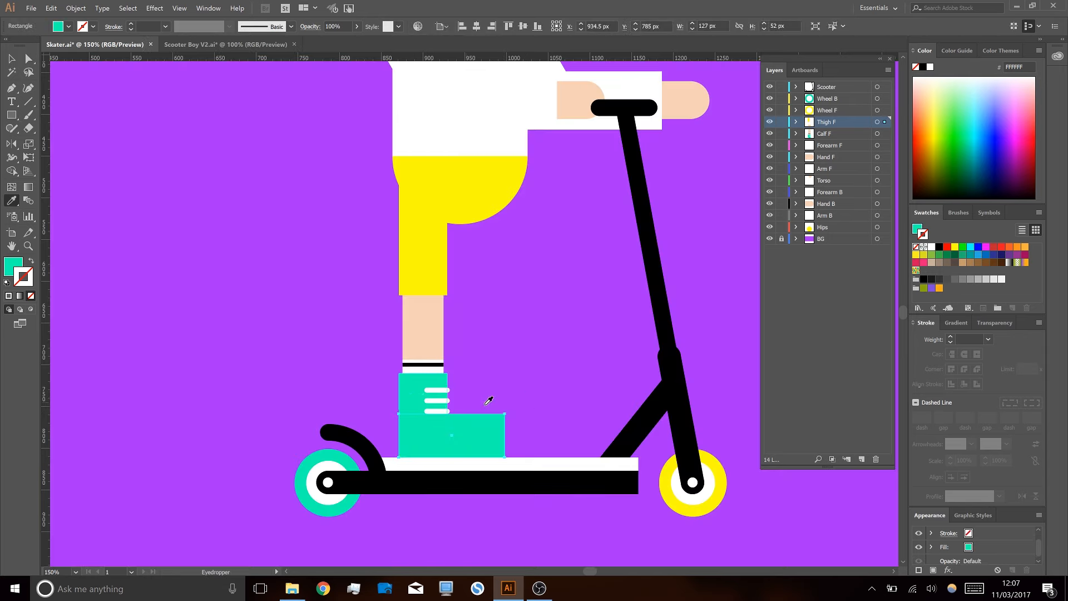
# - Round the upper front corner of the foot rectangle to a 52 px radius to form the toe
pyautogui.press('a')
pyautogui.click(505, 414)
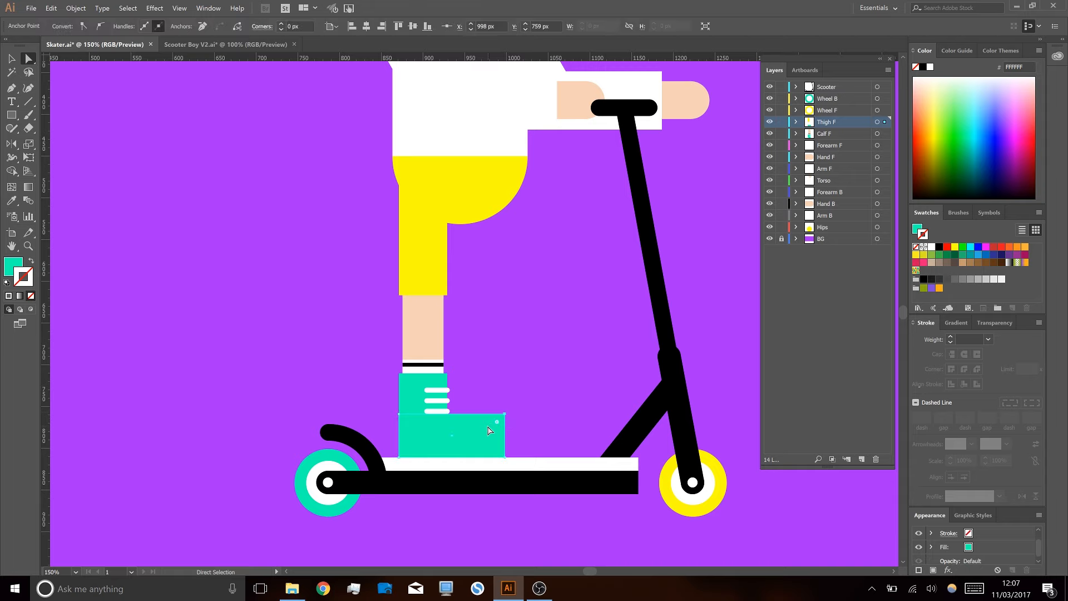
pyautogui.moveTo(494, 425); pyautogui.dragTo(480, 494)
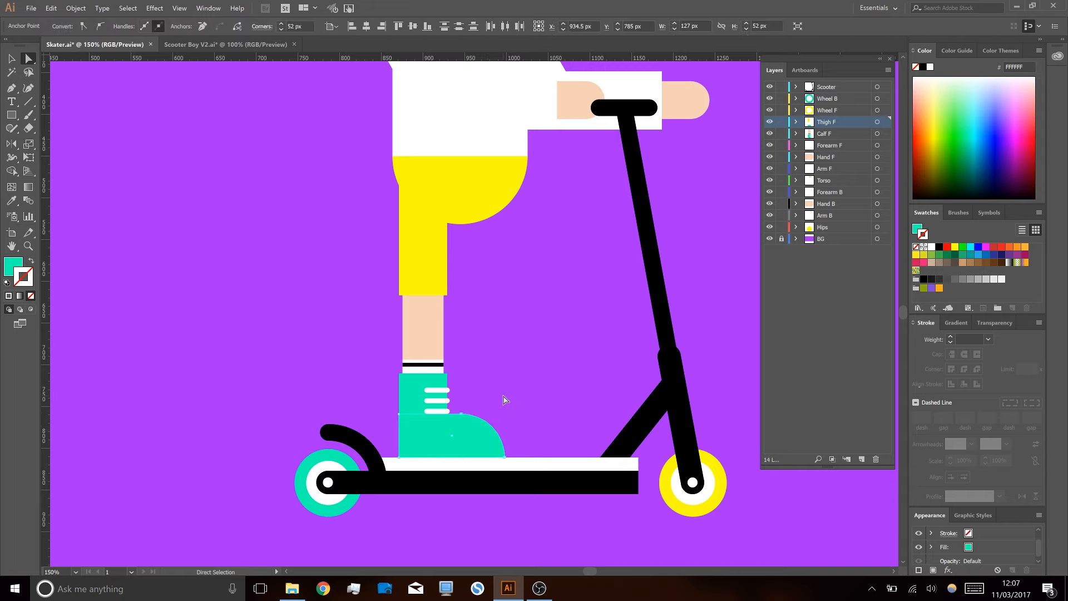
pyautogui.click(504, 400)
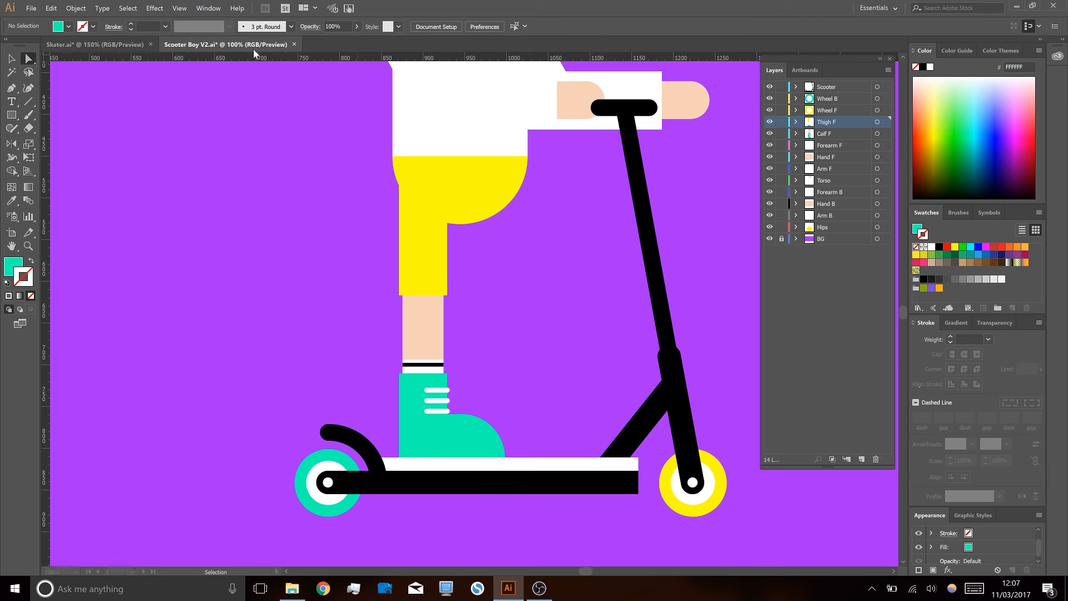
# - Check the Scooter Boy V2 shoe for reference, then draw a white 133 by 23 px sole rectangle along the base of the Skater shoe
pyautogui.click(253, 48)
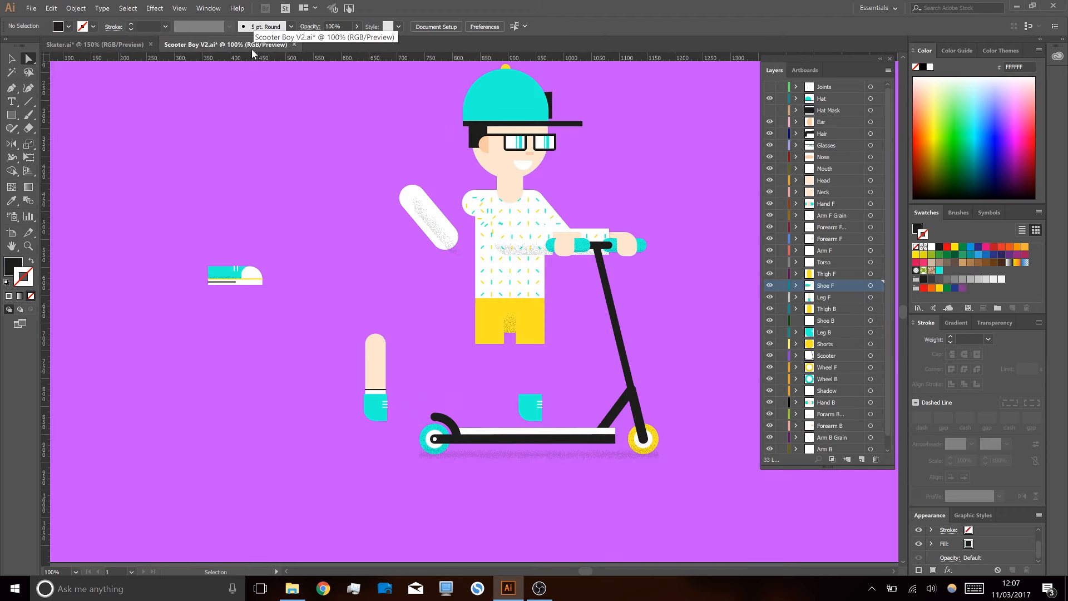
pyautogui.click(116, 47)
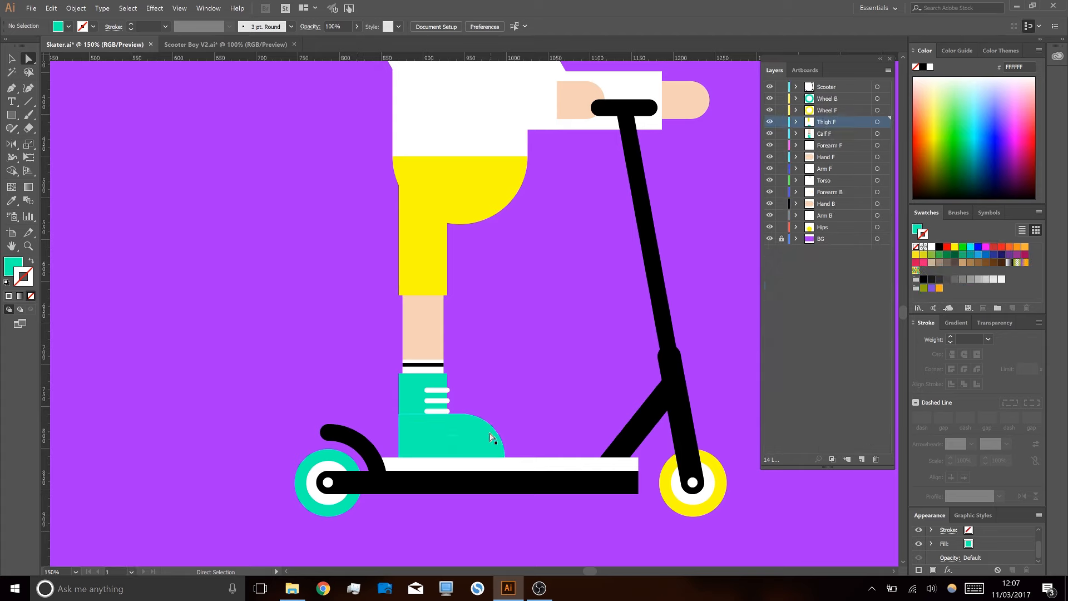
pyautogui.press('m')
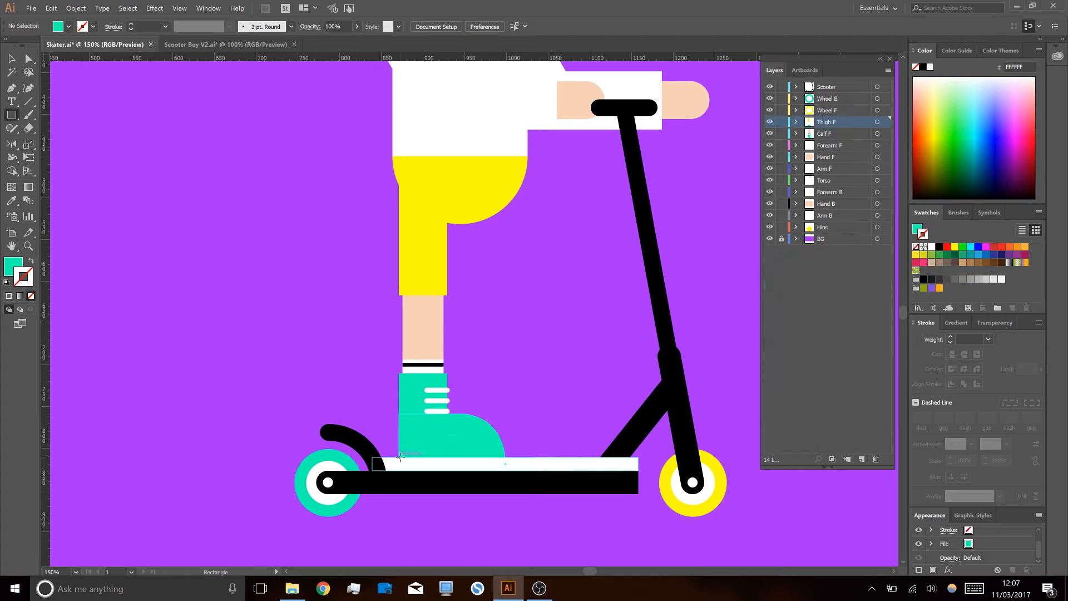
pyautogui.moveTo(399, 456); pyautogui.dragTo(510, 438)
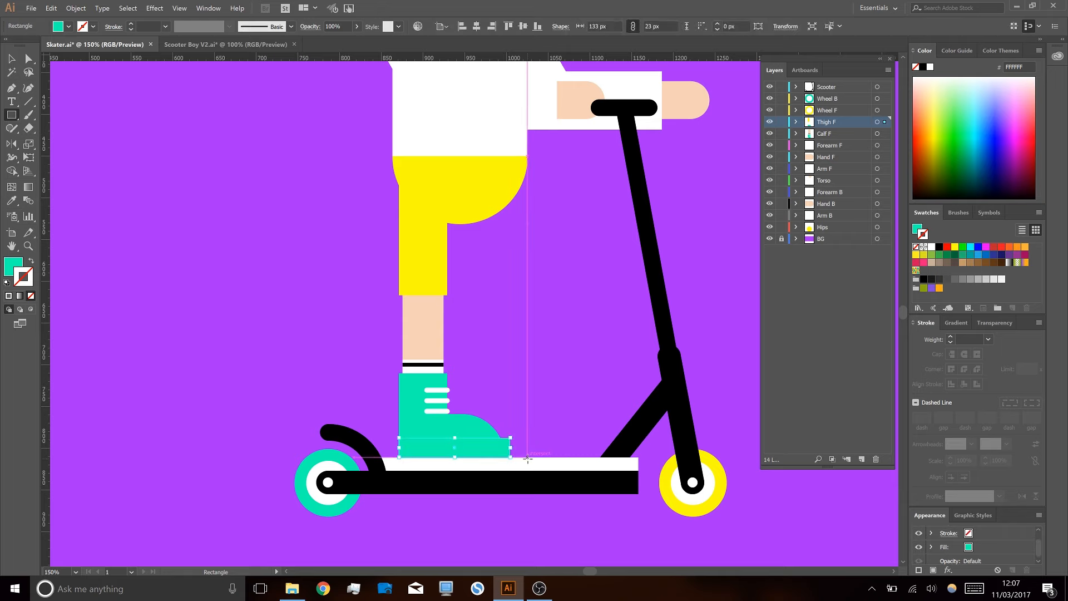
pyautogui.press('i')
pyautogui.click(538, 460)
pyautogui.press('v')
pyautogui.click(500, 412)
pyautogui.scroll(1, 489, 409)
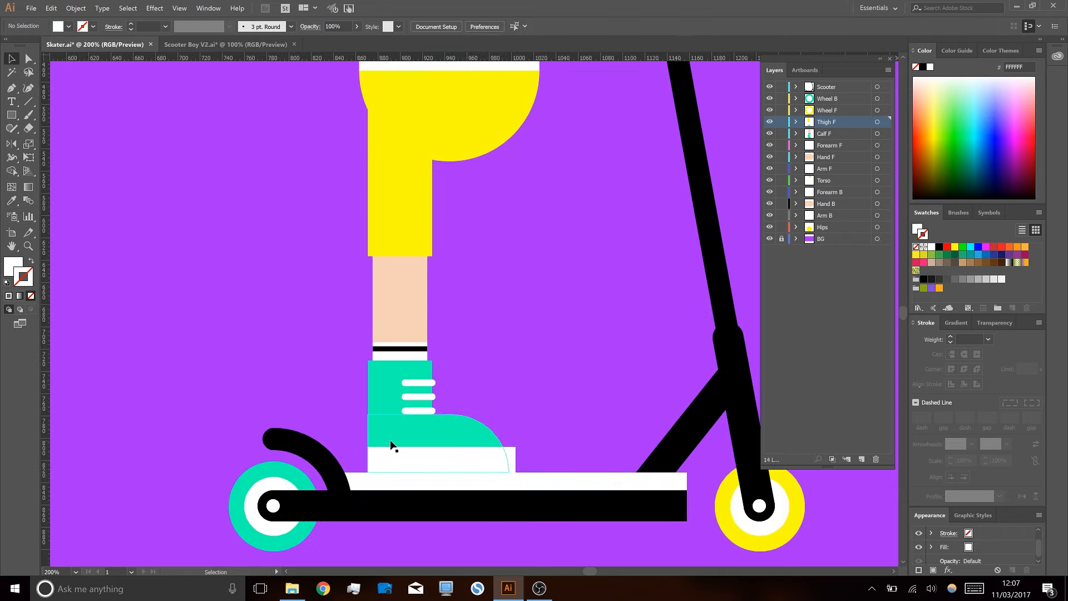
# - Draw a thin 133 px wide stripe across the shoe's sole and fill it with the sock stripe's black
pyautogui.press('m')
pyautogui.moveTo(369, 453); pyautogui.dragTo(516, 456)
pyautogui.press('i')
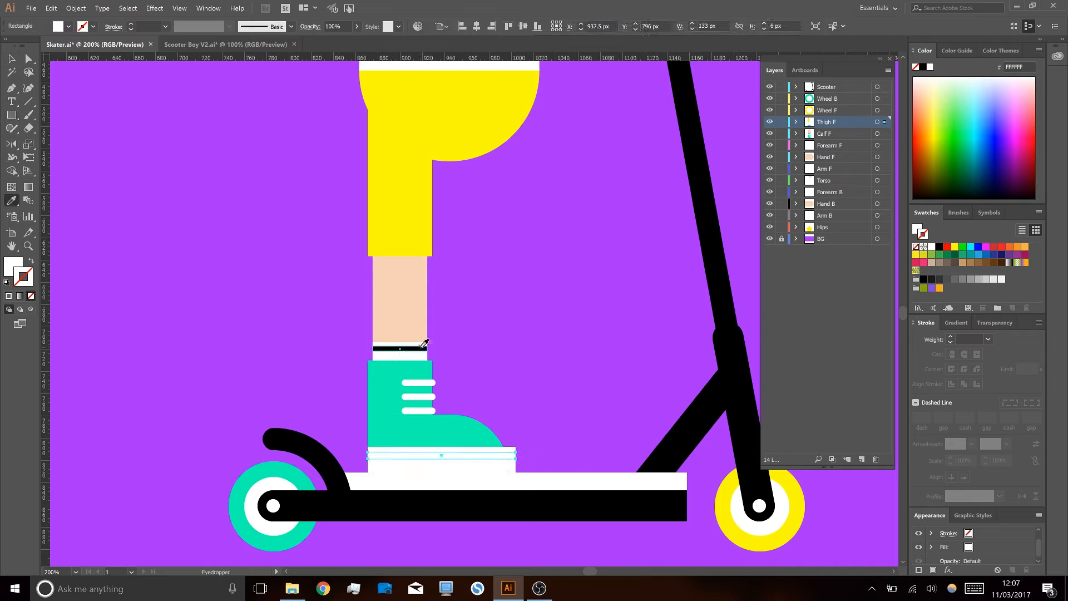
pyautogui.click(424, 348)
pyautogui.press('v')
pyautogui.click(524, 413)
pyautogui.scroll(-1, 524, 413)
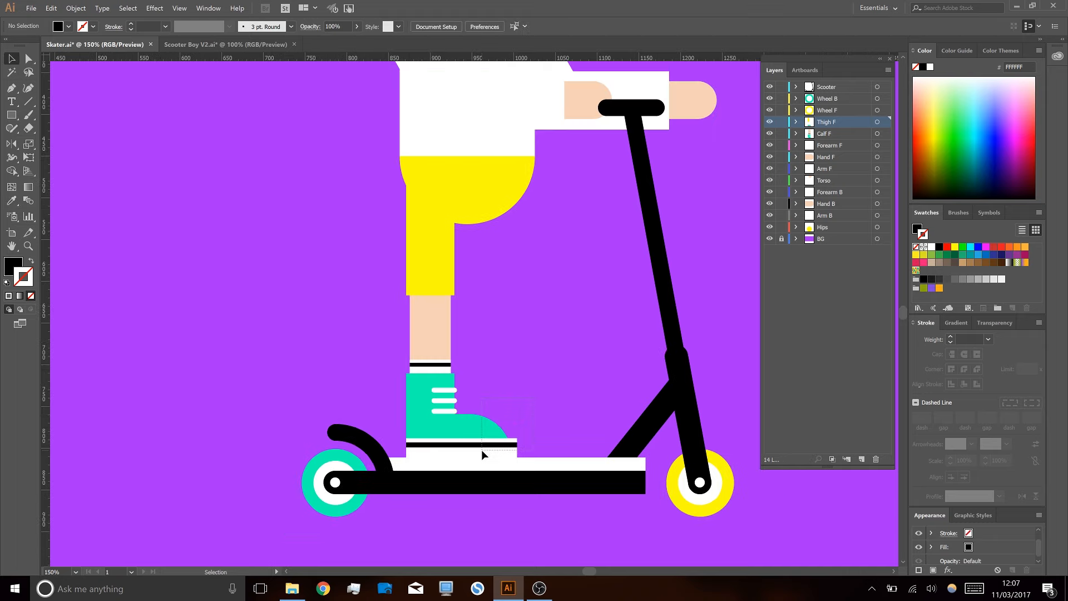
# - Move the shoe's foot and sole shapes to a new layer named Shoe F and place it directly below Thigh F
pyautogui.moveTo(481, 450); pyautogui.dragTo(455, 460)
pyautogui.click(861, 459)
pyautogui.moveTo(885, 134); pyautogui.dragTo(885, 122)
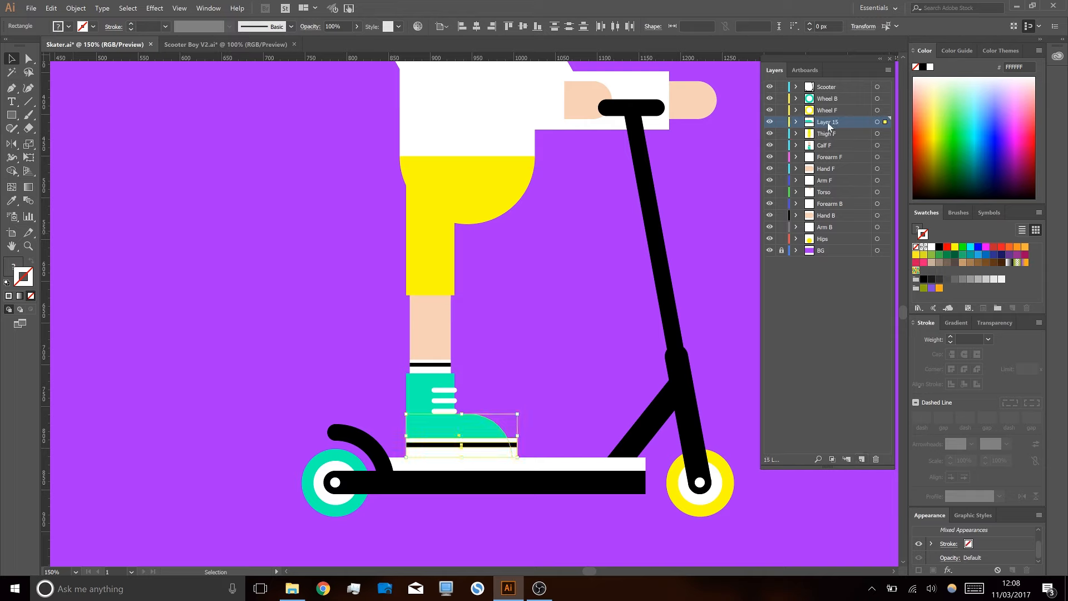
pyautogui.doubleClick(827, 121)
pyautogui.write('Shoe F')
pyautogui.press('Return')
pyautogui.click(566, 300)
pyautogui.moveTo(829, 123)
pyautogui.mouseDown()
pyautogui.moveTo(837, 151)
pyautogui.moveTo(836, 141)
pyautogui.mouseUp()
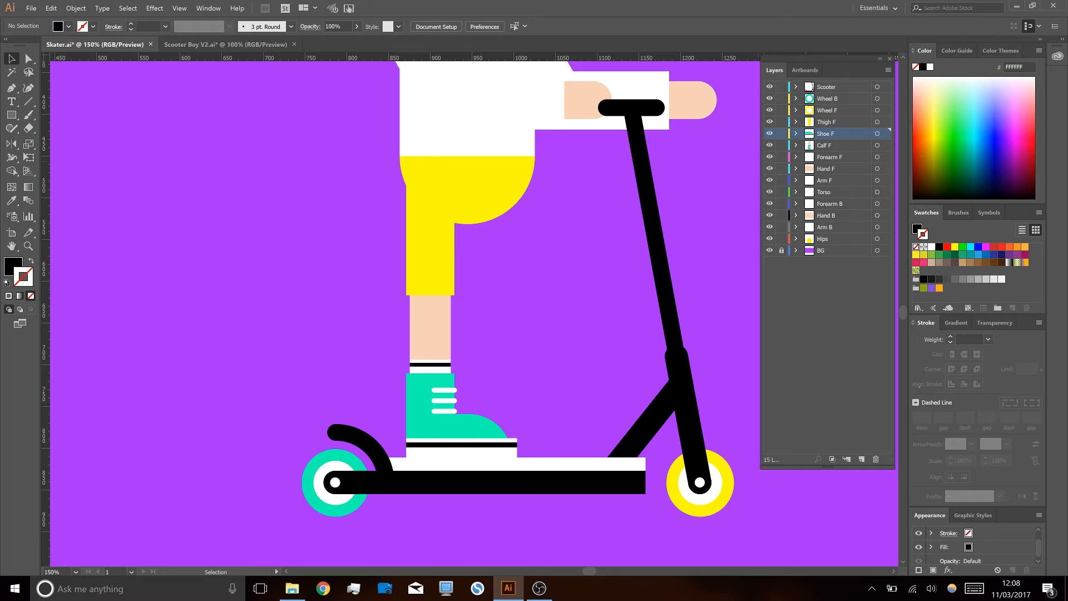
pyautogui.click(810, 329)
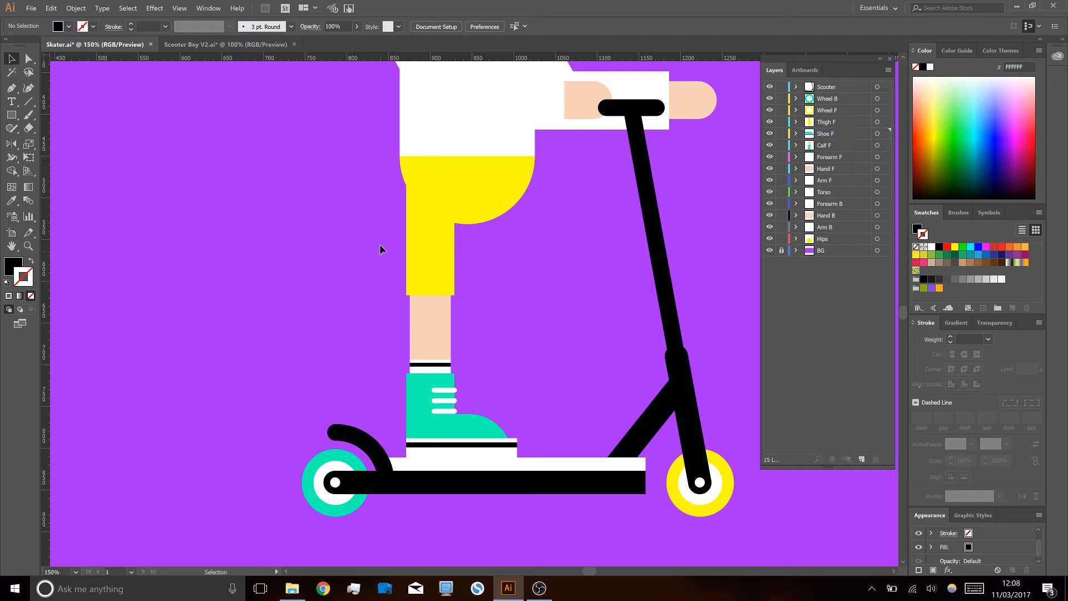
# - Round the upper front corner of the white sole to a radius of about 11 px
pyautogui.moveTo(543, 453); pyautogui.dragTo(336, 378)
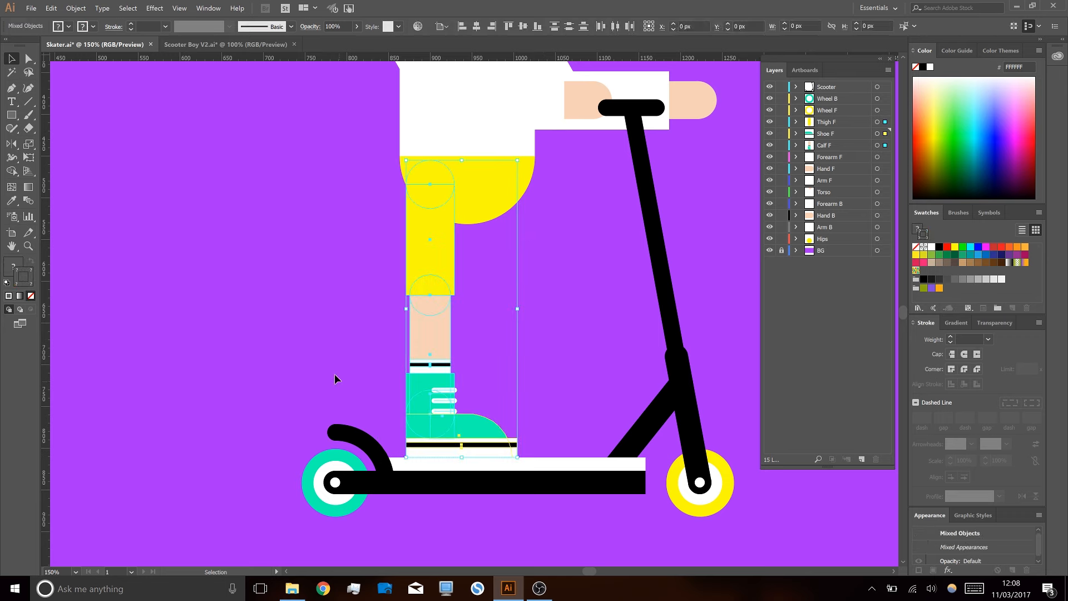
pyautogui.click(352, 371)
pyautogui.press('a')
pyautogui.scroll(1, 521, 431)
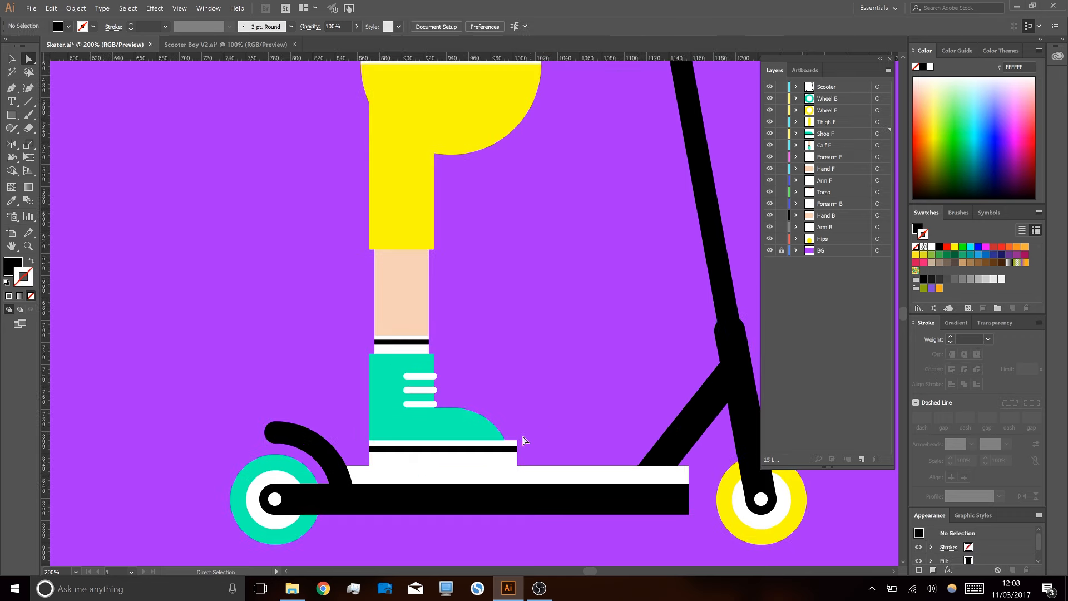
pyautogui.click(517, 443)
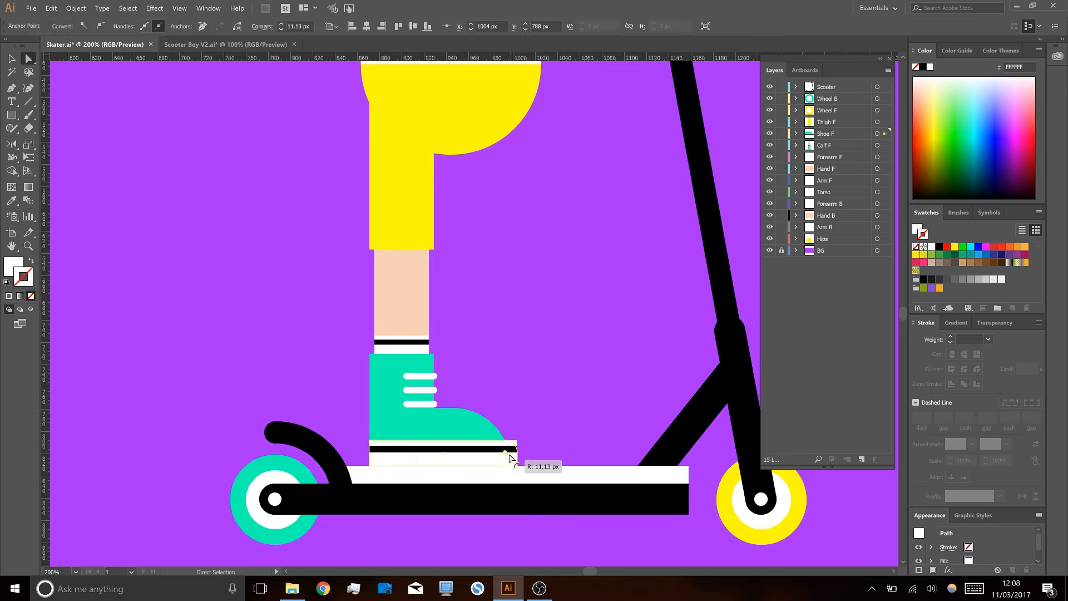
pyautogui.click(558, 408)
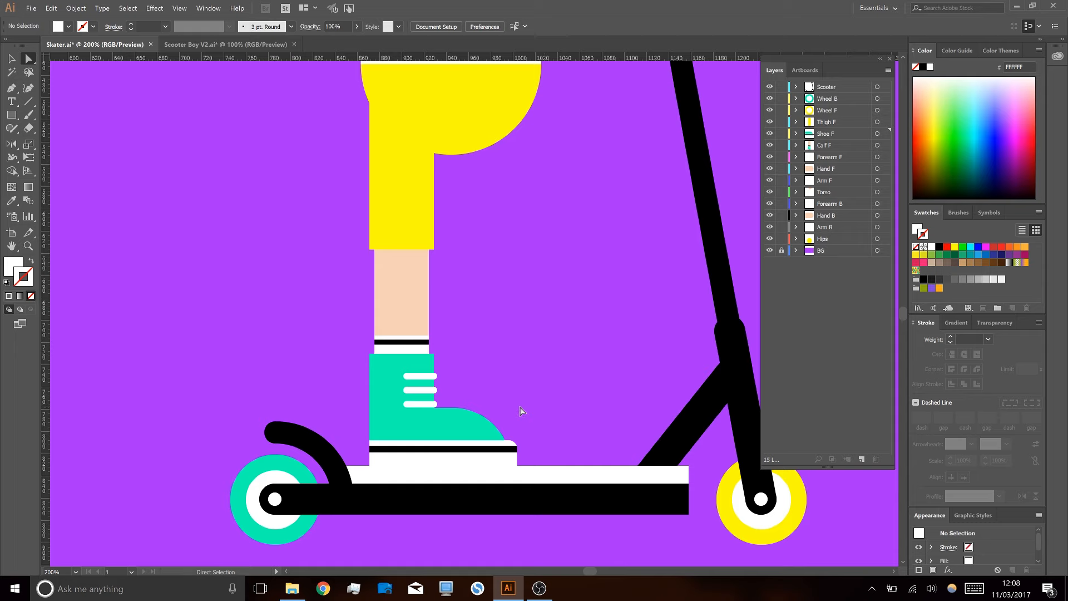
# - Duplicate the whole front leg with its shoe and place the copy 91 px towards the front of the scooter
pyautogui.press('v')
pyautogui.scroll(-1, 507, 292)
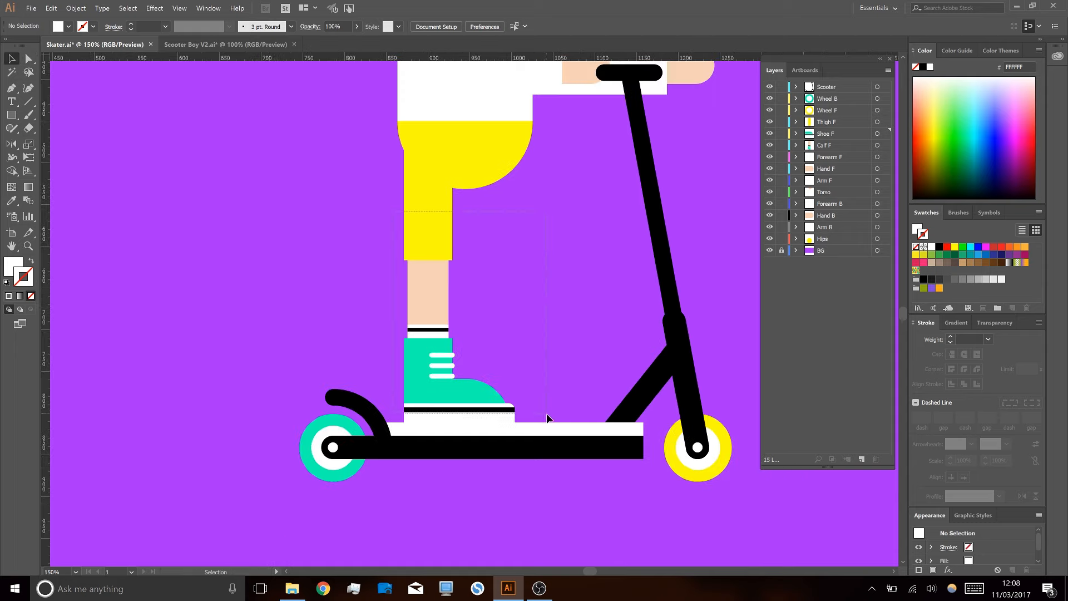
pyautogui.moveTo(549, 417); pyautogui.dragTo(455, 364)
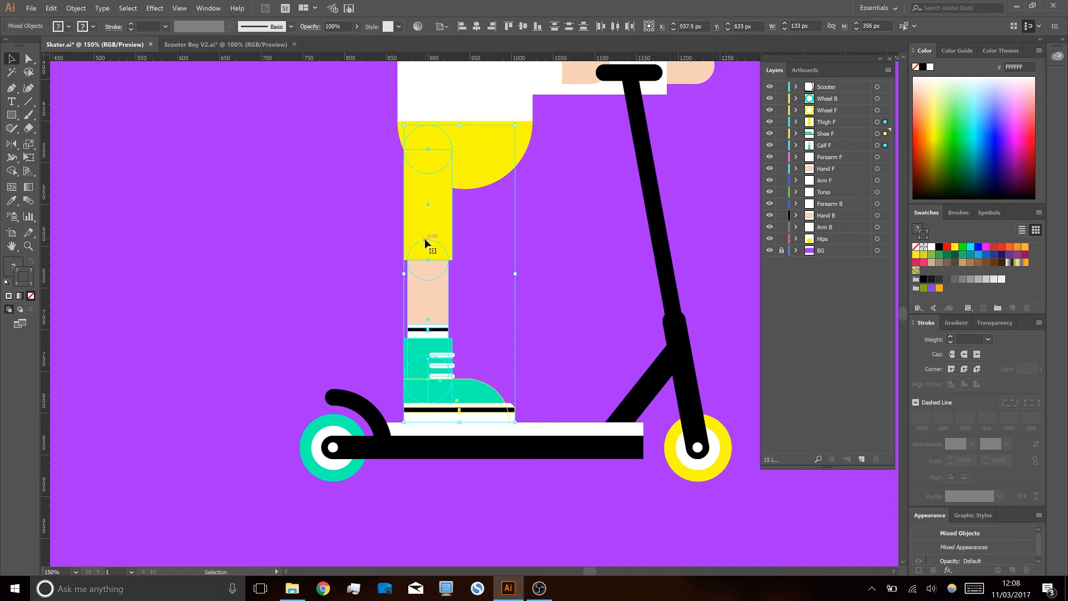
pyautogui.moveTo(425, 240); pyautogui.dragTo(506, 259)
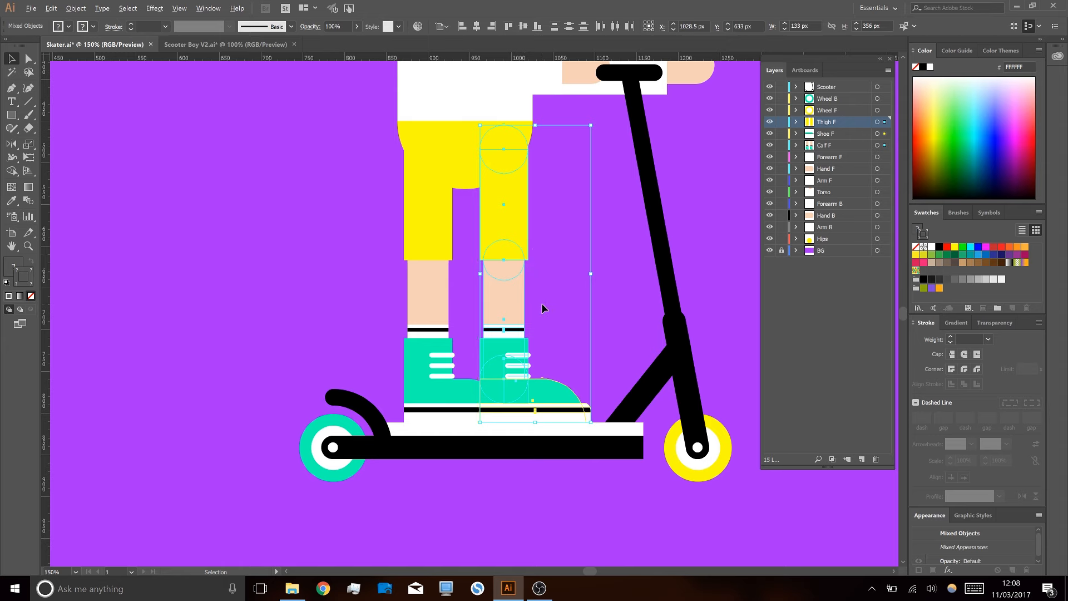
pyautogui.hotkey('ctrl', '1')
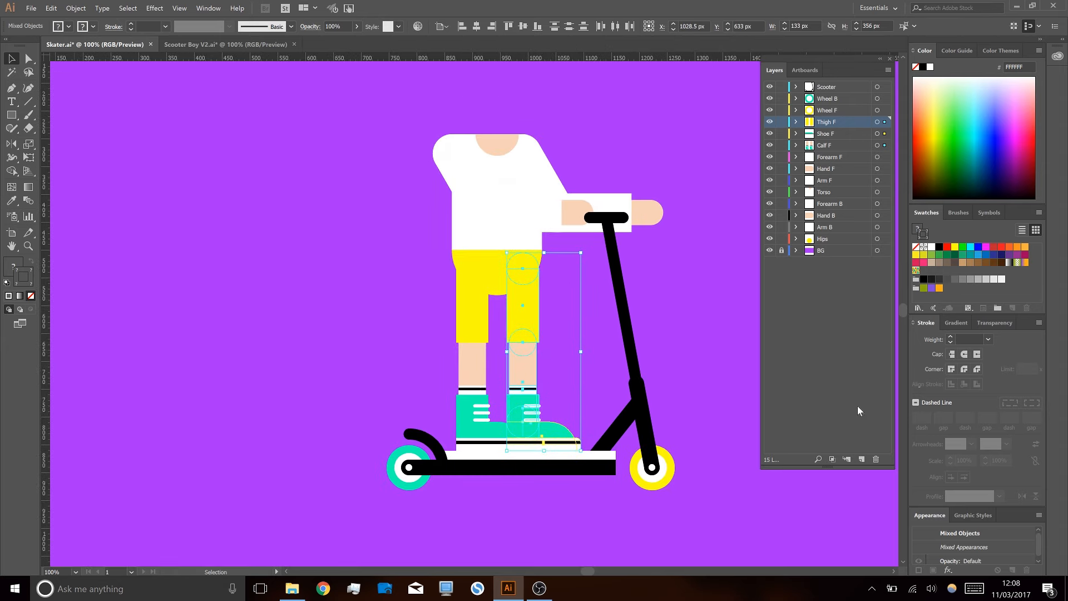
# - Move the duplicated leg to a new layer and nudge it 3 px back towards the original leg
pyautogui.click(861, 459)
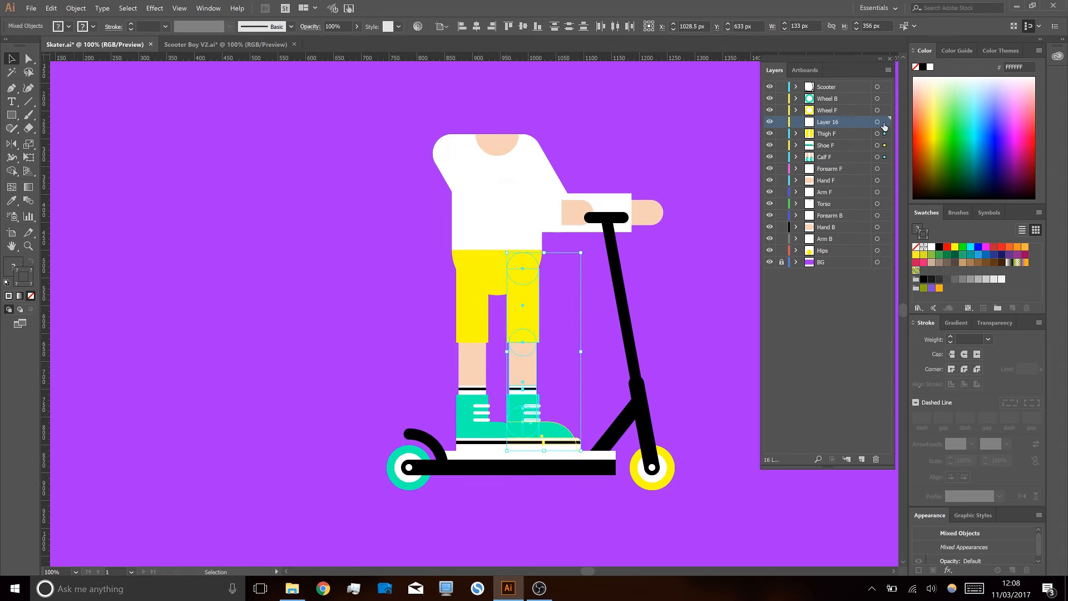
pyautogui.moveTo(885, 134); pyautogui.dragTo(885, 122)
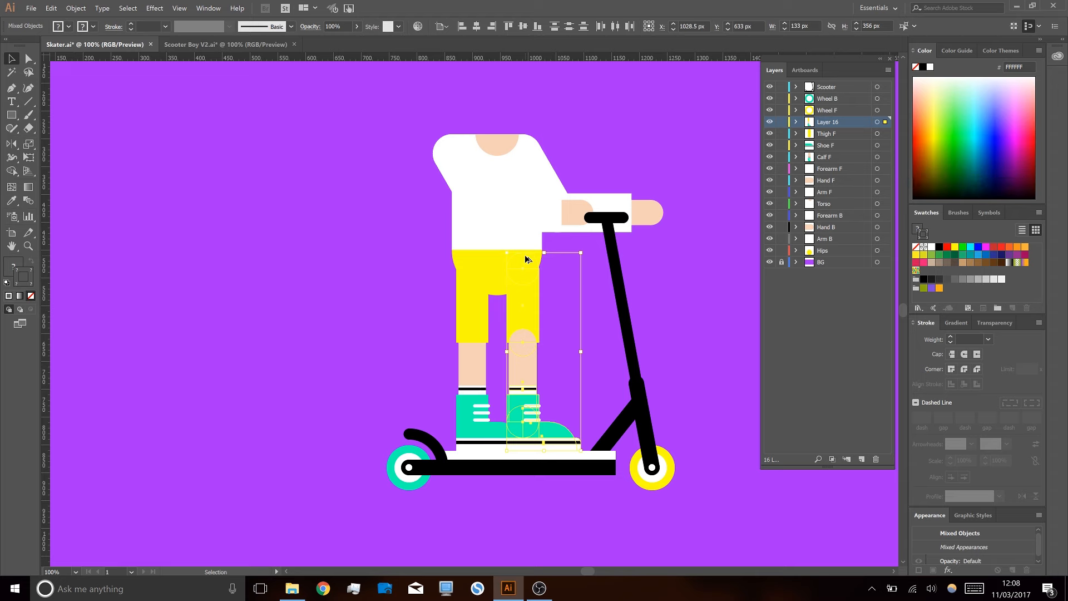
pyautogui.hotkey('ctrl', '+')
pyautogui.press('Left')
pyautogui.press('Left')
pyautogui.press('Left')
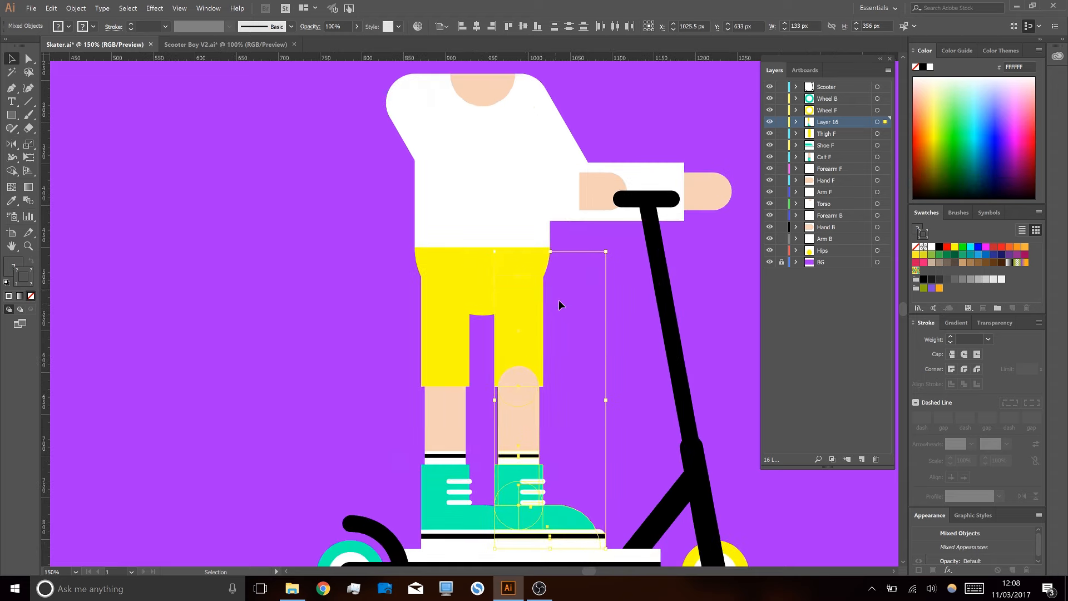
pyautogui.click(557, 320)
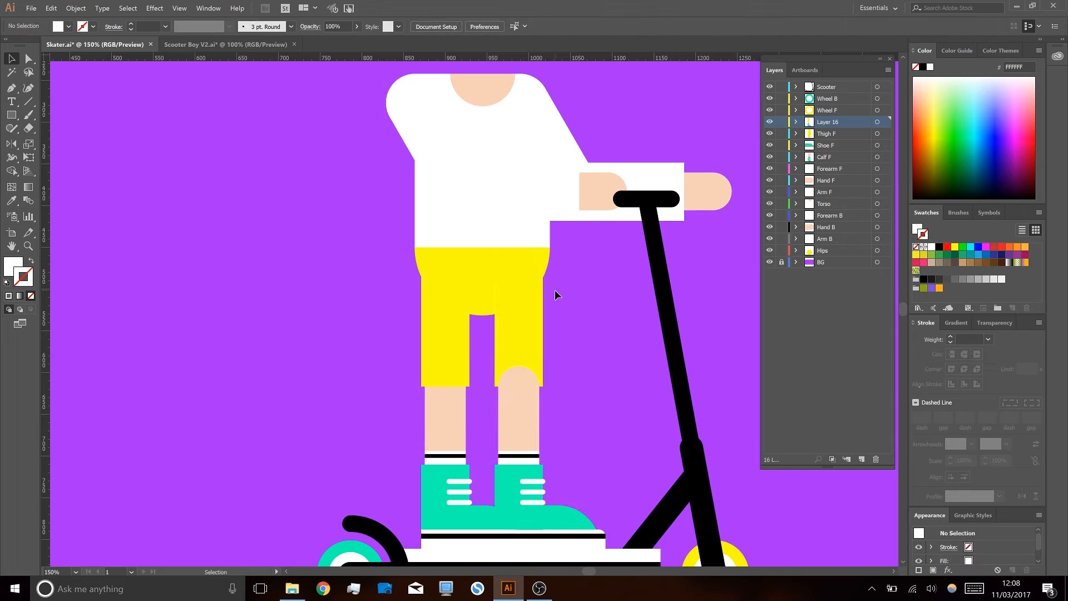
# - Put the duplicated calf group on a new layer named Calf B and place that layer between Hips and BG
pyautogui.click(523, 426)
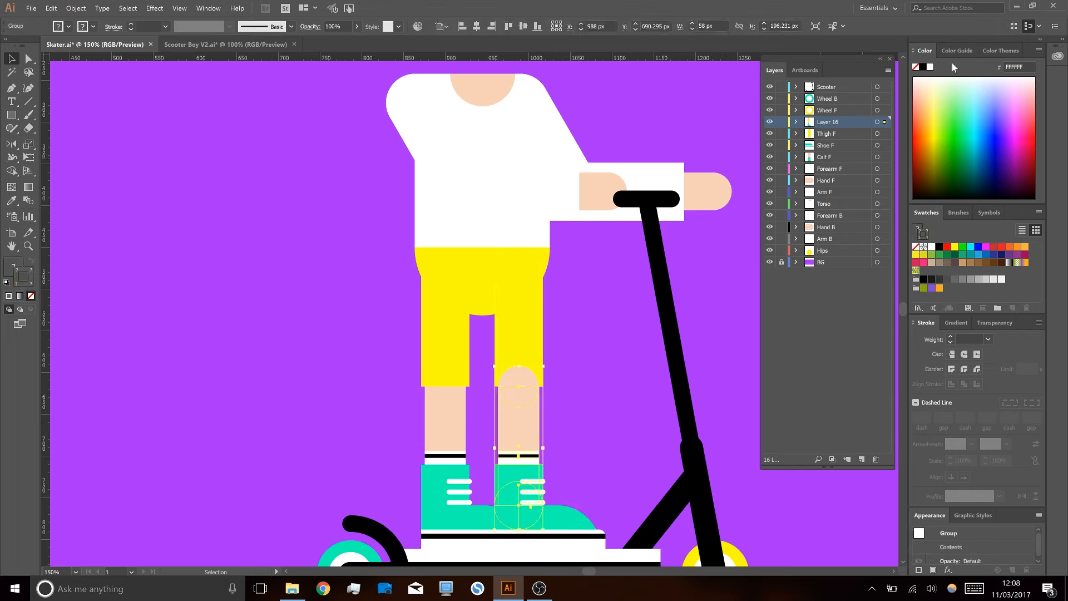
pyautogui.click(862, 459)
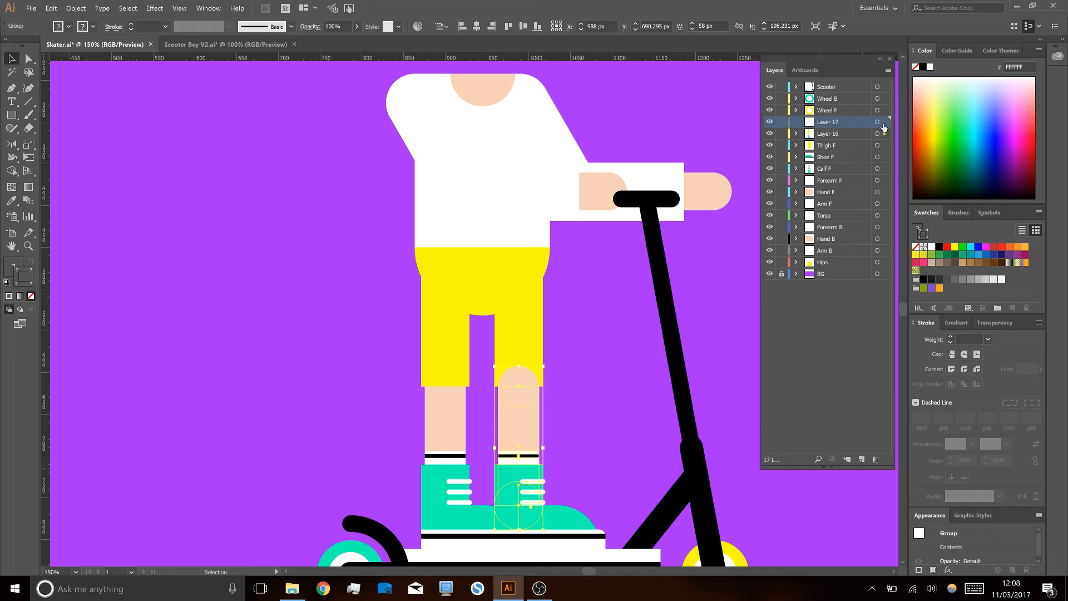
pyautogui.moveTo(886, 134); pyautogui.dragTo(885, 122)
pyautogui.doubleClick(823, 125)
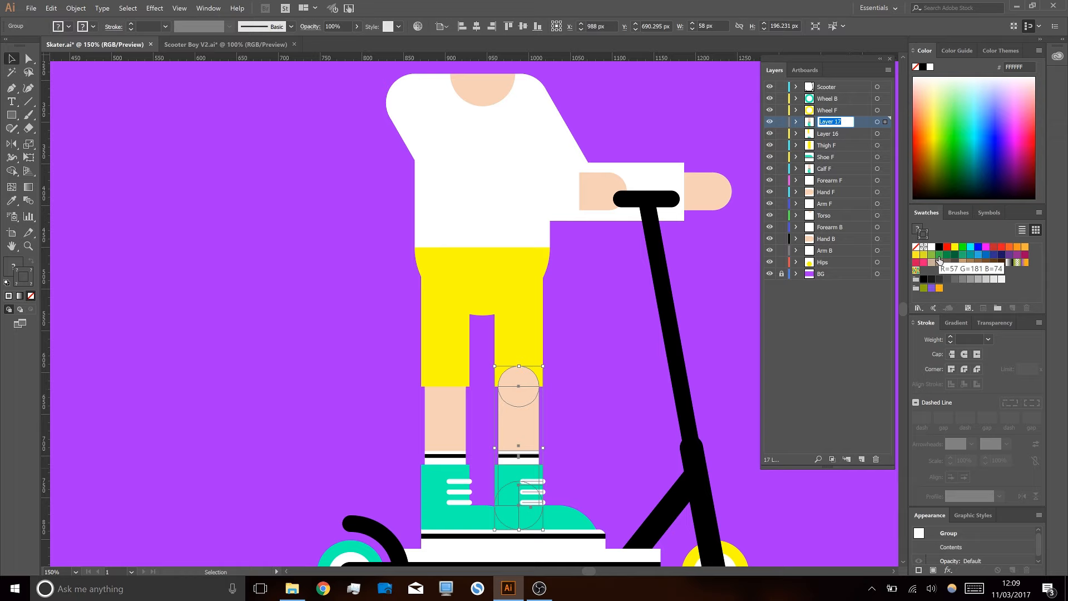
pyautogui.write('Talf B')
pyautogui.press('Return')
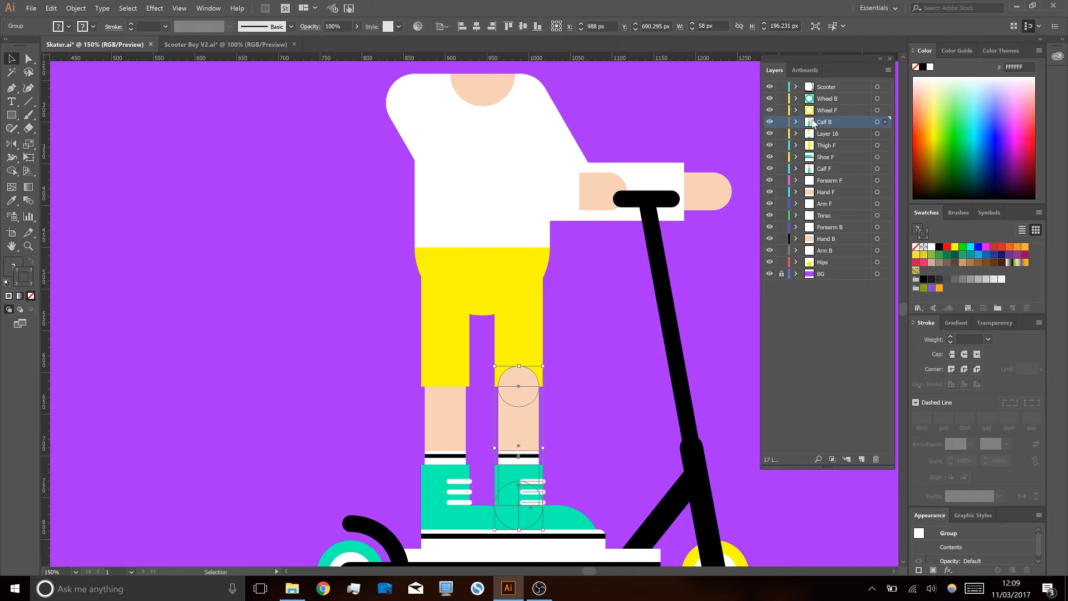
pyautogui.moveTo(824, 145); pyautogui.dragTo(832, 272)
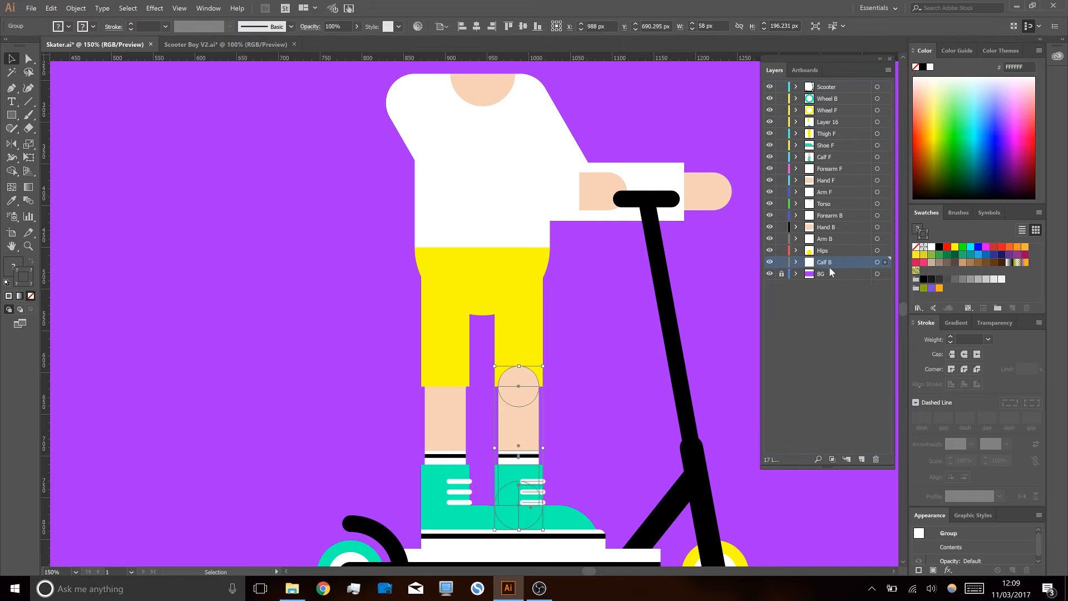
# - Put the duplicated foot and sole shapes on a new layer named Shoe B and place it between Hips and Calf B
pyautogui.click(581, 514)
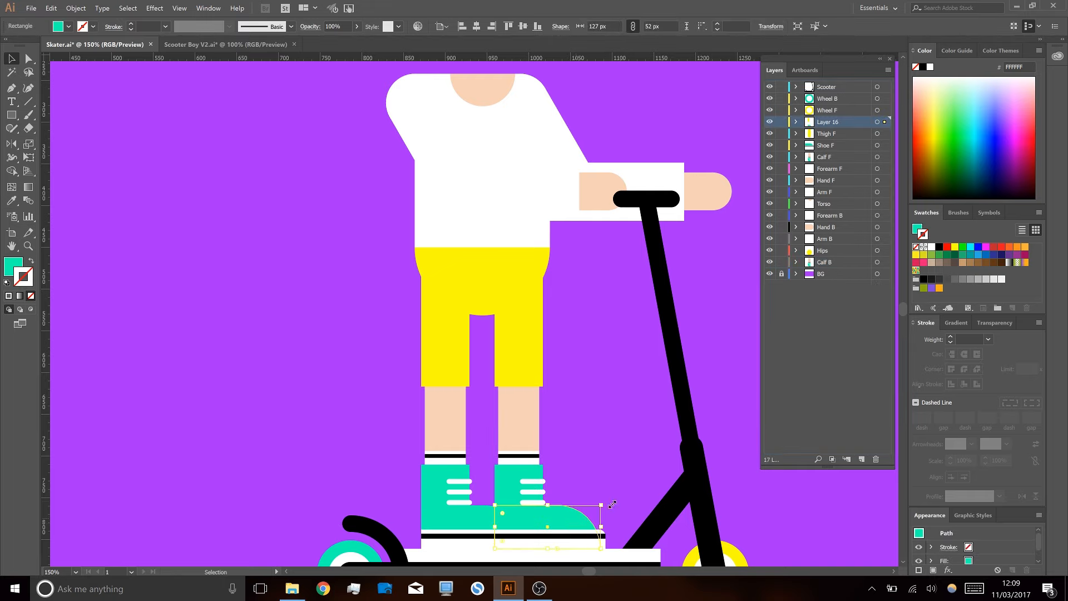
pyautogui.keyDown('shift'); pyautogui.click(575, 542); pyautogui.keyUp('shift')
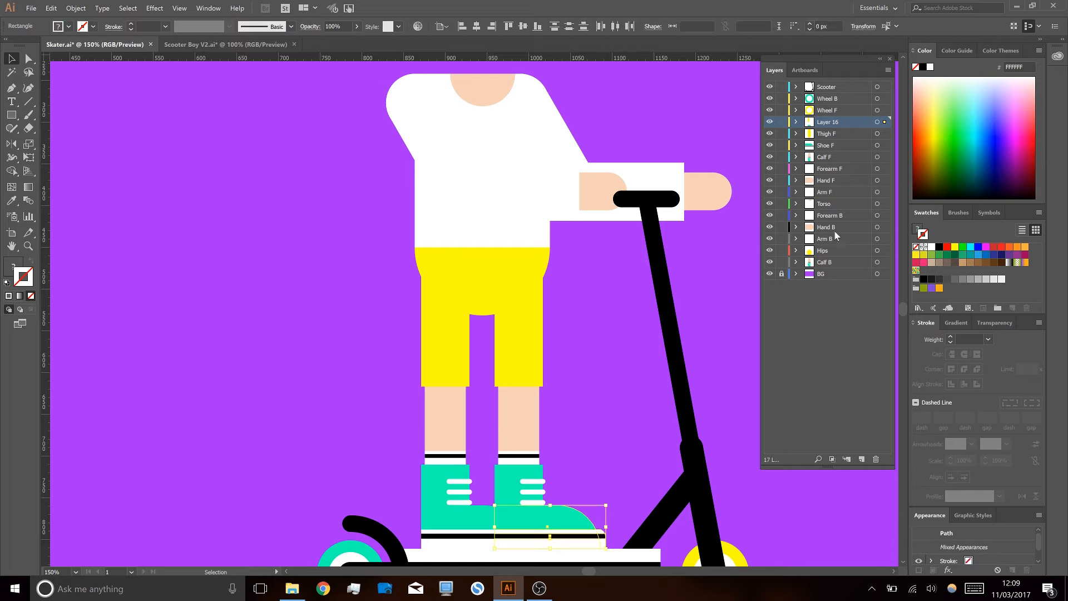
pyautogui.click(861, 459)
pyautogui.moveTo(883, 123); pyautogui.dragTo(884, 122)
pyautogui.doubleClick(827, 121)
pyautogui.write('Sh')
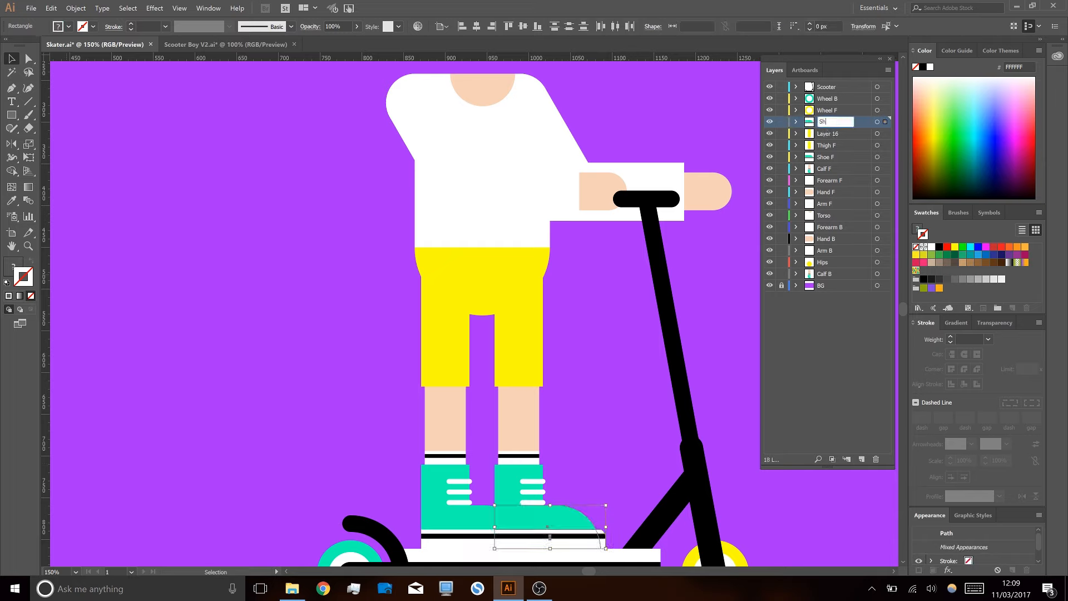
pyautogui.write('oe B')
pyautogui.press('Return')
pyautogui.moveTo(826, 124); pyautogui.dragTo(832, 262)
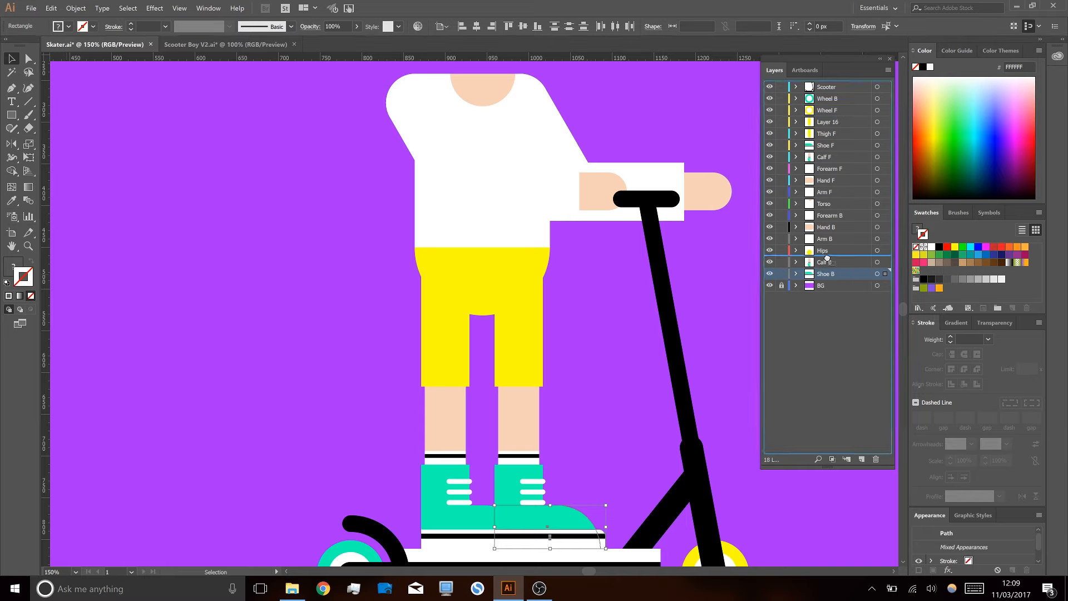
pyautogui.click(606, 419)
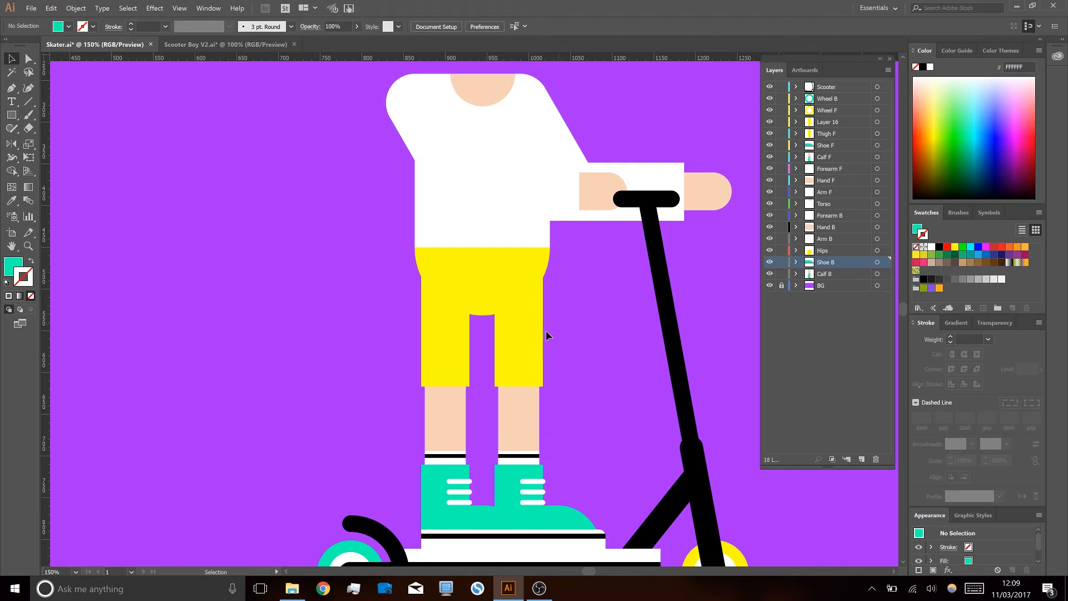
# - Put the duplicated thigh group on a new layer named Thigh B and place it between Shoe B and Calf B
pyautogui.click(519, 342)
pyautogui.click(862, 459)
pyautogui.moveTo(884, 126); pyautogui.dragTo(884, 122)
pyautogui.doubleClick(828, 121)
pyautogui.write('Thigh B')
pyautogui.press('Return')
pyautogui.moveTo(827, 127); pyautogui.dragTo(838, 281)
pyautogui.click(582, 323)
# - Reorder the front leg's layers so that Thigh F sits directly below Hips and Calf F directly below Thigh F
pyautogui.click(448, 343)
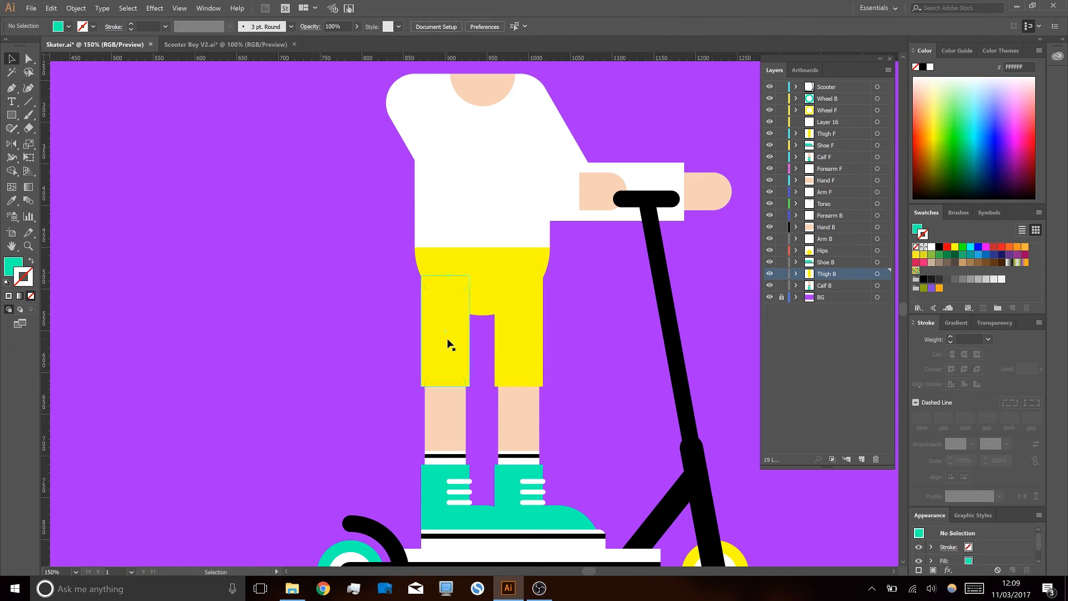
pyautogui.moveTo(833, 155); pyautogui.dragTo(830, 255)
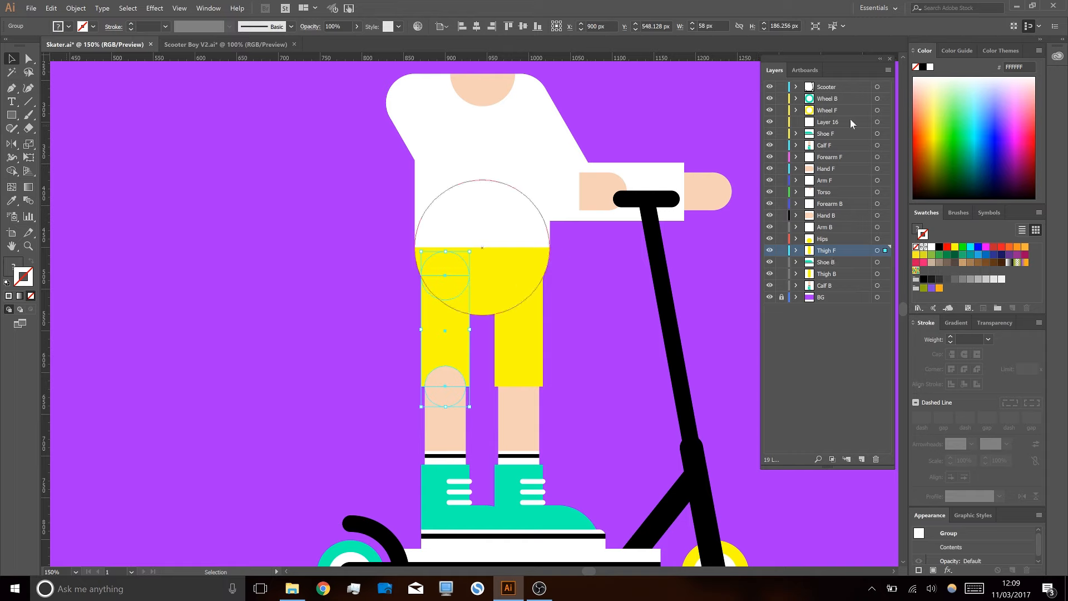
pyautogui.click(457, 442)
pyautogui.moveTo(828, 147); pyautogui.dragTo(832, 255)
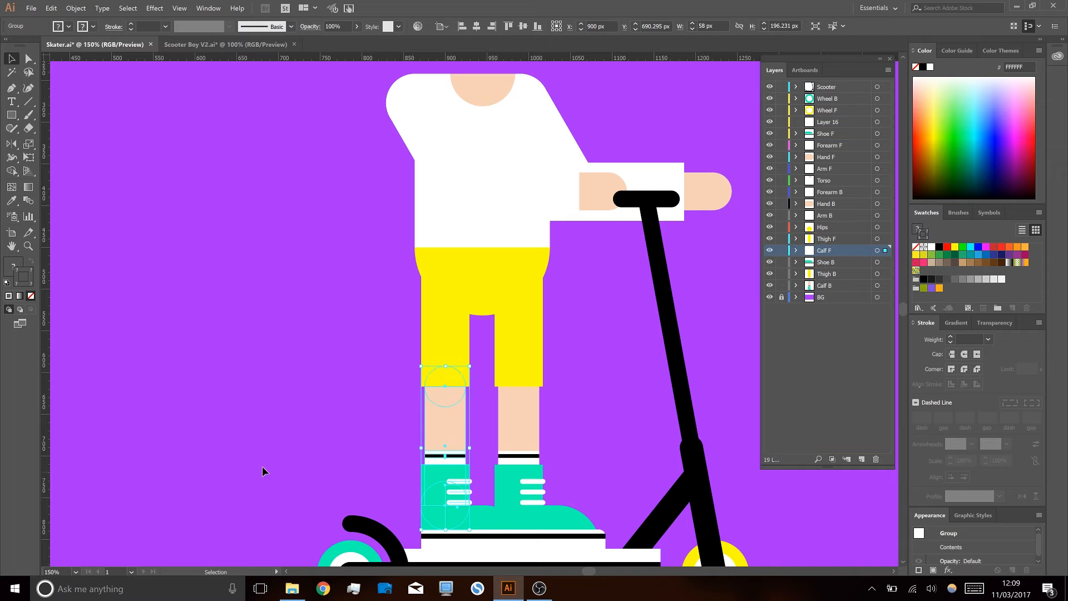
# - Group the front shoe's foot and sole shapes and place the Shoe F layer between Thigh F and Calf F
pyautogui.click(480, 525)
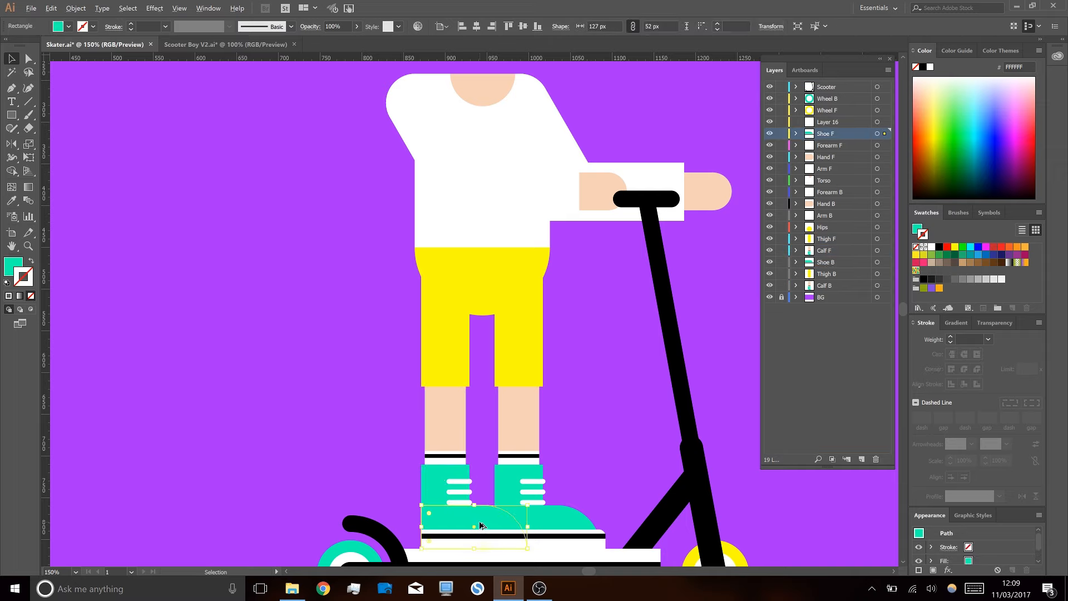
pyautogui.scroll(1, 479, 525)
pyautogui.moveTo(479, 524); pyautogui.dragTo(417, 418)
pyautogui.keyDown('shift'); pyautogui.click(414, 373); pyautogui.keyUp('shift')
pyautogui.keyDown('shift'); pyautogui.click(412, 365); pyautogui.keyUp('shift')
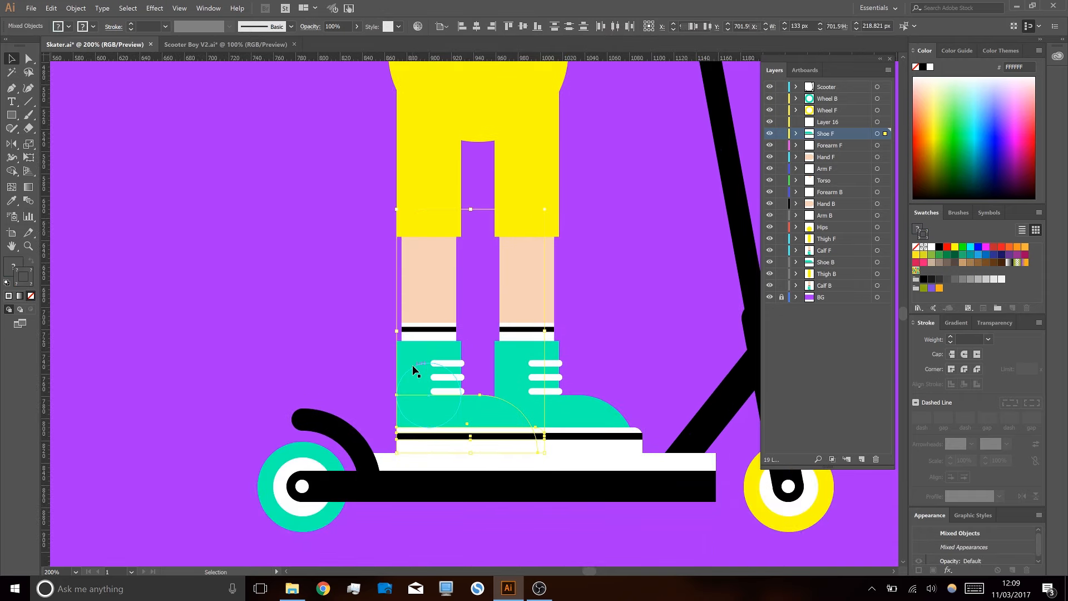
pyautogui.hotkey('ctrl', 'g')
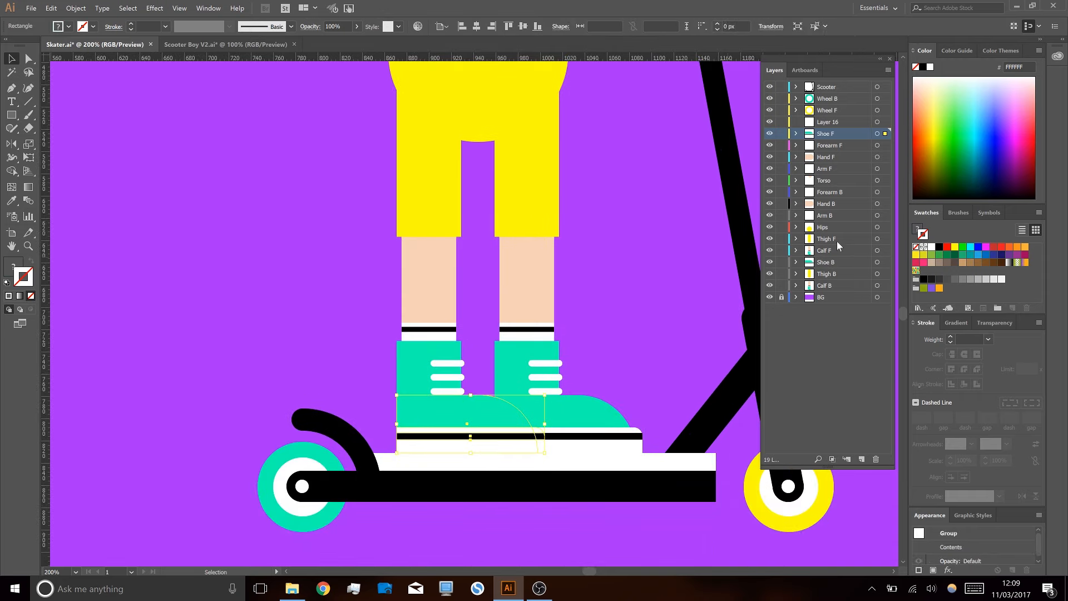
pyautogui.moveTo(829, 132); pyautogui.dragTo(834, 252)
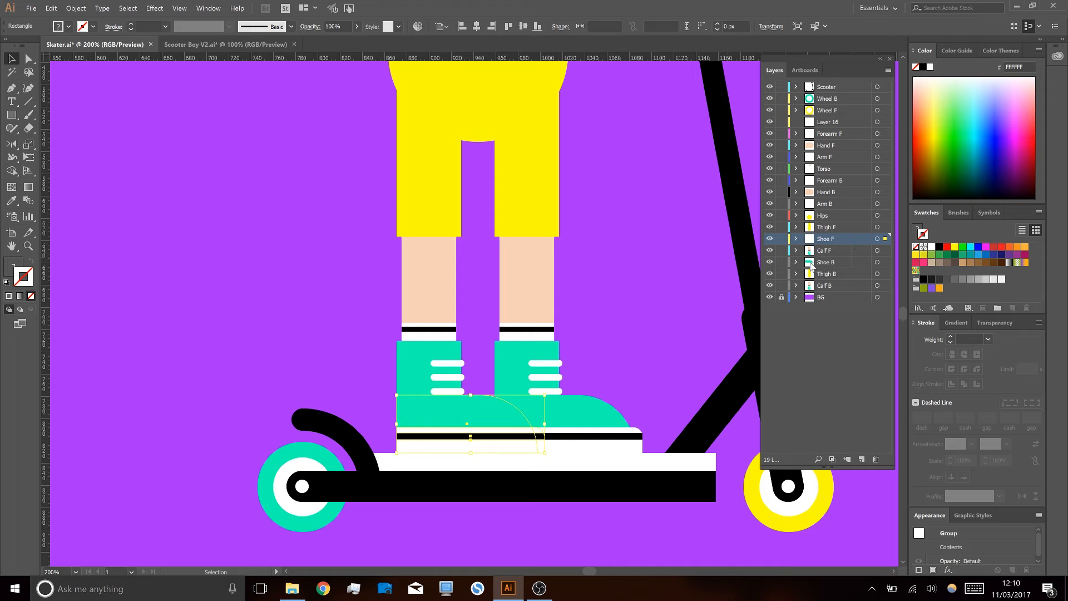
pyautogui.click(288, 261)
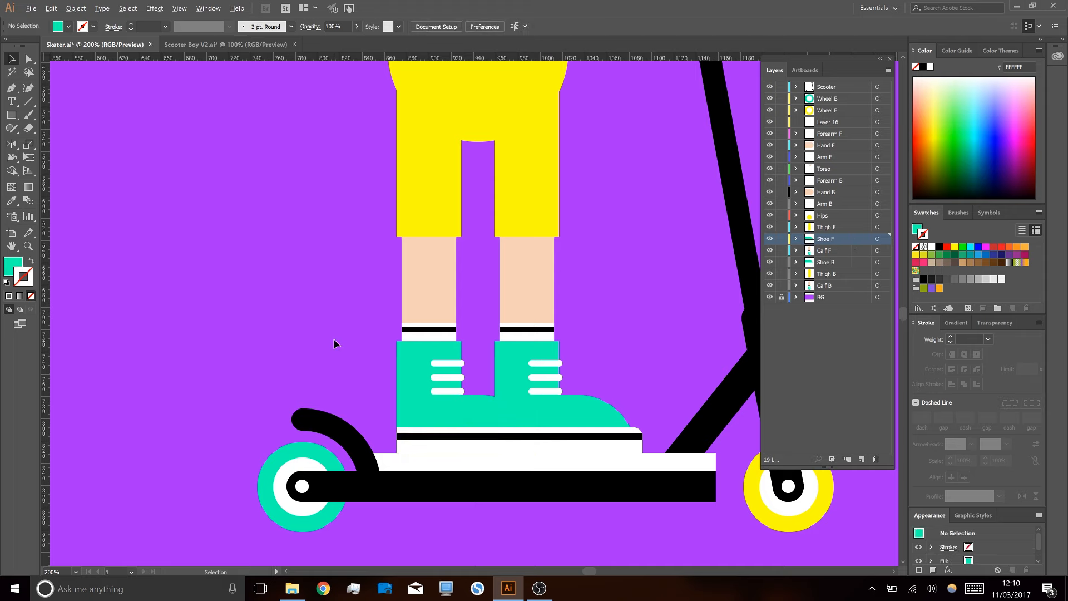
# - Lock every layer except Scooter
pyautogui.scroll(-3, 332, 335)
pyautogui.moveTo(351, 233); pyautogui.dragTo(384, 338)
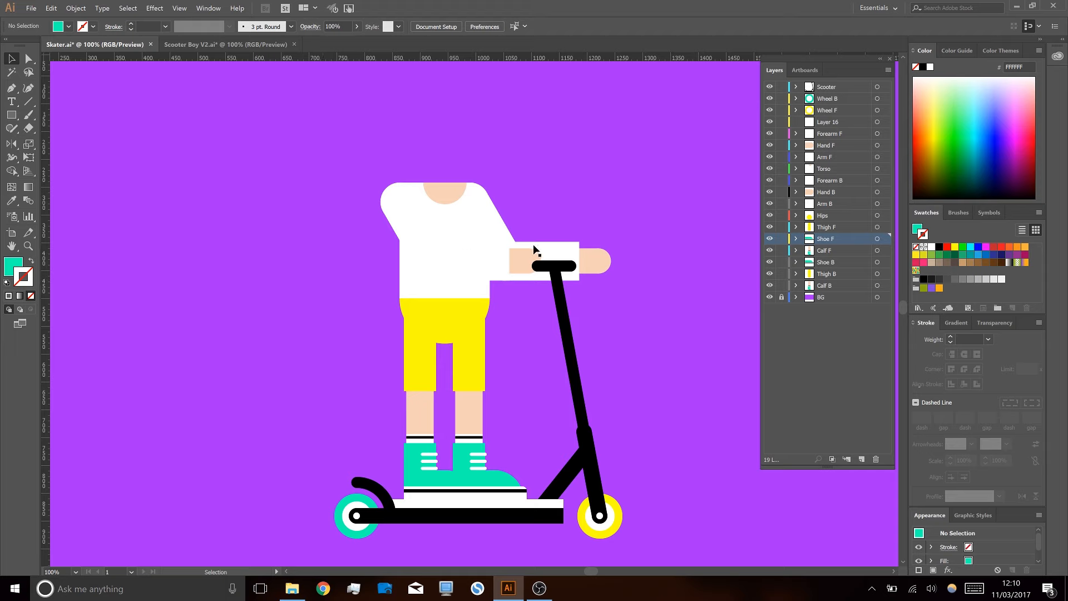
pyautogui.click(573, 362)
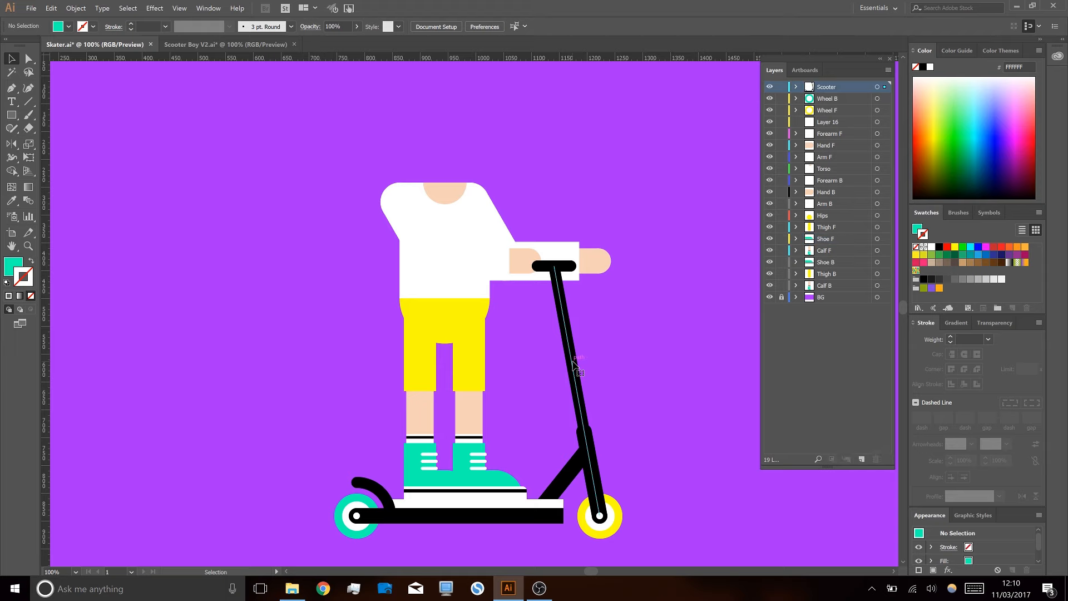
pyautogui.moveTo(782, 105); pyautogui.dragTo(794, 298)
pyautogui.click(668, 314)
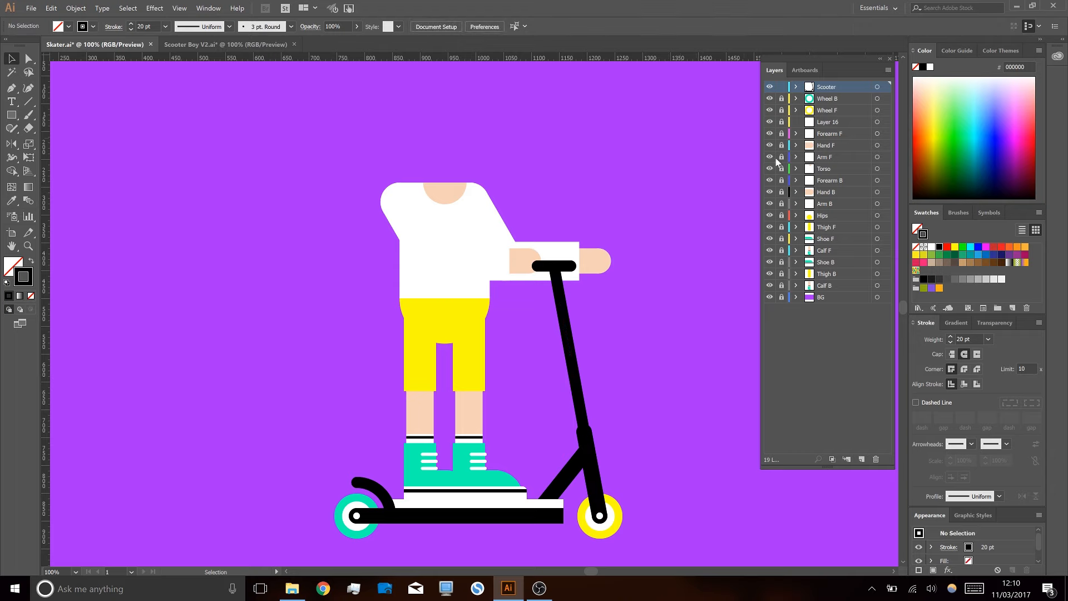
# - Shift the scooter's handlebar, steering column and front end of the deck about 38 px horizontally forward, away from the rider
pyautogui.press('a')
pyautogui.moveTo(437, 192); pyautogui.dragTo(704, 552)
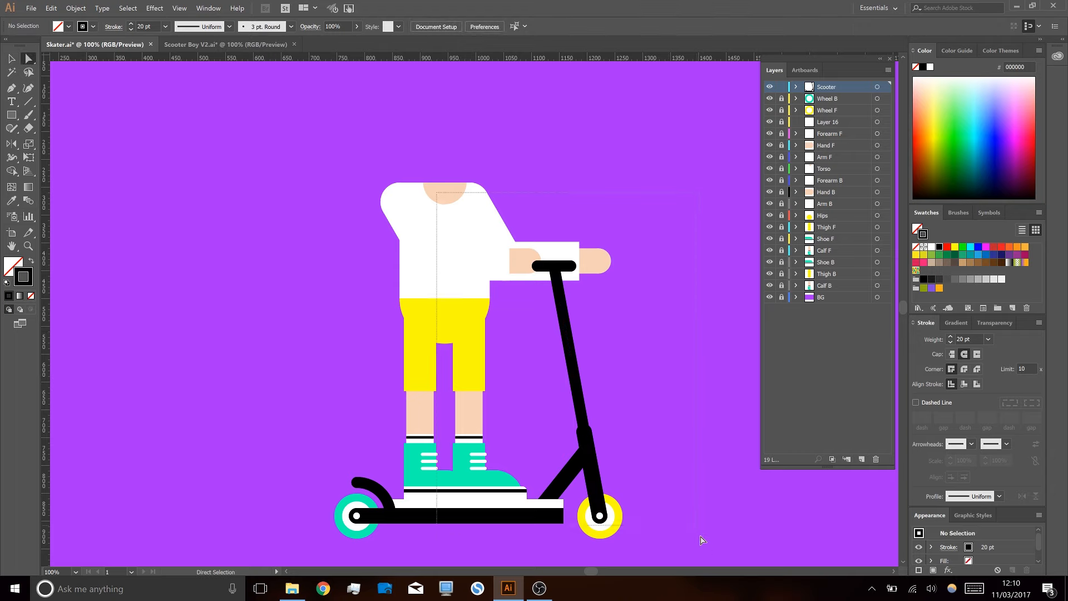
pyautogui.moveTo(542, 277); pyautogui.dragTo(563, 277)
pyautogui.click(691, 355)
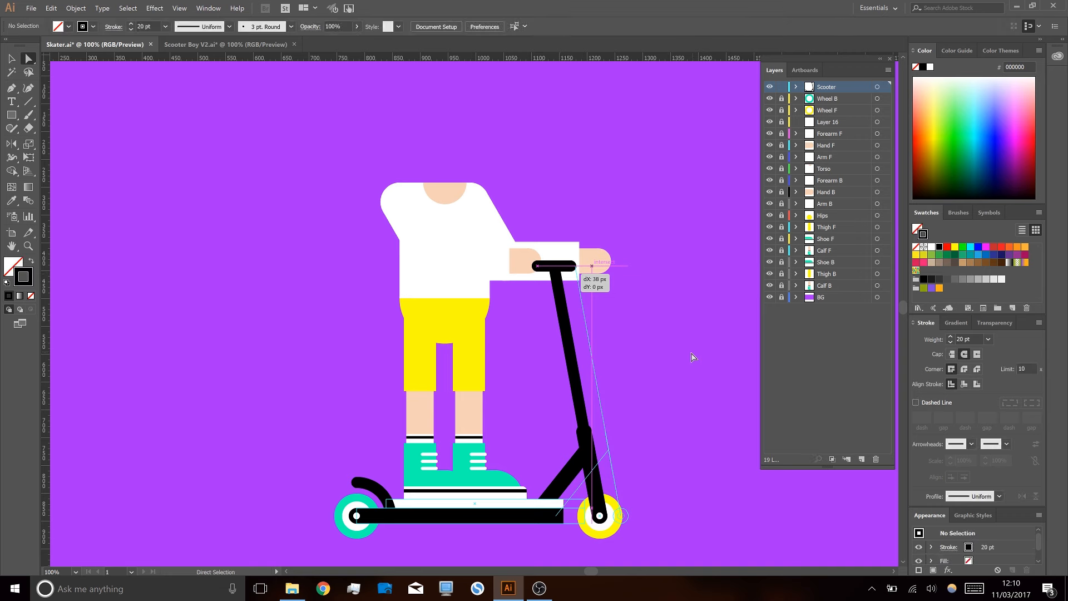
# - Check the Scooter Boy V2 reference, draw a horizontal grip line about 92 px long at the handlebar's front end and sample the rear wheel's teal
pyautogui.click(226, 44)
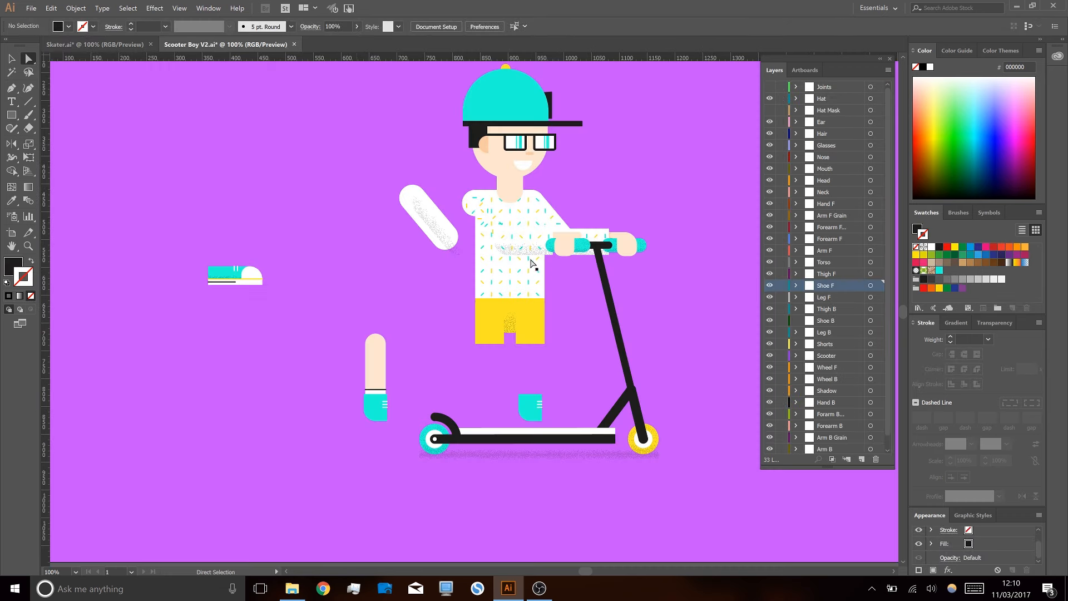
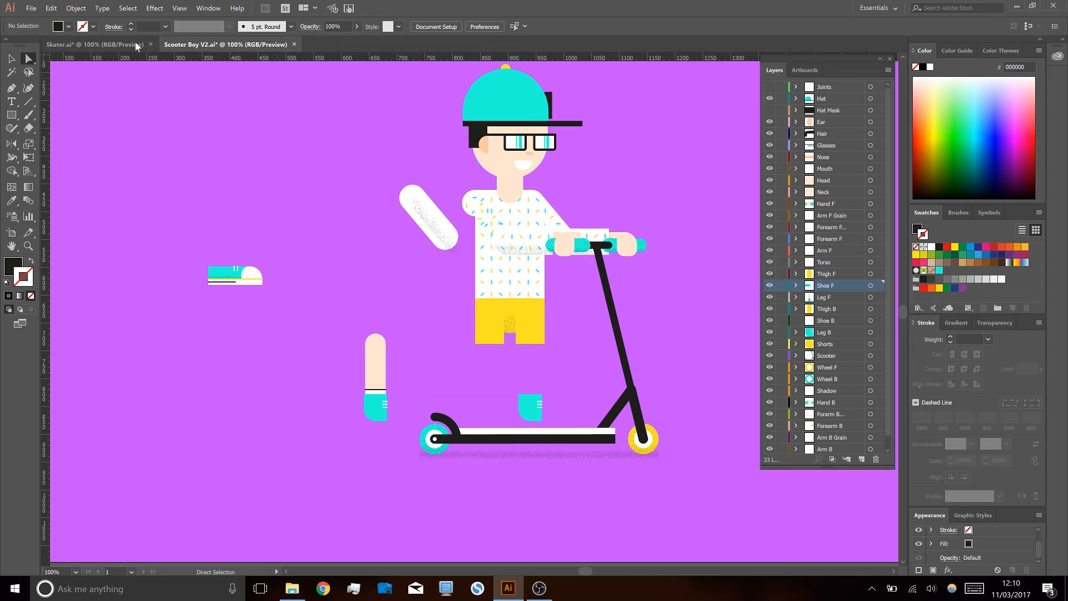
pyautogui.click(94, 45)
pyautogui.press('\\')
pyautogui.moveTo(558, 266); pyautogui.dragTo(637, 266)
pyautogui.press('i')
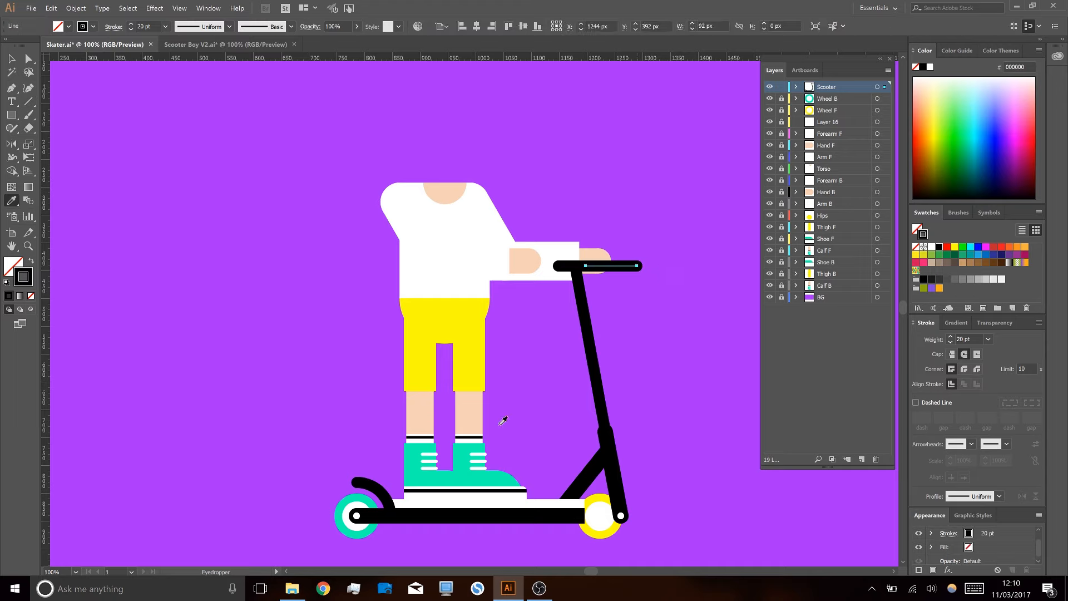
pyautogui.click(366, 497)
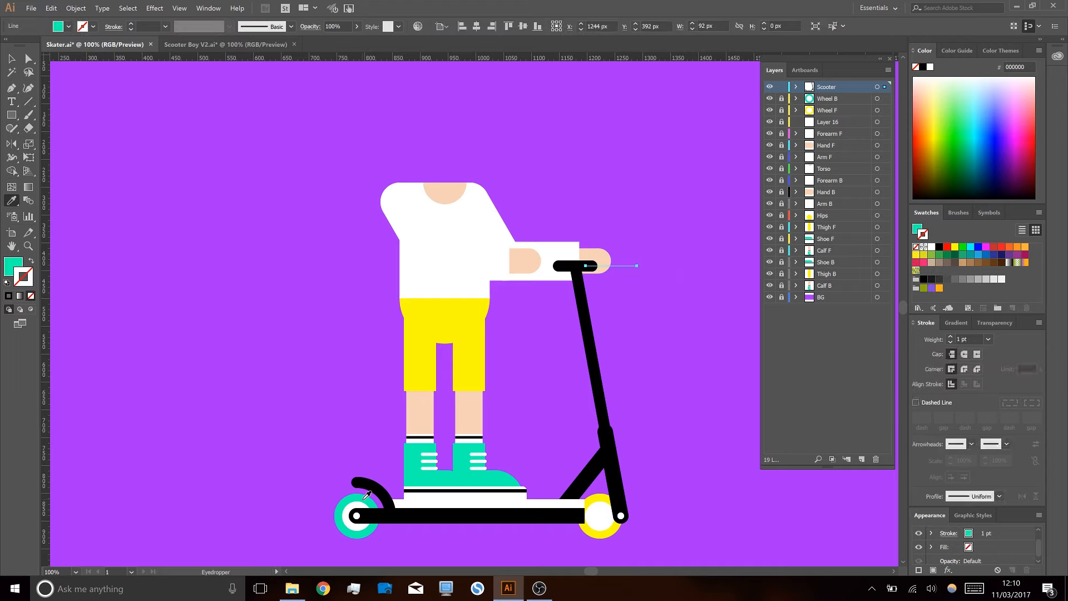
# - Give the grip line a 32 pt teal stroke with round caps
pyautogui.click(132, 26)
pyautogui.click(132, 27)
pyautogui.click(133, 27)
pyautogui.click(132, 27)
pyautogui.click(133, 27)
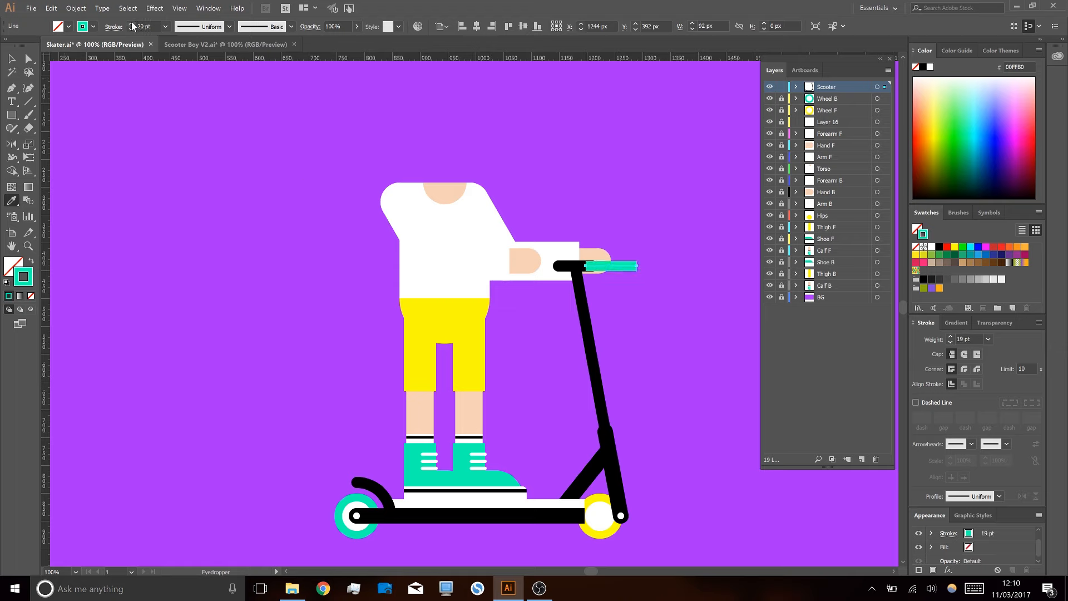
pyautogui.click(132, 27)
pyautogui.click(133, 27)
pyautogui.click(133, 26)
pyautogui.click(133, 27)
pyautogui.click(964, 354)
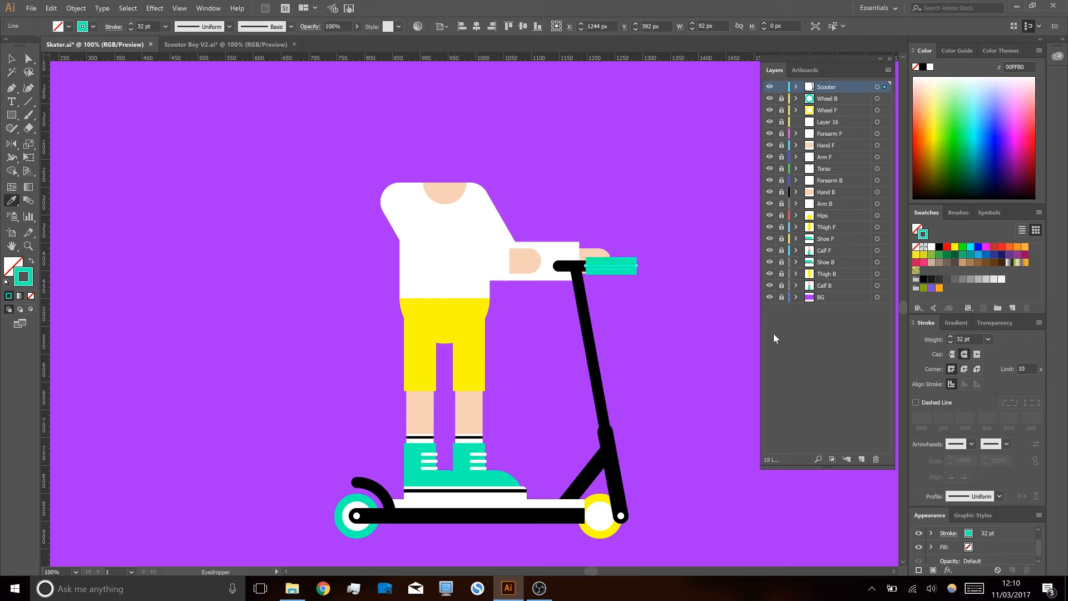
# - Shorten the teal grip to about 70 px by moving its inner end point outward along the handlebar
pyautogui.press('a')
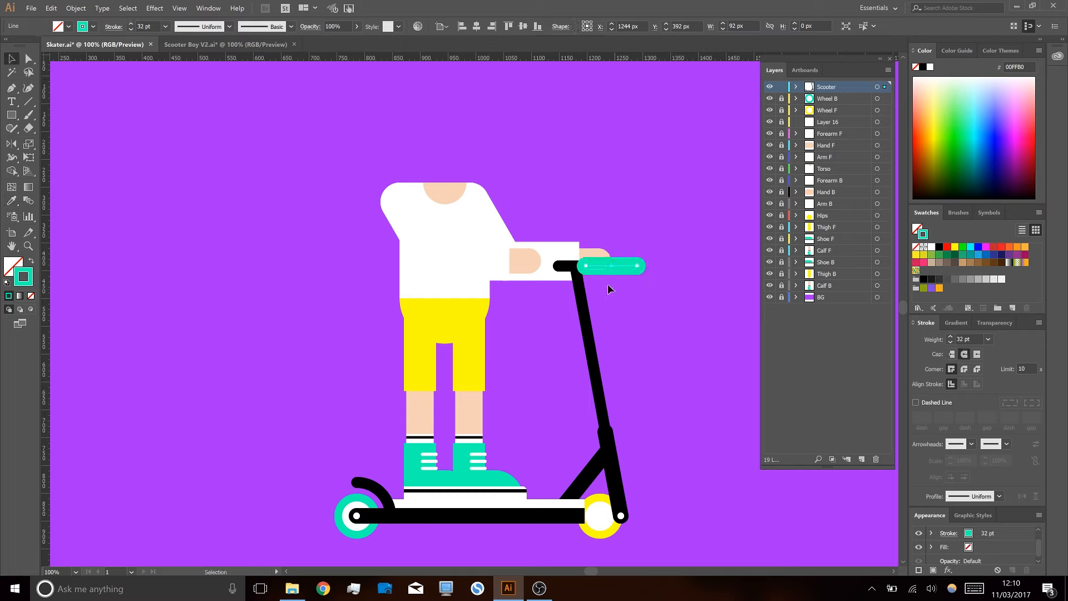
pyautogui.scroll(1, 607, 282)
pyautogui.moveTo(568, 262); pyautogui.dragTo(593, 264)
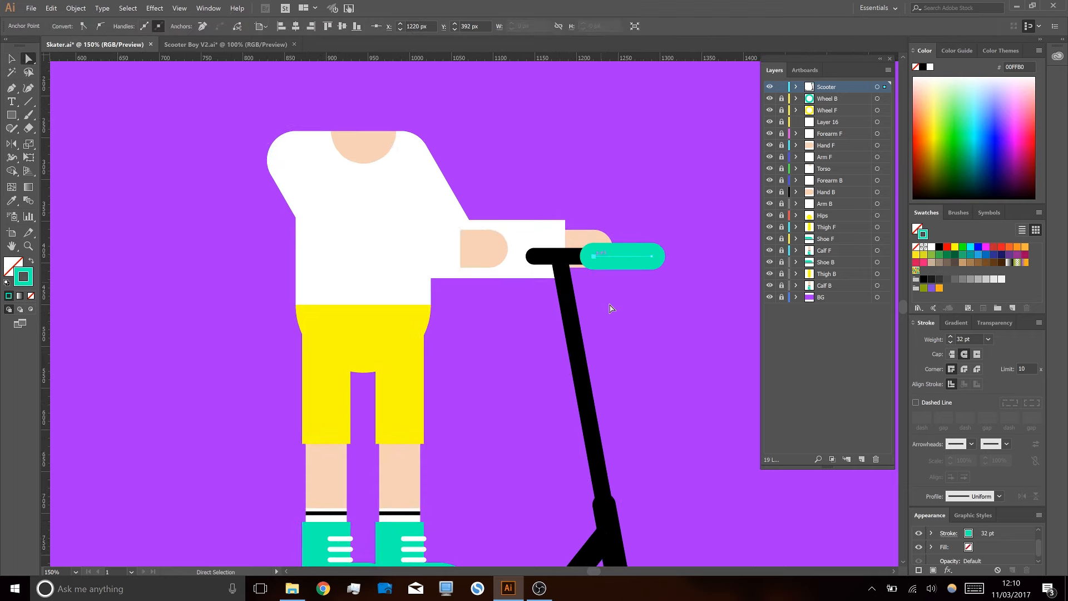
pyautogui.click(613, 311)
# - Duplicate the teal grip onto the rider's end of the handlebar and nudge the copy into place
pyautogui.press('v')
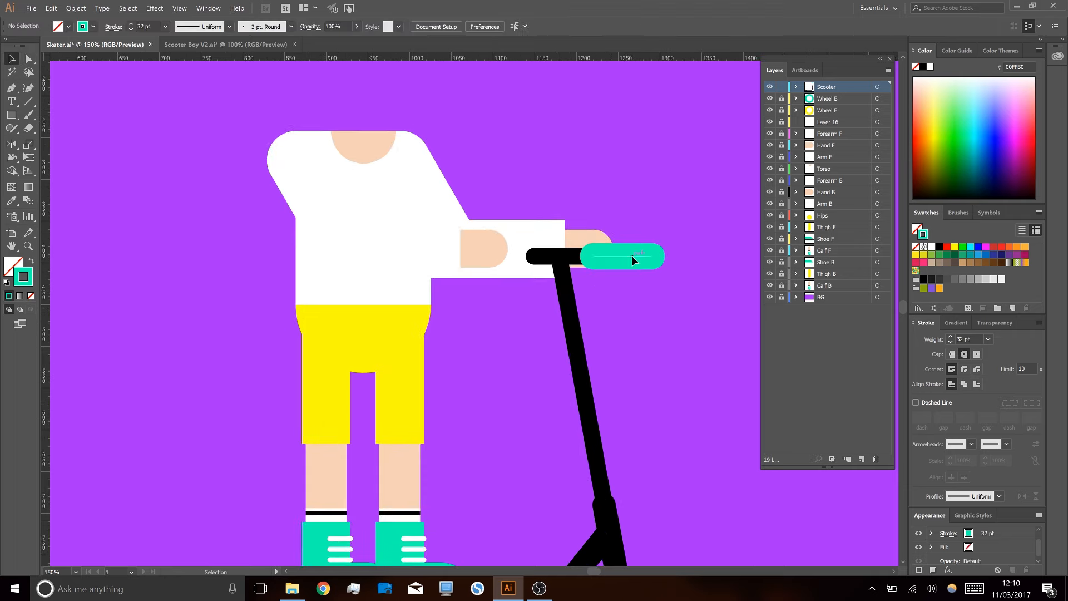
pyautogui.moveTo(632, 256); pyautogui.dragTo(522, 278)
pyautogui.press('Left')
pyautogui.press('Left')
pyautogui.press('Left')
pyautogui.press('Left')
pyautogui.press('Left')
pyautogui.press('Left')
pyautogui.press('Left')
pyautogui.press('Left')
pyautogui.press('Left')
pyautogui.press('Left')
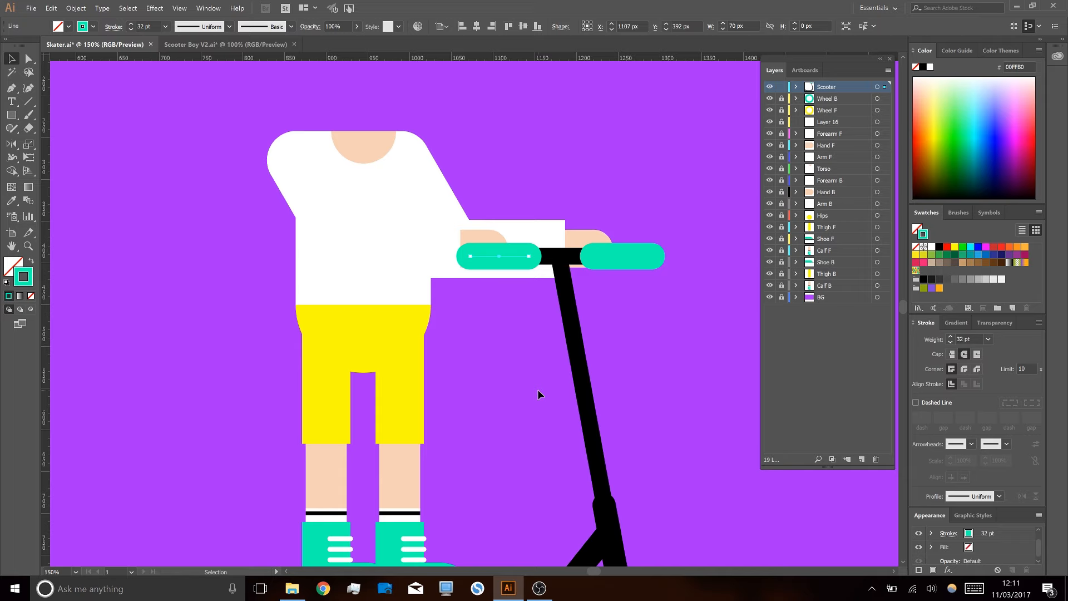
pyautogui.press('Left')
pyautogui.click(498, 349)
pyautogui.scroll(-1, 499, 349)
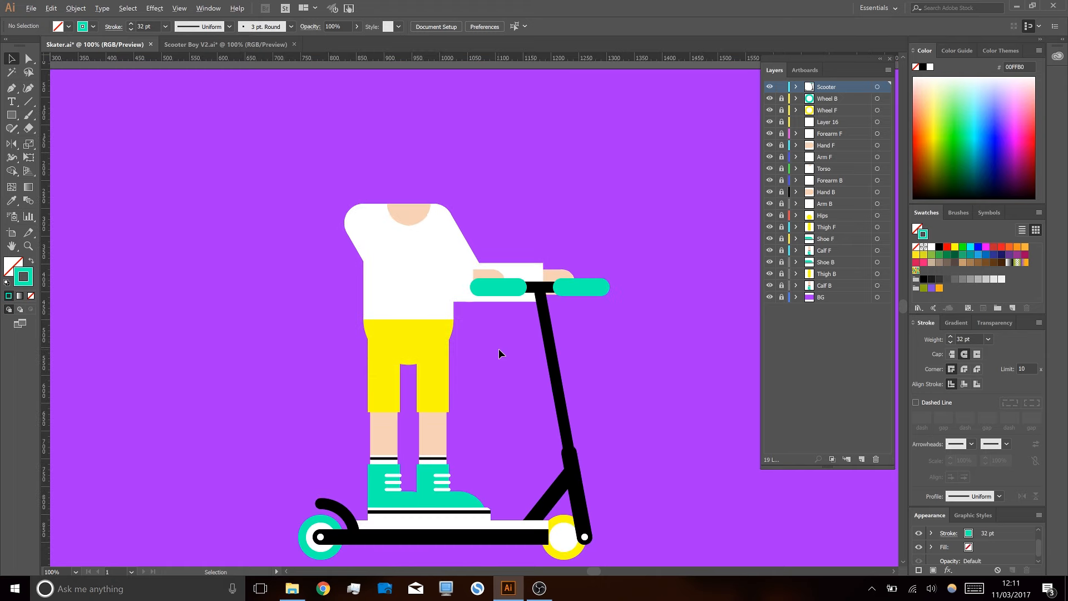
# - Check the hands in the Scooter Boy V2 reference and draw a rectangle of about 50 × 58 px over the front grip in Skater
pyautogui.click(225, 44)
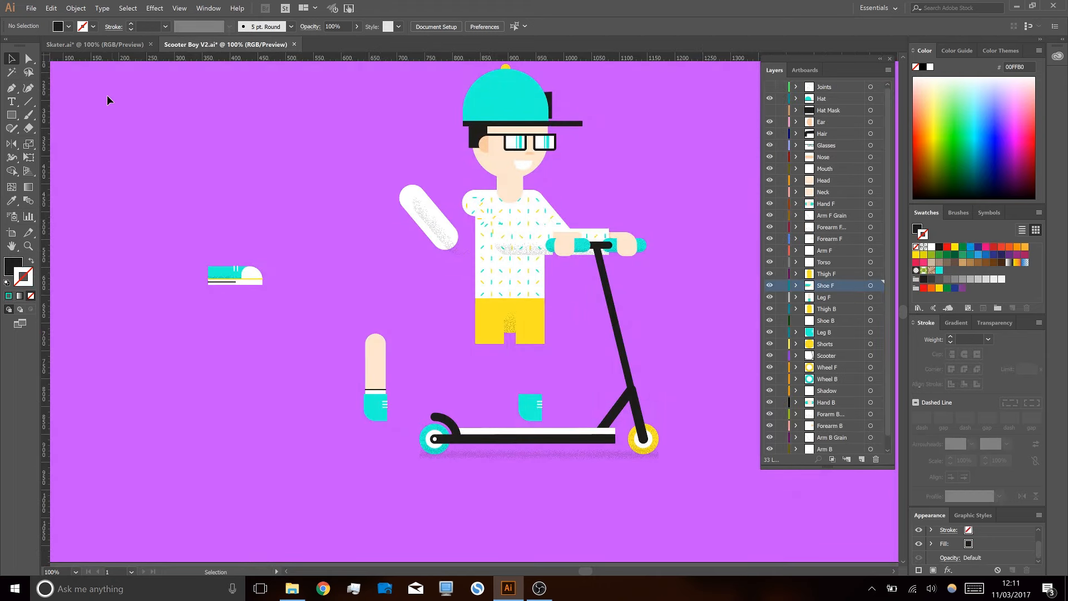
pyautogui.click(97, 46)
pyautogui.scroll(1, 470, 278)
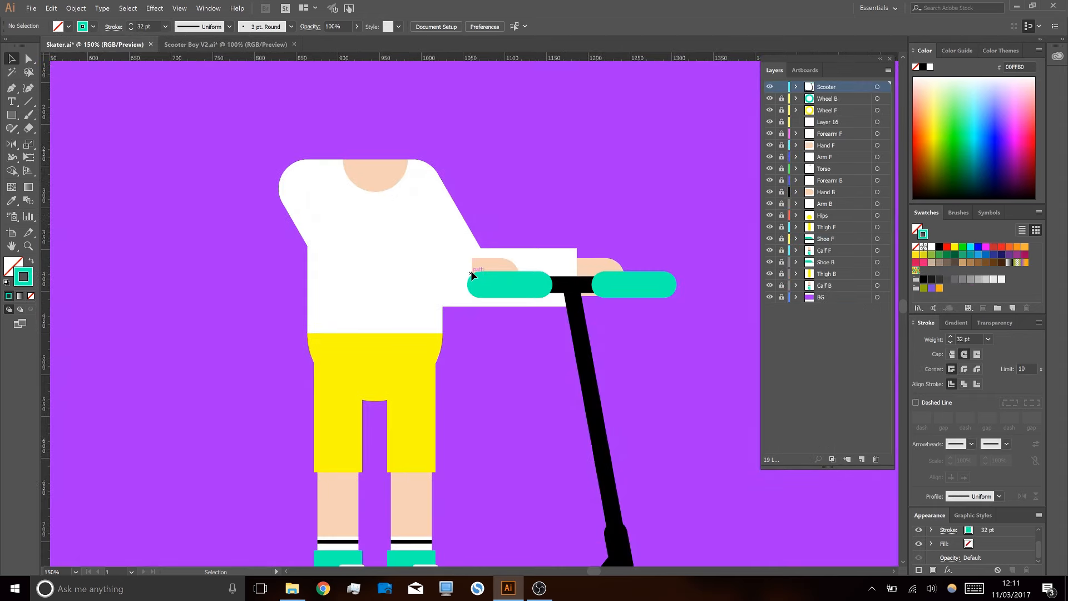
pyautogui.press('m')
pyautogui.click(181, 50)
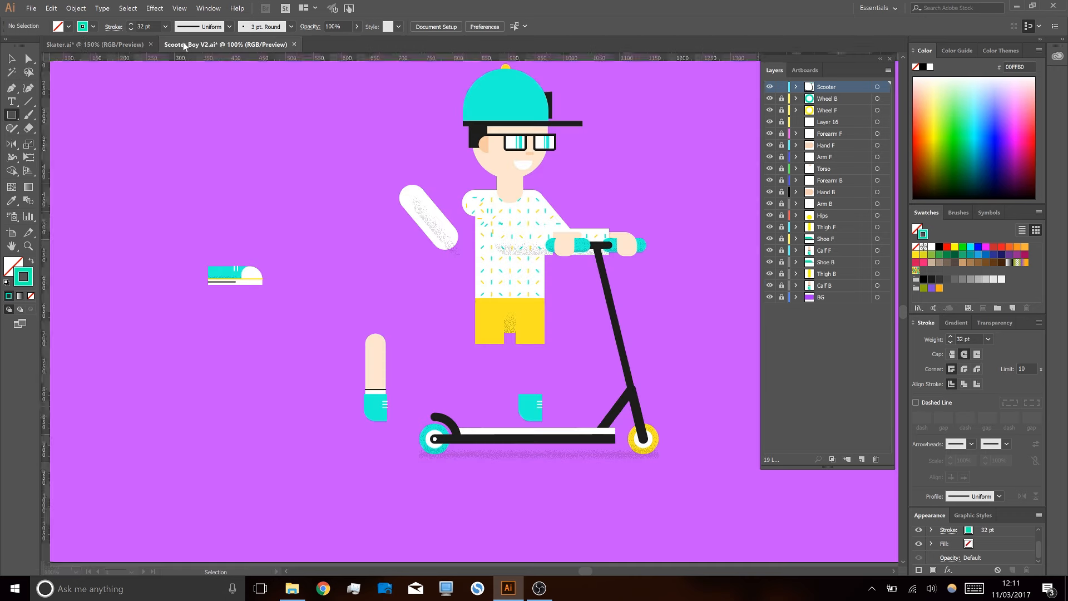
pyautogui.click(106, 49)
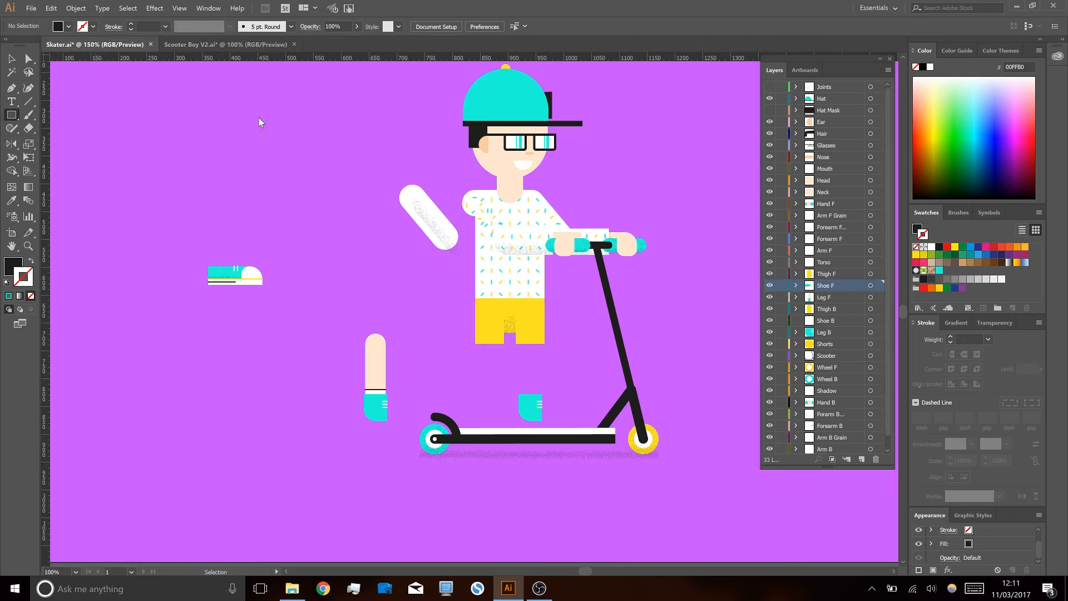
pyautogui.moveTo(618, 259); pyautogui.dragTo(660, 306)
# - Place a horizontal guide at 360 px along the hand's top edge and fill the hand rectangle with the neck's skin tone
pyautogui.press('v')
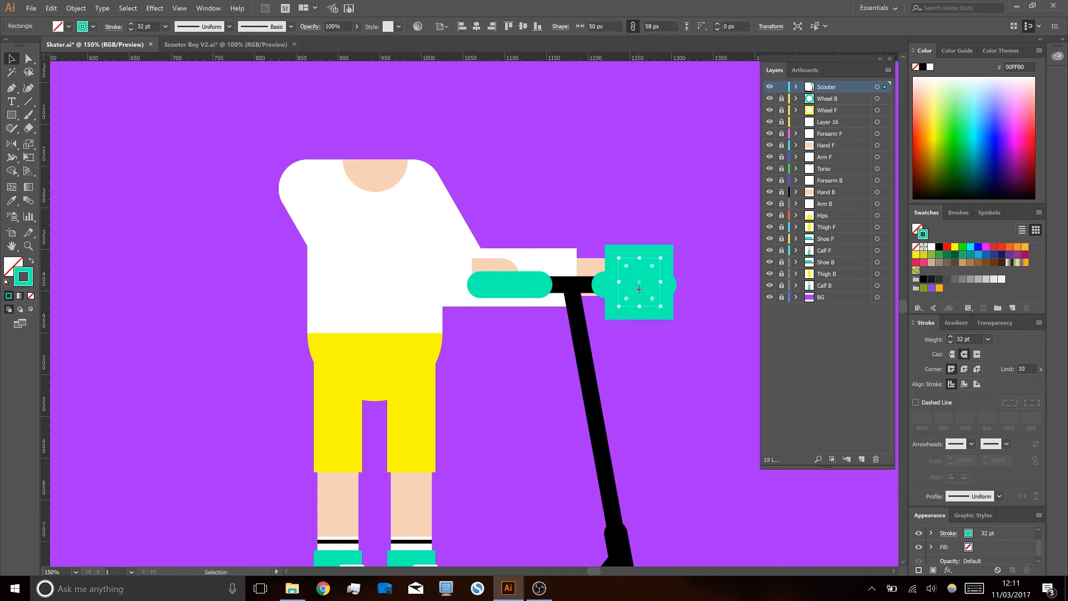
pyautogui.moveTo(533, 60); pyautogui.dragTo(586, 257)
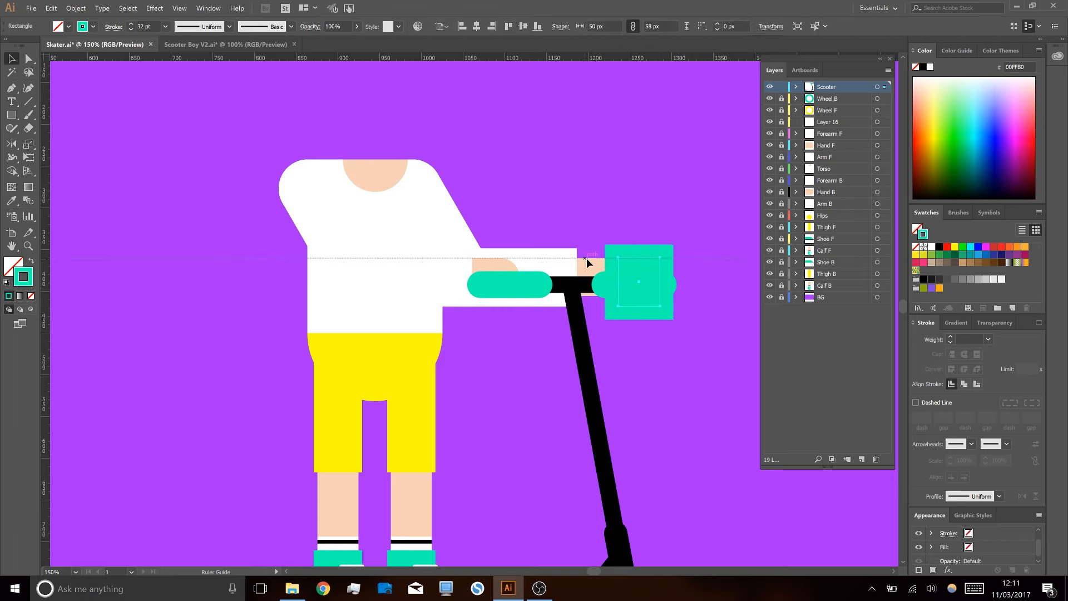
pyautogui.scroll(1, 593, 239)
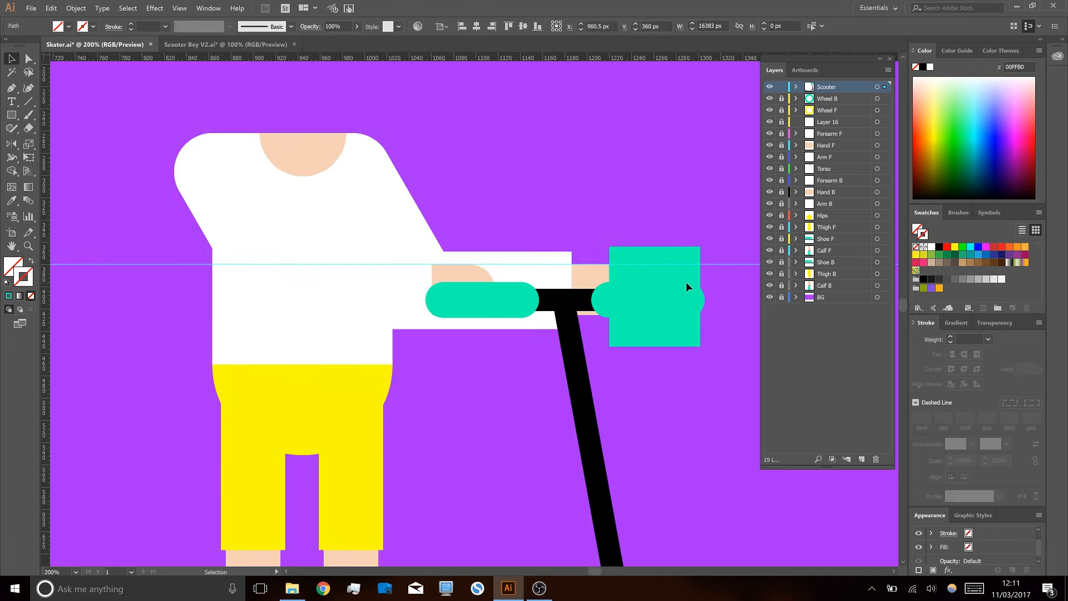
pyautogui.click(682, 282)
pyautogui.press('i')
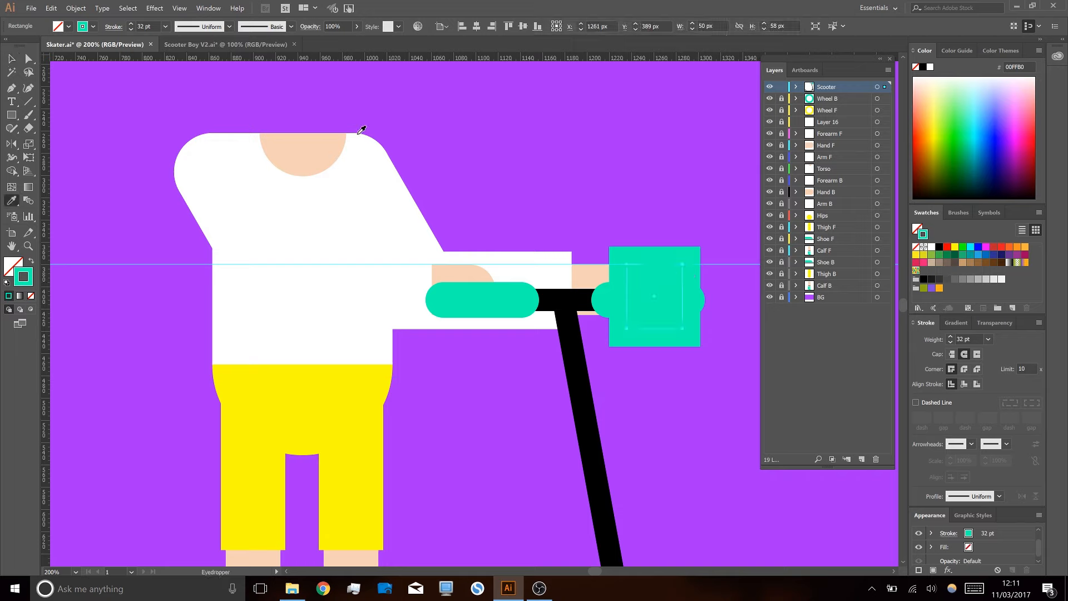
pyautogui.click(335, 145)
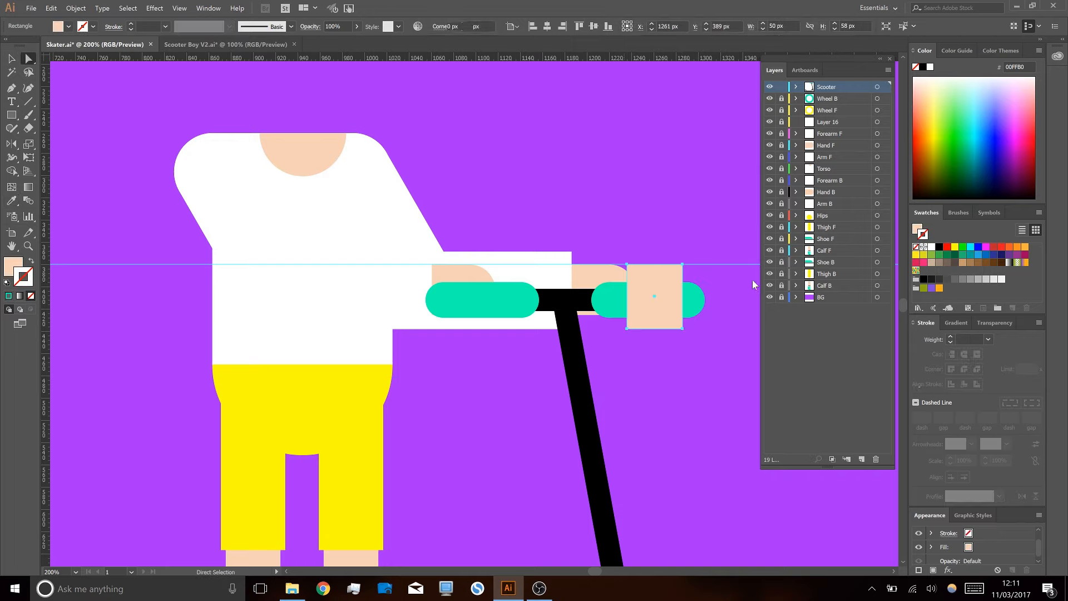
# - Round the hand rectangle's two lower corners and its upper outer corner, the latter by about 28 px
pyautogui.press('a')
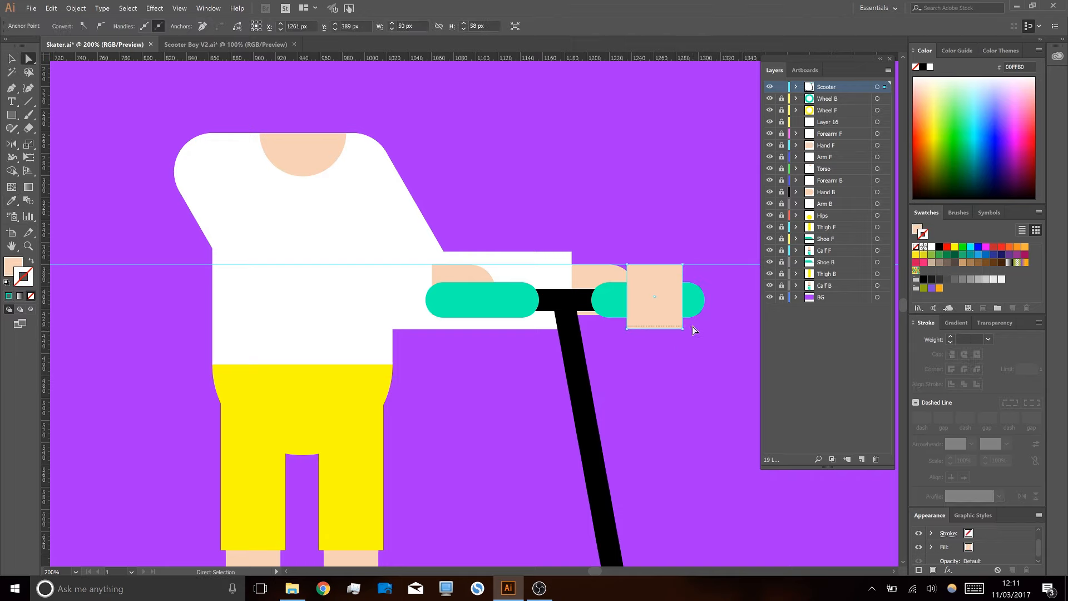
pyautogui.click(679, 329)
pyautogui.moveTo(676, 321)
pyautogui.mouseDown()
pyautogui.moveTo(686, 306)
pyautogui.moveTo(670, 295)
pyautogui.moveTo(662, 306)
pyautogui.mouseUp()
pyautogui.click(684, 265)
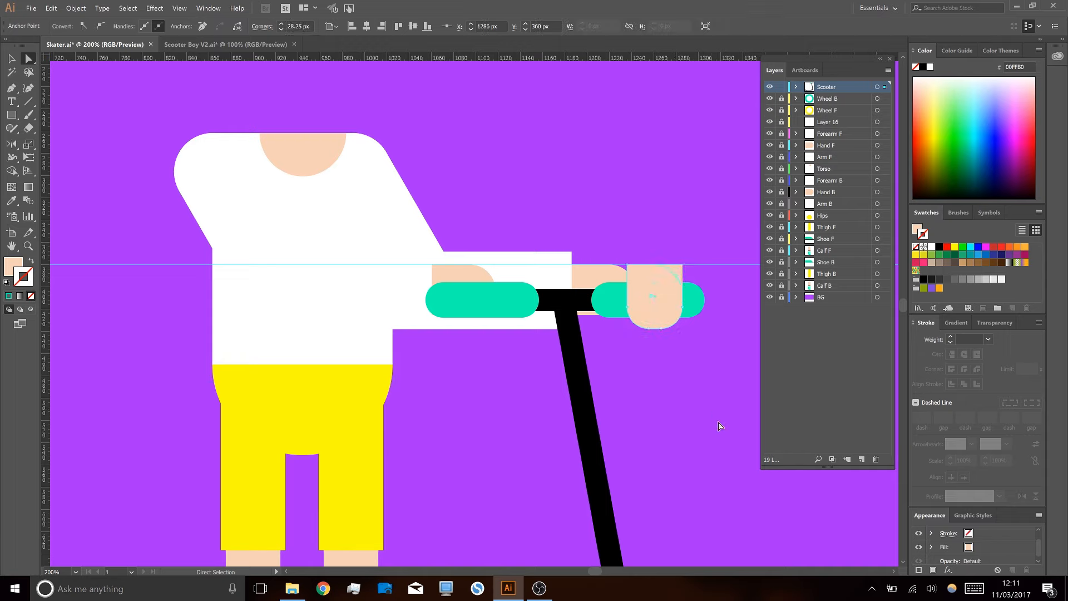
pyautogui.click(693, 403)
# - Duplicate the rounded hand onto the other grip and switch to the Scooter Boy V2 document
pyautogui.press('v')
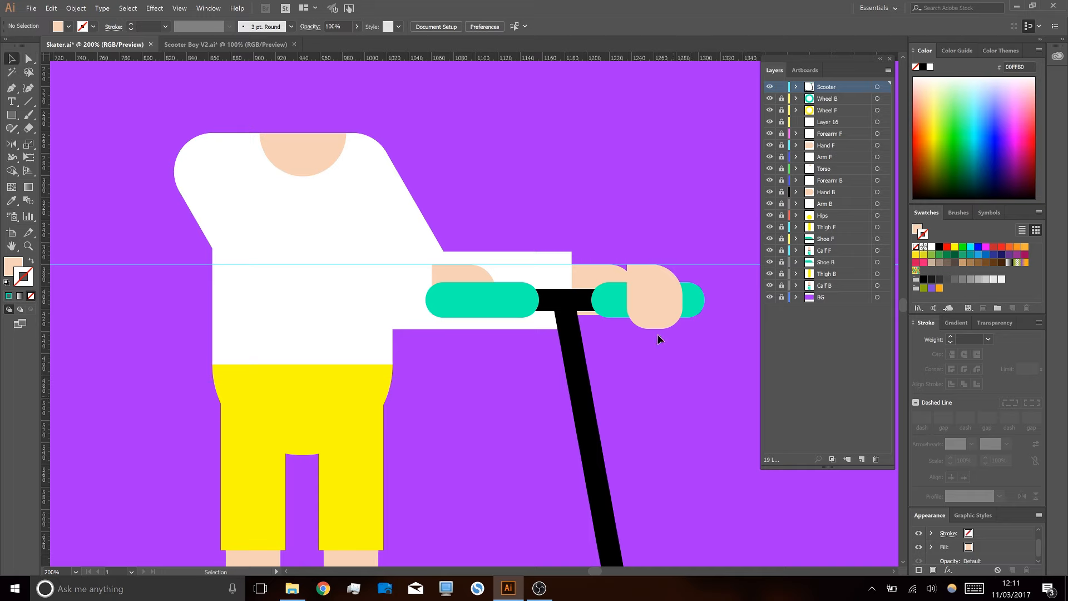
pyautogui.moveTo(663, 302); pyautogui.dragTo(491, 314)
pyautogui.click(522, 431)
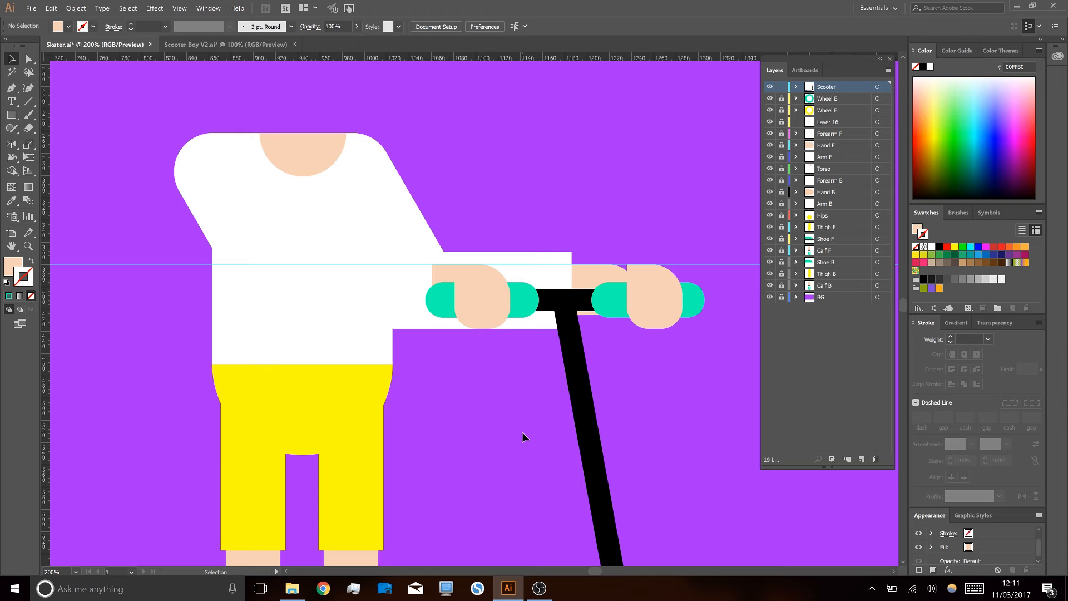
pyautogui.click(186, 45)
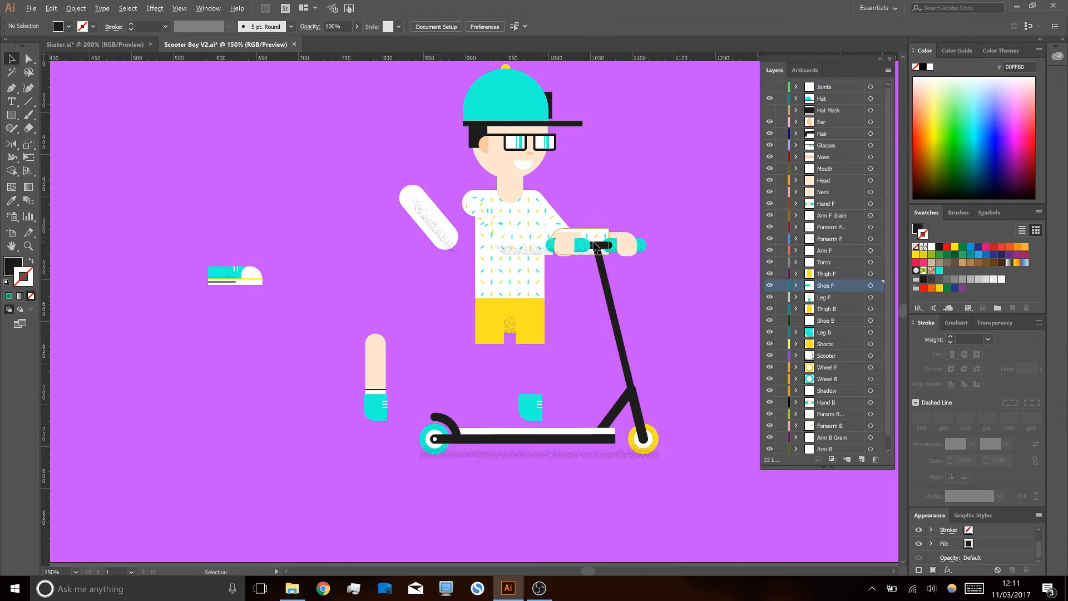
# - Check the thumb shape in the reference, return to Skater and draw a 16 px circle beside the far hand's upper inner corner
pyautogui.scroll(2, 594, 242)
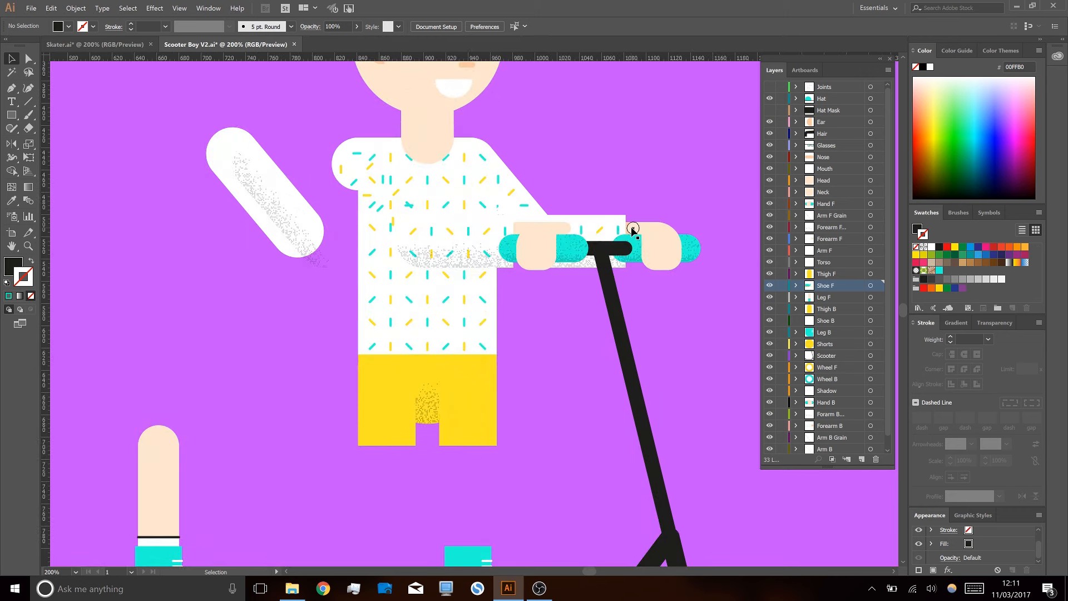
pyautogui.scroll(1, 572, 232)
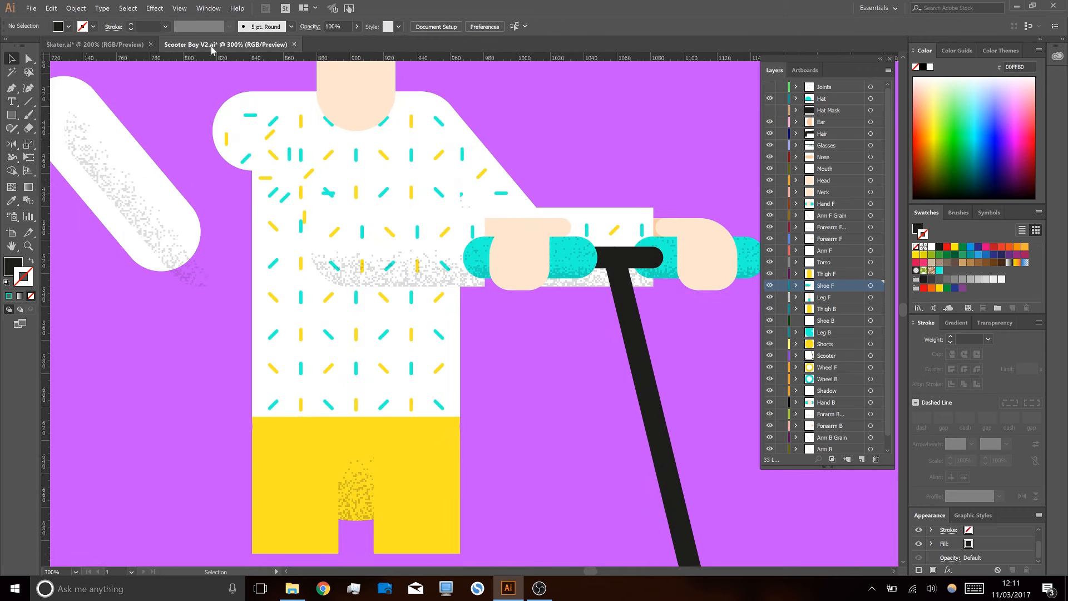
pyautogui.click(95, 44)
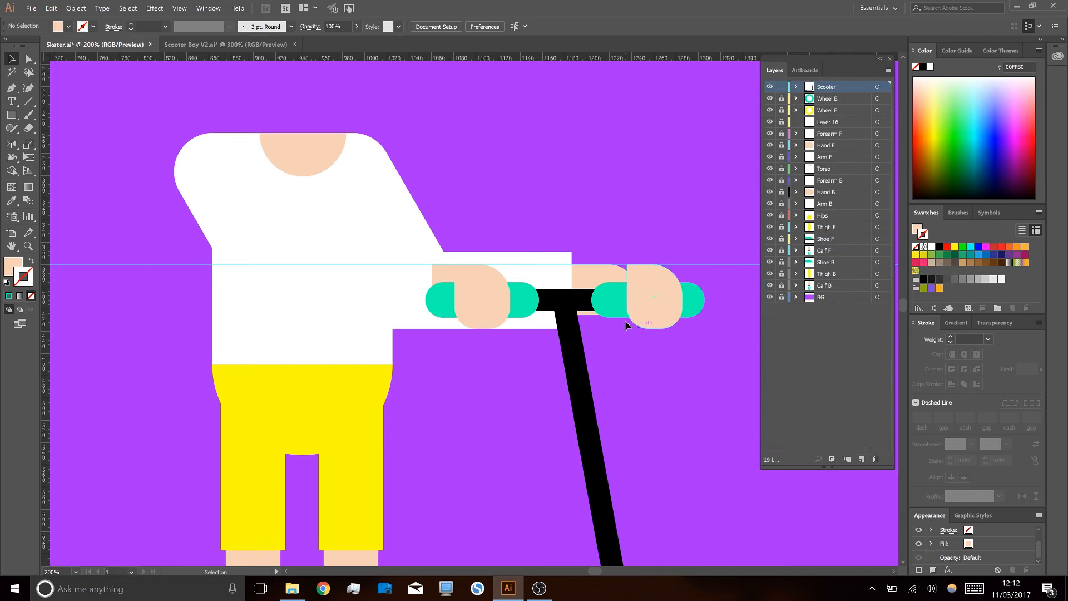
pyautogui.scroll(1, 625, 320)
pyautogui.press('l')
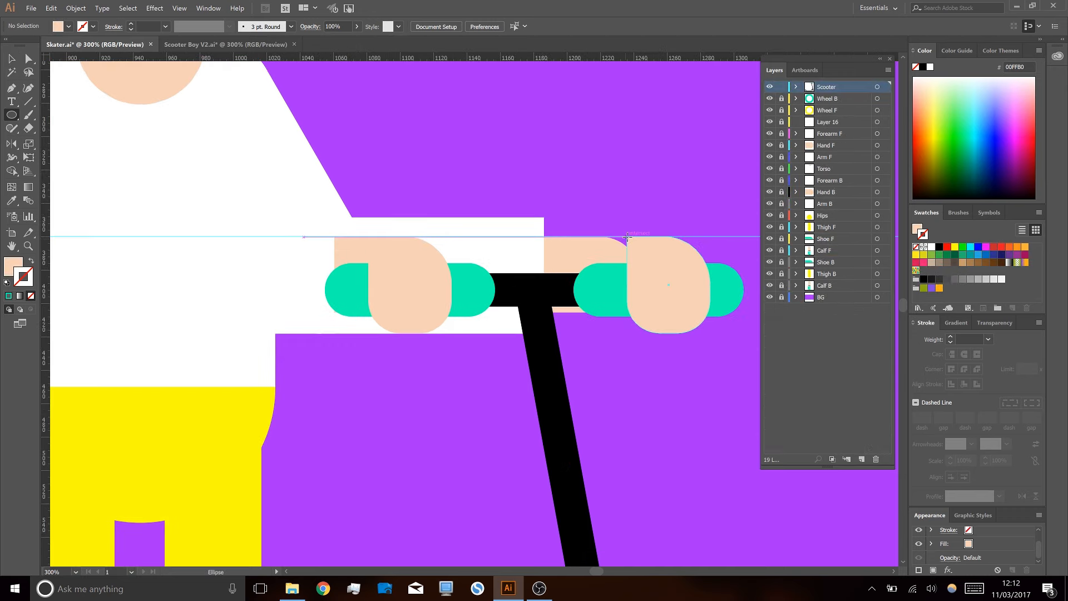
pyautogui.moveTo(627, 237); pyautogui.dragTo(629, 268)
pyautogui.press('v')
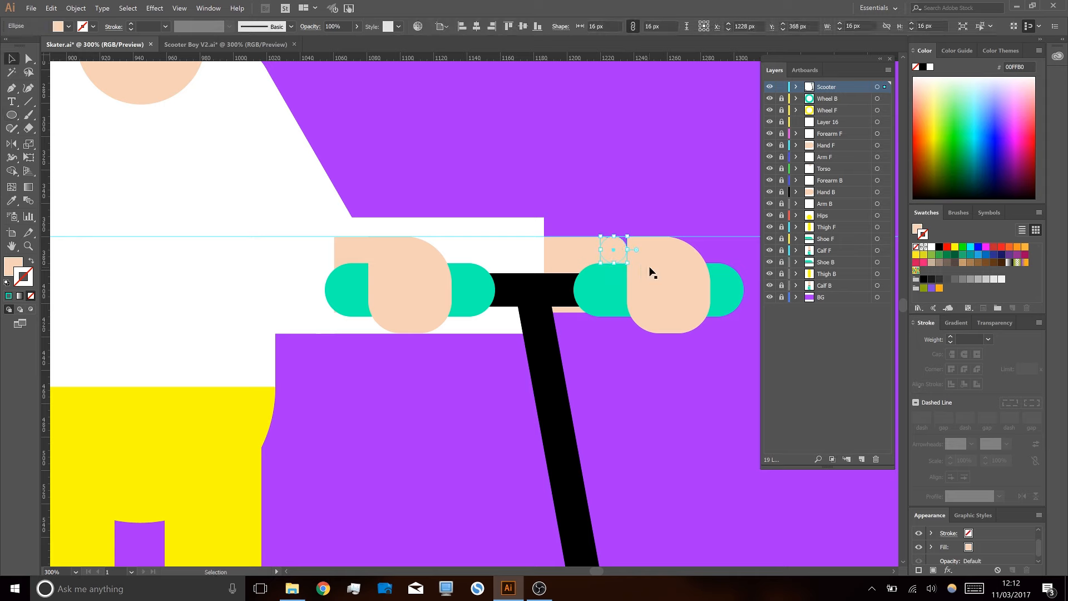
# - Give the thumb circle a 1 pt green stroke and nudge it 5 px away from the hand toward the body
pyautogui.press(',')
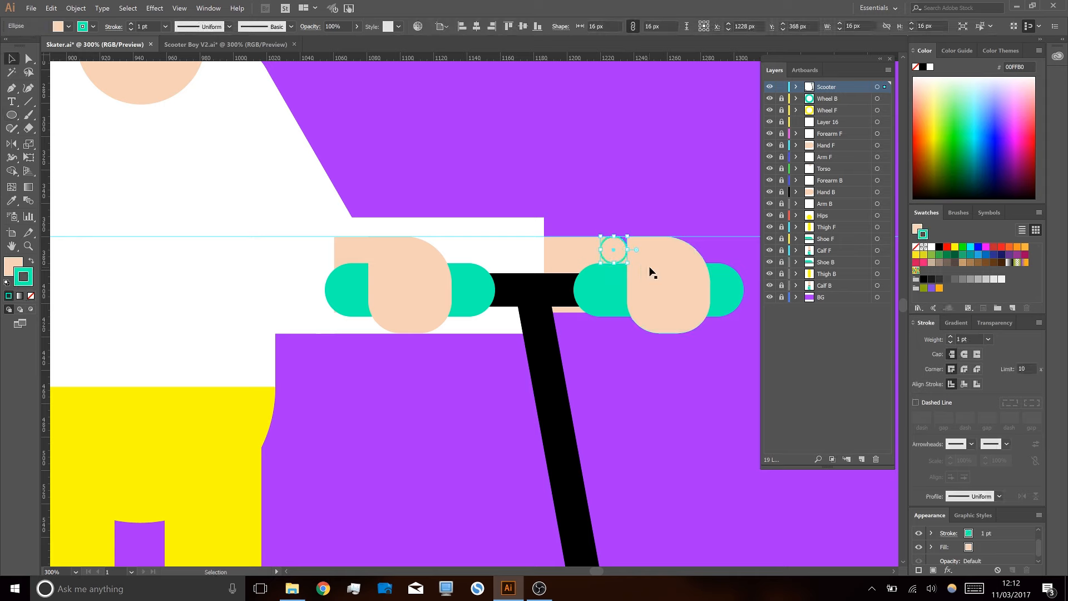
pyautogui.press('Left')
pyautogui.press('Left')
pyautogui.press('Left')
pyautogui.press('Left')
pyautogui.press('Left')
pyautogui.click(616, 195)
# - Draw a rectangle about 22 × 16 px joining the middle of the thumb circle to the far hand
pyautogui.press('m')
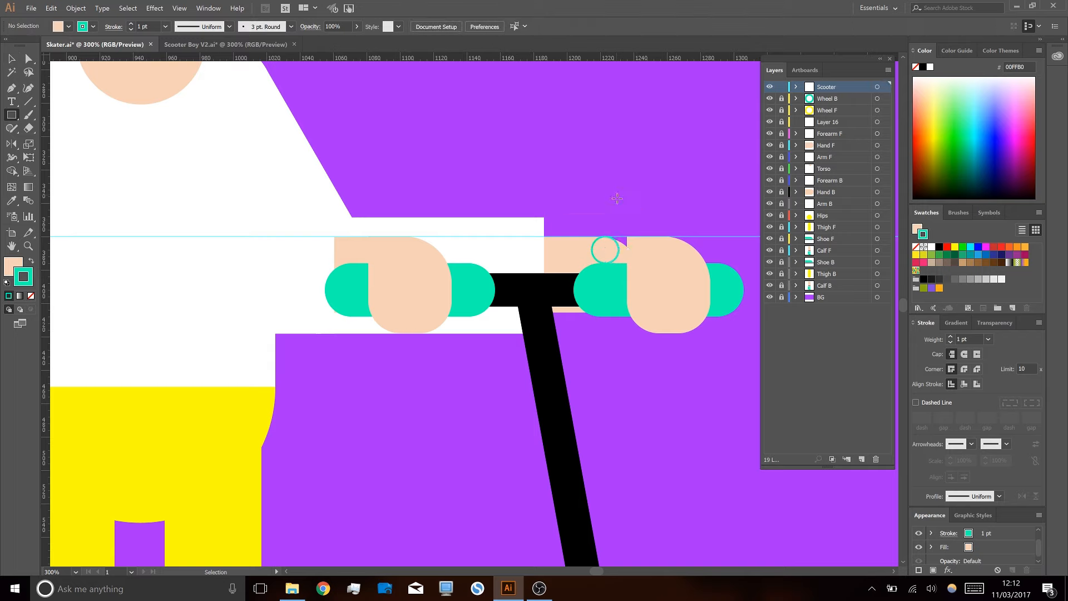
pyautogui.moveTo(606, 263); pyautogui.dragTo(643, 235)
pyautogui.scroll(2, 638, 233)
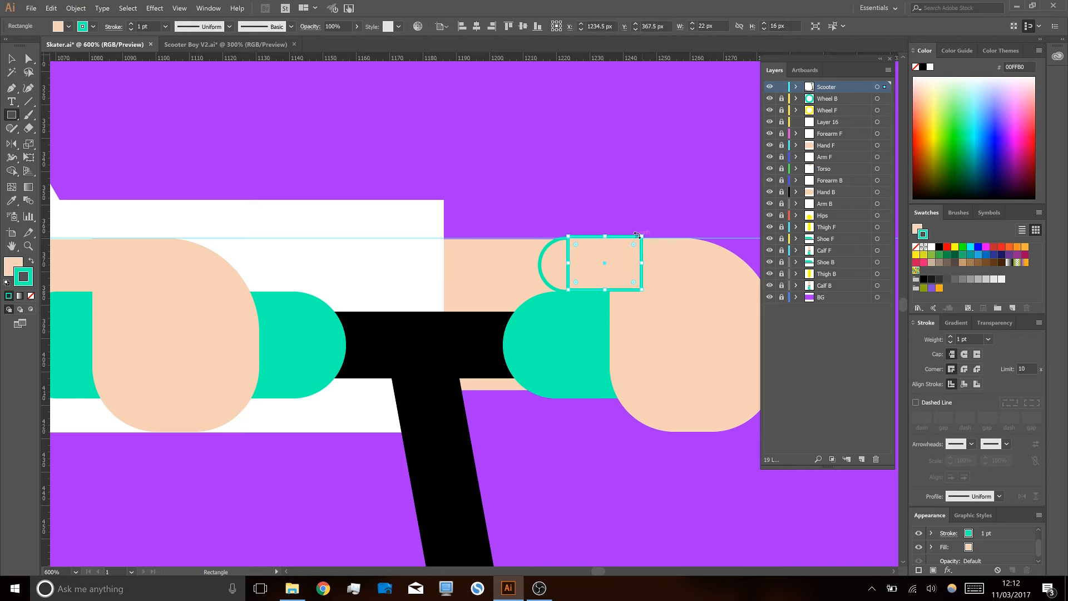
# - Apply the hand's skin fill with no stroke to both the thumb circle and its connecting rectangle
pyautogui.press('v')
pyautogui.keyDown('shift'); pyautogui.click(560, 261); pyautogui.keyUp('shift')
pyautogui.press('i')
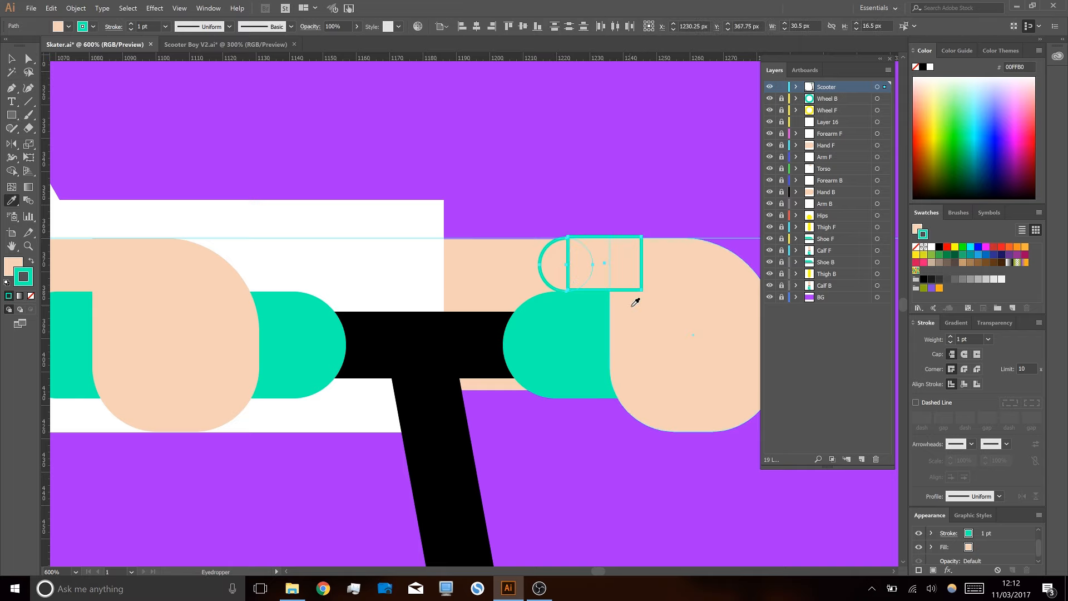
pyautogui.click(663, 317)
pyautogui.press('v')
pyautogui.click(596, 188)
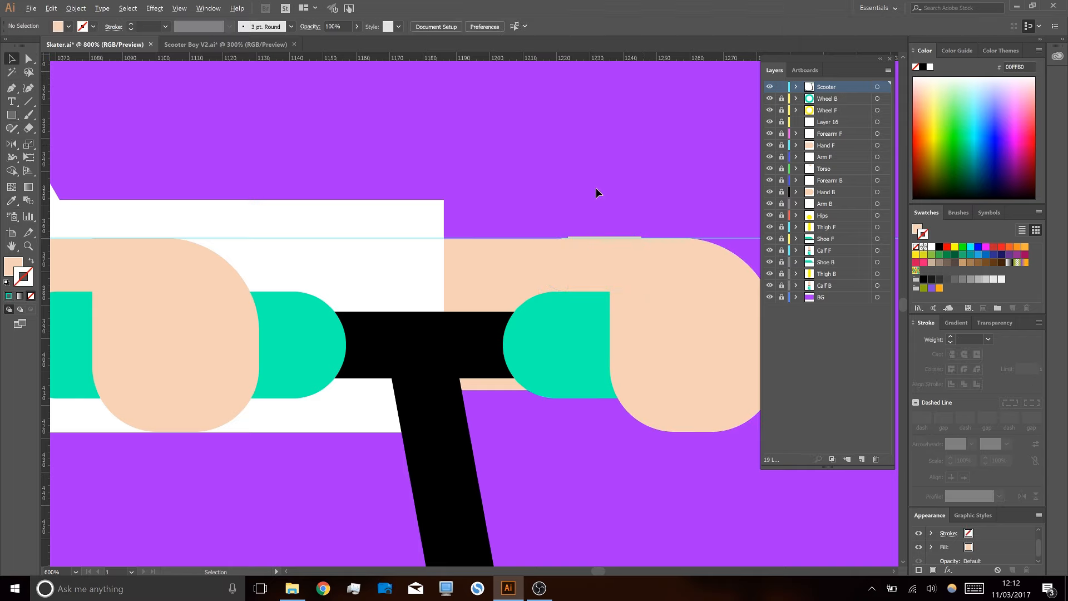
# - Lower the thumb rectangle's upper edge to line up with the horizontal guide
pyautogui.scroll(2, 610, 260)
pyautogui.click(609, 321)
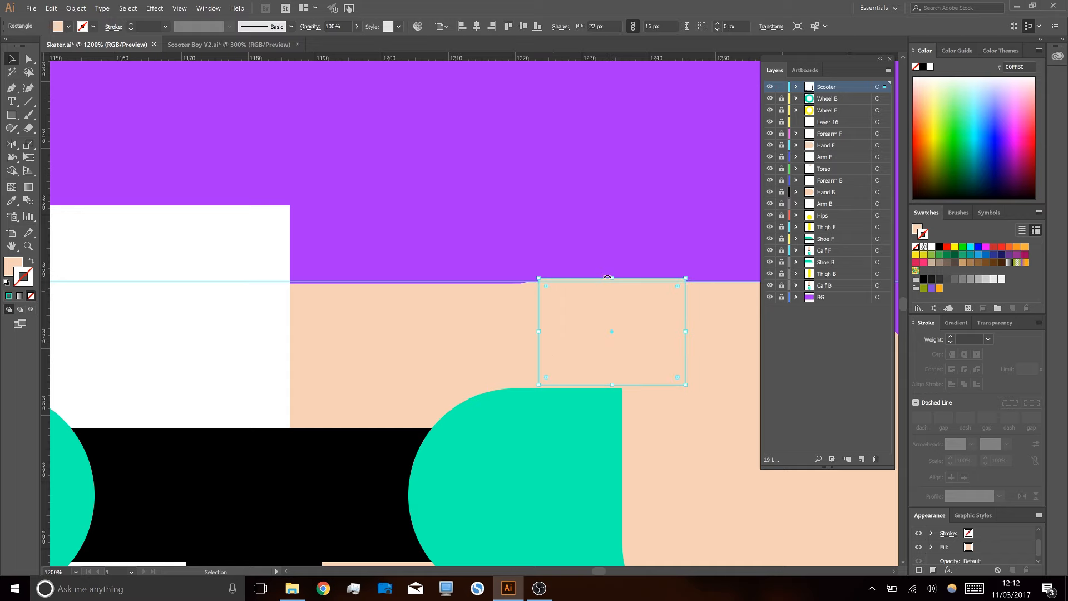
pyautogui.moveTo(614, 277); pyautogui.dragTo(614, 282)
pyautogui.click(599, 238)
pyautogui.scroll(-1, 599, 238)
pyautogui.scroll(-3, 598, 236)
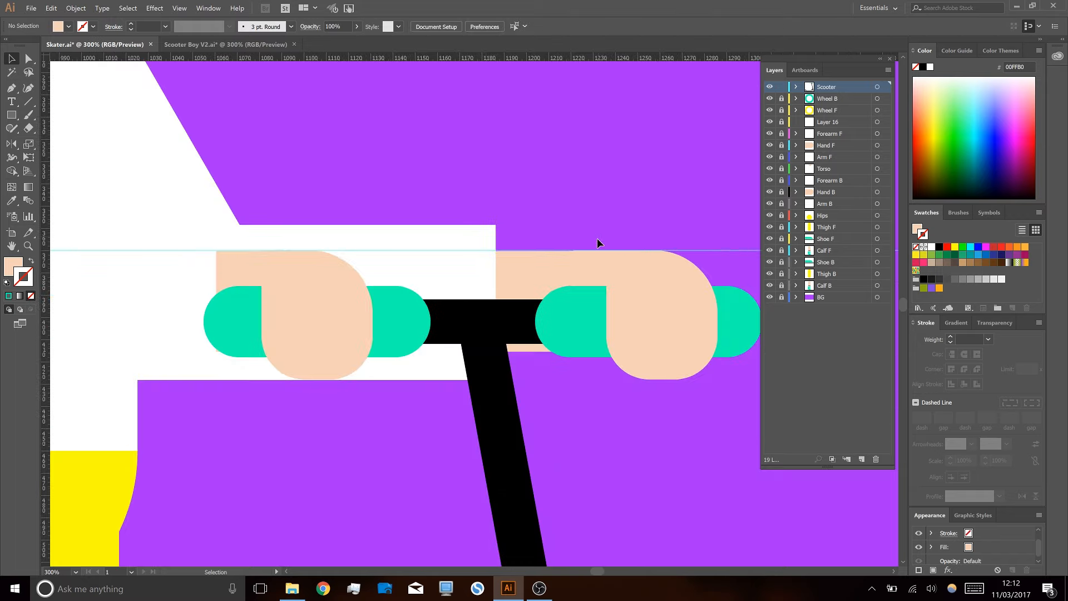
# - Move the far hand and its thumb shapes onto a new layer above Scooter, named Hand B
pyautogui.click(576, 261)
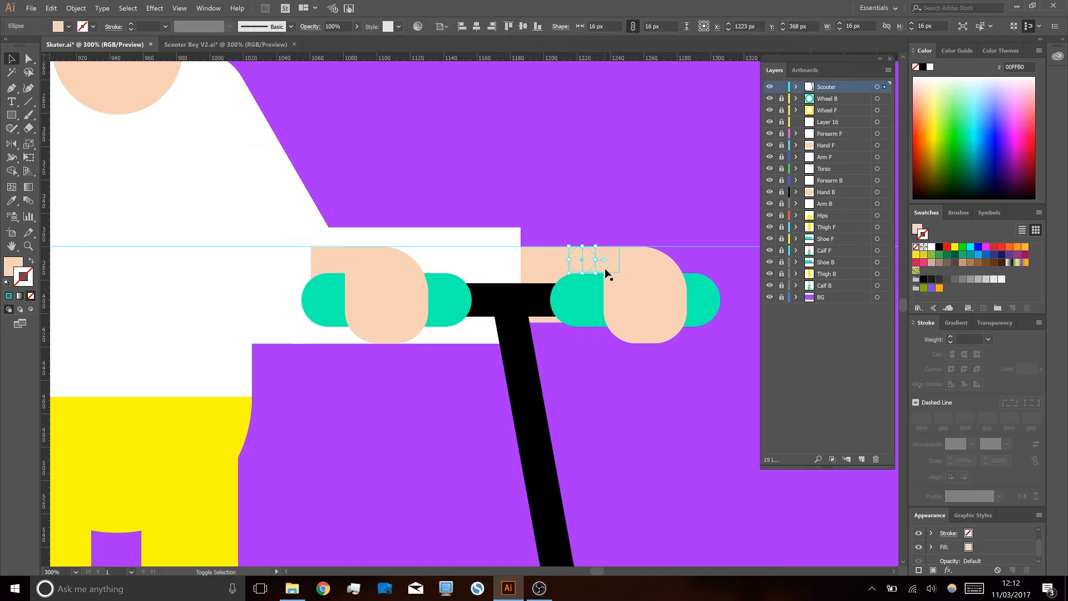
pyautogui.keyDown('shift'); pyautogui.click(606, 269); pyautogui.keyUp('shift')
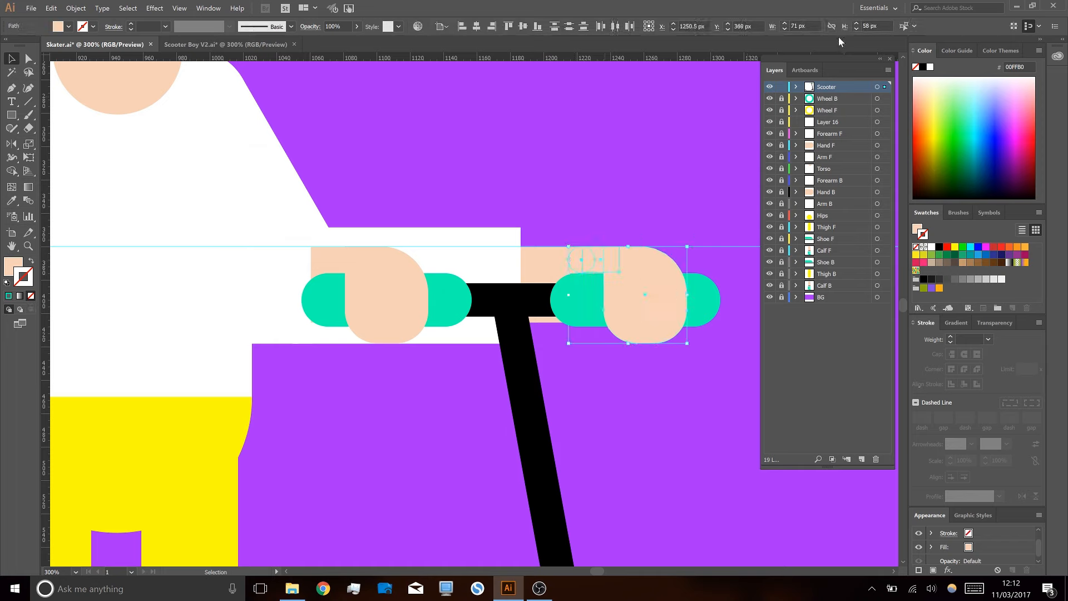
pyautogui.click(861, 460)
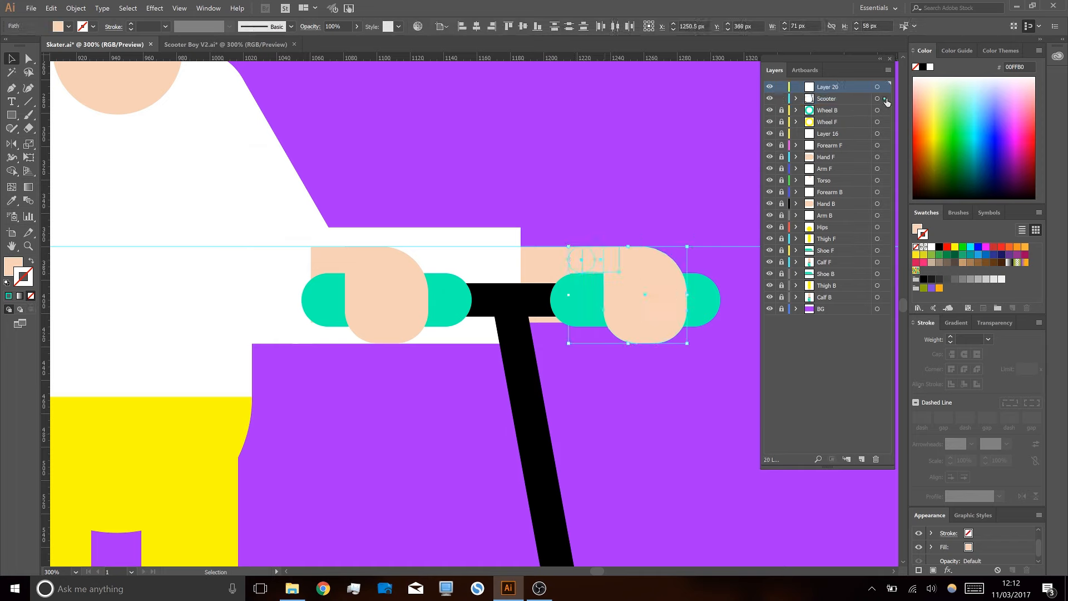
pyautogui.moveTo(886, 86); pyautogui.dragTo(886, 87)
pyautogui.write('H')
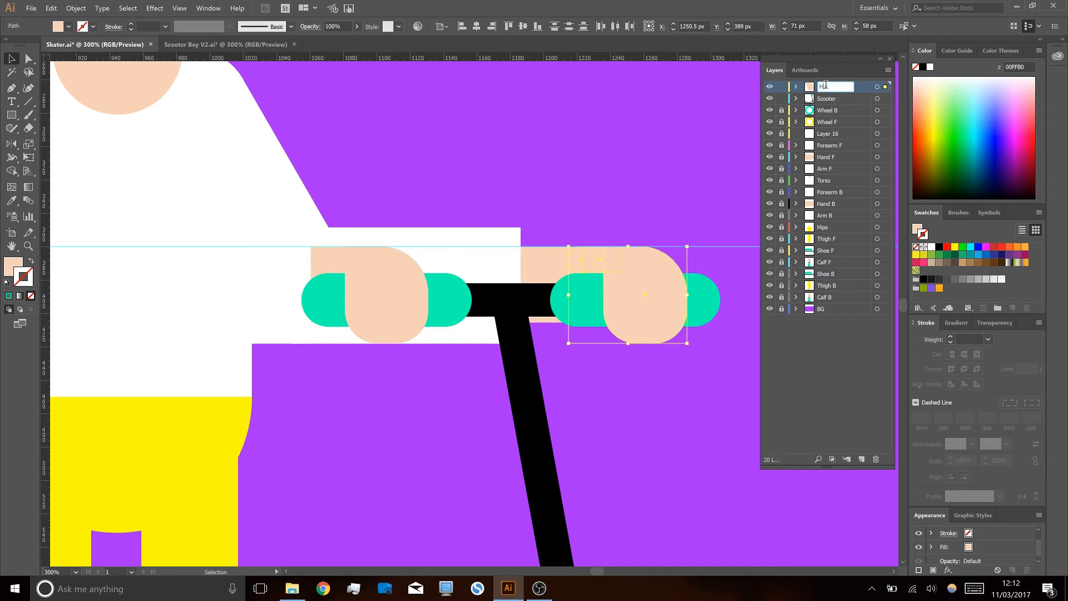
pyautogui.write('and B')
pyautogui.press('Return')
pyautogui.click(556, 123)
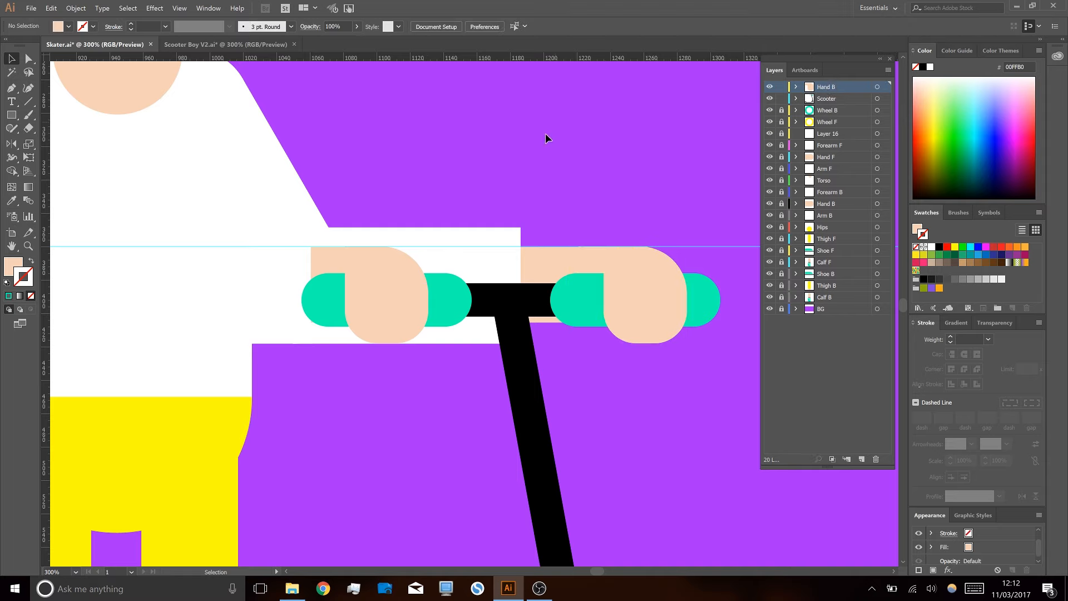
# - Duplicate the far hand with its thumb shapes into the empty area about 83 px above the original
pyautogui.click(575, 266)
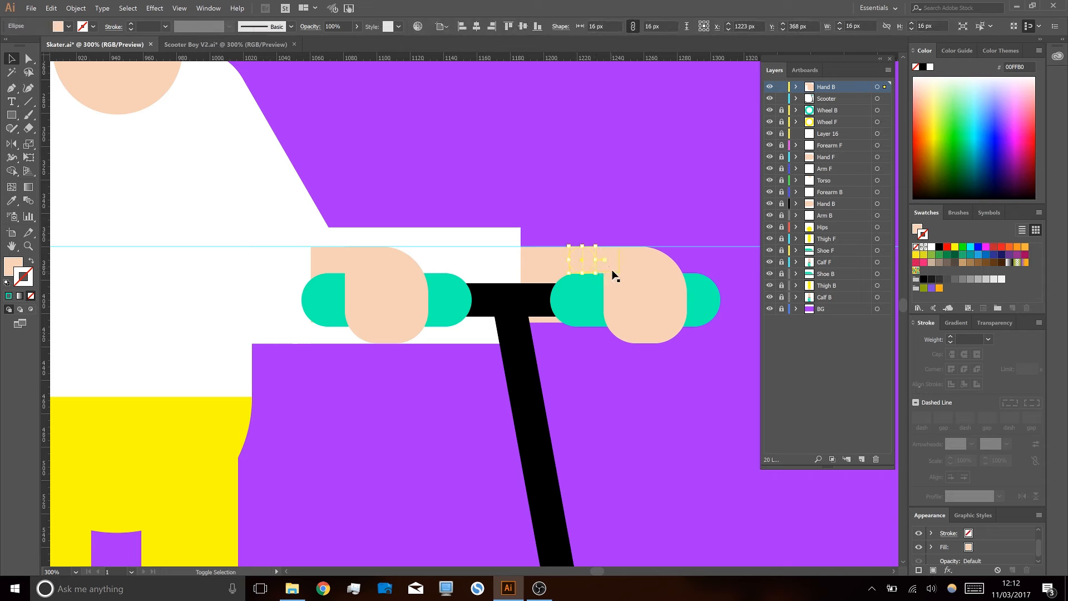
pyautogui.keyDown('shift'); pyautogui.click(633, 298); pyautogui.keyUp('shift')
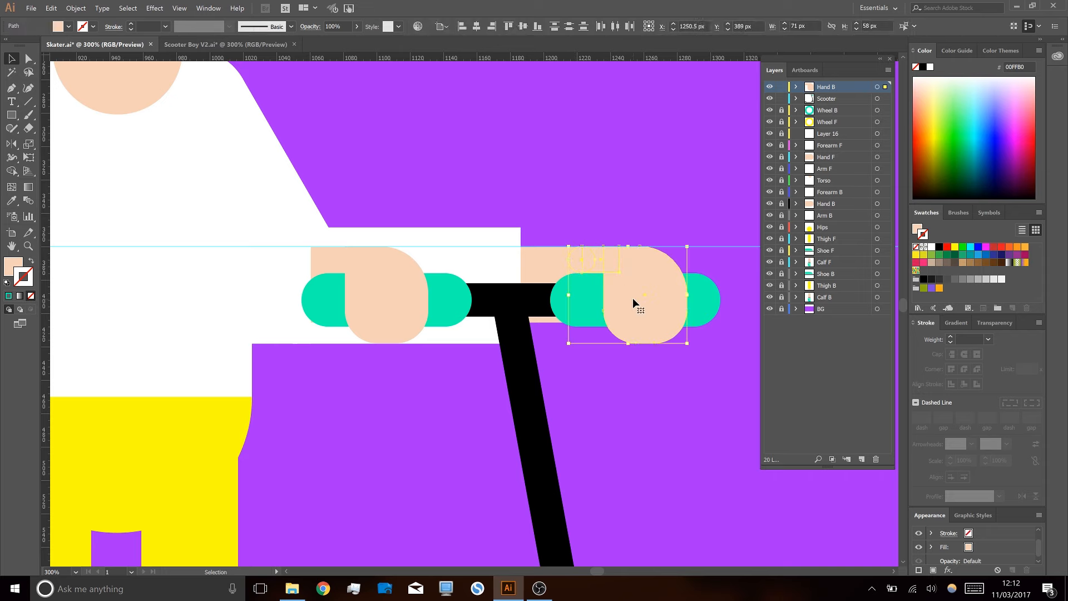
pyautogui.keyDown('alt'); pyautogui.moveTo(640, 298); pyautogui.dragTo(620, 159); pyautogui.keyUp('alt')
pyautogui.hotkey('ctrl', '+')
pyautogui.hotkey('ctrl', '+')
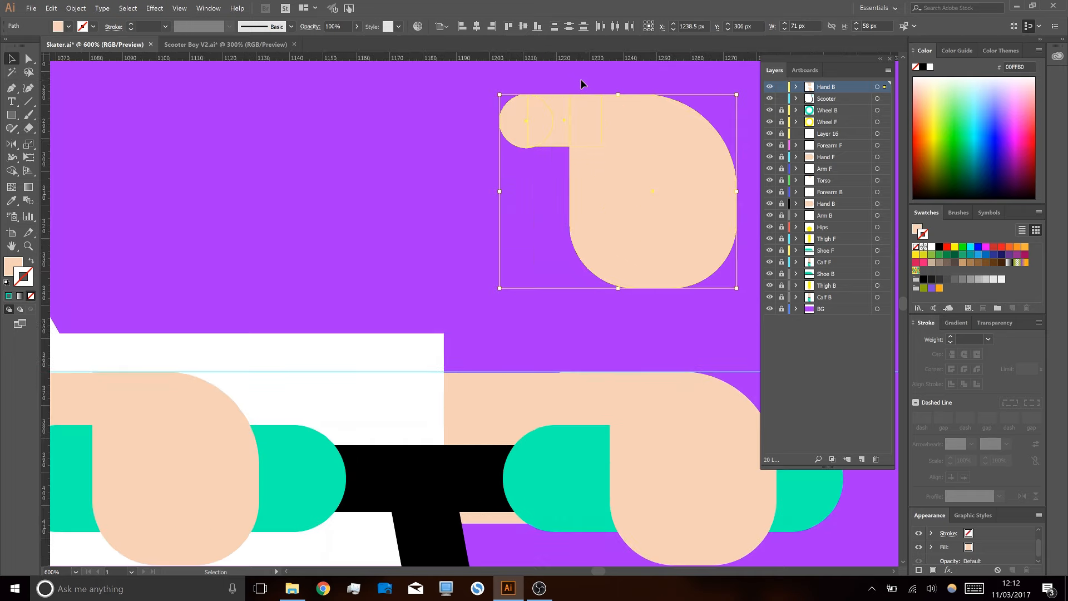
# - Trim the original thumb rectangle to the hand's edge, and extend the copied one down to its circle's lower edge
pyautogui.click(612, 400)
pyautogui.moveTo(641, 399); pyautogui.dragTo(610, 398)
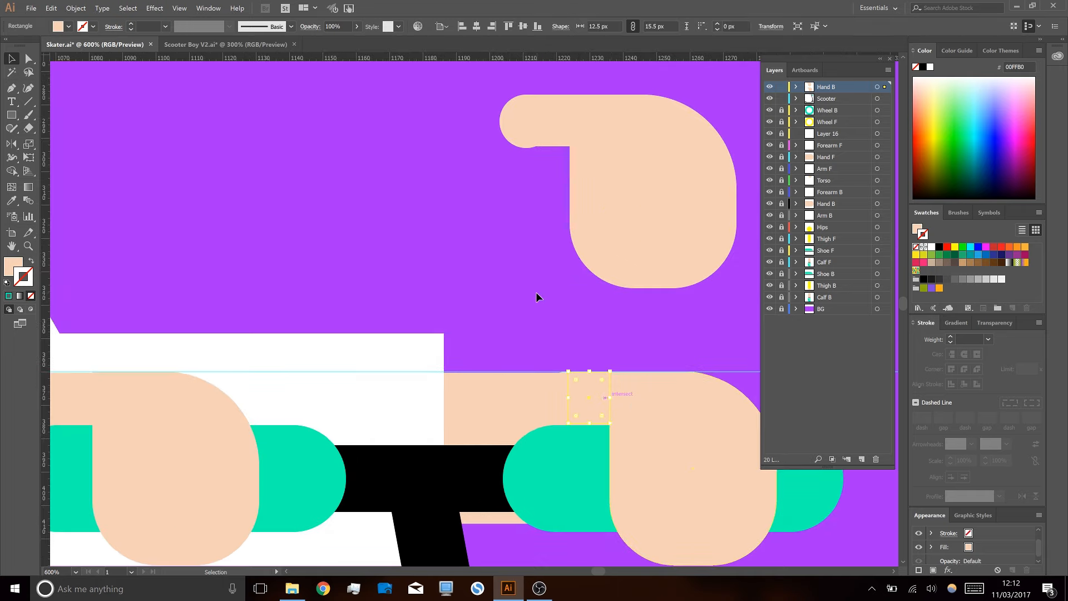
pyautogui.click(533, 234)
pyautogui.click(548, 133)
pyautogui.moveTo(564, 147); pyautogui.dragTo(524, 231)
pyautogui.click(544, 178)
# - Inspect the overlapping shapes in outline view and delete the original hand and thumb pieces from the far grip
pyautogui.scroll(1, 544, 174)
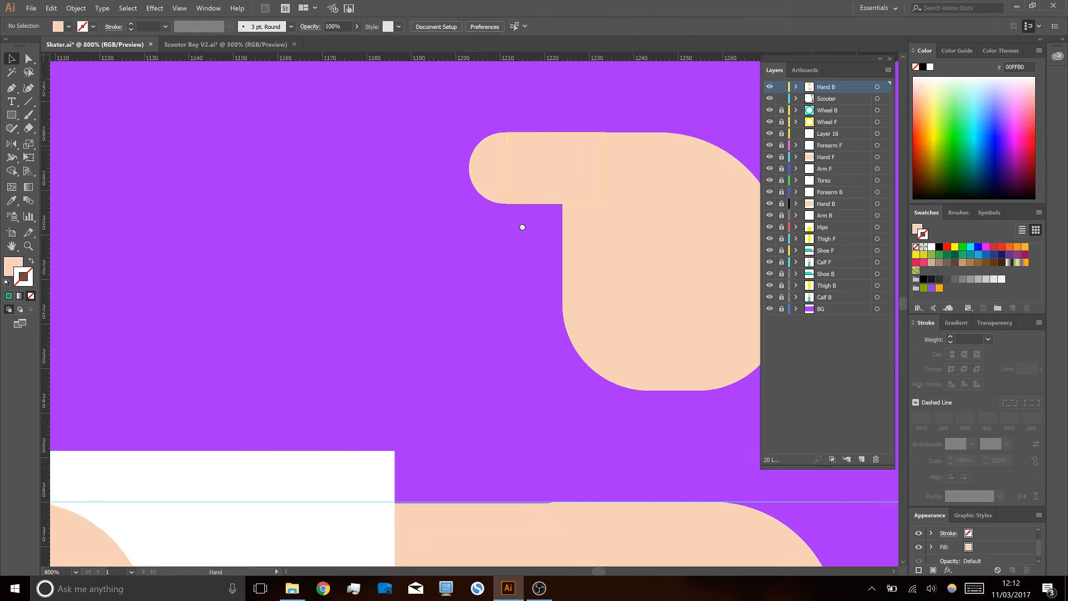
pyautogui.moveTo(556, 528); pyautogui.dragTo(523, 337)
pyautogui.hotkey('ctrl', 'y')
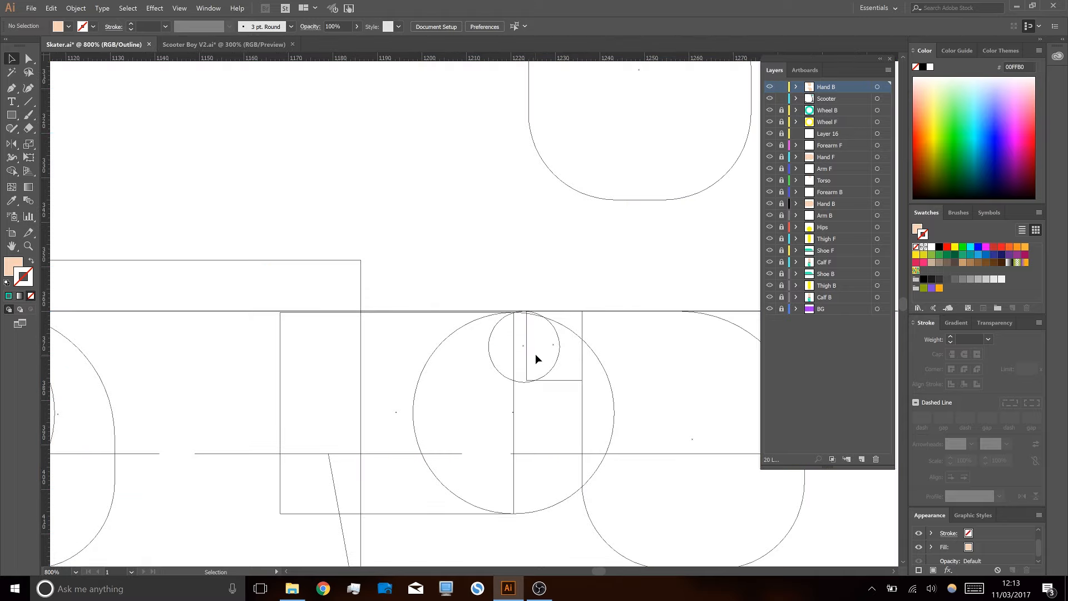
pyautogui.hotkey('ctrl', 'y')
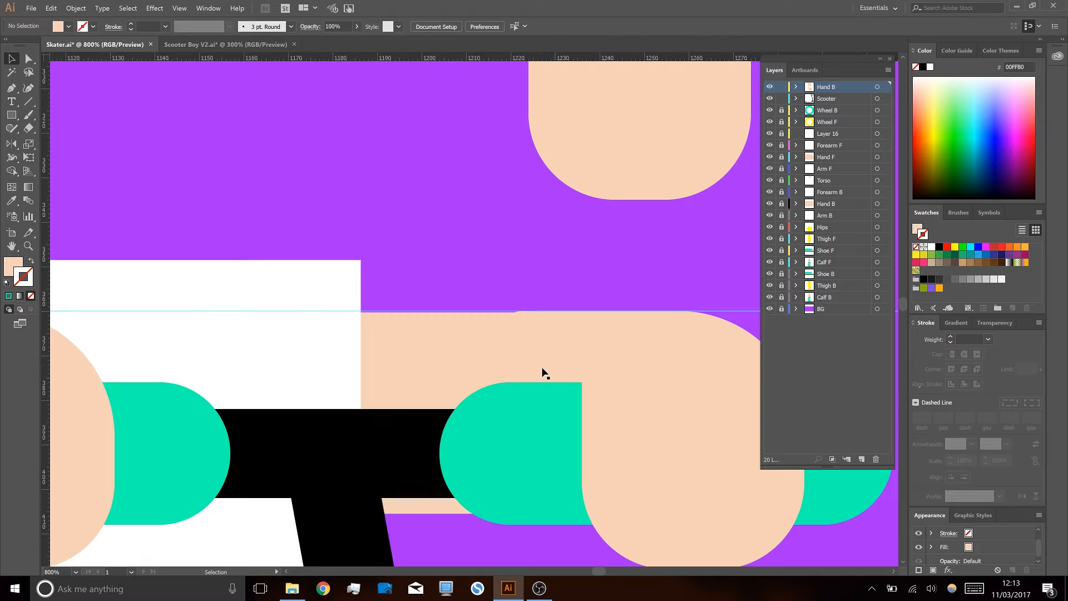
pyautogui.click(528, 348)
pyautogui.press('Delete')
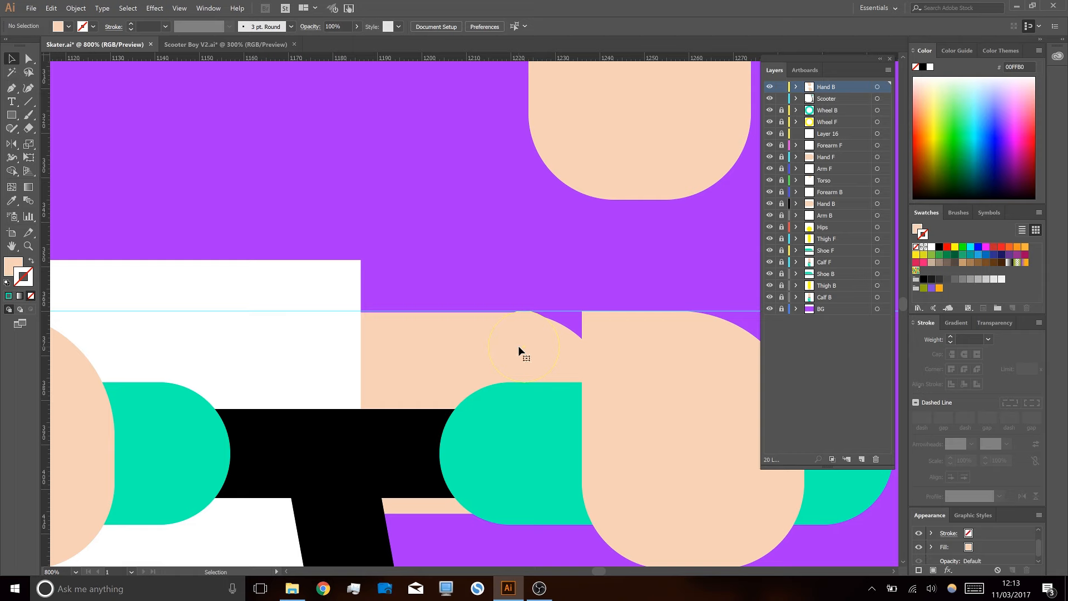
pyautogui.click(613, 370)
pyautogui.press('Delete')
pyautogui.scroll(-1, 554, 212)
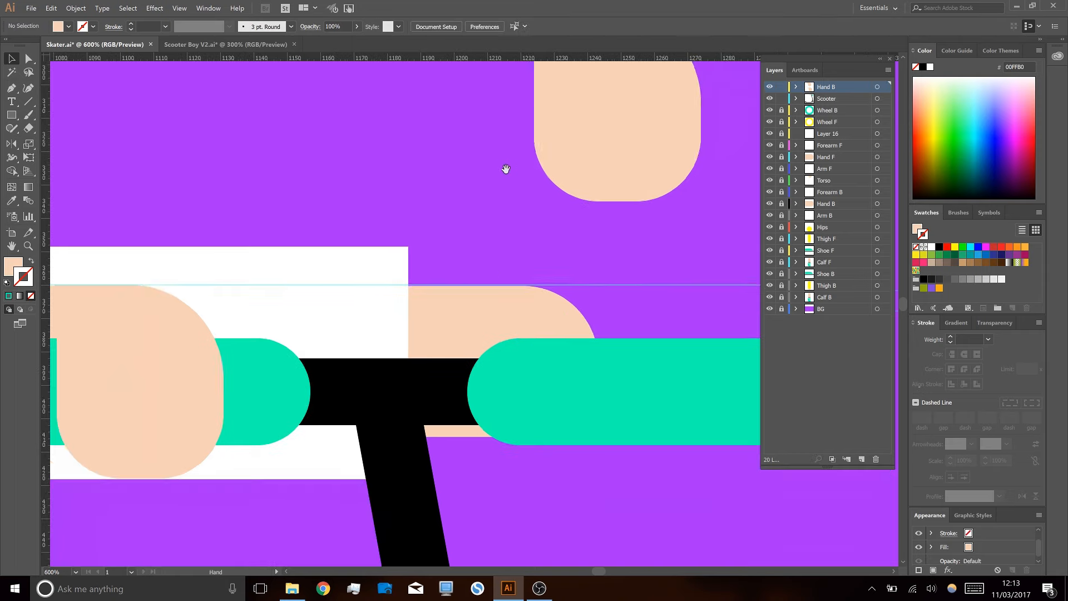
# - Shorten the copied thumb's rectangle so that it ends at the hand's inner edge
pyautogui.moveTo(506, 169); pyautogui.dragTo(486, 294)
pyautogui.moveTo(389, 105); pyautogui.dragTo(687, 357)
pyautogui.hotkey('ctrl', 'g')
pyautogui.click(482, 215)
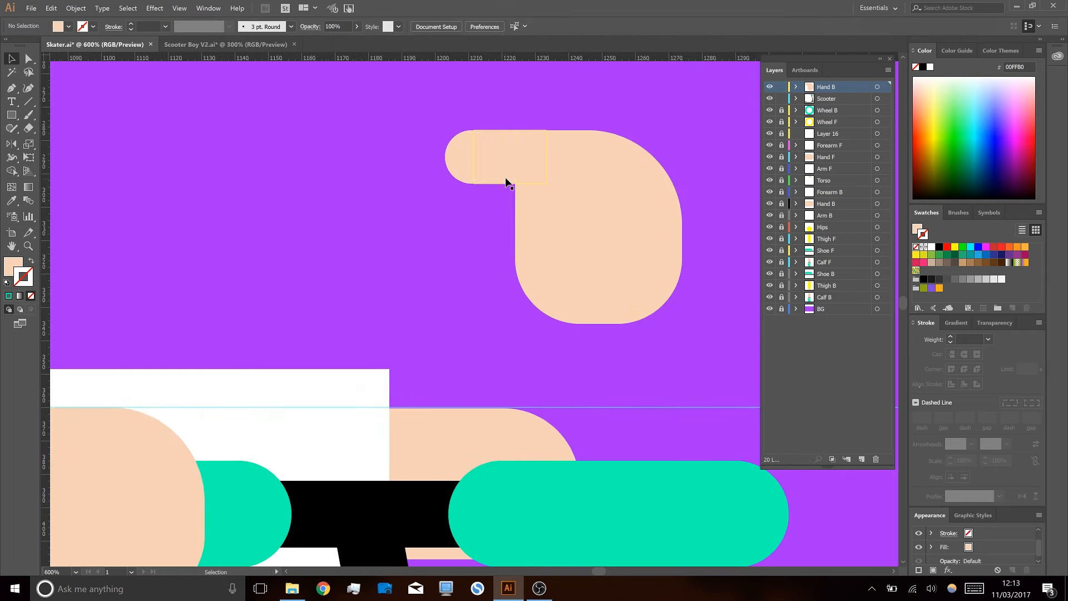
pyautogui.click(533, 165)
pyautogui.moveTo(547, 156); pyautogui.dragTo(517, 163)
pyautogui.click(484, 272)
# - Group the copied hand and thumb shapes and place the group over the far grip, aligned with the horizontal guide
pyautogui.moveTo(394, 114); pyautogui.dragTo(818, 366)
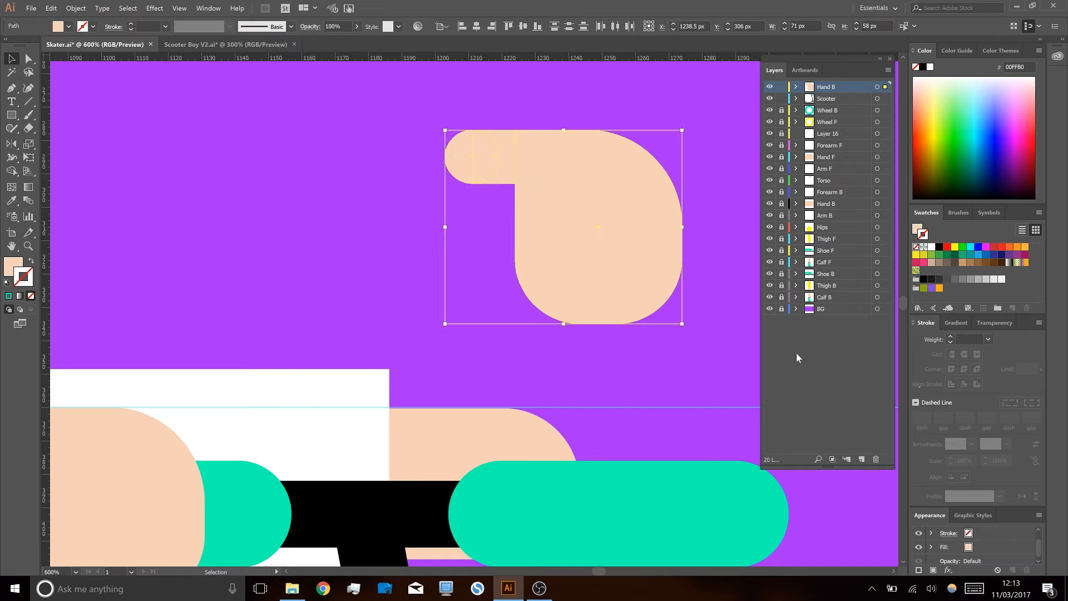
pyautogui.hotkey('ctrl', 'g')
pyautogui.click(599, 369)
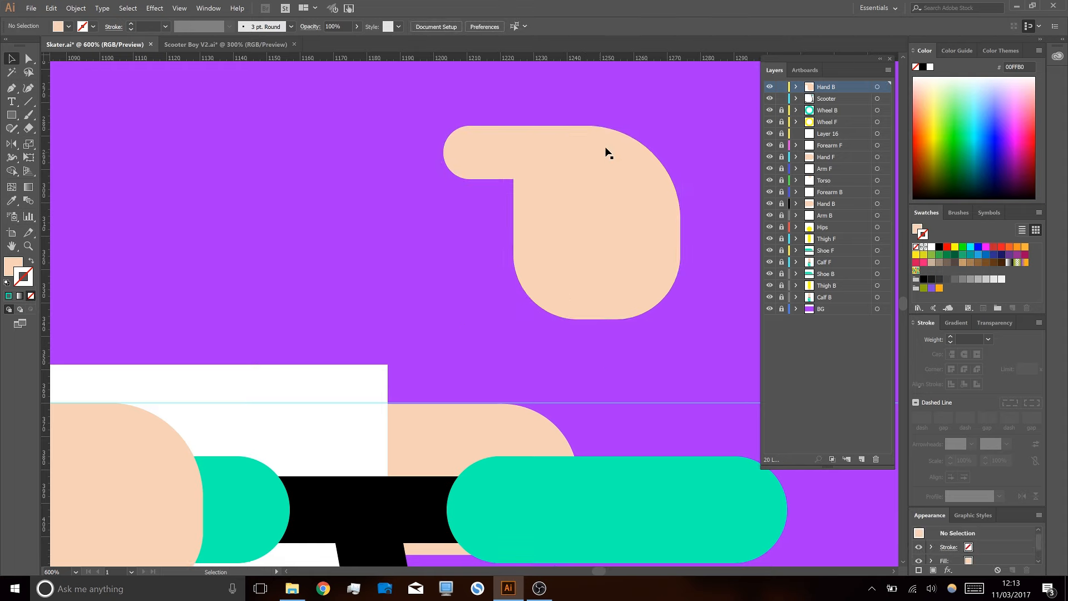
pyautogui.moveTo(633, 348); pyautogui.dragTo(555, 250)
pyautogui.moveTo(646, 362); pyautogui.dragTo(588, 273)
pyautogui.moveTo(562, 138)
pyautogui.mouseDown()
pyautogui.moveTo(616, 414)
pyautogui.moveTo(595, 413)
pyautogui.mouseUp()
pyautogui.click(576, 276)
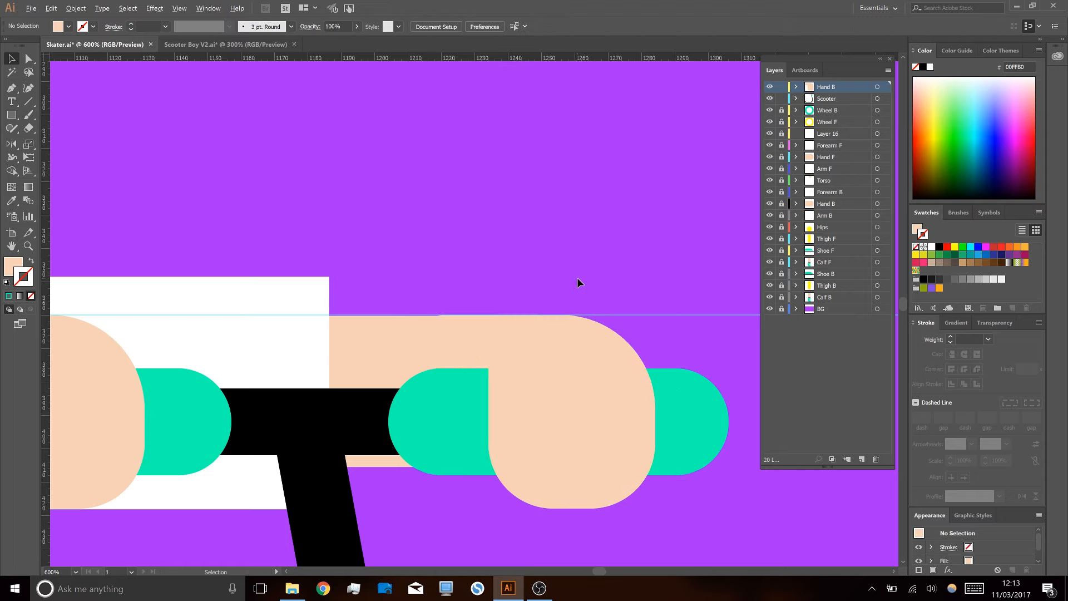
pyautogui.scroll(-2, 576, 277)
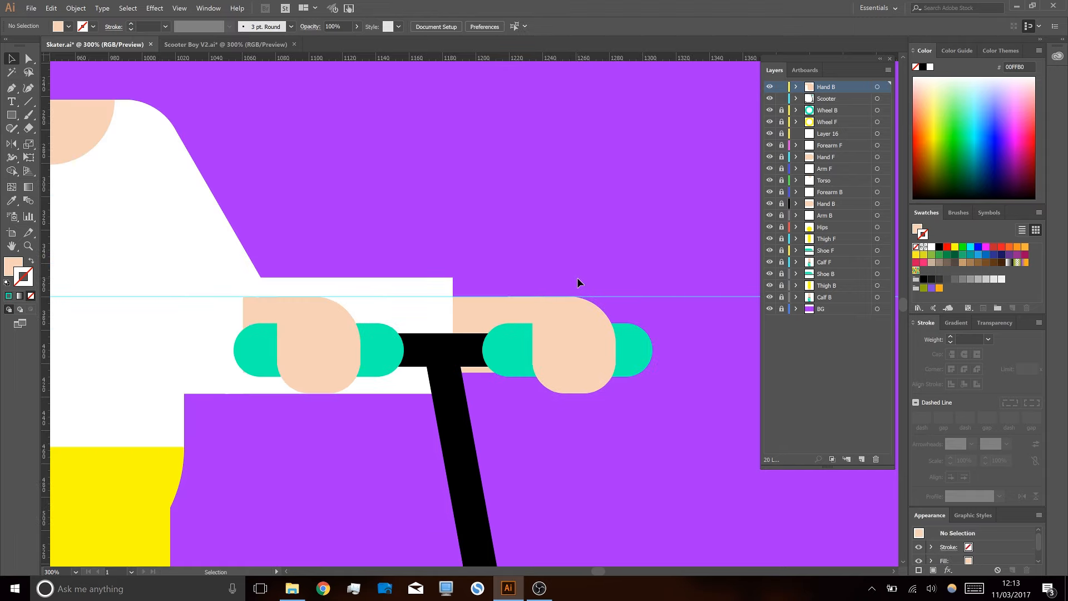
# - Delete the plain hand on the near grip and place a duplicate of the grouped far hand there
pyautogui.click(580, 322)
pyautogui.click(337, 348)
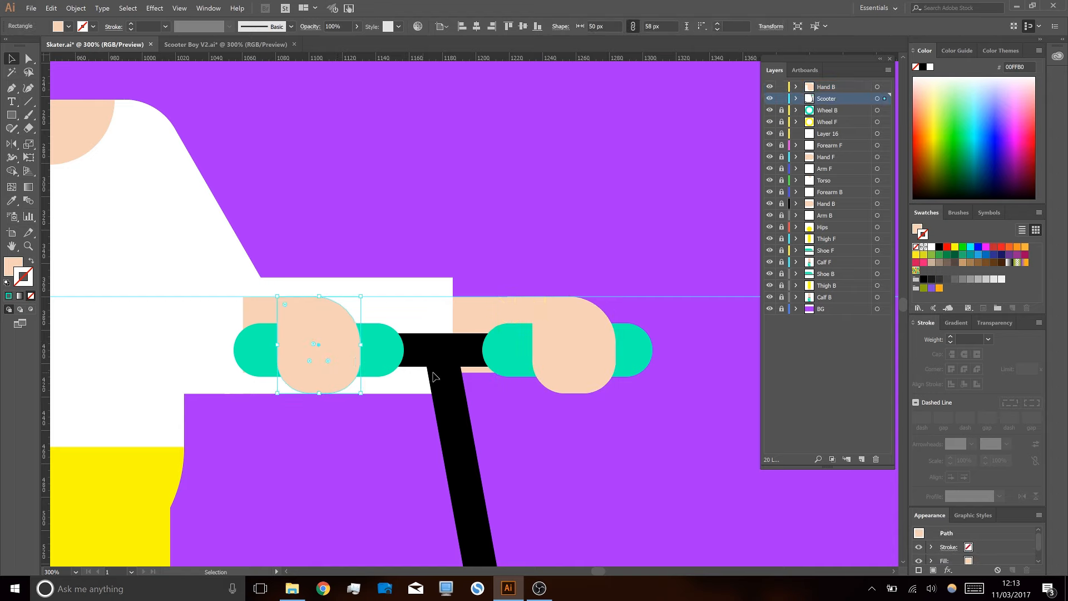
pyautogui.press('Delete')
pyautogui.moveTo(568, 346); pyautogui.dragTo(318, 375)
# - Reflect the near hand across the vertical axis, adjust its position over the grip, and switch to the Scooter Boy V2 document
pyautogui.doubleClick(13, 144)
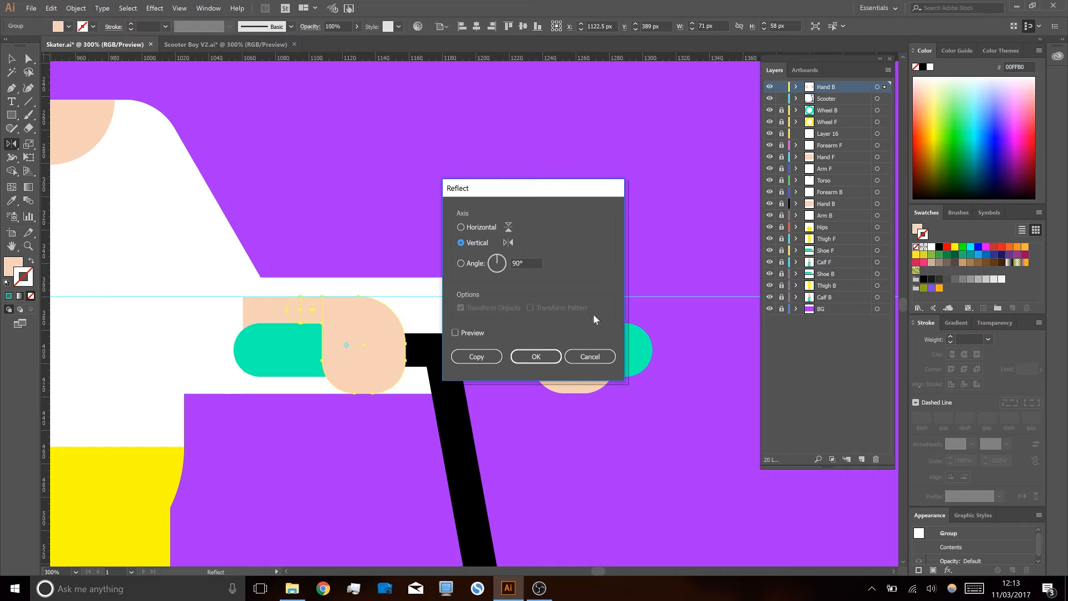
pyautogui.click(531, 358)
pyautogui.press('v')
pyautogui.moveTo(328, 328); pyautogui.dragTo(316, 329)
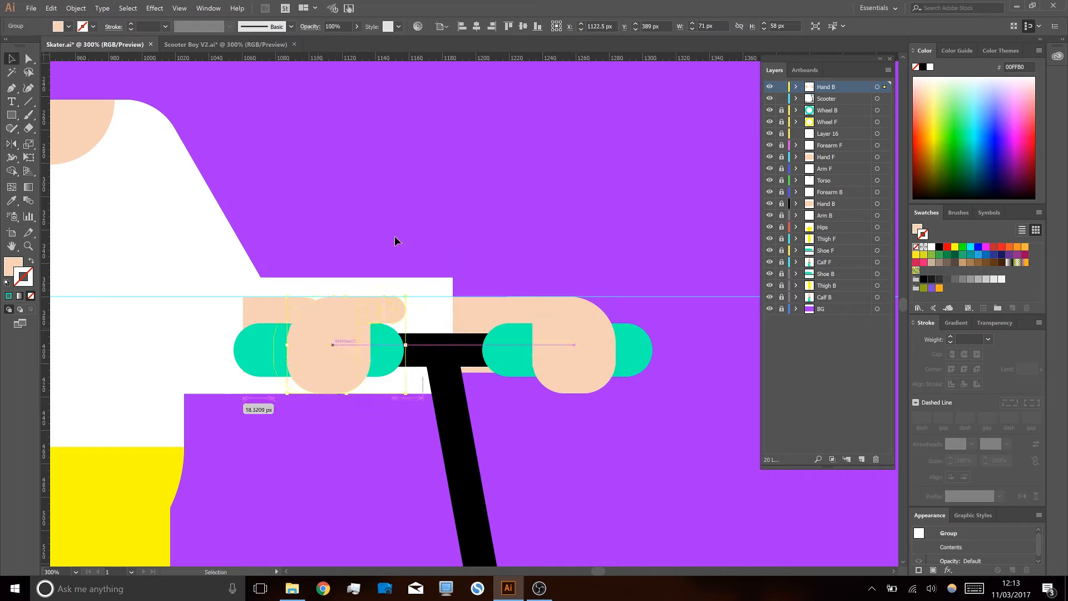
pyautogui.click(398, 239)
pyautogui.click(224, 44)
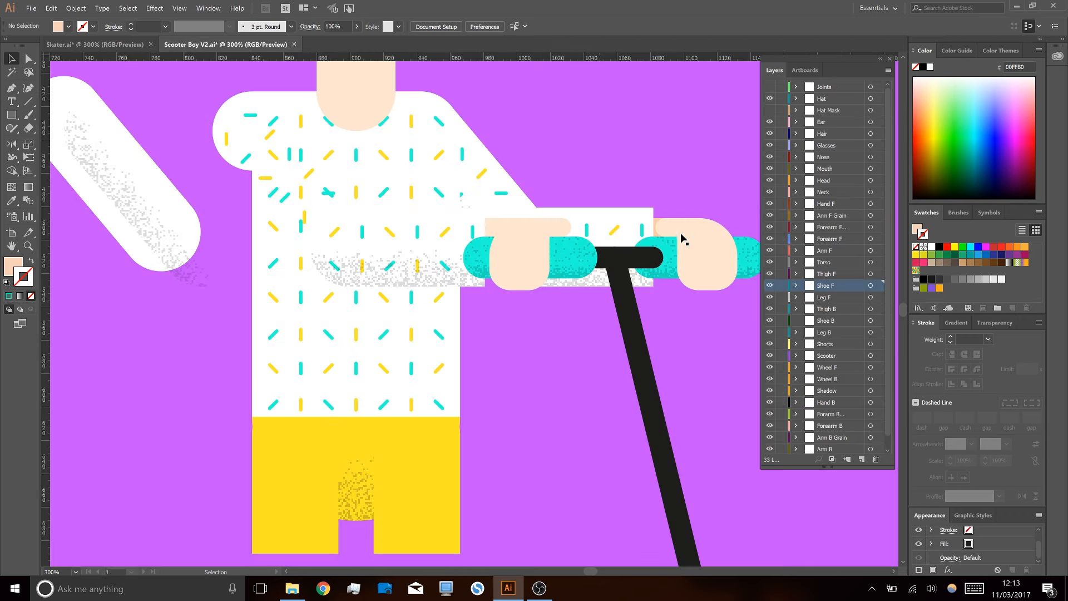
# - Examine how the hands are built in the Scooter Boy V2 document's outlines, and return to the Skater document
pyautogui.hotkey('ctrl', 'y')
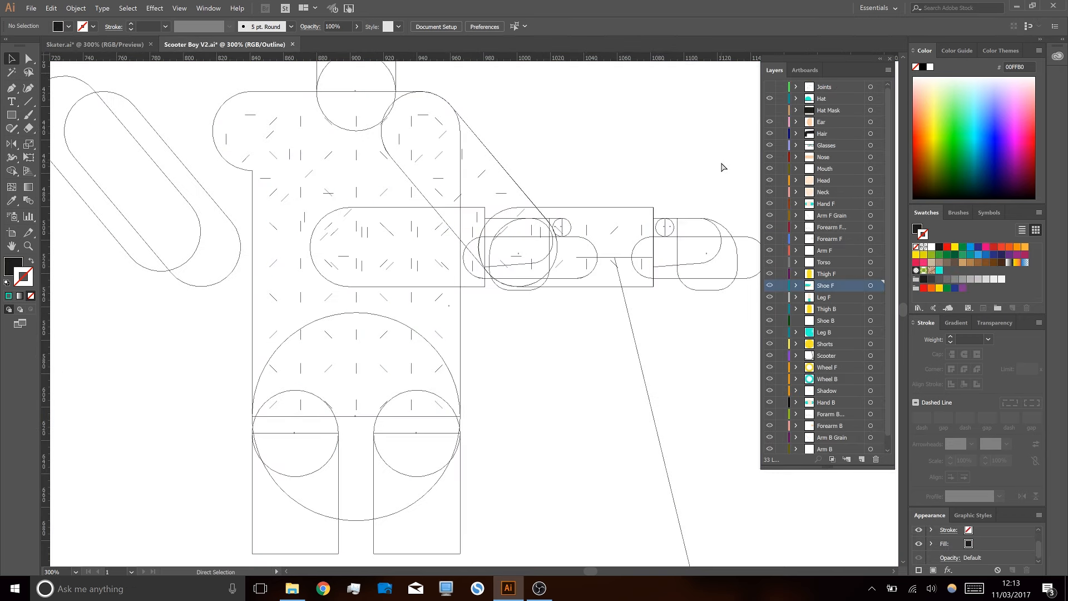
pyautogui.hotkey('ctrl', 'y')
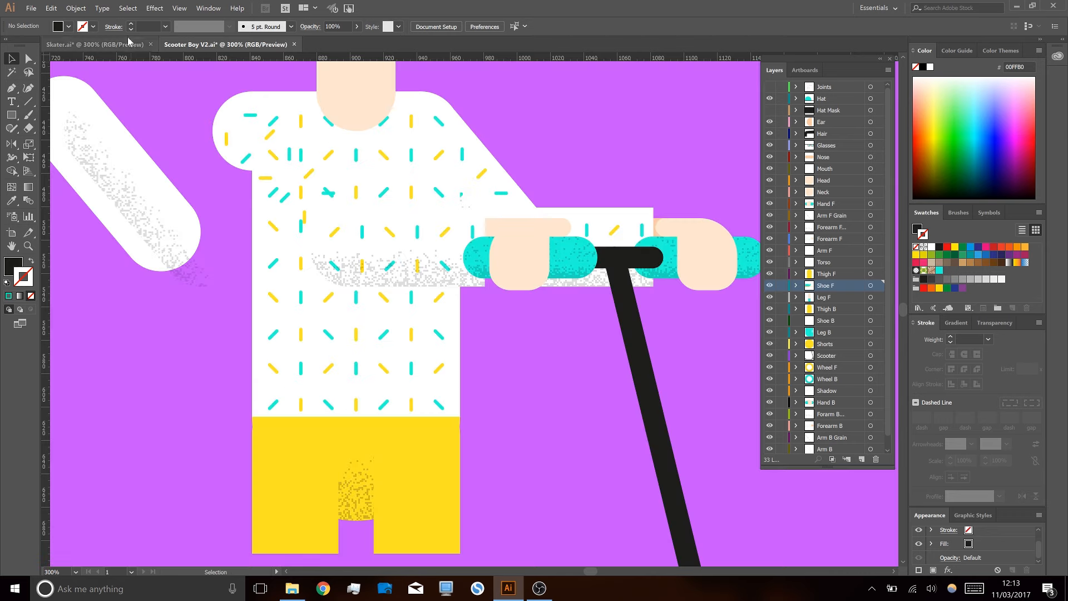
pyautogui.click(127, 43)
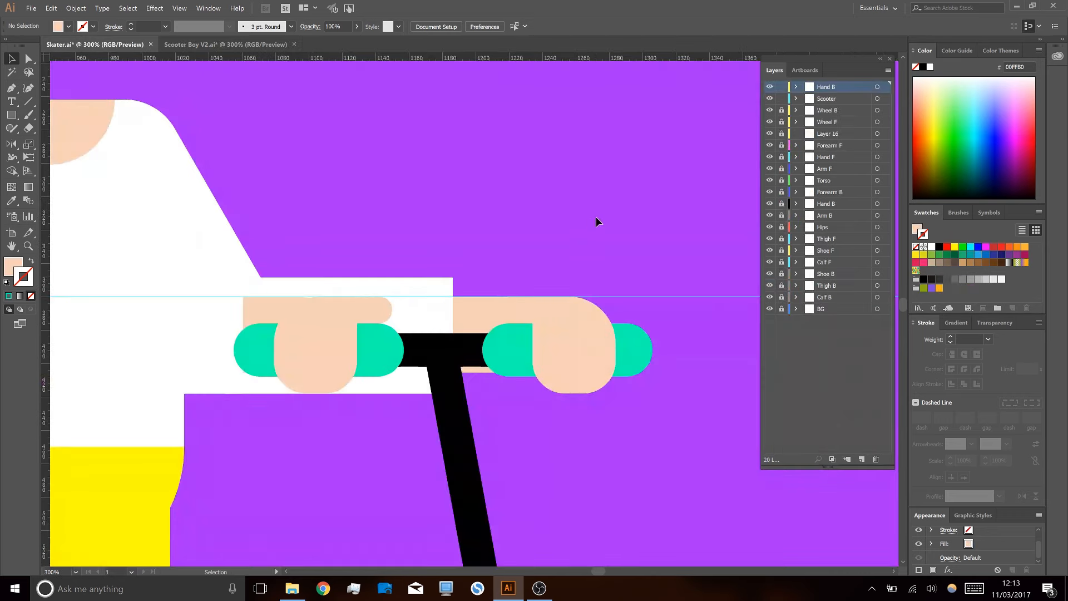
# - Place a vertical guide through the far hand where its rounded upper corner begins, and check its position in the artwork outlines
pyautogui.click(578, 349)
pyautogui.scroll(2, 566, 285)
pyautogui.moveTo(610, 398); pyautogui.dragTo(605, 222)
pyautogui.click(594, 181)
pyautogui.moveTo(44, 302); pyautogui.dragTo(277, 293)
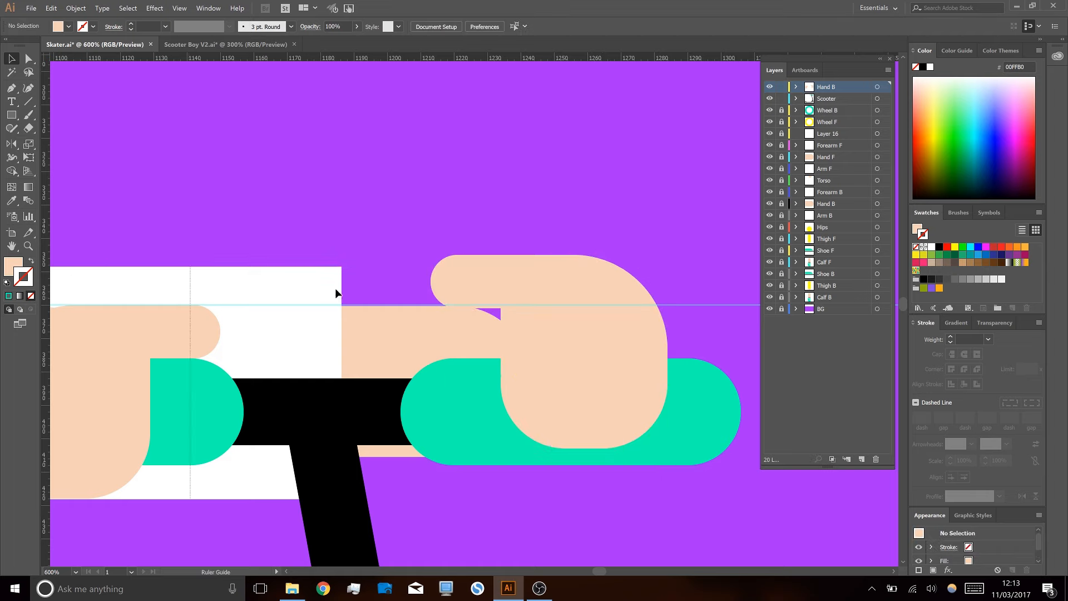
pyautogui.moveTo(575, 258); pyautogui.dragTo(598, 315)
pyautogui.click(375, 325)
pyautogui.scroll(-1, 379, 333)
pyautogui.hotkey('ctrl', 'y')
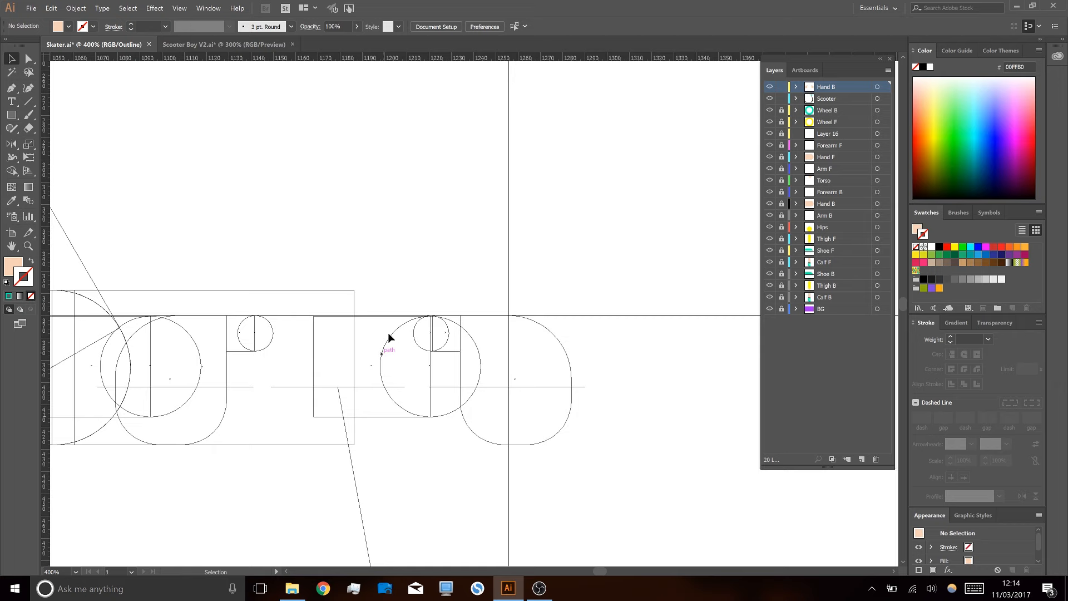
pyautogui.hotkey('ctrl', 'y')
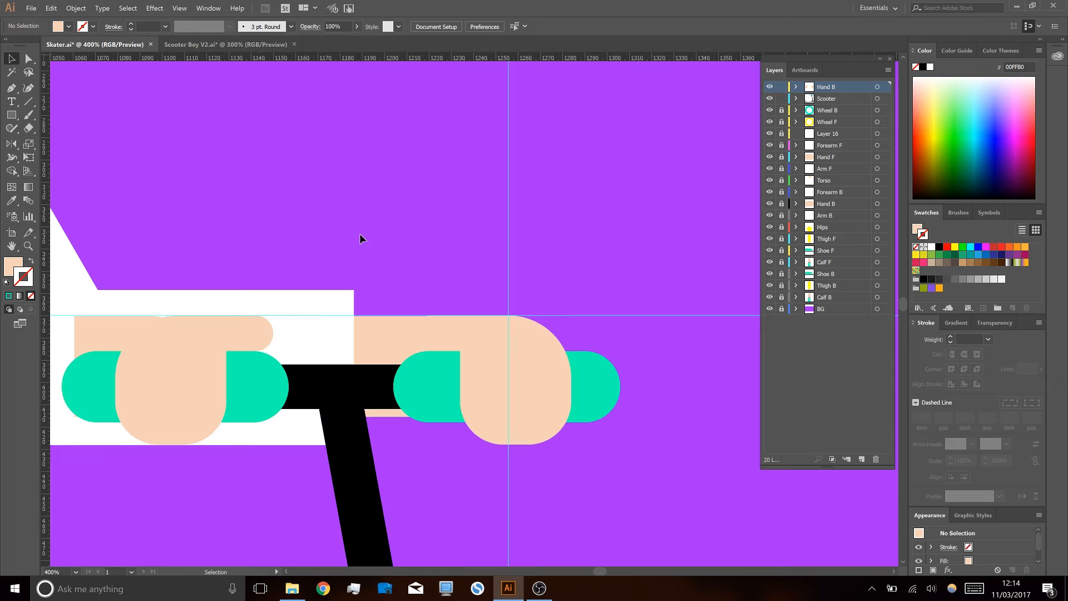
# - Delete the horizontal guide running along the tops of the hands
pyautogui.scroll(-2, 359, 238)
pyautogui.moveTo(297, 205); pyautogui.dragTo(360, 166)
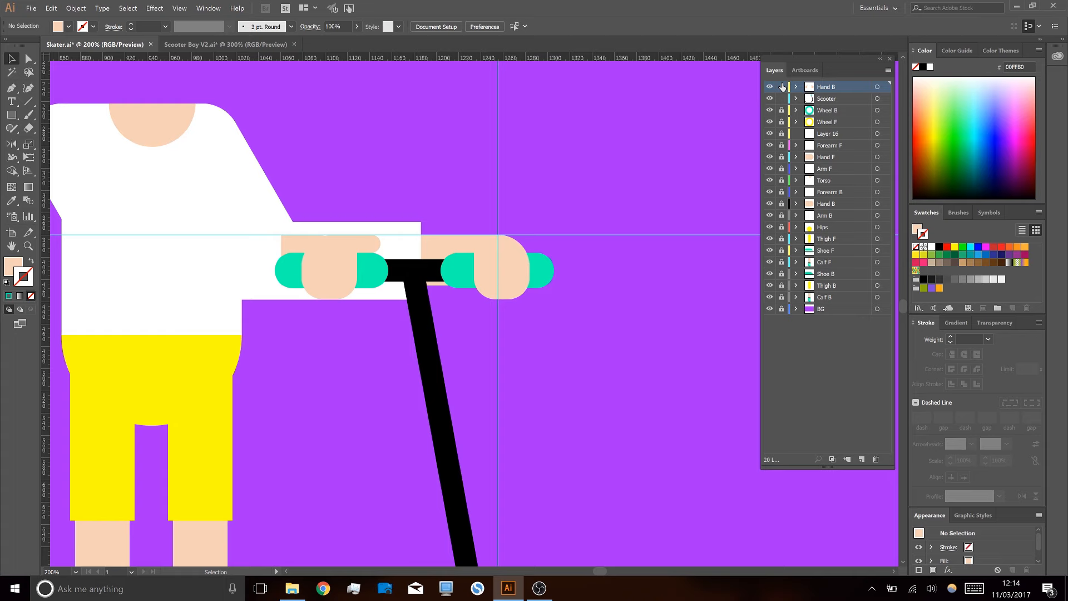
pyautogui.click(332, 278)
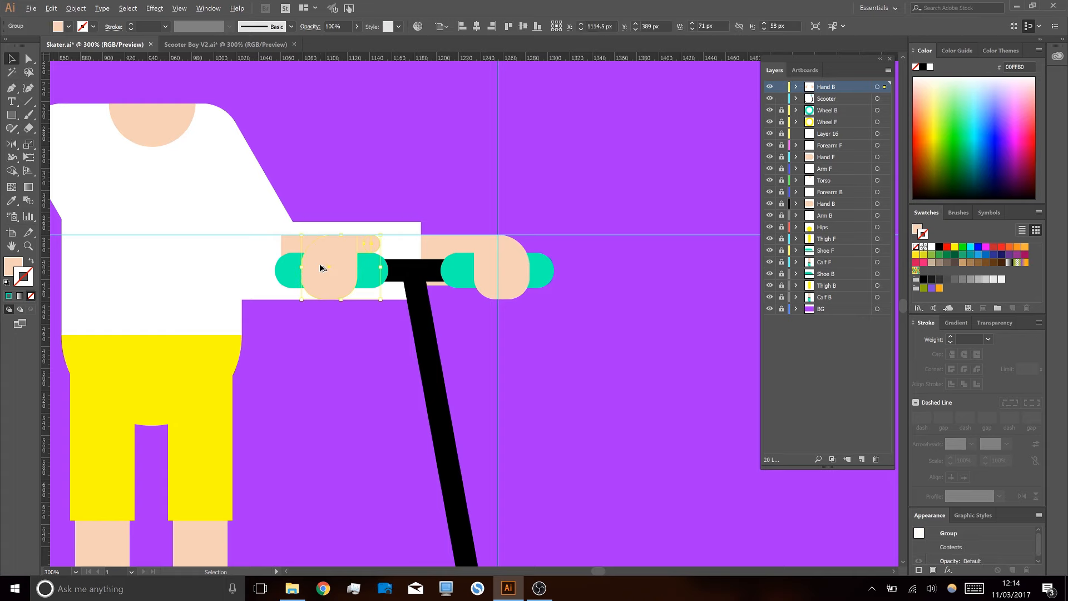
pyautogui.scroll(1, 319, 264)
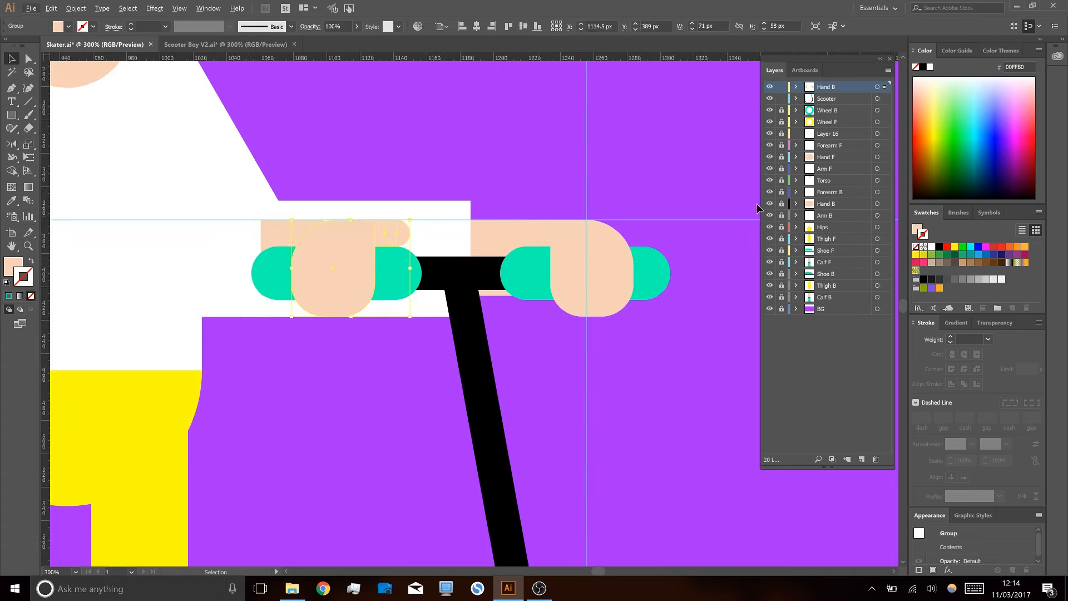
pyautogui.click(707, 220)
pyautogui.press('Delete')
# - Place a second vertical guide through the near hand and compare its position with the guide on the far hand
pyautogui.click(336, 266)
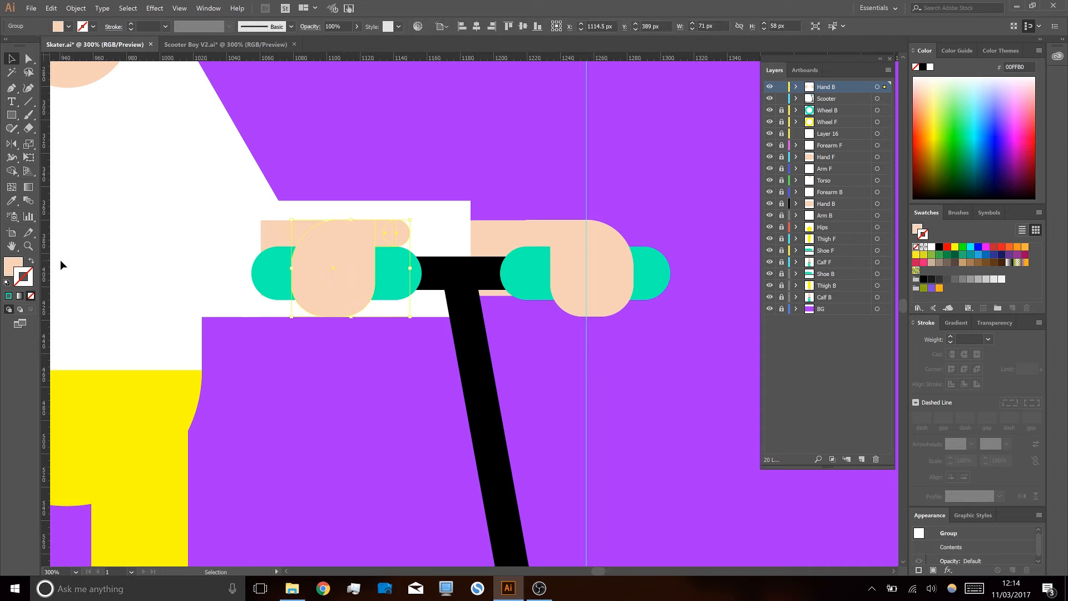
pyautogui.moveTo(47, 264); pyautogui.dragTo(340, 222)
pyautogui.moveTo(340, 219); pyautogui.dragTo(338, 220)
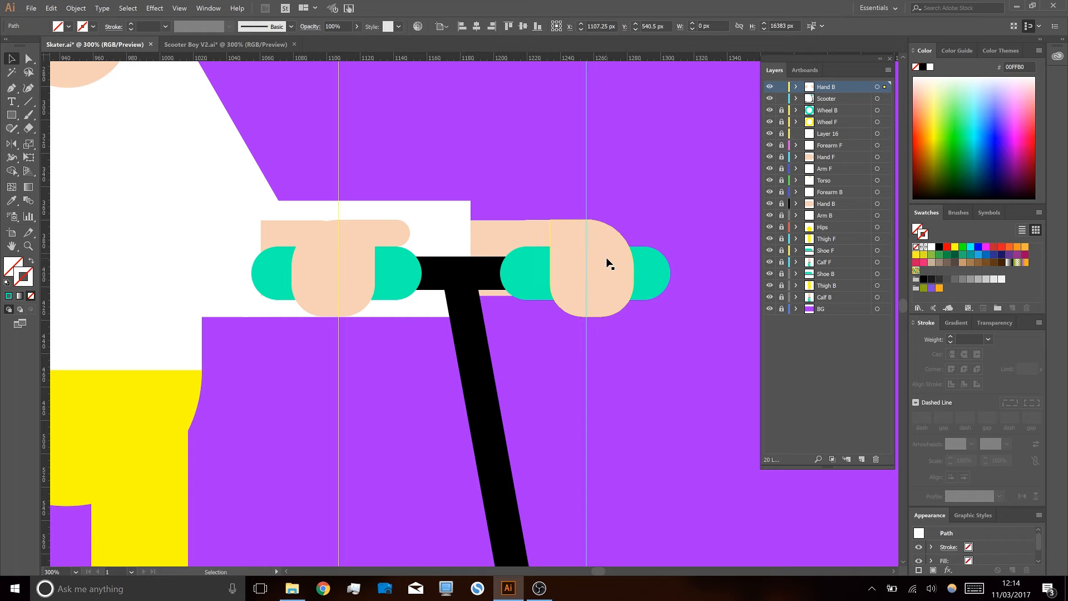
pyautogui.click(606, 257)
pyautogui.scroll(2, 603, 222)
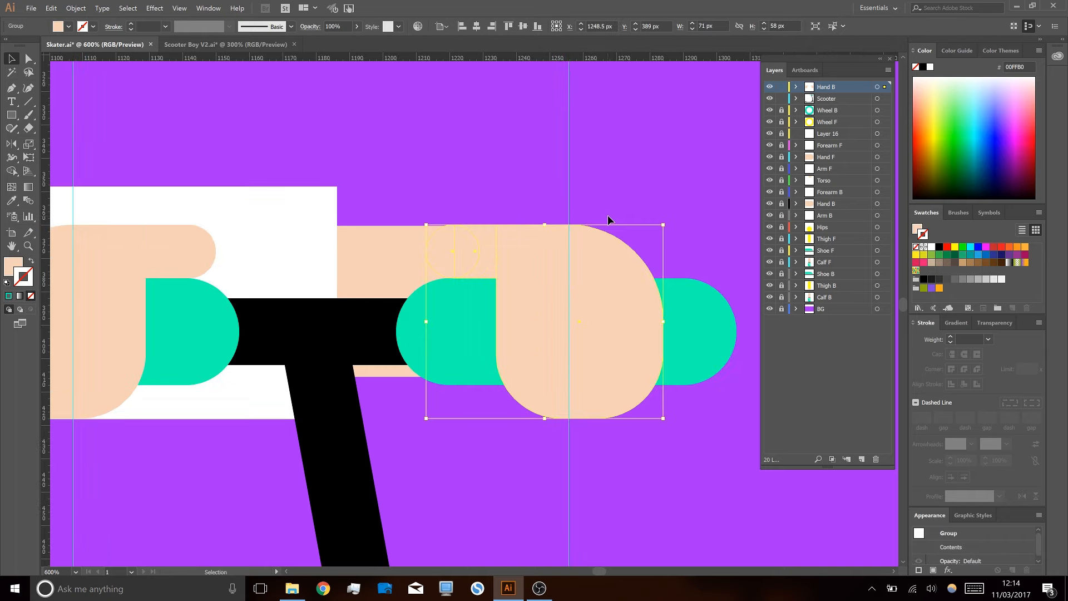
pyautogui.scroll(-2, 599, 212)
pyautogui.click(472, 138)
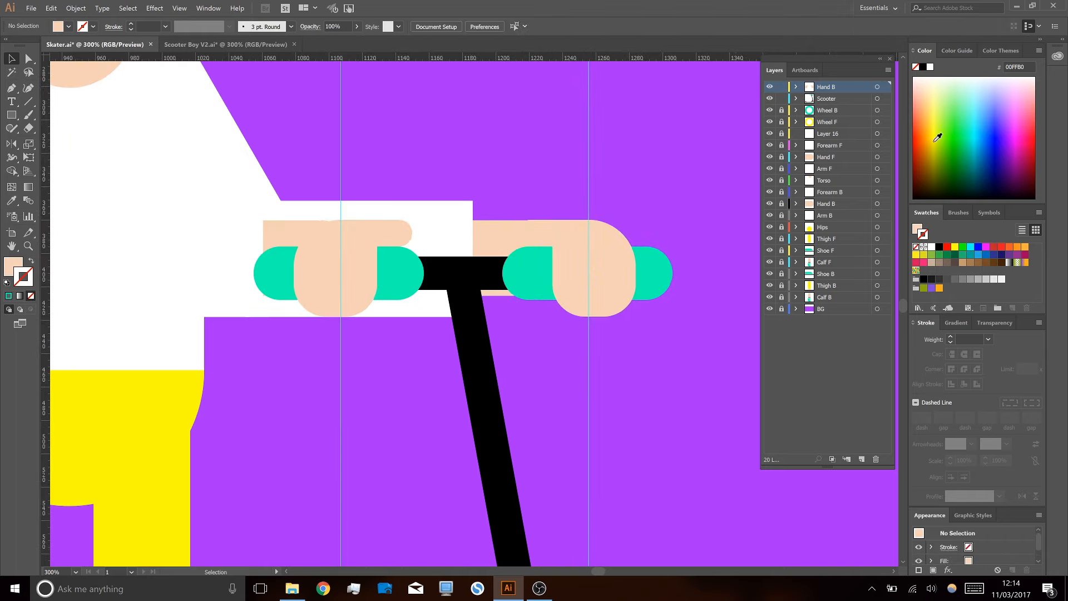
# - Lock the Hand B and Scooter layers and unlock the body layers from Forearm F to Calf B, keeping BG locked
pyautogui.moveTo(782, 87); pyautogui.dragTo(770, 349)
pyautogui.click(781, 309)
pyautogui.click(445, 283)
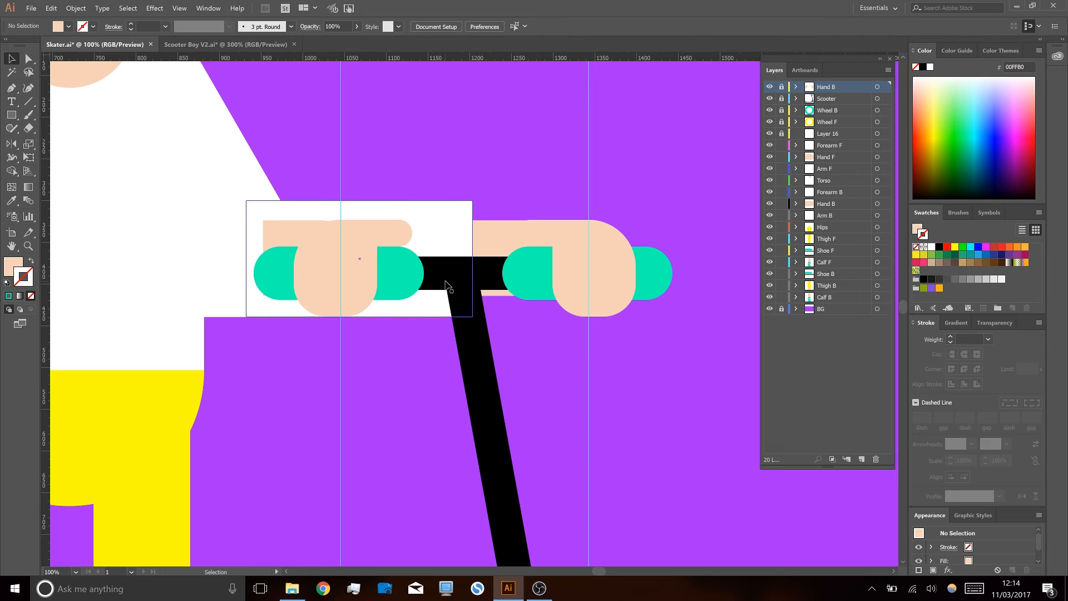
# - Select the whole rider's body and shift it horizontally towards the scooter until the far wrist circle's centre lies on the far vertical guide
pyautogui.hotkey('ctrl', '1')
pyautogui.moveTo(198, 139); pyautogui.dragTo(517, 539)
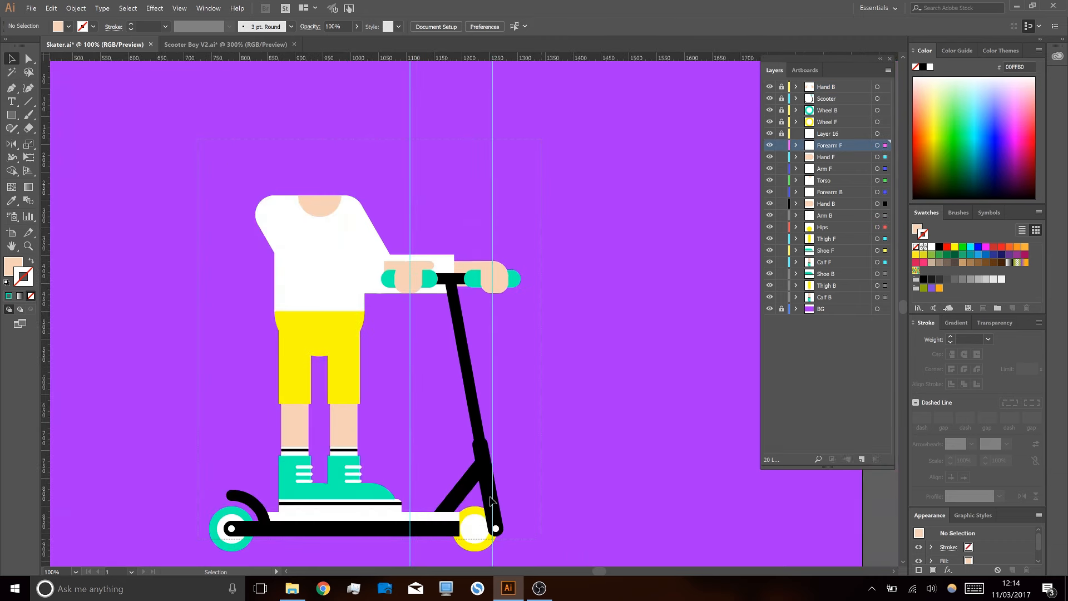
pyautogui.scroll(3, 389, 382)
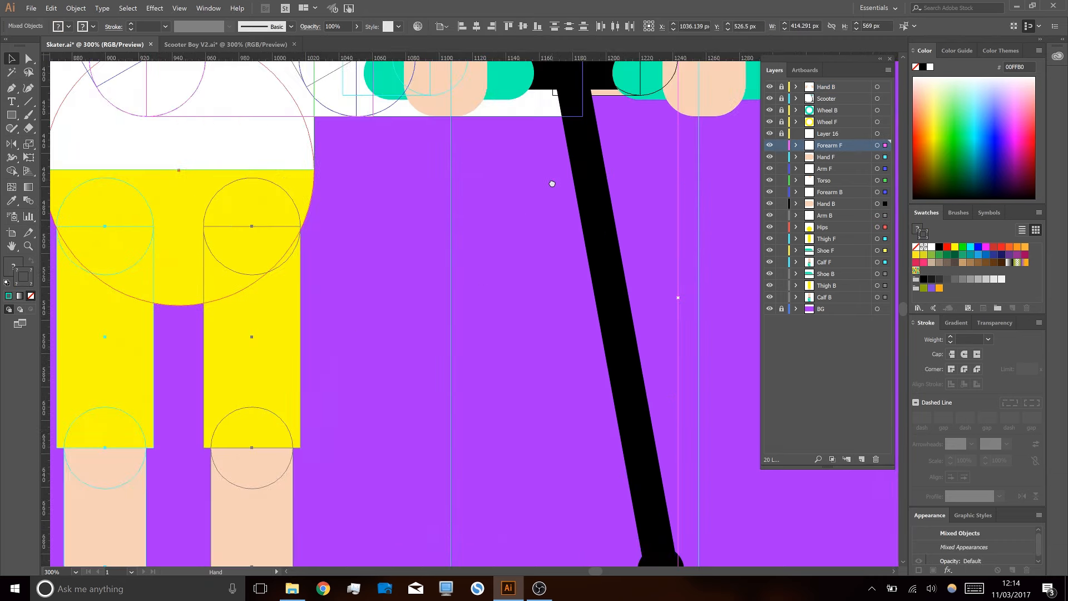
pyautogui.moveTo(551, 183); pyautogui.dragTo(475, 365)
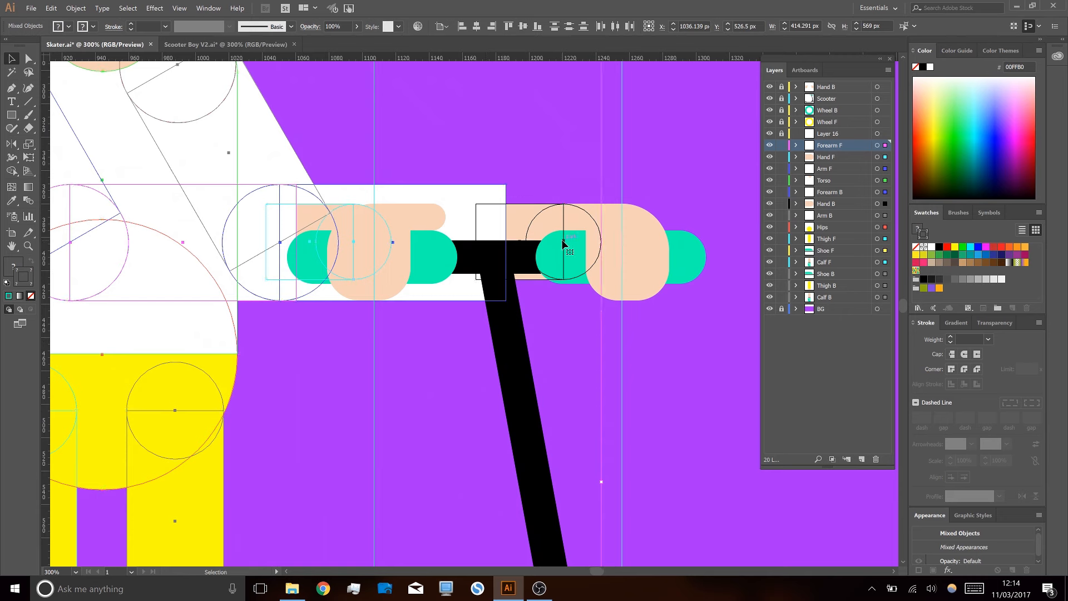
pyautogui.moveTo(564, 243); pyautogui.dragTo(622, 251)
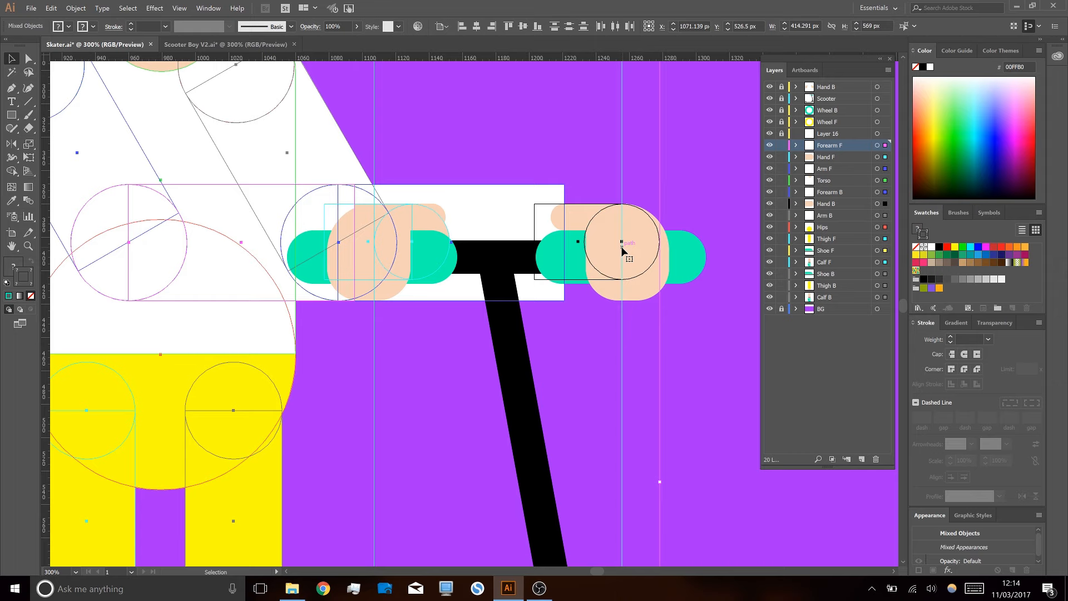
pyautogui.click(496, 129)
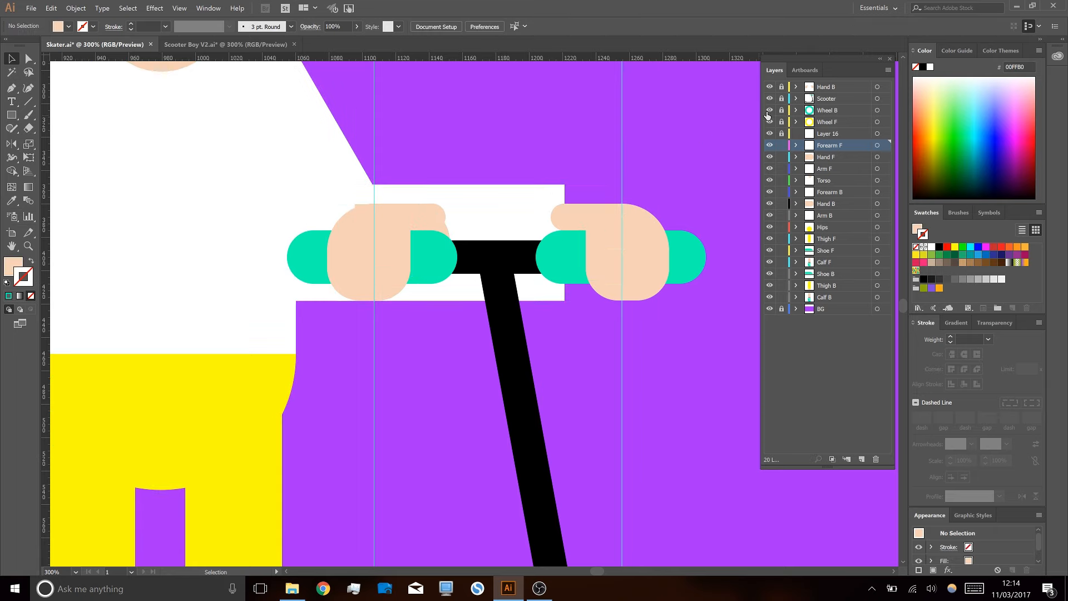
# - Lock the body layers, unlock the Hand B layer and move the near hand group slightly towards the stem, to X 1117.5 px
pyautogui.moveTo(781, 145); pyautogui.dragTo(782, 301)
pyautogui.click(359, 254)
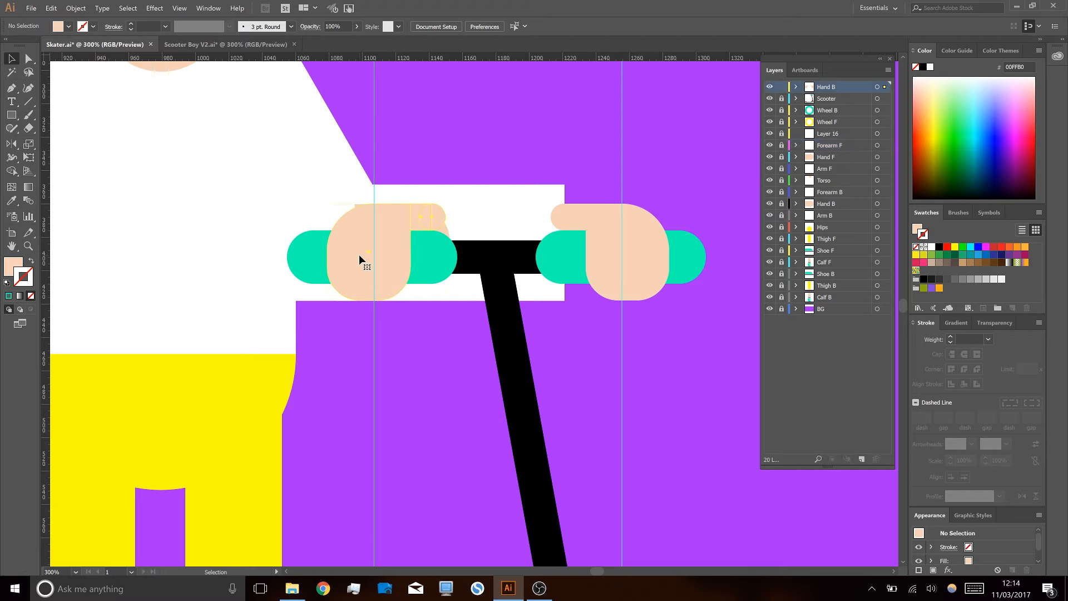
pyautogui.moveTo(396, 241); pyautogui.dragTo(404, 242)
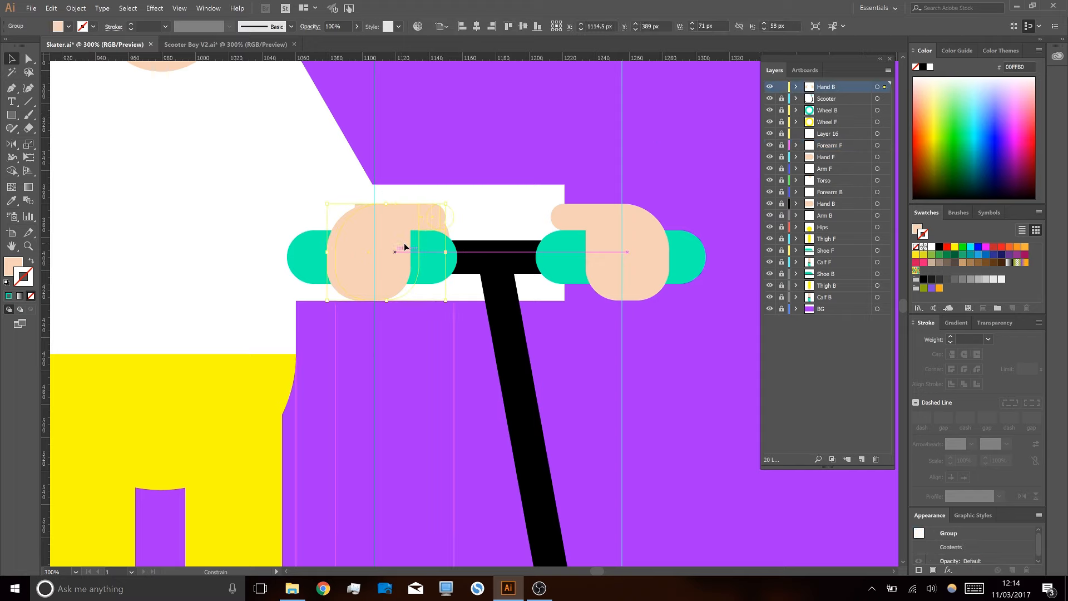
pyautogui.scroll(1, 370, 270)
pyautogui.scroll(1, 390, 254)
pyautogui.moveTo(413, 235); pyautogui.dragTo(407, 240)
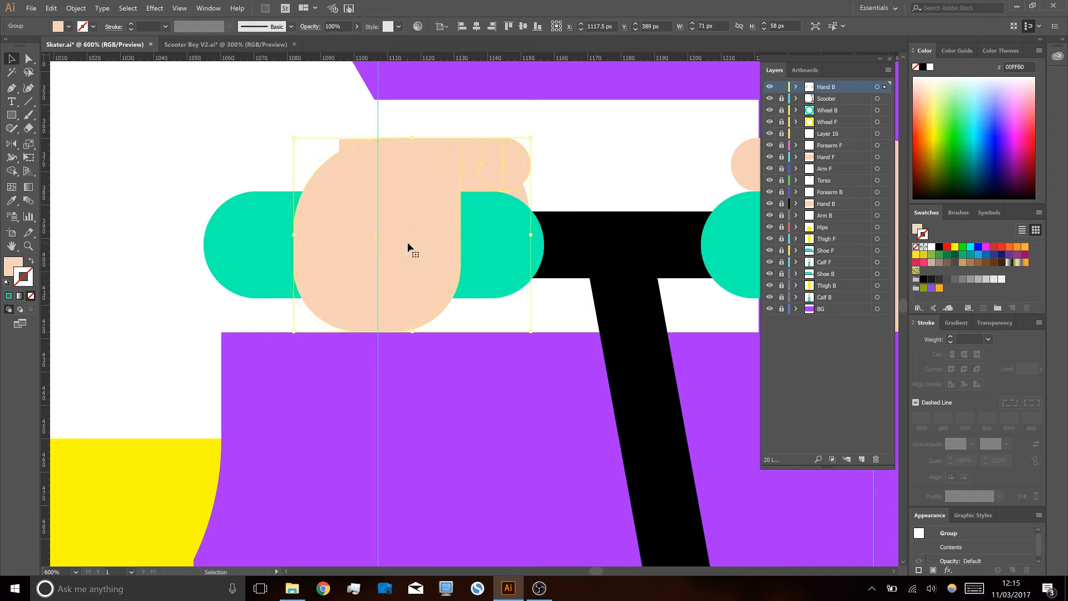
pyautogui.scroll(-2, 409, 246)
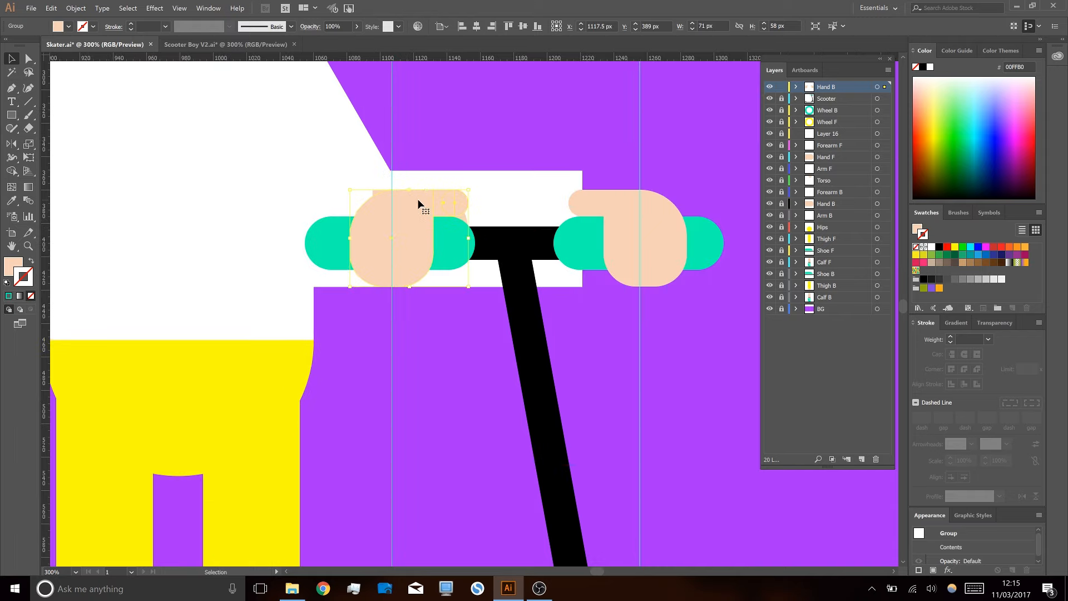
pyautogui.click(467, 219)
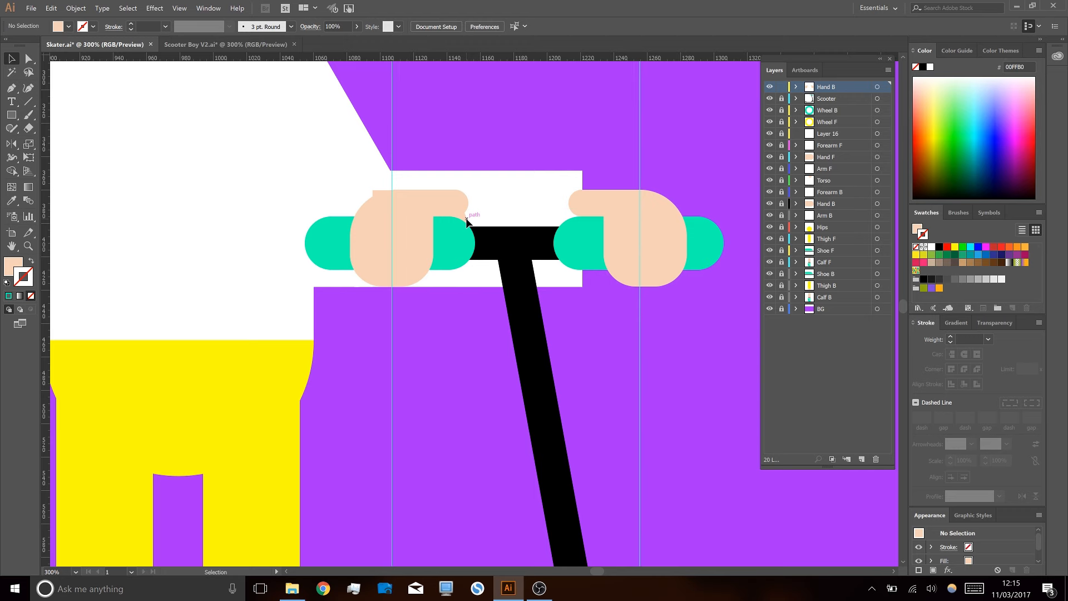
# - Examine how the hands overlap the wrist and forearm joints in outline and preview, comparing them with the Scooter Boy V2 document
pyautogui.hotkey('ctrl', 'y')
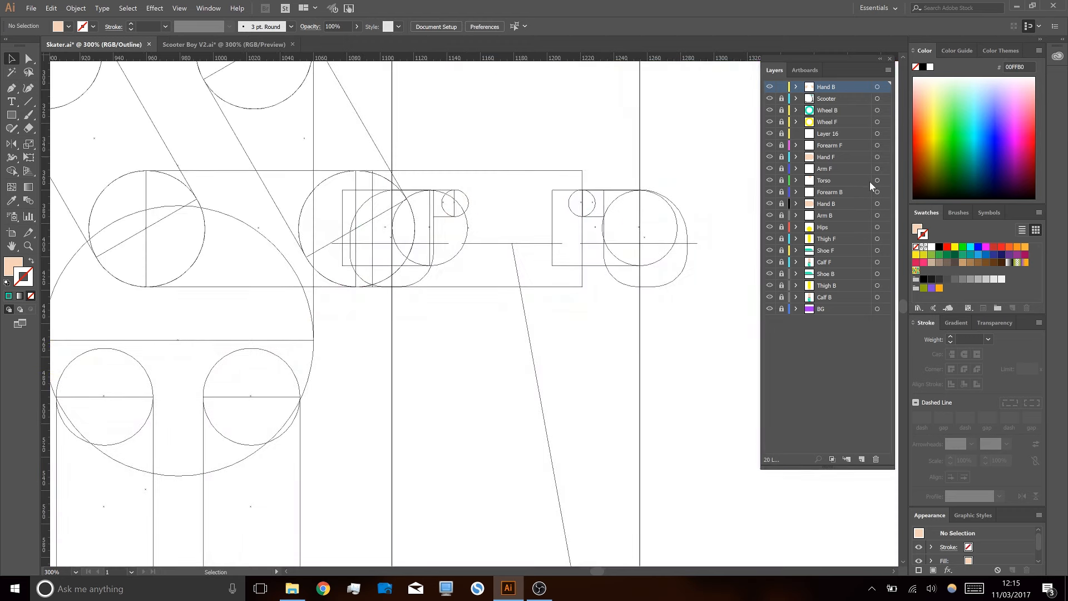
pyautogui.hotkey('ctrl', 'y')
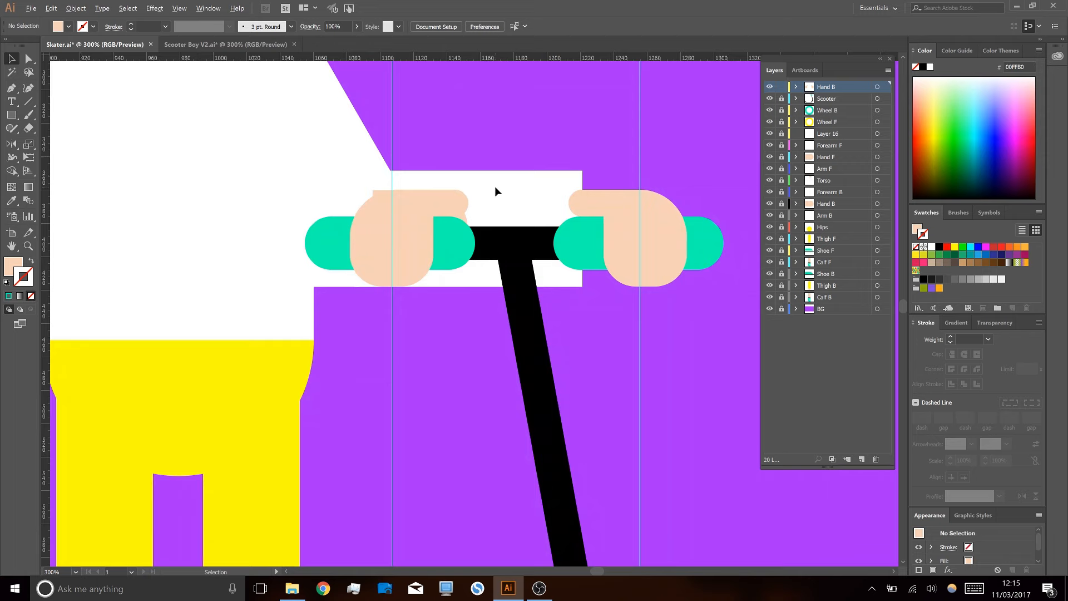
pyautogui.hotkey('ctrl', '-')
pyautogui.hotkey('ctrl', '-')
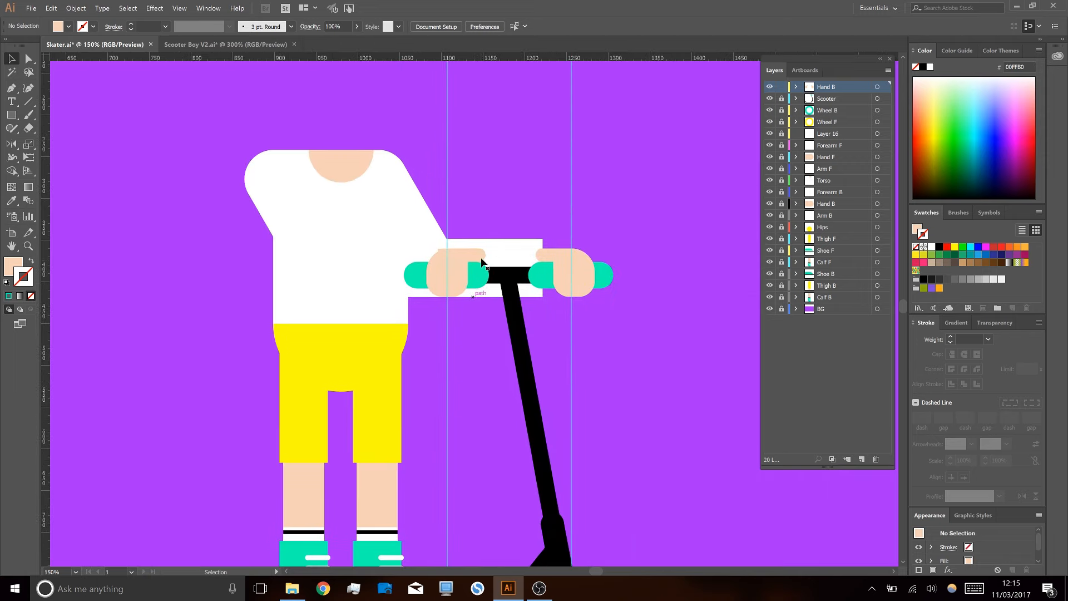
pyautogui.scroll(1, 482, 264)
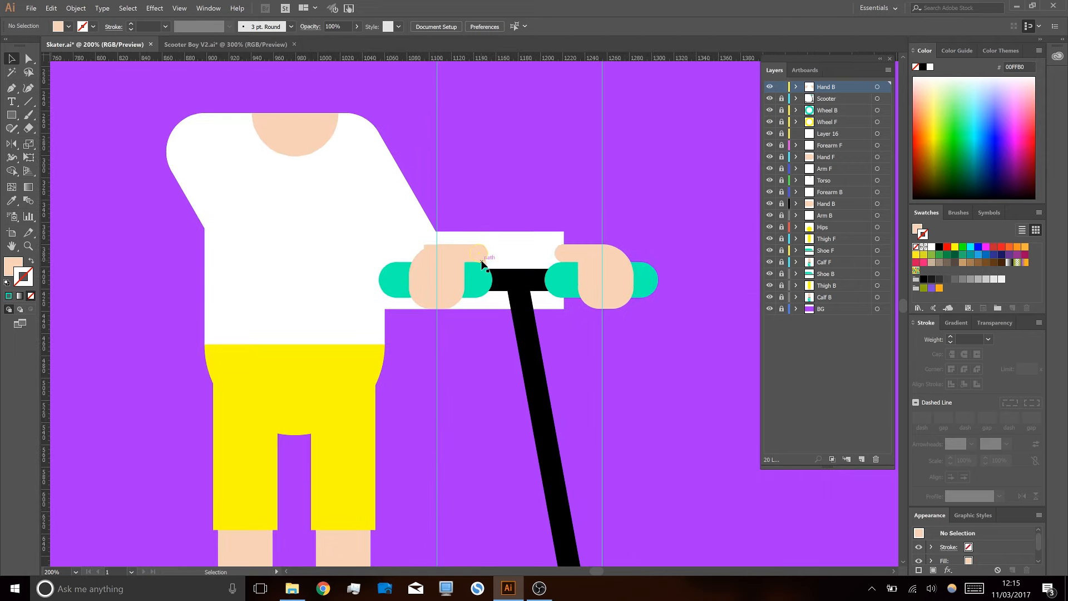
pyautogui.click(195, 45)
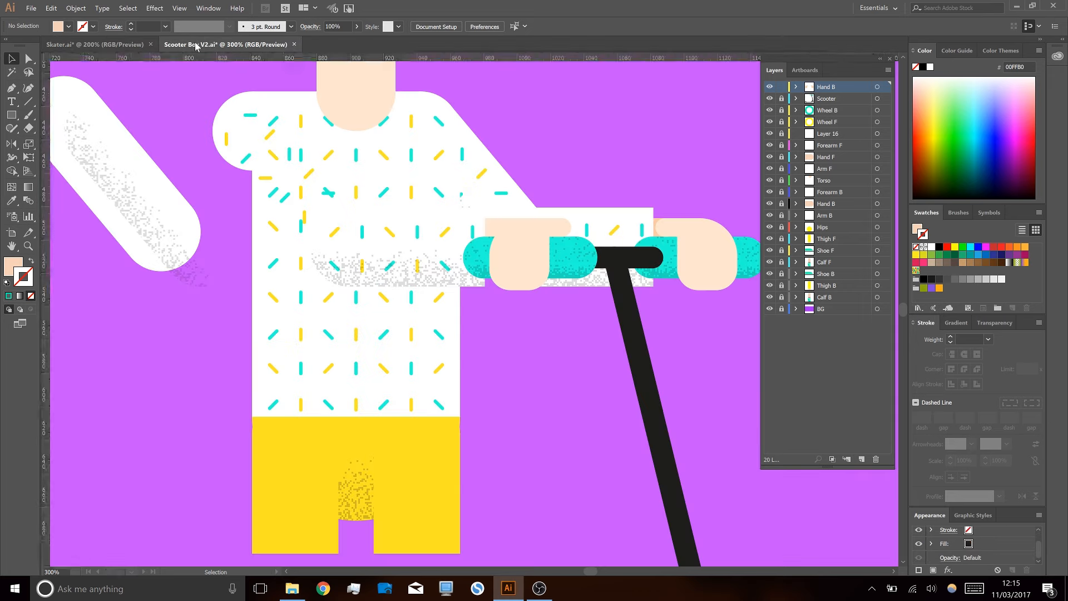
pyautogui.click(96, 45)
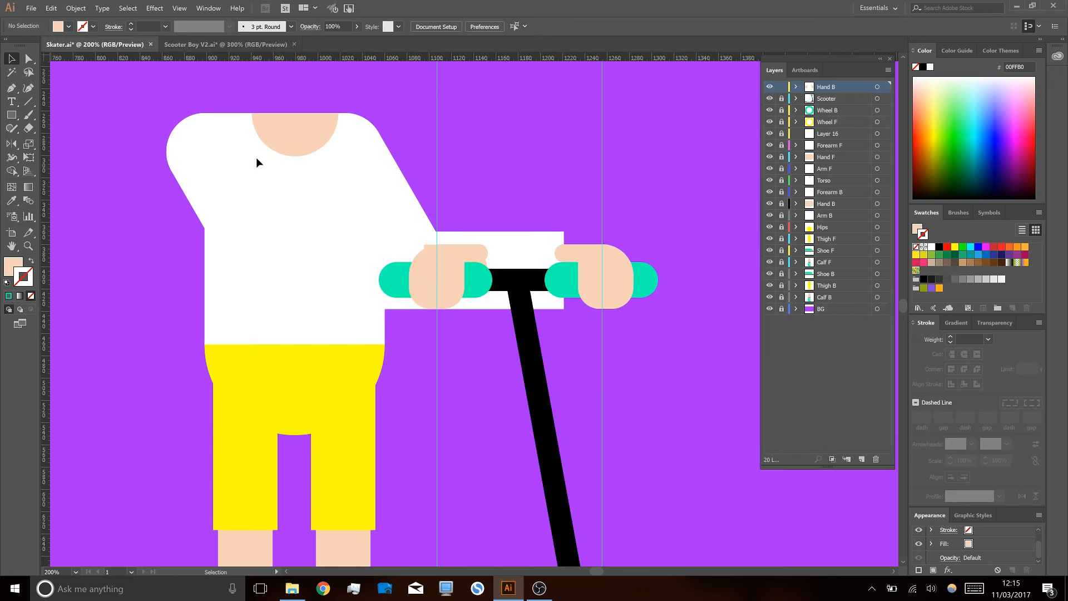
pyautogui.moveTo(403, 393); pyautogui.dragTo(472, 352)
pyautogui.hotkey('ctrl', 'y')
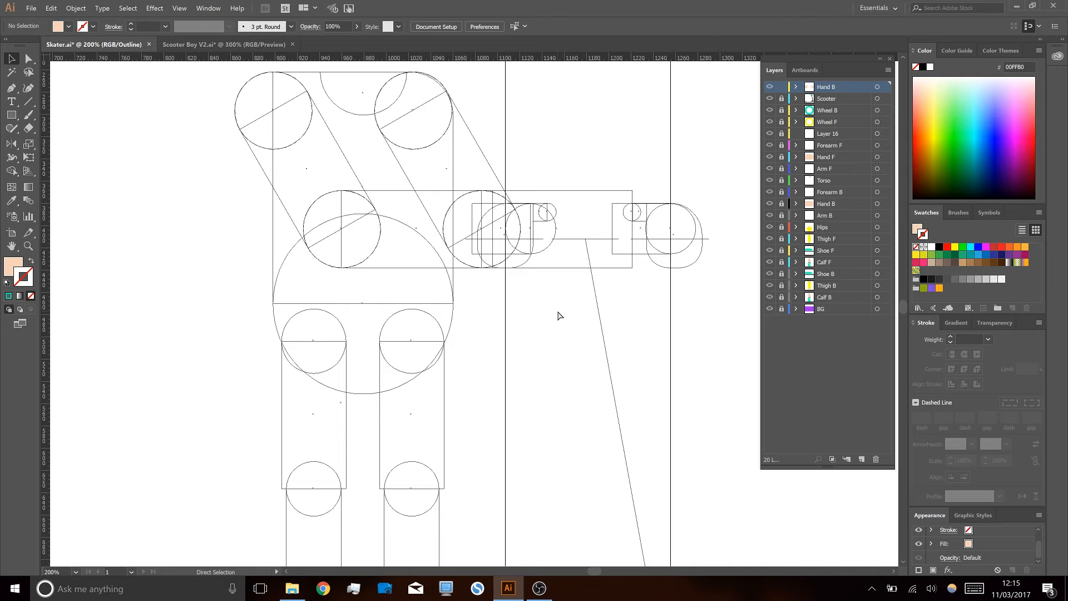
pyautogui.hotkey('ctrl', '=')
pyautogui.hotkey('ctrl', 'y')
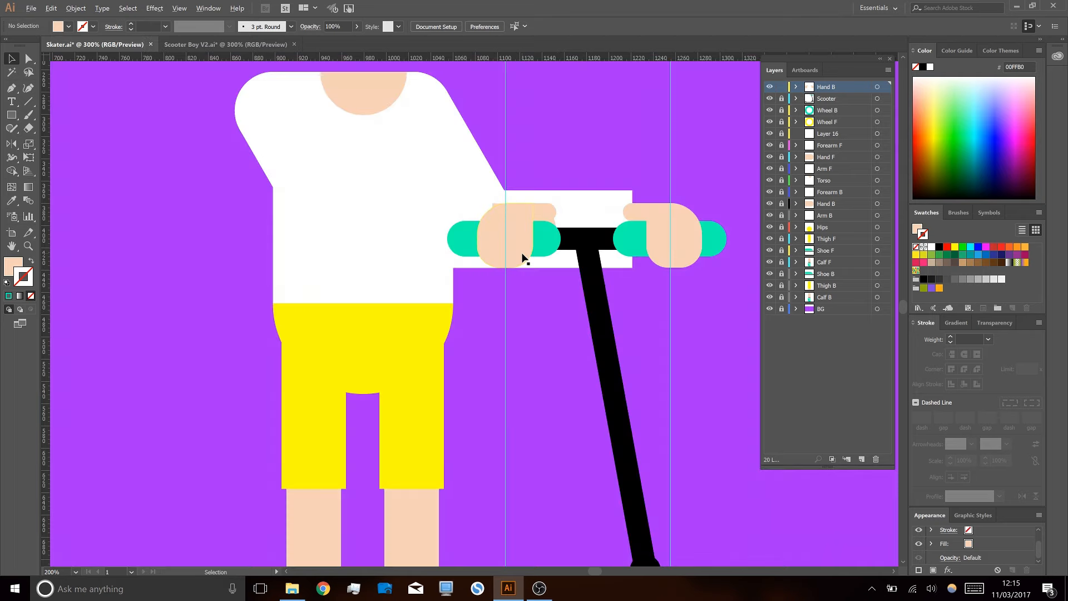
pyautogui.scroll(-1, 562, 203)
pyautogui.moveTo(565, 268); pyautogui.dragTo(549, 316)
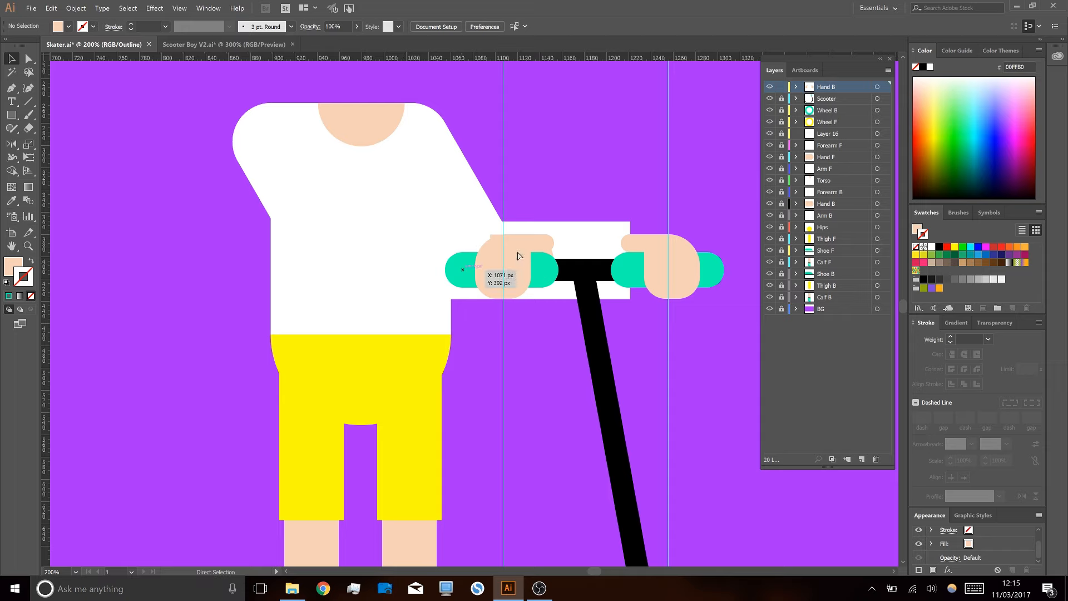
pyautogui.hotkey('ctrl', 'y')
pyautogui.hotkey('ctrl', 'y')
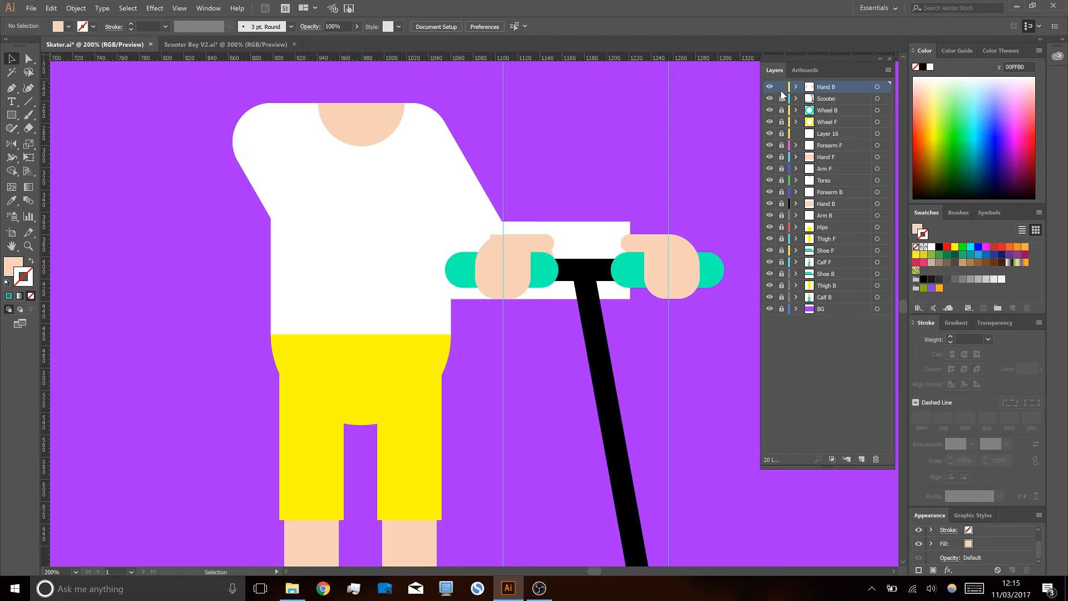
# - Move the near hand group aside horizontally and place a vertical guide at X 1130 px through the uncovered wrist circle's centre
pyautogui.moveTo(524, 264); pyautogui.dragTo(756, 335)
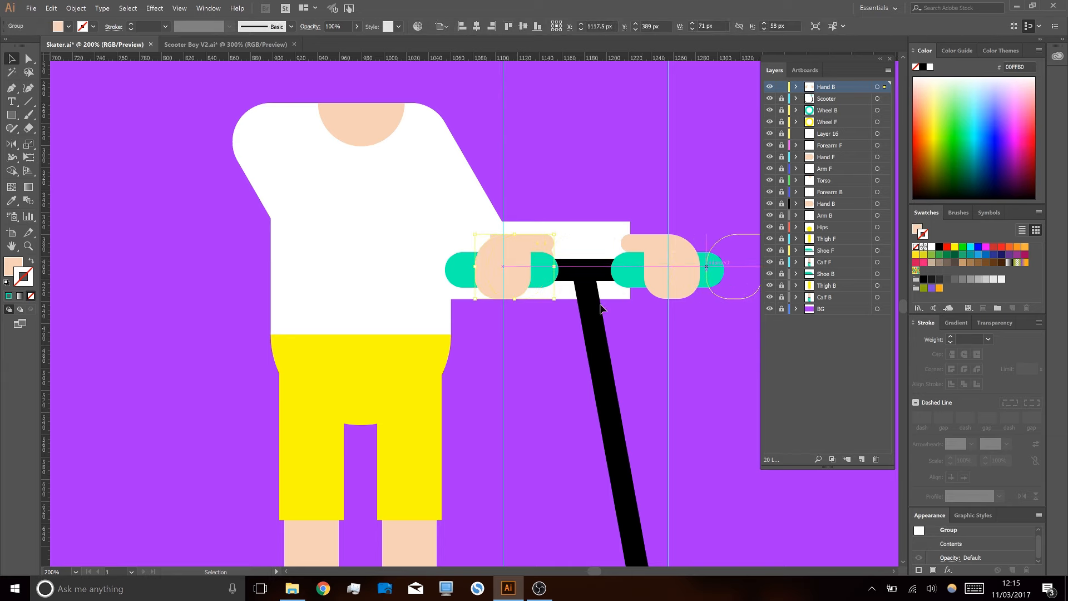
pyautogui.click(538, 239)
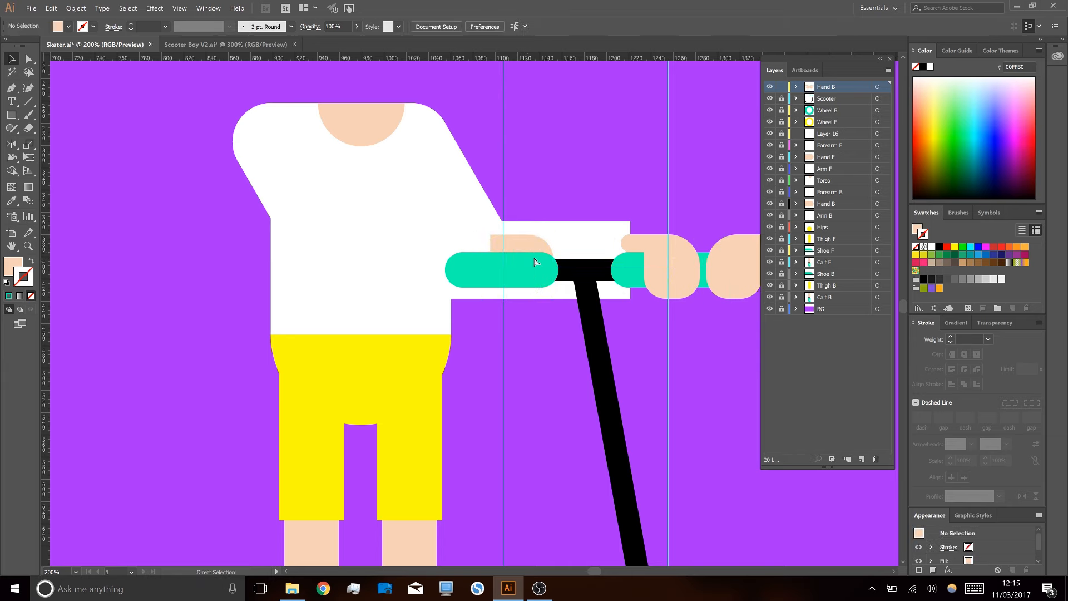
pyautogui.hotkey('ctrl', 'y')
pyautogui.moveTo(46, 358); pyautogui.dragTo(529, 236)
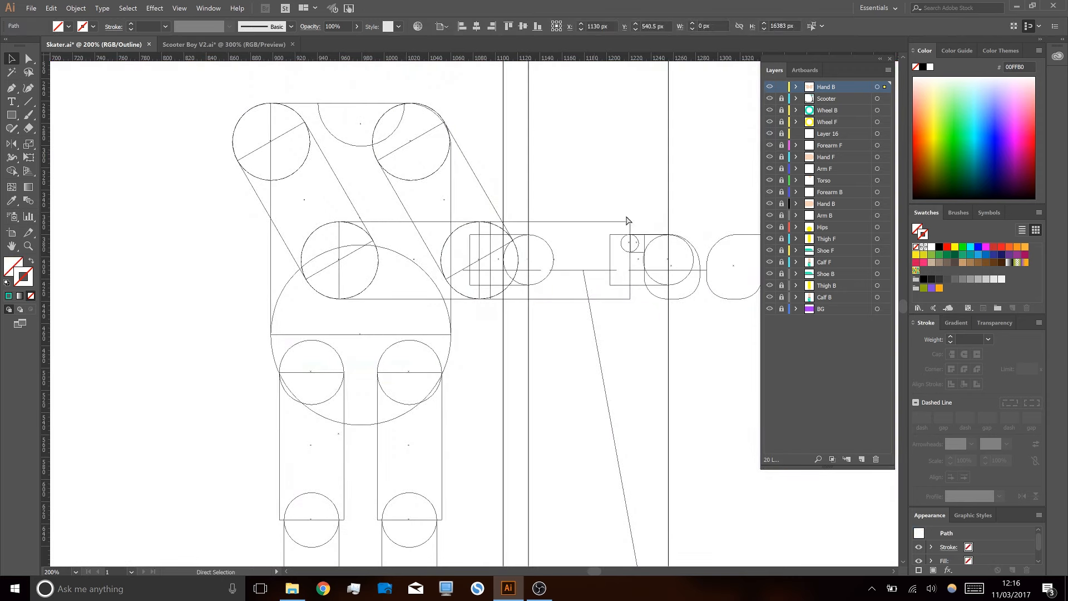
pyautogui.hotkey('ctrl', 'y')
# - Bring the near hand group back over the near grip area and try a position closer to the stem, at X 1155.5 px
pyautogui.moveTo(532, 330); pyautogui.dragTo(305, 314)
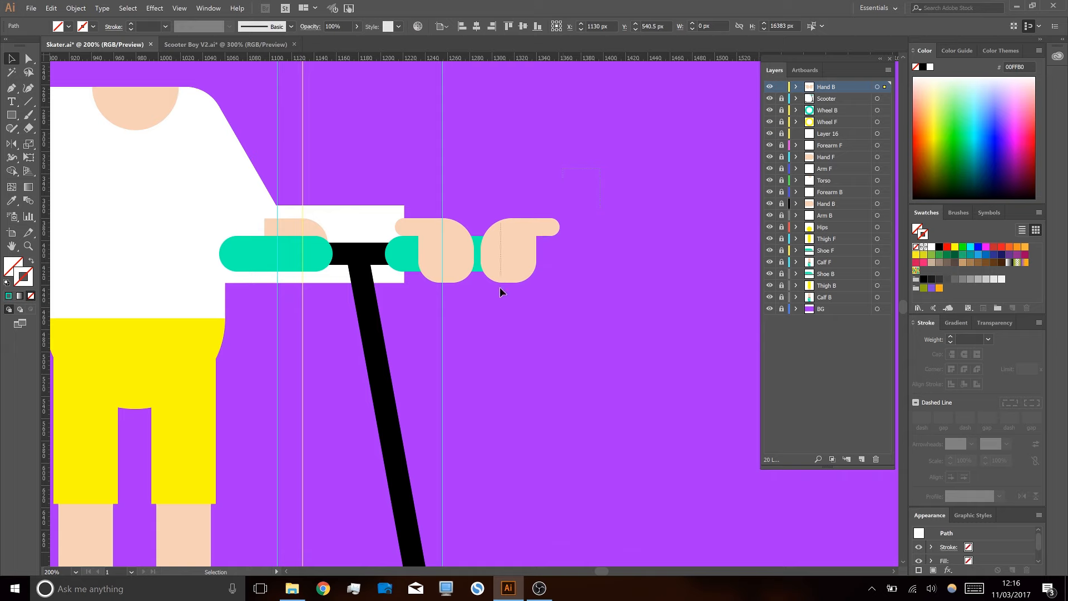
pyautogui.moveTo(520, 255); pyautogui.dragTo(308, 250)
pyautogui.scroll(3, 307, 249)
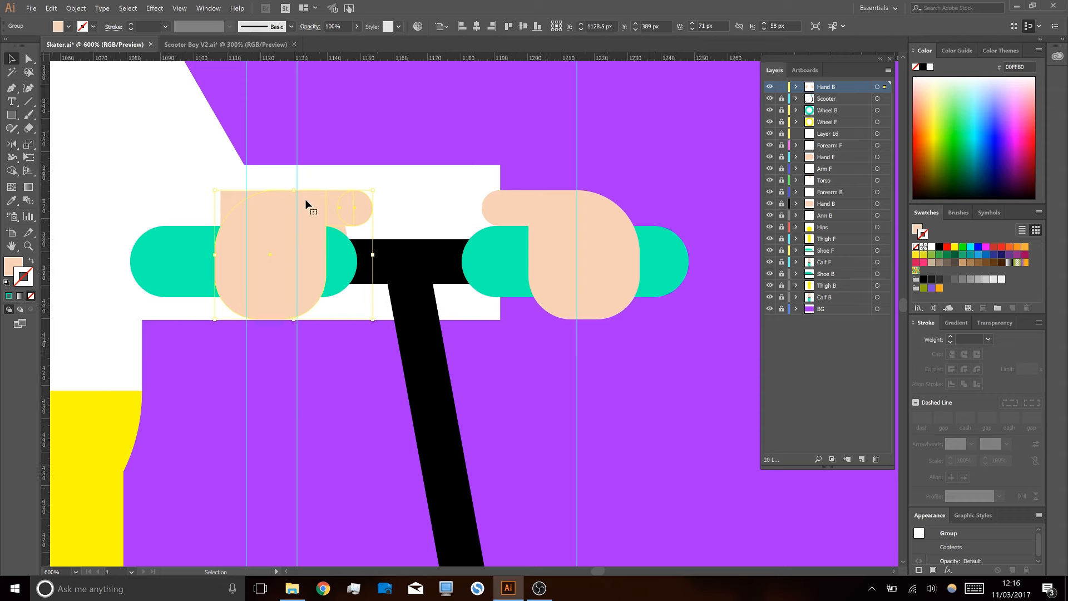
pyautogui.scroll(1, 301, 198)
pyautogui.moveTo(281, 201); pyautogui.dragTo(386, 226)
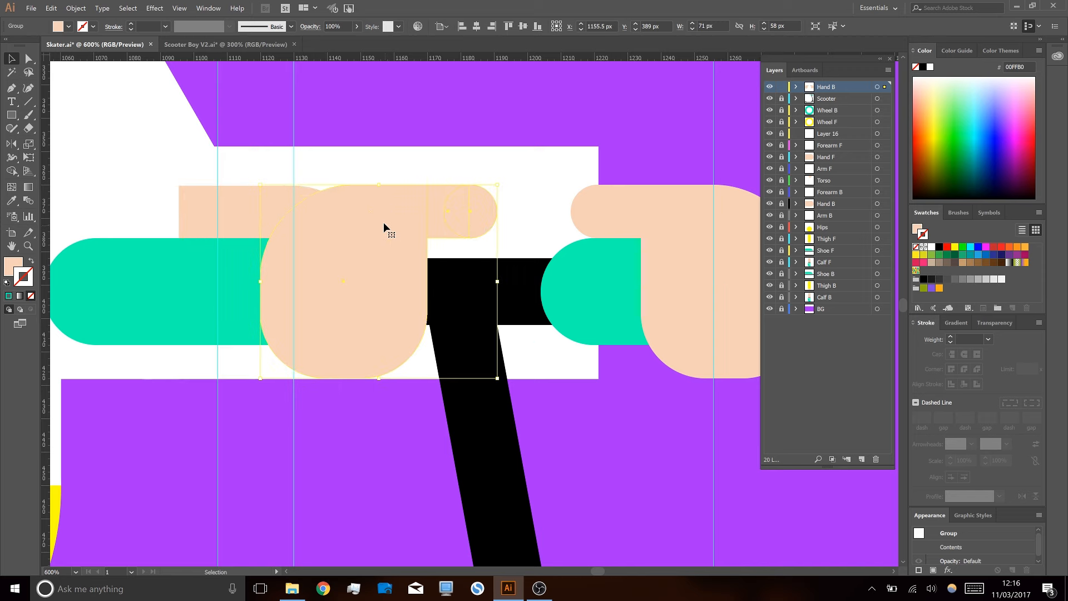
# - Check the hand overlap in the Scooter Boy V2 document, and centre the near hand's palm on the new guide in Skater.ai, at X 1139.5 px
pyautogui.click(191, 48)
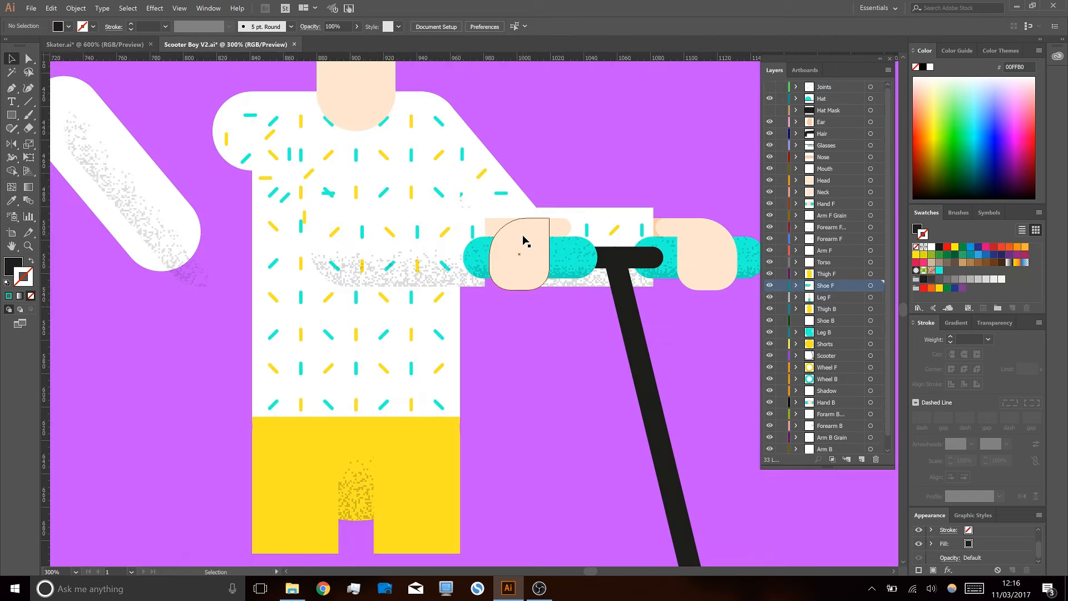
pyautogui.hotkey('ctrl', 'y')
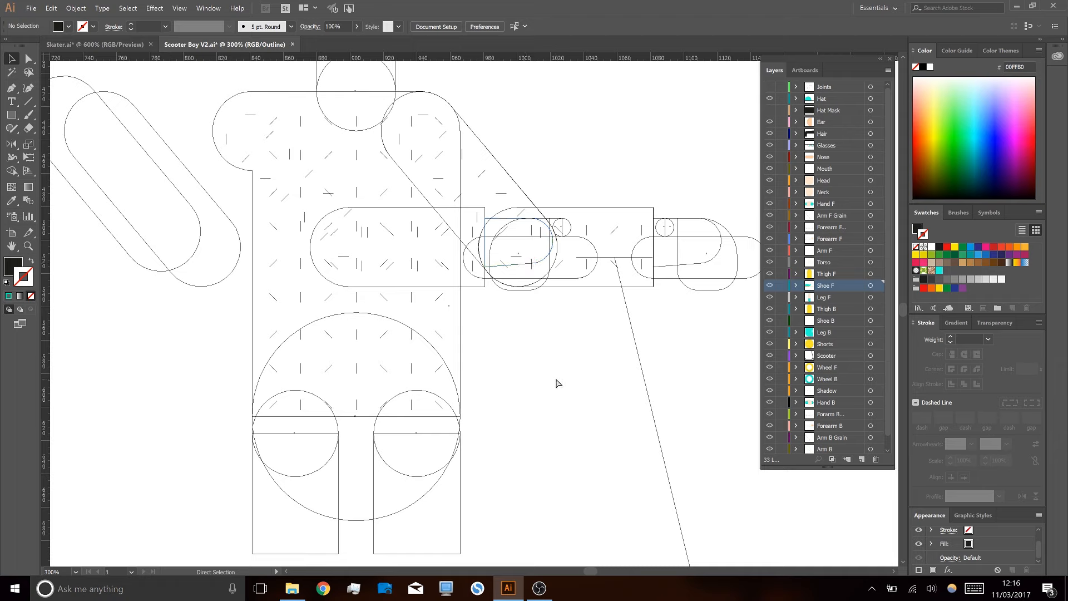
pyautogui.hotkey('ctrl', 'y')
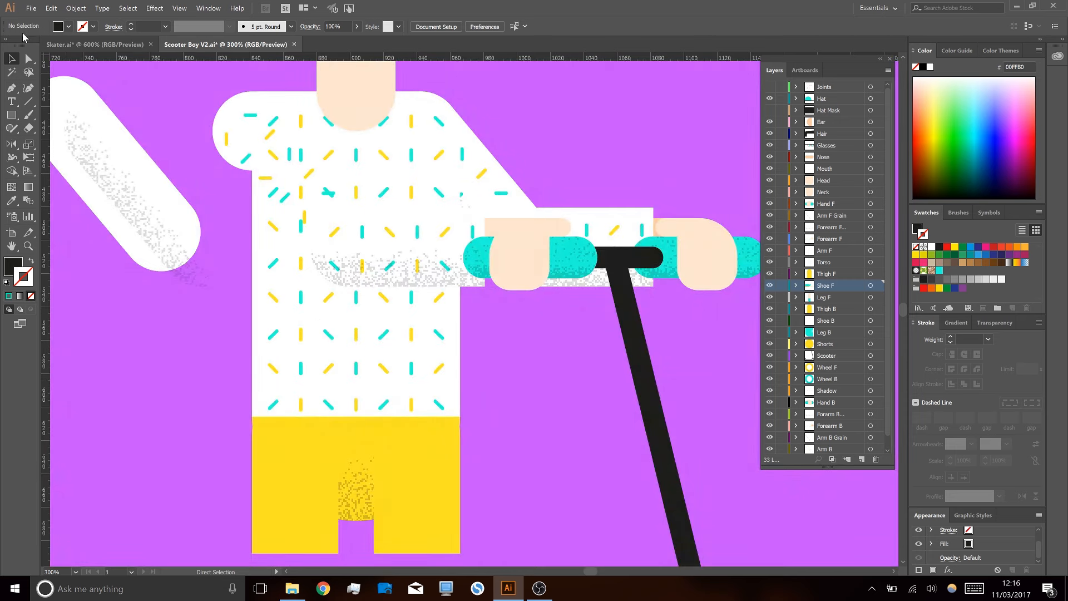
pyautogui.click(95, 44)
pyautogui.moveTo(337, 243); pyautogui.dragTo(294, 245)
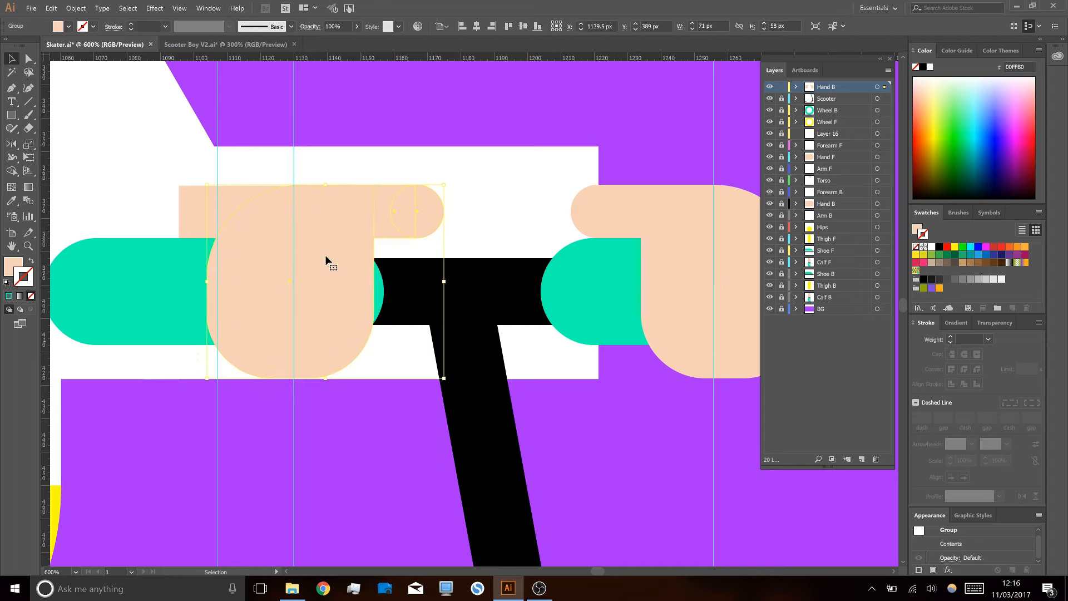
# - Select all three vertical guides and delete them
pyautogui.scroll(-3, 310, 269)
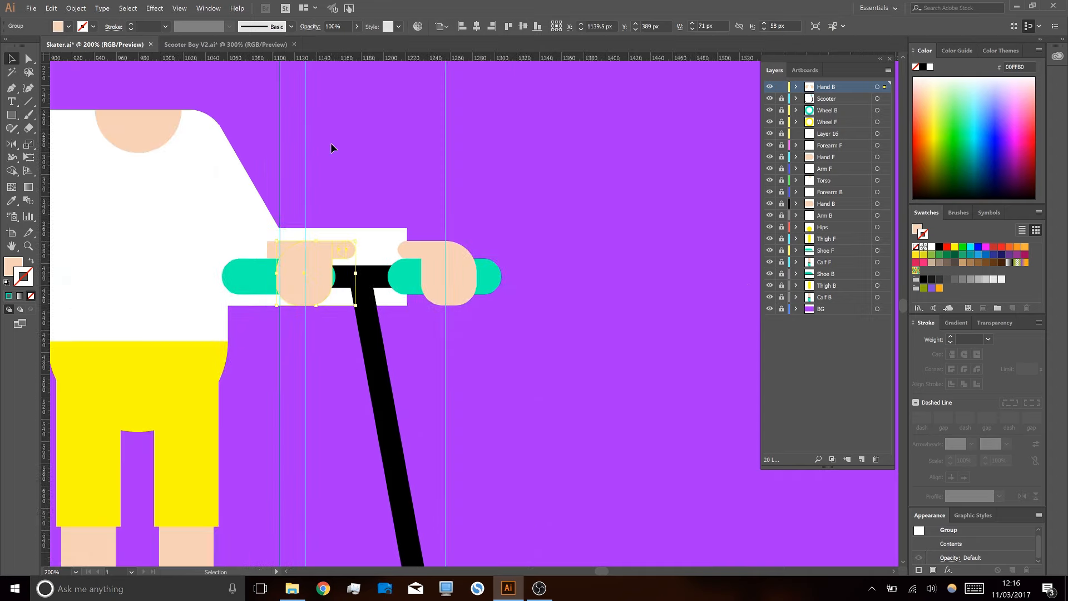
pyautogui.click(279, 128)
pyautogui.moveTo(279, 128); pyautogui.dragTo(513, 175)
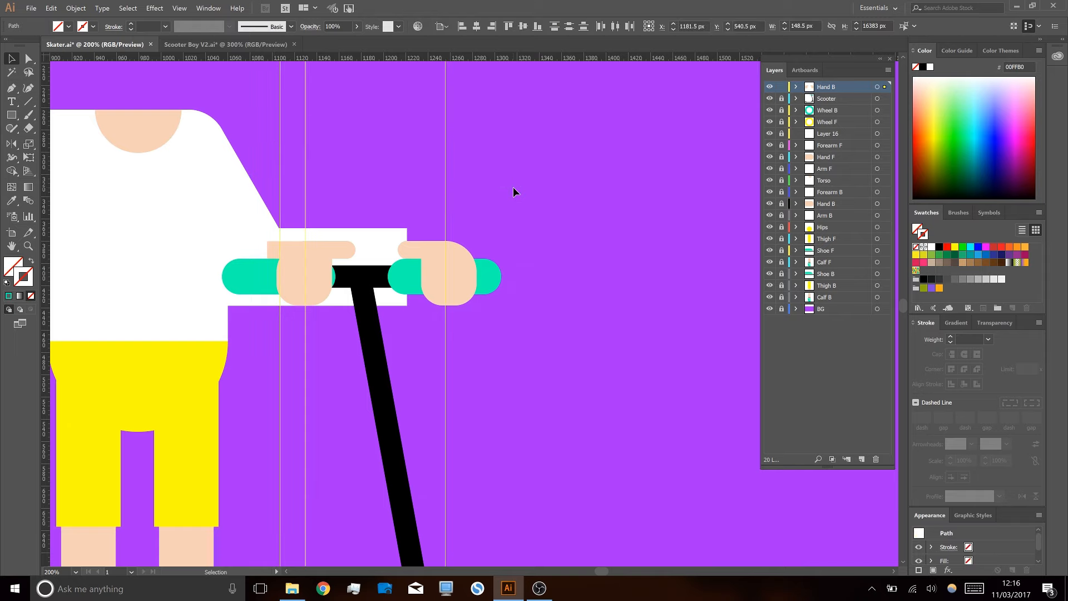
pyautogui.press('Delete')
# - Lock the Hand B layer, unlock the Scooter layer and nudge the near grip towards the stem to X 1134 px
pyautogui.moveTo(429, 184); pyautogui.dragTo(596, 178)
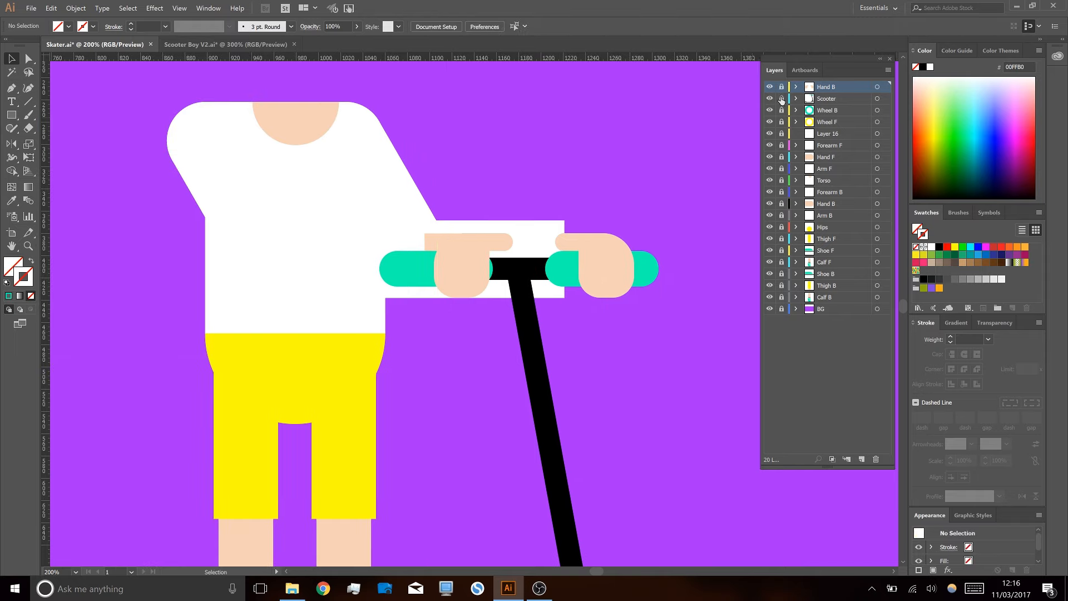
pyautogui.press('a')
pyautogui.moveTo(356, 246); pyautogui.dragTo(699, 291)
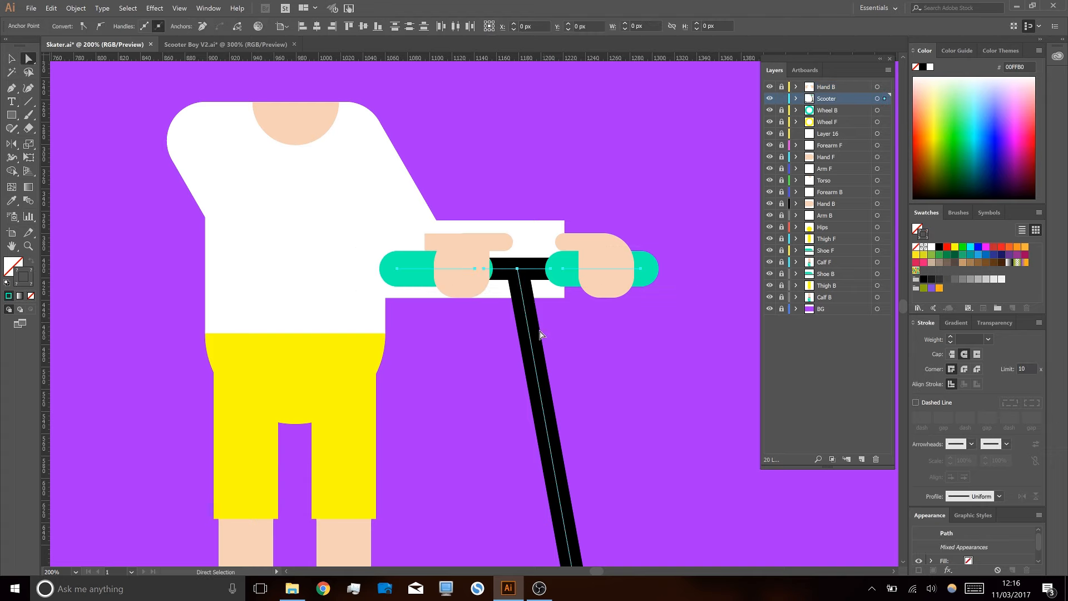
pyautogui.click(495, 384)
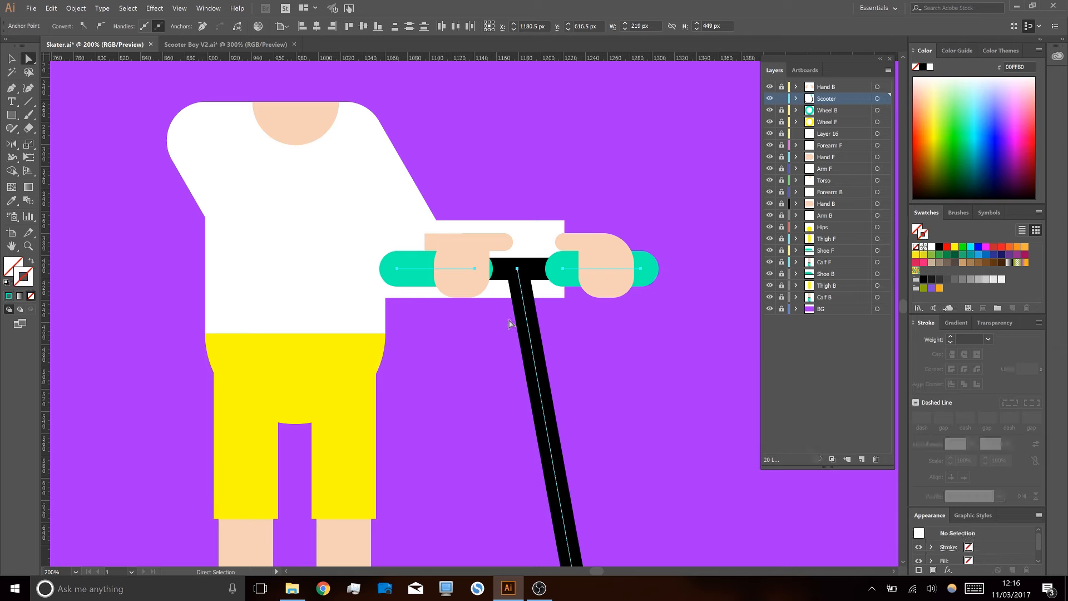
pyautogui.click(420, 269)
pyautogui.press('Right')
pyautogui.press('Right')
pyautogui.press('Right')
pyautogui.press('Right')
pyautogui.press('Right')
pyautogui.press('Right')
pyautogui.press('Right')
pyautogui.press('Right')
pyautogui.press('Right')
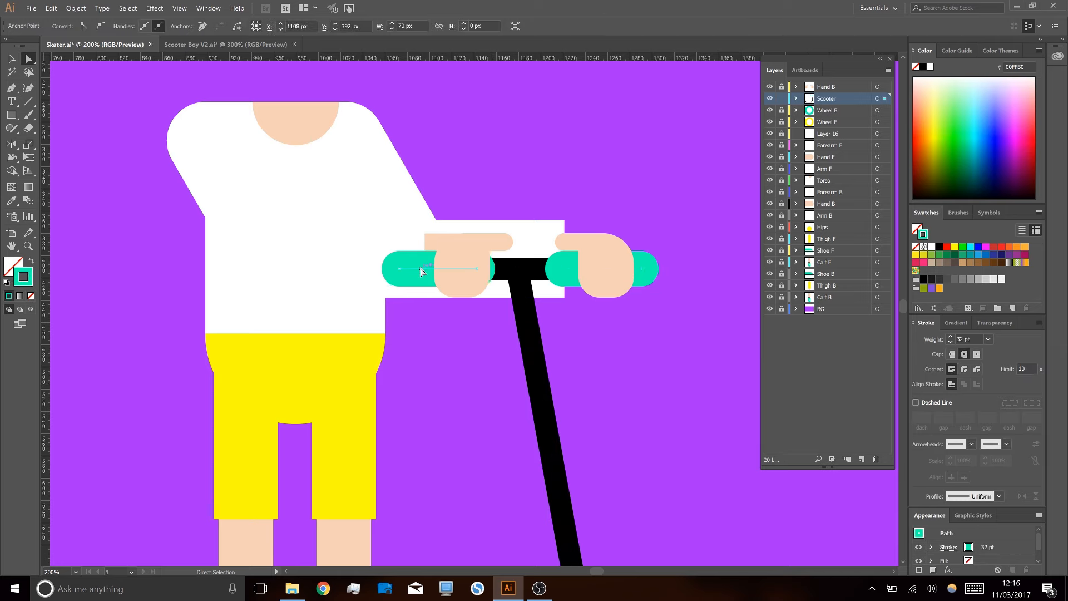
pyautogui.press('Right')
pyautogui.press('Right')
pyautogui.press('Right')
pyautogui.press('Right')
pyautogui.press('Right')
pyautogui.press('Right')
pyautogui.press('Right')
pyautogui.press('Right')
pyautogui.press('Right')
pyautogui.press('Right')
pyautogui.press('Right')
pyautogui.press('Right')
pyautogui.press('Right')
pyautogui.press('Right')
pyautogui.press('Right')
pyautogui.press('Right')
pyautogui.press('Right')
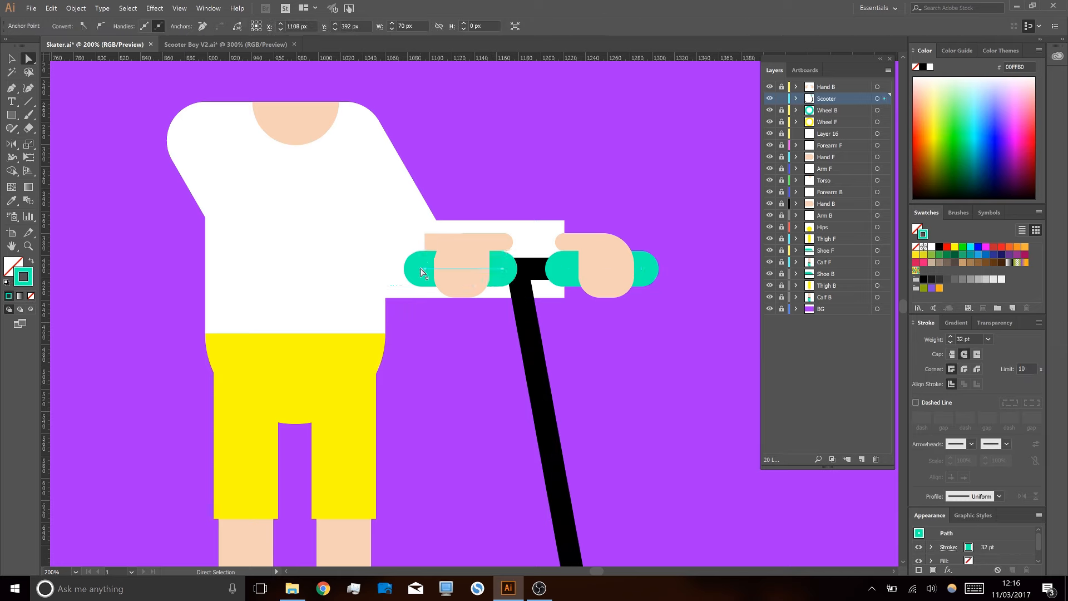
pyautogui.press('Right')
pyautogui.press('Right')
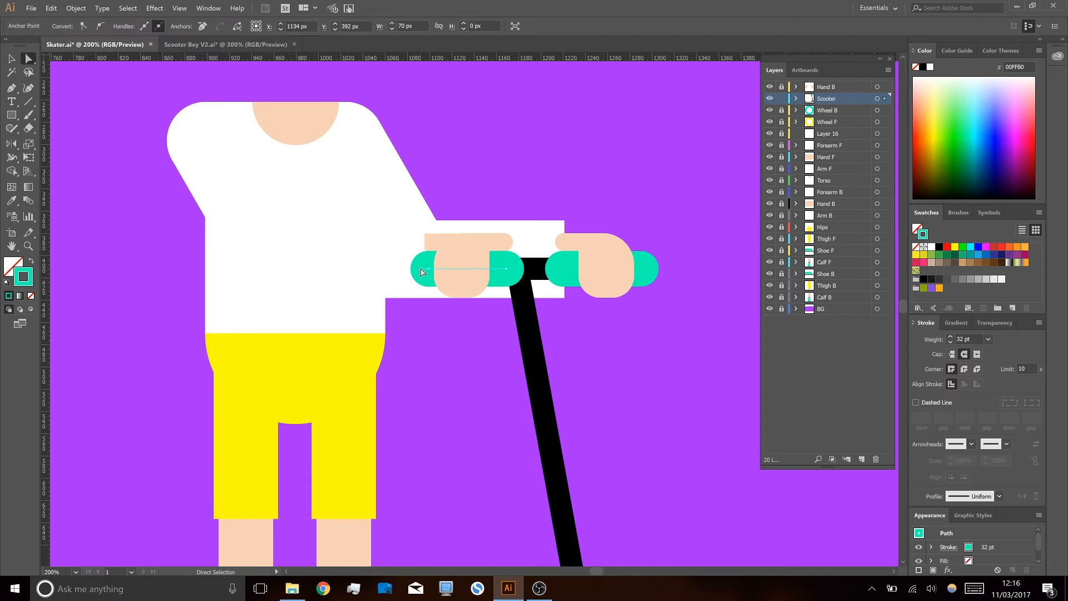
# - Nudge the far grip outwards, away from the stem, to X 1259 px
pyautogui.click(571, 273)
pyautogui.press('Right')
pyautogui.press('Right')
pyautogui.press('Right')
pyautogui.press('Right')
# - Isolate the scooter's stem line and move its upper anchor along the handlebar to X 1196 px, Y 392 px, between the grips
pyautogui.click(526, 310)
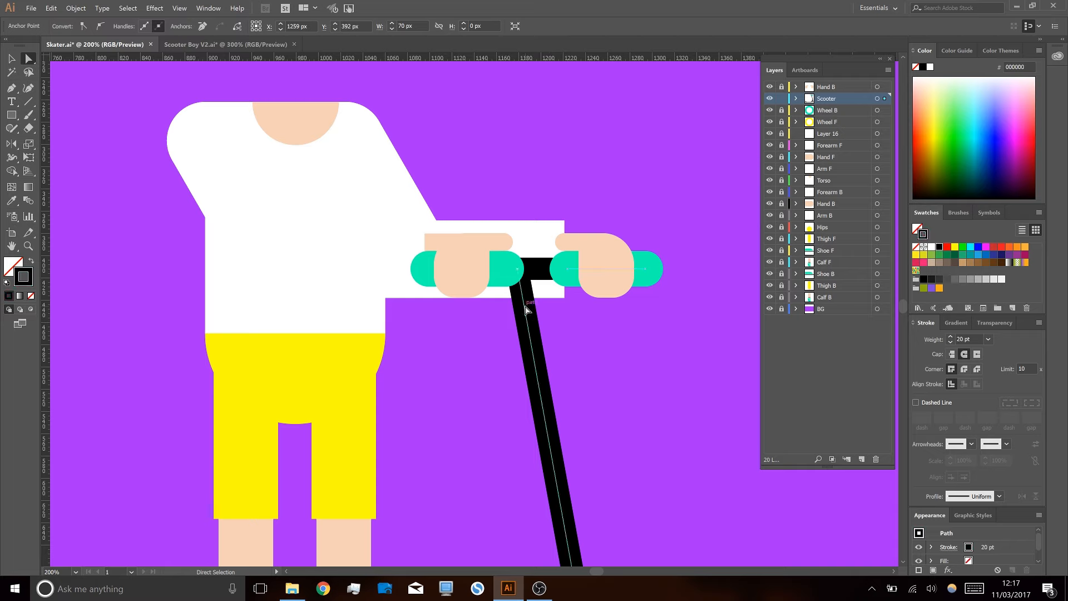
pyautogui.click(529, 273)
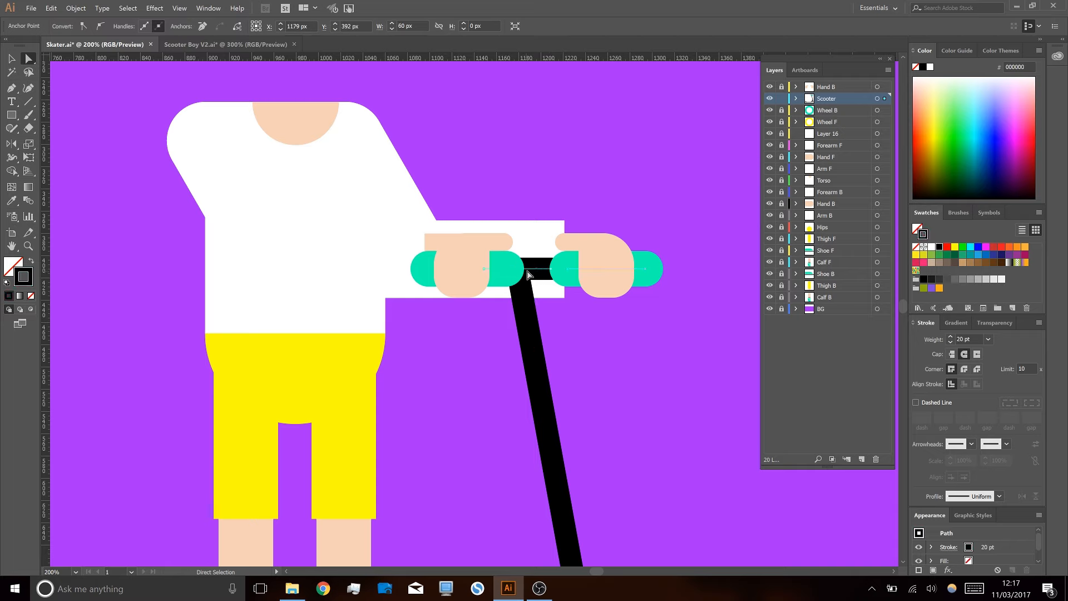
pyautogui.press('v')
pyautogui.click(546, 317)
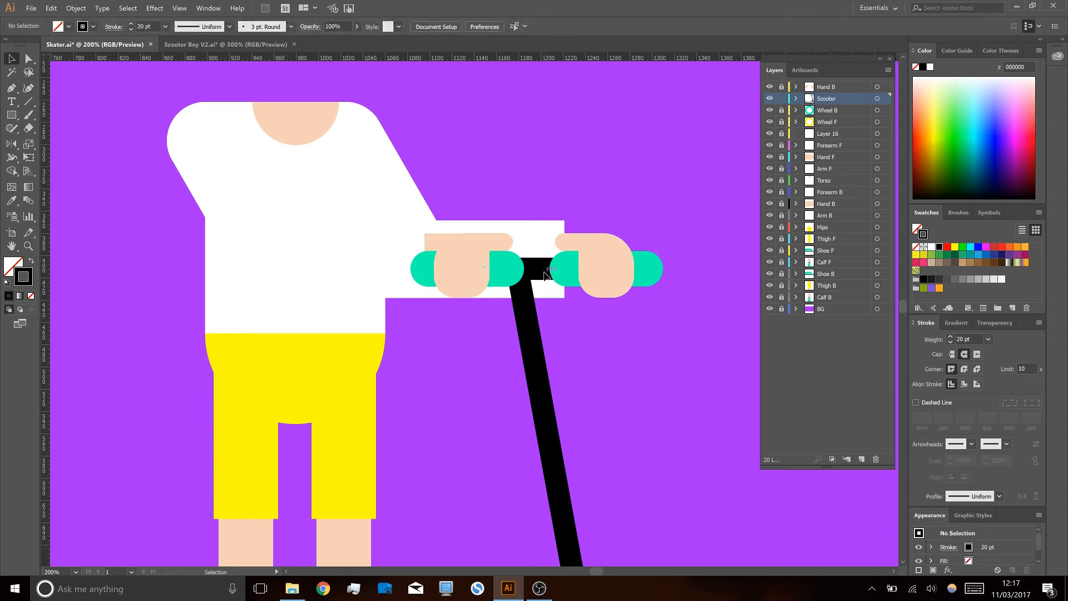
pyautogui.press('a')
pyautogui.press('v')
pyautogui.click(530, 338)
pyautogui.doubleClick(534, 338)
pyautogui.press('a')
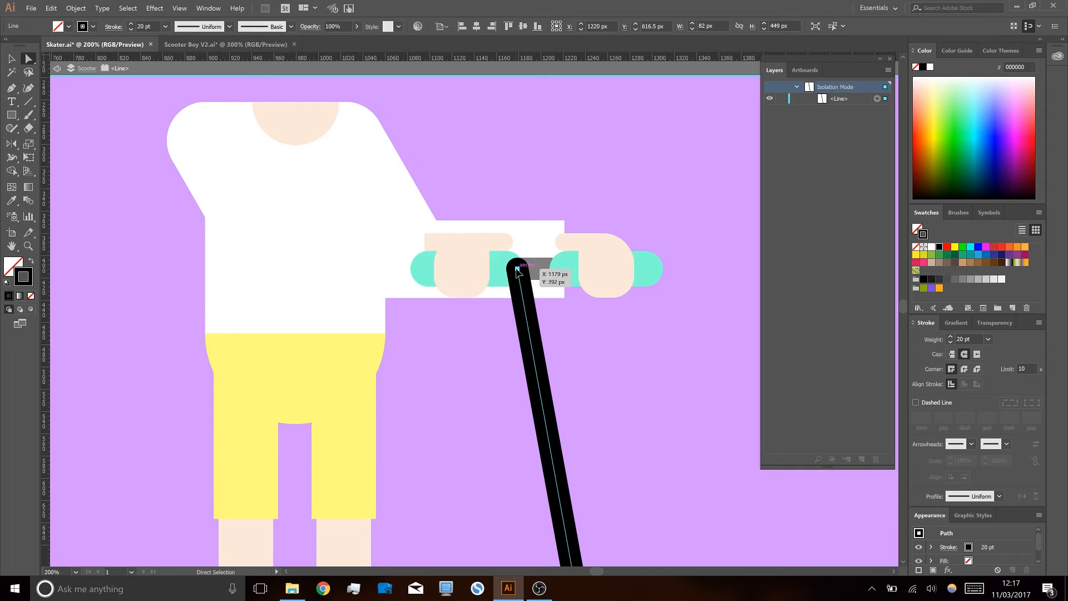
pyautogui.moveTo(517, 270)
pyautogui.mouseDown()
pyautogui.moveTo(548, 269)
pyautogui.moveTo(536, 270)
pyautogui.mouseUp()
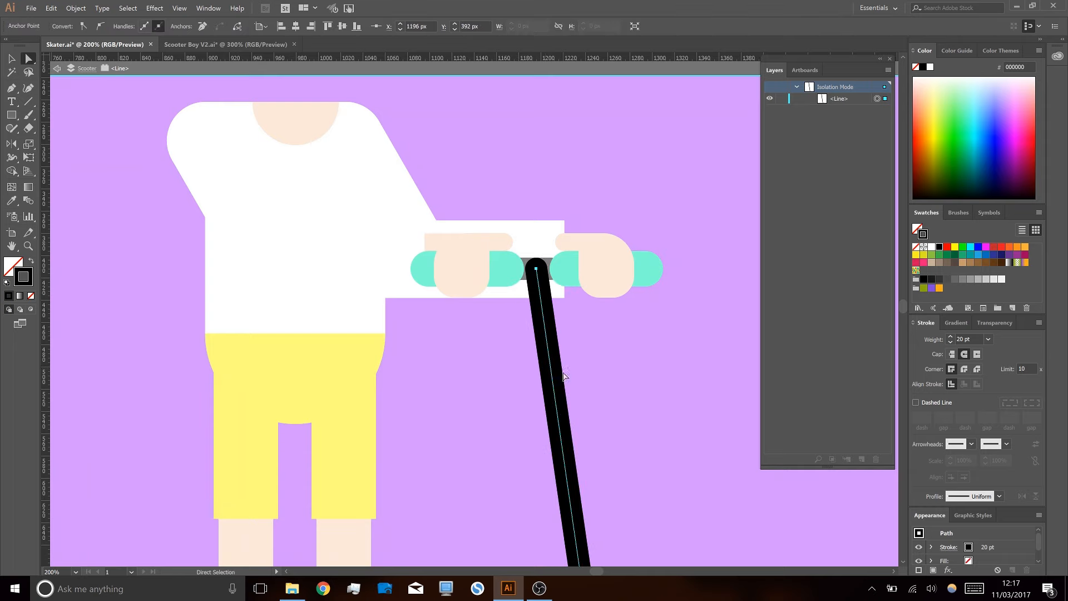
# - Leave isolation mode and move the upper end of the scooter's 28 pt fork line onto the shifted stem, then deselect everything
pyautogui.click(604, 393)
pyautogui.scroll(-1, 604, 398)
pyautogui.doubleClick(611, 395)
pyautogui.moveTo(612, 479); pyautogui.dragTo(590, 323)
pyautogui.moveTo(561, 393)
pyautogui.mouseDown()
pyautogui.moveTo(572, 425)
pyautogui.moveTo(568, 406)
pyautogui.mouseUp()
pyautogui.hotkey('ctrl', 'shift', 'a')
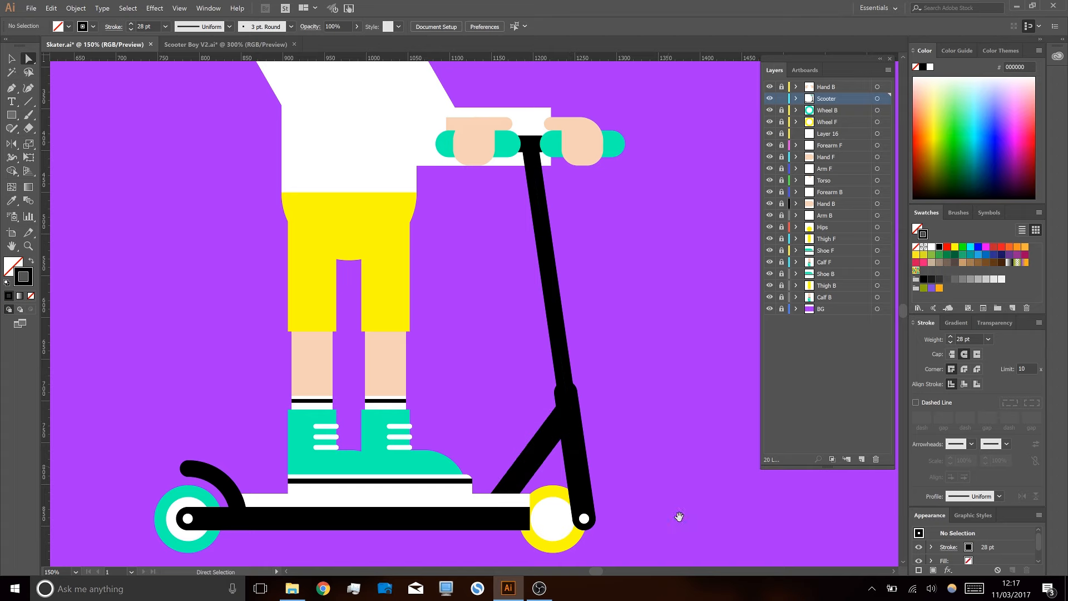
# - Unlock the Wheel F layer and move the yellow front wheel 38 px horizontally onto the axle at the fork's lower end
pyautogui.scroll(-3, 594, 460)
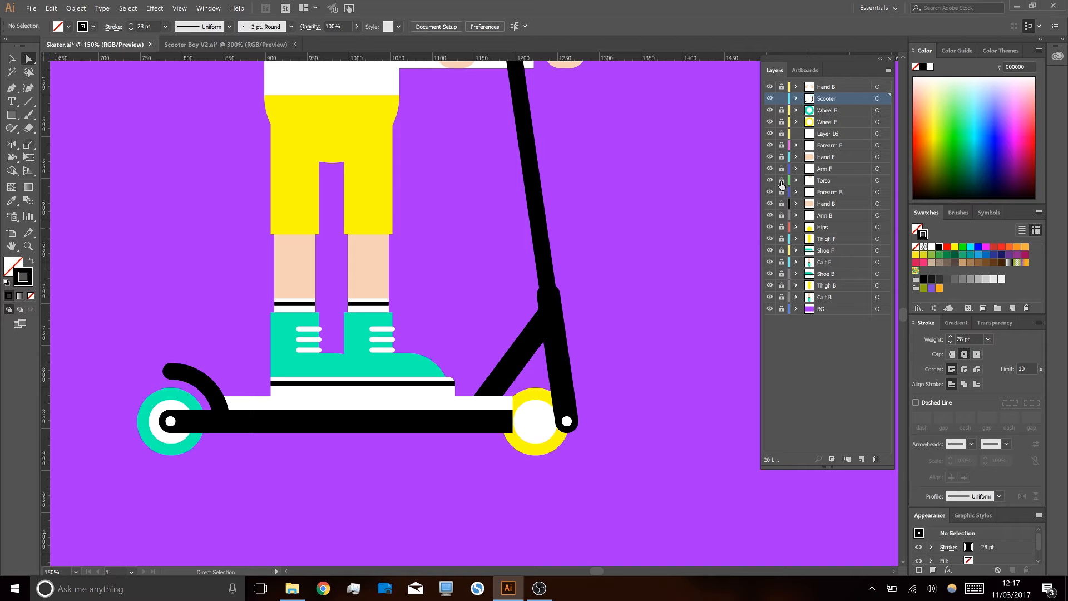
pyautogui.click(782, 121)
pyautogui.press('v')
pyautogui.click(536, 429)
pyautogui.moveTo(536, 426); pyautogui.dragTo(569, 422)
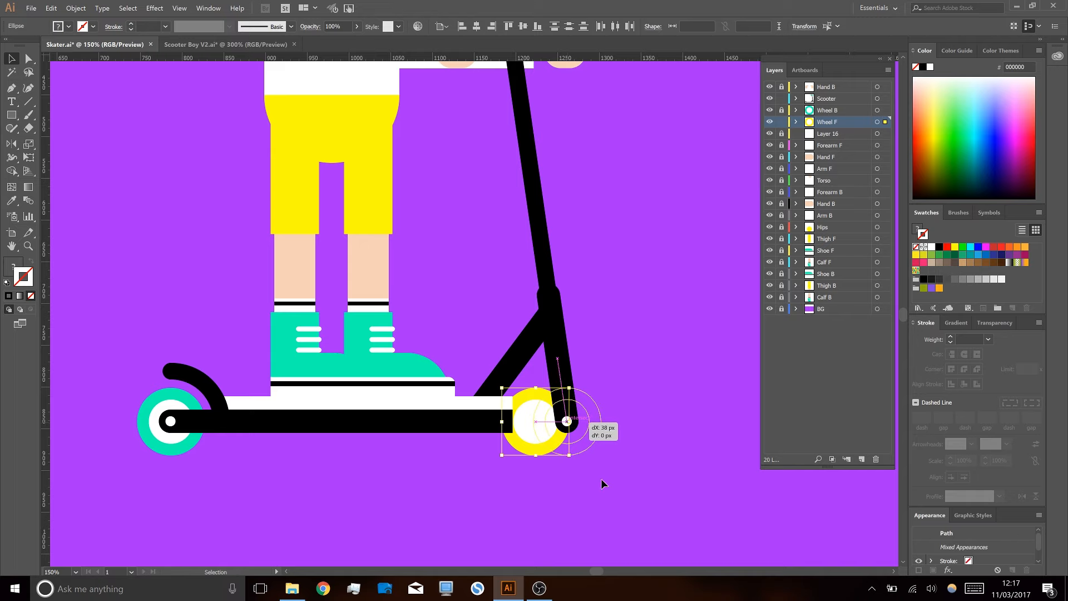
pyautogui.click(616, 485)
# - Examine the whole rider and scooter, and compare with the head and neck in the Scooter Boy V2 document
pyautogui.hotkey('ctrl', '-')
pyautogui.hotkey('ctrl', '-')
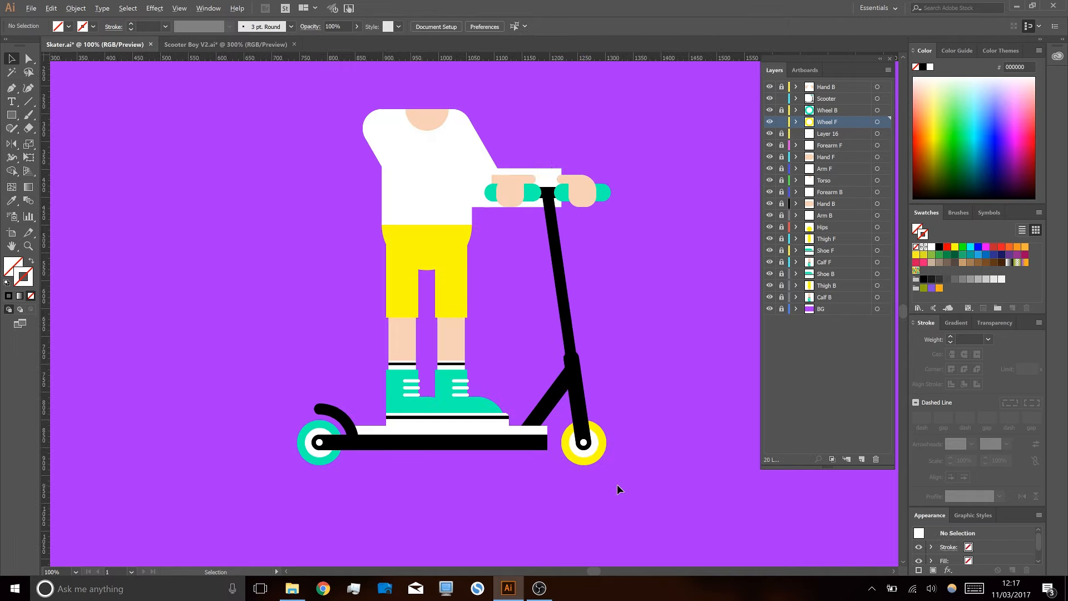
pyautogui.moveTo(647, 336); pyautogui.dragTo(653, 345)
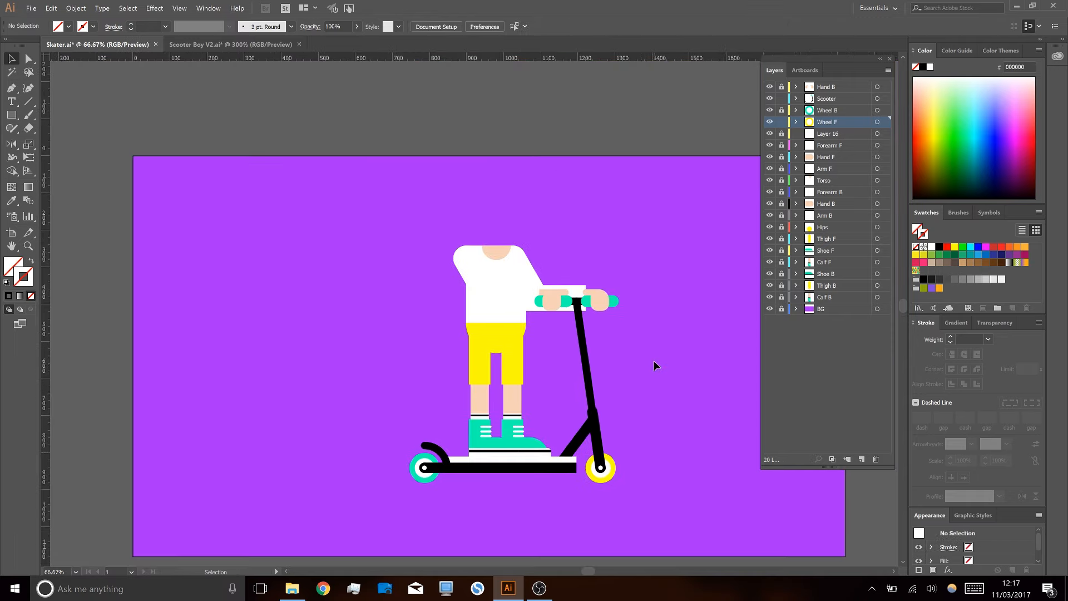
pyautogui.hotkey('ctrl', '+')
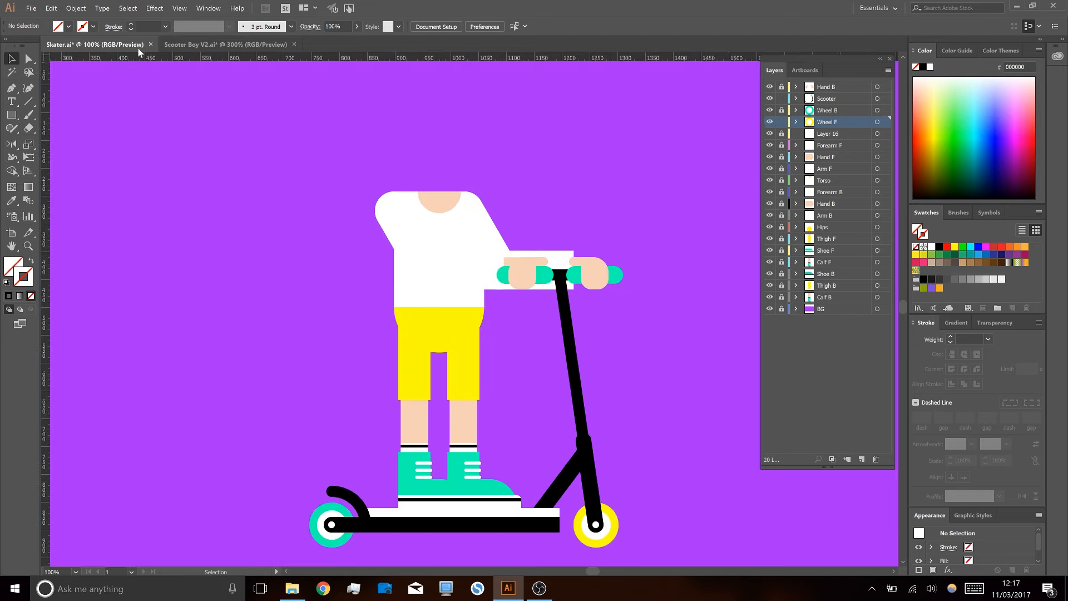
pyautogui.click(243, 50)
pyautogui.scroll(5, 509, 343)
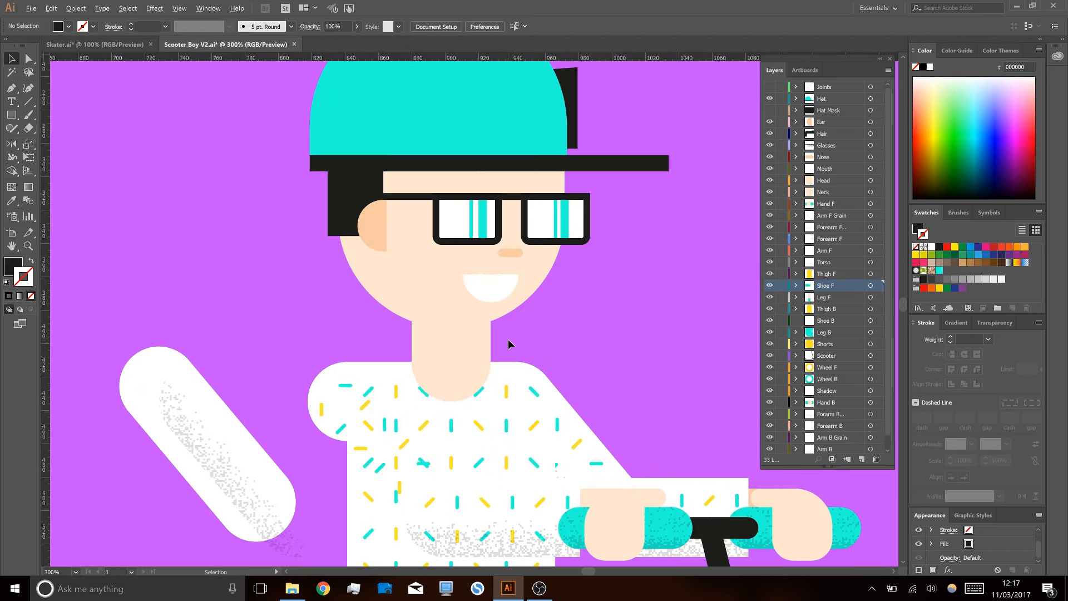
pyautogui.scroll(-1, 510, 343)
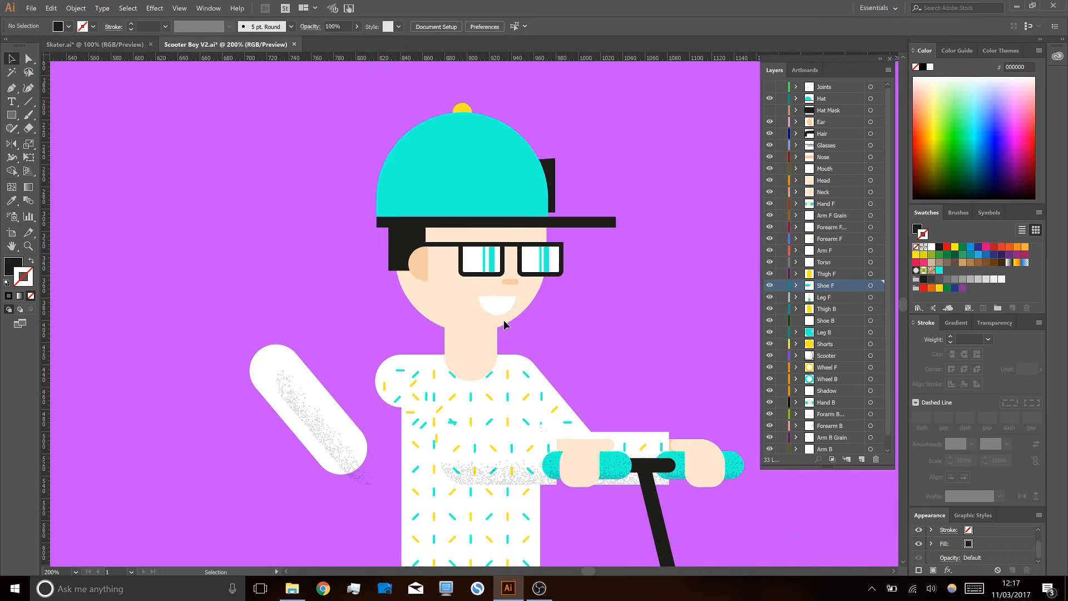
pyautogui.click(100, 44)
# - Unlock the upper Hand B layer and move the near hand group onto a new layer at the top of the stack
pyautogui.press('m')
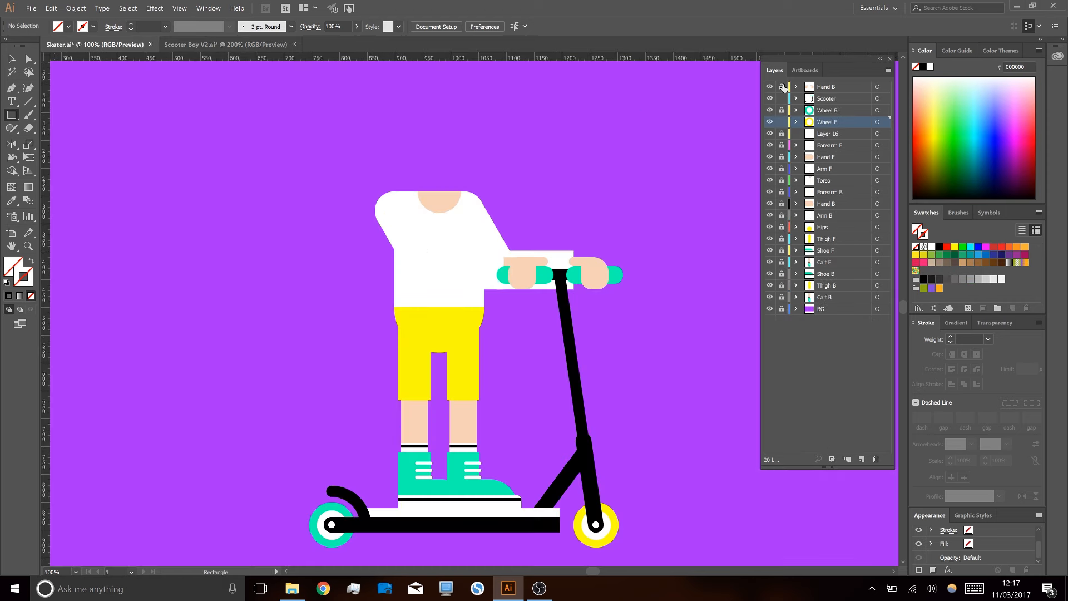
pyautogui.press('v')
pyautogui.click(520, 268)
pyautogui.click(519, 268)
pyautogui.click(863, 460)
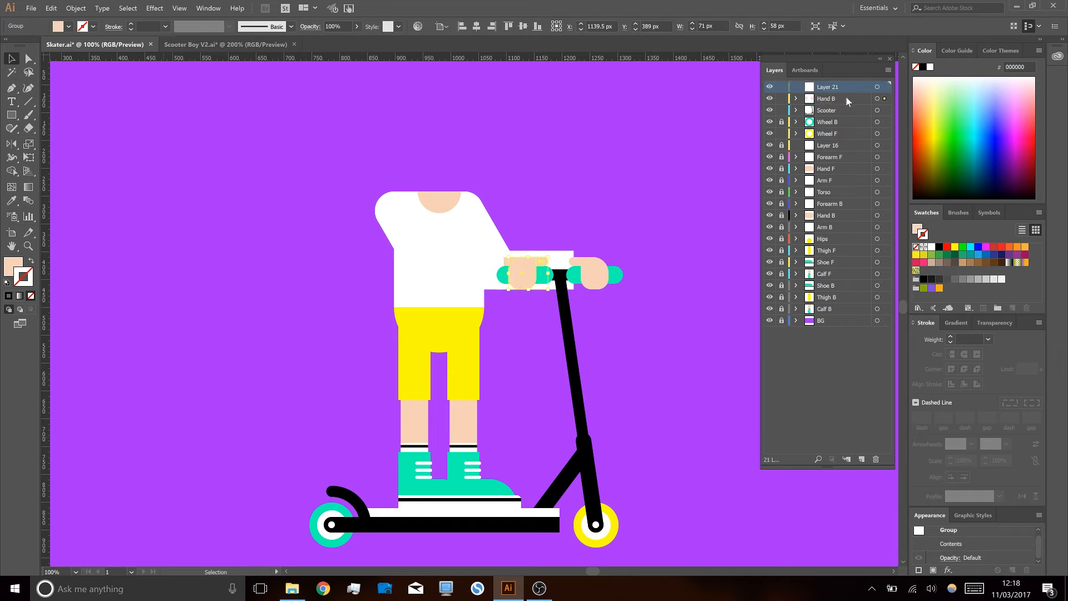
pyautogui.moveTo(863, 89); pyautogui.dragTo(824, 93)
# - Apply the default white fill and black 1 pt stroke to the near hand, and open and cancel the Pencil Tool Options
pyautogui.press('d')
pyautogui.press('n')
pyautogui.press('Return')
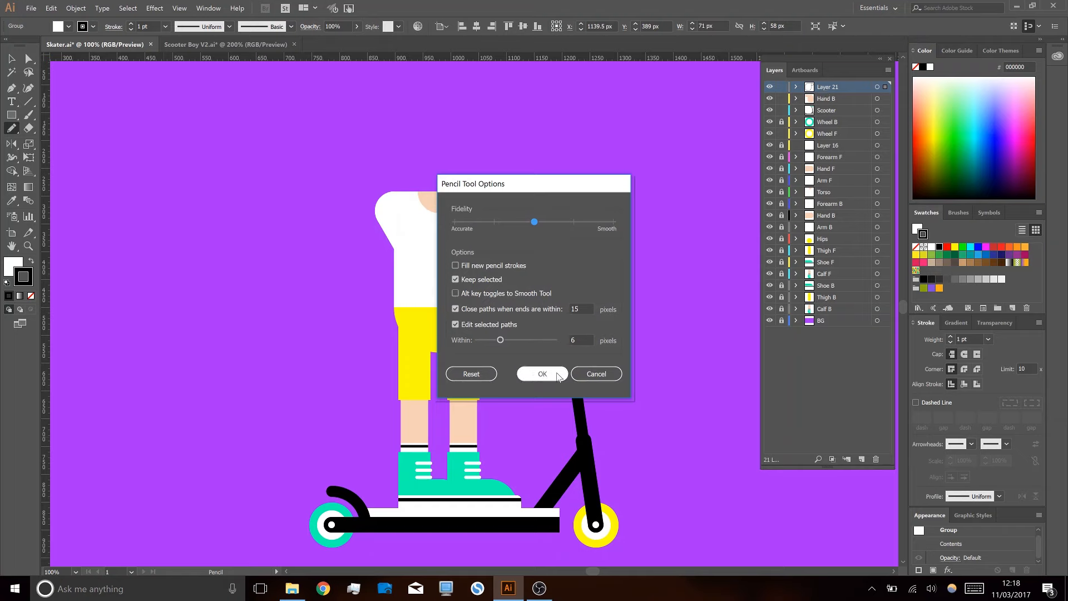
pyautogui.click(593, 374)
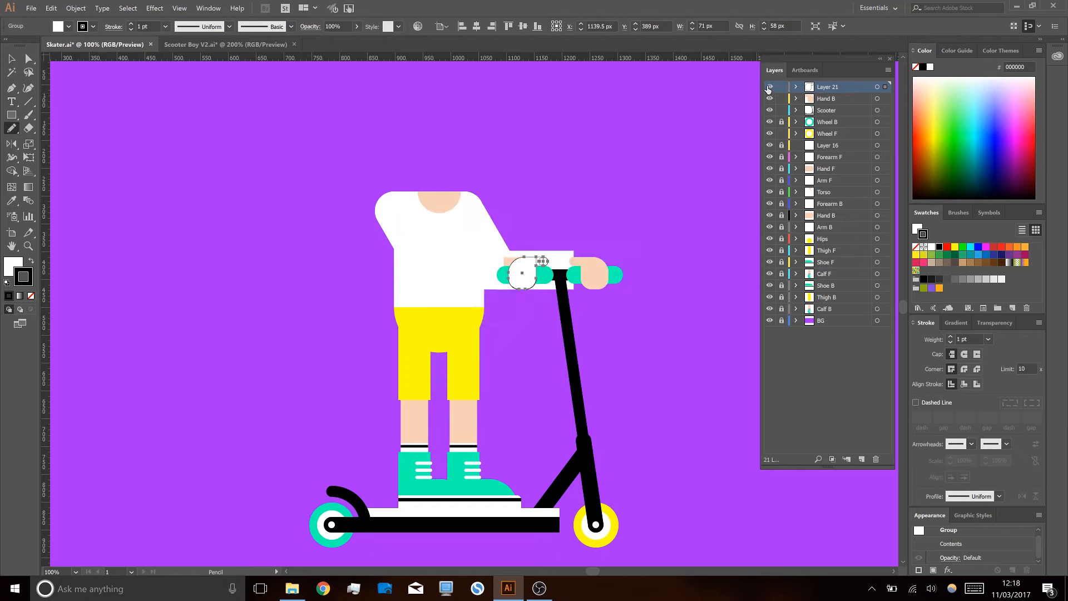
# - Undo the default fill and stroke on the near hand, and rename its new layer Hand F
pyautogui.hotkey('ctrl', 'z')
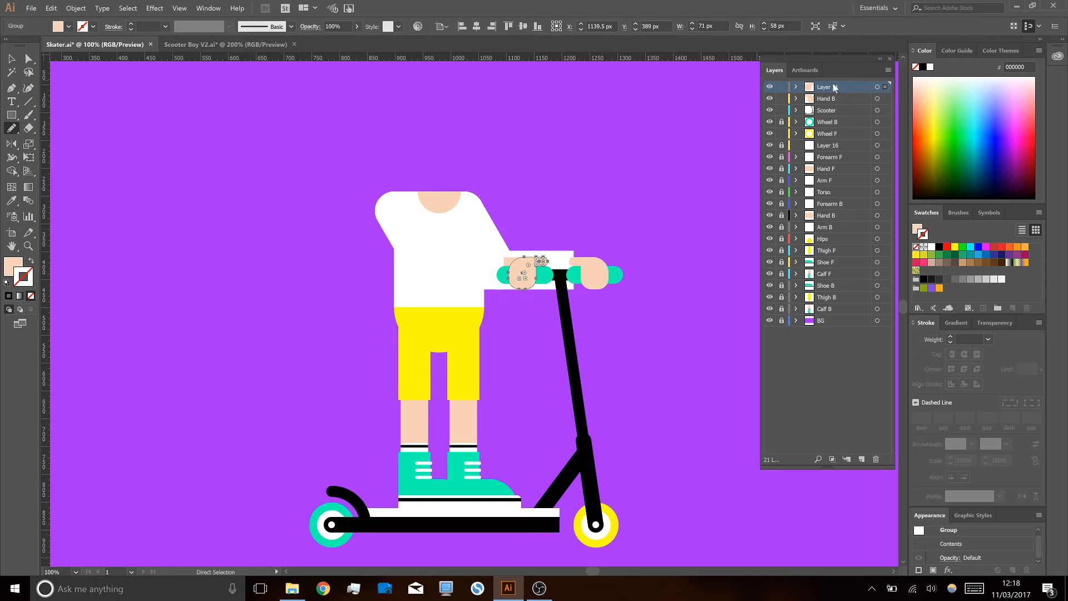
pyautogui.doubleClick(833, 87)
pyautogui.write('Hand F')
pyautogui.press('Return')
pyautogui.press('v')
pyautogui.click(588, 157)
pyautogui.press('space')
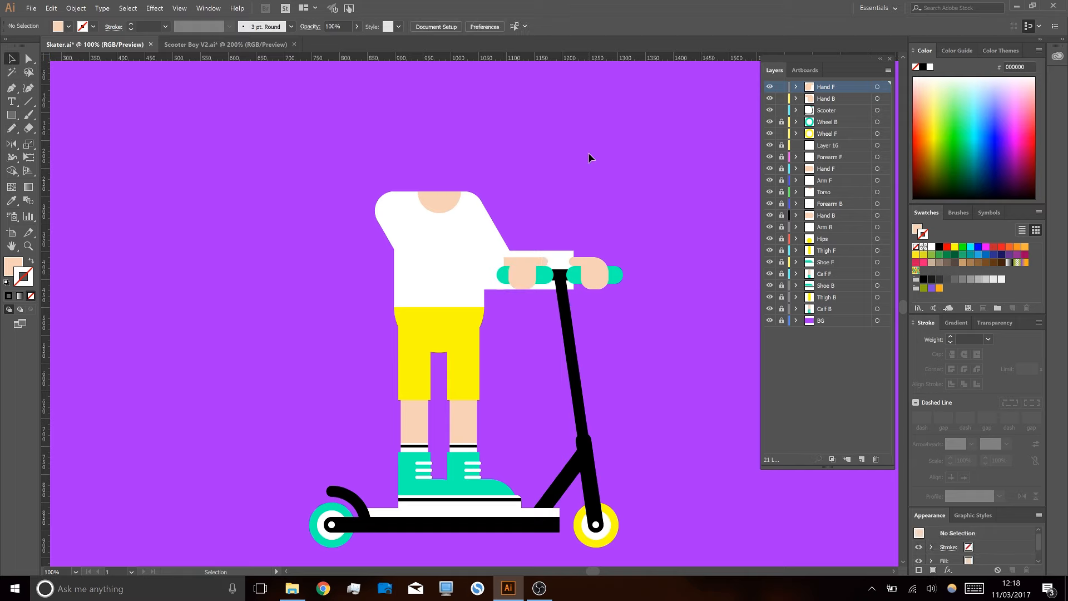
pyautogui.moveTo(542, 167); pyautogui.dragTo(543, 168)
# - Lock the remaining unlocked layers, add a new layer at the top of the stack, and save the document
pyautogui.moveTo(782, 88); pyautogui.dragTo(783, 149)
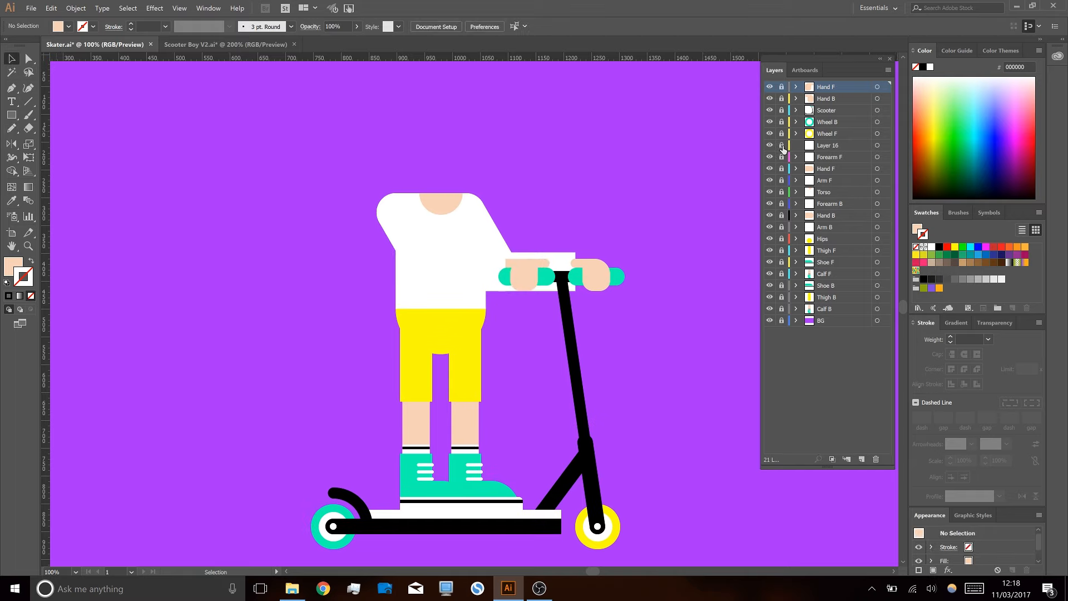
pyautogui.click(861, 459)
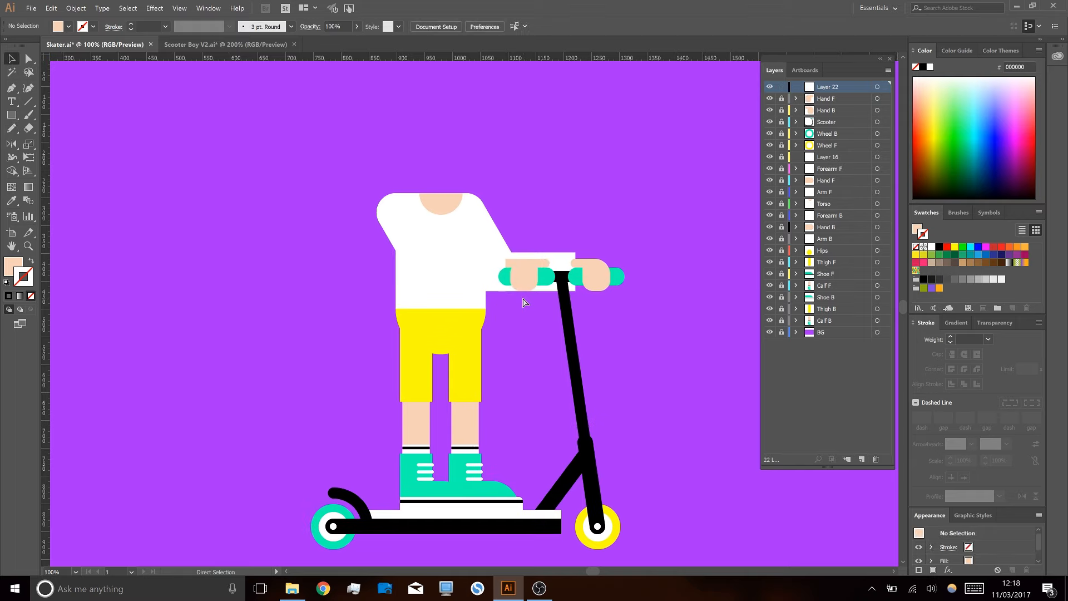
pyautogui.hotkey('ctrl', 's')
pyautogui.moveTo(449, 171); pyautogui.dragTo(468, 199)
pyautogui.scroll(1, 457, 202)
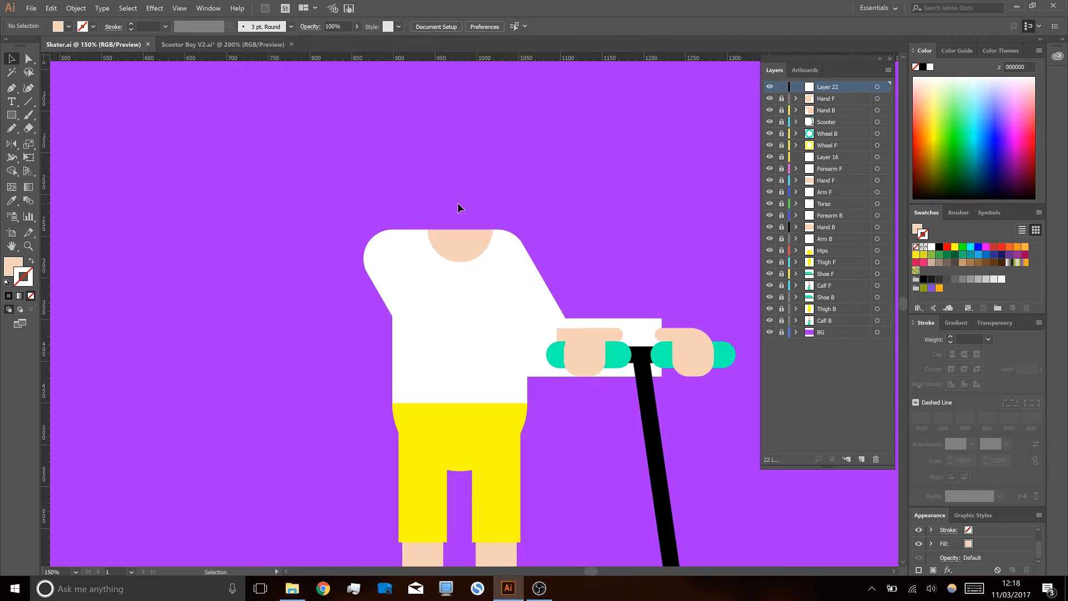
pyautogui.scroll(-2, 458, 206)
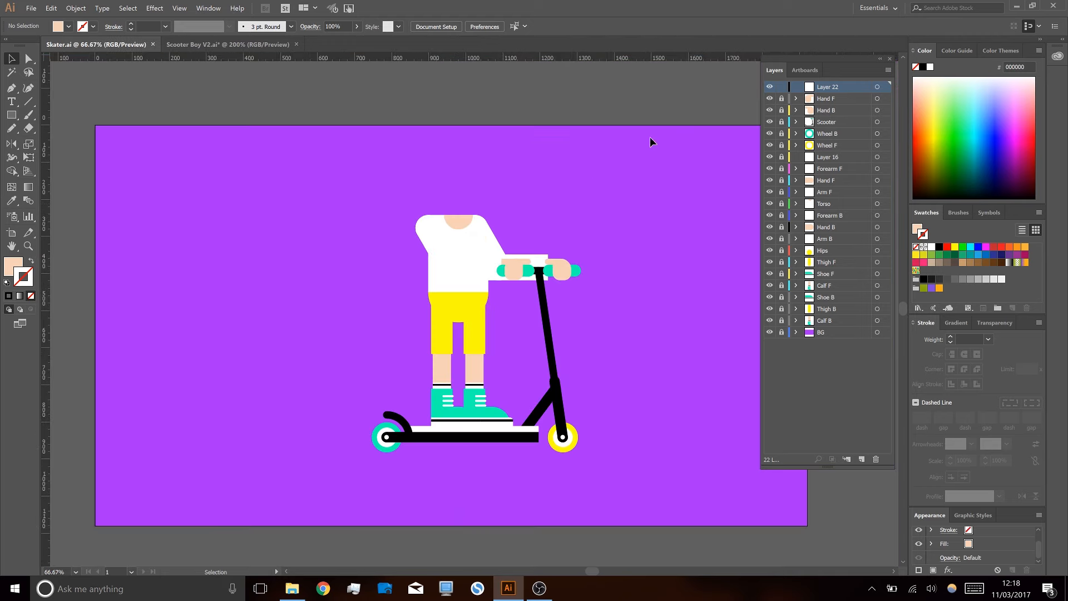
# - Unlock the artwork layers, move the whole rider and scooter straight down to Y 643 px, and lock those layers again
pyautogui.moveTo(782, 98); pyautogui.dragTo(783, 321)
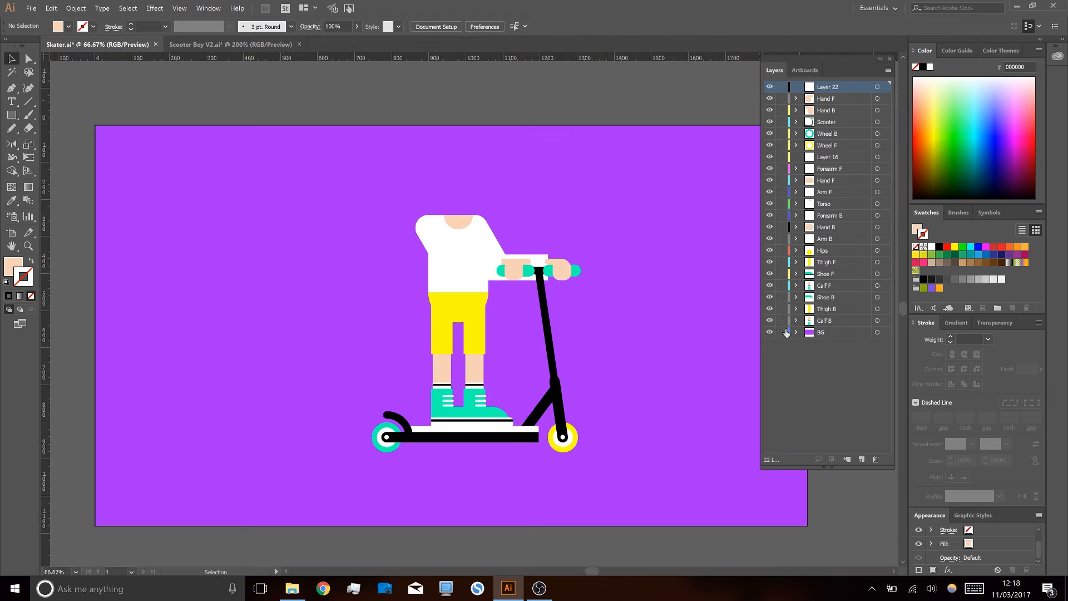
pyautogui.hotkey('ctrl', 'a')
pyautogui.moveTo(478, 392); pyautogui.dragTo(478, 424)
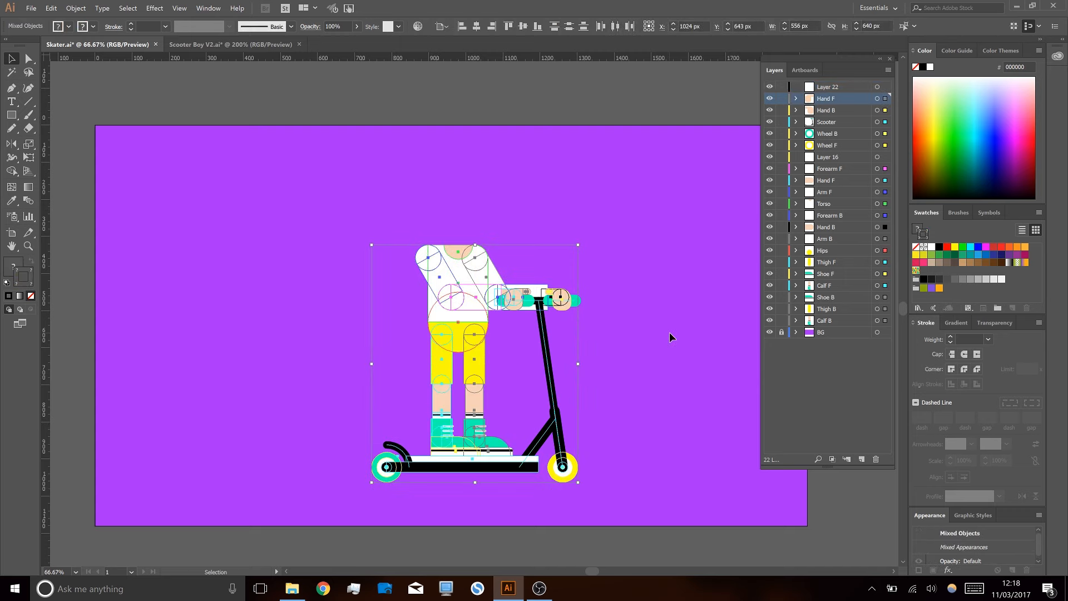
pyautogui.click(669, 333)
pyautogui.moveTo(781, 321); pyautogui.dragTo(781, 87)
pyautogui.click(781, 88)
# - Draw a 56 px skin-coloured circle centred above the collar on the new layer as the neck's rounded end
pyautogui.scroll(1, 425, 281)
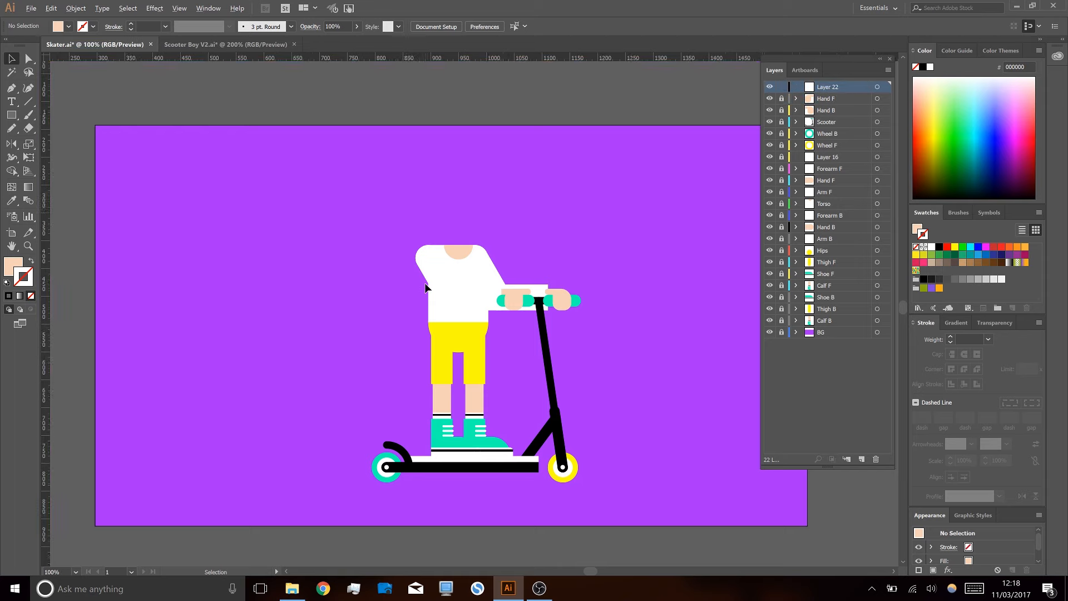
pyautogui.press('l')
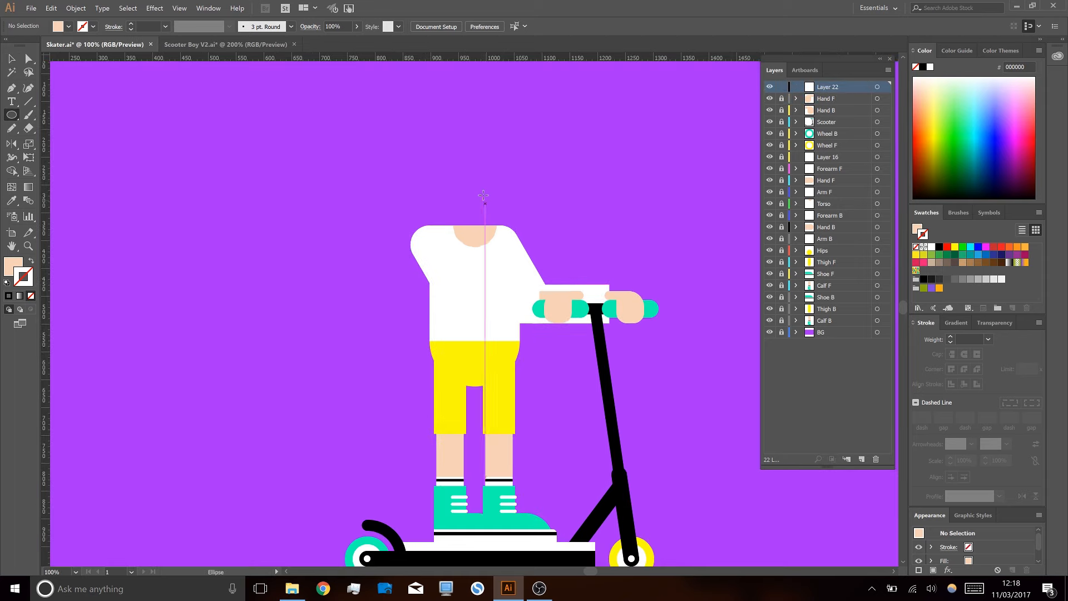
pyautogui.moveTo(476, 189); pyautogui.dragTo(491, 204)
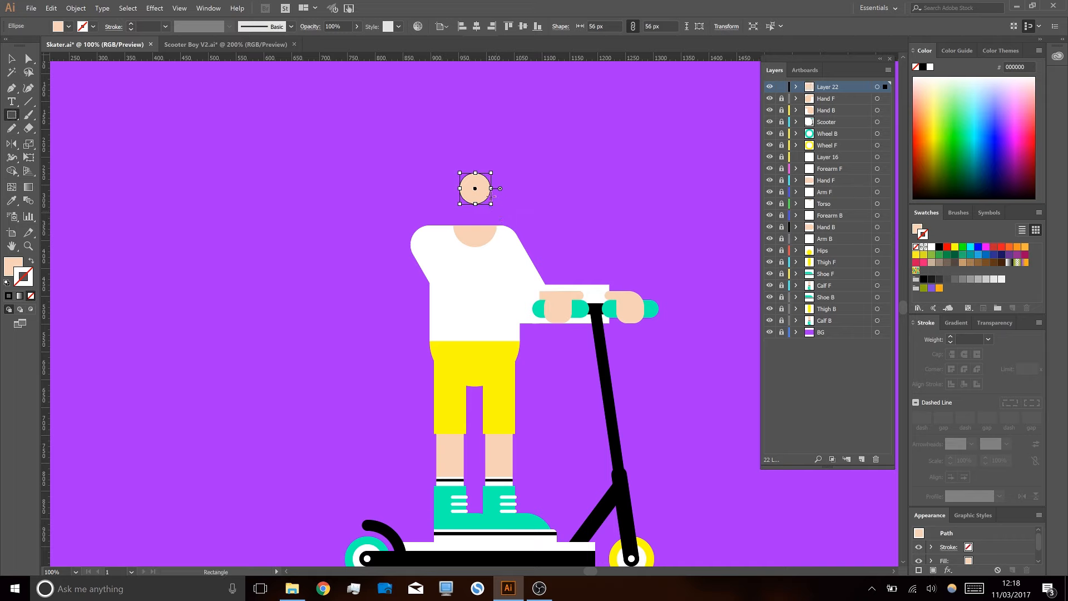
pyautogui.press('v')
pyautogui.click(551, 192)
# - Draw a skin-coloured neck rectangle 70 px high from the circle's middle to the collar, and set its width to 56 px
pyautogui.press('m')
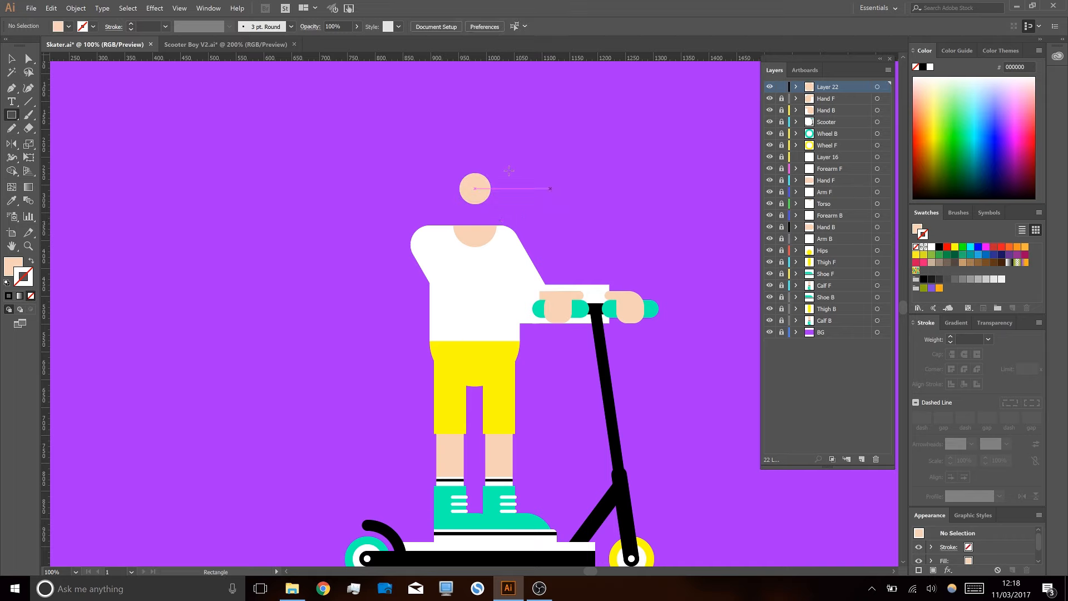
pyautogui.moveTo(459, 187); pyautogui.dragTo(492, 227)
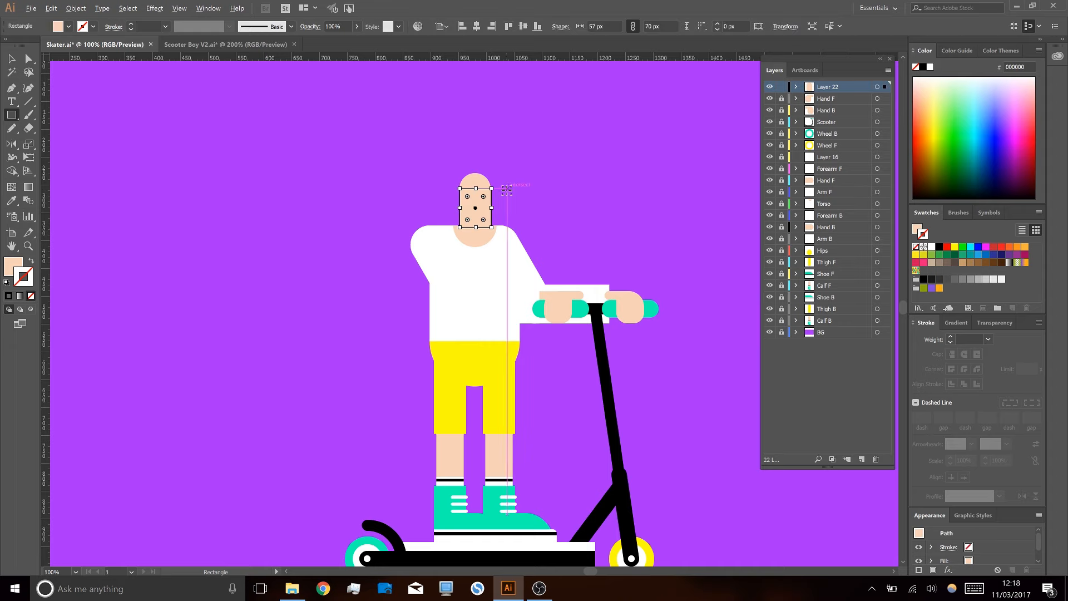
pyautogui.scroll(3, 512, 190)
pyautogui.press('v')
pyautogui.click(518, 187)
pyautogui.click(412, 241)
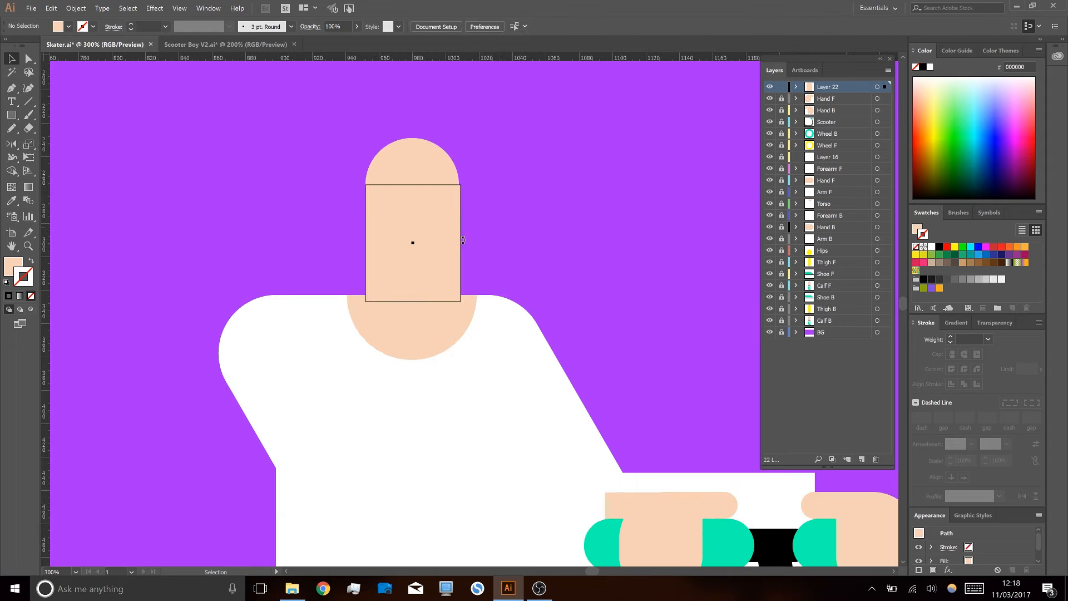
pyautogui.moveTo(462, 244)
pyautogui.mouseDown()
pyautogui.moveTo(451, 241)
pyautogui.moveTo(461, 245)
pyautogui.mouseUp()
pyautogui.click(505, 232)
# - Move the neck circle and rectangle down into the collar to Y 301 px, and shorten the rectangle at its lower edge
pyautogui.moveTo(491, 145); pyautogui.dragTo(423, 272)
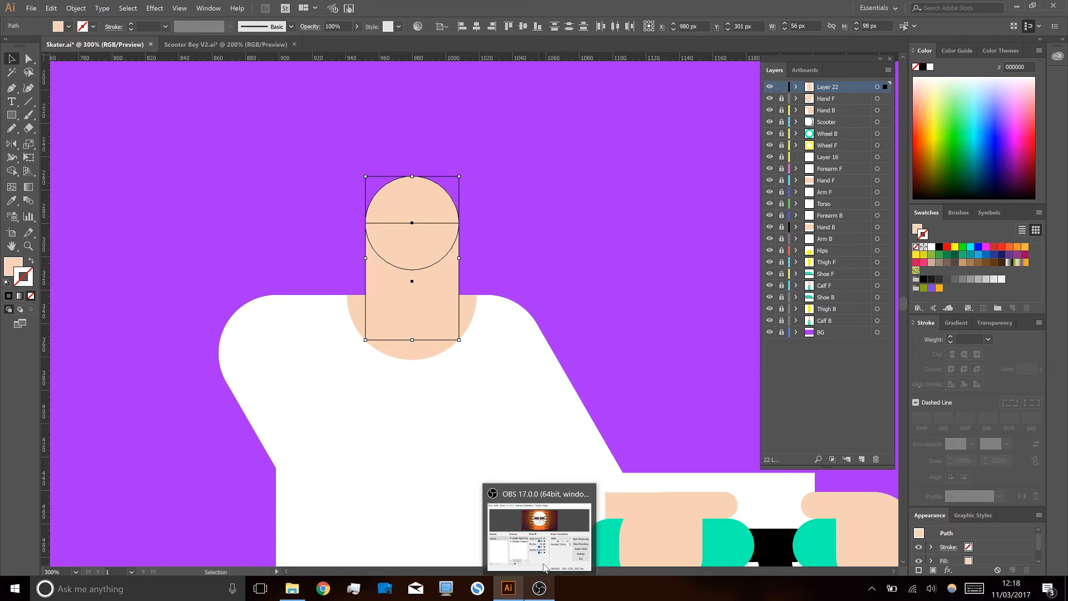
pyautogui.click(619, 277)
pyautogui.click(439, 327)
pyautogui.moveTo(412, 339); pyautogui.dragTo(415, 311)
pyautogui.click(525, 295)
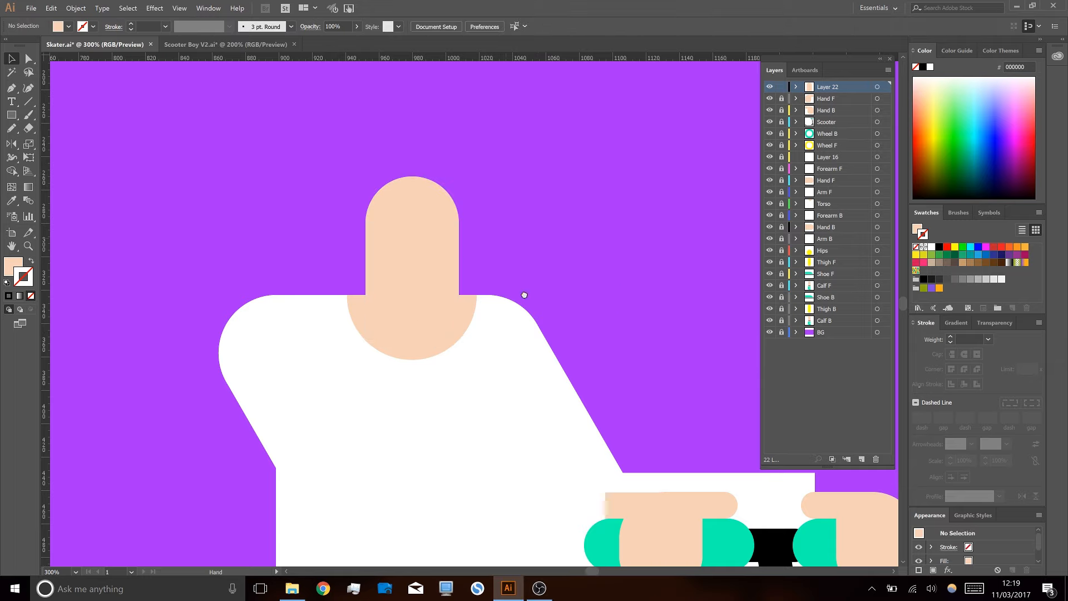
# - Draw a skin-coloured head circle about 170 px wide centred over the neck, and lower it onto the neck
pyautogui.scroll(3, 524, 299)
pyautogui.hscroll(-1, 524, 298)
pyautogui.scroll(-1, 522, 290)
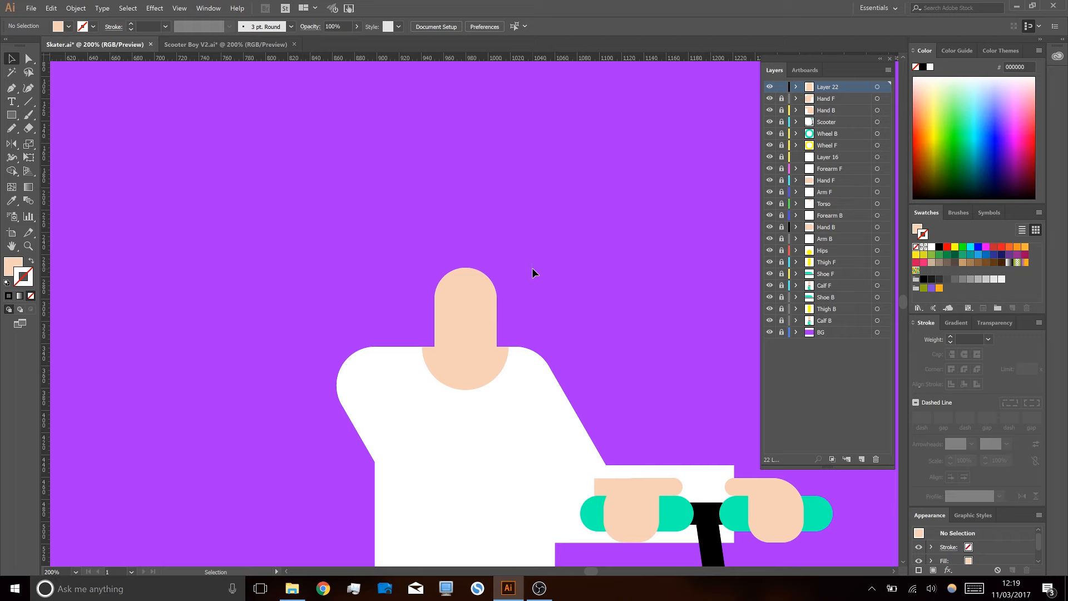
pyautogui.scroll(-1, 532, 268)
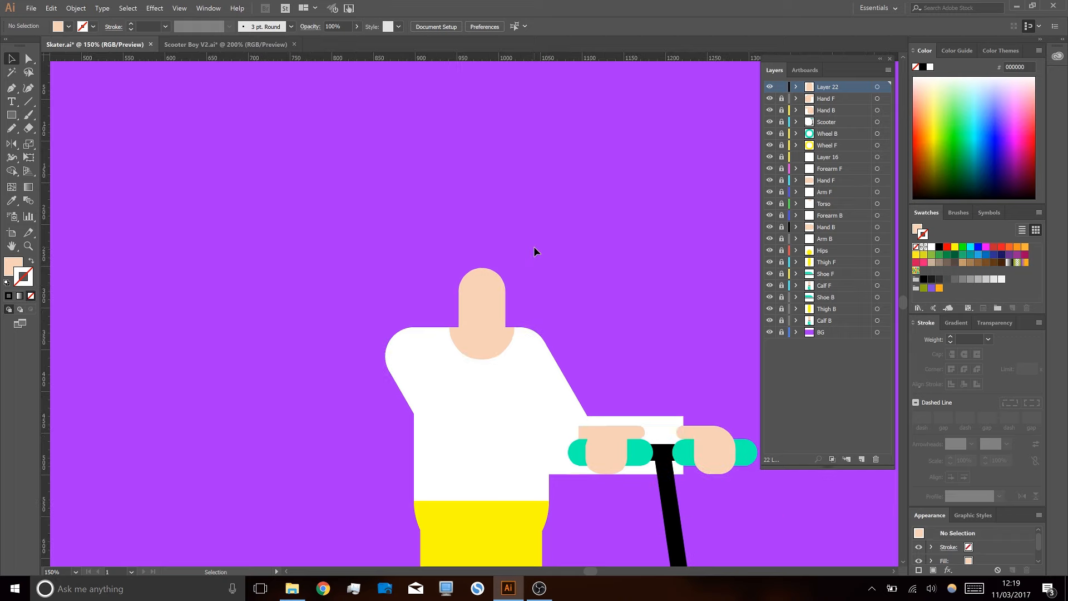
pyautogui.press('a')
pyautogui.press('l')
pyautogui.moveTo(480, 228); pyautogui.dragTo(552, 292)
pyautogui.press('v')
pyautogui.moveTo(537, 231); pyautogui.dragTo(537, 233)
pyautogui.moveTo(537, 232); pyautogui.dragTo(537, 234)
pyautogui.click(605, 300)
# - Draw a 170 × 91 px skin-coloured rectangle upward from the head circle's middle to square off the upper head
pyautogui.press('m')
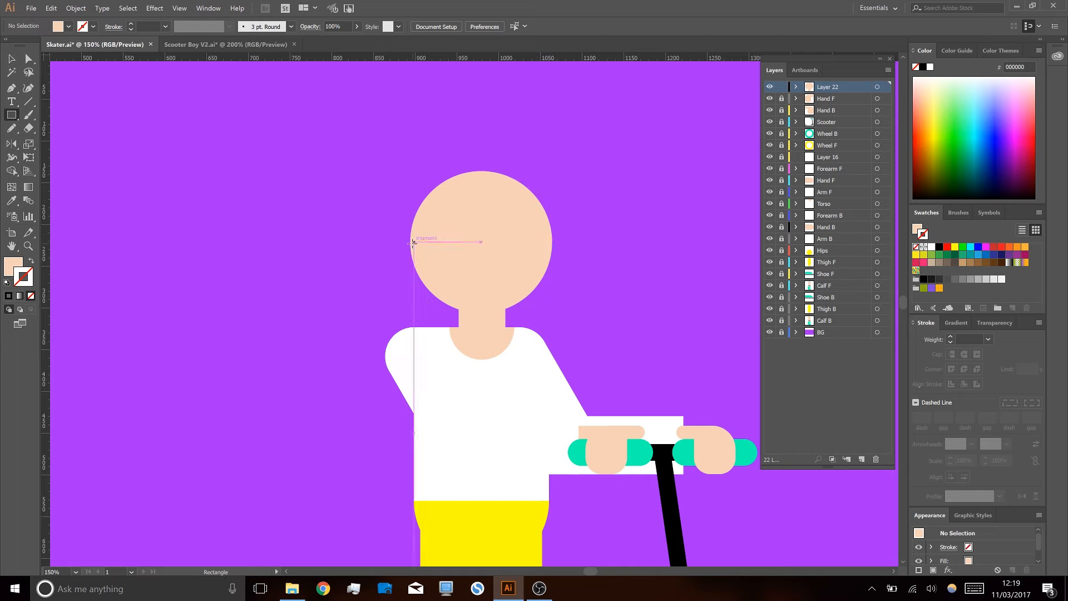
pyautogui.moveTo(411, 242); pyautogui.dragTo(552, 166)
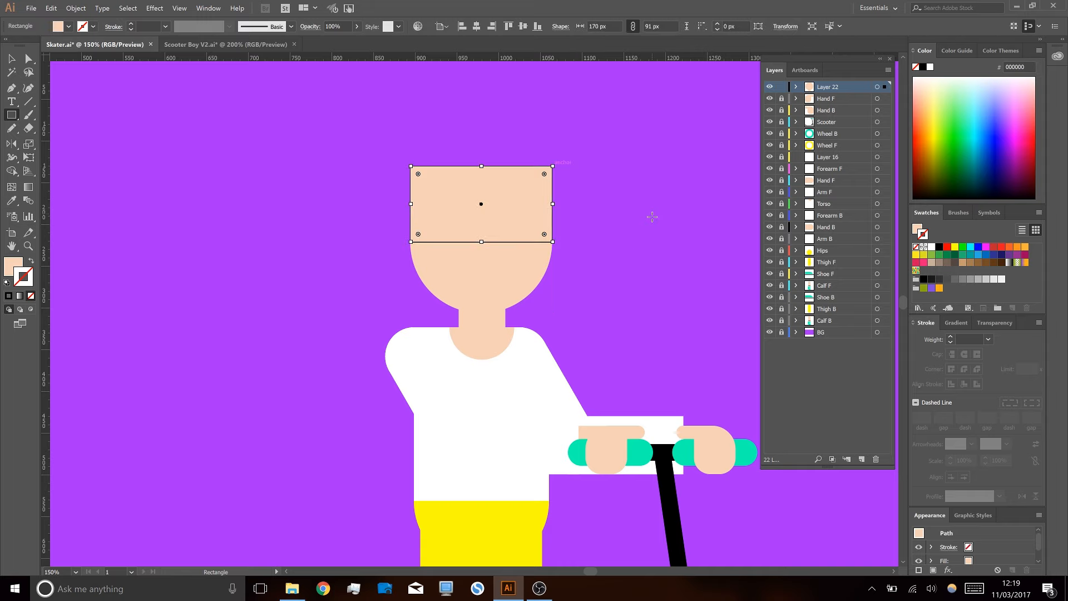
pyautogui.press('v')
pyautogui.click(626, 250)
# - Draw a 202 px circle centred above the head and give it the grip's green as fill without a stroke
pyautogui.press('m')
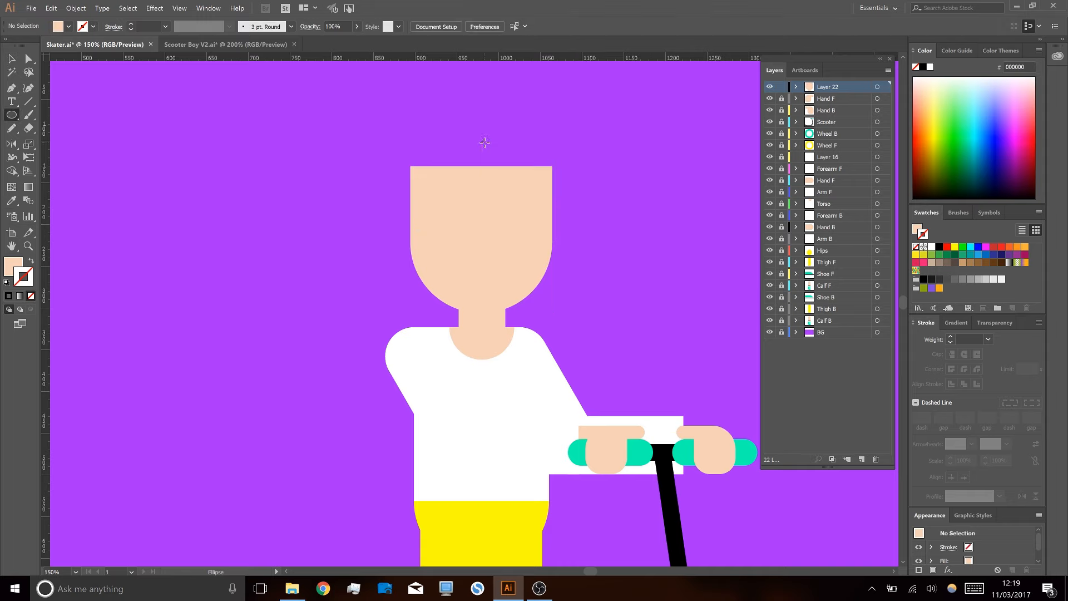
pyautogui.moveTo(482, 142); pyautogui.dragTo(566, 194)
pyautogui.press('i')
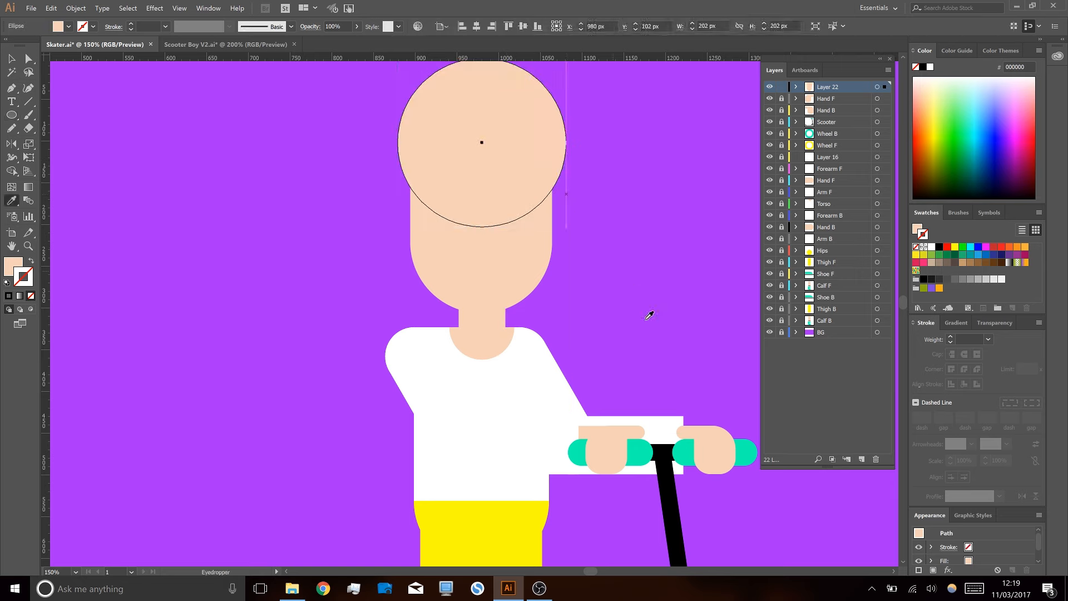
pyautogui.click(643, 448)
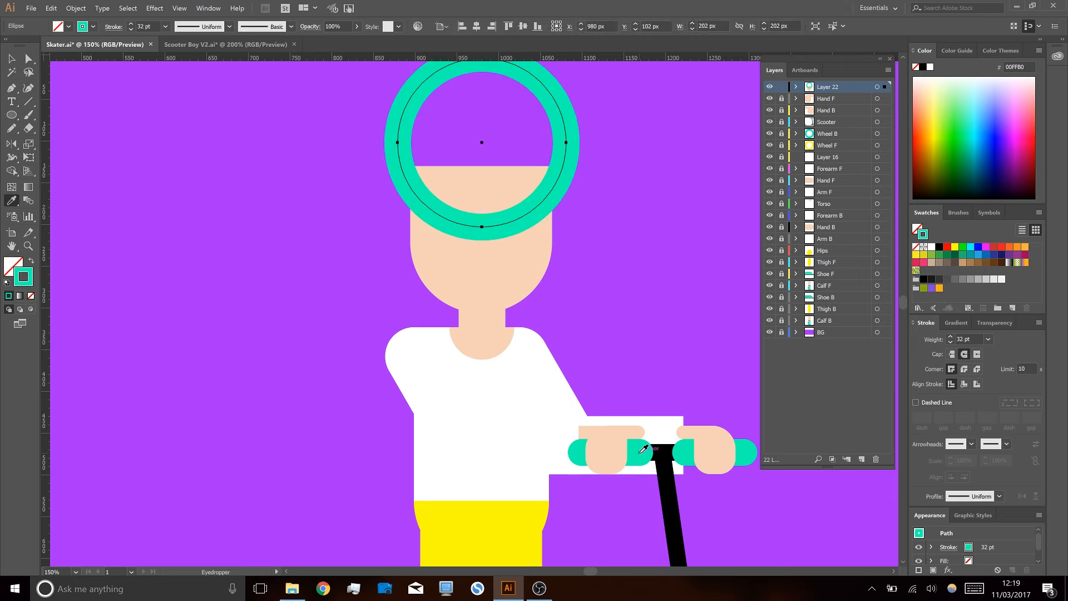
pyautogui.hotkey('shift', 'x')
# - Delete the green circle's lowest anchor point to leave a half-circle, and lower it onto the head as a cap
pyautogui.press('a')
pyautogui.click(483, 228)
pyautogui.press('Delete')
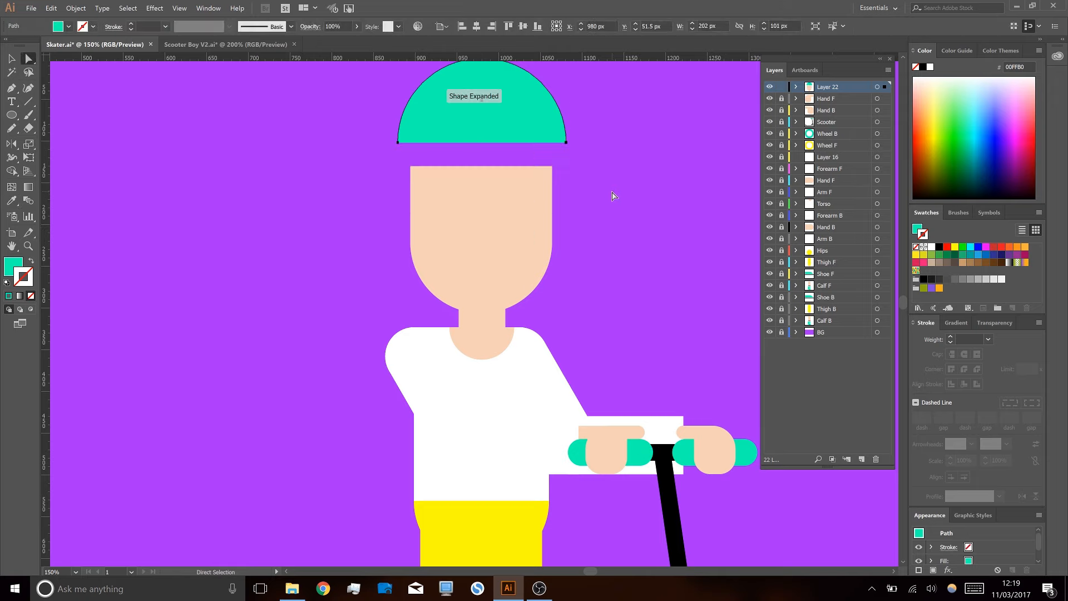
pyautogui.press('v')
pyautogui.click(591, 164)
pyautogui.moveTo(591, 165); pyautogui.dragTo(605, 199)
pyautogui.moveTo(516, 134); pyautogui.dragTo(525, 166)
pyautogui.click(629, 282)
# - Draw a 277 × 13 px brim along the cap's lower edge, extending forward, and fill it with the stem's black without a stroke
pyautogui.press('m')
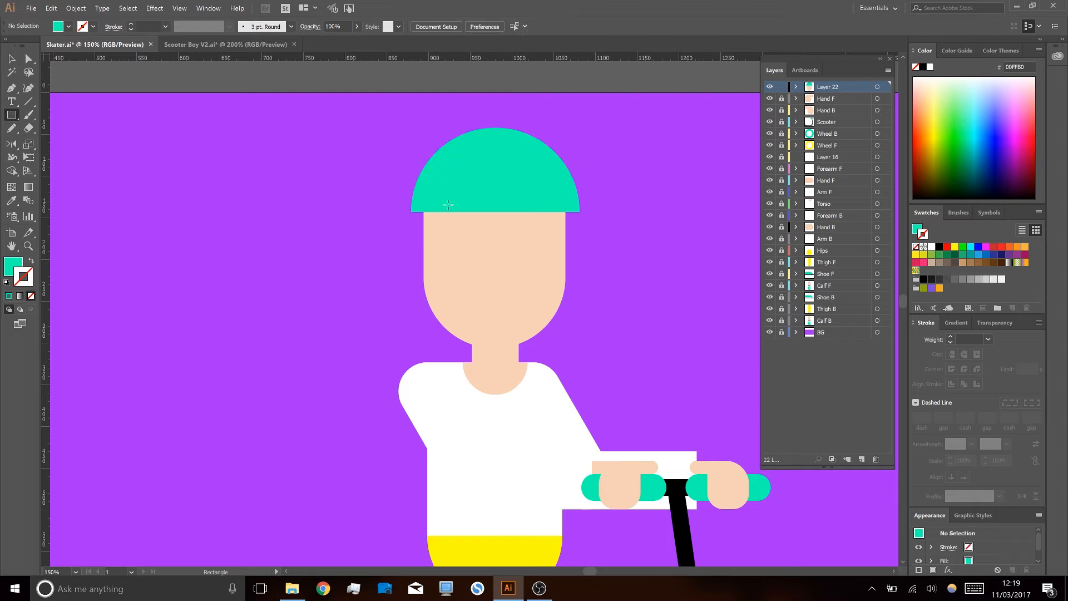
pyautogui.moveTo(411, 212); pyautogui.dragTo(643, 199)
pyautogui.press('i')
pyautogui.click(686, 520)
pyautogui.click(686, 519)
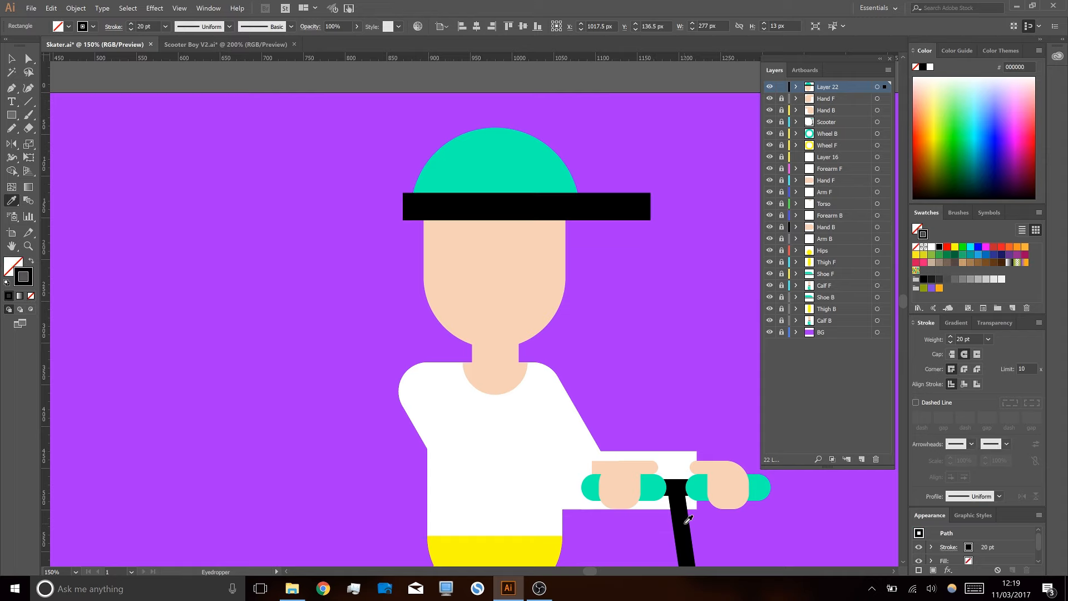
pyautogui.hotkey('shift', 'x')
pyautogui.press('v')
pyautogui.click(606, 296)
# - Check the cap in the Scooter Boy V2 document, and raise the green half-circle straight up to Y 58.5 px in Skater
pyautogui.click(238, 45)
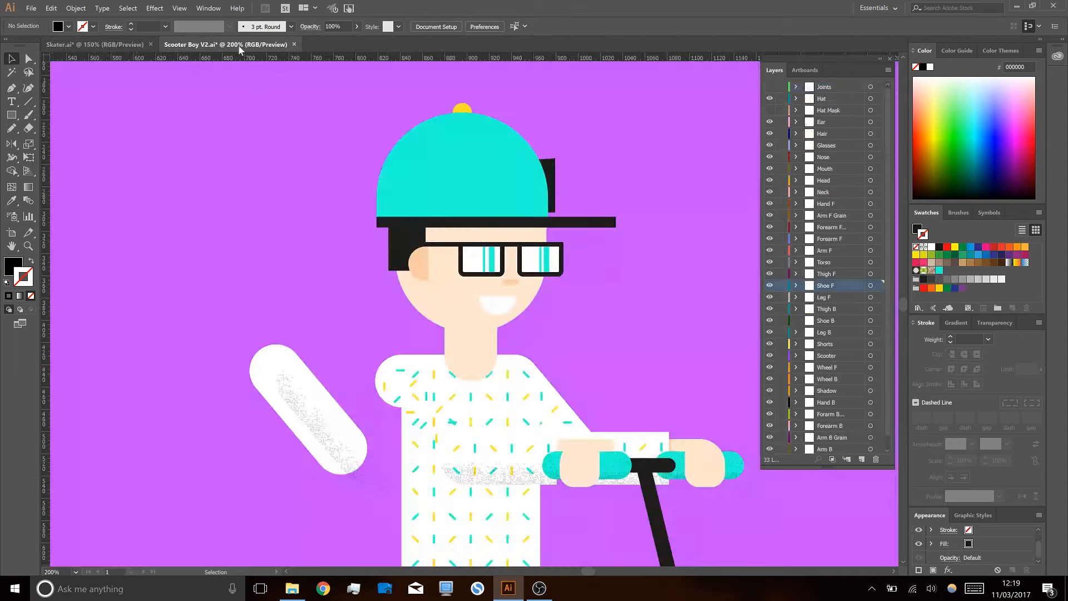
pyautogui.click(129, 48)
pyautogui.moveTo(511, 176); pyautogui.dragTo(509, 147)
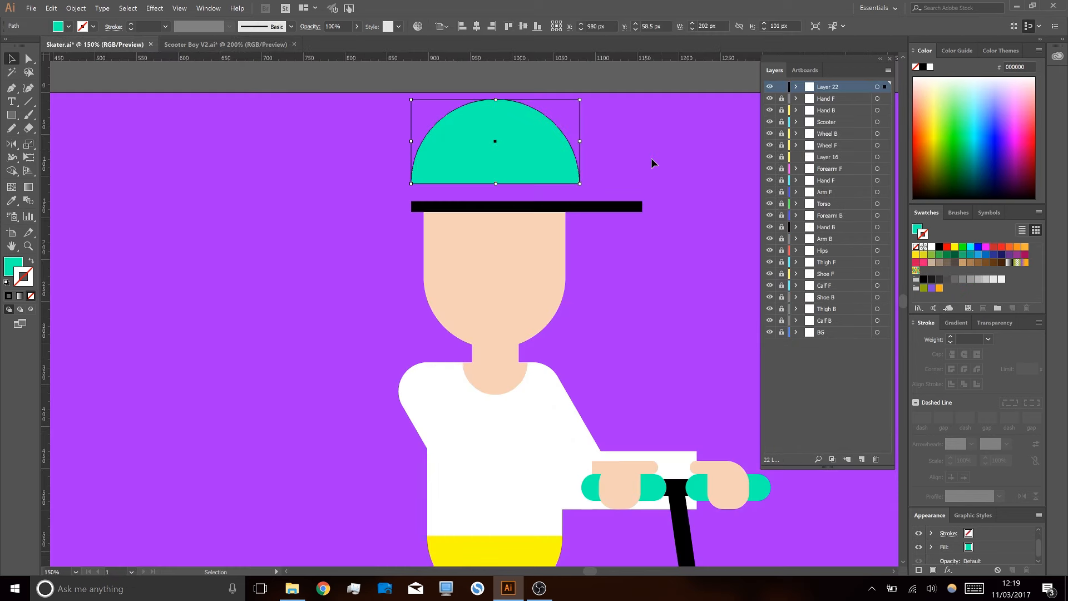
pyautogui.click(602, 170)
# - Extend the green half-circle with the Pen tool using straight sides down to the brim, closing the cap shape
pyautogui.press('m')
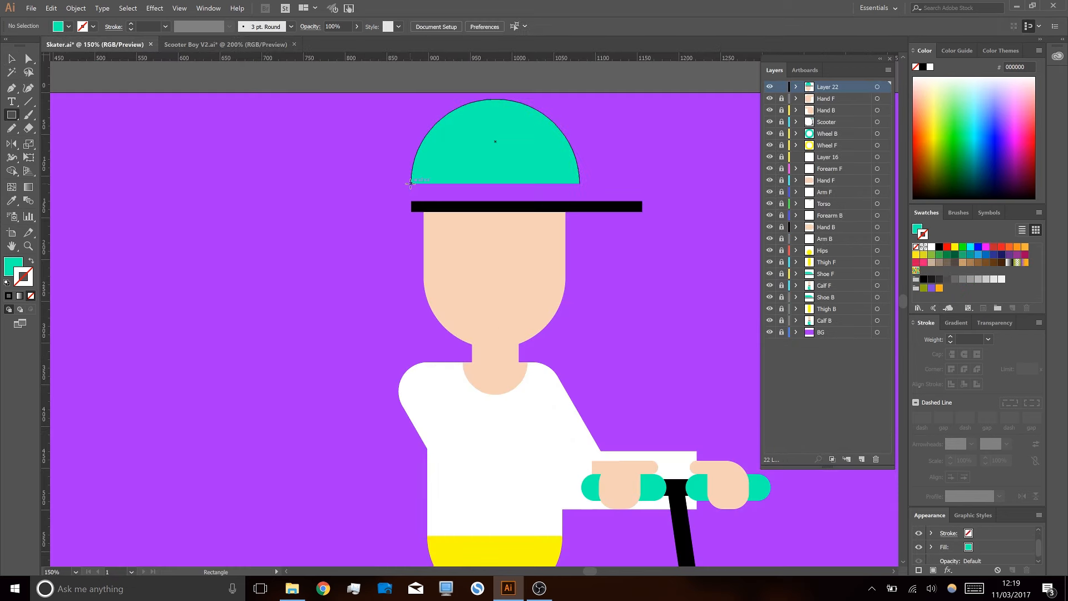
pyautogui.press('p')
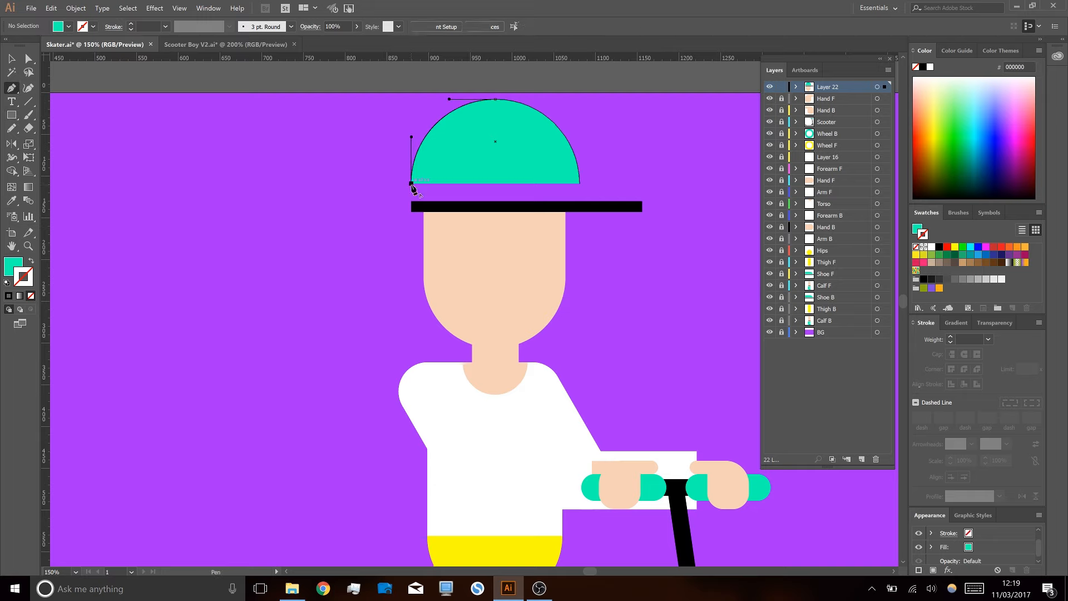
pyautogui.click(412, 184)
pyautogui.click(411, 201)
pyautogui.click(580, 201)
pyautogui.click(580, 183)
pyautogui.press('v')
pyautogui.click(630, 172)
pyautogui.scroll(2, 617, 229)
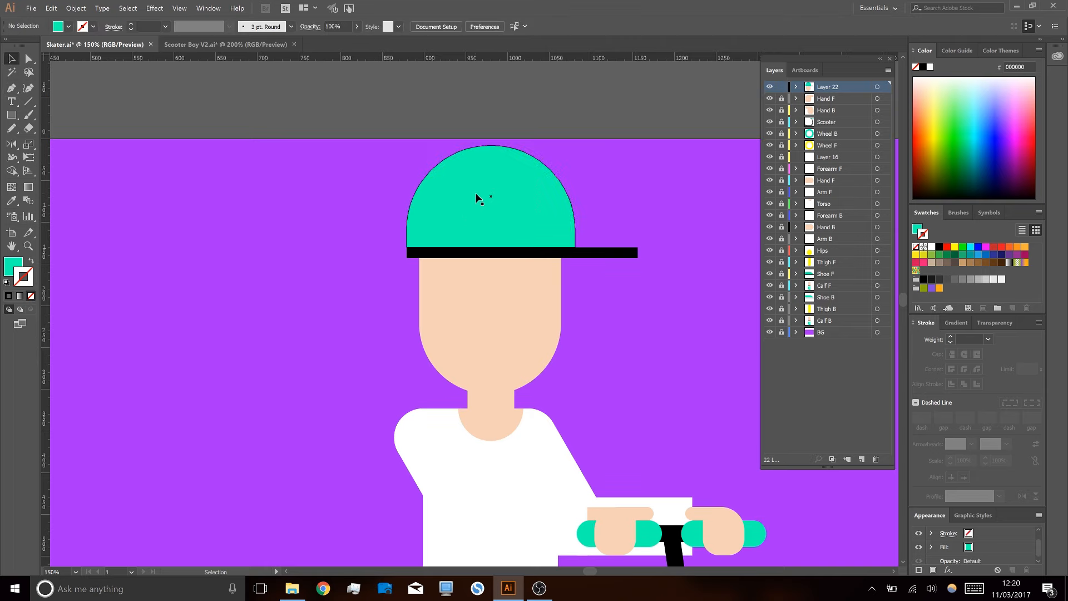
# - Shorten the black brim from its front end to a width of 249 px
pyautogui.moveTo(630, 177); pyautogui.dragTo(582, 267)
pyautogui.click(637, 254)
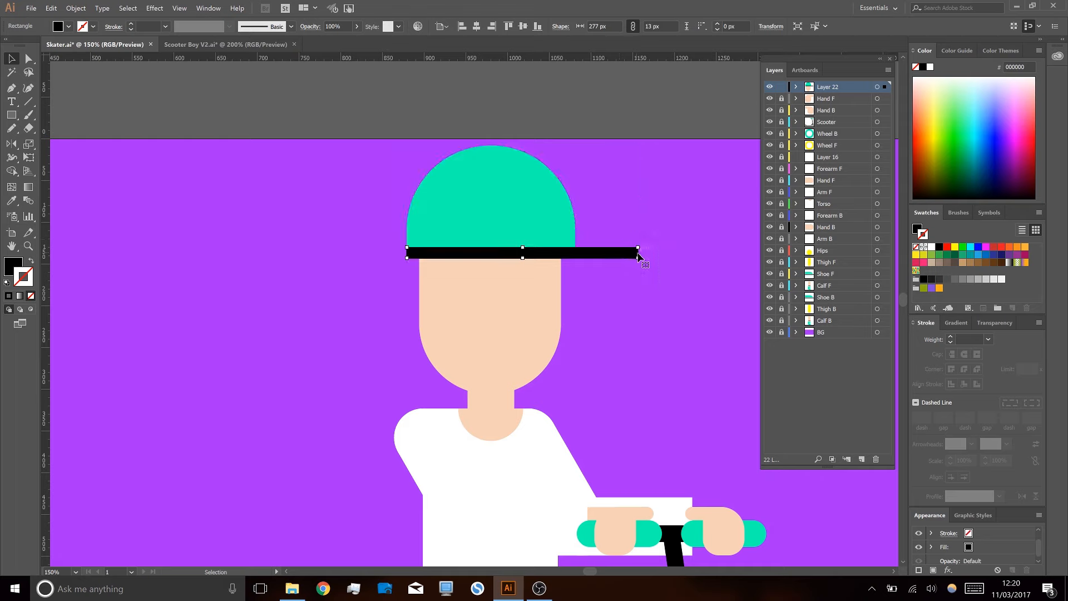
pyautogui.scroll(2, 636, 254)
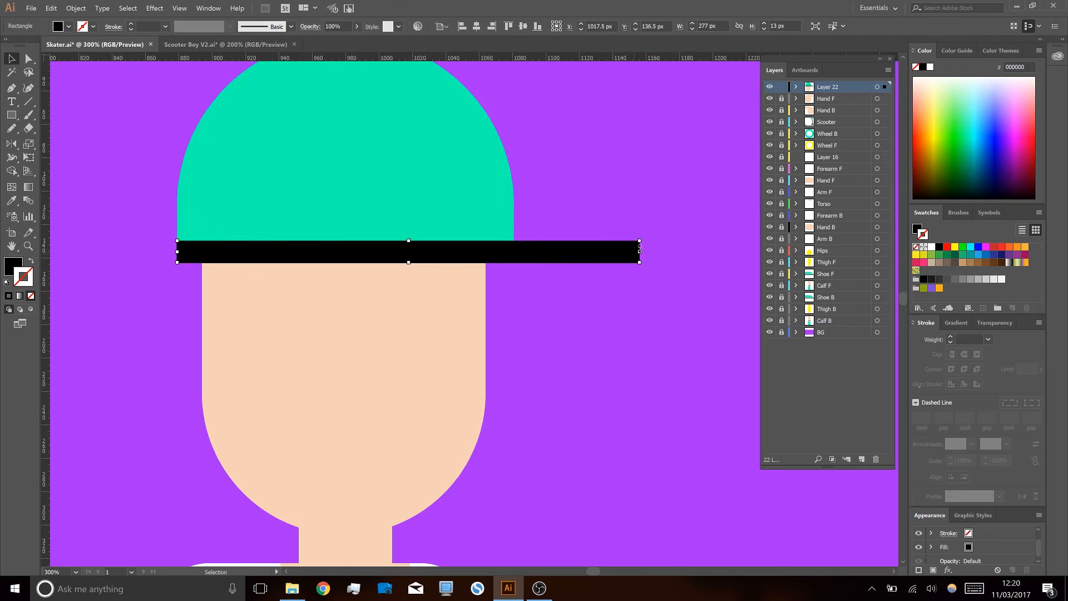
pyautogui.moveTo(643, 255); pyautogui.dragTo(592, 255)
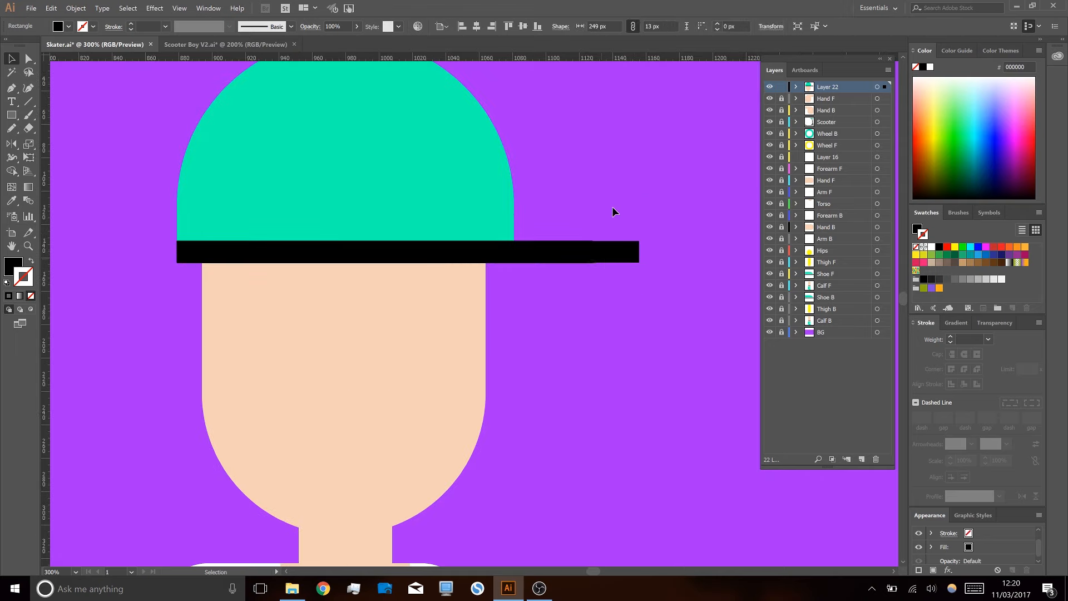
# - Scale the green cap and black brim down slightly together and lower them onto the head
pyautogui.moveTo(507, 270); pyautogui.dragTo(587, 191)
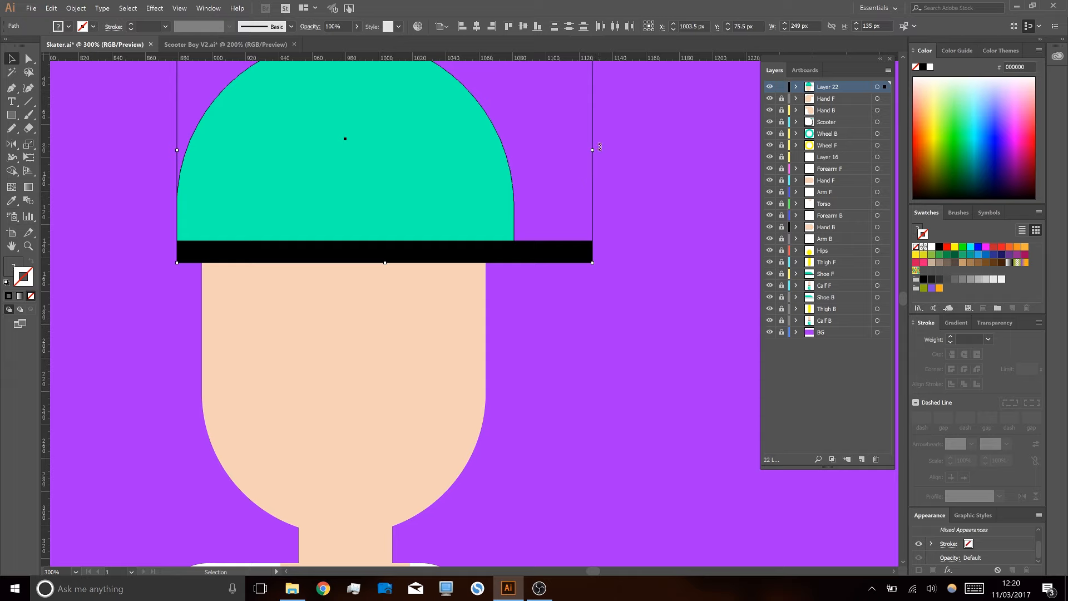
pyautogui.moveTo(595, 152); pyautogui.dragTo(585, 179)
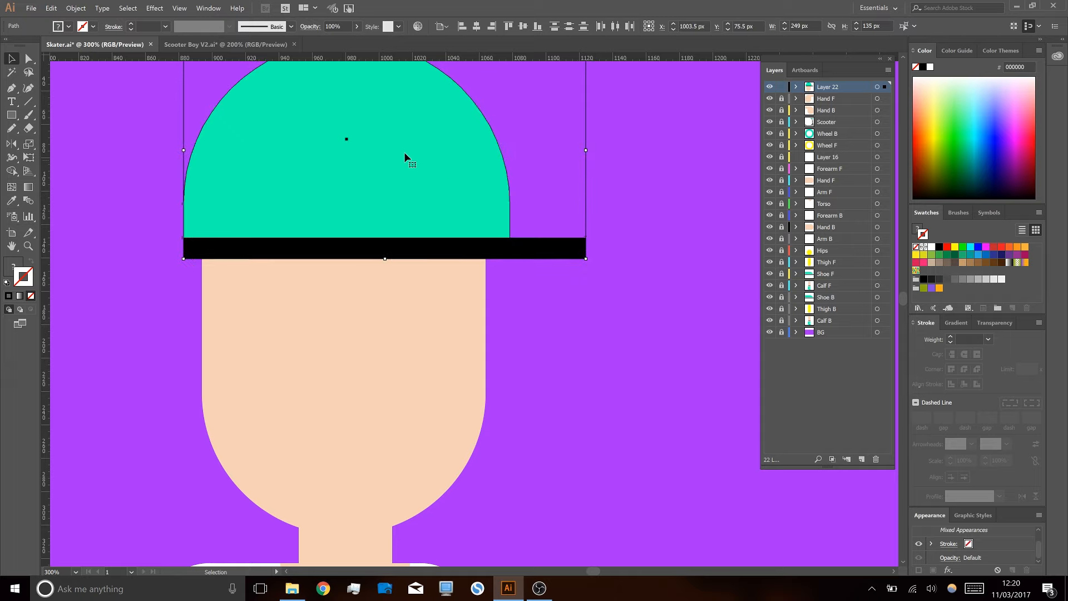
pyautogui.moveTo(336, 129); pyautogui.dragTo(337, 147)
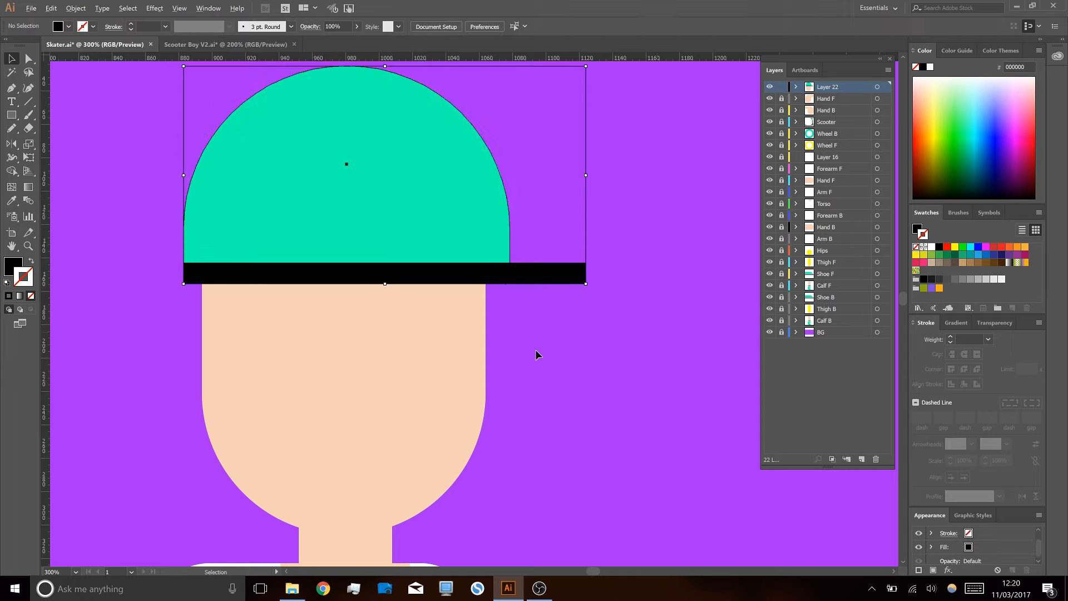
pyautogui.moveTo(601, 413); pyautogui.dragTo(569, 362)
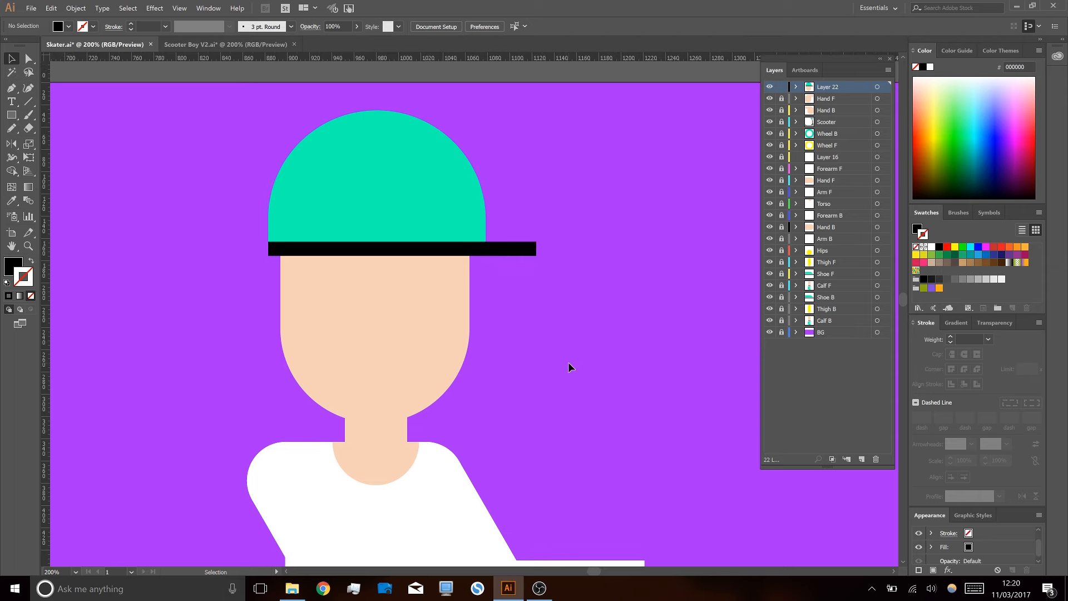
pyautogui.press('l')
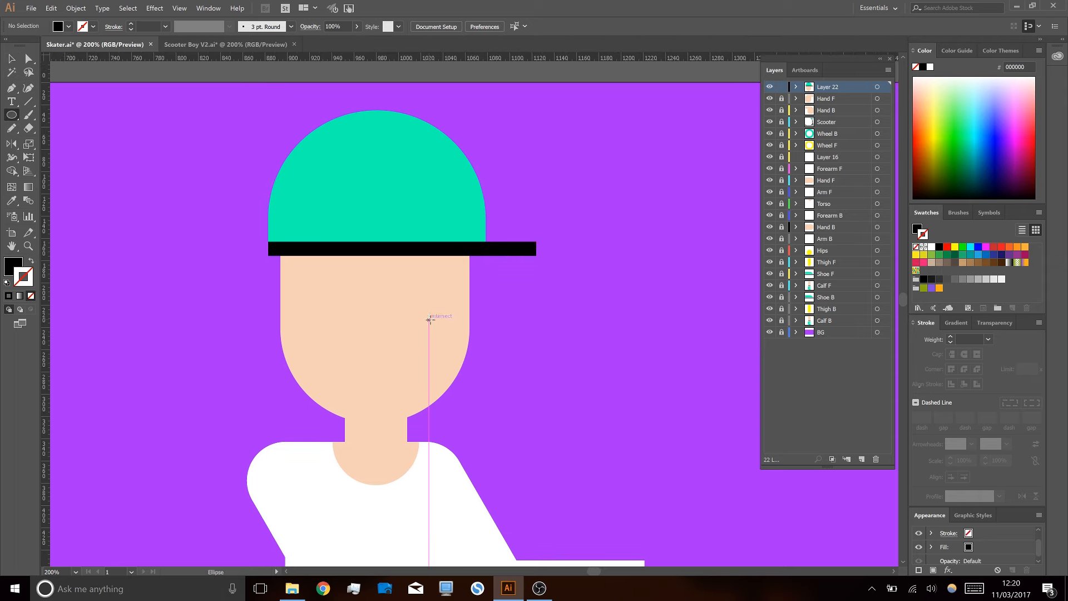
pyautogui.moveTo(429, 319); pyautogui.dragTo(448, 322)
pyautogui.hotkey('ctrl', 'z')
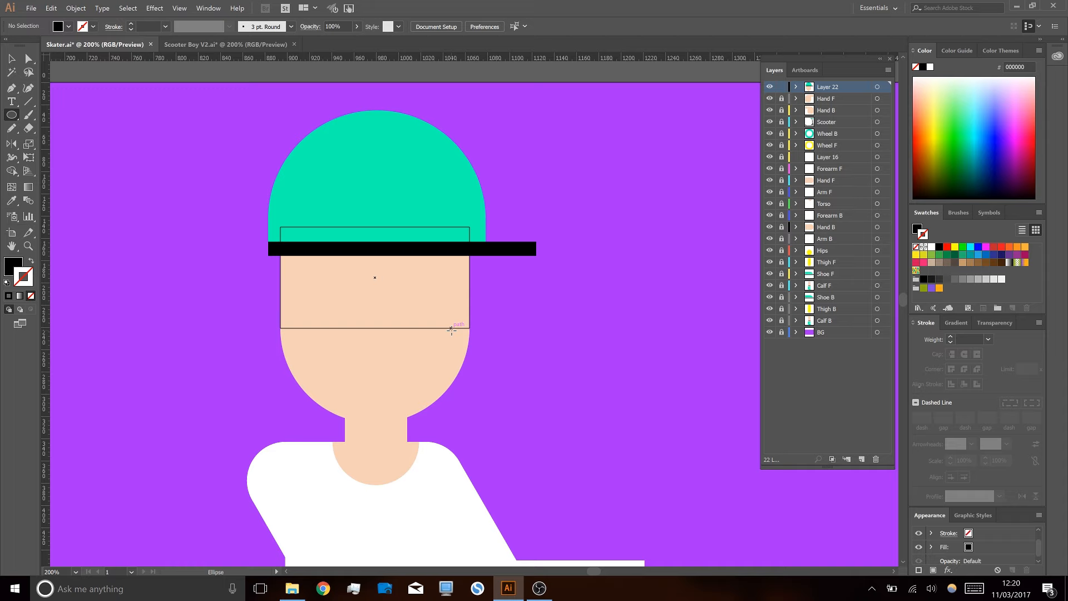
# - Draw an 18 px horizontal nose line on the face and stroke it with a darker skin tone, D3AB90, without a fill
pyautogui.press('\\')
pyautogui.moveTo(419, 325)
pyautogui.mouseDown()
pyautogui.moveTo(424, 477)
pyautogui.moveTo(450, 328)
pyautogui.moveTo(435, 330)
pyautogui.moveTo(429, 560)
pyautogui.moveTo(440, 323)
pyautogui.mouseUp()
pyautogui.press('i')
pyautogui.click(429, 358)
pyautogui.click(32, 262)
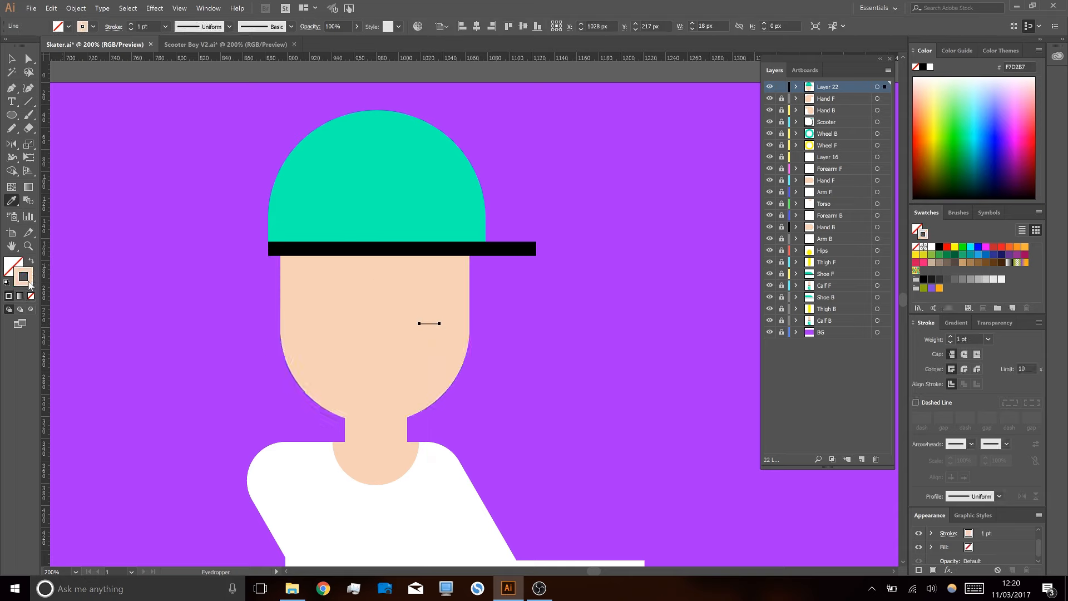
pyautogui.doubleClick(23, 276)
pyautogui.moveTo(611, 210); pyautogui.dragTo(621, 221)
pyautogui.click(824, 203)
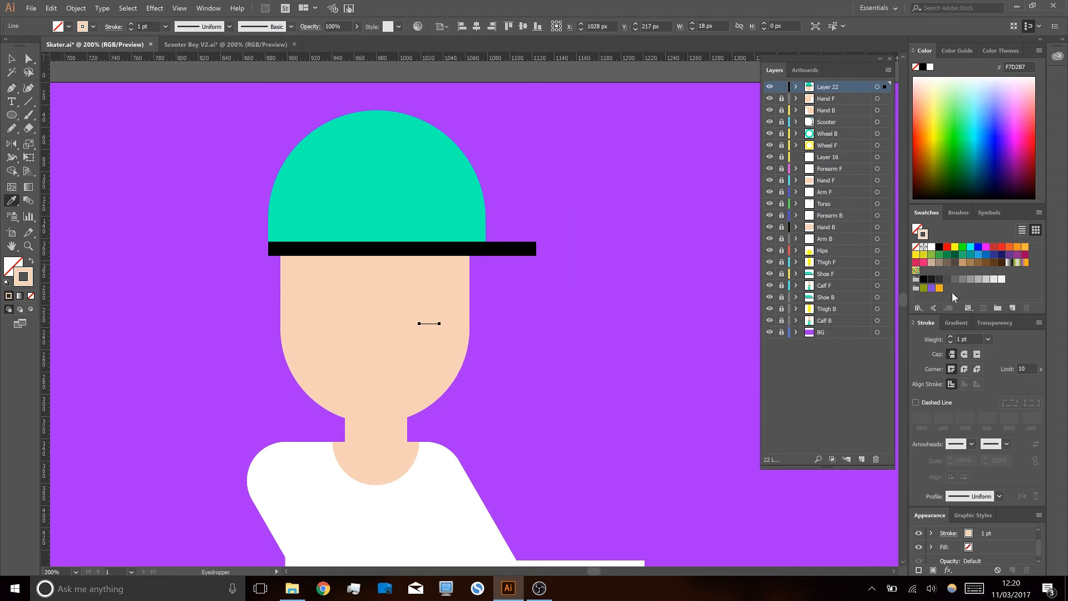
# - Give the nose line round caps and a stroke weight of 10 pt
pyautogui.click(950, 336)
pyautogui.click(950, 336)
pyautogui.click(951, 336)
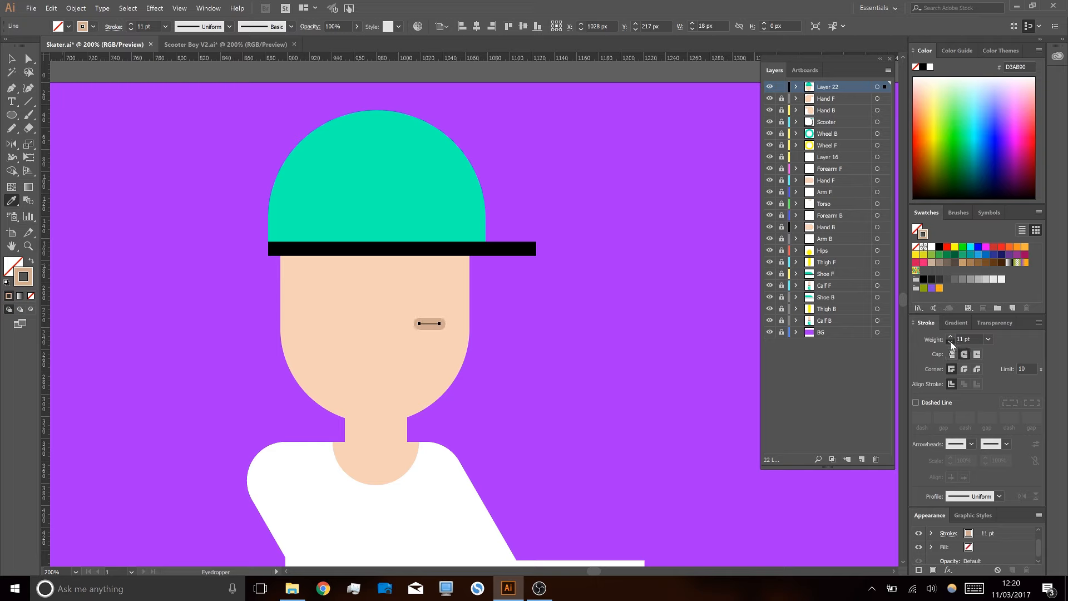
pyautogui.press('v')
pyautogui.click(520, 357)
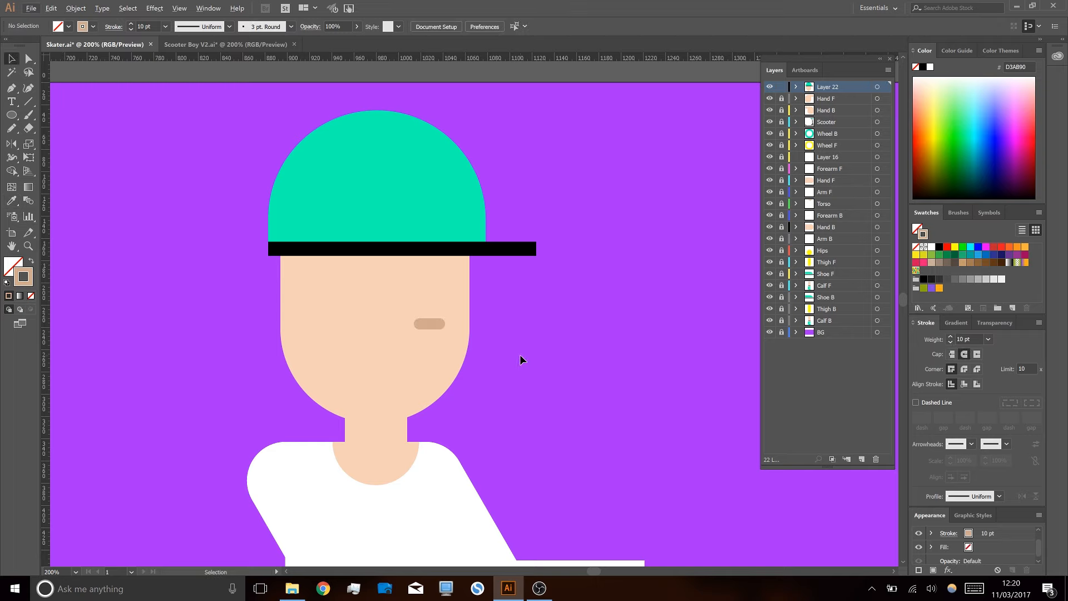
# - Draw a circle about 52 px wide beside the head and delete its top anchor, leaving the lower half-circle
pyautogui.press('l')
pyautogui.moveTo(575, 362); pyautogui.dragTo(653, 427)
pyautogui.press('a')
pyautogui.click(604, 363)
pyautogui.press('Delete')
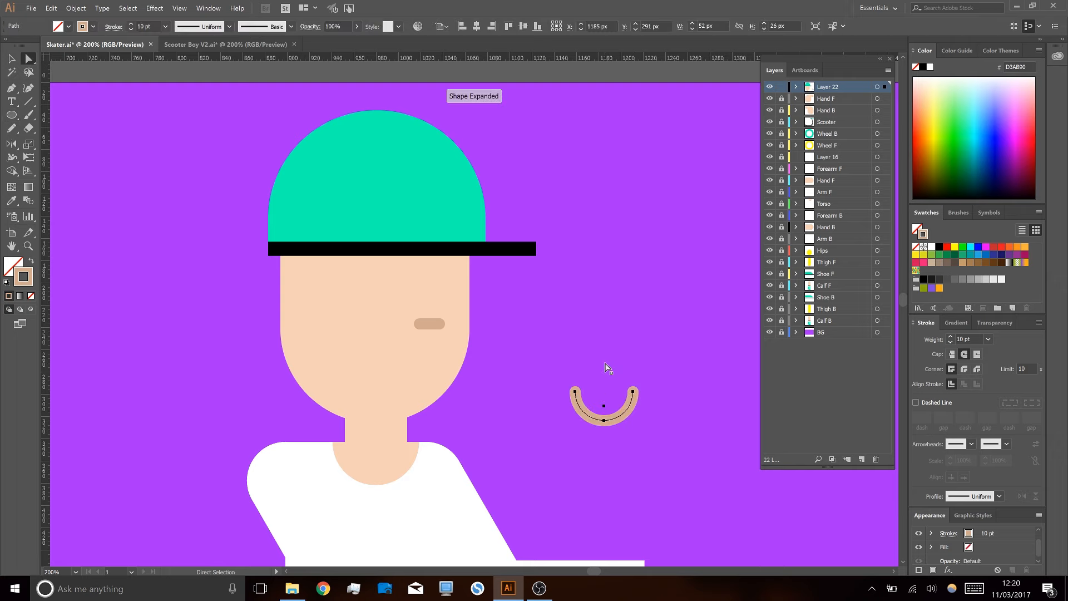
# - Fill the half-circle with white FFFFFF without a stroke and place it below the nose as a smiling mouth
pyautogui.click(31, 263)
pyautogui.doubleClick(13, 266)
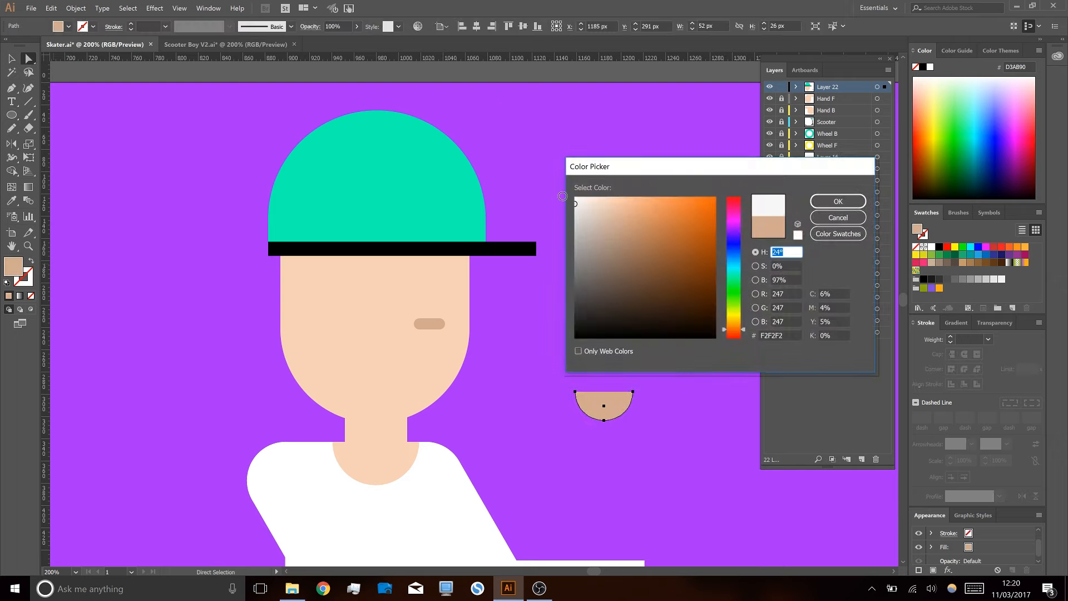
pyautogui.click(838, 201)
pyautogui.press('v')
pyautogui.click(616, 433)
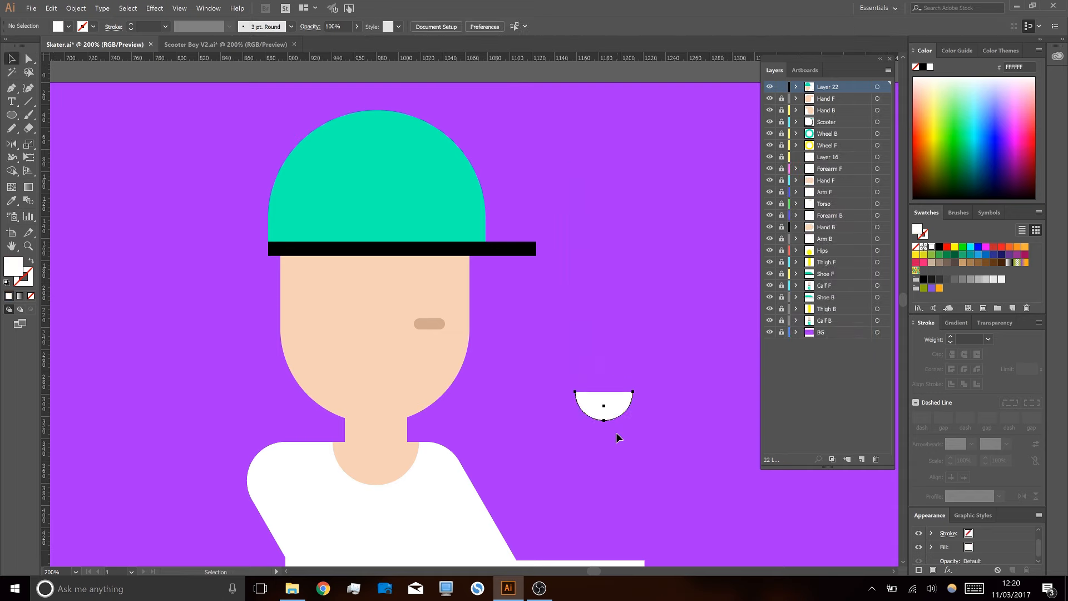
pyautogui.moveTo(609, 398); pyautogui.dragTo(413, 368)
pyautogui.click(549, 378)
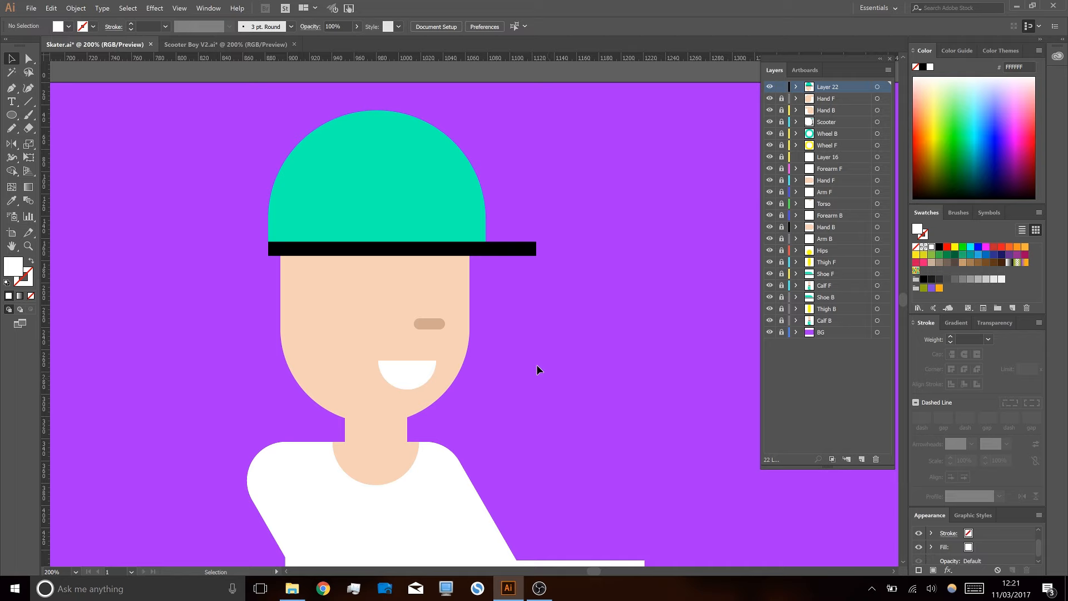
# - Check the glasses in Scooter Boy V2, and draw a 63 × 42 px lens frame in Skater with 9.25 px rounded corners and the brim's black fill
pyautogui.press('m')
pyautogui.moveTo(562, 286); pyautogui.dragTo(612, 330)
pyautogui.click(198, 45)
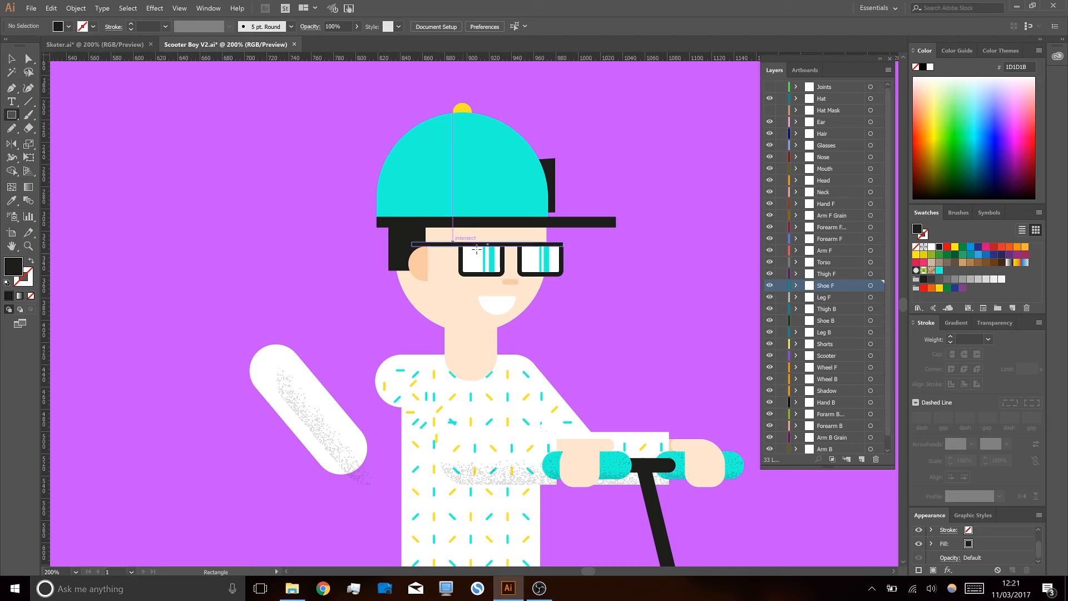
pyautogui.click(119, 46)
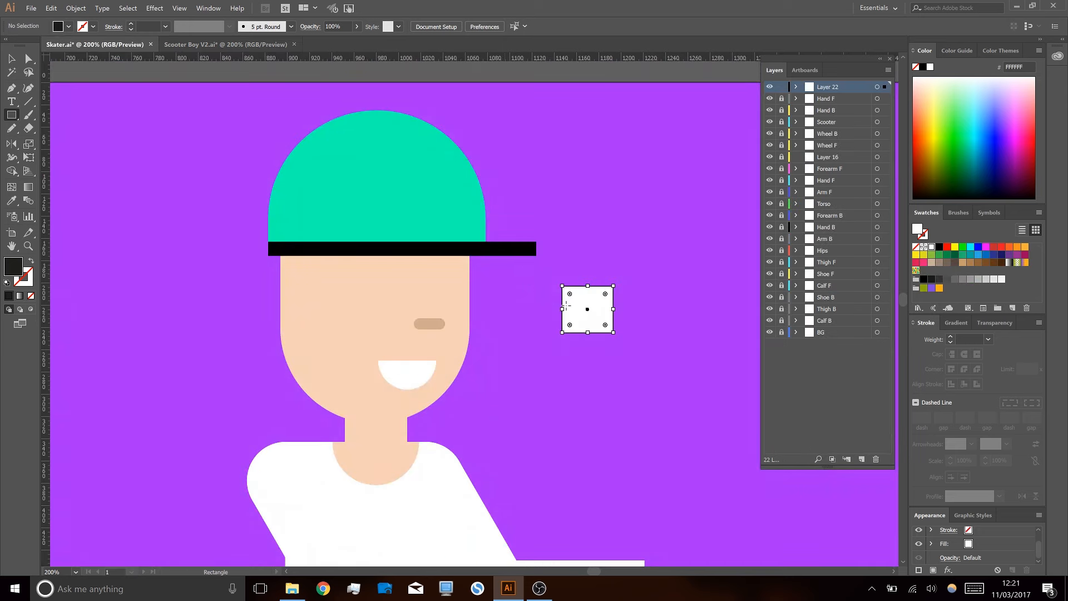
pyautogui.press('v')
pyautogui.moveTo(618, 311)
pyautogui.mouseDown()
pyautogui.moveTo(633, 311)
pyautogui.moveTo(627, 305)
pyautogui.mouseUp()
pyautogui.press('a')
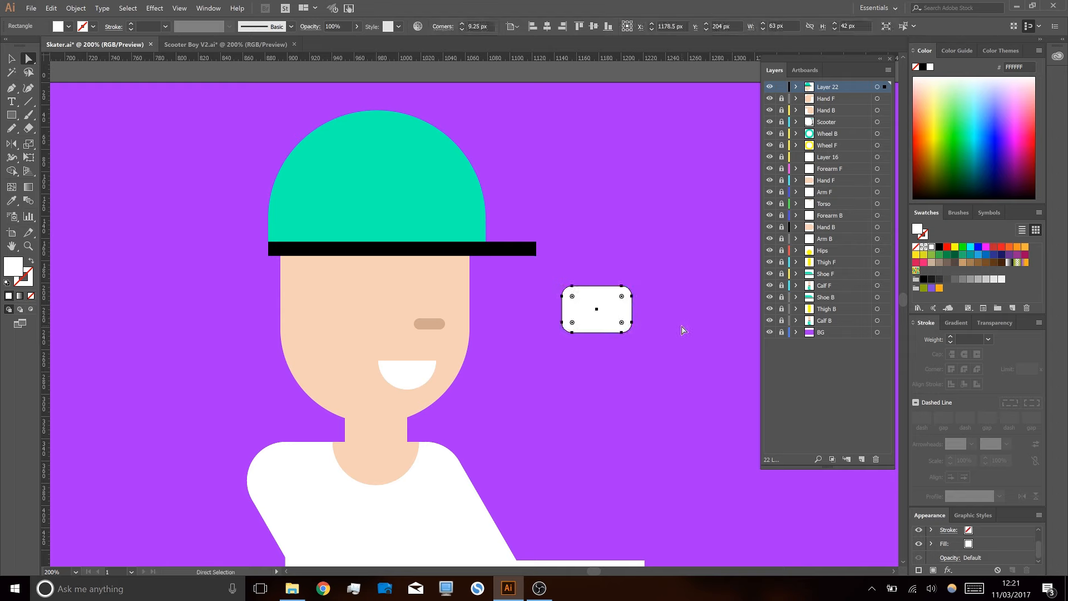
pyautogui.press('v')
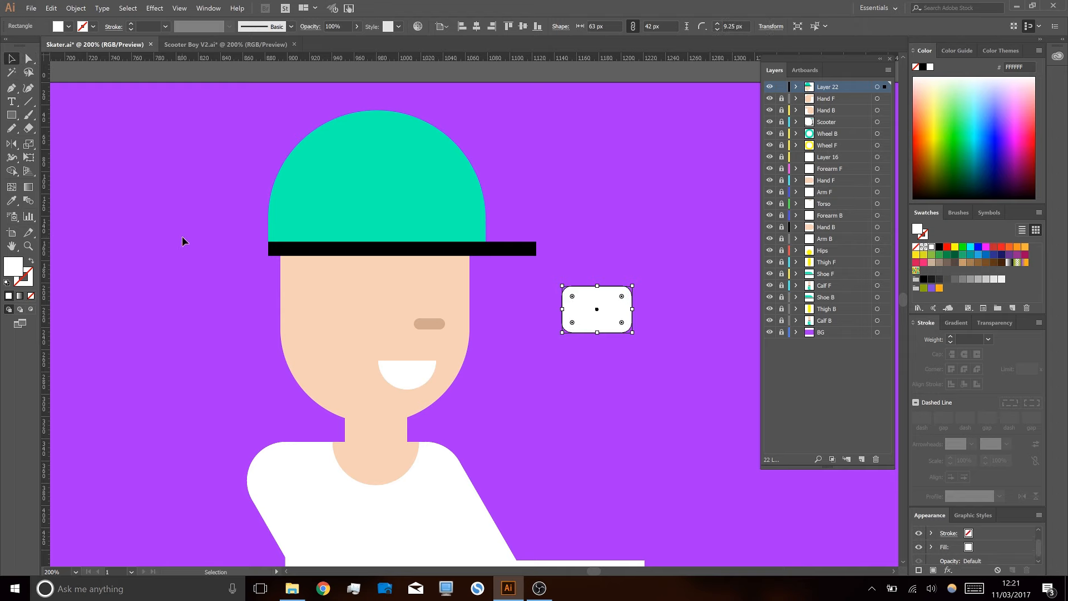
pyautogui.click(445, 242)
pyautogui.click(140, 6)
pyautogui.moveTo(76, 8)
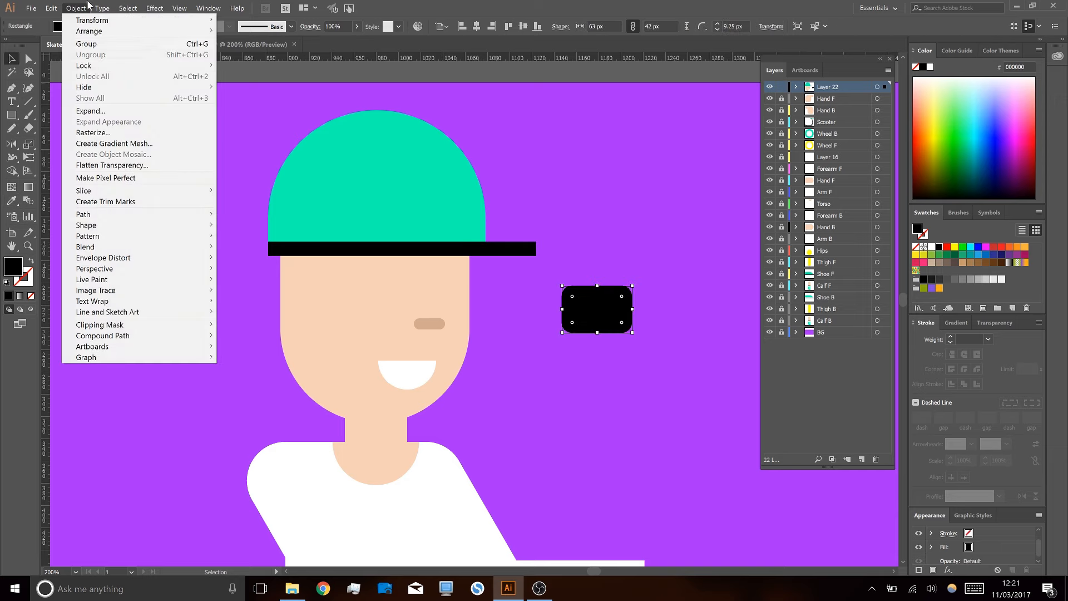
pyautogui.moveTo(126, 217)
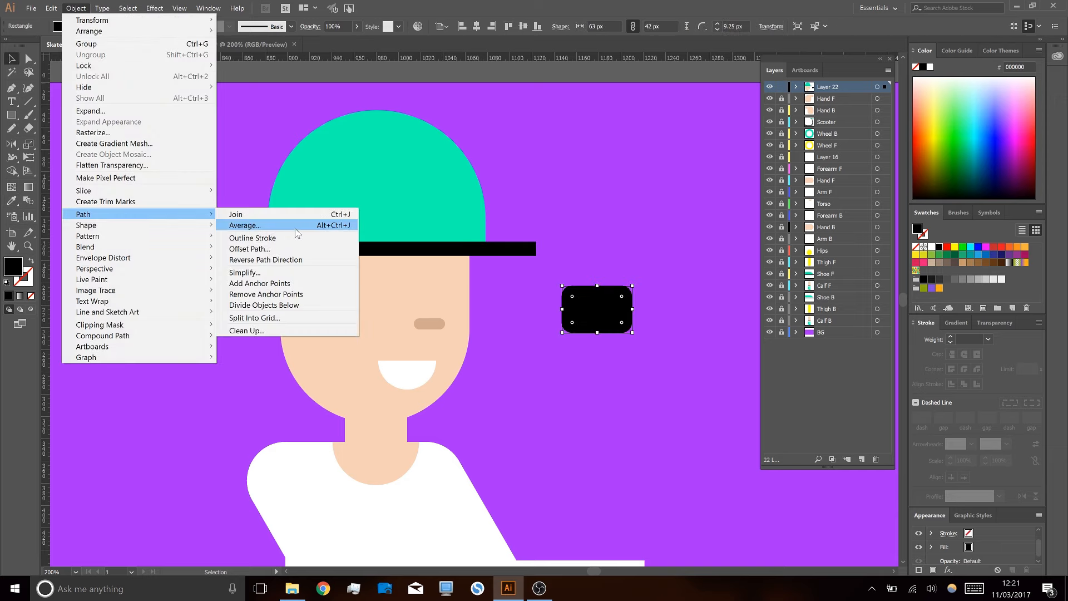
pyautogui.click(301, 249)
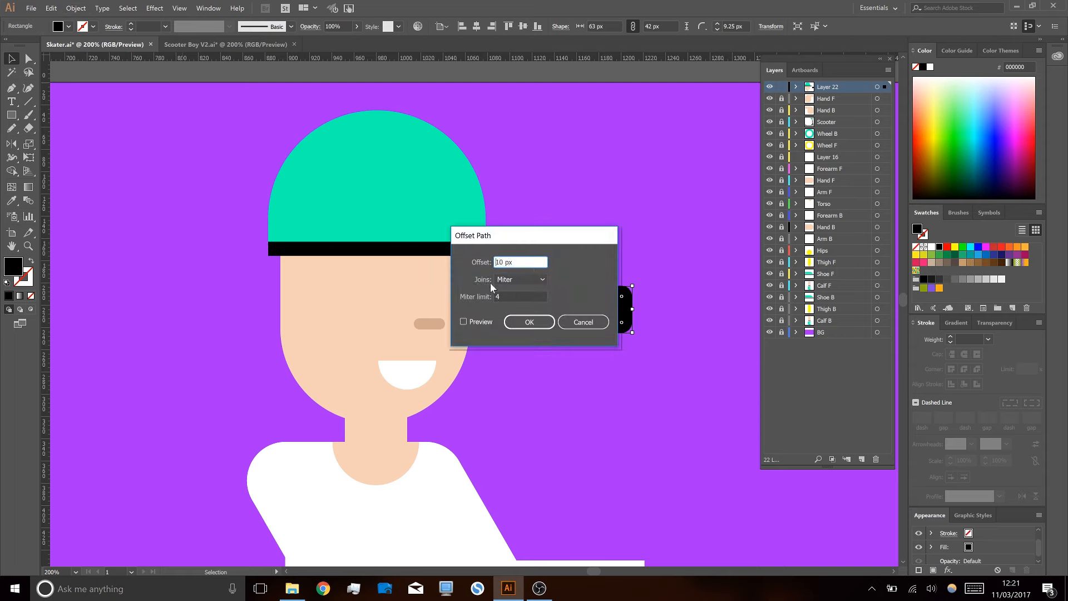
pyautogui.write('-')
pyautogui.moveTo(503, 235); pyautogui.dragTo(650, 95)
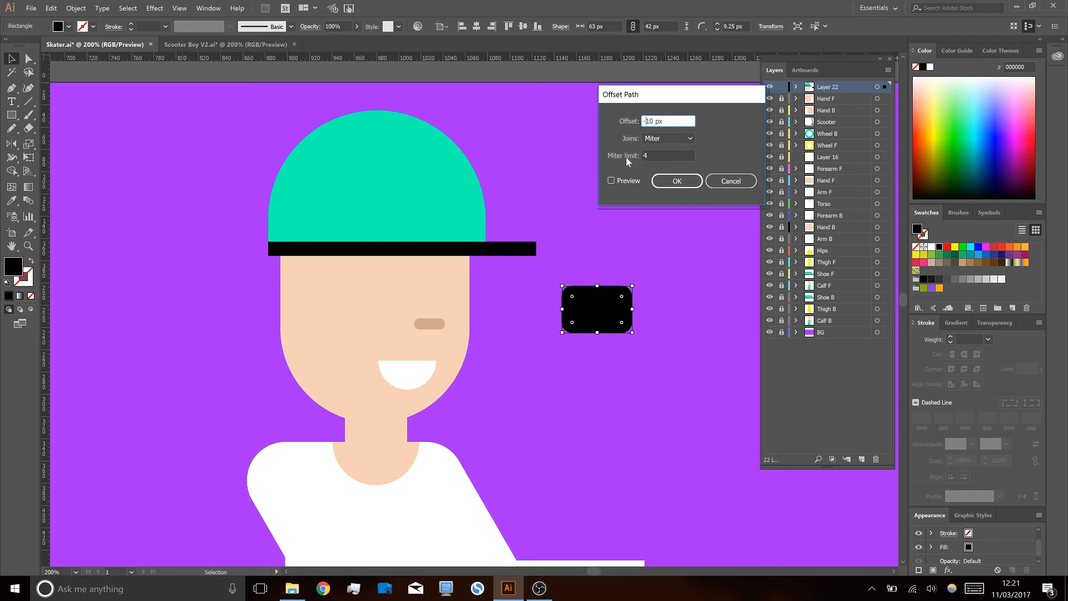
pyautogui.click(612, 180)
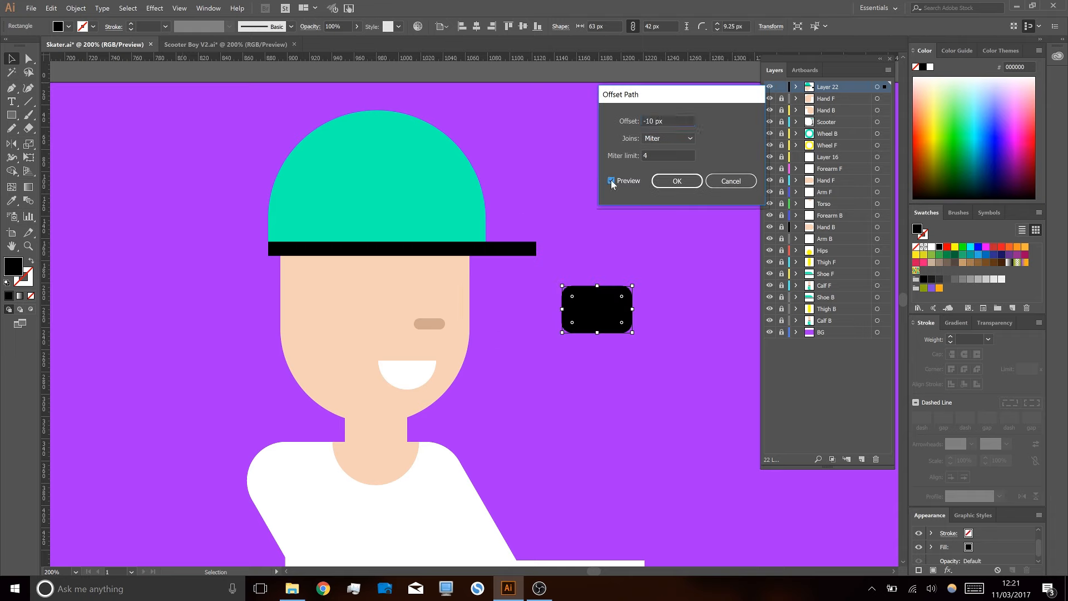
pyautogui.click(651, 120)
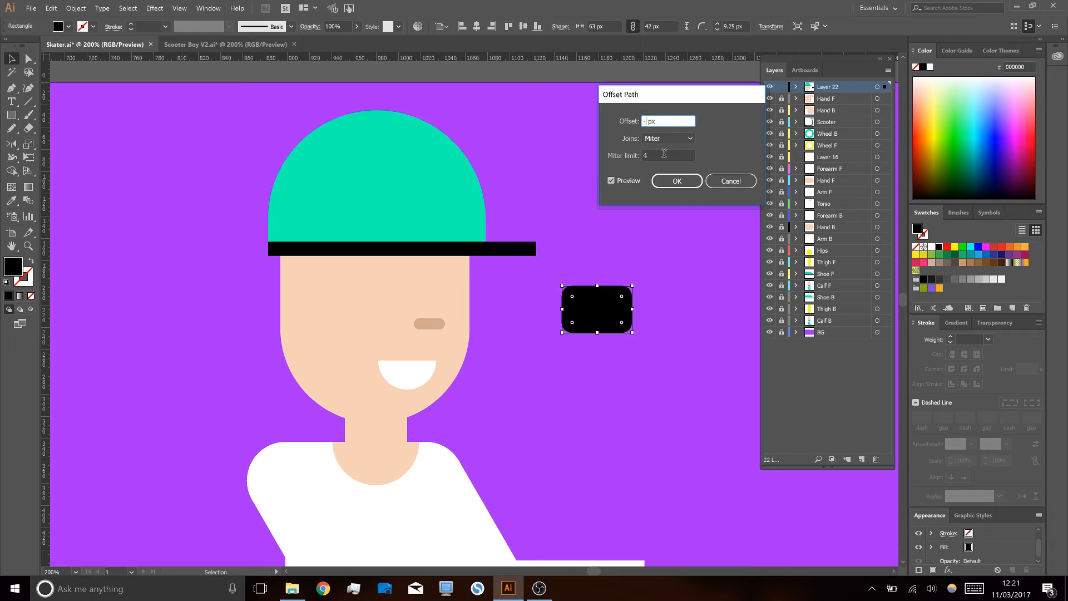
pyautogui.click(611, 181)
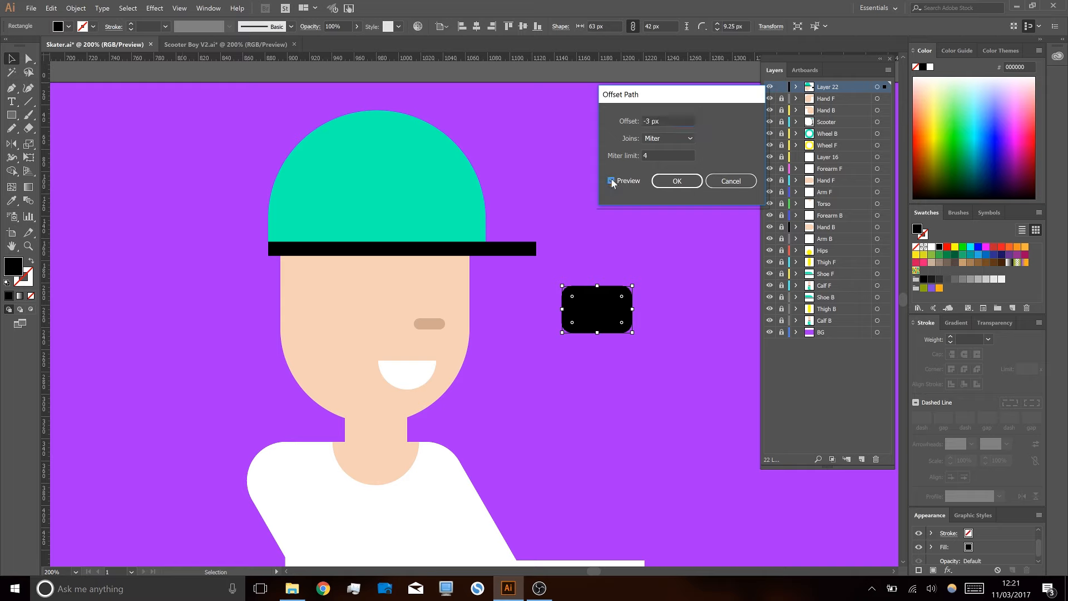
pyautogui.click(724, 181)
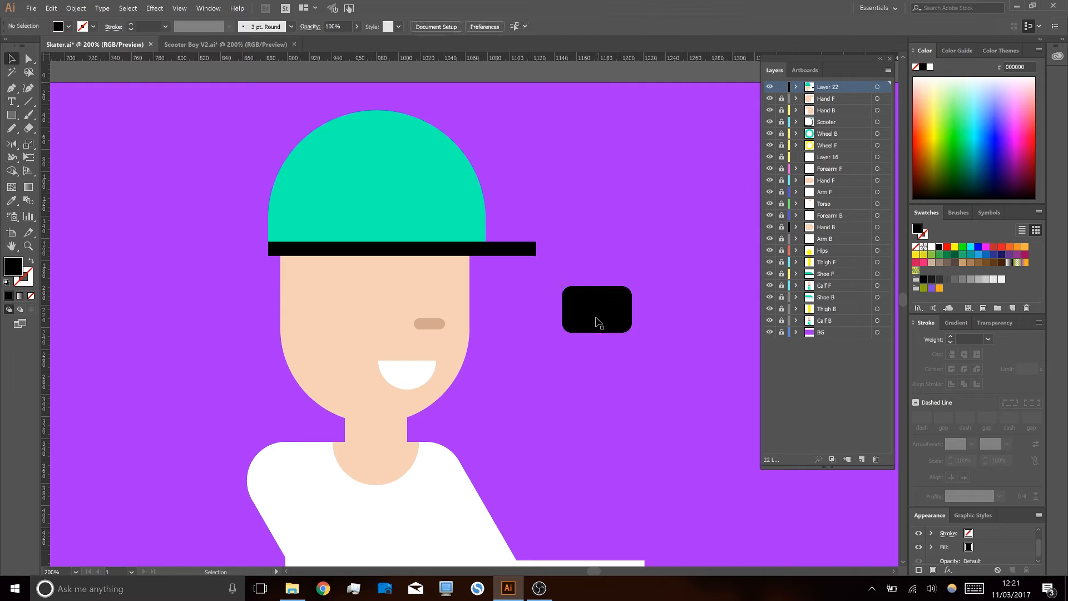
# - Move the black rounded rectangle down until it sits level with the mouth
pyautogui.moveTo(611, 314); pyautogui.dragTo(617, 393)
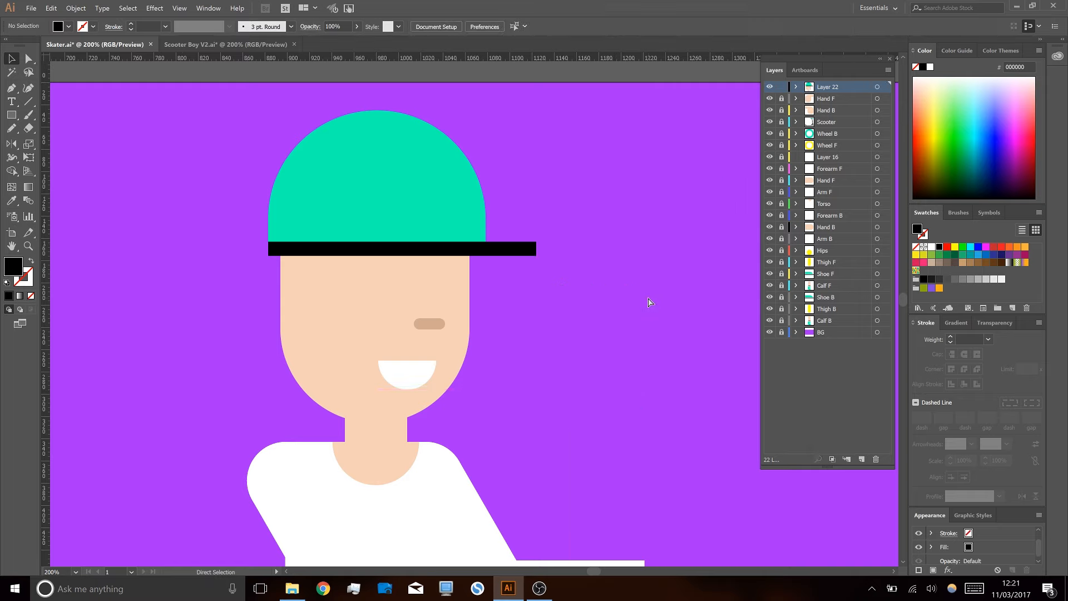
# - Offset the black rounded rectangle's path inward by -2 px and fill the inner copy with the shirt's white
pyautogui.click(102, 7)
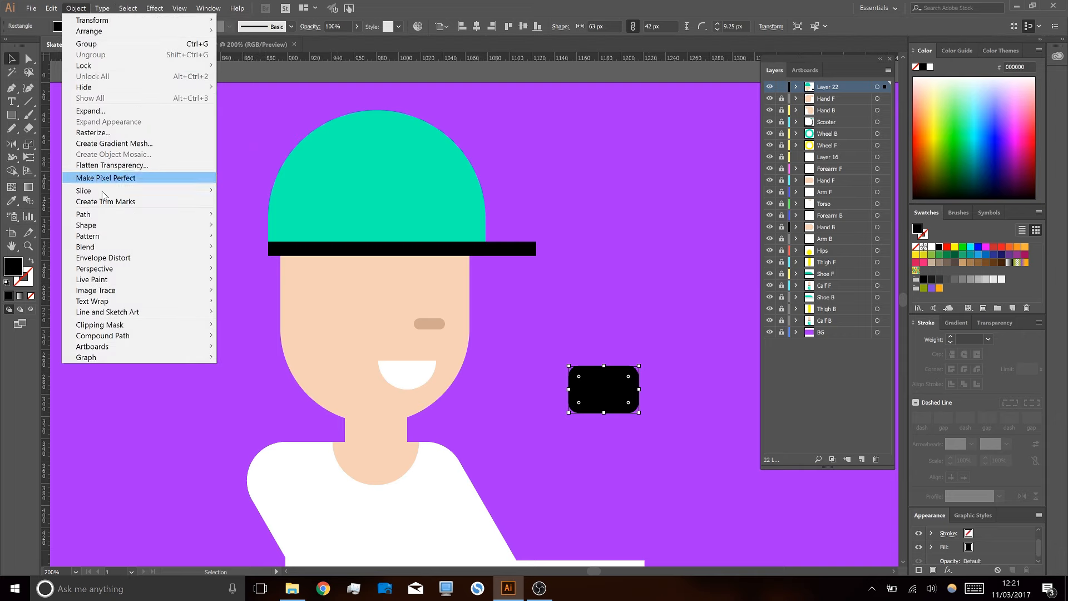
pyautogui.moveTo(105, 220)
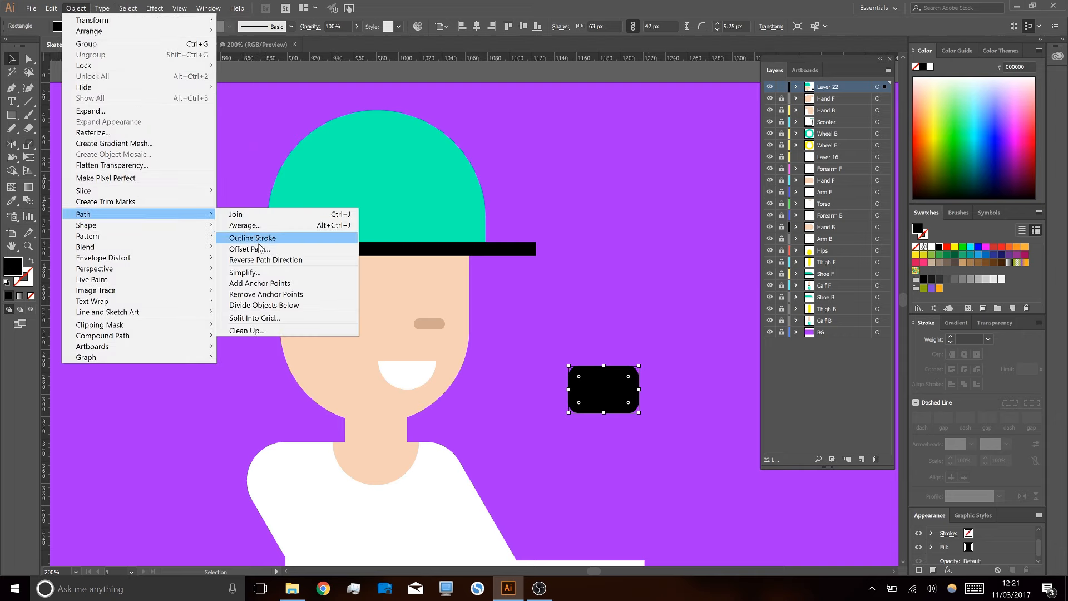
pyautogui.click(259, 248)
pyautogui.click(643, 121)
pyautogui.write('-2')
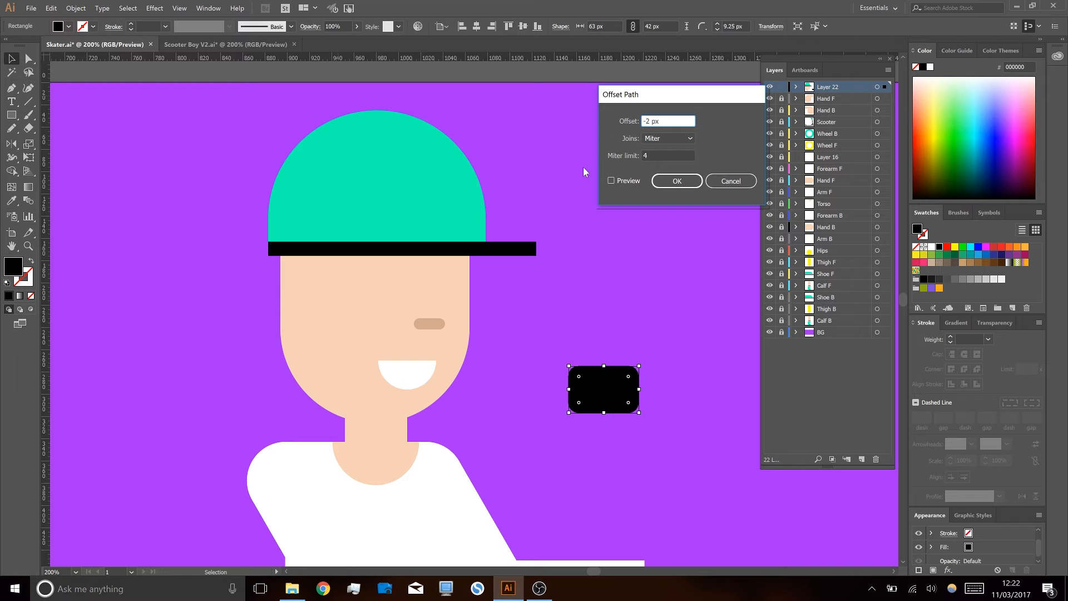
pyautogui.click(667, 179)
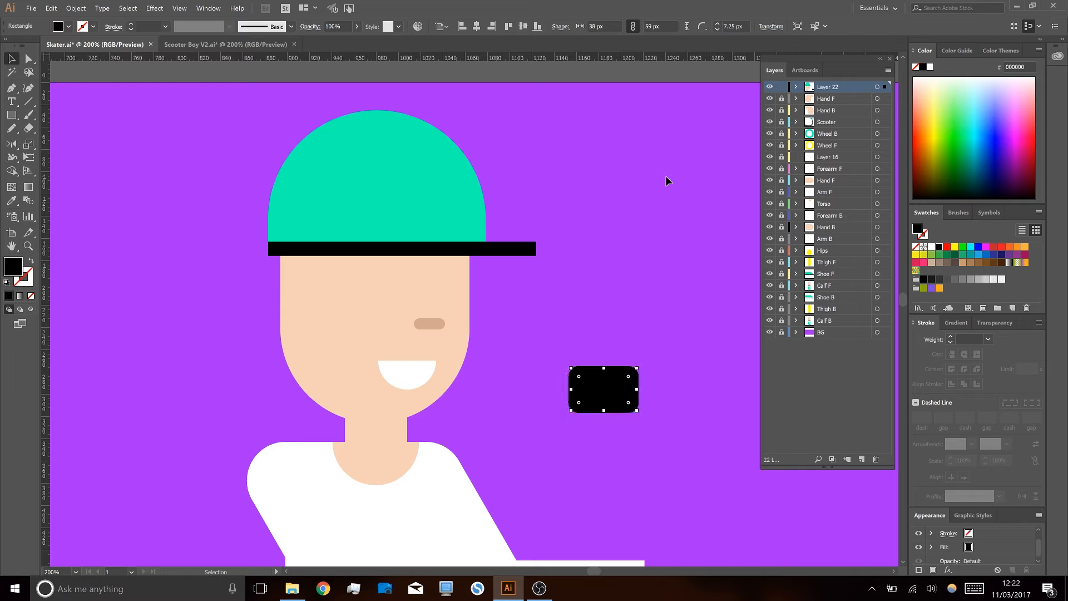
pyautogui.press('i')
pyautogui.click(448, 528)
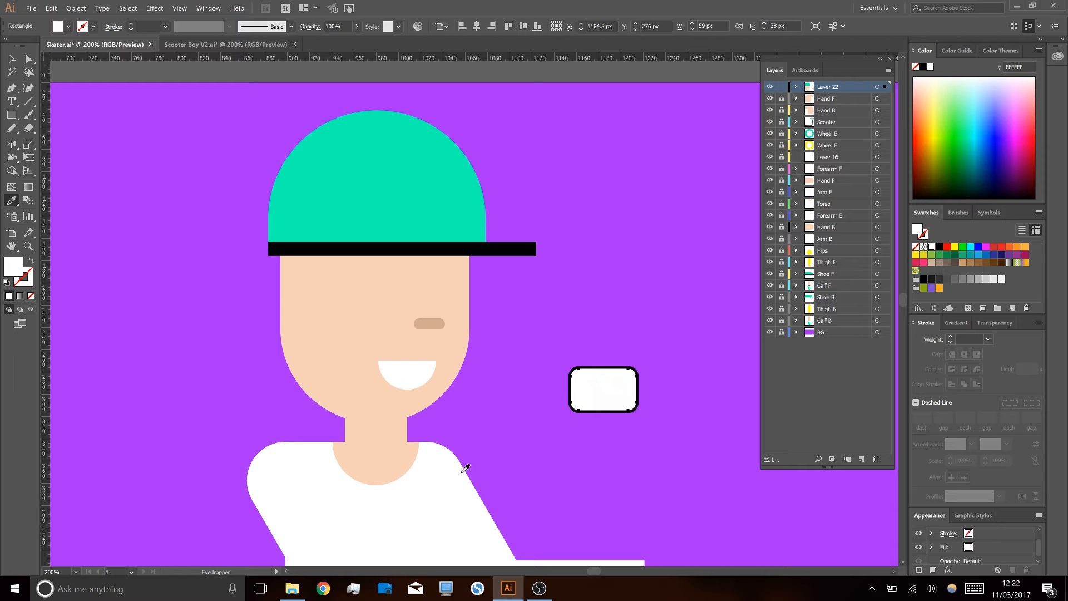
# - Delete the white inner rectangle from the black lens frame
pyautogui.press('v')
pyautogui.click(565, 387)
pyautogui.click(585, 390)
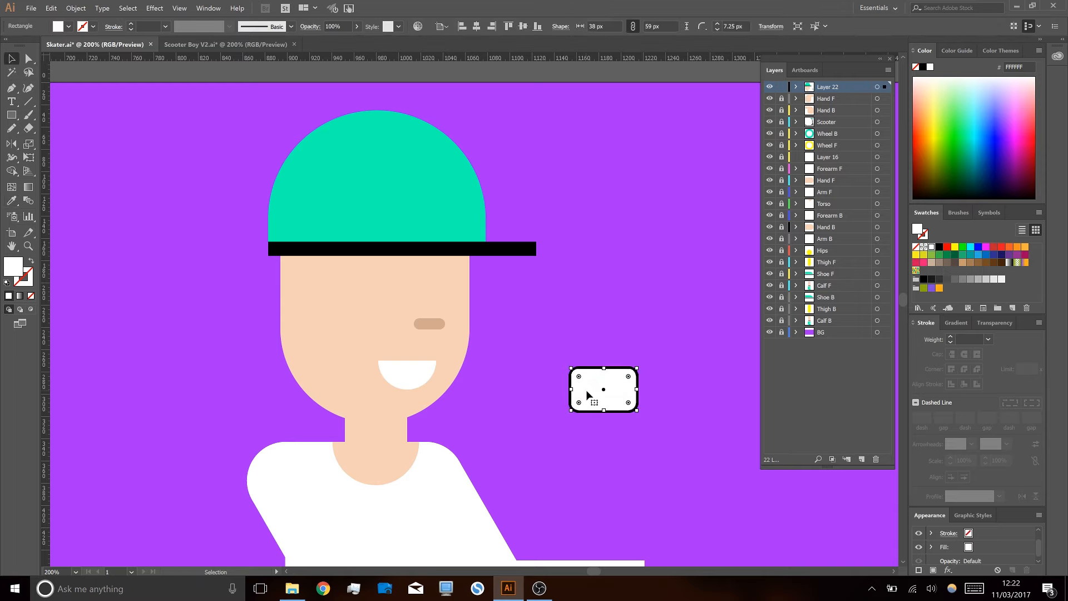
pyautogui.press('Delete')
# - Change the highlight colour of Layer 22 to Cyan
pyautogui.doubleClick(841, 86)
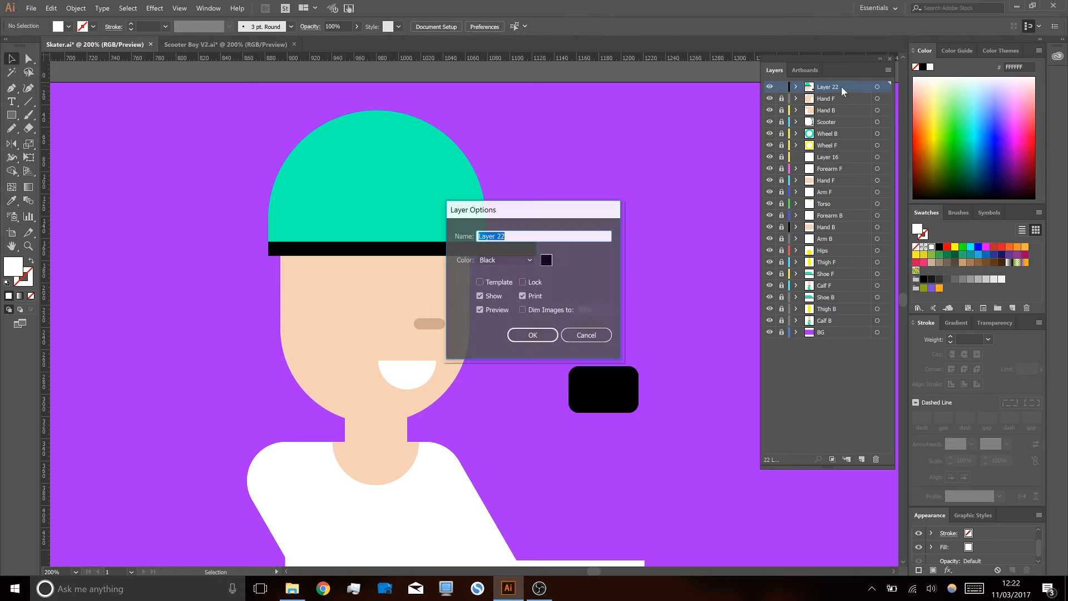
pyautogui.click(529, 262)
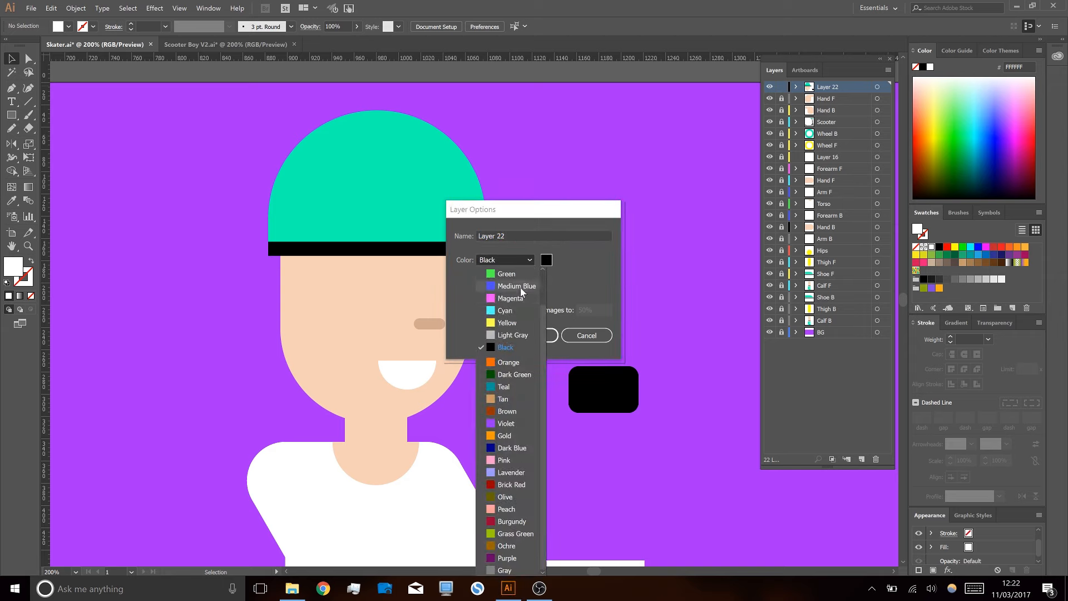
pyautogui.click(505, 312)
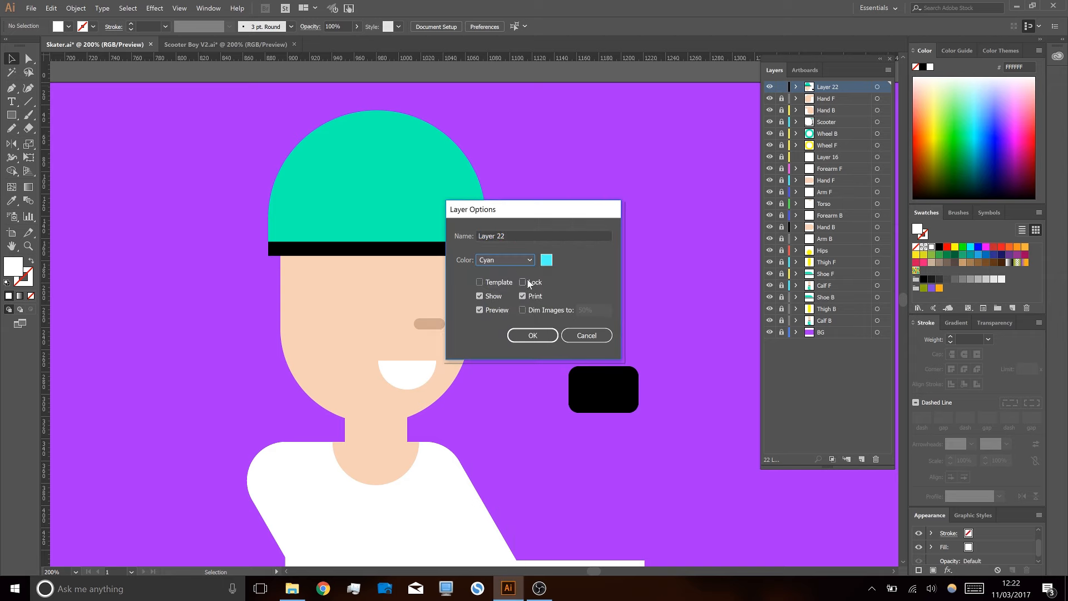
pyautogui.click(543, 334)
# - Offset the black lens frame's path inward to create a 47 × 26 px inner rectangle
pyautogui.click(576, 403)
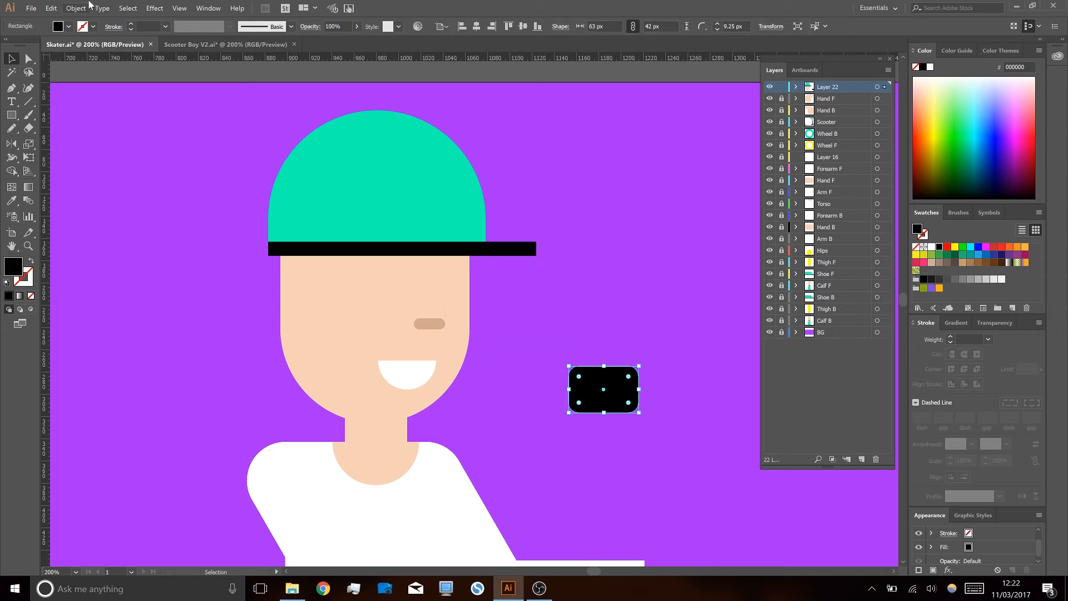
pyautogui.click(128, 8)
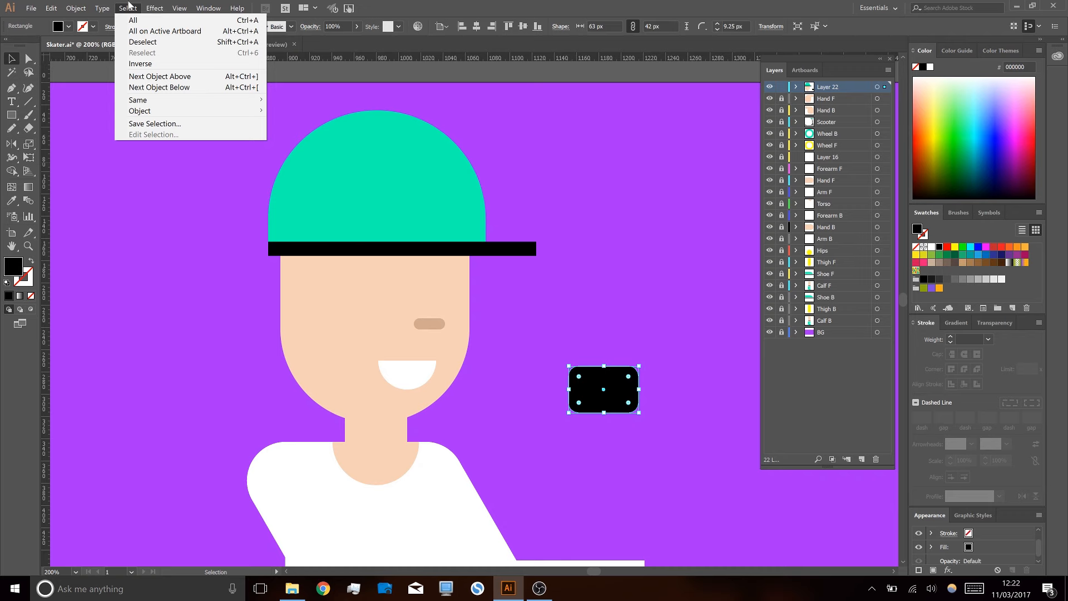
pyautogui.moveTo(76, 8)
pyautogui.moveTo(116, 218)
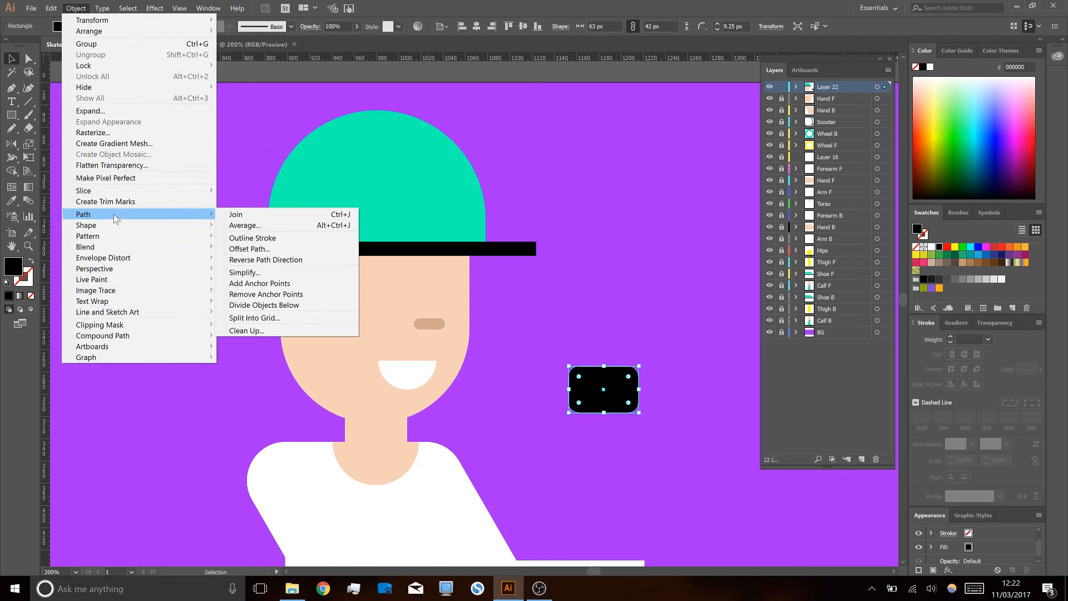
pyautogui.click(253, 250)
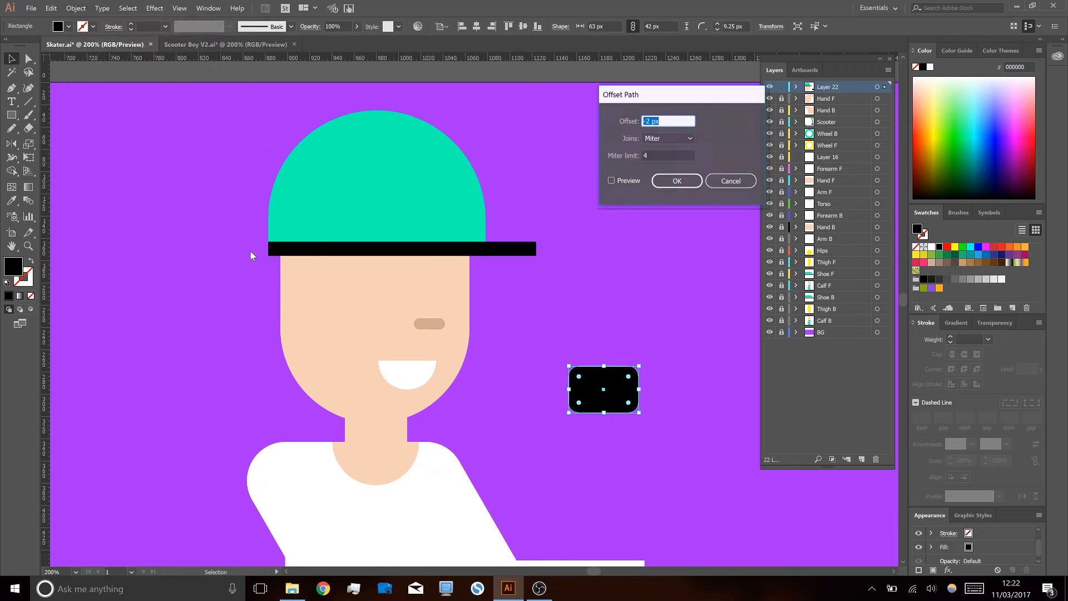
pyautogui.click(612, 182)
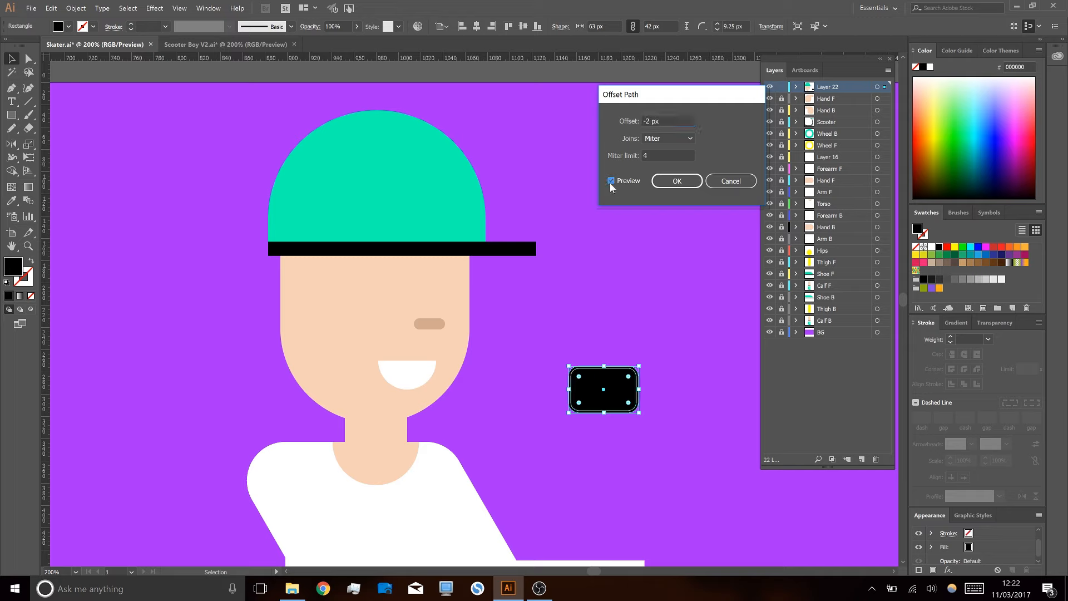
pyautogui.click(650, 121)
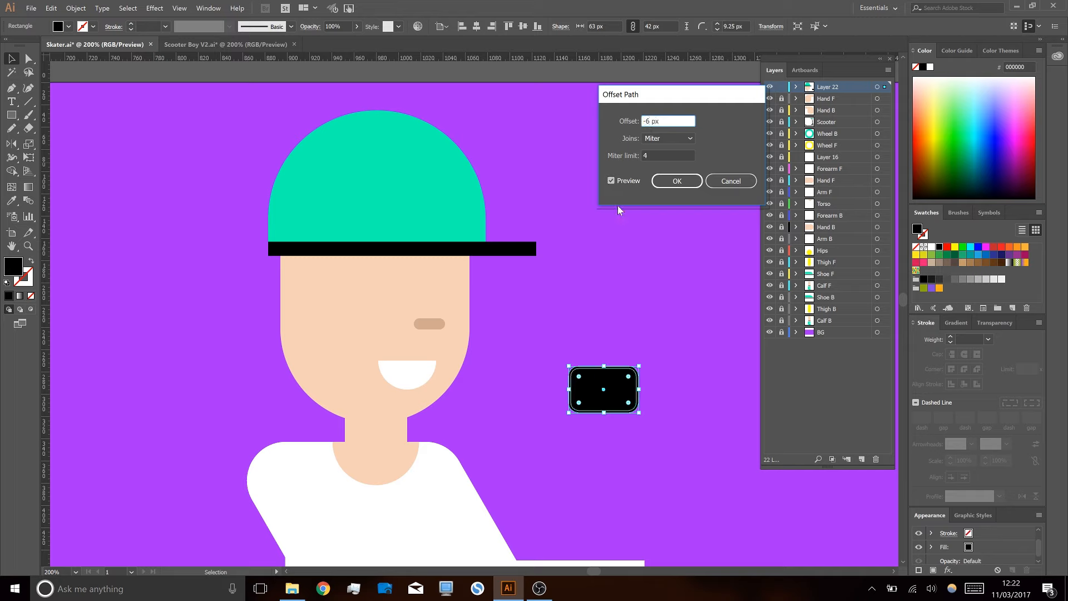
pyautogui.click(612, 180)
pyautogui.click(612, 179)
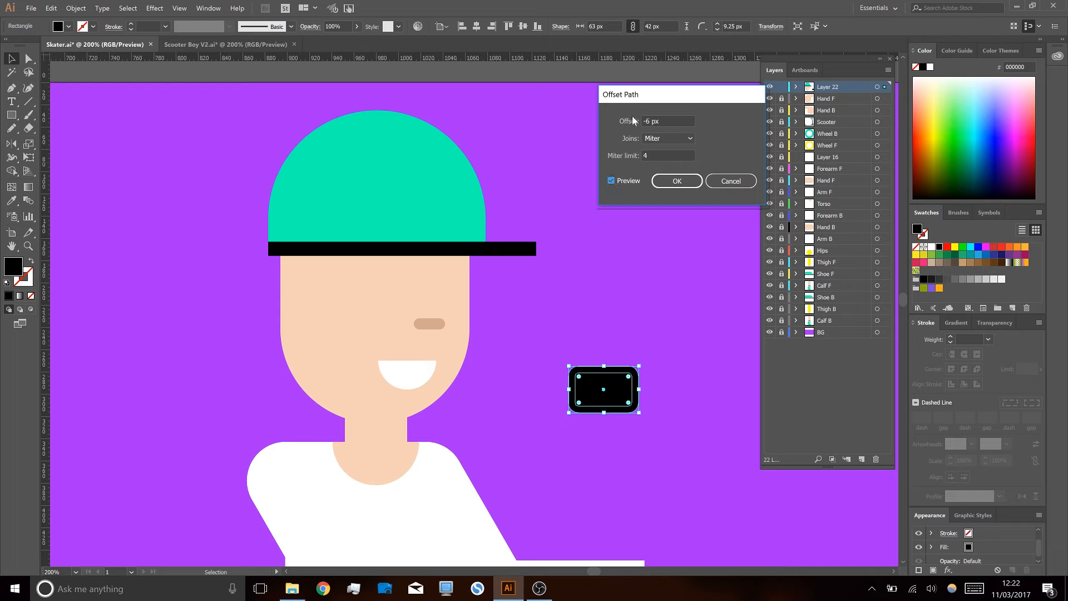
pyautogui.click(649, 121)
pyautogui.click(677, 181)
# - Fill the inner lens rectangle with the shirt's white
pyautogui.press('i')
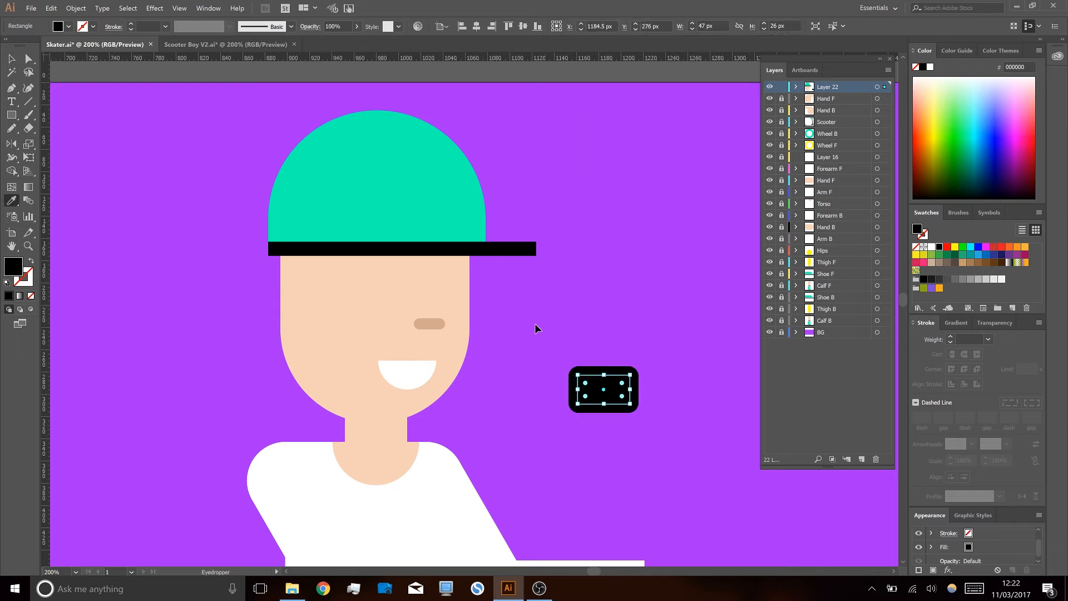
pyautogui.click(430, 495)
pyautogui.press('v')
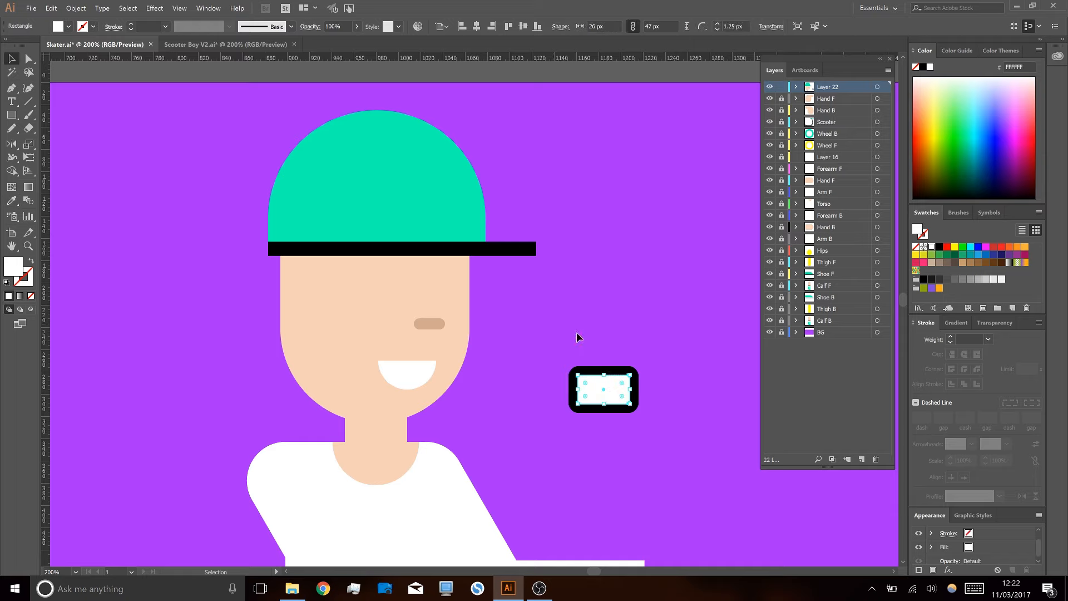
pyautogui.click(562, 329)
# - Duplicate the framed lens to the right, level with the first one
pyautogui.press('space')
pyautogui.moveTo(533, 315); pyautogui.dragTo(529, 314)
pyautogui.moveTo(614, 389); pyautogui.dragTo(671, 452)
pyautogui.click(671, 452)
# - Draw a 207 × 8 px bar along the tops of both lenses, extending left as the glasses' arm, in the frame's black
pyautogui.press('m')
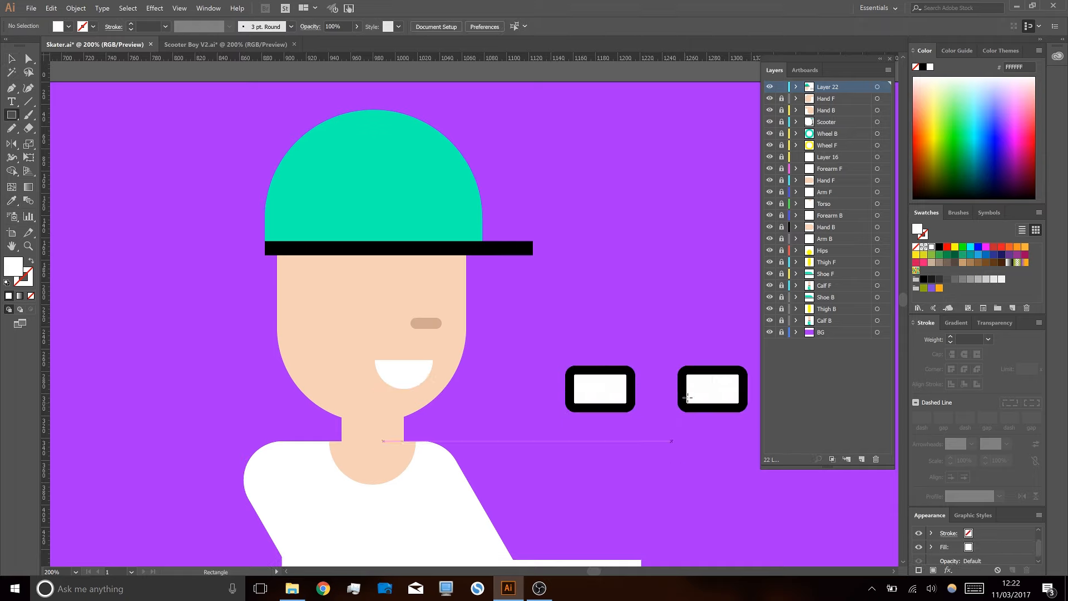
pyautogui.moveTo(715, 374); pyautogui.dragTo(486, 366)
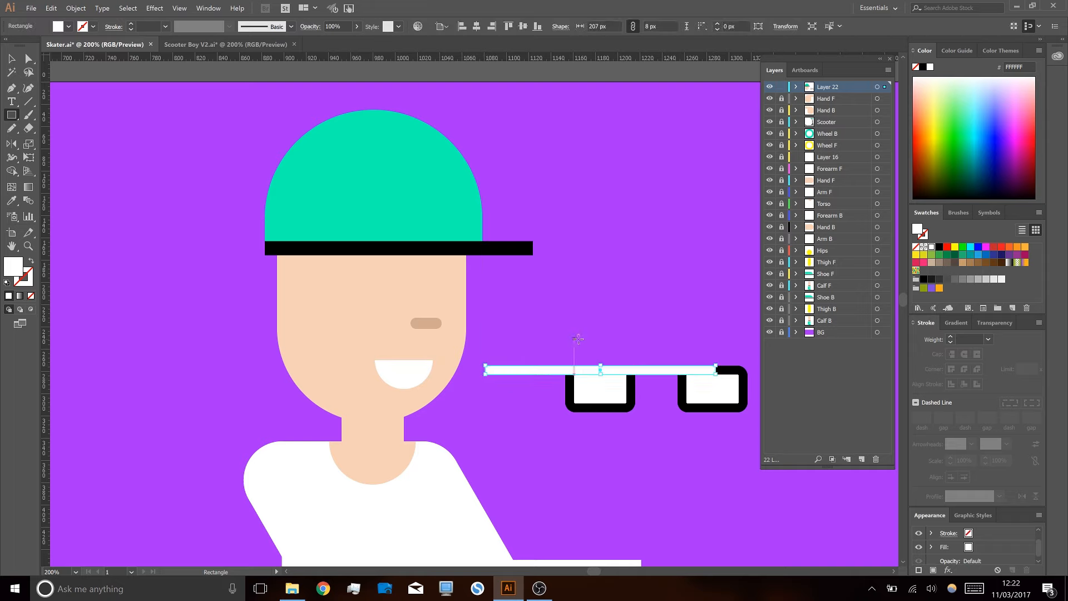
pyautogui.press('i')
pyautogui.click(723, 369)
pyautogui.press('v')
pyautogui.click(677, 322)
# - Move the right lens together with the bar's right end 20 px closer to the left lens
pyautogui.press('a')
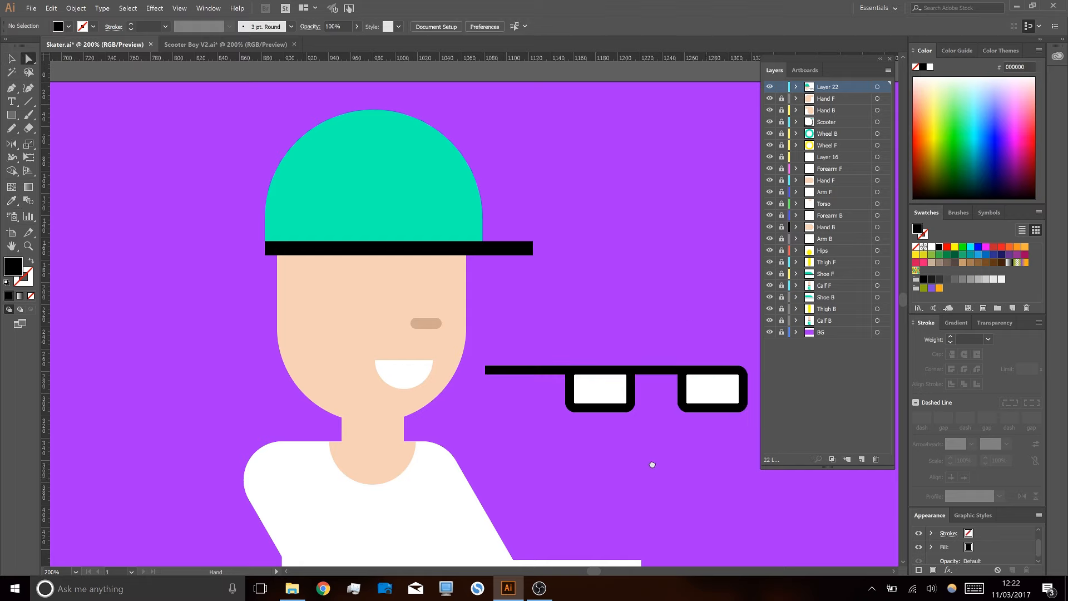
pyautogui.moveTo(668, 470); pyautogui.dragTo(558, 439)
pyautogui.moveTo(659, 285); pyautogui.dragTo(602, 395)
pyautogui.moveTo(547, 422); pyautogui.dragTo(547, 421)
pyautogui.moveTo(614, 360); pyautogui.dragTo(593, 361)
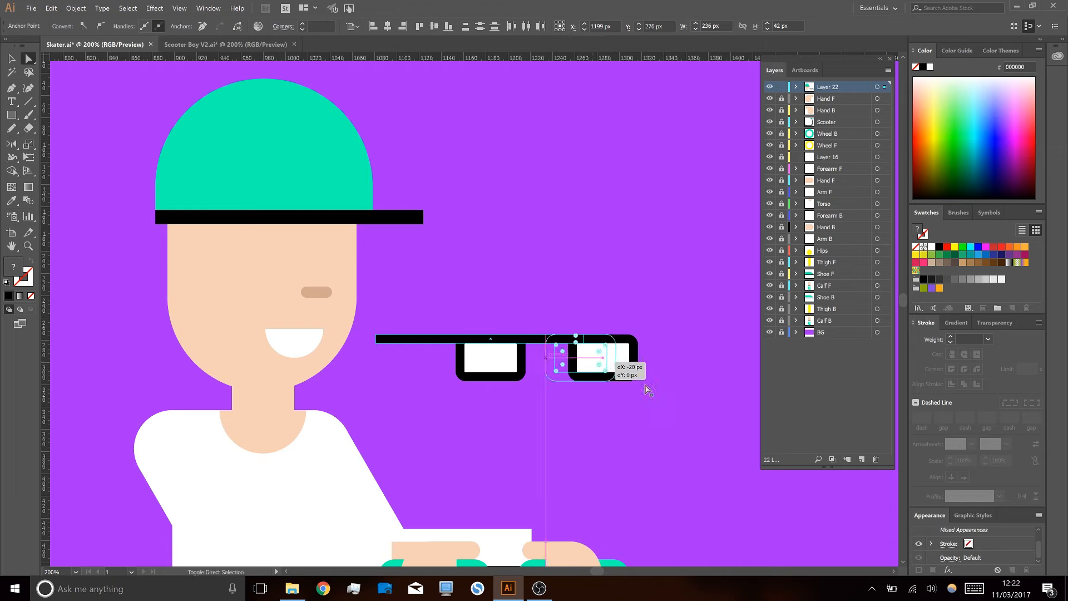
# - Group all parts of the glasses and place them on the face just below the cap's brim
pyautogui.press('v')
pyautogui.click(689, 290)
pyautogui.moveTo(409, 405); pyautogui.dragTo(397, 403)
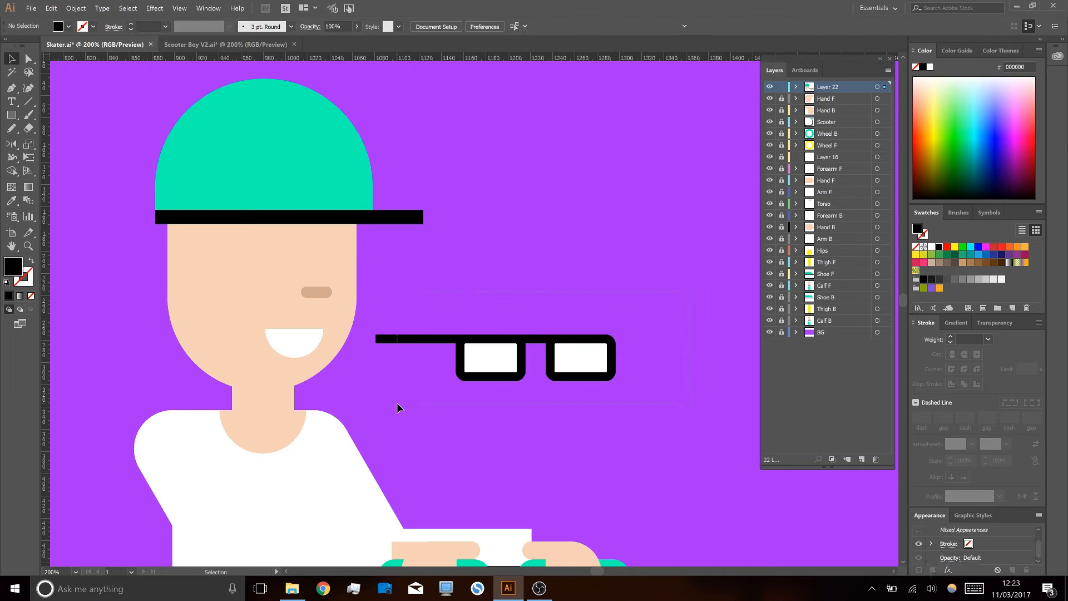
pyautogui.hotkey('ctrl', 'g')
pyautogui.moveTo(499, 366); pyautogui.dragTo(264, 273)
pyautogui.click(442, 366)
pyautogui.moveTo(430, 351); pyautogui.dragTo(472, 377)
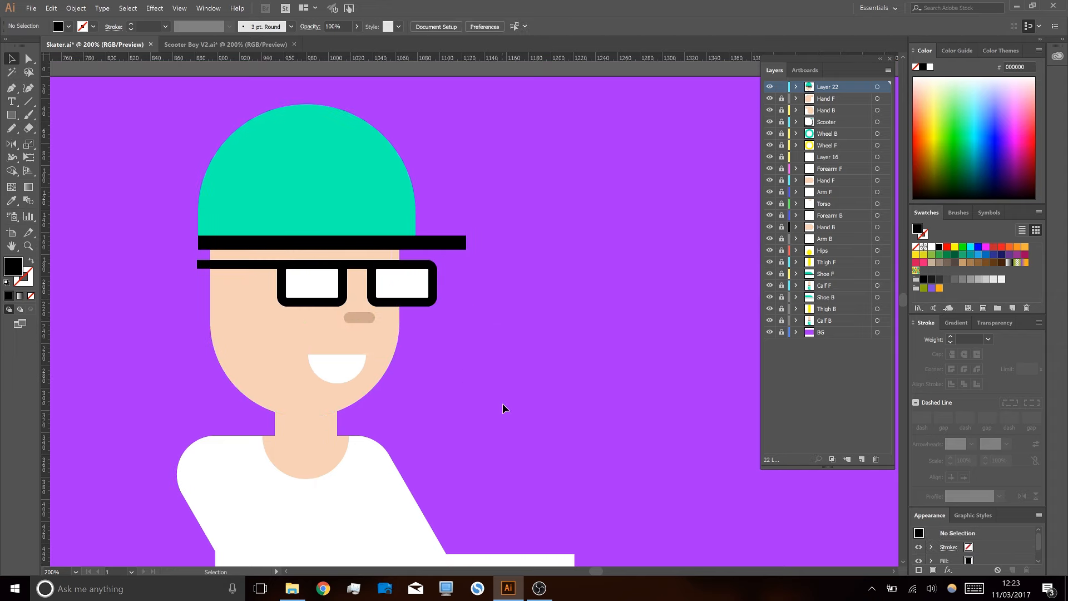
# - Shorten the glasses' arm by moving its left end 26 px to the right, inside the head's edge
pyautogui.press('a')
pyautogui.moveTo(200, 262); pyautogui.dragTo(230, 269)
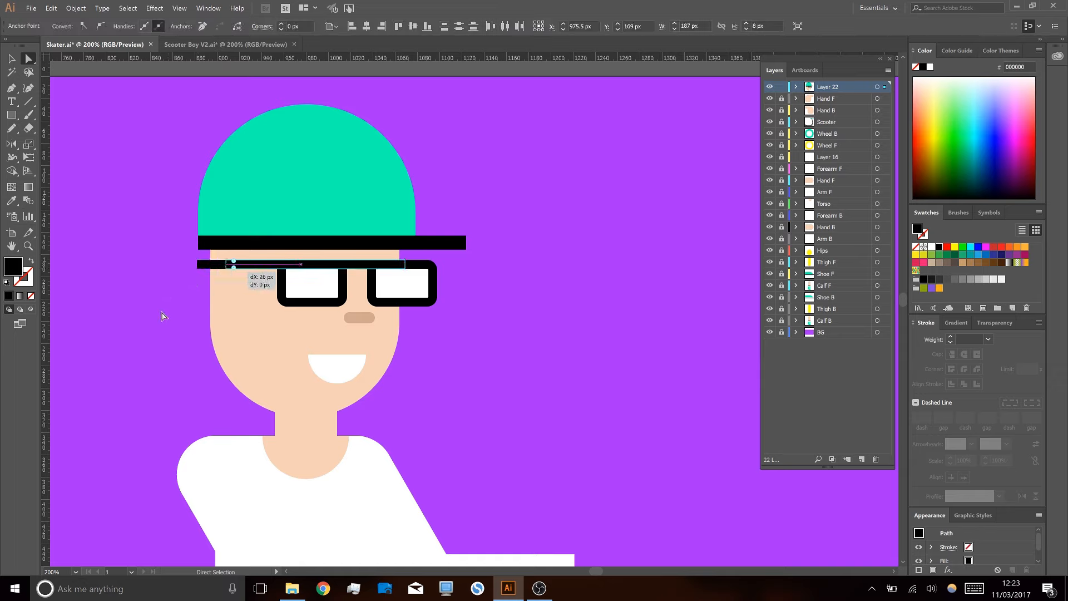
pyautogui.click(161, 316)
# - Draw a 36 px circle left of the head and give it the nose's tan as a fill with no stroke
pyautogui.press('l')
pyautogui.moveTo(139, 298); pyautogui.dragTo(179, 337)
pyautogui.press('i')
pyautogui.click(371, 316)
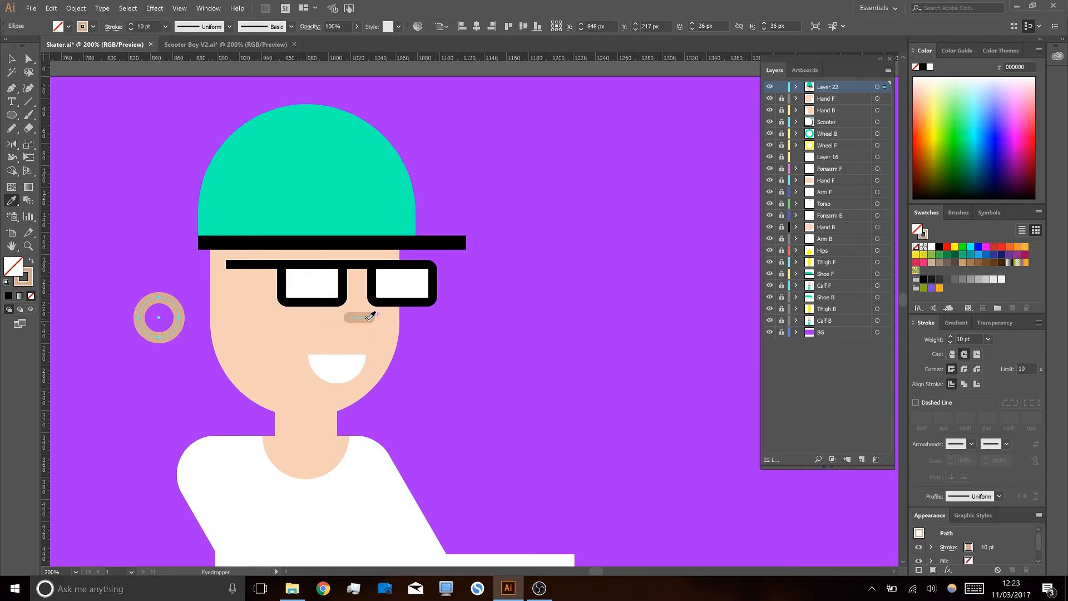
pyautogui.hotkey('shift', 'x')
# - Cut the tan circle down to its left half and place it as an ear beneath the glasses' arm
pyautogui.press('a')
pyautogui.click(179, 317)
pyautogui.press('Delete')
pyautogui.press('v')
pyautogui.moveTo(157, 314); pyautogui.dragTo(236, 280)
pyautogui.click(141, 388)
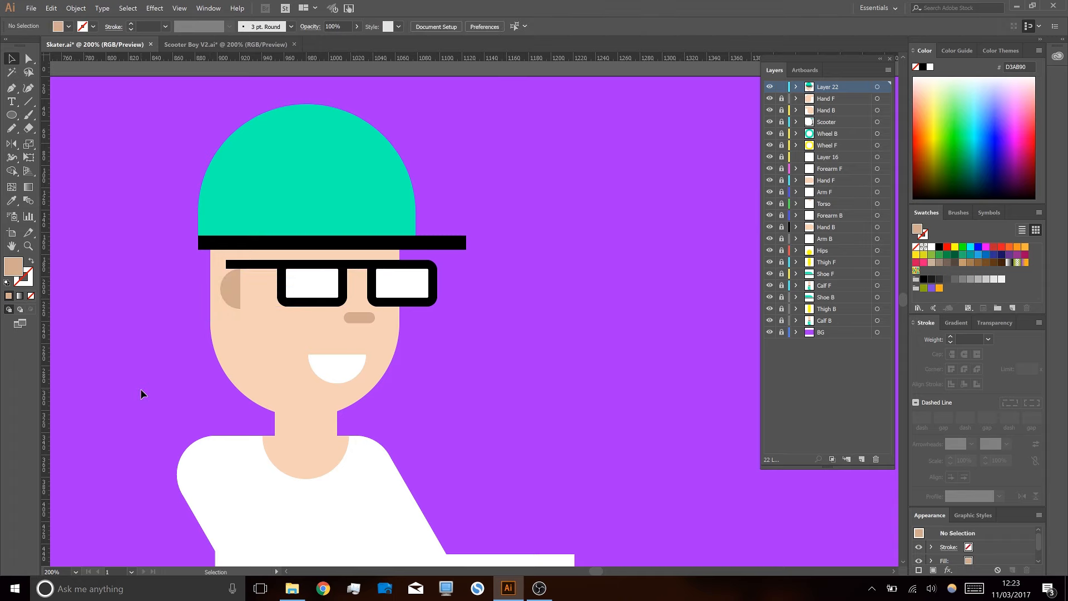
# - Draw a 27 × 71 px hair block at the back of the head in the brim's black, stacked behind the ear
pyautogui.press('m')
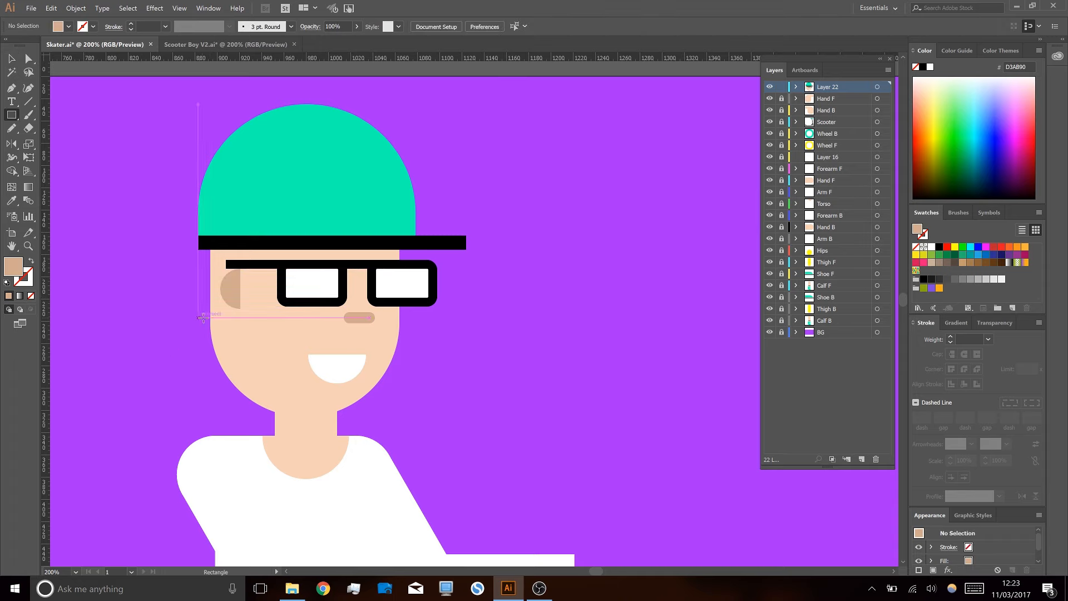
pyautogui.moveTo(210, 322); pyautogui.dragTo(240, 243)
pyautogui.press('i')
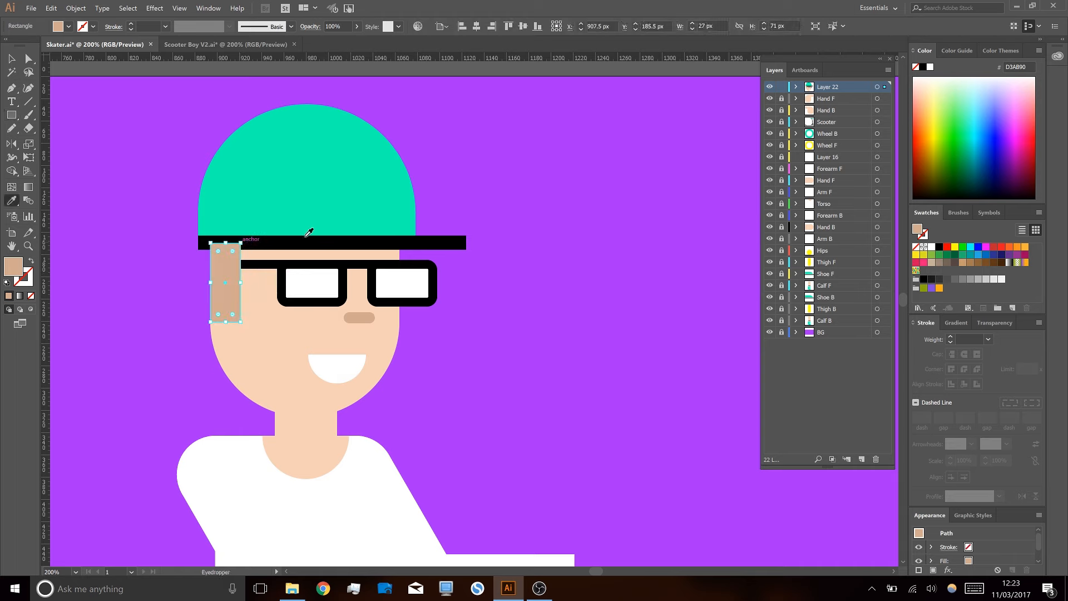
pyautogui.click(306, 236)
pyautogui.press('v')
pyautogui.hotkey('ctrl', '[')
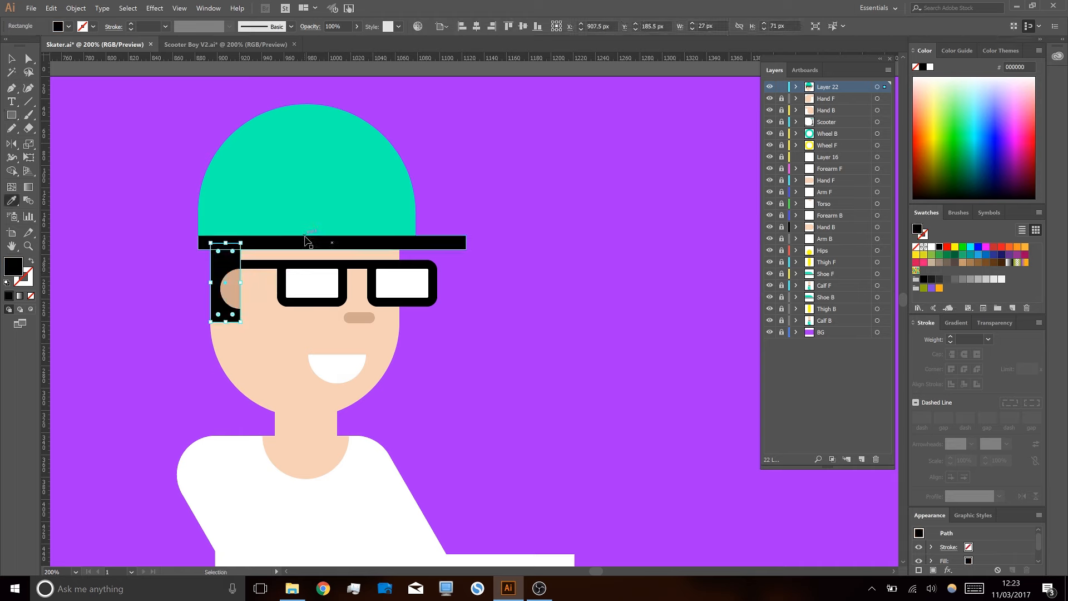
pyautogui.click(506, 300)
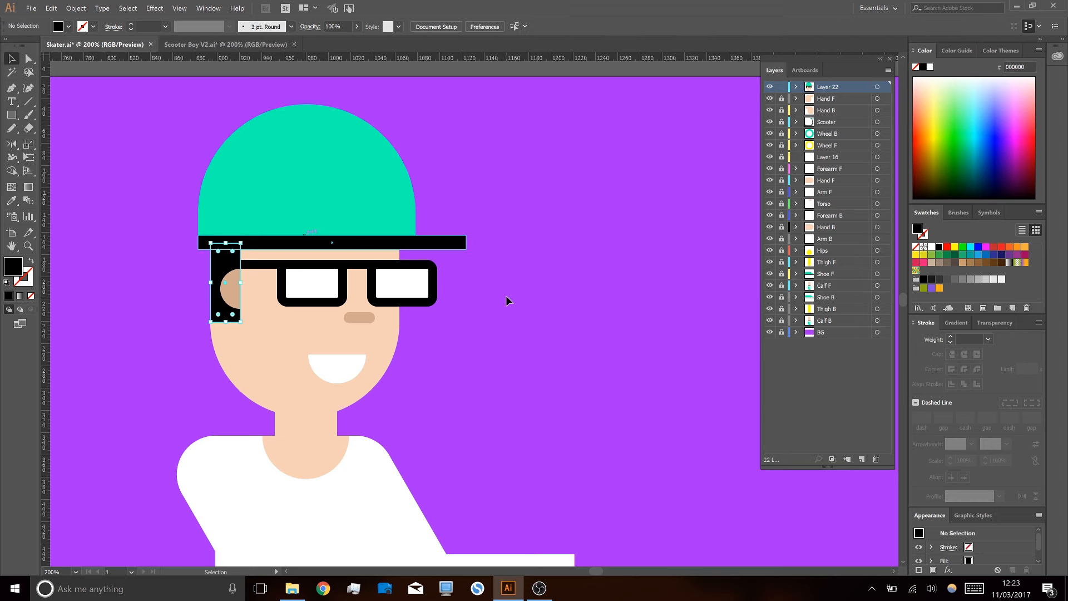
# - Compare the capped head with the reference artwork in Scooter Boy V2
pyautogui.scroll(-1, 506, 296)
pyautogui.moveTo(518, 319); pyautogui.dragTo(506, 274)
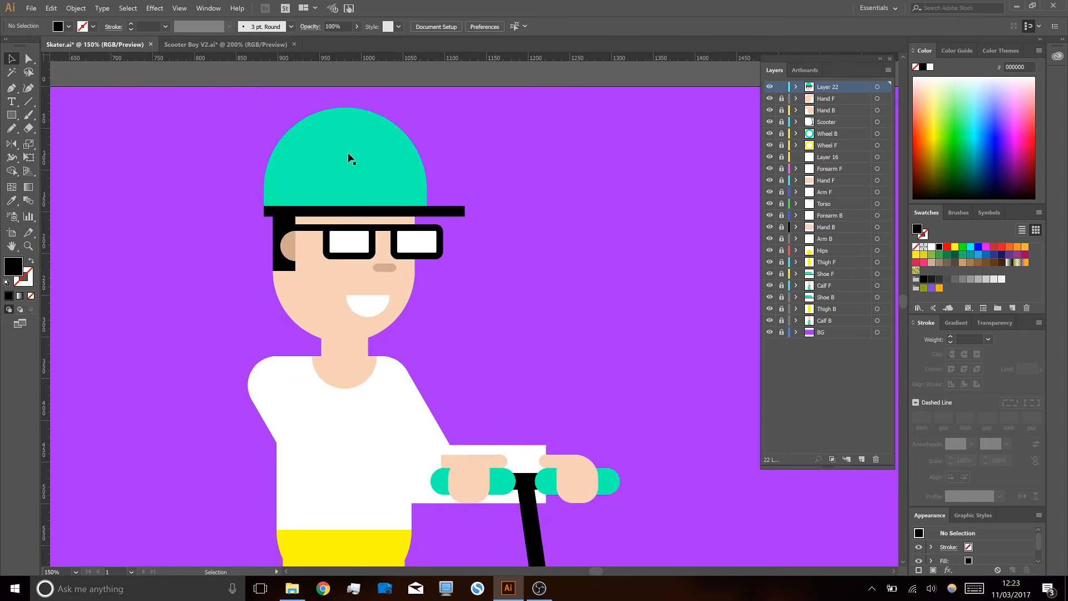
pyautogui.click(229, 45)
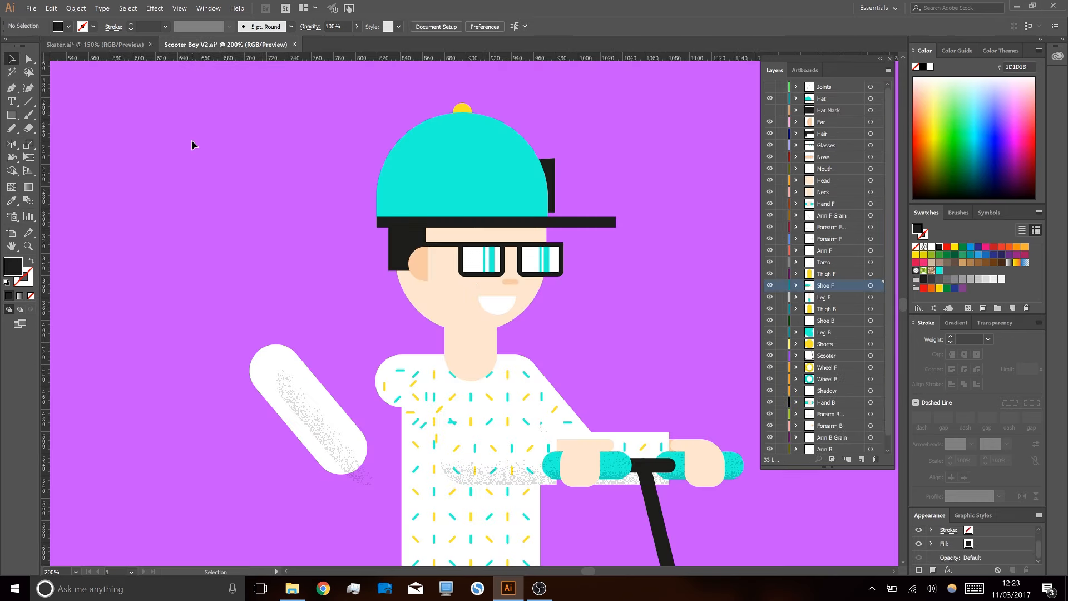
pyautogui.click(132, 44)
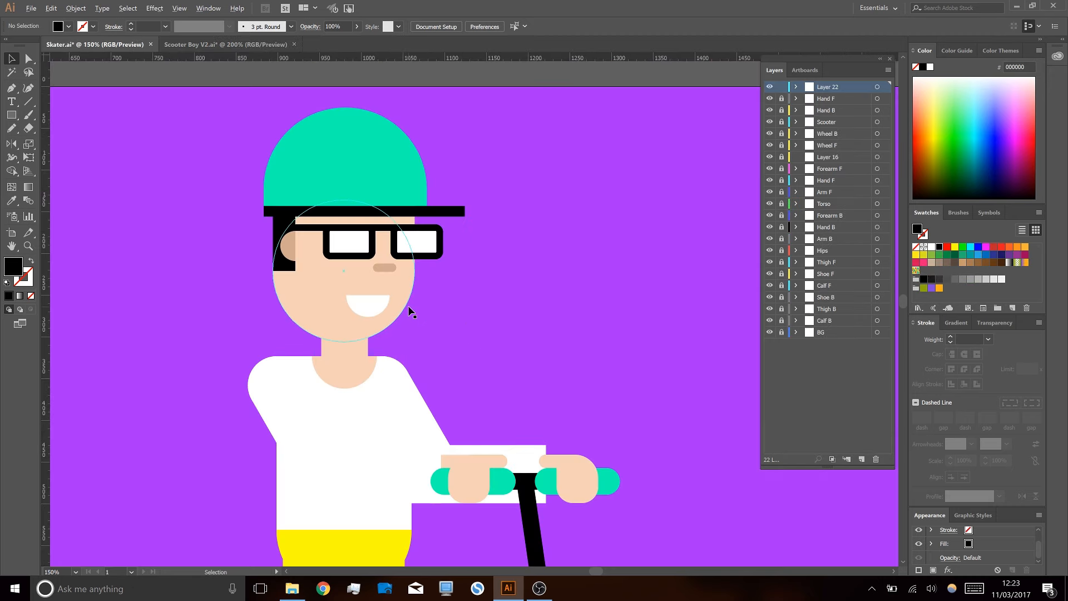
# - Unlock every layer except BG and move the whole scooter rider 38 px left and 46 px down
pyautogui.scroll(-1, 409, 310)
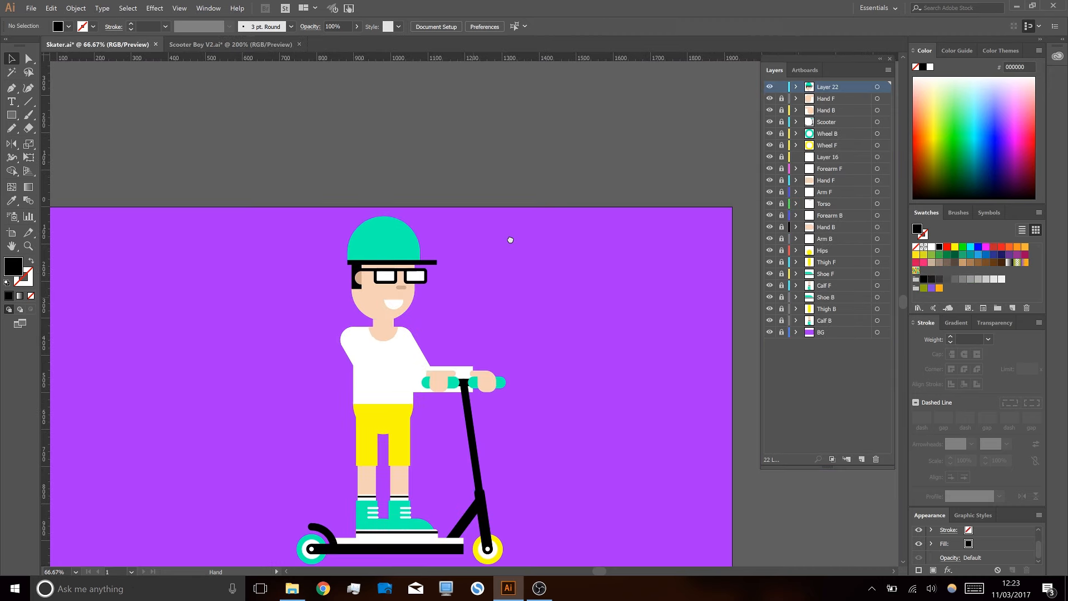
pyautogui.scroll(-2, 508, 239)
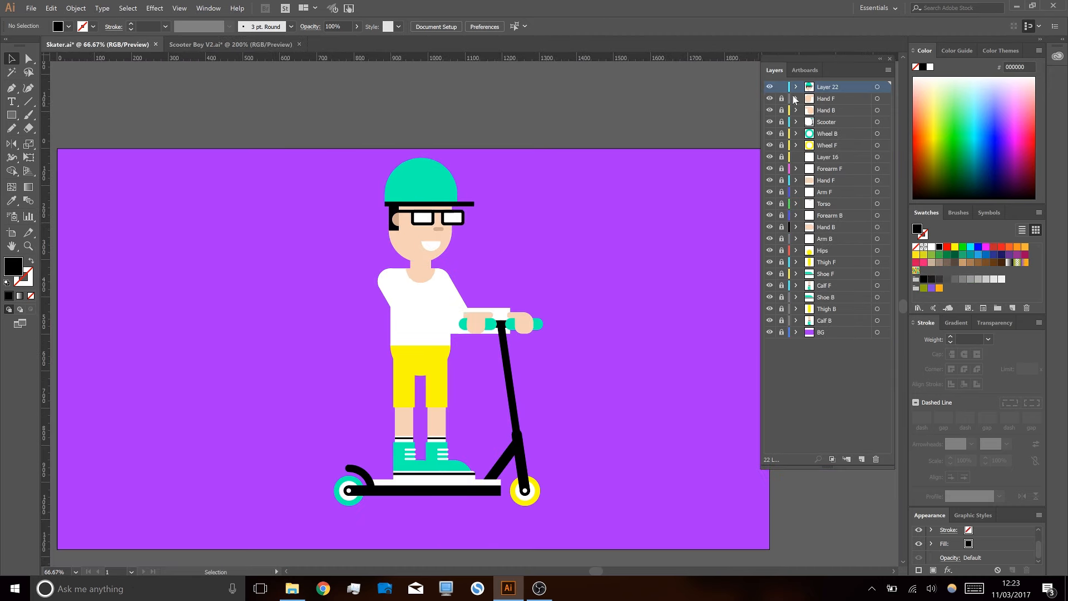
pyautogui.moveTo(781, 98); pyautogui.dragTo(790, 346)
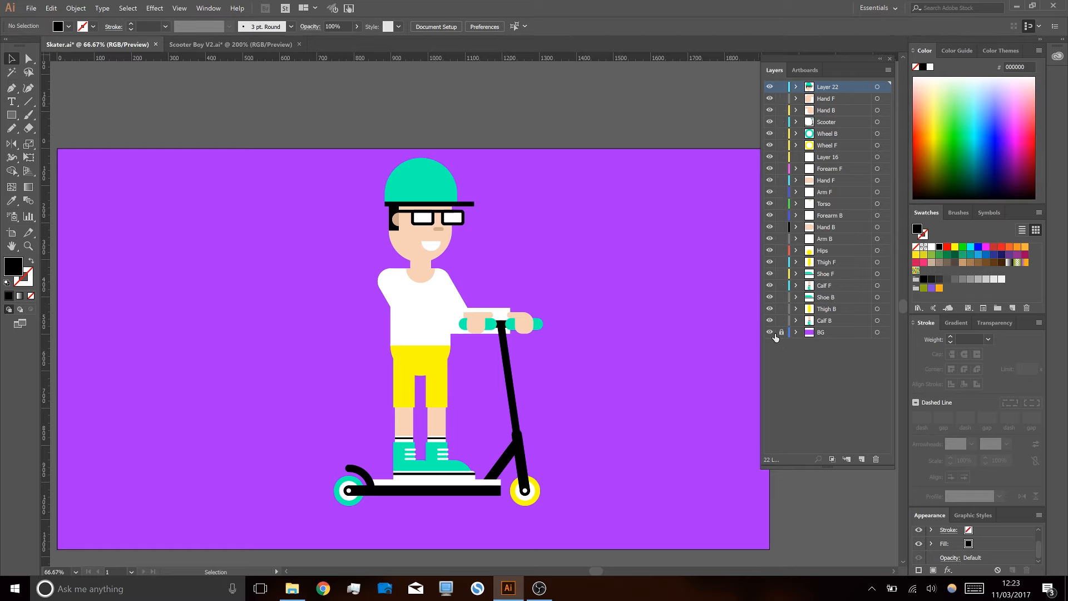
pyautogui.hotkey('ctrl', 'a')
pyautogui.moveTo(566, 109); pyautogui.dragTo(556, 127)
pyautogui.moveTo(455, 258); pyautogui.dragTo(435, 274)
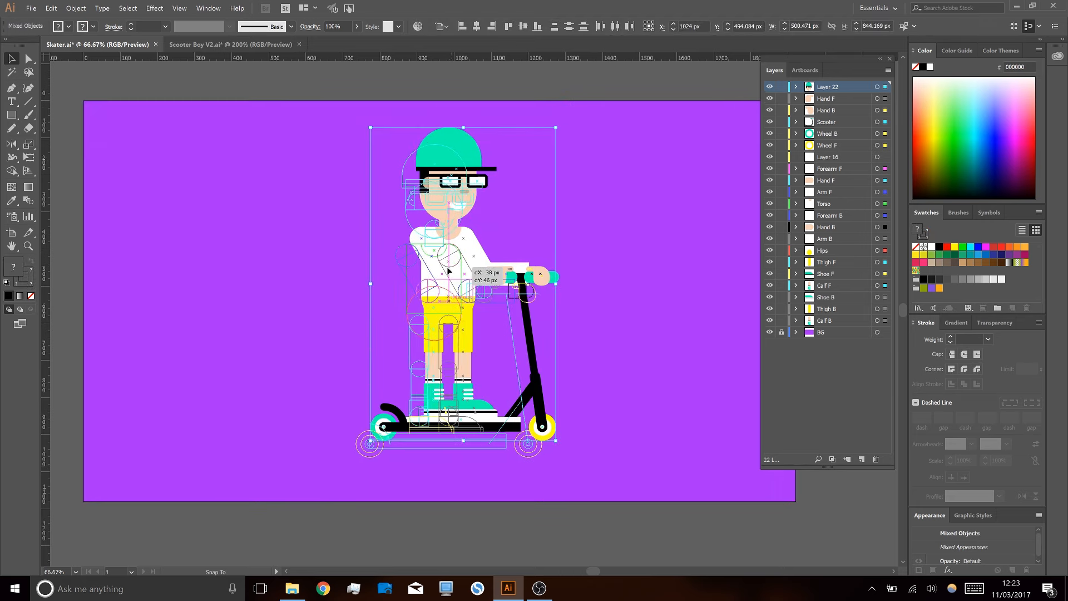
pyautogui.click(594, 322)
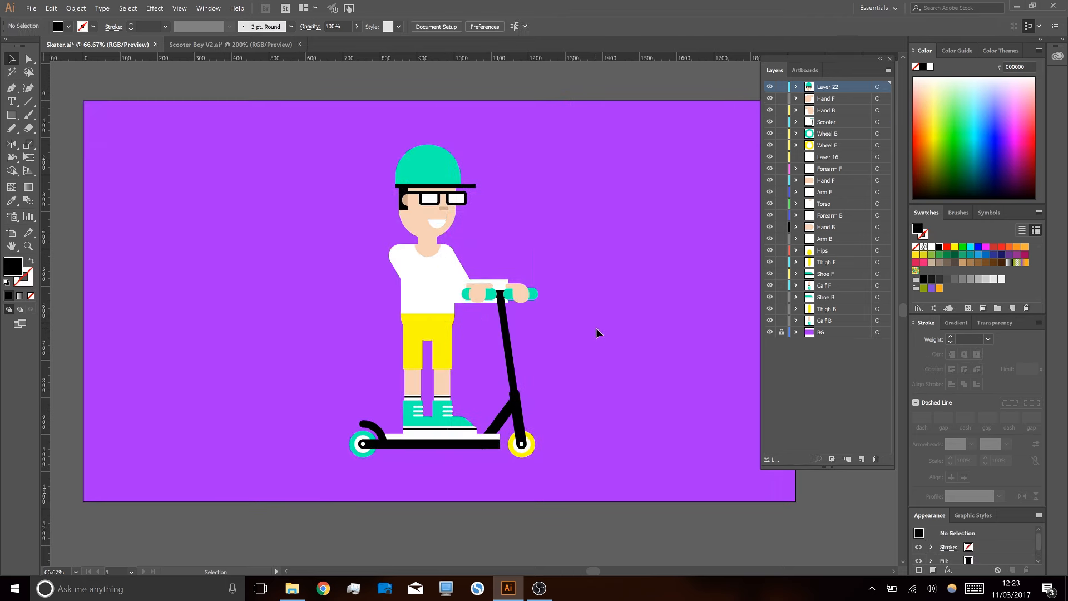
# - Add a new empty layer at the top of the layer stack
pyautogui.scroll(1, 559, 322)
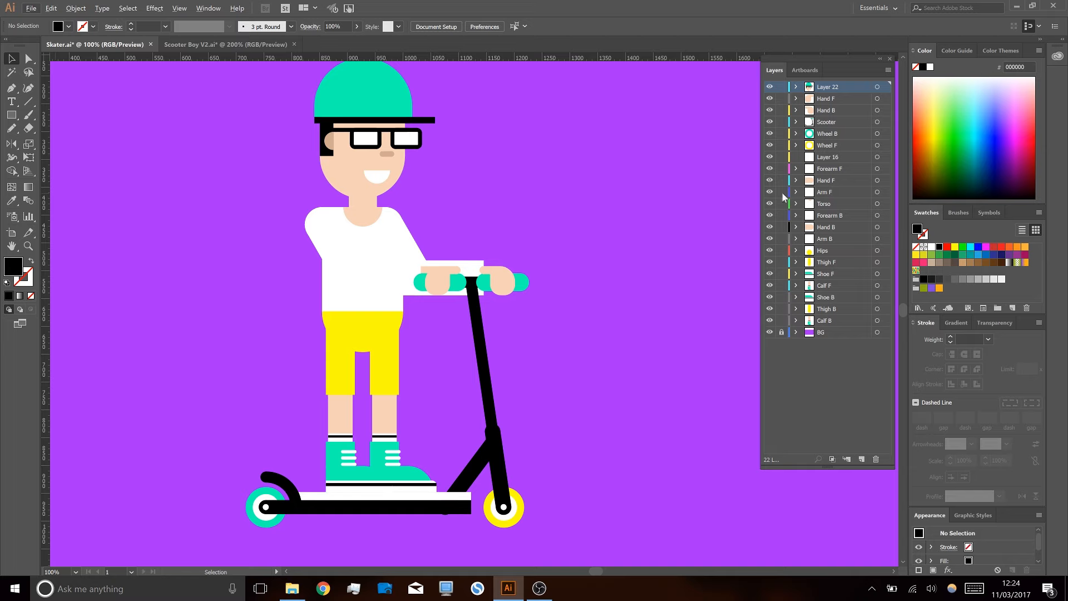
pyautogui.press('l')
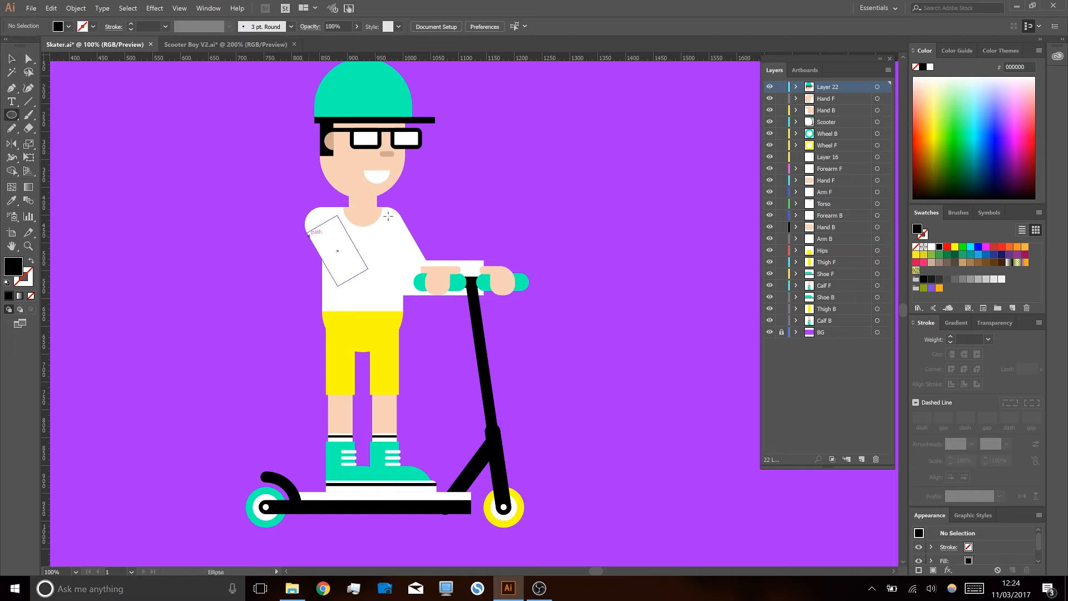
pyautogui.click(862, 460)
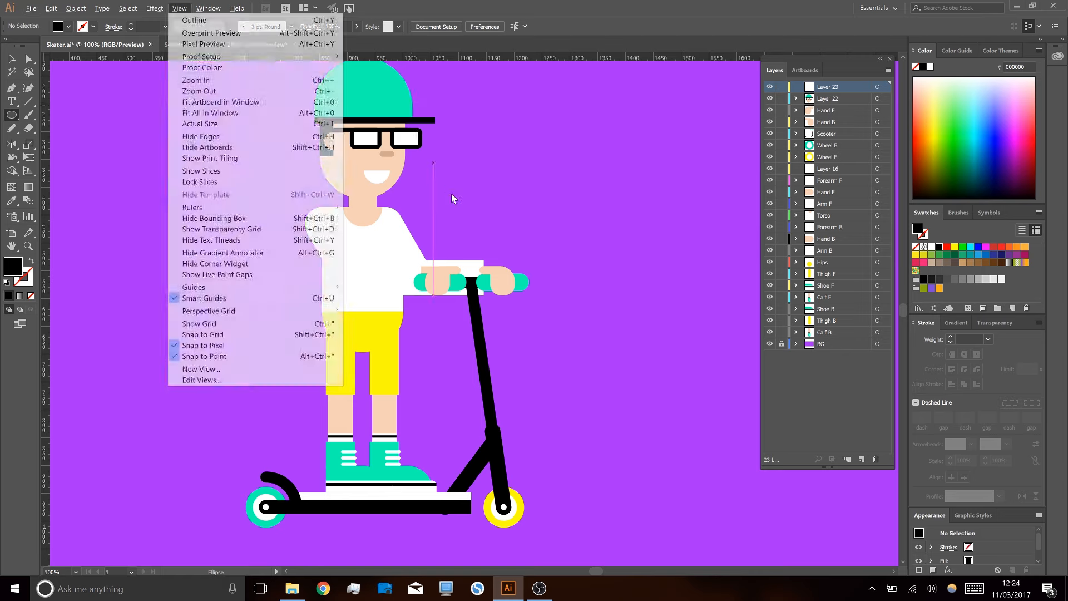
pyautogui.click(450, 193)
pyautogui.click(507, 313)
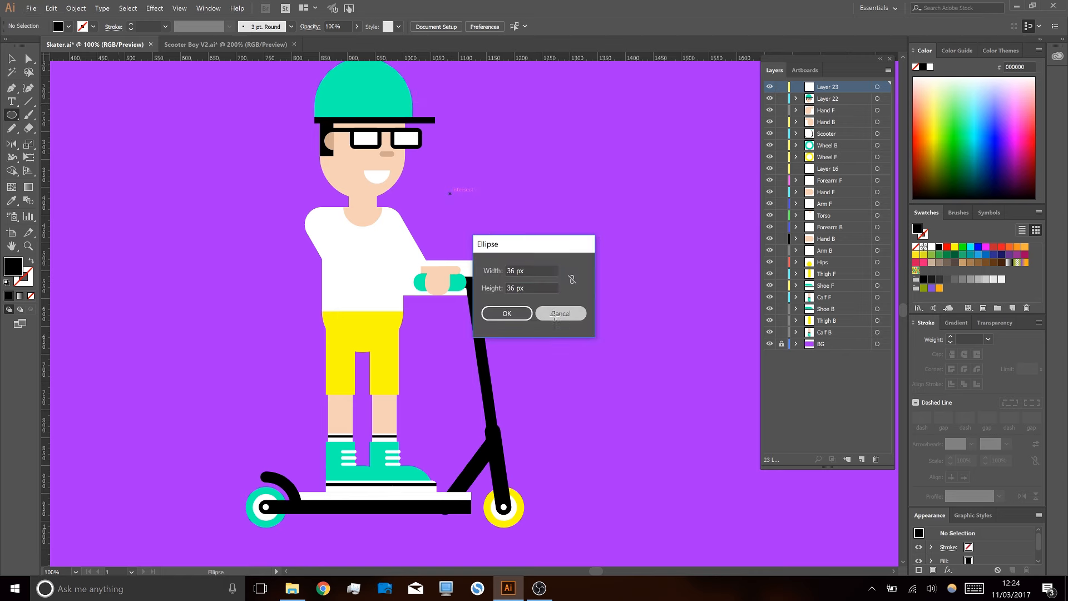
# - Move the green cap and its black brim onto their own new layer named Hat
pyautogui.press('v')
pyautogui.scroll(5, 550, 301)
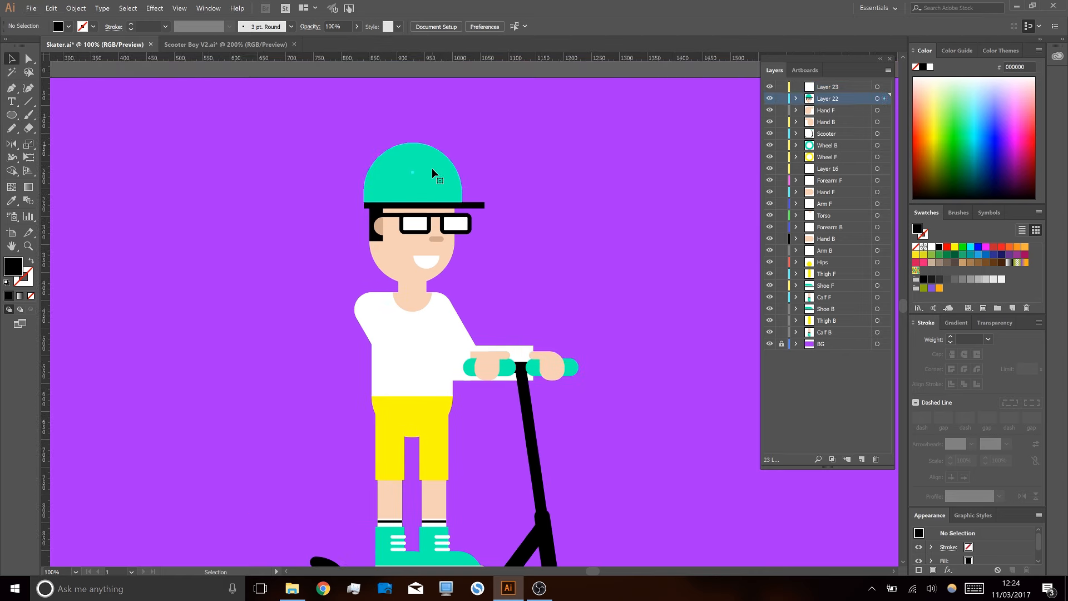
pyautogui.click(431, 168)
pyautogui.keyDown('shift'); pyautogui.click(483, 205); pyautogui.keyUp('shift')
pyautogui.hotkey('ctrl', 'l')
pyautogui.moveTo(884, 101); pyautogui.dragTo(885, 99)
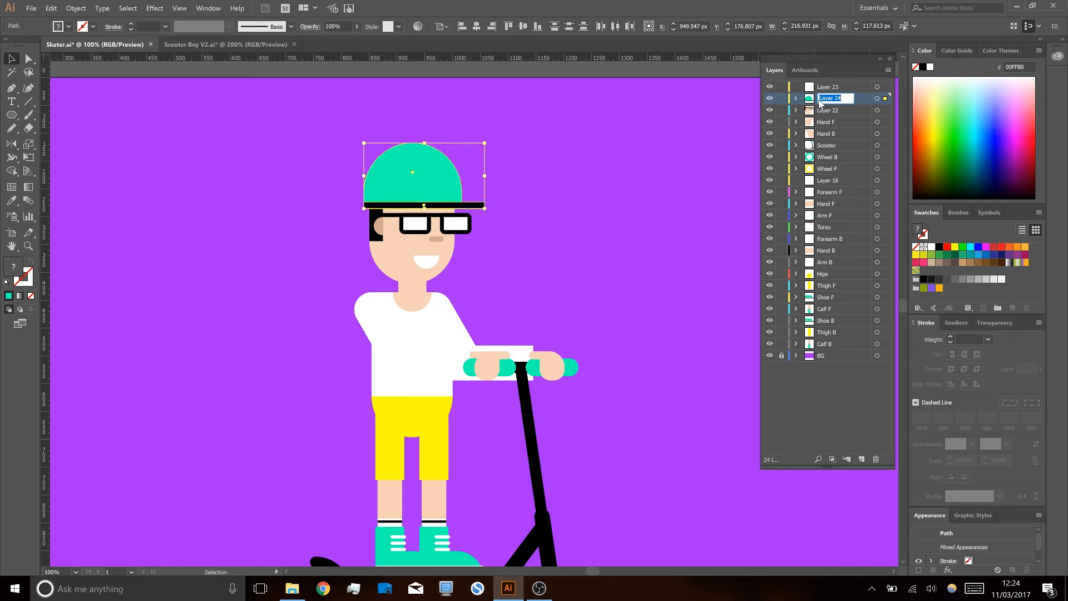
pyautogui.doubleClick(857, 98)
pyautogui.write('Hat')
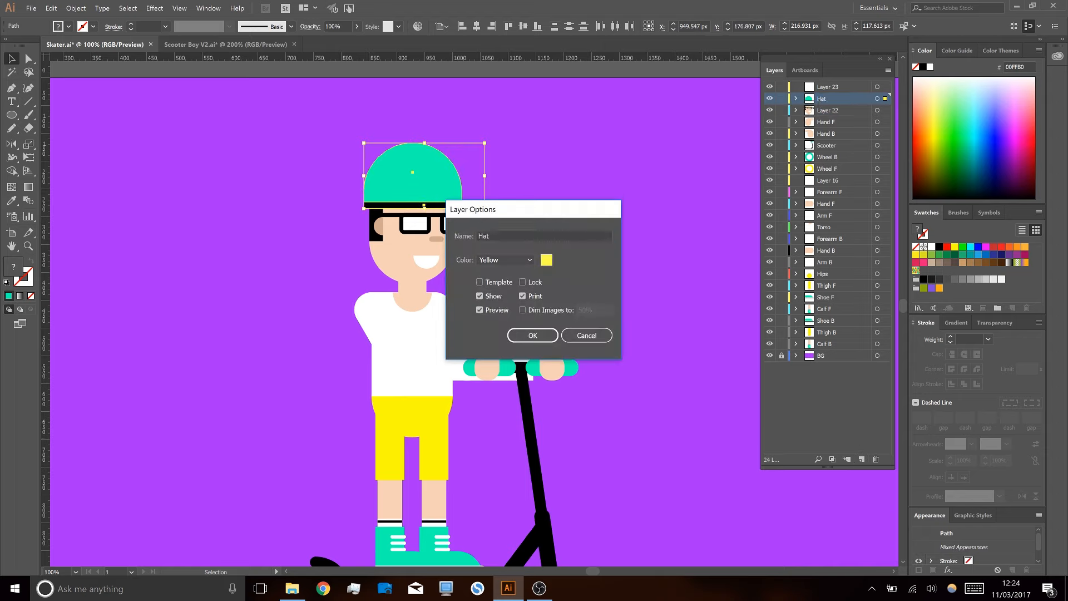
pyautogui.press('Return')
# - Move the glasses onto a new layer named Glasses, directly beneath the Hat layer
pyautogui.click(458, 229)
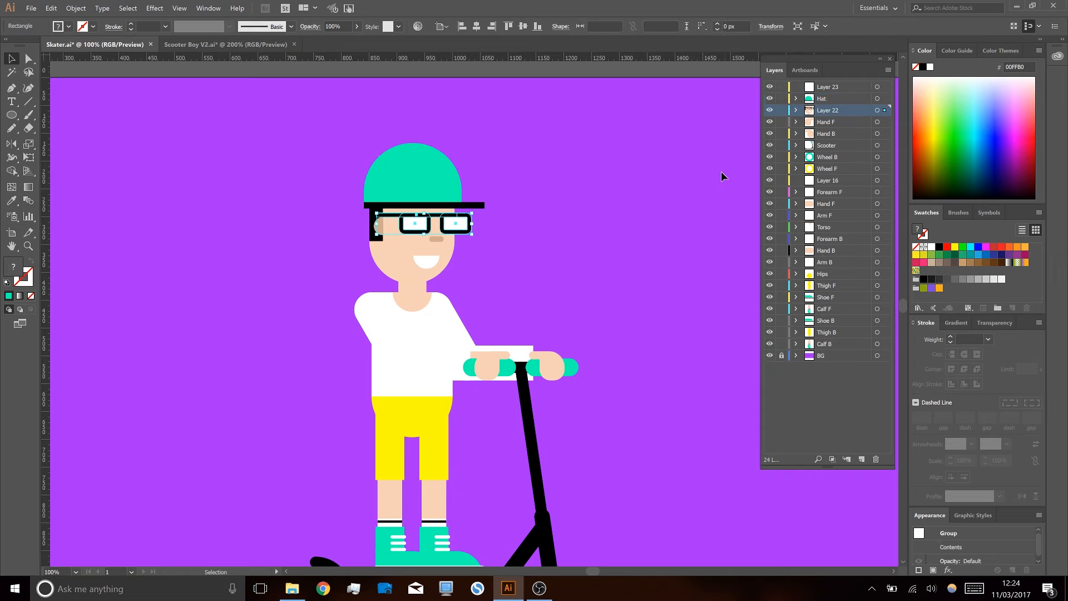
pyautogui.click(861, 460)
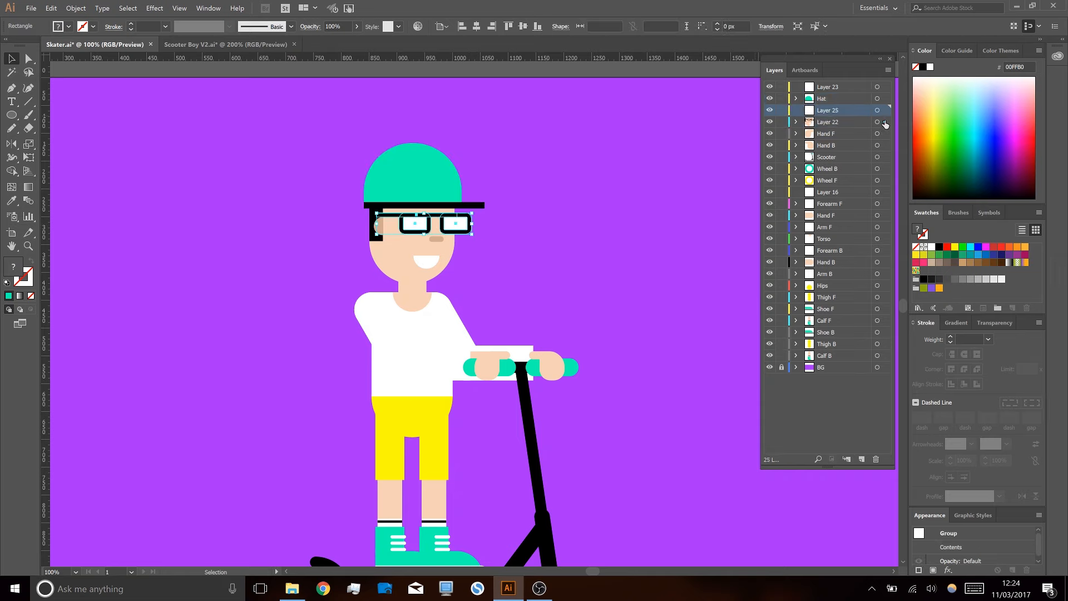
pyautogui.moveTo(885, 116); pyautogui.dragTo(885, 111)
pyautogui.doubleClick(829, 110)
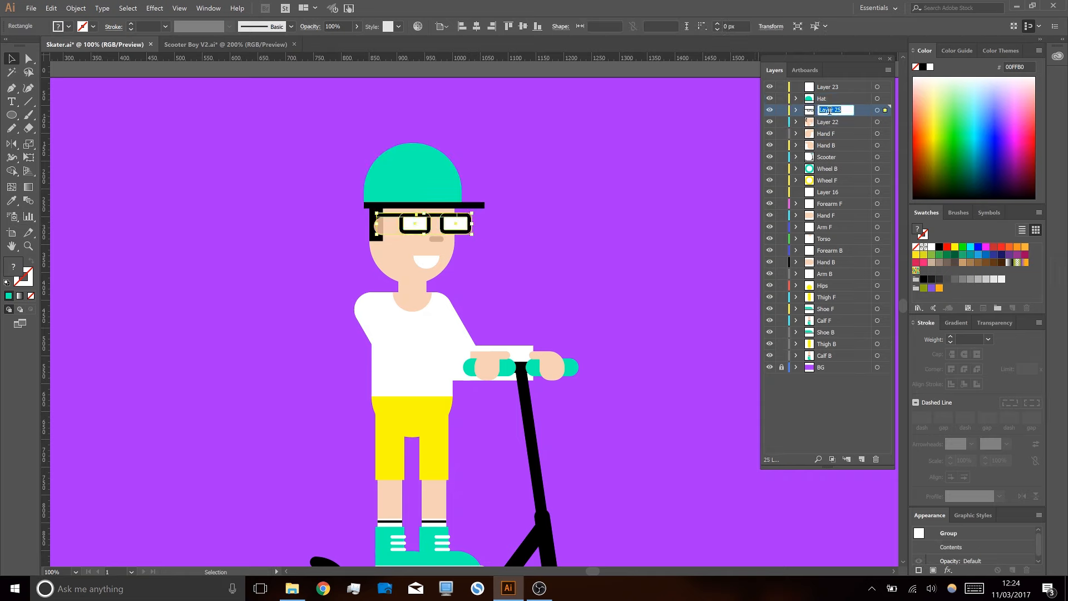
pyautogui.press('Return')
pyautogui.click(687, 199)
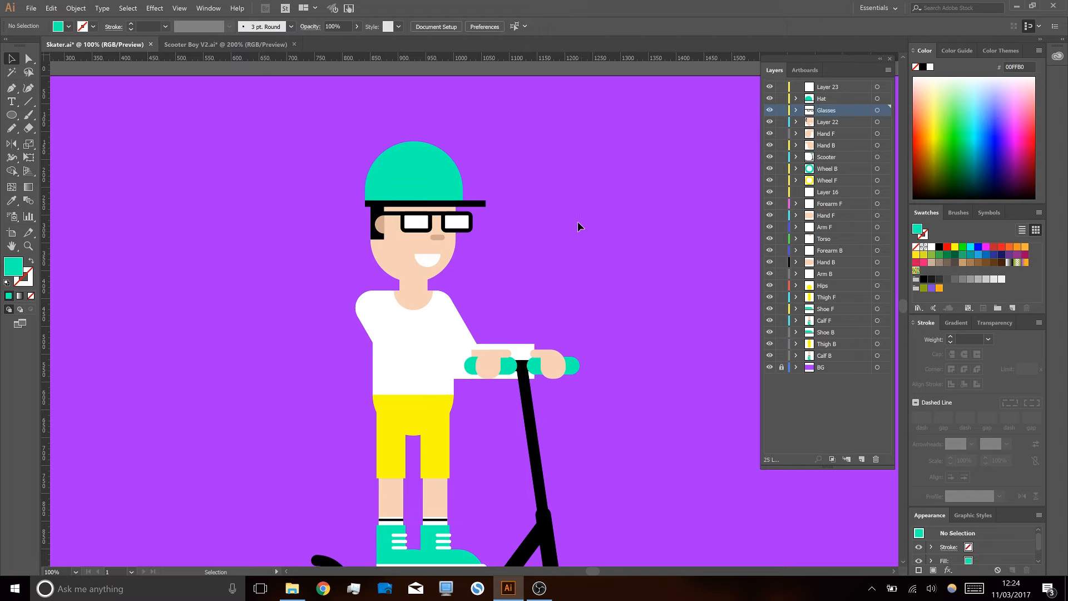
# - Lock all the artwork layers from Hat downward and rename the empty top layer Joints
pyautogui.click(836, 86)
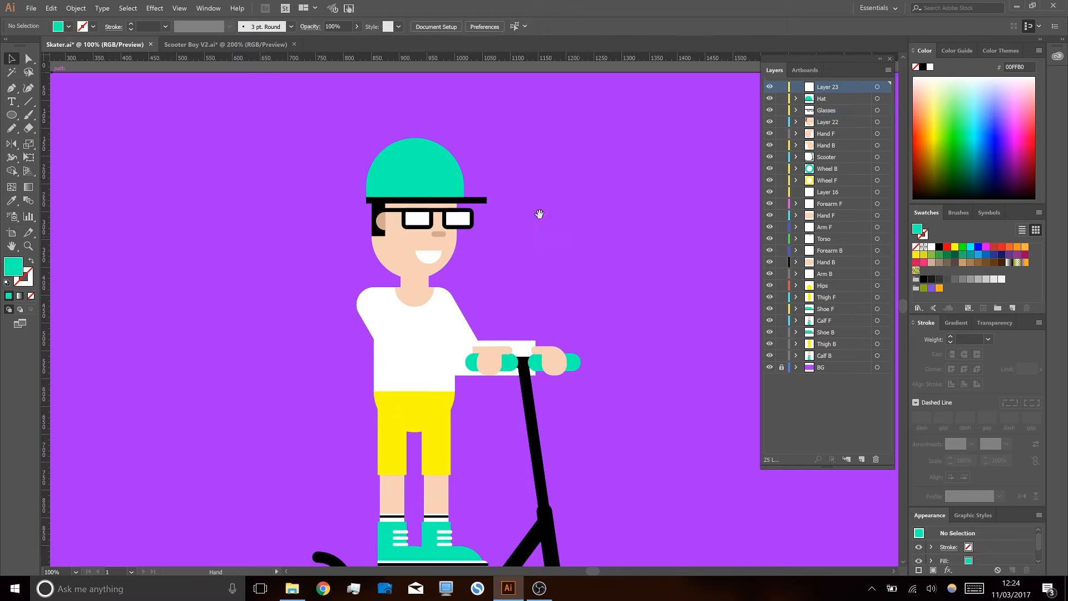
pyautogui.scroll(-2, 584, 195)
pyautogui.hscroll(-1, 584, 196)
pyautogui.click(389, 257)
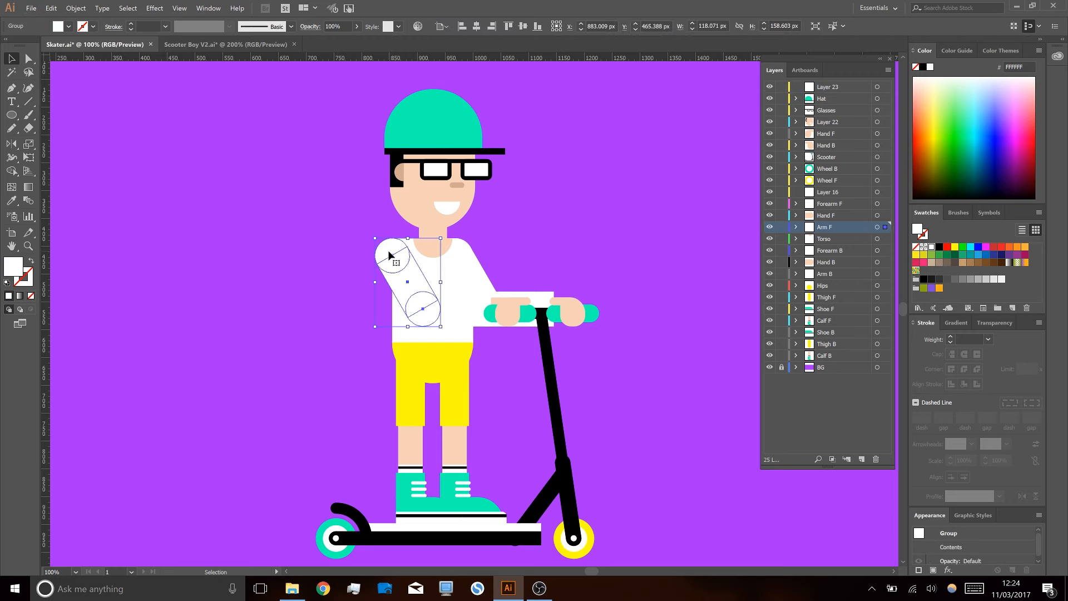
pyautogui.scroll(1, 332, 268)
pyautogui.moveTo(783, 101); pyautogui.dragTo(789, 356)
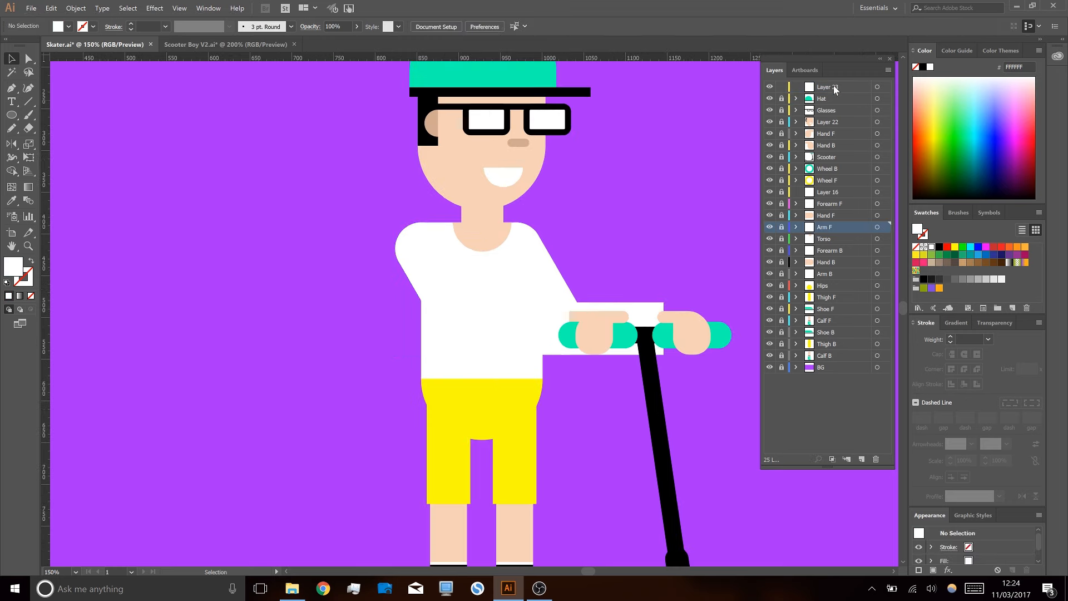
pyautogui.doubleClick(832, 86)
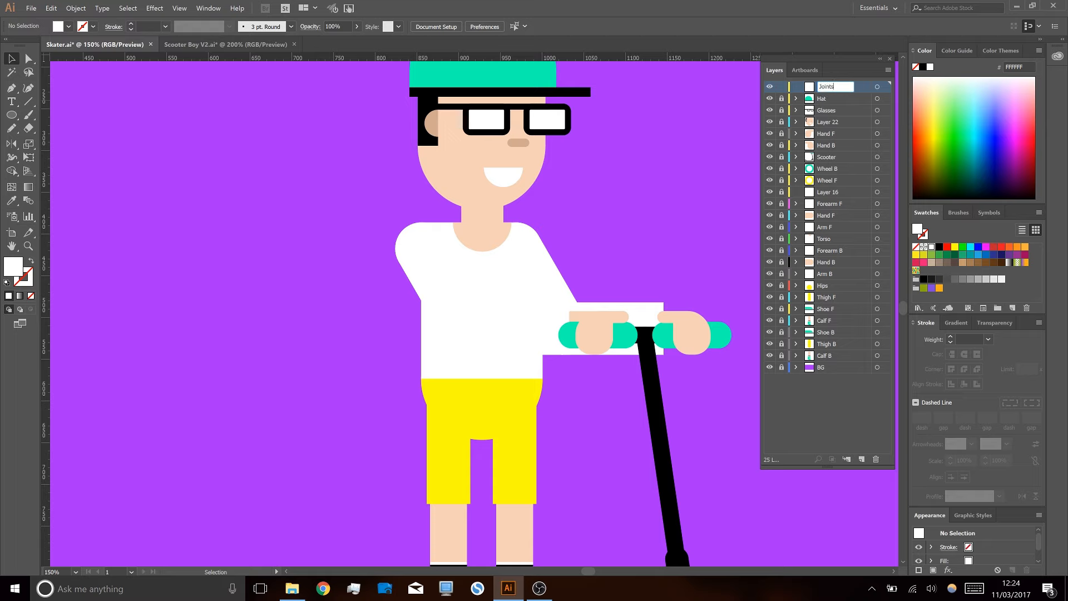
# - In Outline view, place a red FF0000 joint circle of 14 px on the near shoulder's pivot and another on the near elbow
pyautogui.press('l')
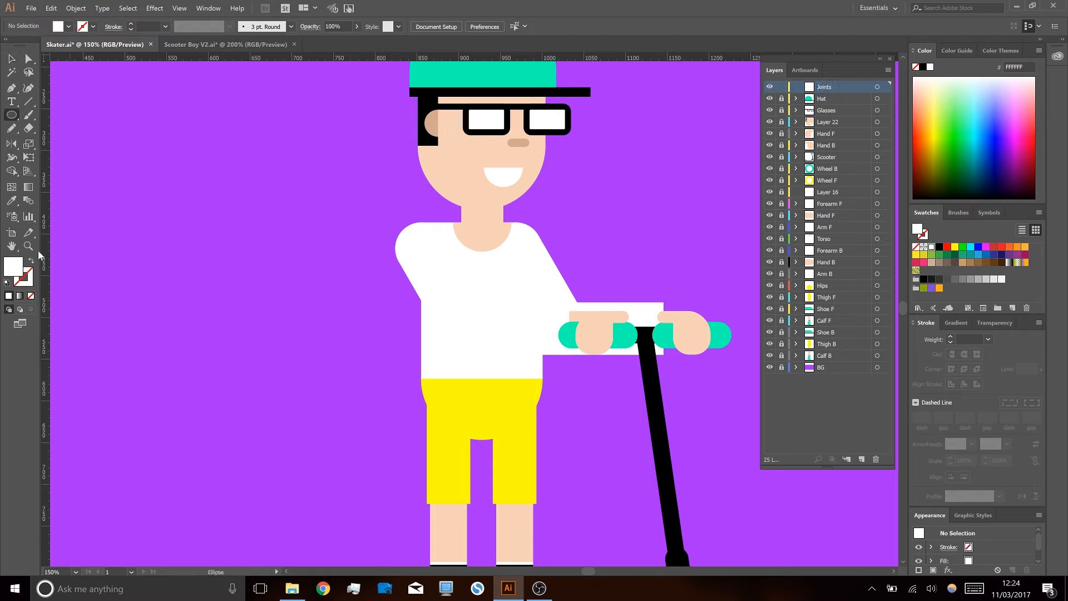
pyautogui.click(947, 248)
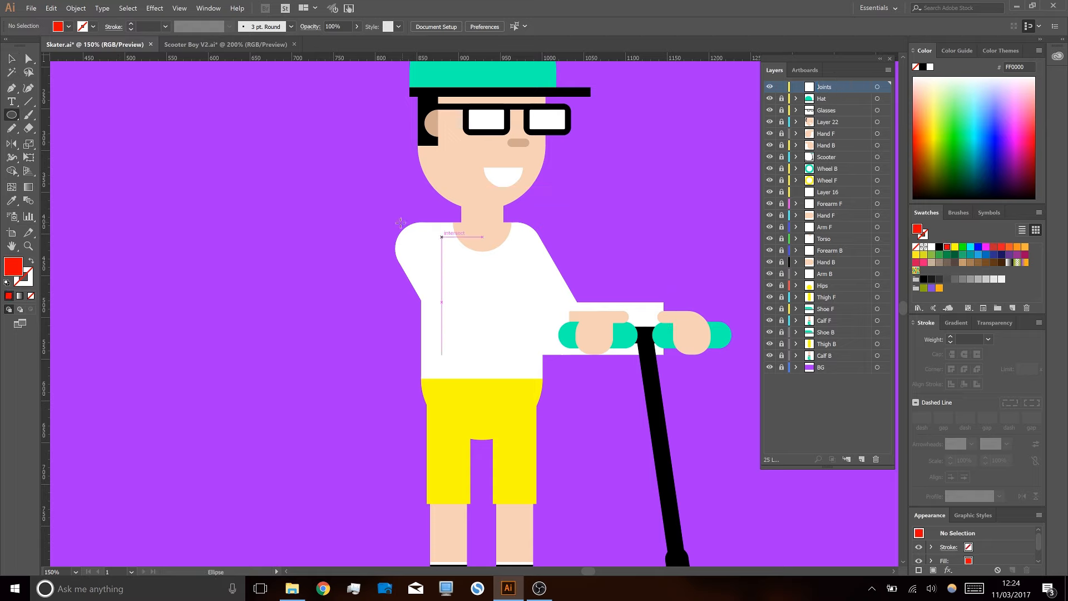
pyautogui.hotkey('ctrl', 'y')
pyautogui.scroll(2, 415, 252)
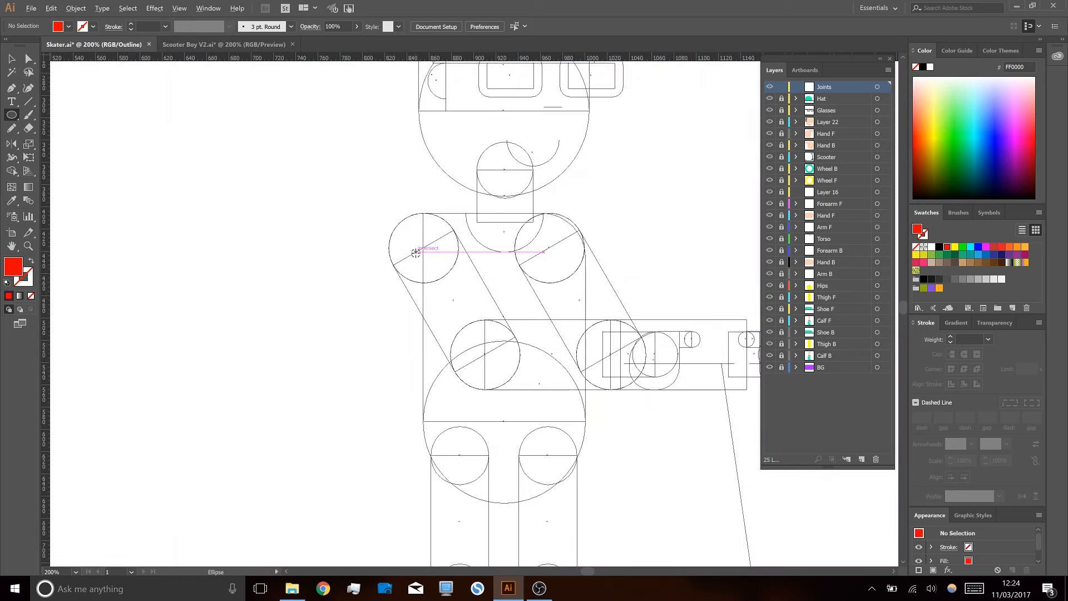
pyautogui.moveTo(429, 244)
pyautogui.mouseDown()
pyautogui.moveTo(448, 256)
pyautogui.moveTo(417, 248)
pyautogui.moveTo(491, 401)
pyautogui.moveTo(529, 416)
pyautogui.mouseUp()
# - Change the Joints layer's highlight colour to dark magenta with Red 128, Green 0, Blue 64
pyautogui.press('v')
pyautogui.doubleClick(838, 87)
pyautogui.click(547, 261)
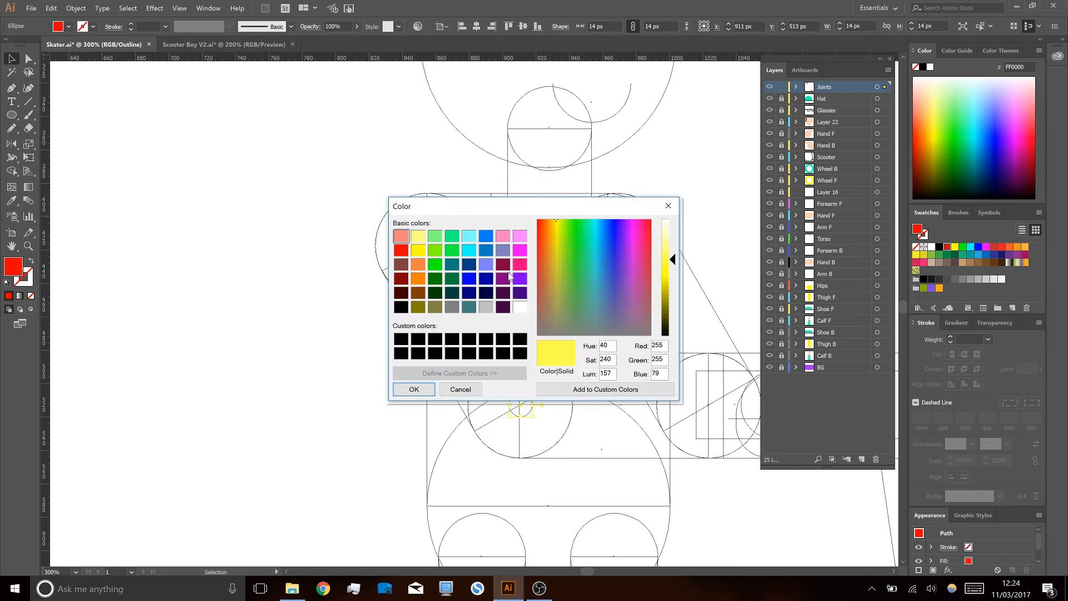
pyautogui.click(501, 268)
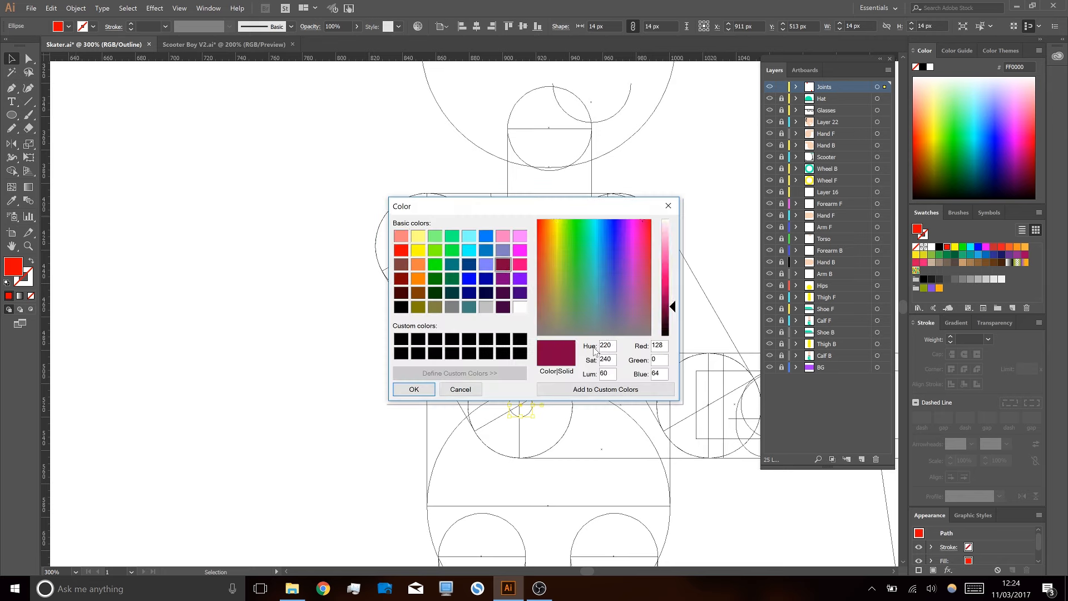
pyautogui.click(414, 389)
pyautogui.click(533, 335)
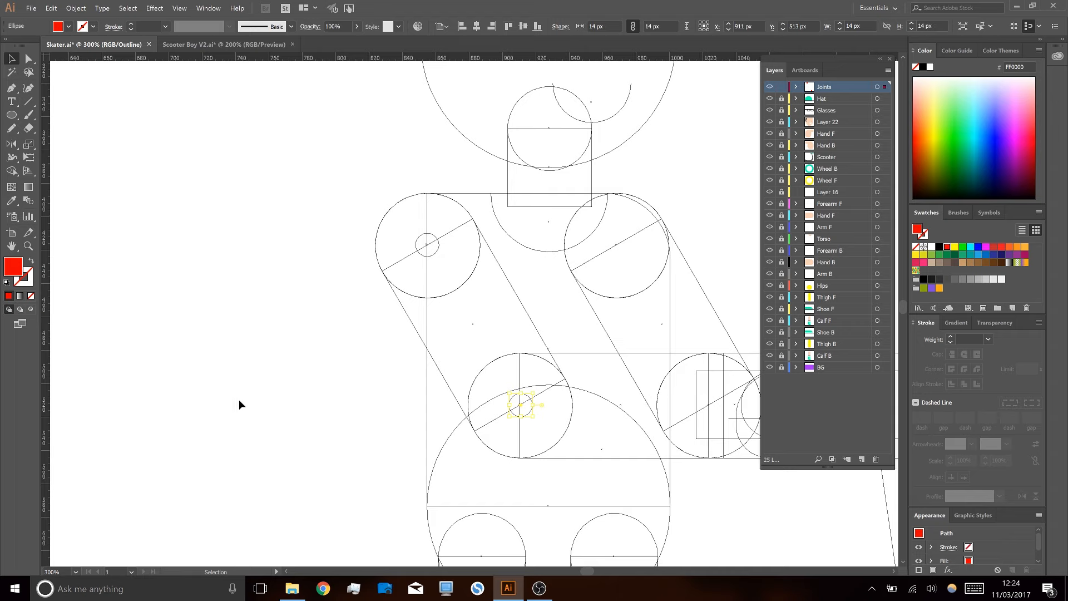
# - Copy the joint circle to the chin, the base of the neck and the far shoulder
pyautogui.click(350, 422)
pyautogui.moveTo(525, 401); pyautogui.dragTo(560, 141)
pyautogui.click(640, 269)
pyautogui.press('space')
pyautogui.moveTo(691, 165); pyautogui.dragTo(621, 168)
pyautogui.click(617, 167)
pyautogui.moveTo(483, 142); pyautogui.dragTo(492, 237)
pyautogui.click(672, 197)
pyautogui.press('space')
pyautogui.moveTo(537, 280); pyautogui.dragTo(282, 191)
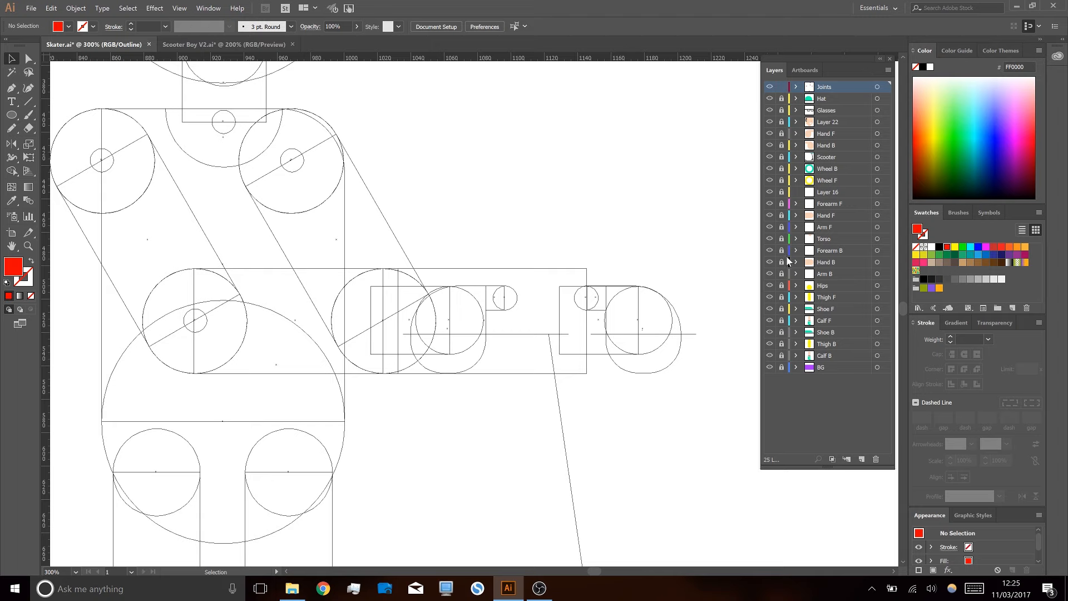
# - Try to centre the far shoulder's joint circle on the arm's pivot point
pyautogui.press('alt')
pyautogui.moveTo(293, 161); pyautogui.dragTo(297, 183)
pyautogui.scroll(1, 297, 184)
pyautogui.scroll(1, 297, 183)
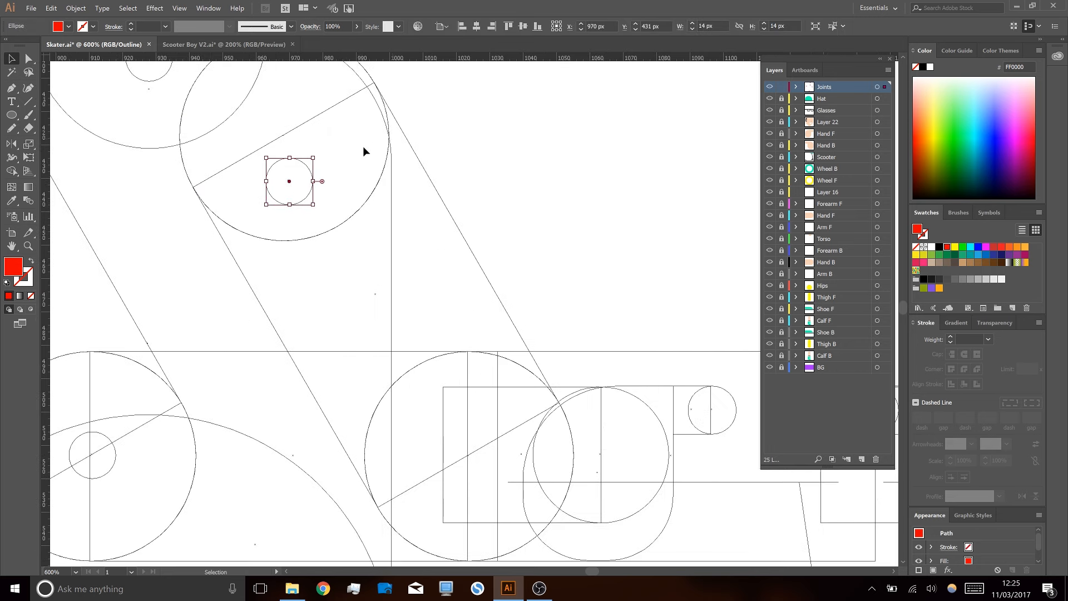
pyautogui.click(314, 163)
pyautogui.moveTo(305, 167); pyautogui.dragTo(300, 117)
pyautogui.press('space')
pyautogui.moveTo(385, 244); pyautogui.dragTo(402, 252)
pyautogui.scroll(2, 404, 255)
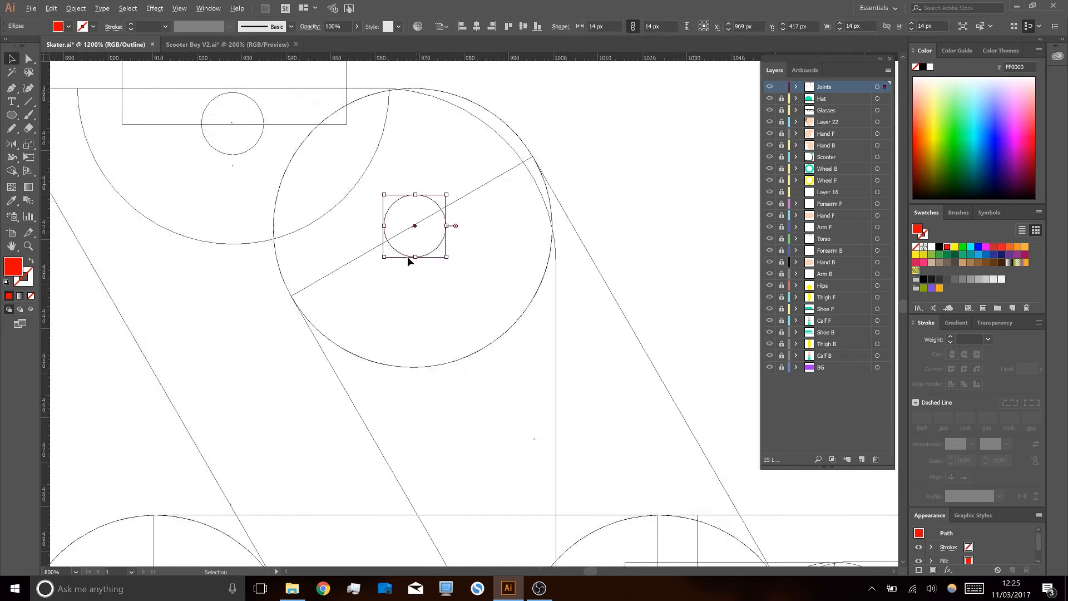
pyautogui.moveTo(416, 212)
pyautogui.mouseDown()
pyautogui.moveTo(460, 285)
pyautogui.moveTo(414, 229)
pyautogui.moveTo(413, 211)
pyautogui.mouseUp()
# - Turn off Snap to Pixel and centre the far shoulder's joint circle exactly on the arm's pivot
pyautogui.click(178, 6)
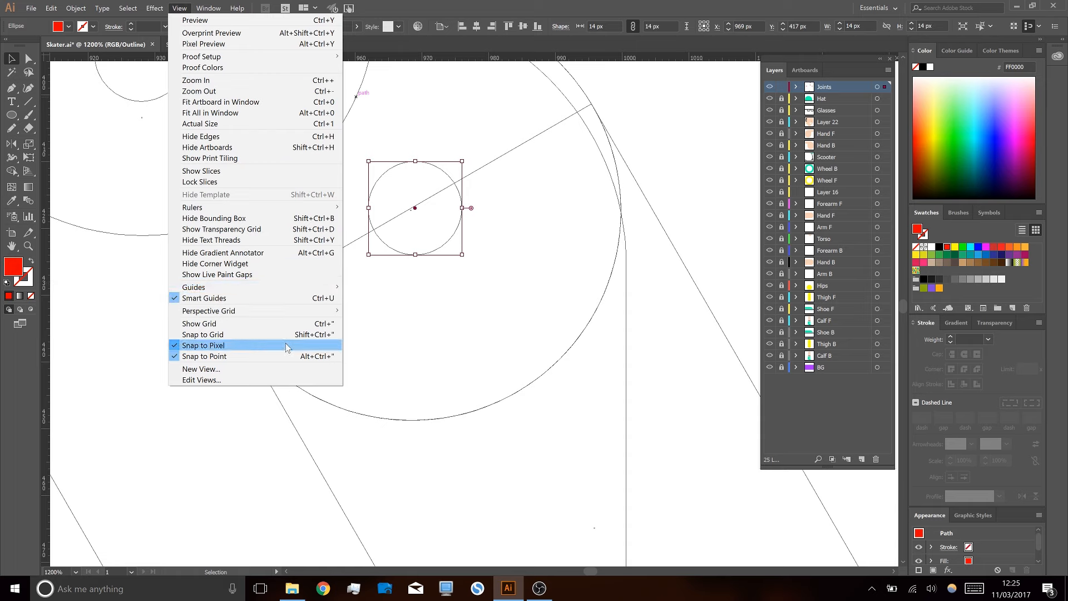
pyautogui.click(222, 346)
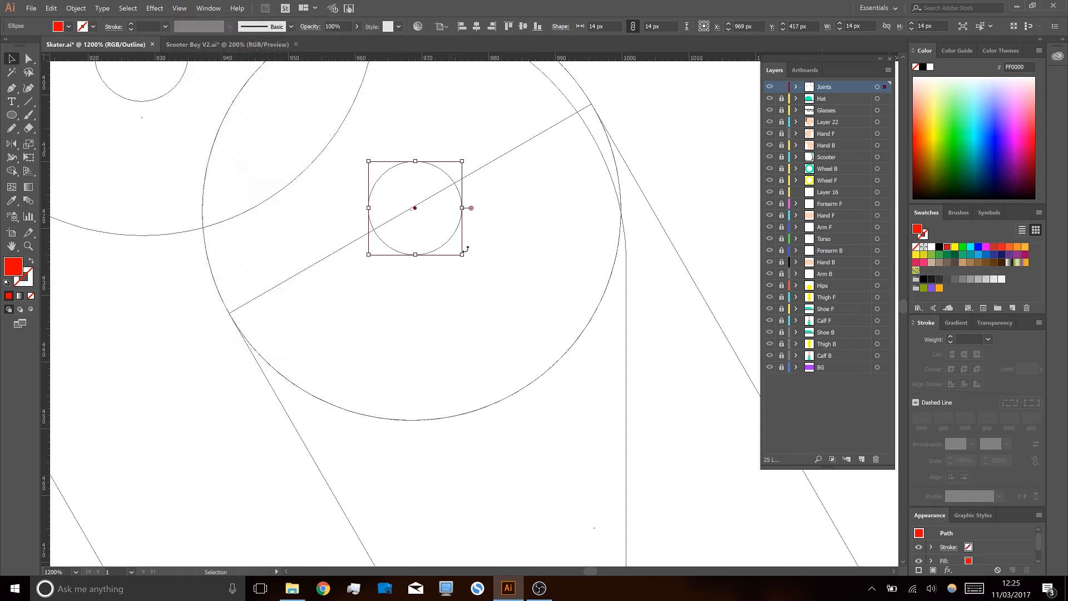
pyautogui.moveTo(446, 239); pyautogui.dragTo(444, 311)
pyautogui.moveTo(427, 268); pyautogui.dragTo(412, 210)
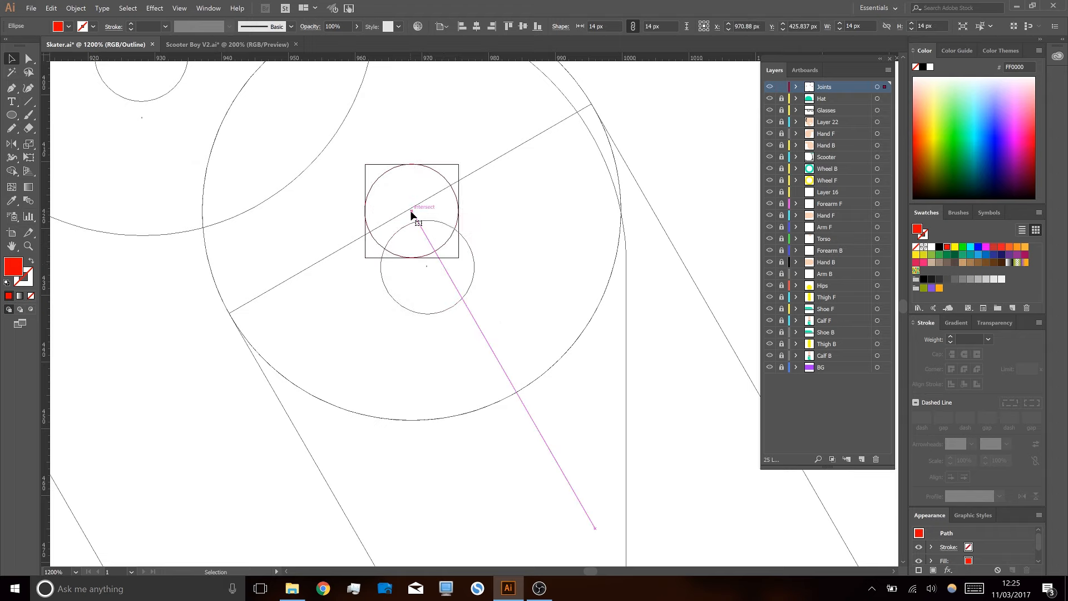
pyautogui.scroll(-2, 663, 190)
# - Place joint circles on the far arm's elbow pivot and on the centre of the near hand
pyautogui.moveTo(517, 264); pyautogui.dragTo(449, 210)
pyautogui.moveTo(483, 160); pyautogui.dragTo(614, 309)
pyautogui.moveTo(619, 331); pyautogui.dragTo(416, 200)
pyautogui.moveTo(525, 254); pyautogui.dragTo(397, 166)
pyautogui.moveTo(388, 151); pyautogui.dragTo(587, 339)
pyautogui.keyDown('alt'); pyautogui.scroll(-1, 609, 504); pyautogui.keyUp('alt')
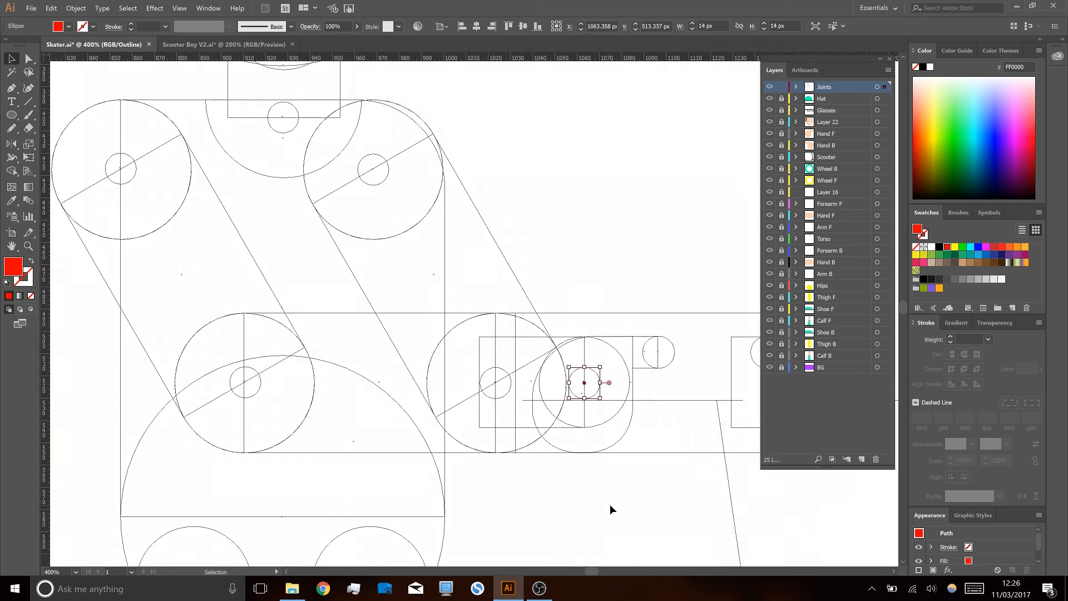
# - Copy the joint circle from the near hand to the centre of the far hand and return to the preview display
pyautogui.moveTo(609, 504); pyautogui.dragTo(429, 465)
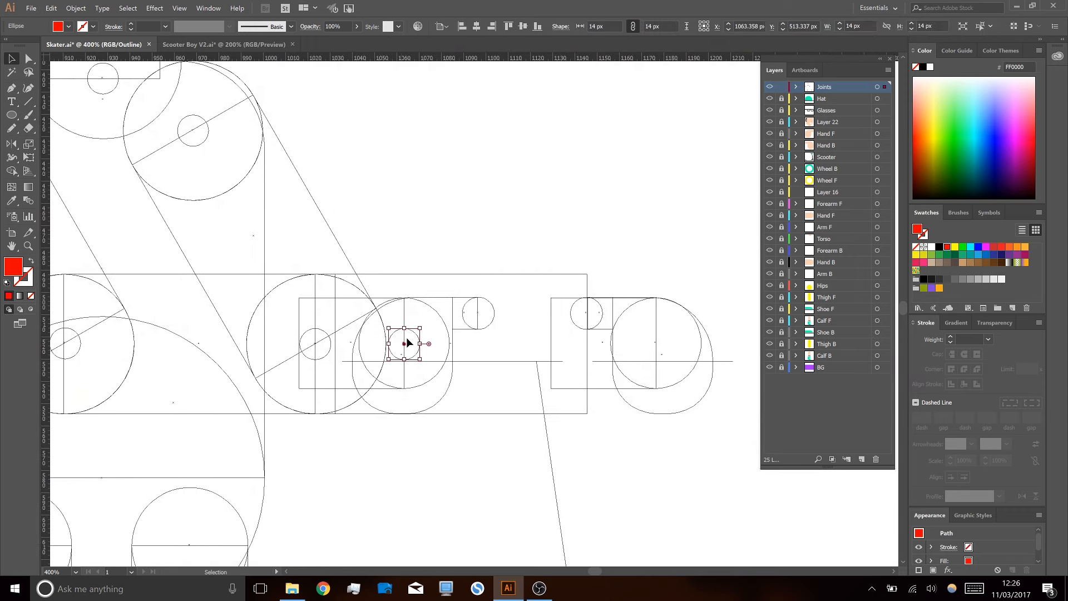
pyautogui.moveTo(416, 335); pyautogui.dragTo(670, 351)
pyautogui.hotkey('ctrl', 'z')
pyautogui.click(431, 494)
pyautogui.click(639, 494)
pyautogui.hotkey('ctrl', 'y')
# - Copy joint circles to the hips, centring each on the circle at the top of its thigh in Outline view
pyautogui.scroll(-2, 621, 446)
pyautogui.moveTo(370, 301); pyautogui.dragTo(480, 99)
pyautogui.moveTo(419, 231); pyautogui.dragTo(388, 369)
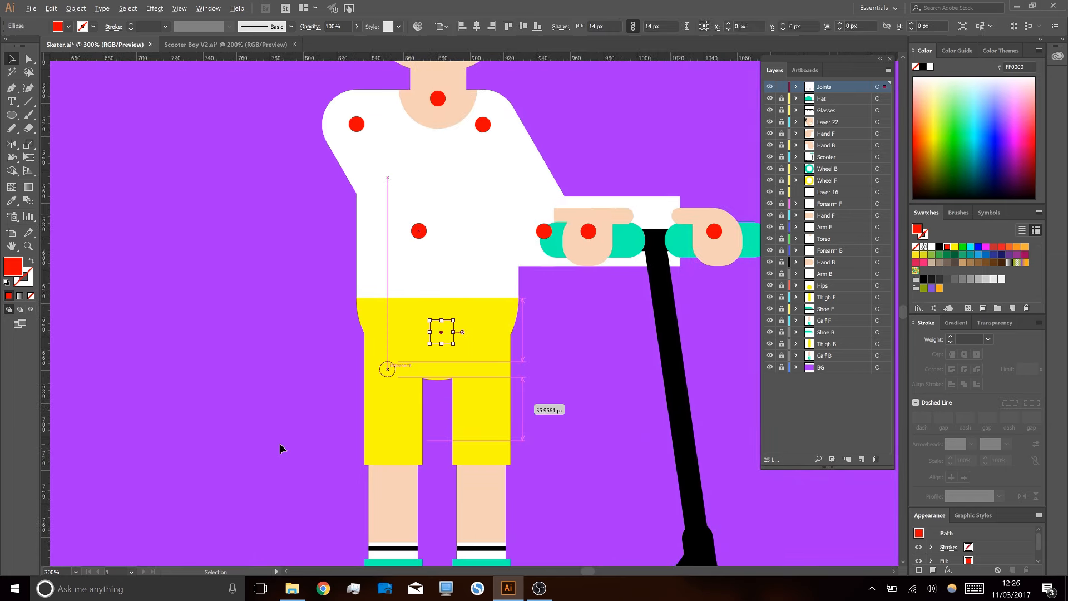
pyautogui.scroll(2, 278, 449)
pyautogui.hotkey('ctrl', 'y')
pyautogui.scroll(1, 410, 317)
pyautogui.moveTo(479, 348); pyautogui.dragTo(496, 231)
pyautogui.moveTo(516, 275); pyautogui.dragTo(544, 242)
pyautogui.scroll(-2, 553, 282)
# - Select both hip joint circles and copy them straight down to the centres of the knees
pyautogui.keyDown('shift'); pyautogui.click(412, 271); pyautogui.keyUp('shift')
pyautogui.moveTo(412, 271); pyautogui.dragTo(417, 173)
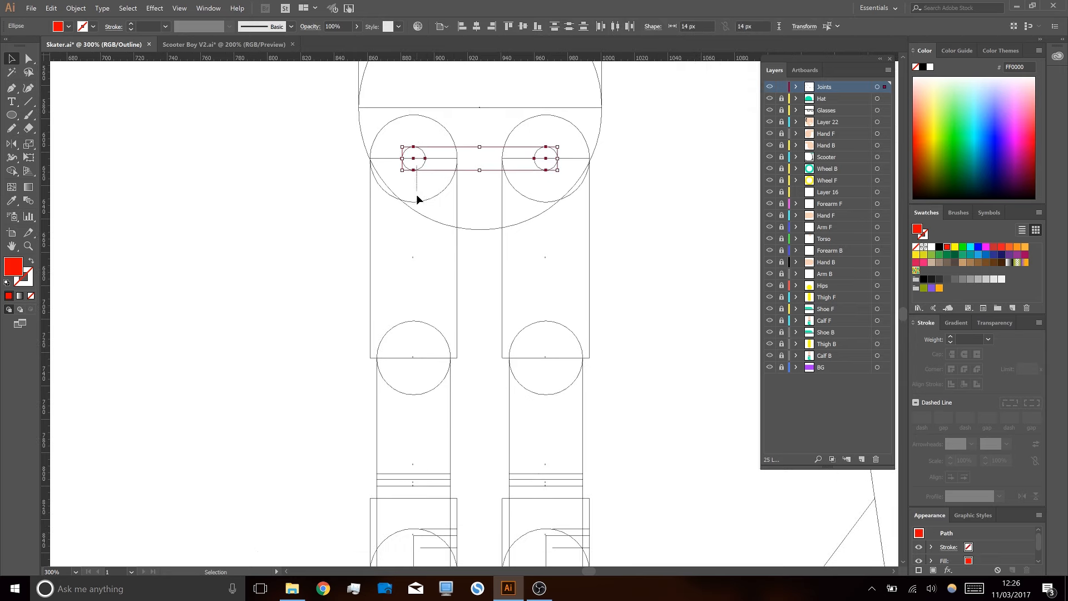
pyautogui.keyDown('shift'); pyautogui.click(420, 166); pyautogui.keyUp('shift')
pyautogui.click(421, 167)
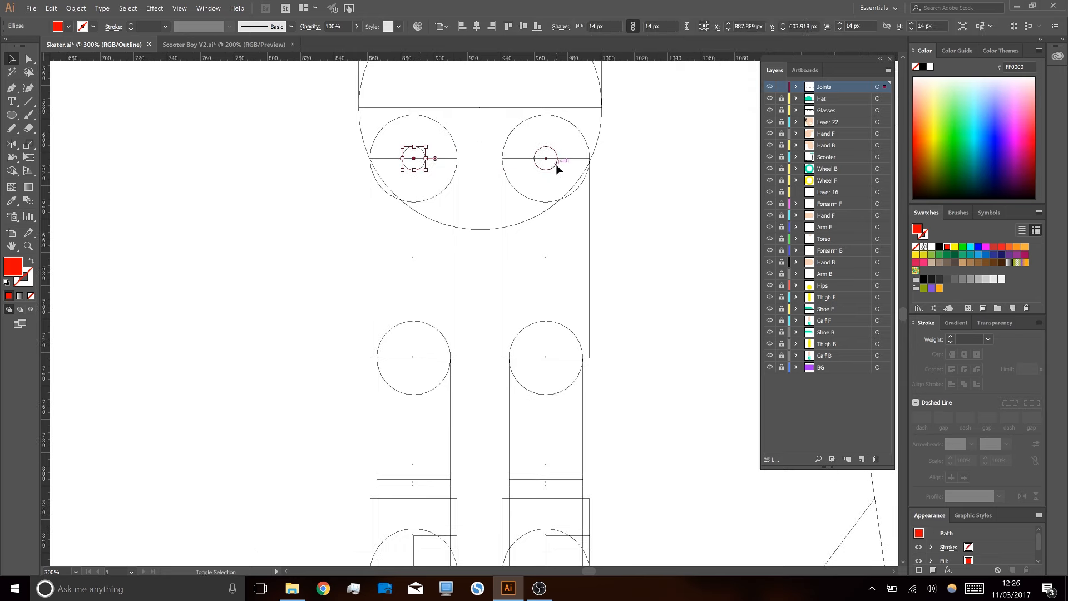
pyautogui.keyDown('shift'); pyautogui.click(557, 167); pyautogui.keyUp('shift')
pyautogui.moveTo(547, 163); pyautogui.dragTo(559, 362)
# - Copy the pair of knee joint circles down to the ankles and view the whole rider in preview
pyautogui.scroll(-5, 553, 282)
pyautogui.moveTo(549, 174); pyautogui.dragTo(590, 382)
pyautogui.click(685, 361)
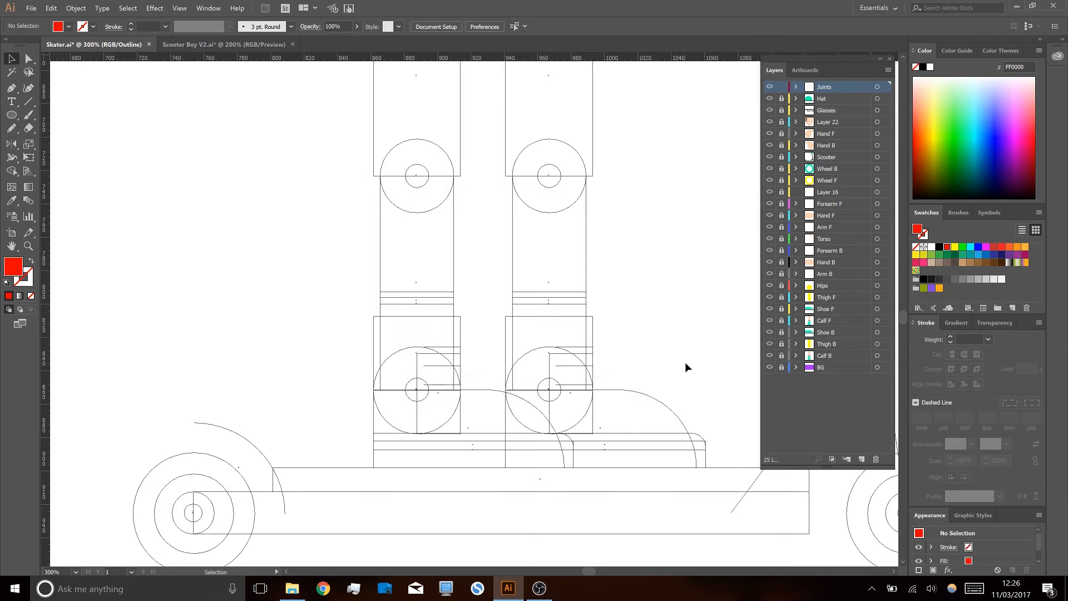
pyautogui.hotkey('ctrl', 'y')
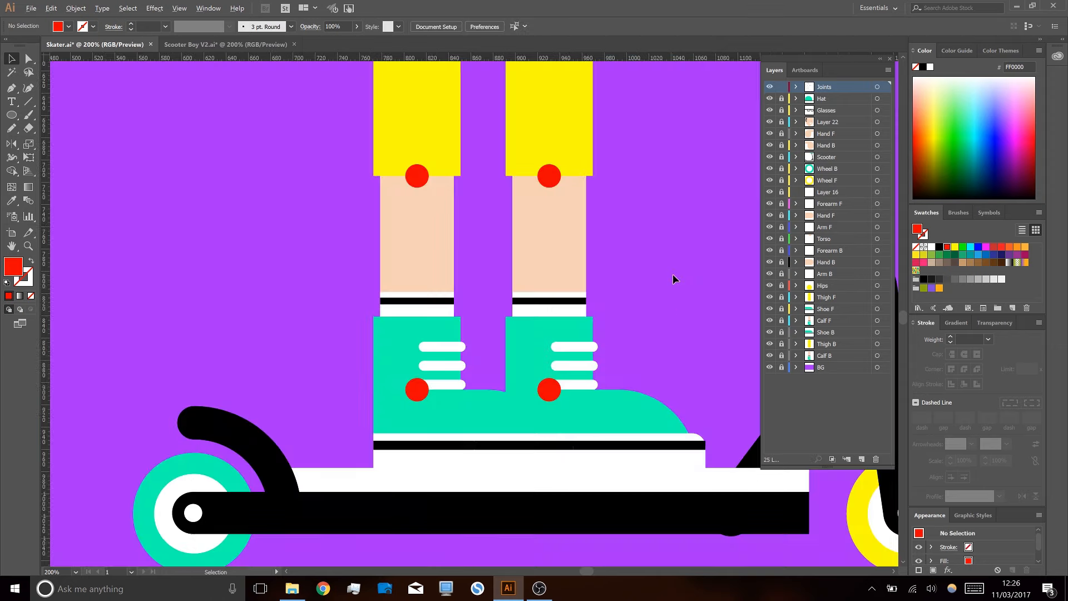
pyautogui.scroll(-2, 673, 279)
pyautogui.scroll(-1, 673, 278)
pyautogui.moveTo(673, 279); pyautogui.dragTo(519, 387)
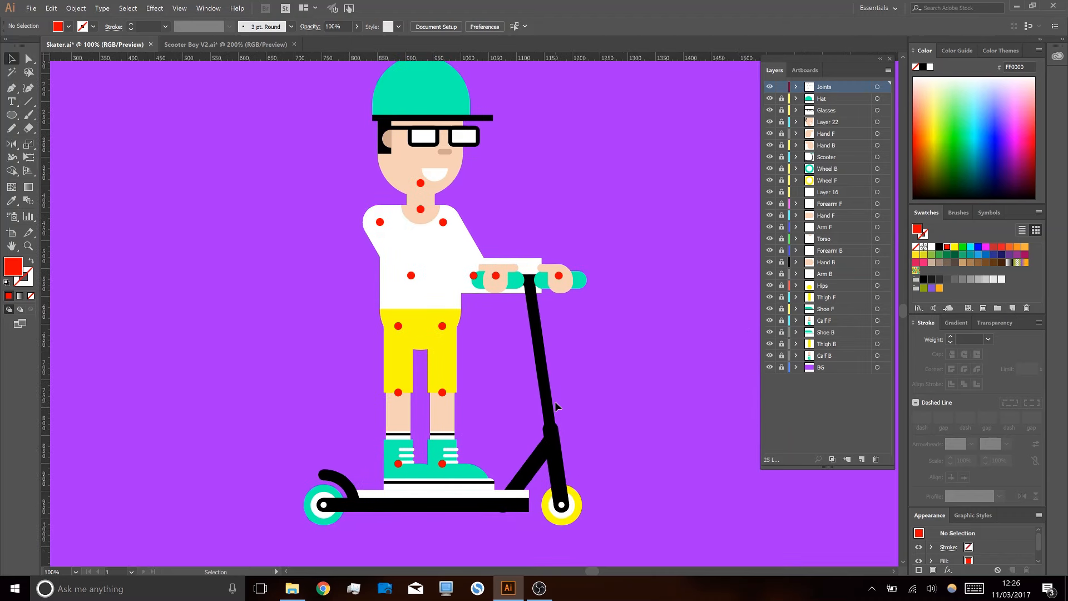
# - Unlock the Scooter layer and move the lower end of the diagonal brace slightly up and forward, so it sits within the deck
pyautogui.moveTo(518, 526); pyautogui.dragTo(513, 473)
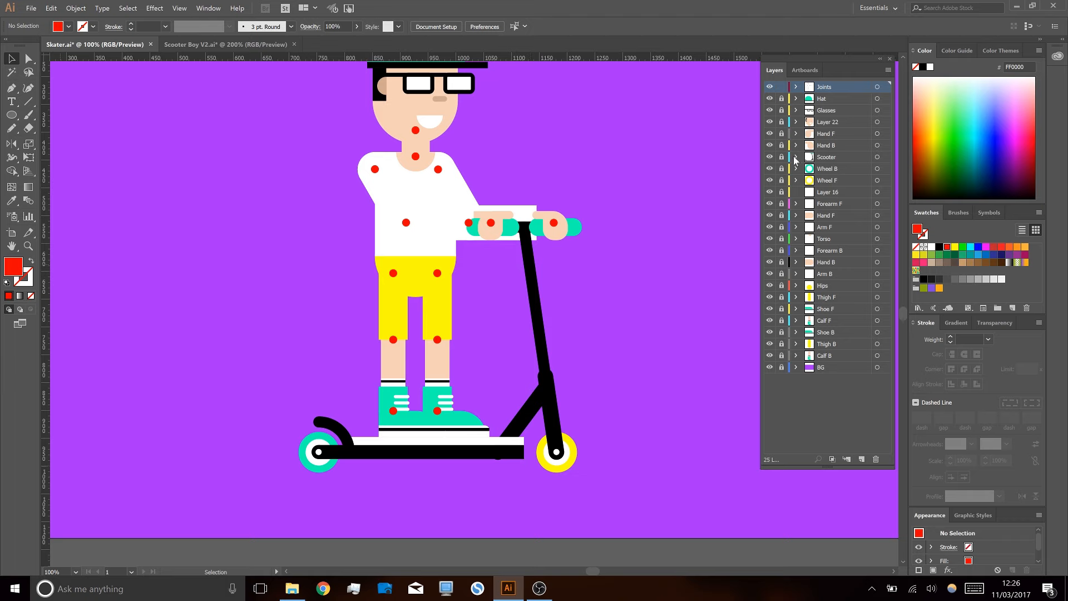
pyautogui.click(782, 157)
pyautogui.click(814, 157)
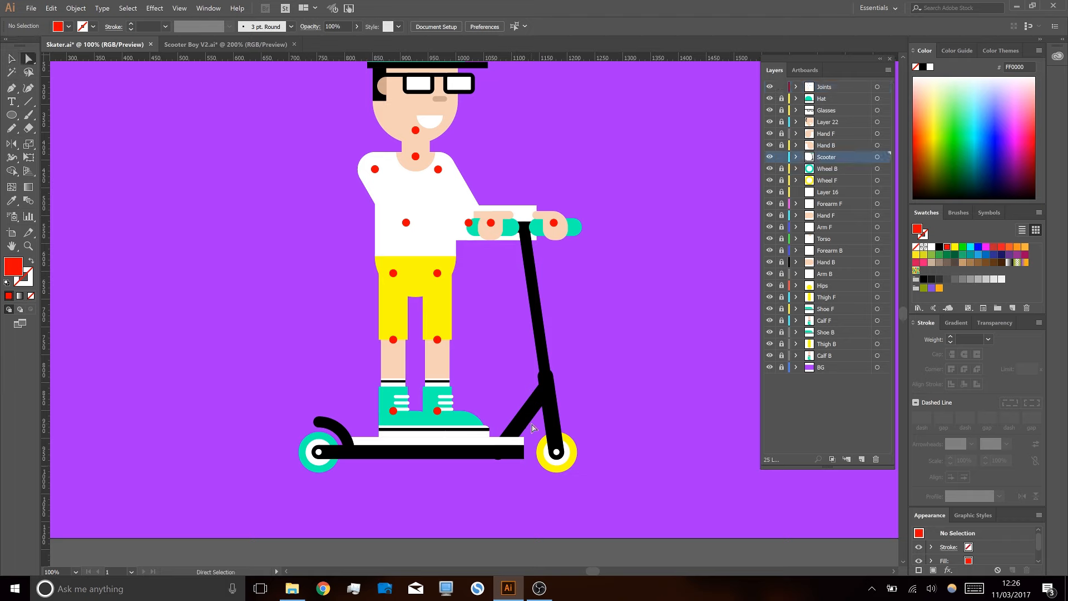
pyautogui.click(522, 428)
pyautogui.moveTo(499, 451); pyautogui.dragTo(509, 443)
pyautogui.click(693, 362)
pyautogui.hotkey('ctrl', '-')
pyautogui.moveTo(606, 322); pyautogui.dragTo(578, 333)
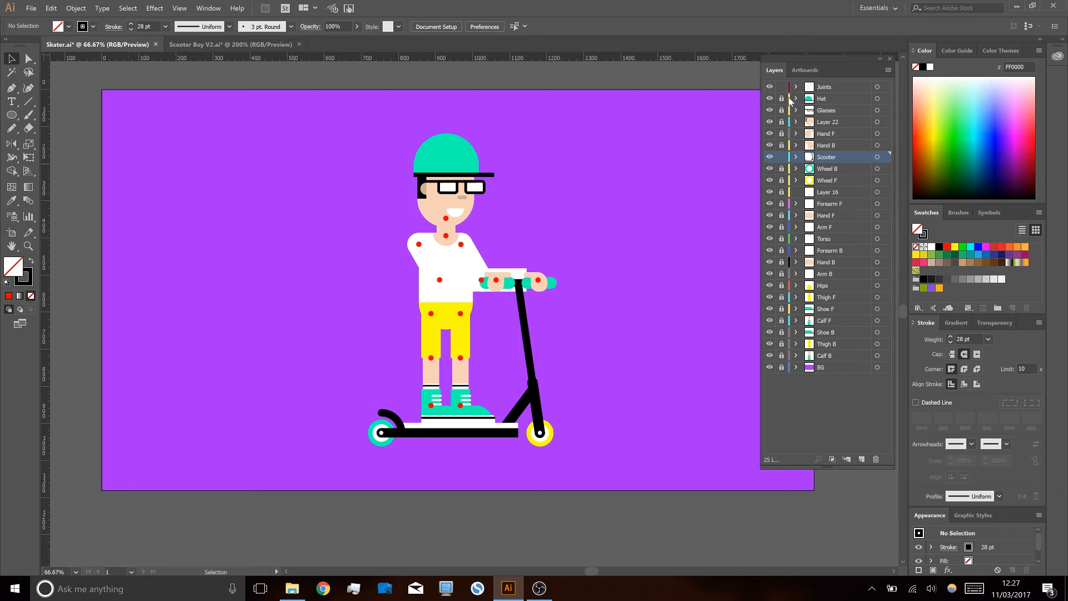
# - On the unlocked Hat layer, add a circular button about 24 px wide behind the crown's top, in the yellow sampled from the shorts
pyautogui.click(809, 101)
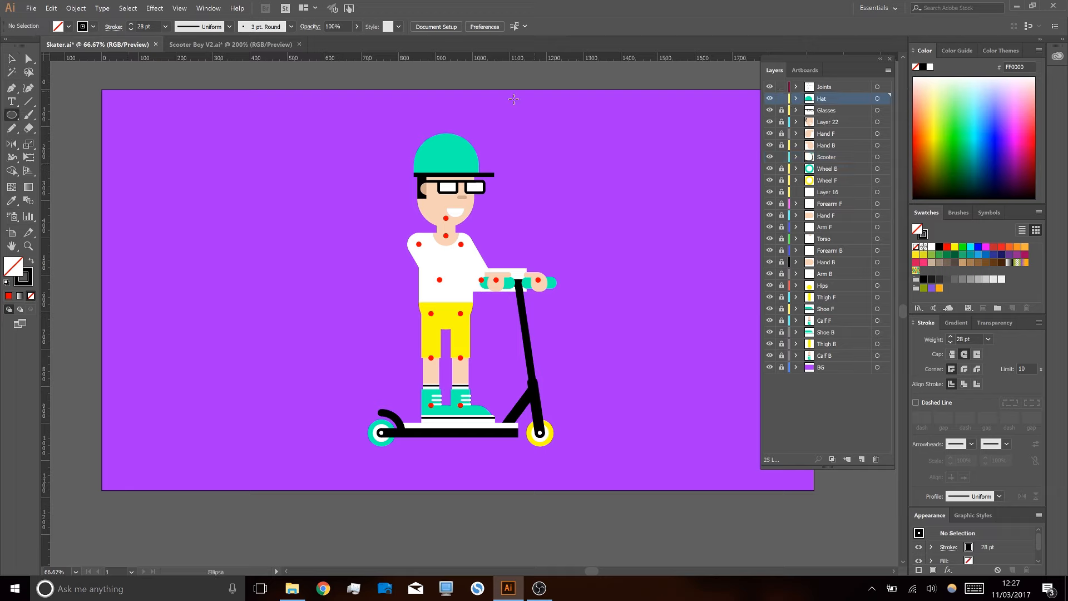
pyautogui.moveTo(444, 131); pyautogui.dragTo(452, 137)
pyautogui.press('i')
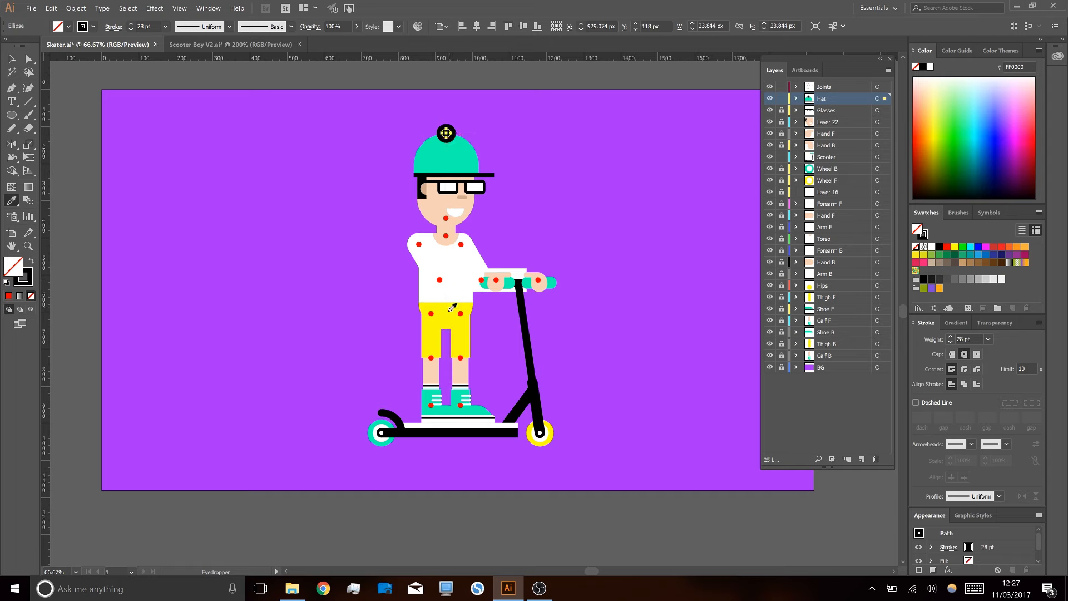
pyautogui.click(451, 309)
pyautogui.hotkey('ctrl', 'shift', '[')
pyautogui.press('v')
pyautogui.click(556, 163)
pyautogui.moveTo(556, 169); pyautogui.dragTo(554, 178)
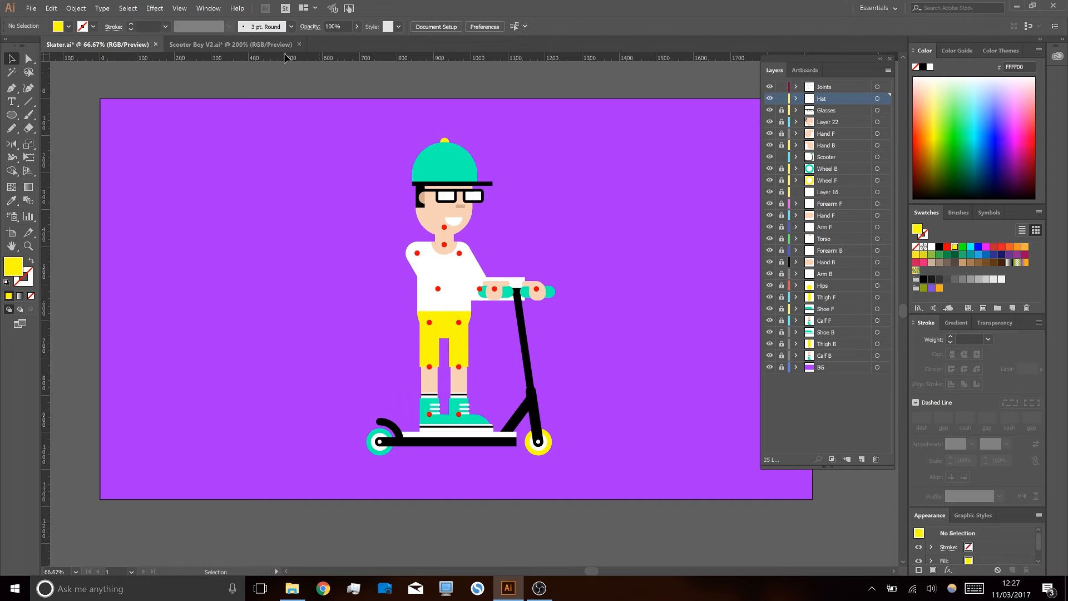
# - Unlock all layers except BG and widen the black hair block slightly beyond the back of the head
pyautogui.click(251, 44)
pyautogui.click(86, 46)
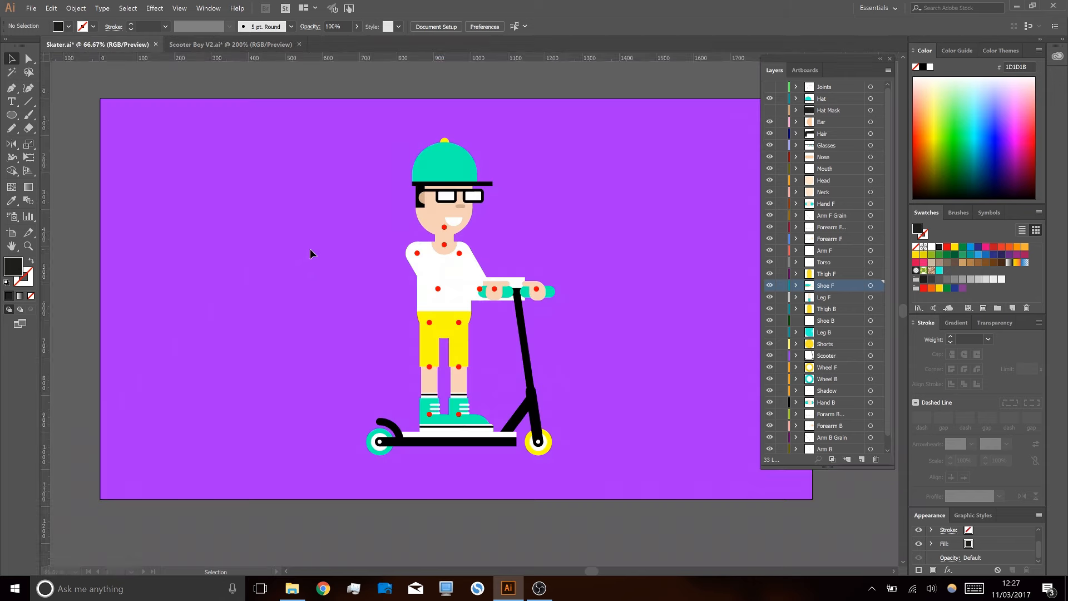
pyautogui.hotkey('ctrl', '+')
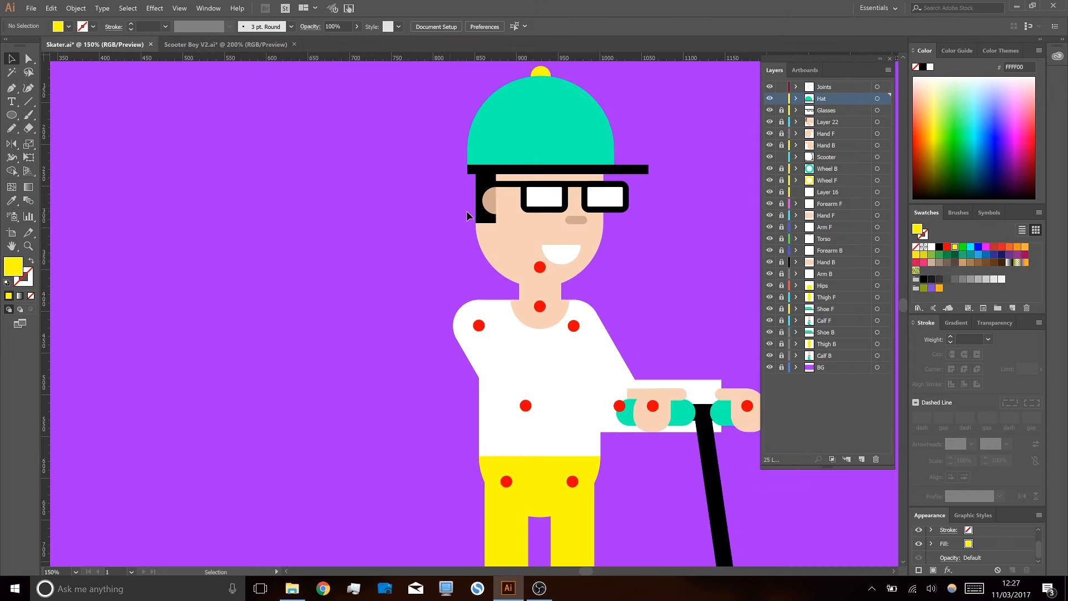
pyautogui.moveTo(781, 242); pyautogui.dragTo(780, 358)
pyautogui.click(483, 200)
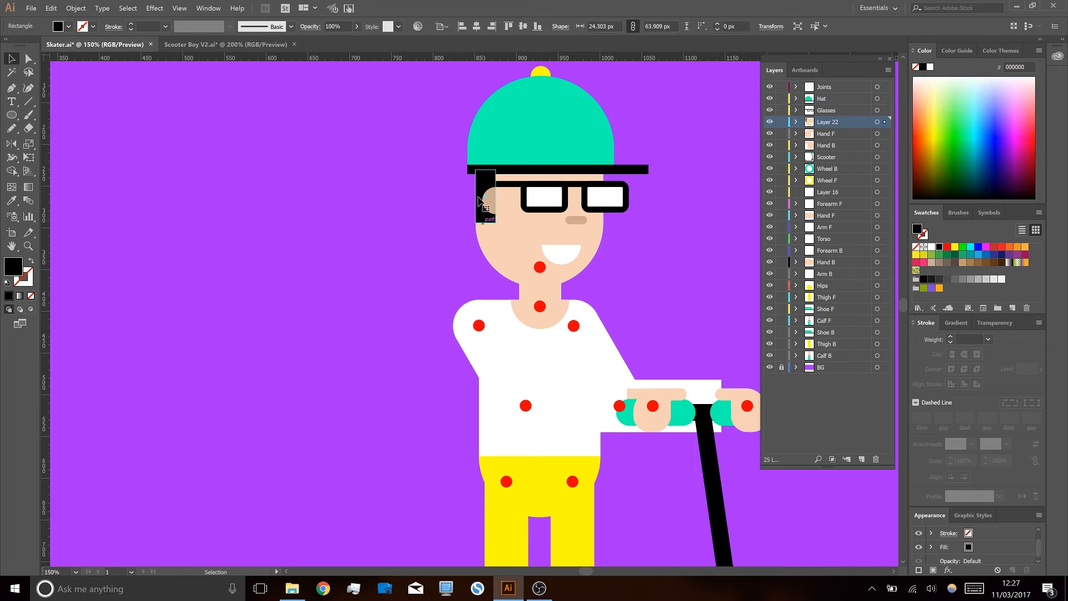
pyautogui.moveTo(476, 196); pyautogui.dragTo(472, 196)
pyautogui.click(423, 243)
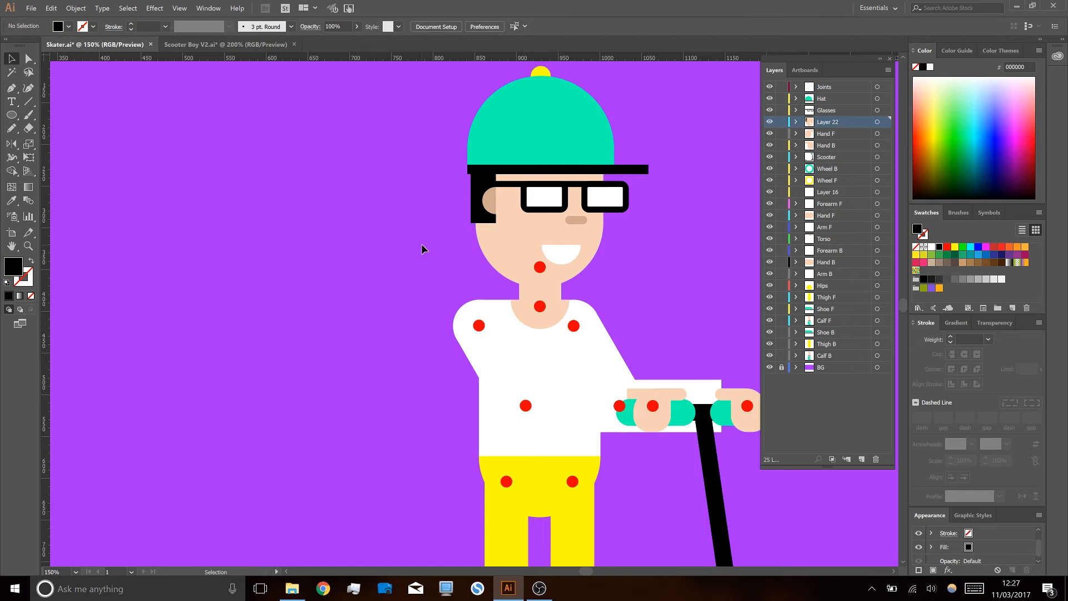
# - Save the changes to the Skater.ai document
pyautogui.scroll(-1, 346, 249)
pyautogui.hotkey('ctrl', 's')
pyautogui.moveTo(366, 289); pyautogui.dragTo(336, 231)
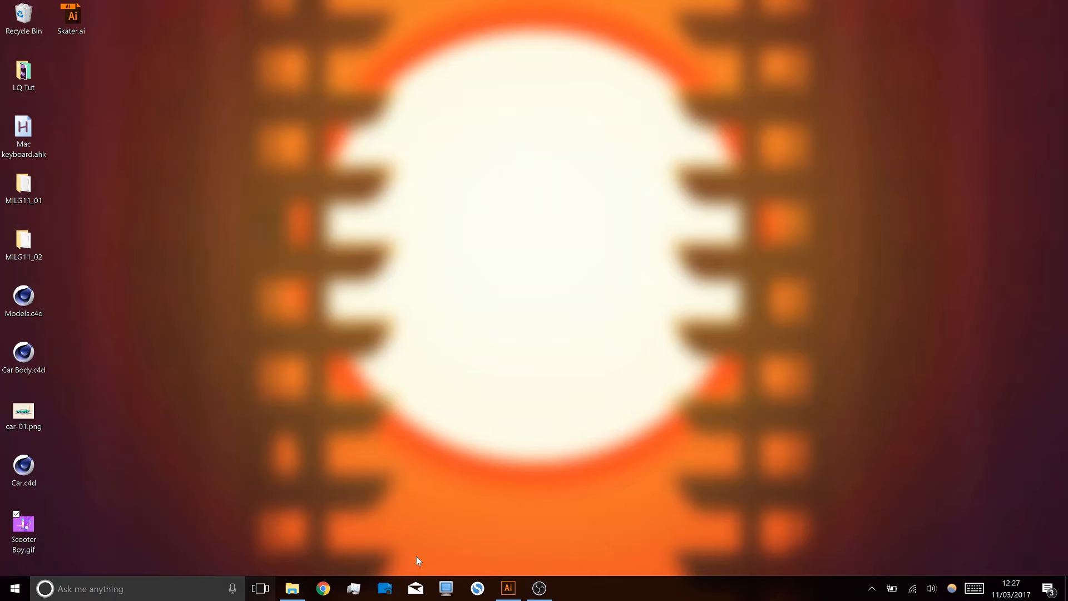
# - Switch to the desktop and open Scooter Boy.gif to view the rider animation
pyautogui.click(32, 534)
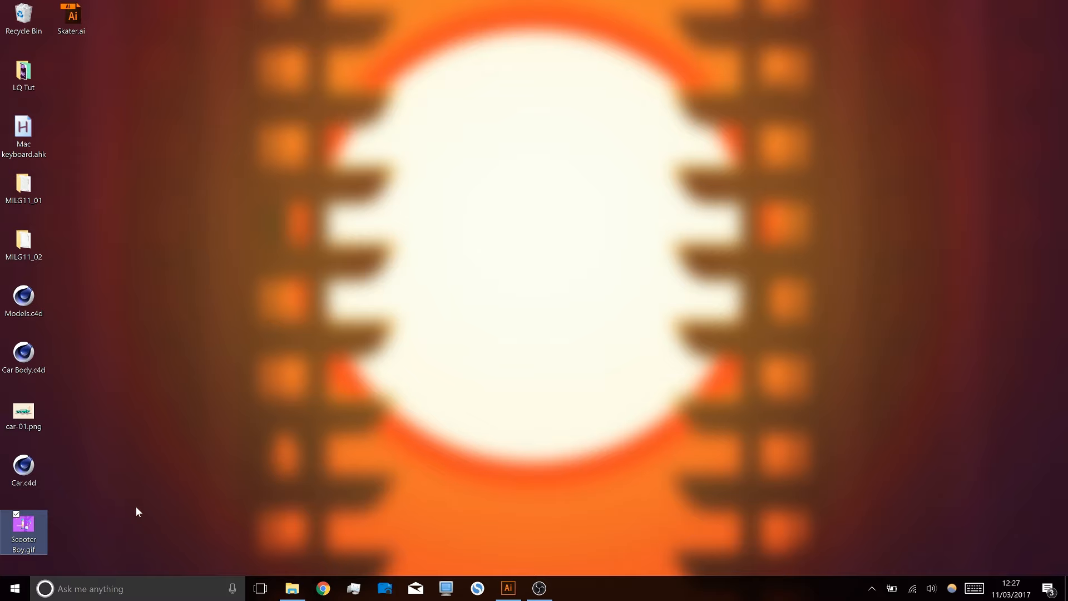
pyautogui.click(704, 66)
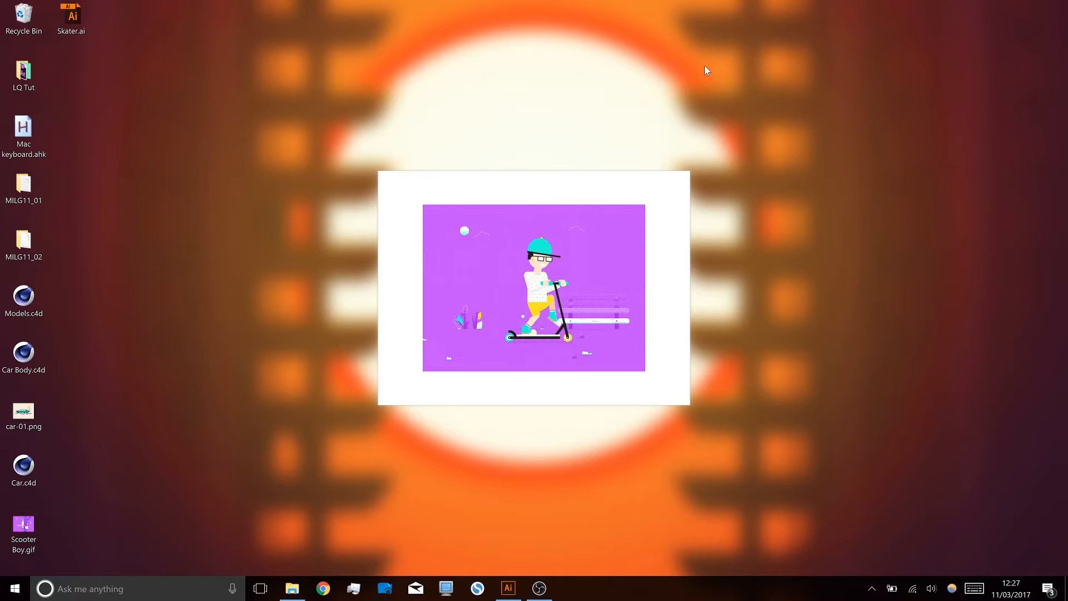